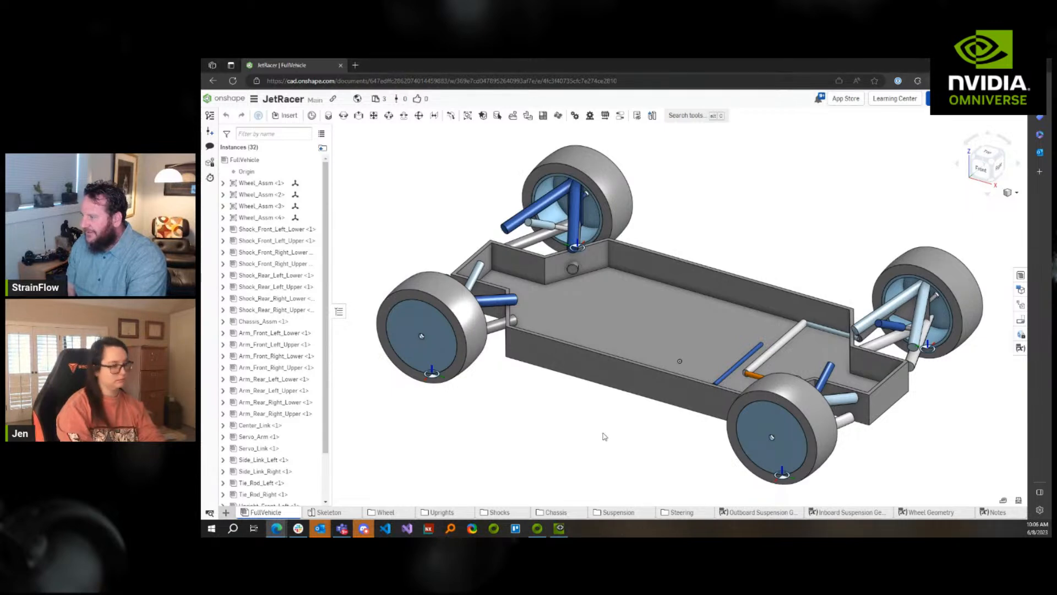
# Examine the JetRacer FullVehicle assembly's chassis, wheels and suspension links from different angles
pyautogui.moveTo(603, 437); pyautogui.dragTo(599, 439, button='right')
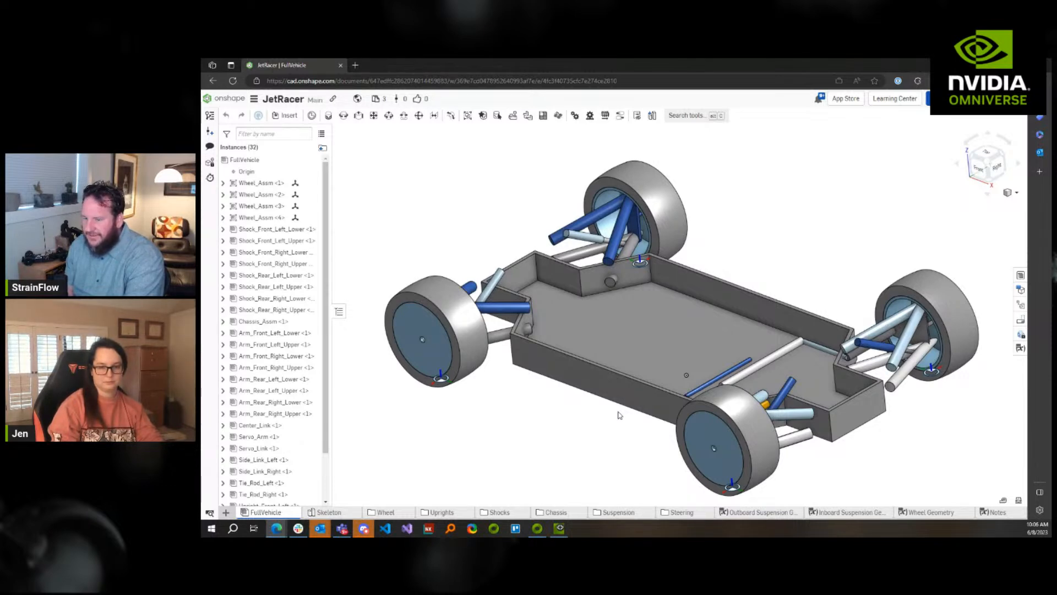
pyautogui.moveTo(533, 455); pyautogui.dragTo(531, 452, button='right')
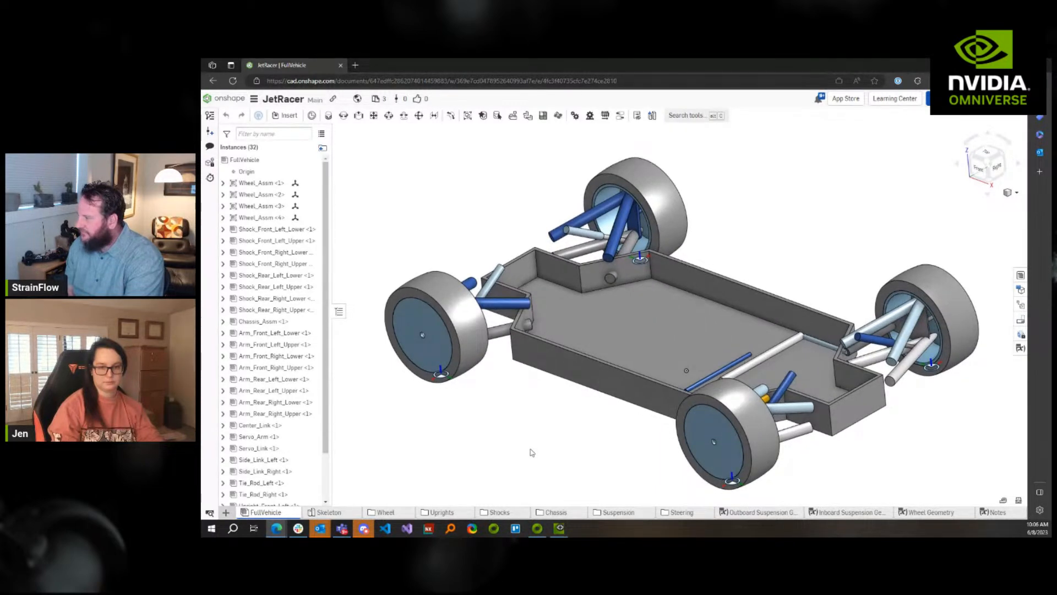
pyautogui.moveTo(531, 452); pyautogui.dragTo(532, 452, button='right')
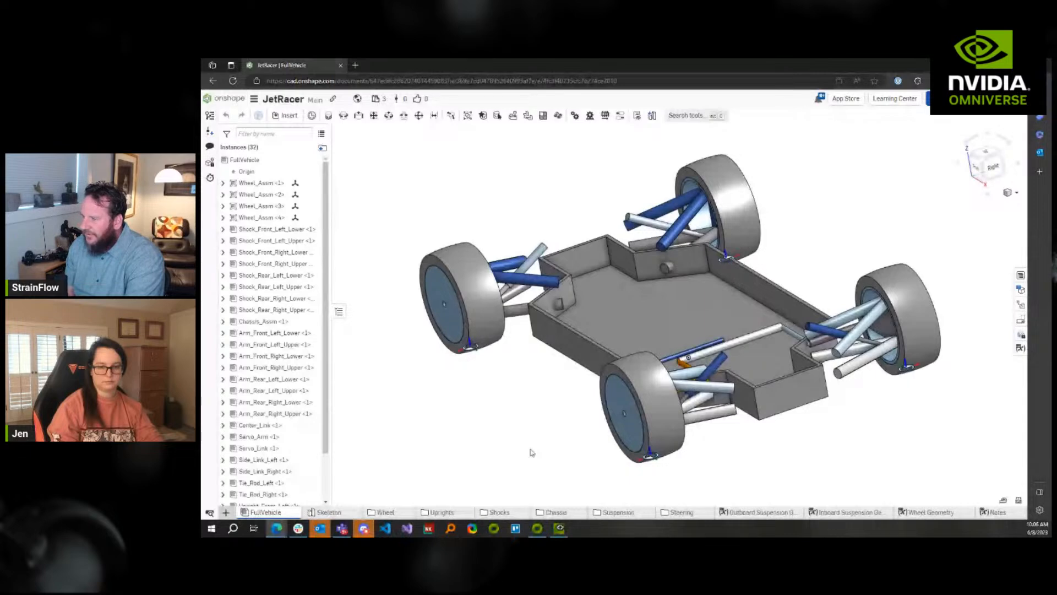
pyautogui.moveTo(530, 451); pyautogui.dragTo(514, 472, button='right')
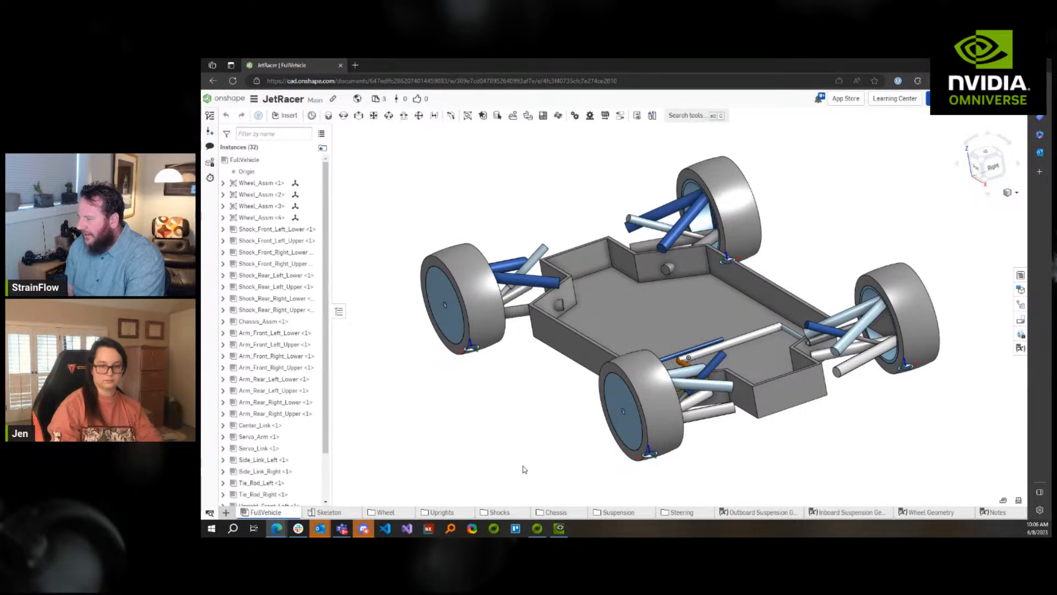
# Switch to Omniverse Code, start the physics simulation and pull on the JetRacer's suspension parts to test the joints
pyautogui.hotkey('alt', 'Tab')
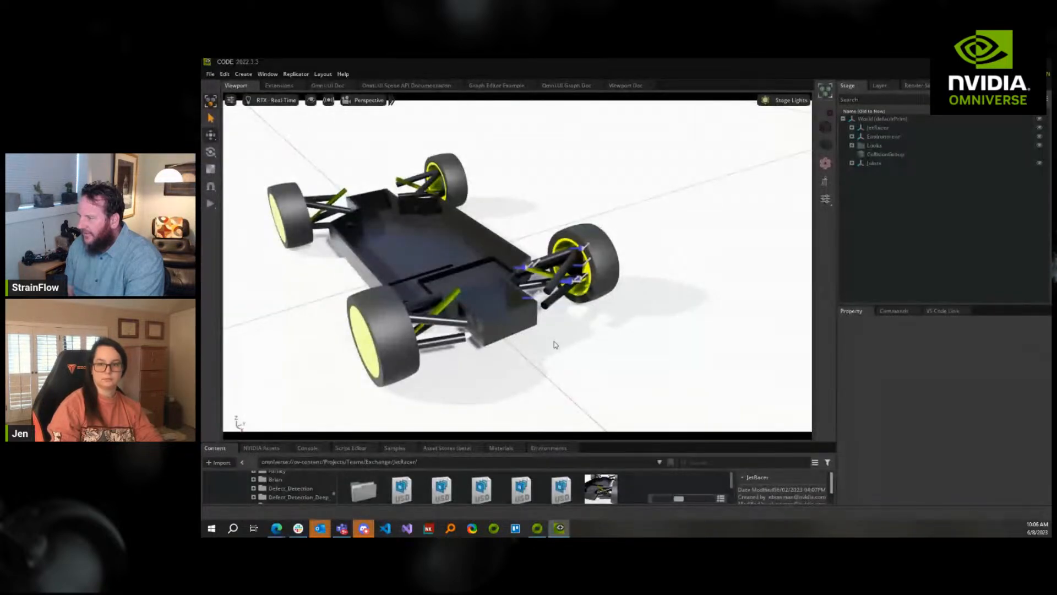
pyautogui.click(555, 344)
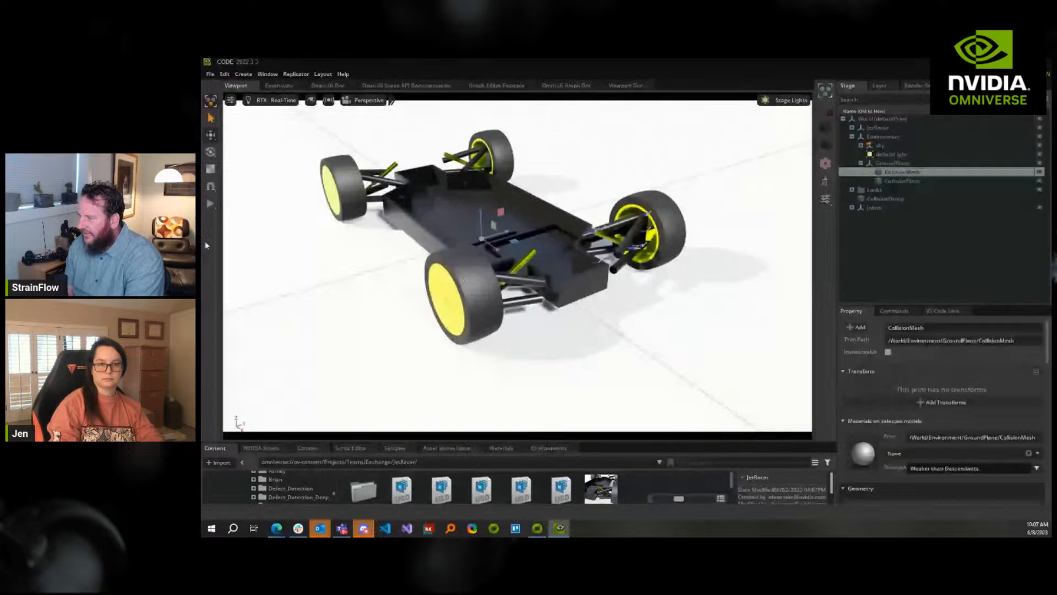
pyautogui.click(210, 205)
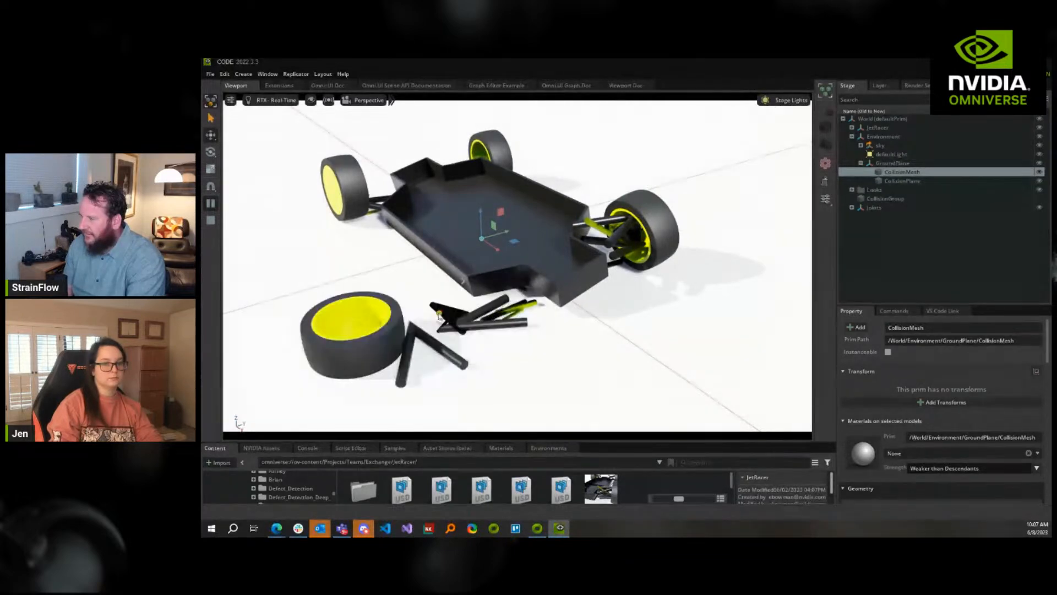
pyautogui.keyDown('shift'); pyautogui.moveTo(457, 329); pyautogui.dragTo(492, 437); pyautogui.keyUp('shift')
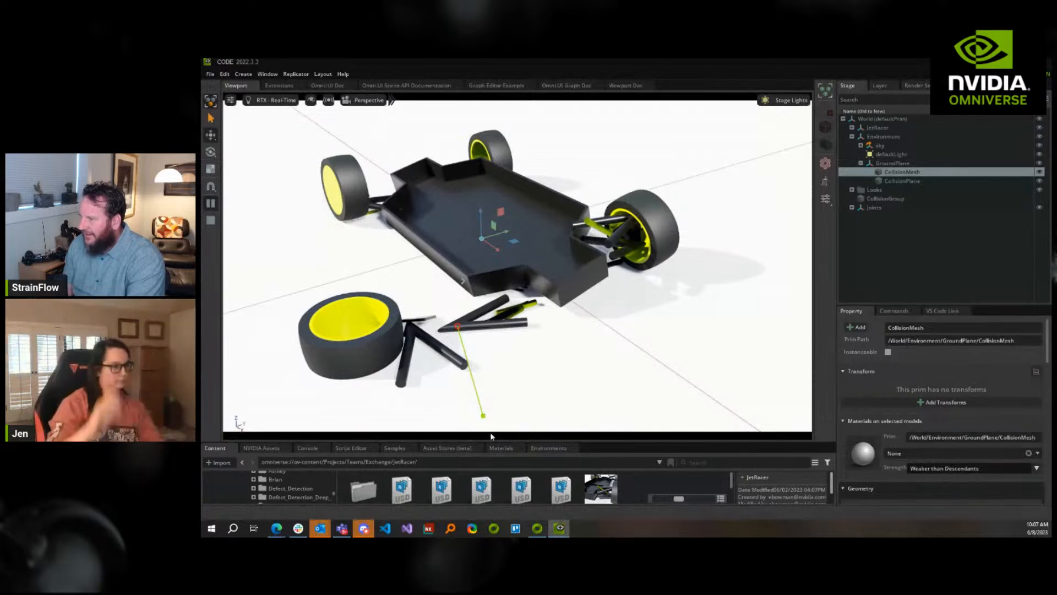
pyautogui.keyDown('shift'); pyautogui.moveTo(492, 437); pyautogui.dragTo(430, 410); pyautogui.keyUp('shift')
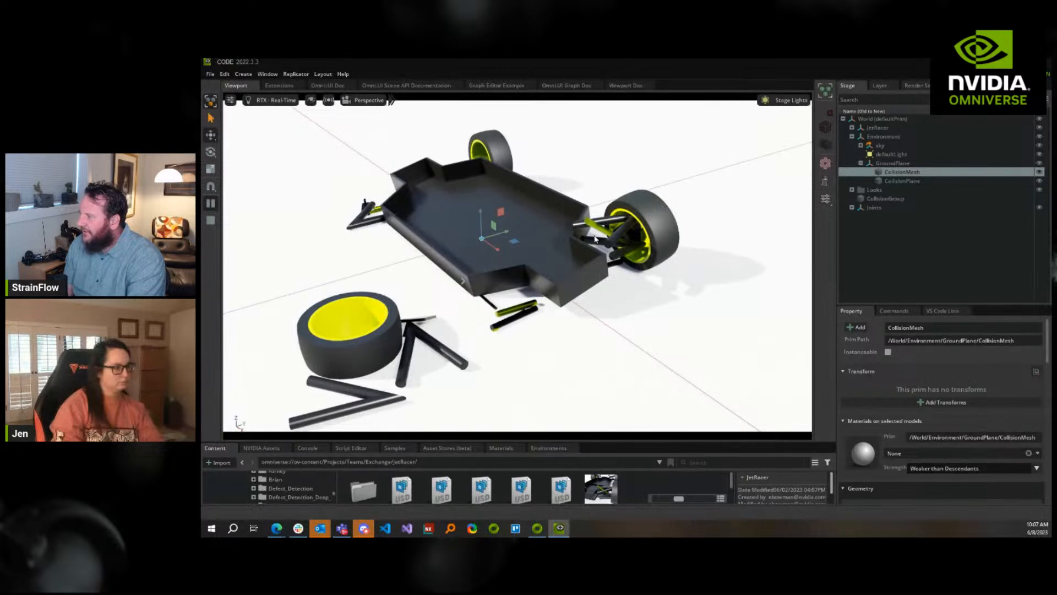
pyautogui.keyDown('shift'); pyautogui.moveTo(596, 239); pyautogui.dragTo(854, 437); pyautogui.keyUp('shift')
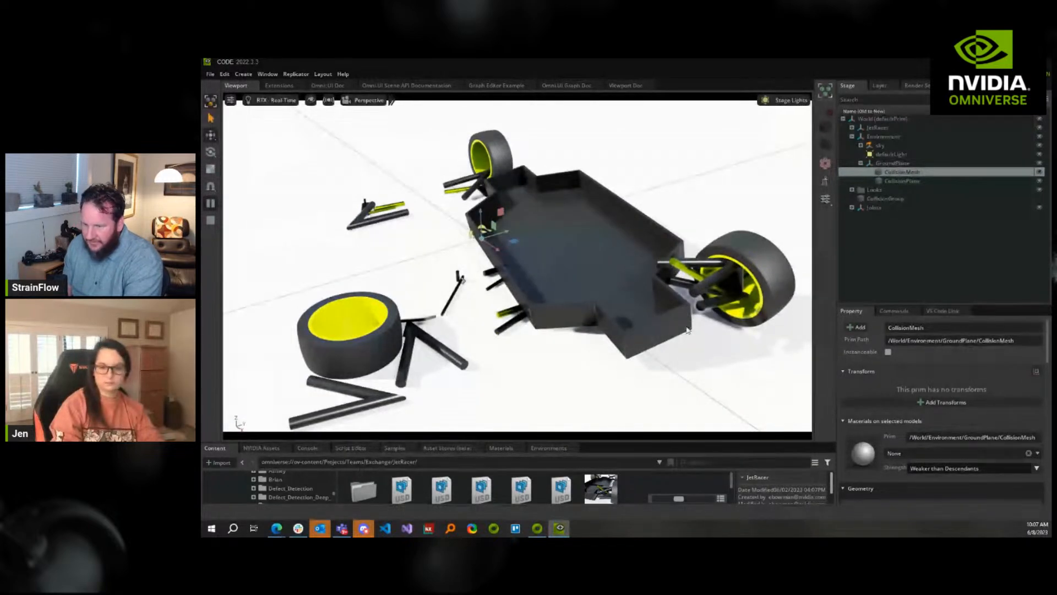
# Select the JetRacer prim and frame the whole vehicle with its scattered parts in the viewport
pyautogui.press('f')
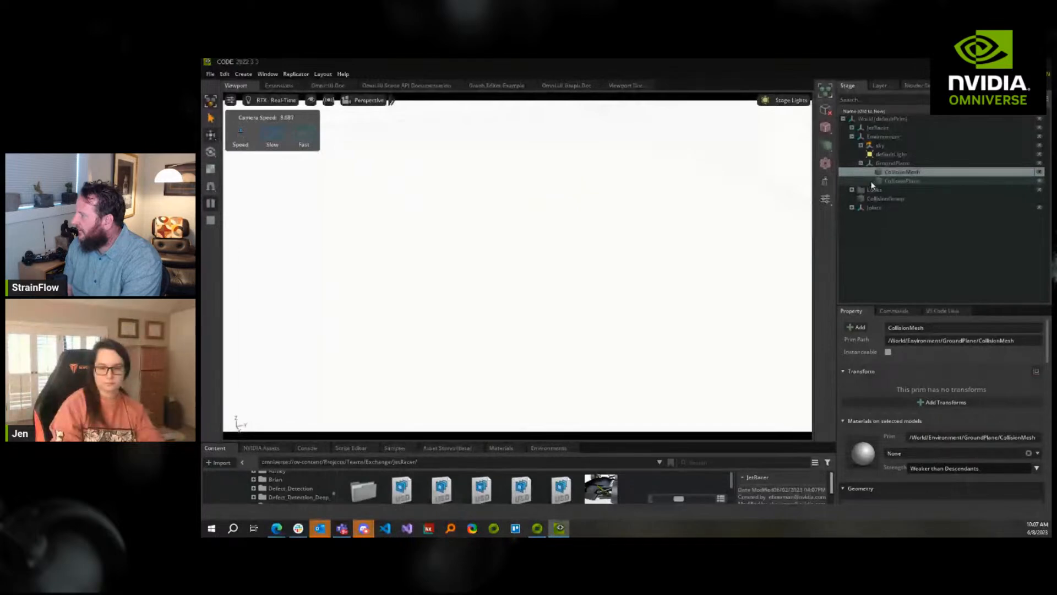
pyautogui.click(876, 129)
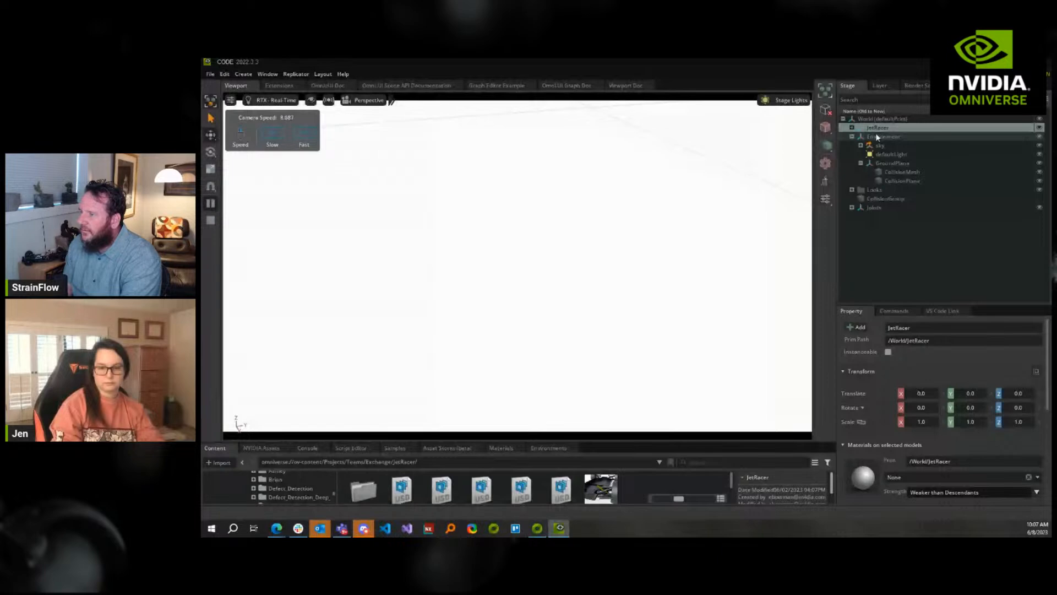
pyautogui.press('f')
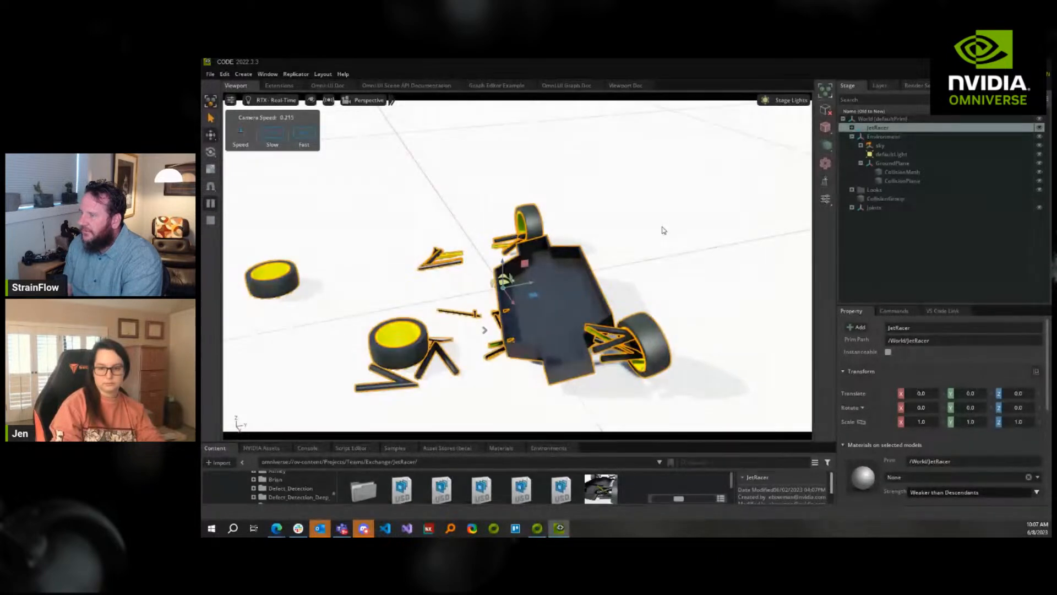
pyautogui.scroll(-5, 665, 247)
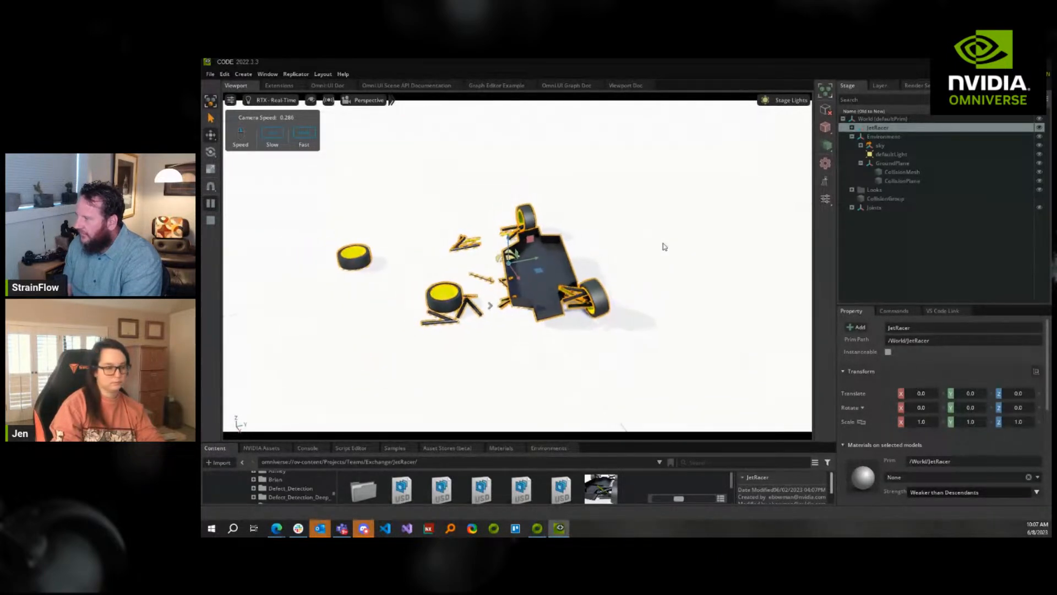
pyautogui.moveTo(573, 251); pyautogui.dragTo(682, 315, button='middle')
pyautogui.keyDown('alt'); pyautogui.moveTo(681, 315); pyautogui.dragTo(649, 270); pyautogui.keyUp('alt')
pyautogui.moveTo(649, 270); pyautogui.dragTo(656, 300, button='middle')
# Pull the JetRacer's chassis around repeatedly in the running simulation and stop the simulation
pyautogui.keyDown('shift'); pyautogui.moveTo(593, 296); pyautogui.dragTo(590, 65); pyautogui.keyUp('shift')
pyautogui.keyDown('shift'); pyautogui.moveTo(605, 220); pyautogui.dragTo(619, 446); pyautogui.keyUp('shift')
pyautogui.keyDown('shift'); pyautogui.moveTo(608, 320); pyautogui.dragTo(617, 396); pyautogui.keyUp('shift')
pyautogui.keyDown('shift'); pyautogui.moveTo(620, 323); pyautogui.dragTo(618, 389); pyautogui.keyUp('shift')
pyautogui.keyDown('shift'); pyautogui.moveTo(611, 323); pyautogui.dragTo(629, 507); pyautogui.keyUp('shift')
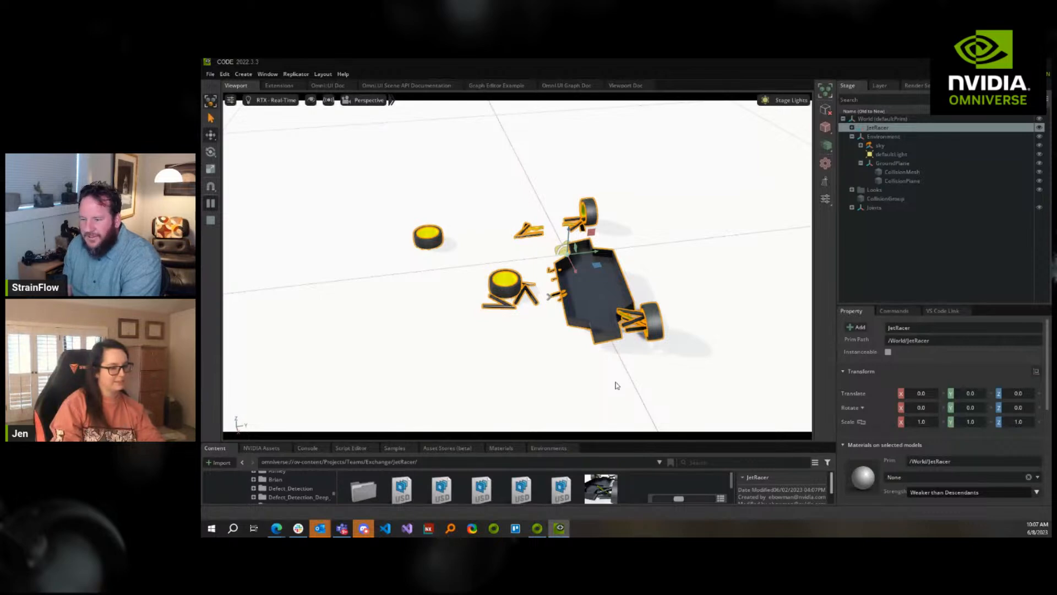
pyautogui.press('Escape')
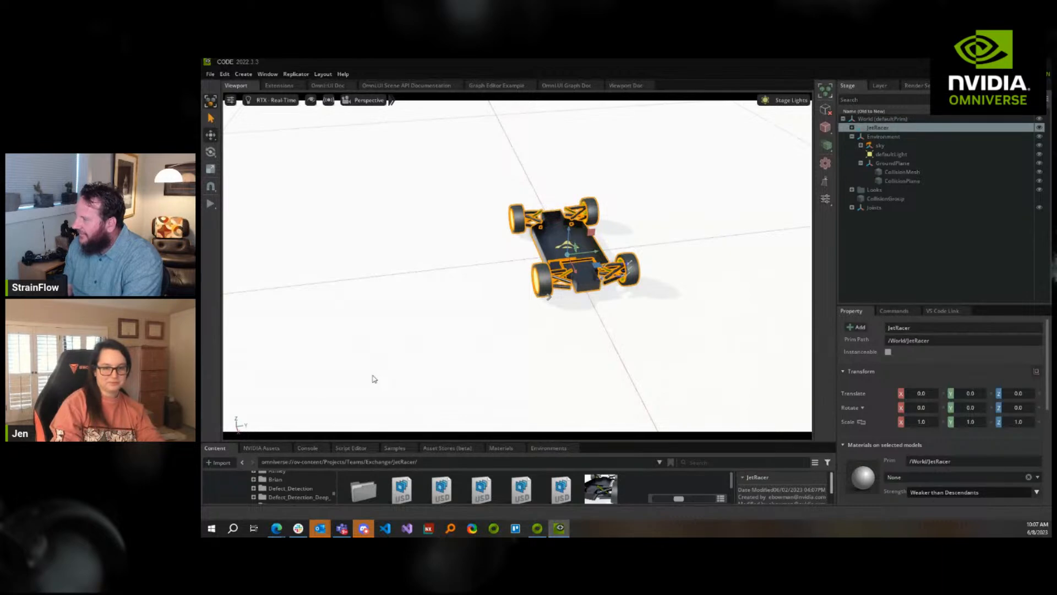
# Run the simulation again, pull the chassis around by its front-left wheel and stop the simulation
pyautogui.press('space')
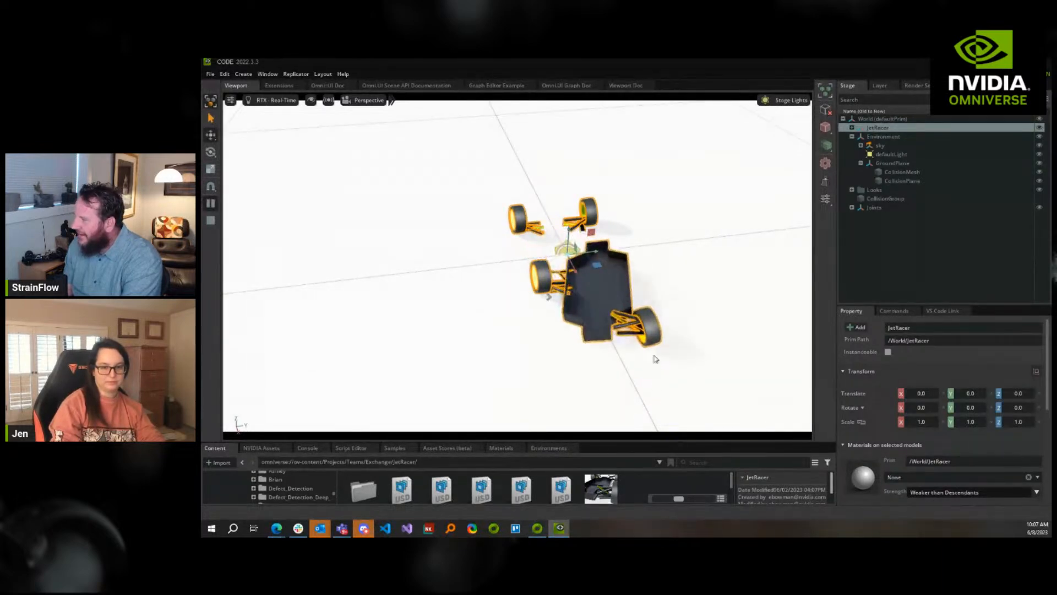
pyautogui.keyDown('shift'); pyautogui.moveTo(670, 351); pyautogui.dragTo(708, 88); pyautogui.keyUp('shift')
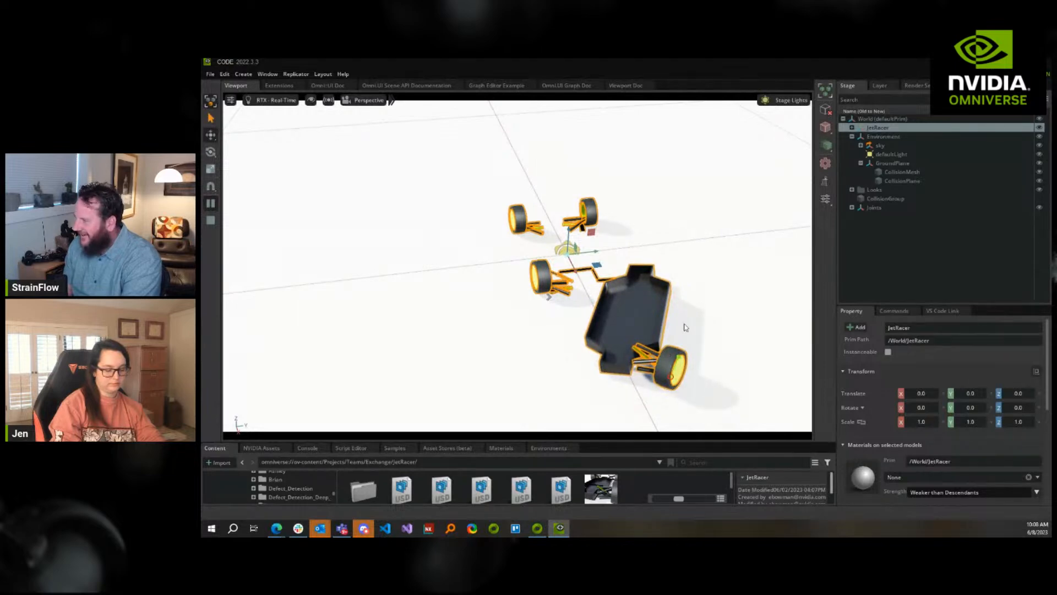
pyautogui.keyDown('shift'); pyautogui.moveTo(672, 374); pyautogui.dragTo(696, 275); pyautogui.keyUp('shift')
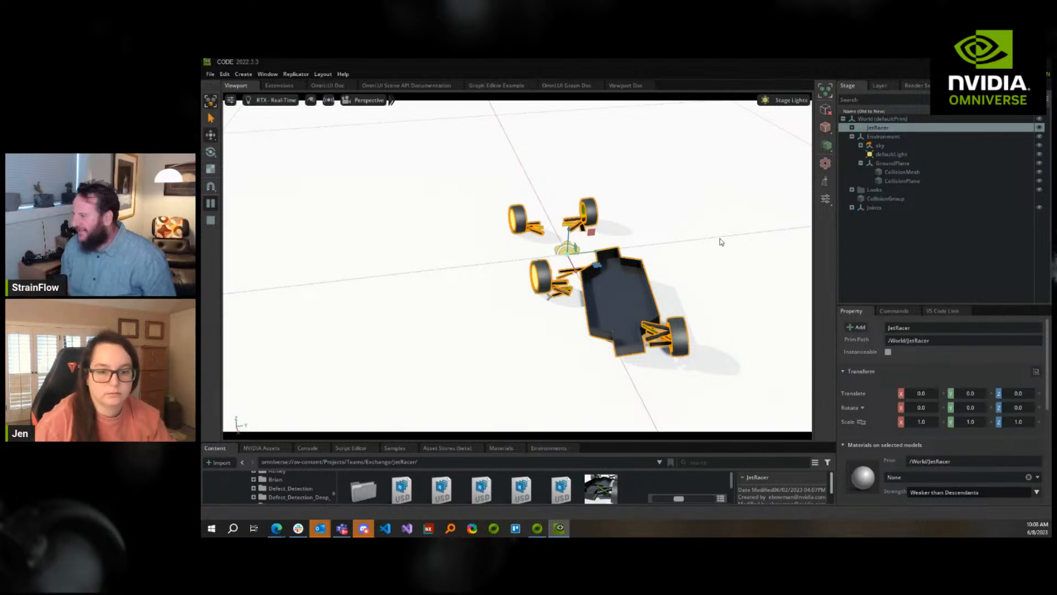
pyautogui.click(211, 220)
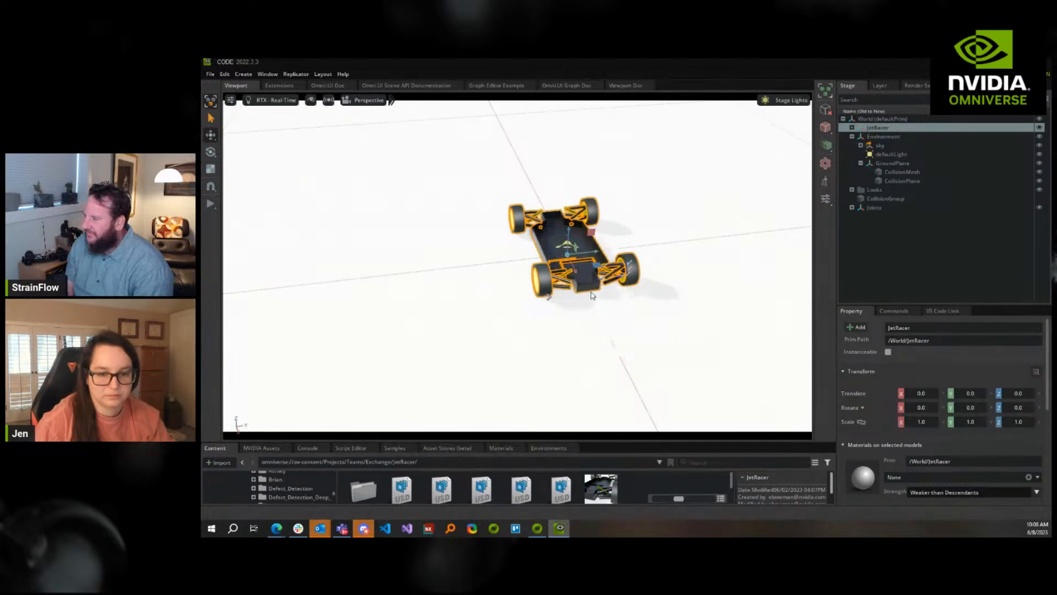
# Select the front-left upright's mesh, enlarge the stage tree and collapse the Upright_Front_Left branch
pyautogui.click(630, 323)
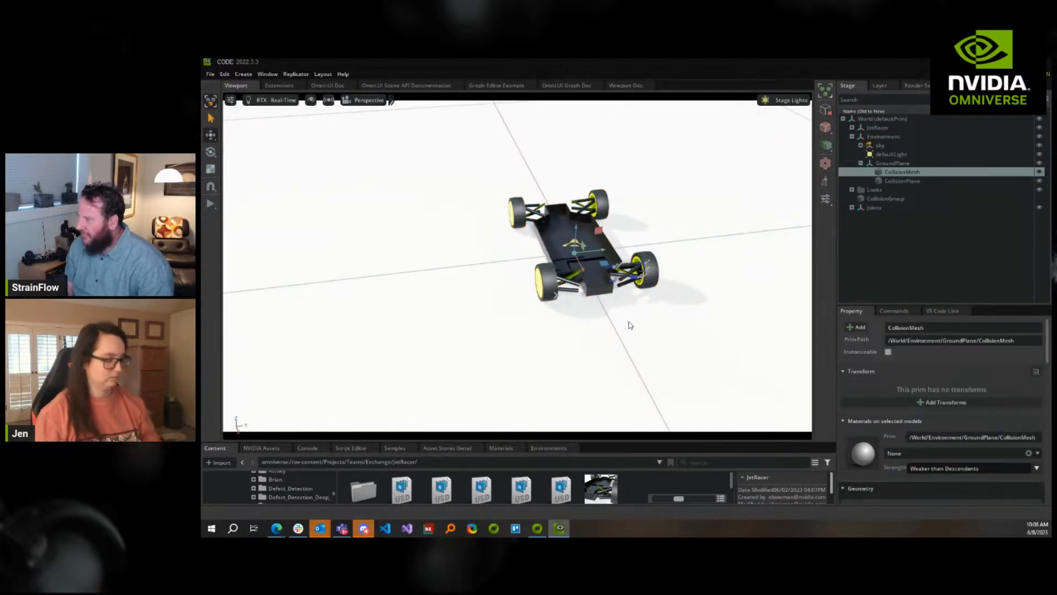
pyautogui.moveTo(631, 325); pyautogui.dragTo(608, 320, button='right')
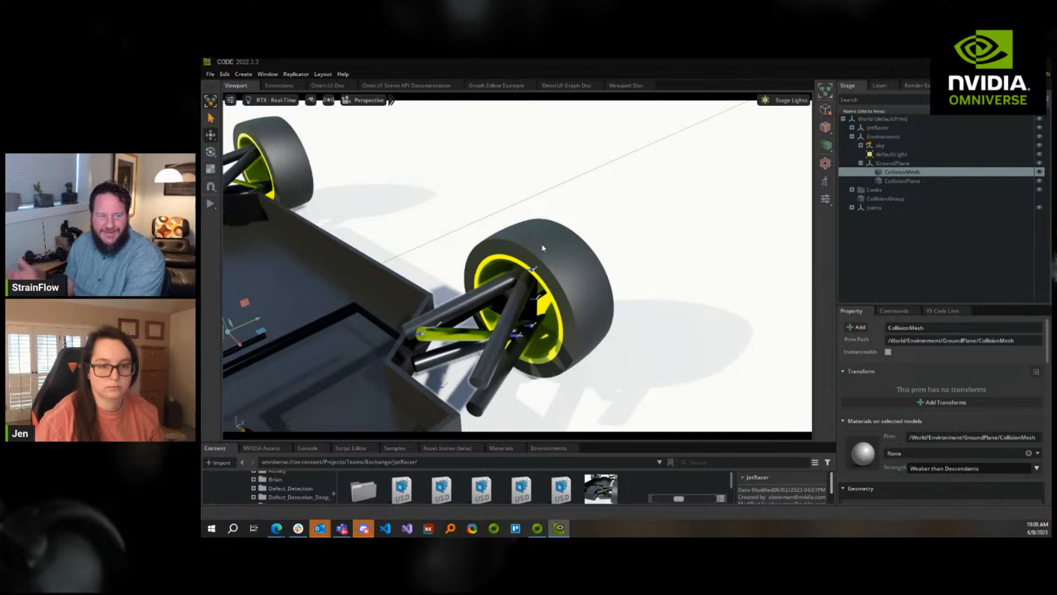
pyautogui.click(532, 312)
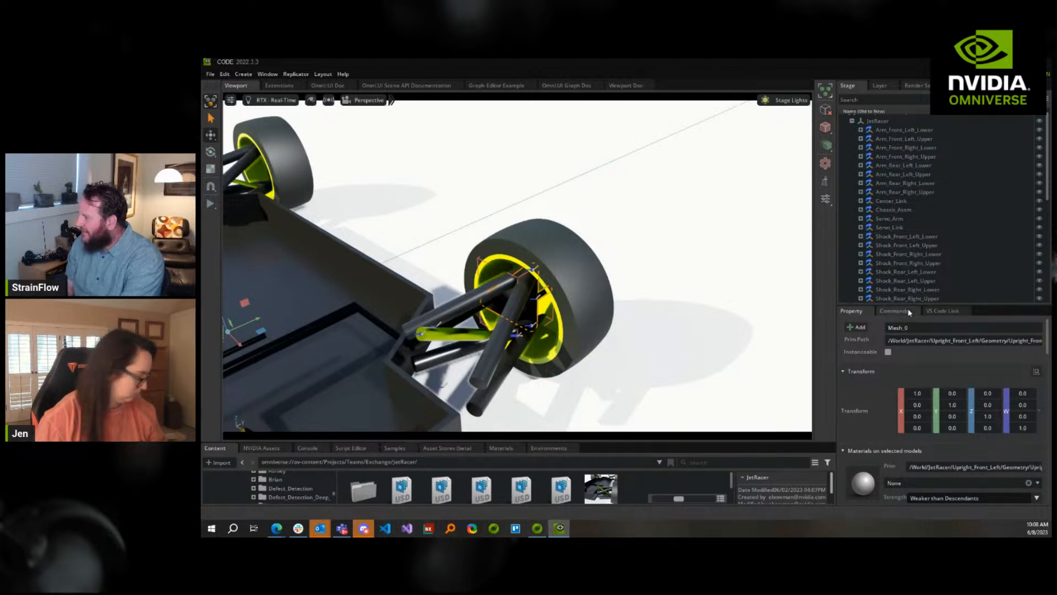
pyautogui.moveTo(912, 307); pyautogui.dragTo(911, 450)
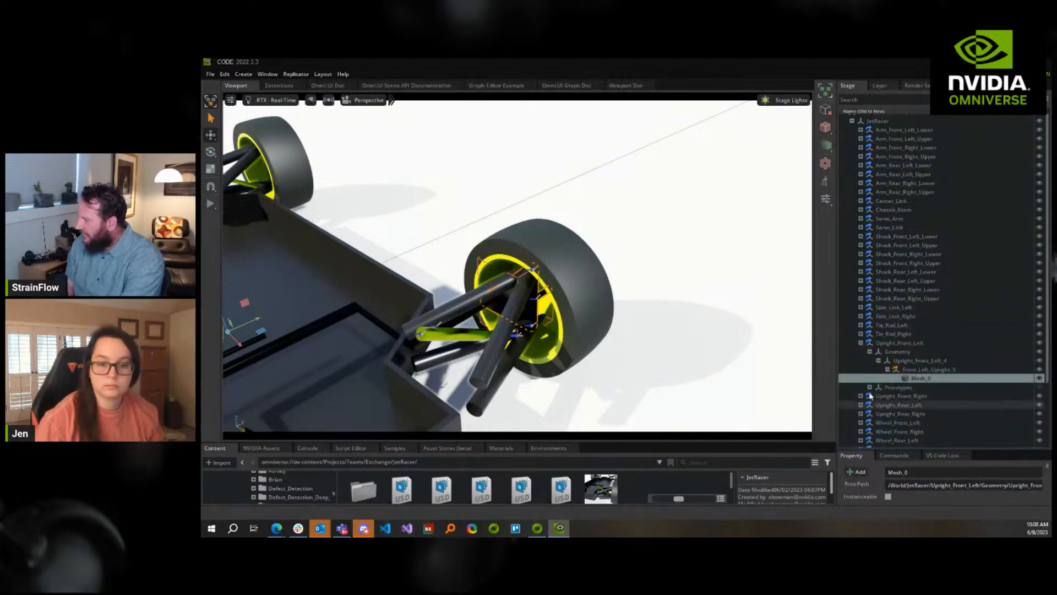
pyautogui.click(861, 342)
pyautogui.scroll(-2, 911, 316)
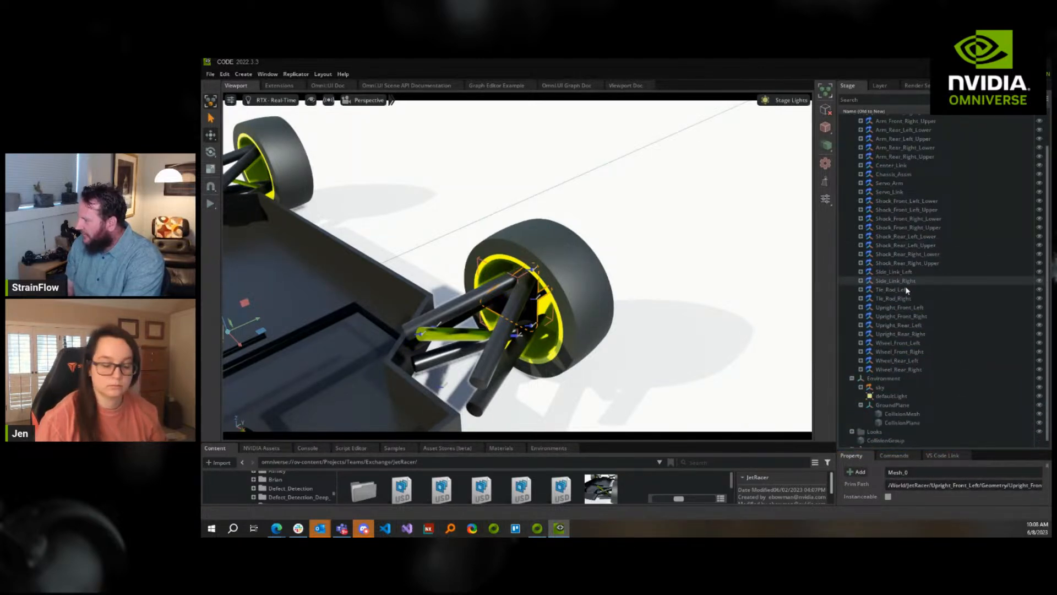
# Review the scene's layer stack and return to the list of JetRacer prims in the stage tree
pyautogui.click(879, 86)
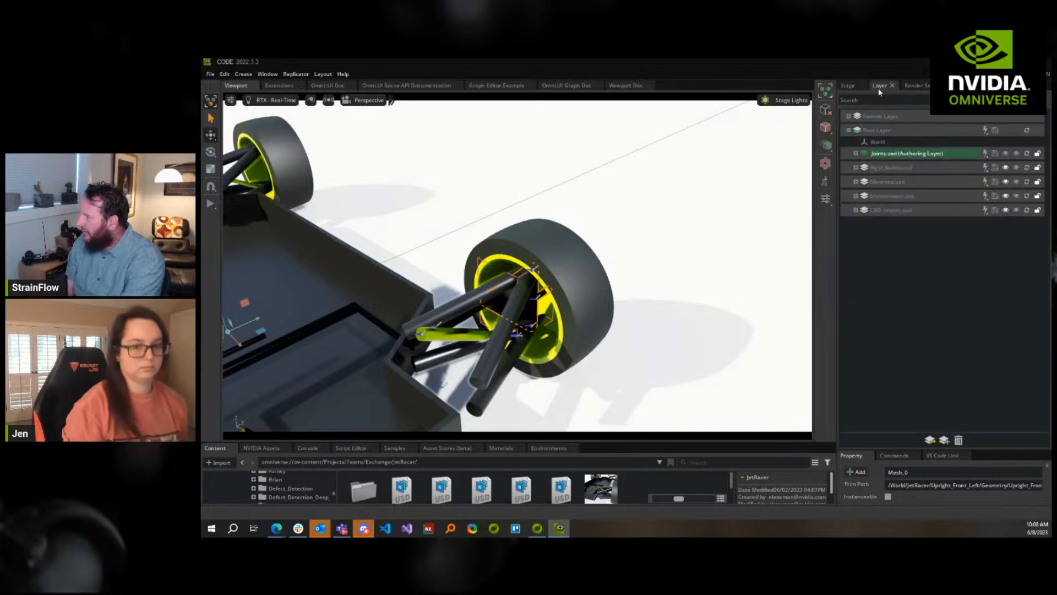
pyautogui.click(848, 87)
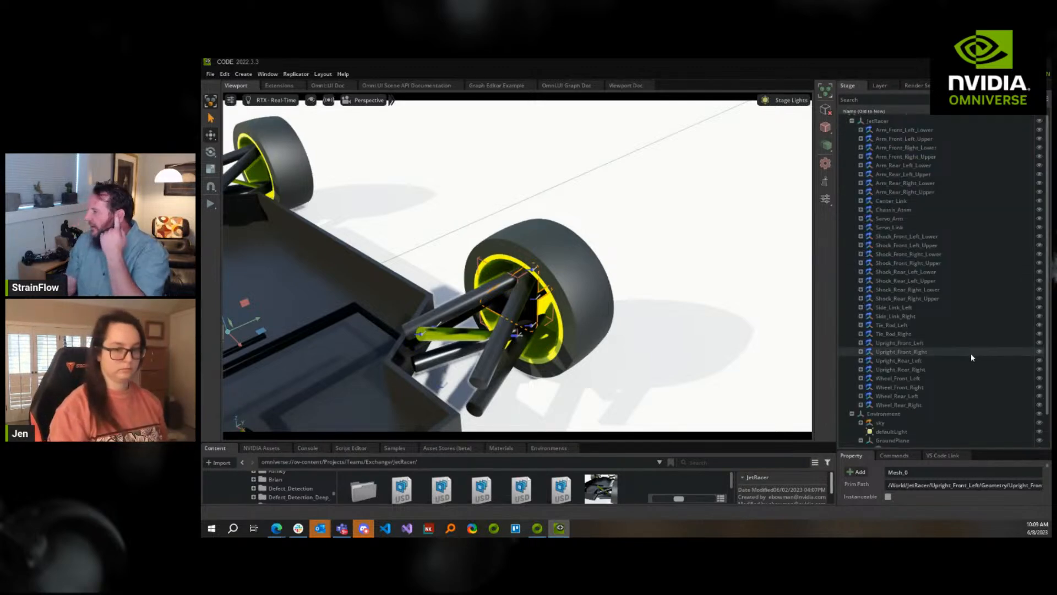
pyautogui.scroll(2, 969, 359)
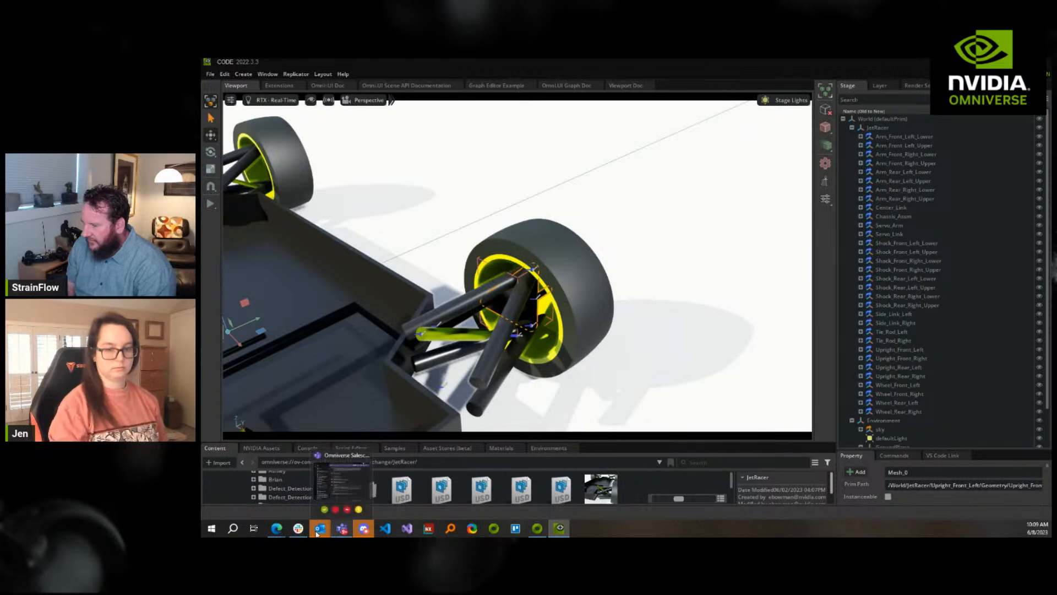
# Switch to the Onshape FullVehicle assembly and identify the Upright_Rear_Right and Upright_Rear_Left instances
pyautogui.click(348, 497)
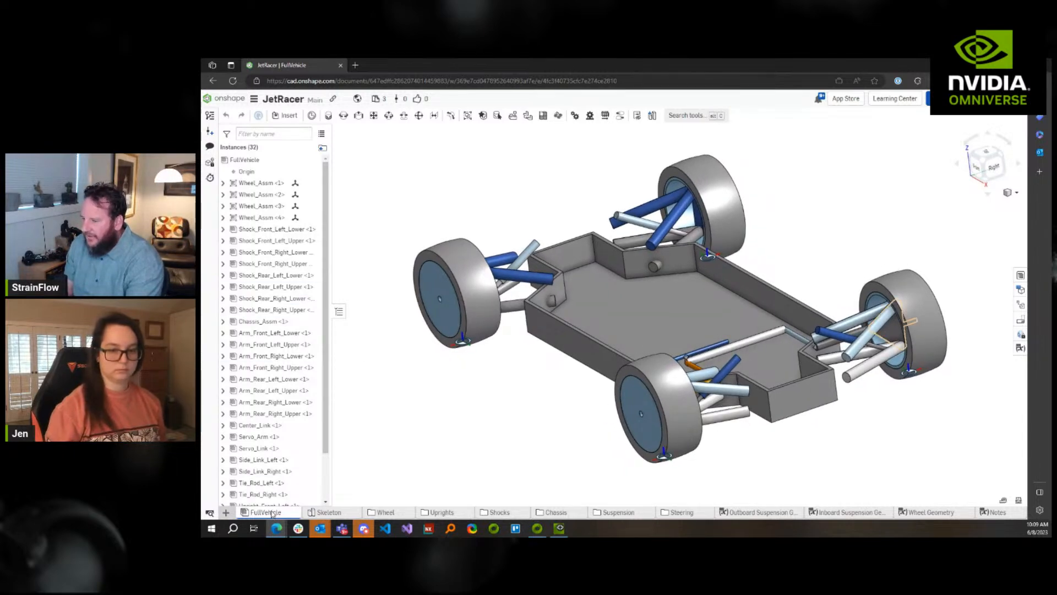
pyautogui.moveTo(325, 248); pyautogui.dragTo(325, 296)
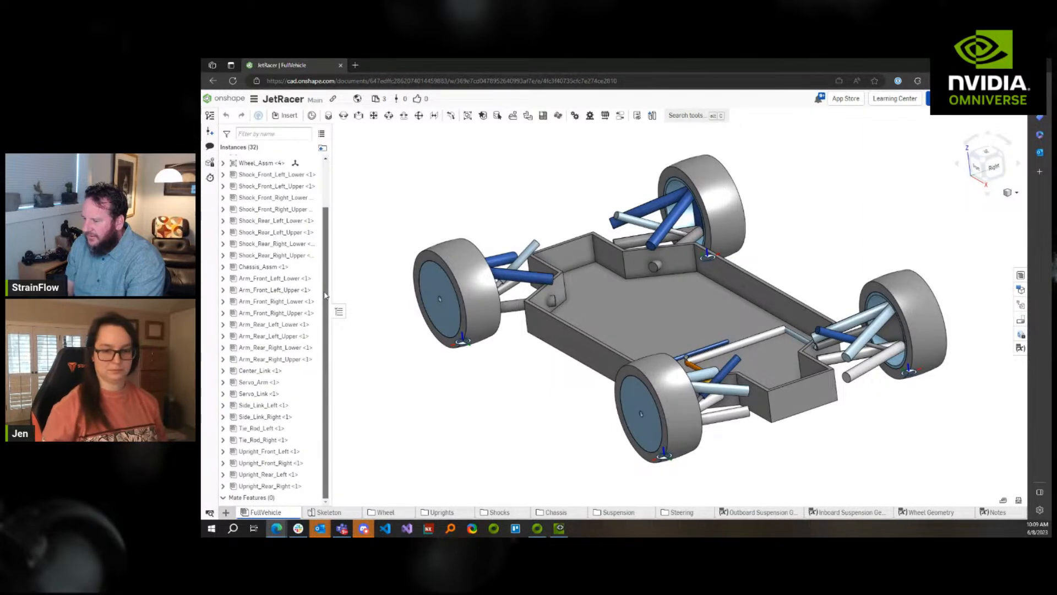
pyautogui.click(245, 485)
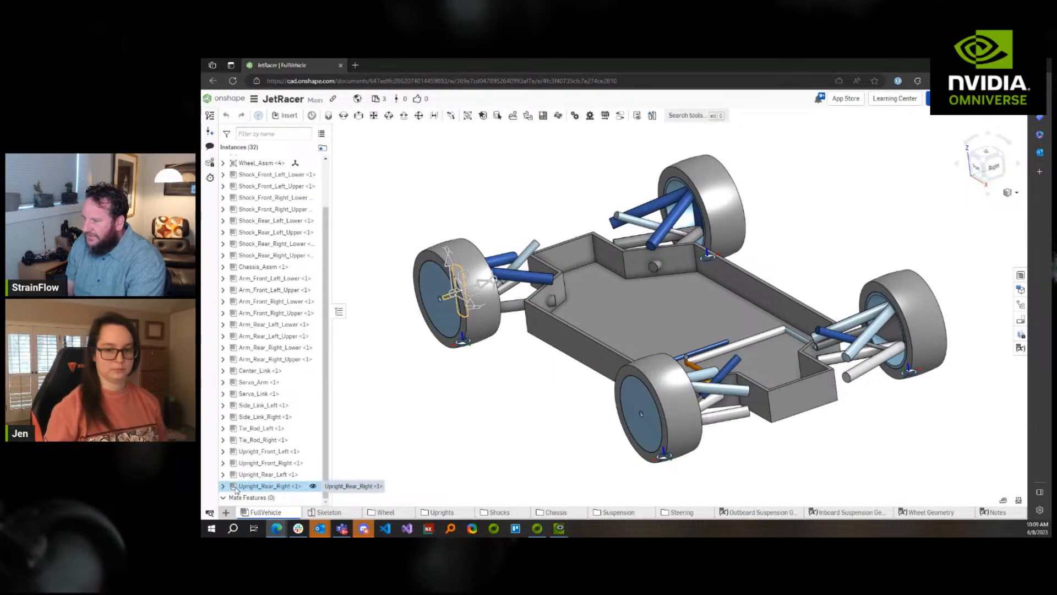
pyautogui.keyDown('shift'); pyautogui.click(237, 476); pyautogui.keyUp('shift')
pyautogui.click(236, 476)
pyautogui.click(238, 487)
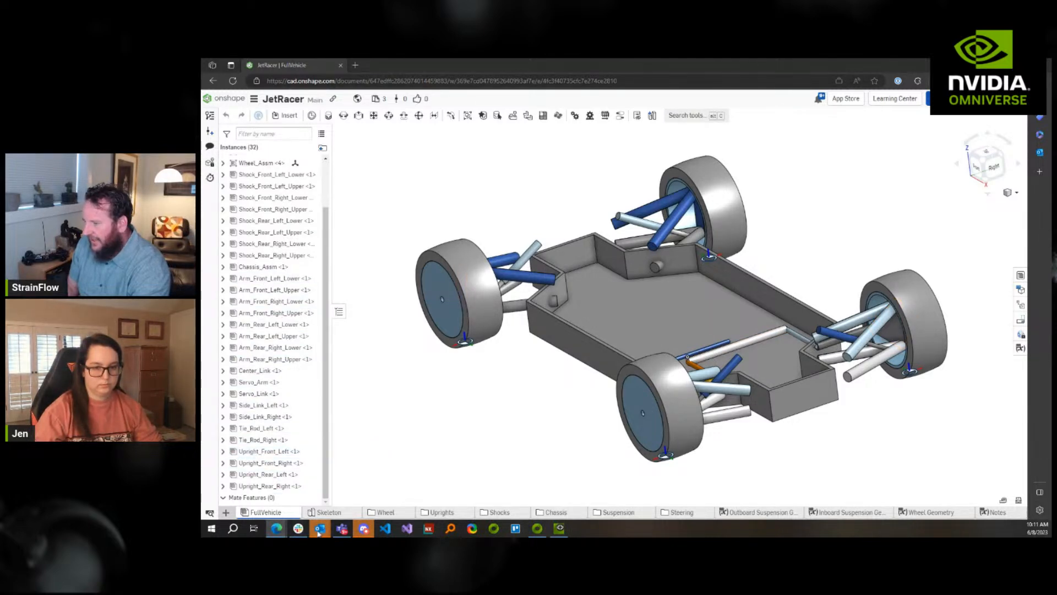
# Return to Omniverse Code, select Arm_Front_Left_Lower and examine its payload and rigid body properties
pyautogui.click(560, 529)
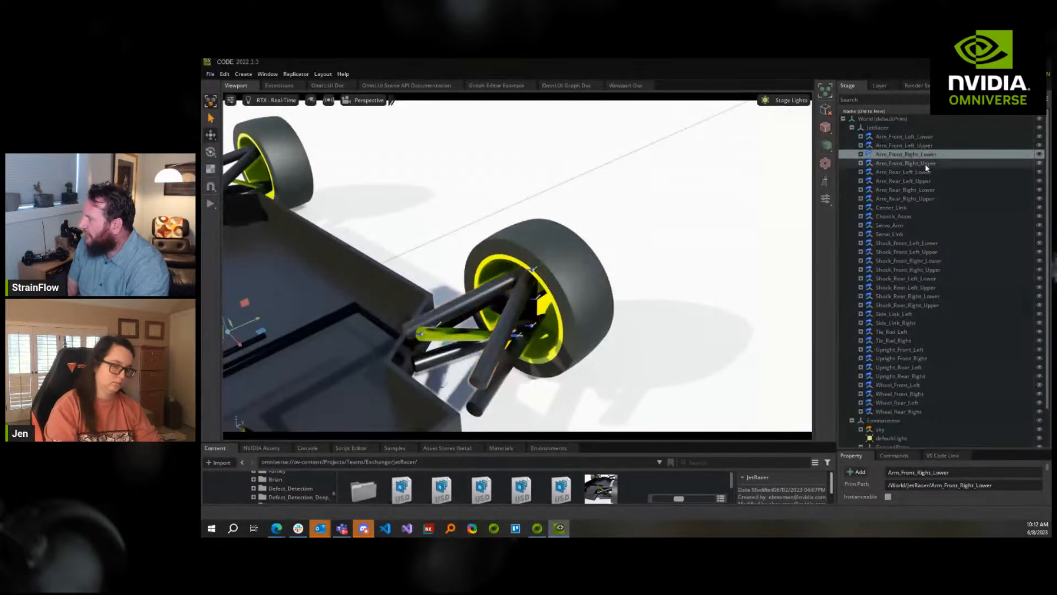
pyautogui.click(910, 136)
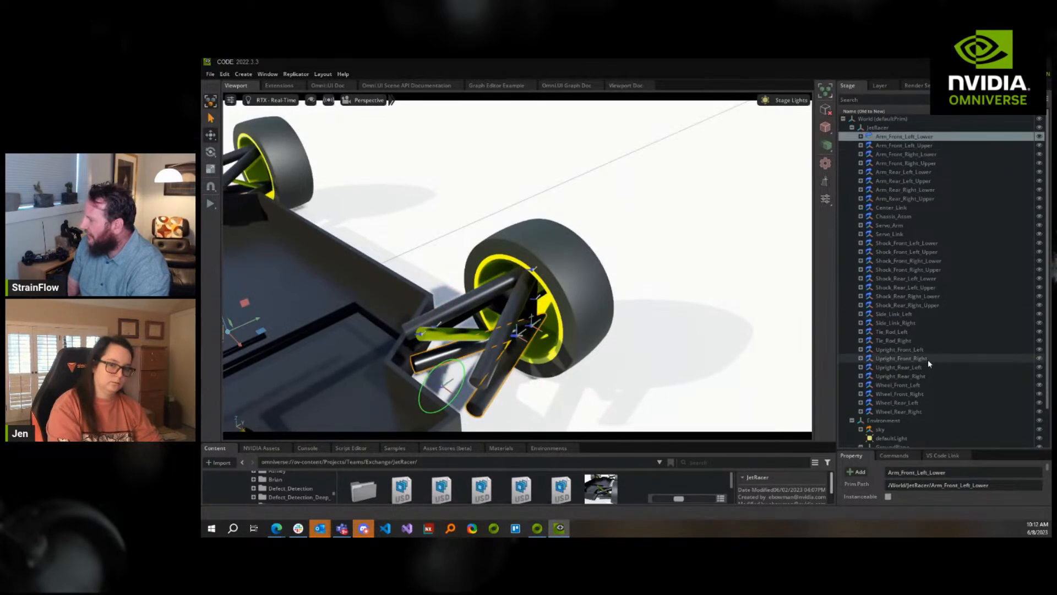
pyautogui.moveTo(895, 448); pyautogui.dragTo(895, 196)
pyautogui.scroll(-3, 956, 384)
pyautogui.scroll(-1, 957, 394)
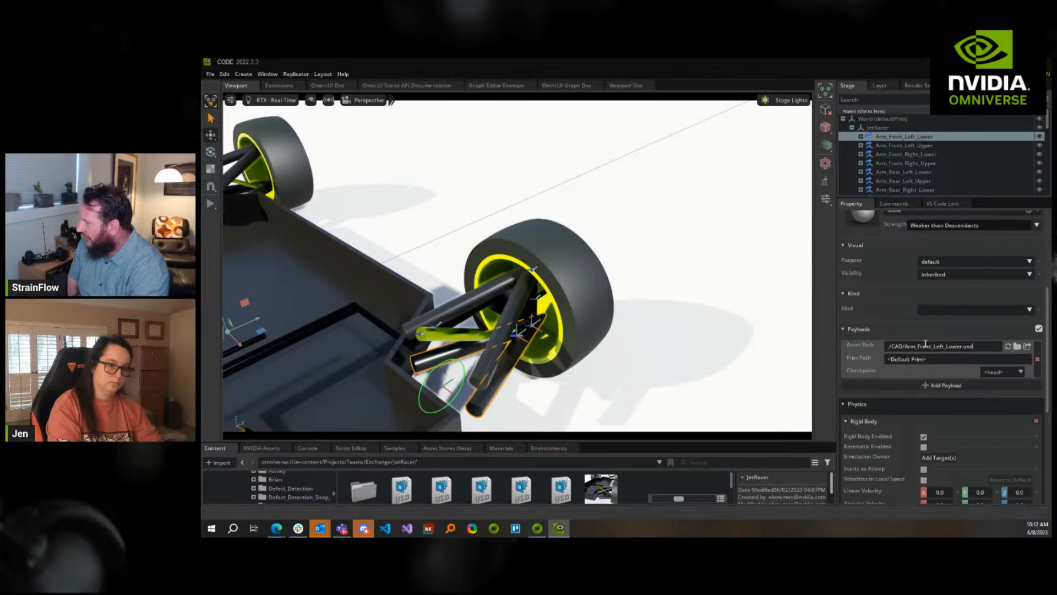
# Examine Arm_Front_Left_Lower's payload asset path and rigid body properties, and select the Arm_Front_Right_Lower and Arm_Front_Right_Upper prims
pyautogui.click(982, 344)
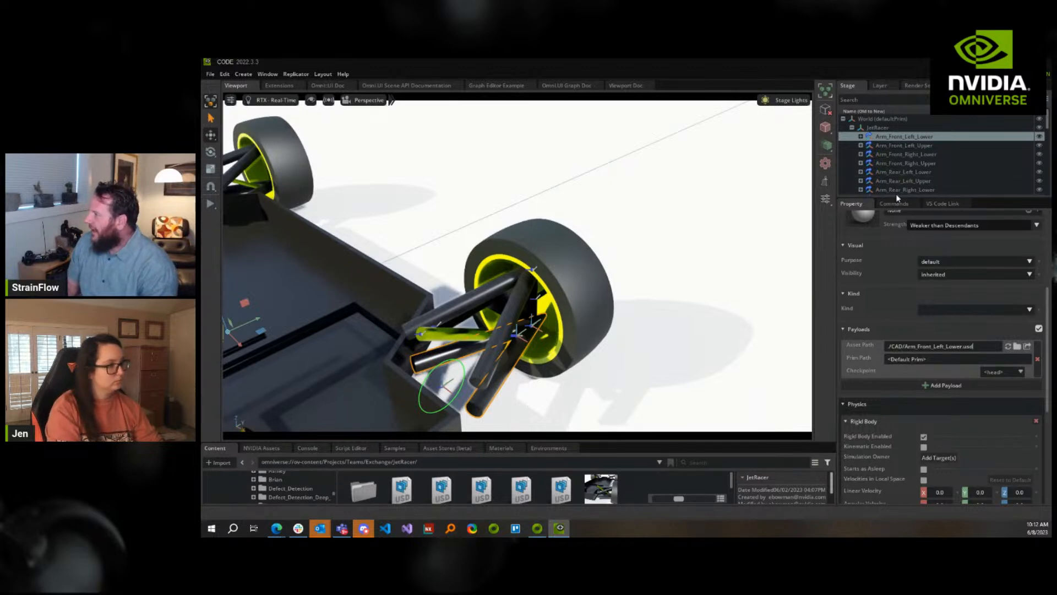
pyautogui.scroll(-4, 967, 398)
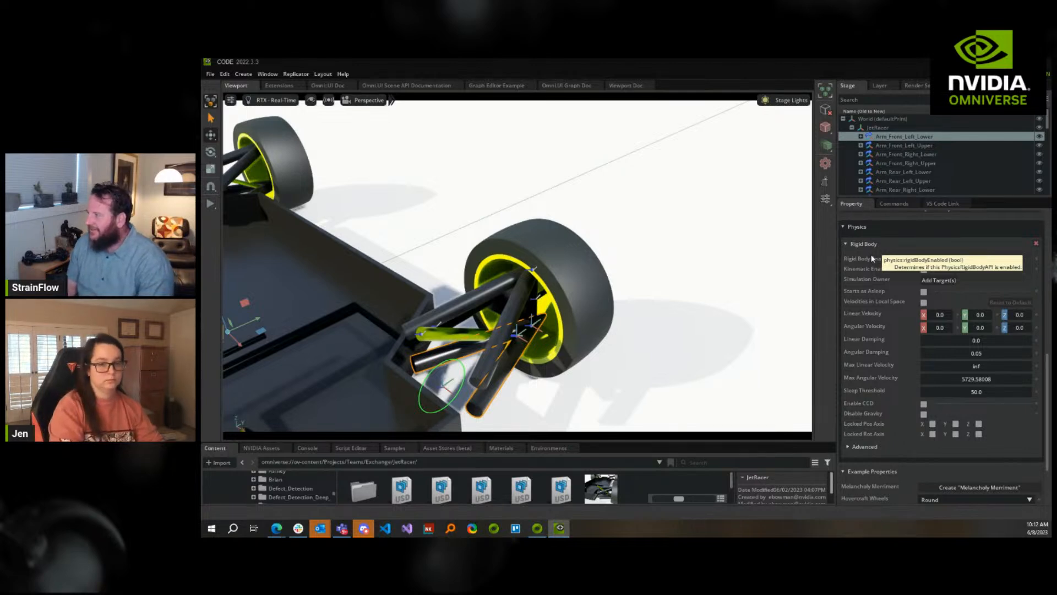
pyautogui.scroll(5, 871, 258)
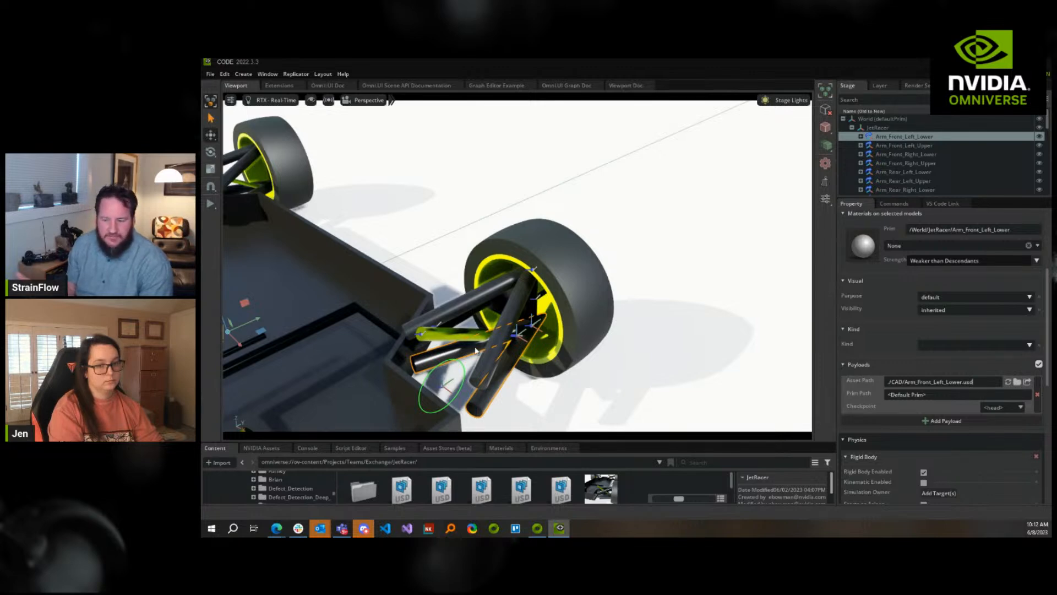
pyautogui.click(882, 146)
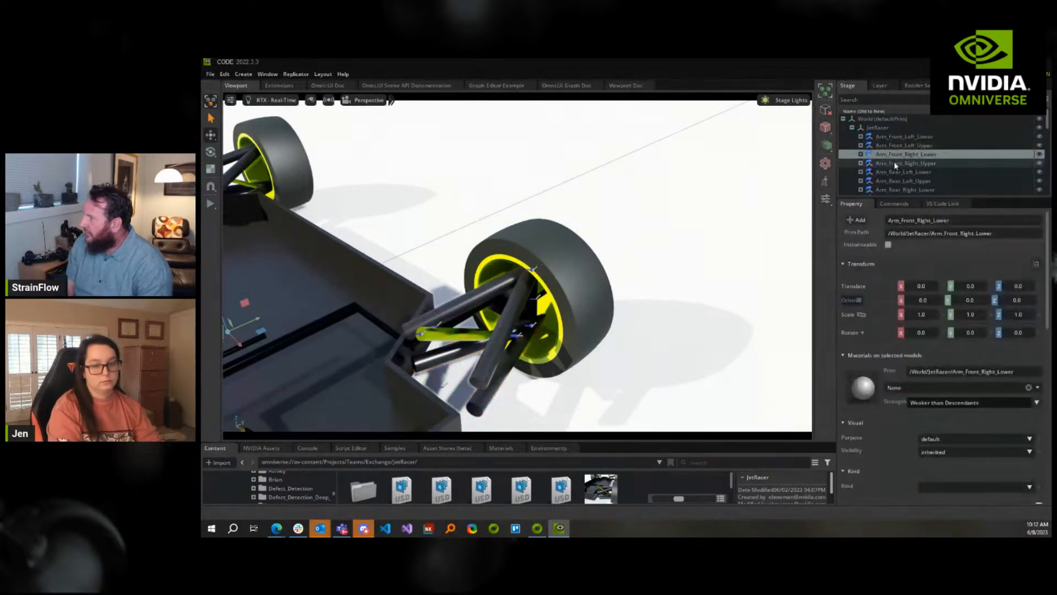
pyautogui.click(894, 164)
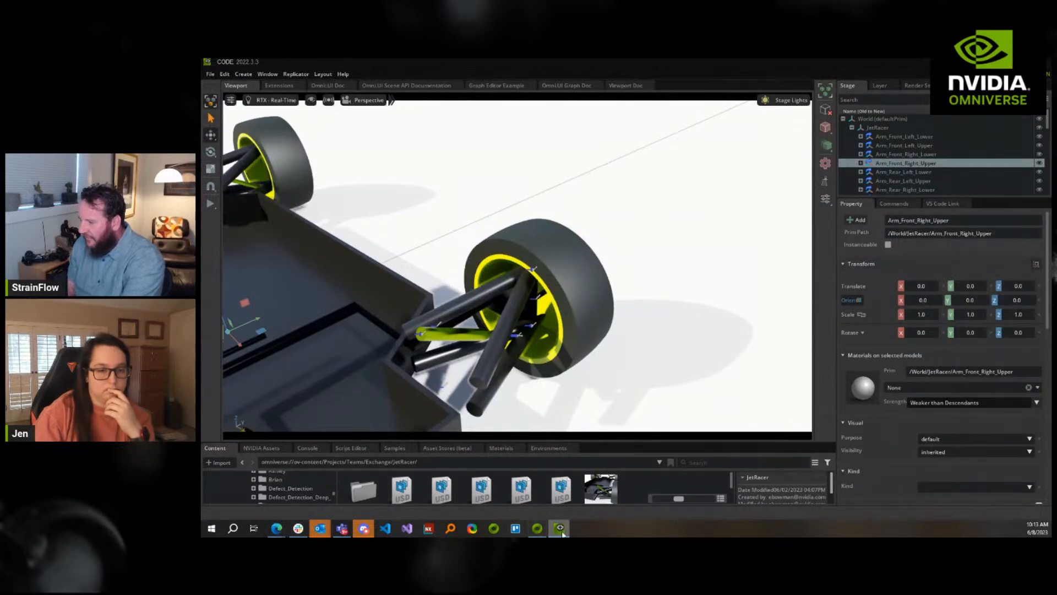
# Switch to the Onshape JetRacer document and open the Suspension_Arms part studio in the Suspension folder
pyautogui.moveTo(277, 528)
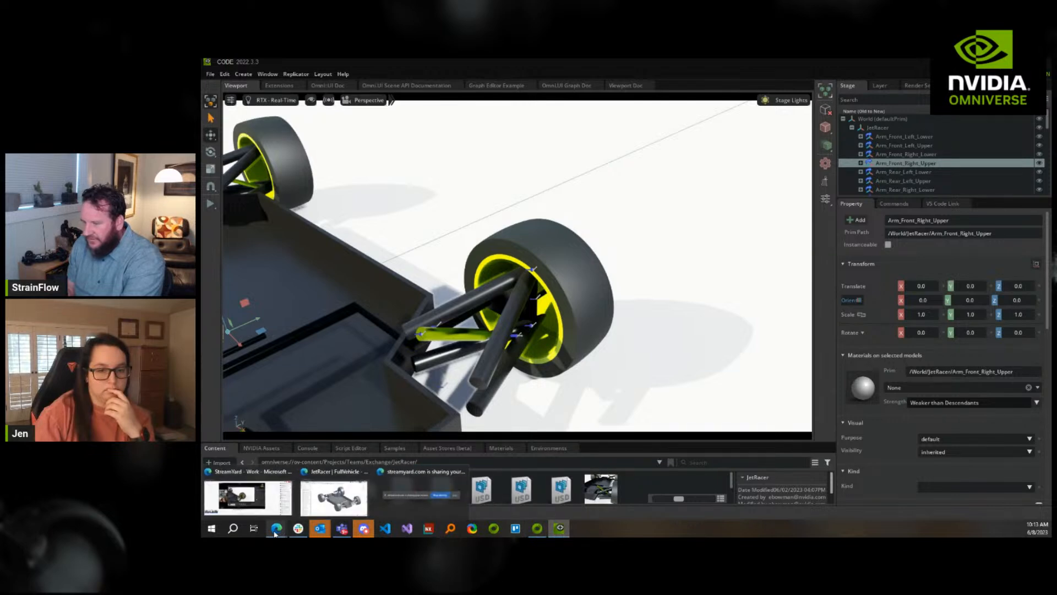
pyautogui.click(324, 506)
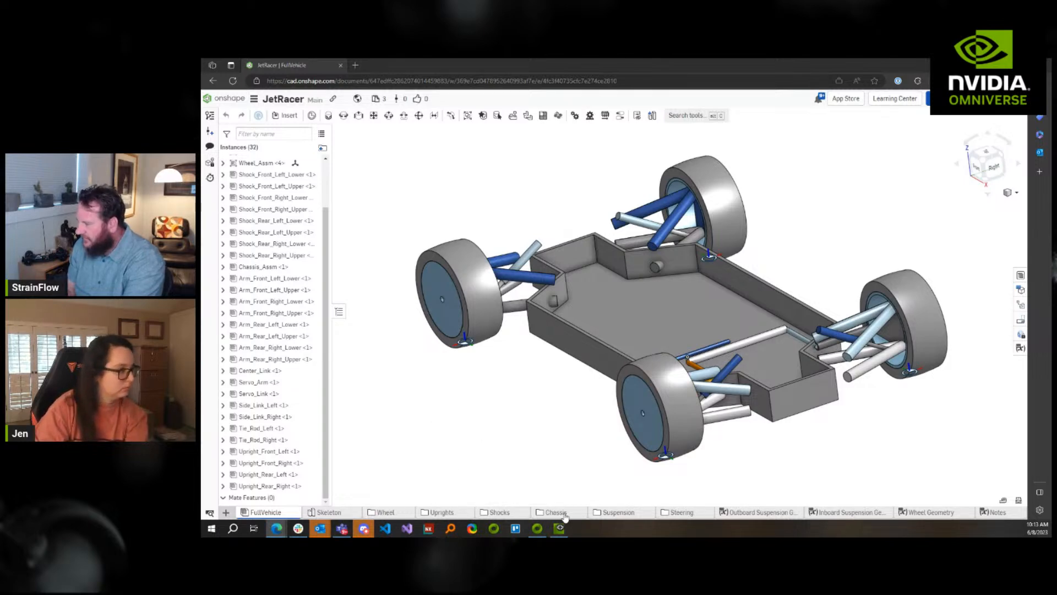
pyautogui.click(601, 513)
pyautogui.click(346, 512)
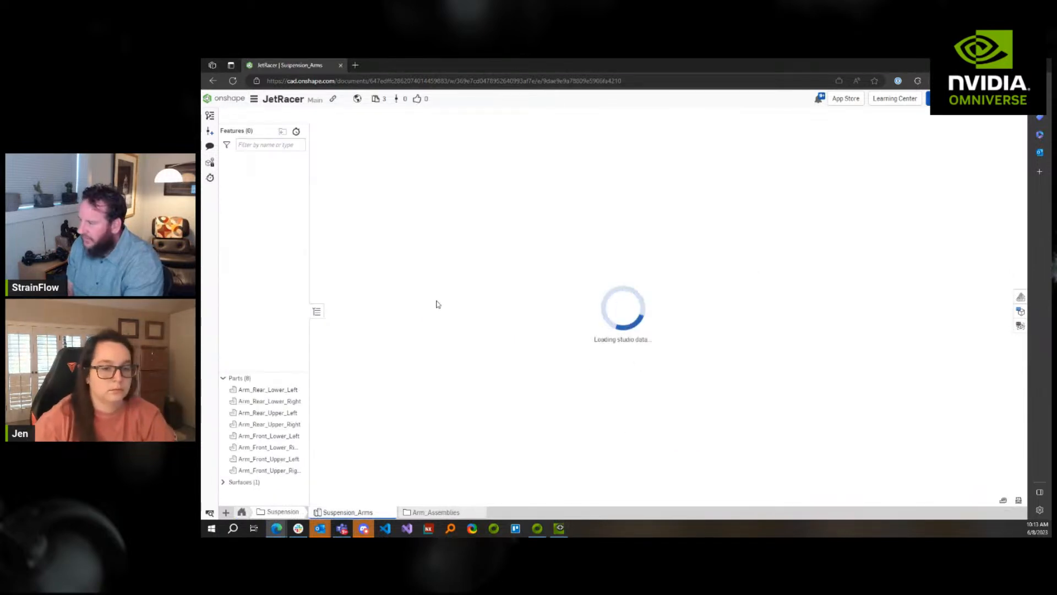
# Examine the geometry of the upper and lower suspension arms in the part studio
pyautogui.scroll(5, 611, 437)
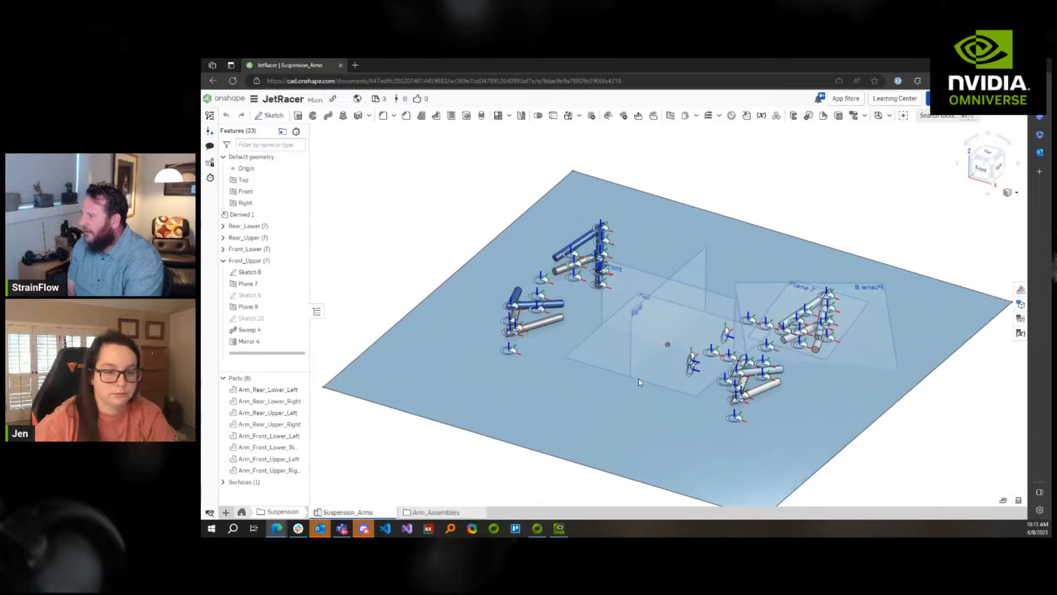
pyautogui.scroll(5, 619, 385)
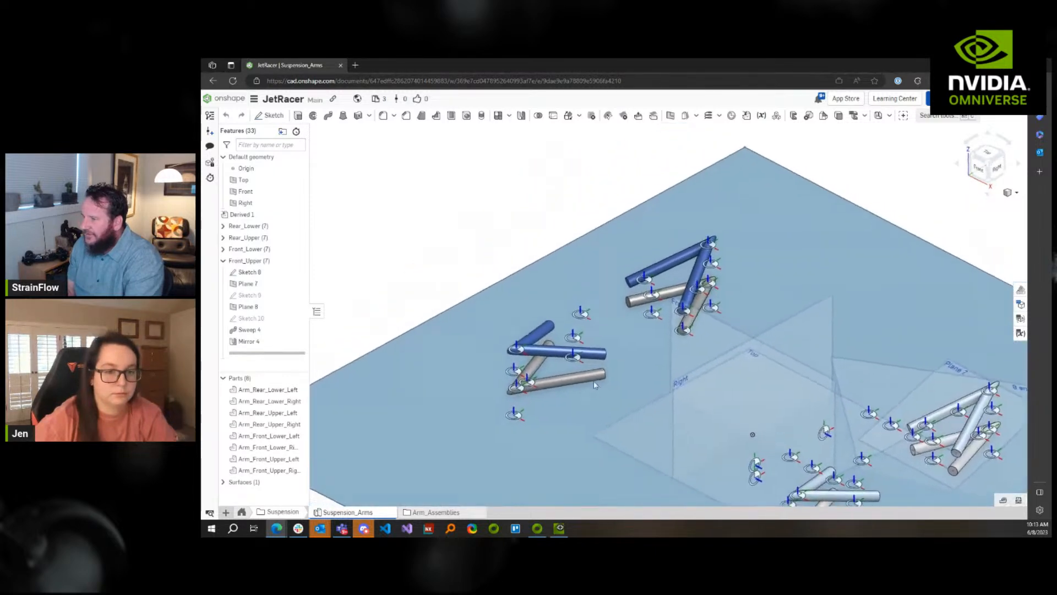
pyautogui.moveTo(594, 386); pyautogui.dragTo(703, 336, button='right')
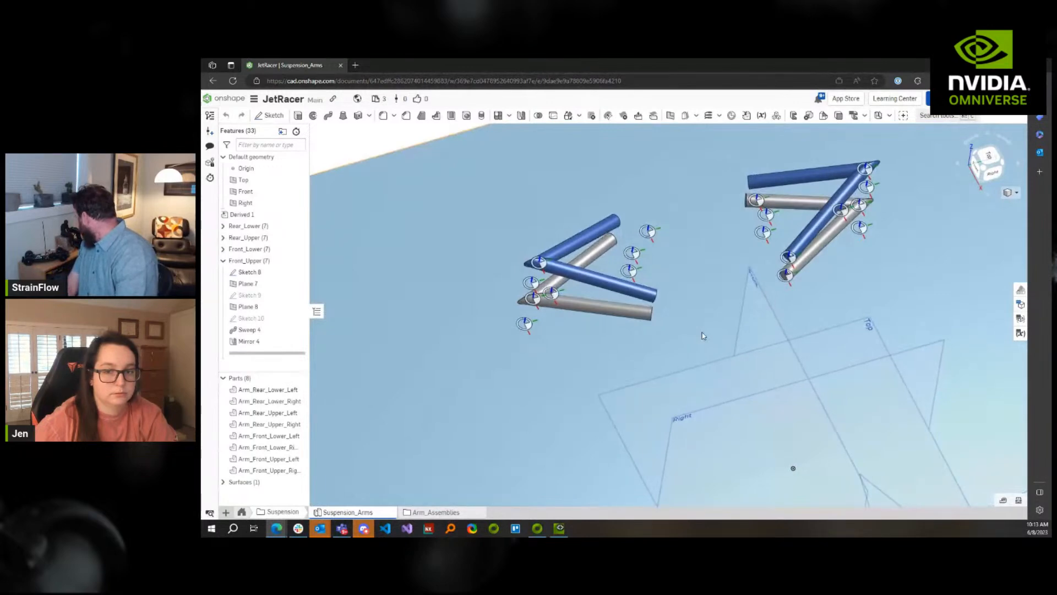
pyautogui.moveTo(702, 336); pyautogui.dragTo(684, 328, button='right')
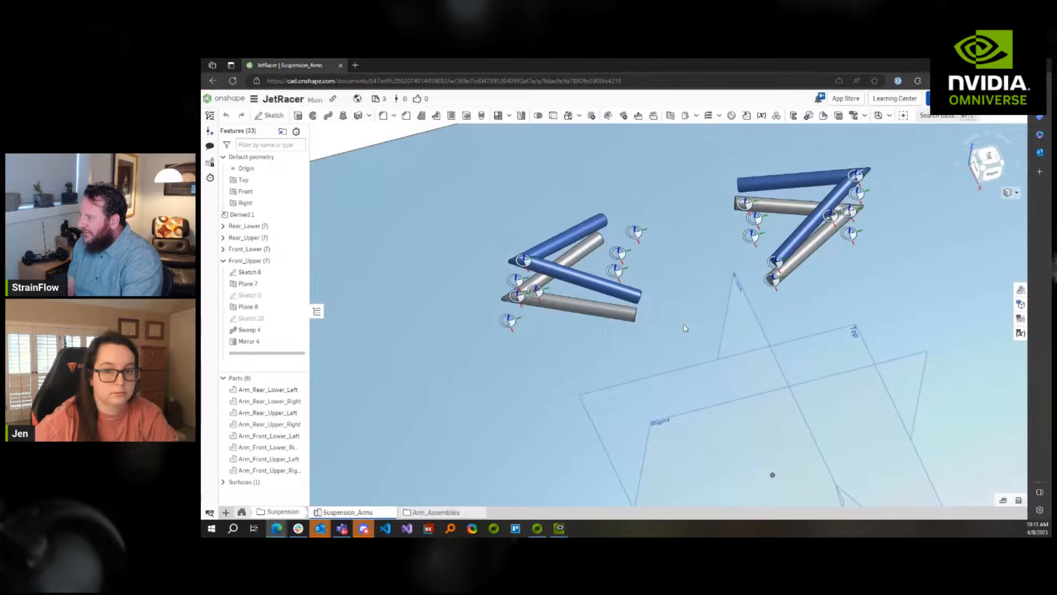
pyautogui.moveTo(684, 328); pyautogui.dragTo(614, 272, button='right')
pyautogui.scroll(2, 613, 272)
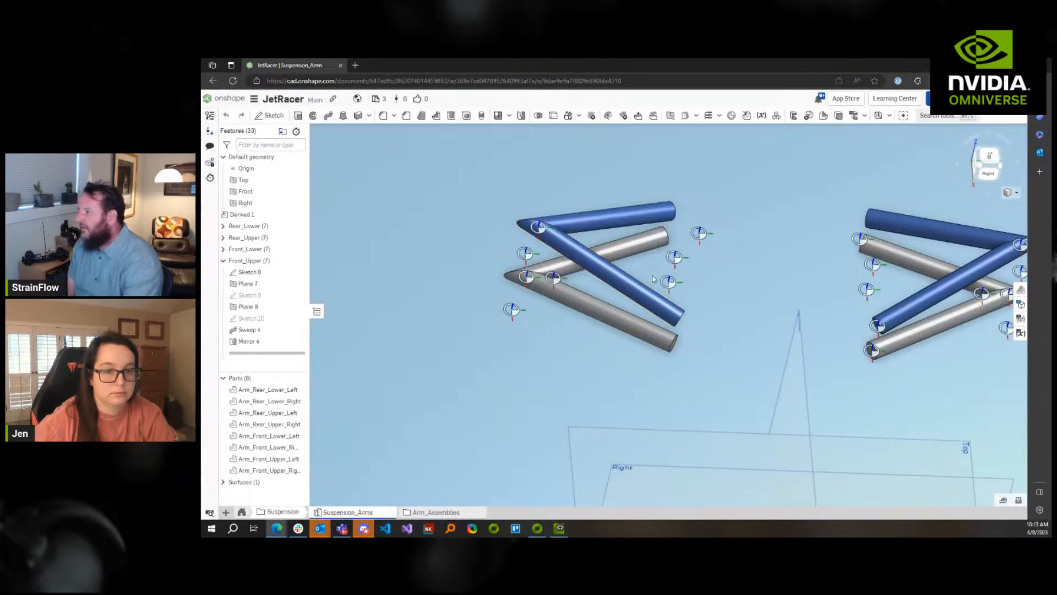
pyautogui.moveTo(762, 271); pyautogui.dragTo(706, 276, button='right')
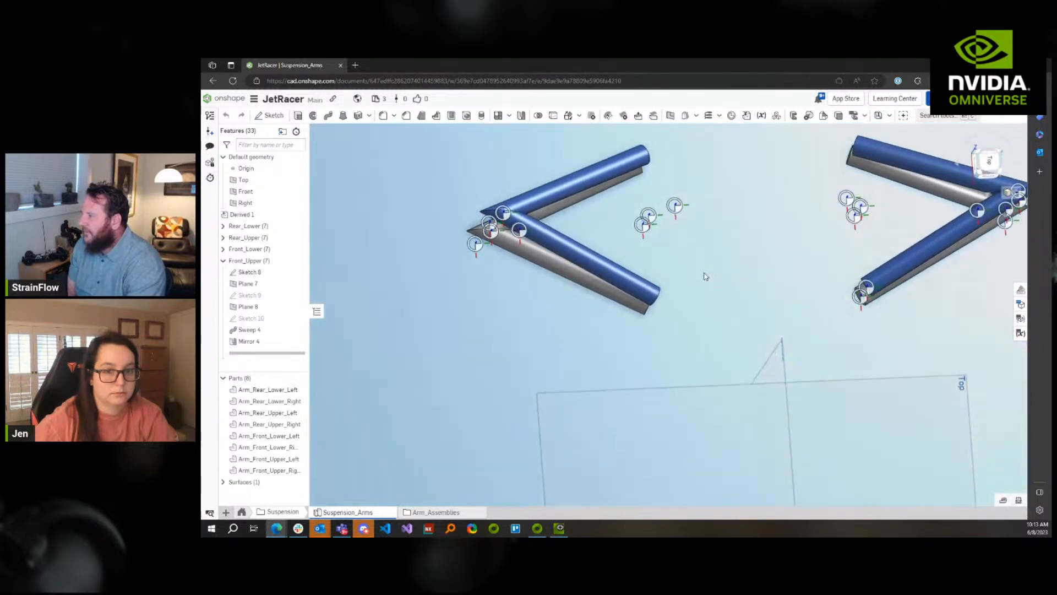
pyautogui.moveTo(668, 240); pyautogui.dragTo(622, 237, button='right')
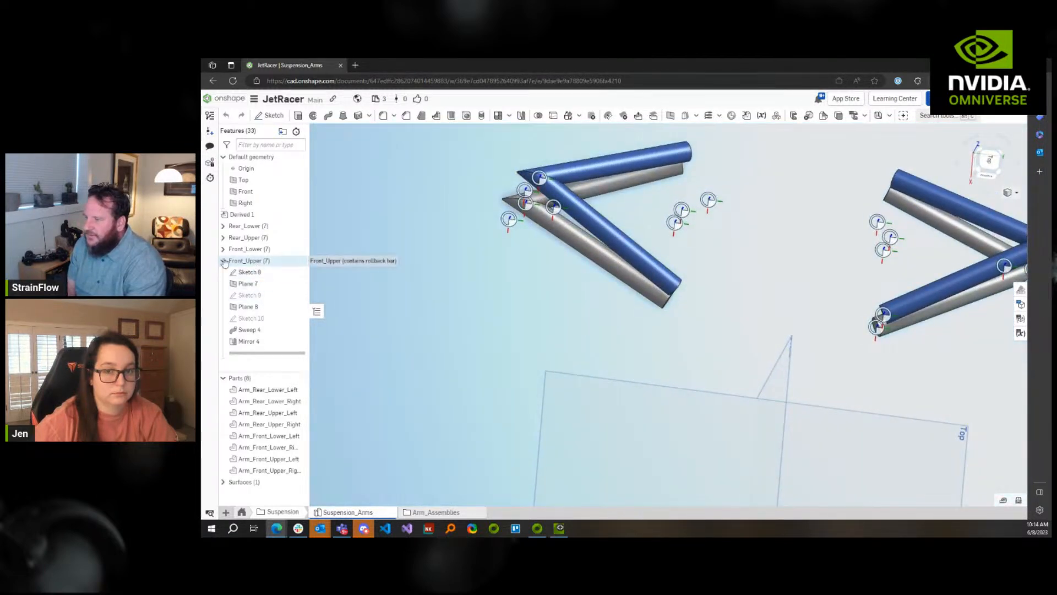
# Fillet the pointed end edge of the front-left upper arm (Sweep 4) with a 2.5 mm radius
pyautogui.click(238, 264)
pyautogui.scroll(-2, 550, 307)
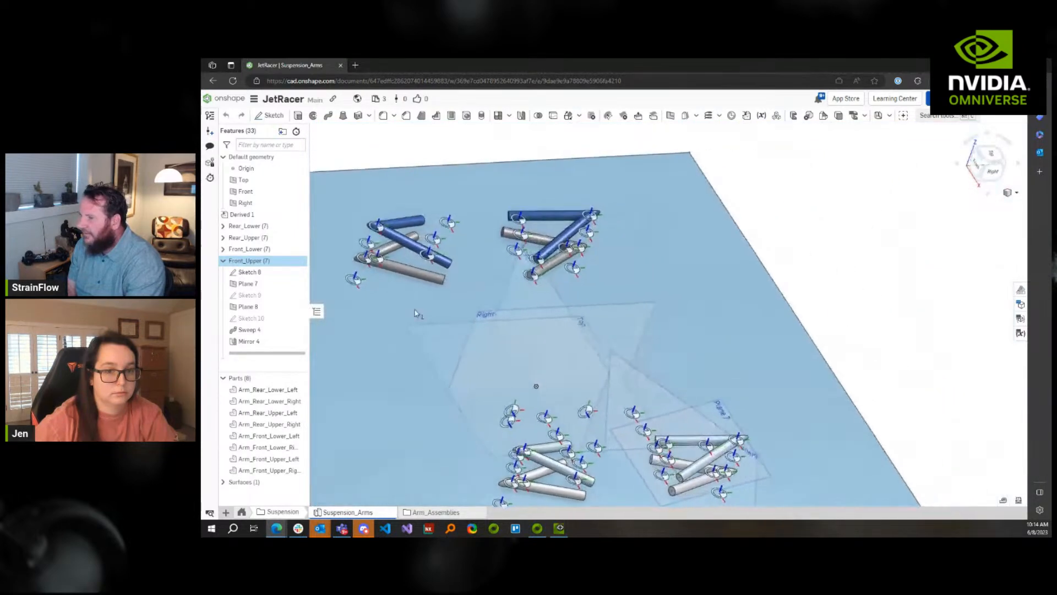
pyautogui.click(250, 286)
pyautogui.click(249, 286)
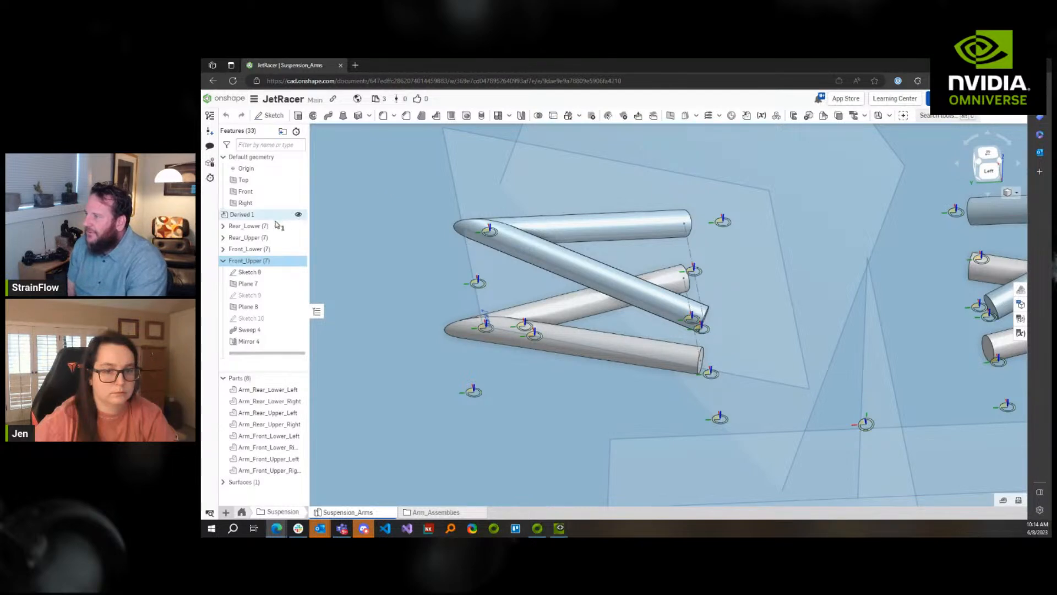
pyautogui.click(384, 115)
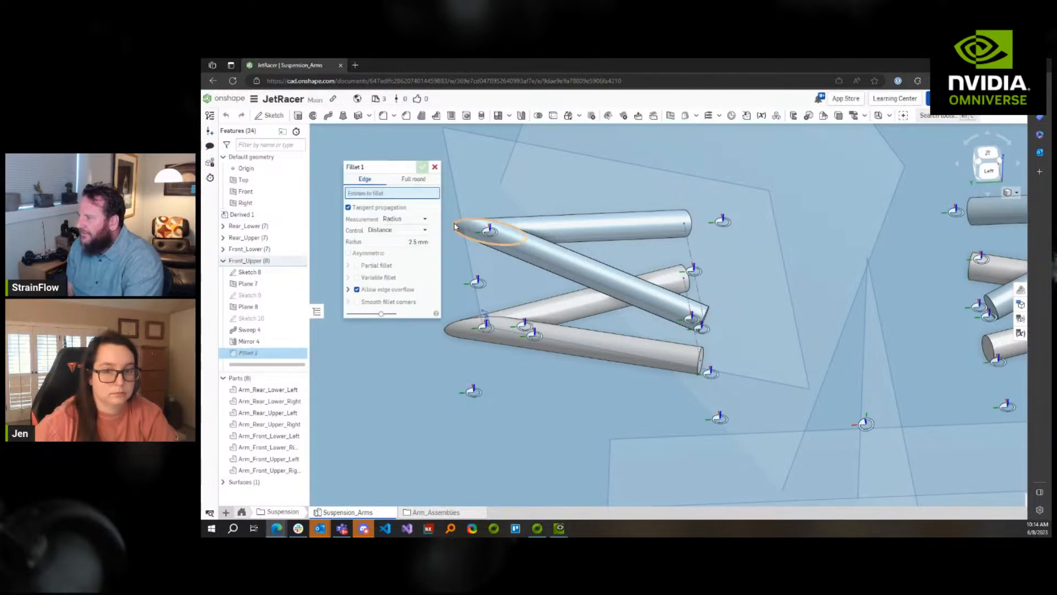
pyautogui.click(484, 221)
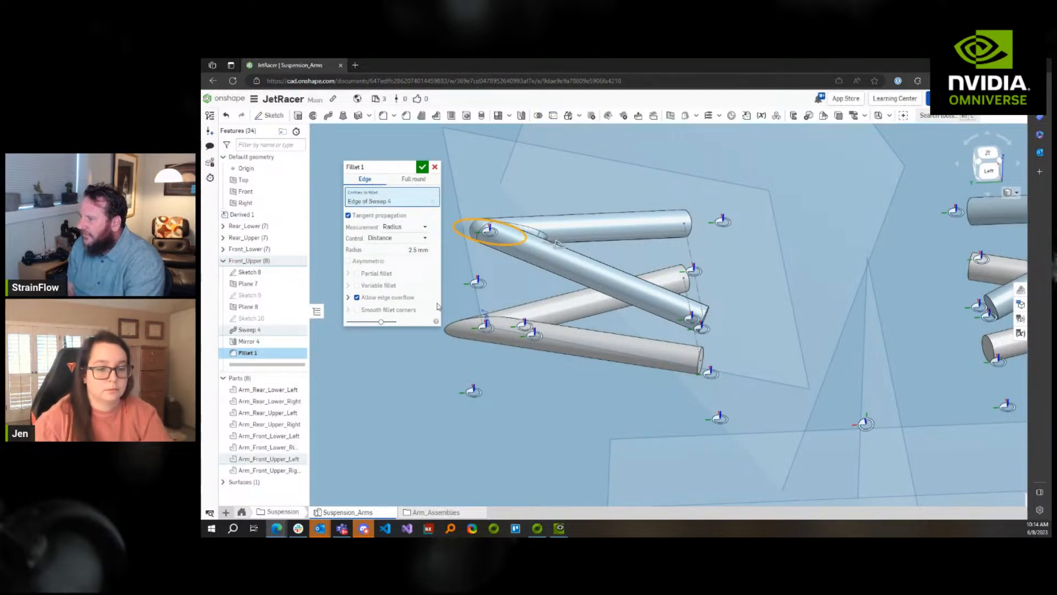
pyautogui.click(423, 166)
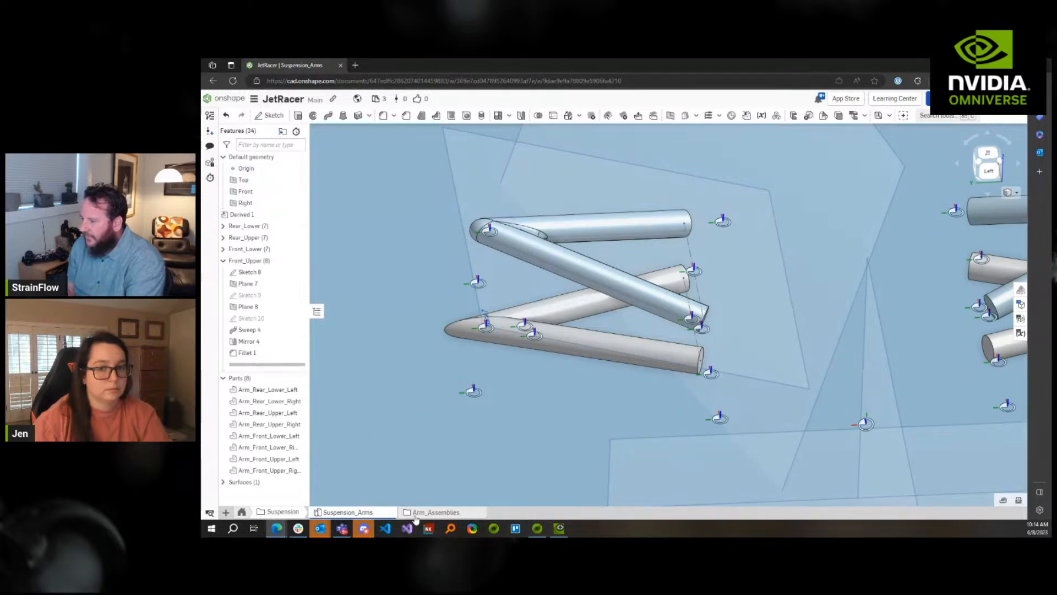
# Open the Arm_Assemblies folder and review the Mirror 4 feature's mirrored part and plane, leaving the feature unedited
pyautogui.click(436, 513)
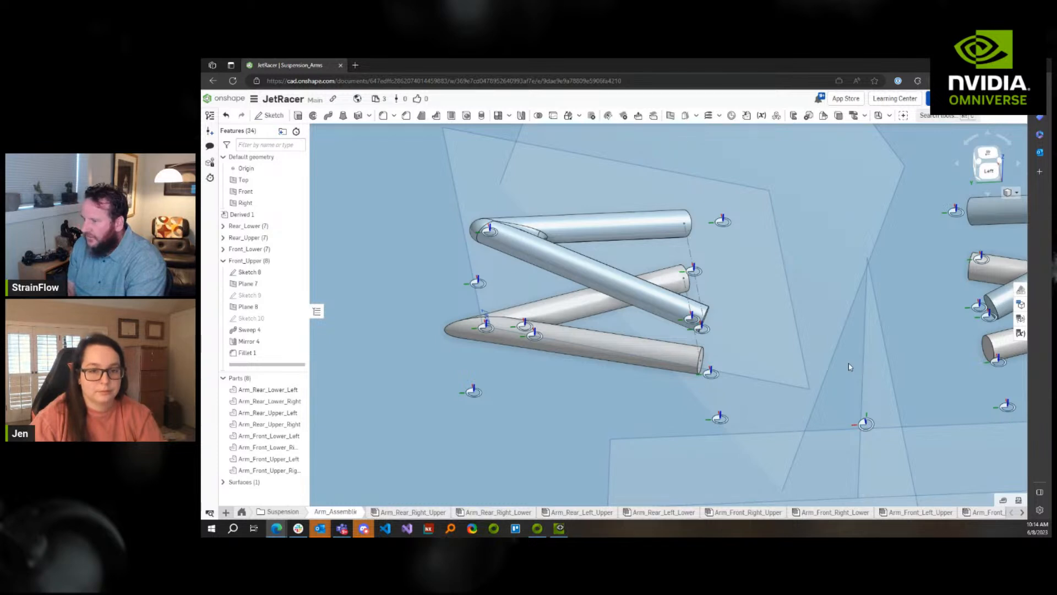
pyautogui.moveTo(850, 367); pyautogui.dragTo(900, 369, button='right')
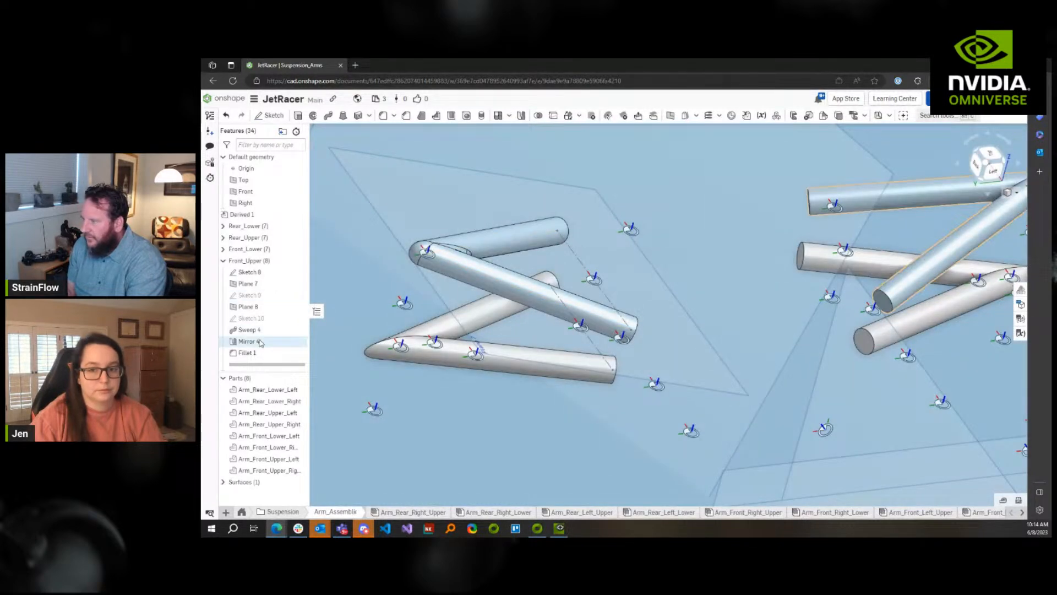
pyautogui.scroll(3, 667, 320)
pyautogui.scroll(-5, 516, 328)
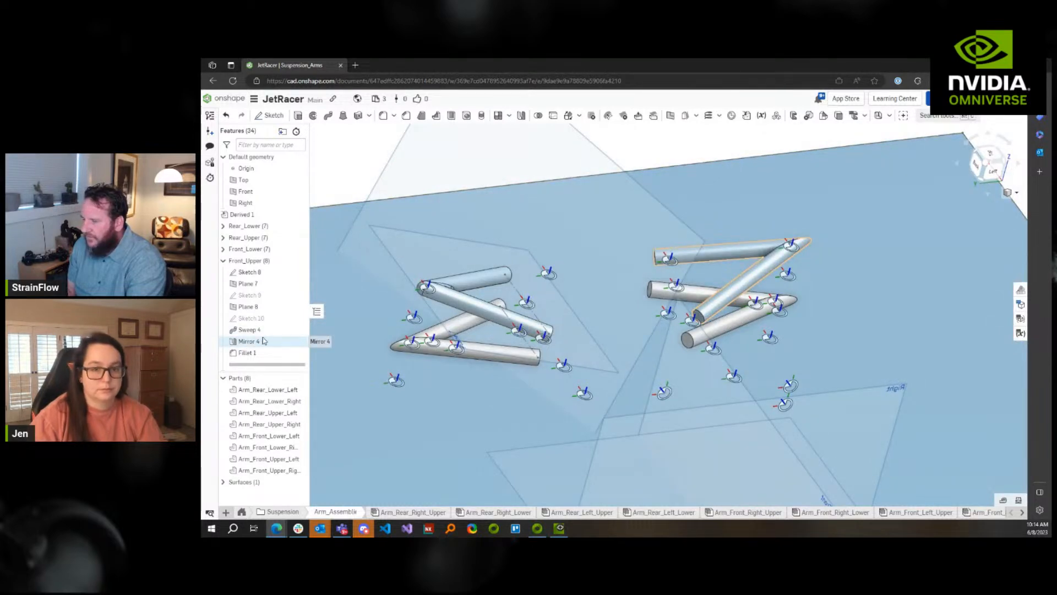
pyautogui.doubleClick(251, 342)
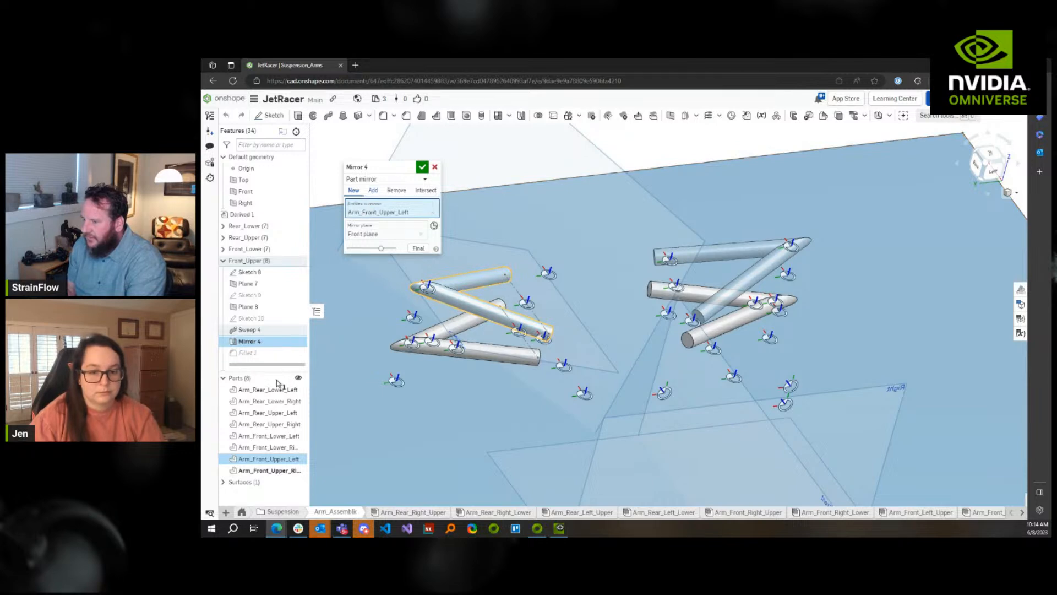
pyautogui.click(435, 167)
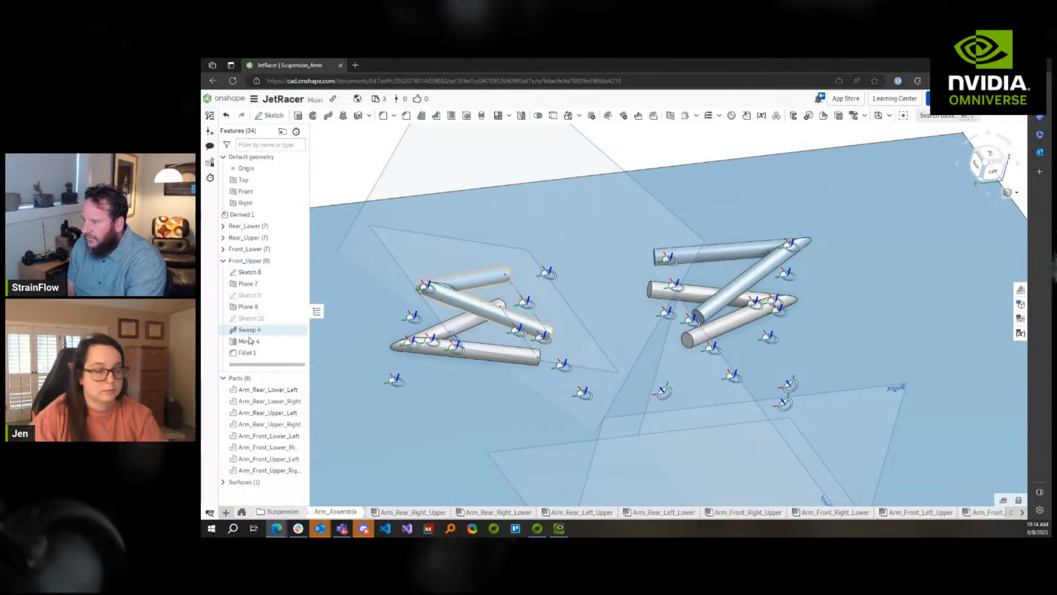
# Reorder Fillet 1 ahead of Mirror 4 in the Front_Upper group so the mirrored right arm includes the fillet
pyautogui.moveTo(254, 351); pyautogui.dragTo(261, 337)
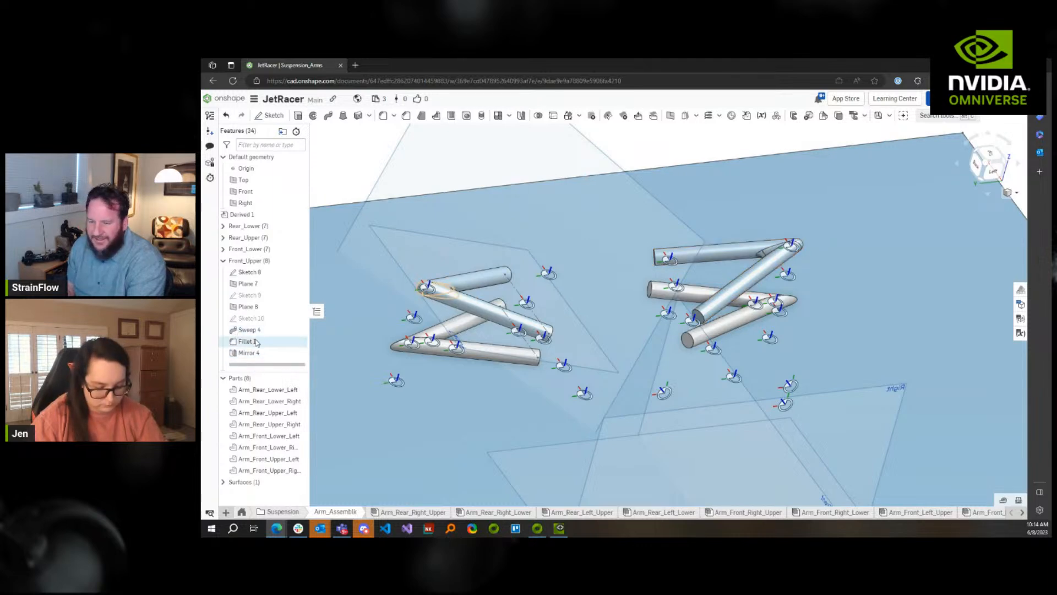
pyautogui.moveTo(251, 340); pyautogui.dragTo(253, 357)
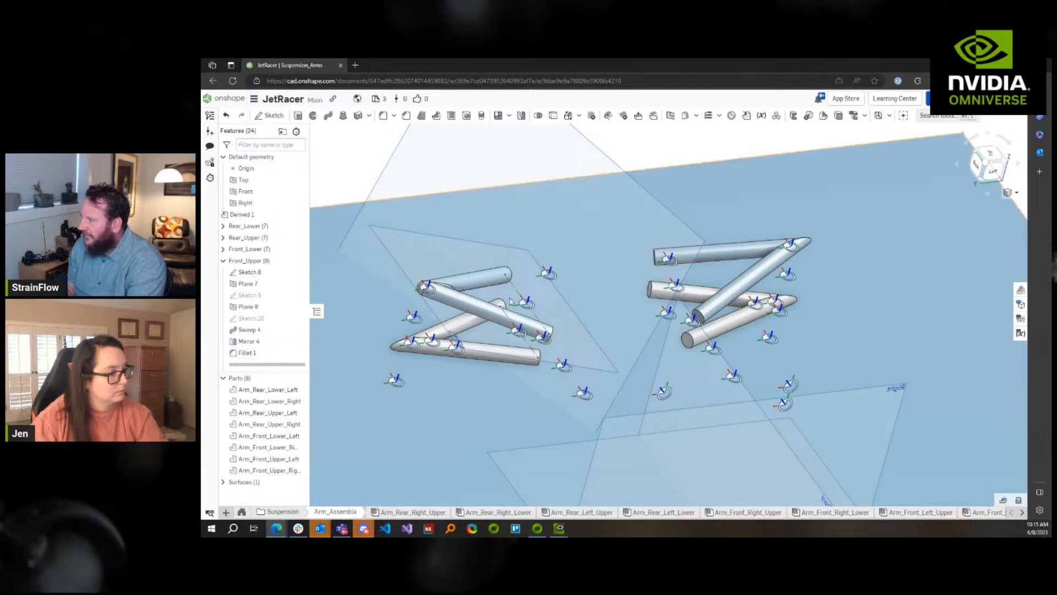
pyautogui.moveTo(250, 340); pyautogui.dragTo(261, 366)
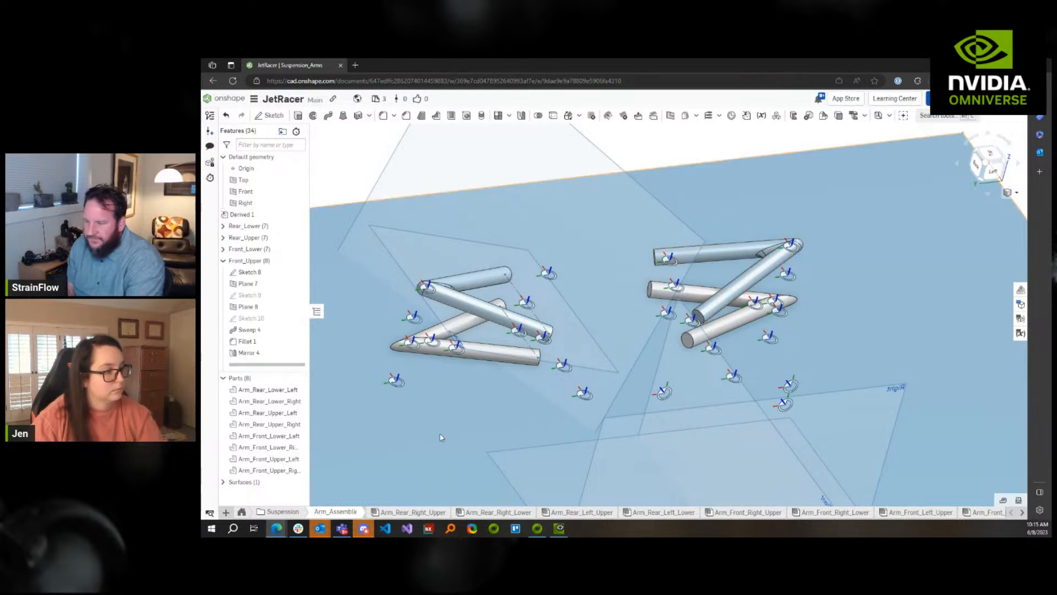
pyautogui.moveTo(434, 395); pyautogui.dragTo(420, 283, button='right')
# Open the Arm_Front_Right_Upper and Arm_Front_Left_Upper assemblies to check the filleted arms
pyautogui.moveTo(406, 514)
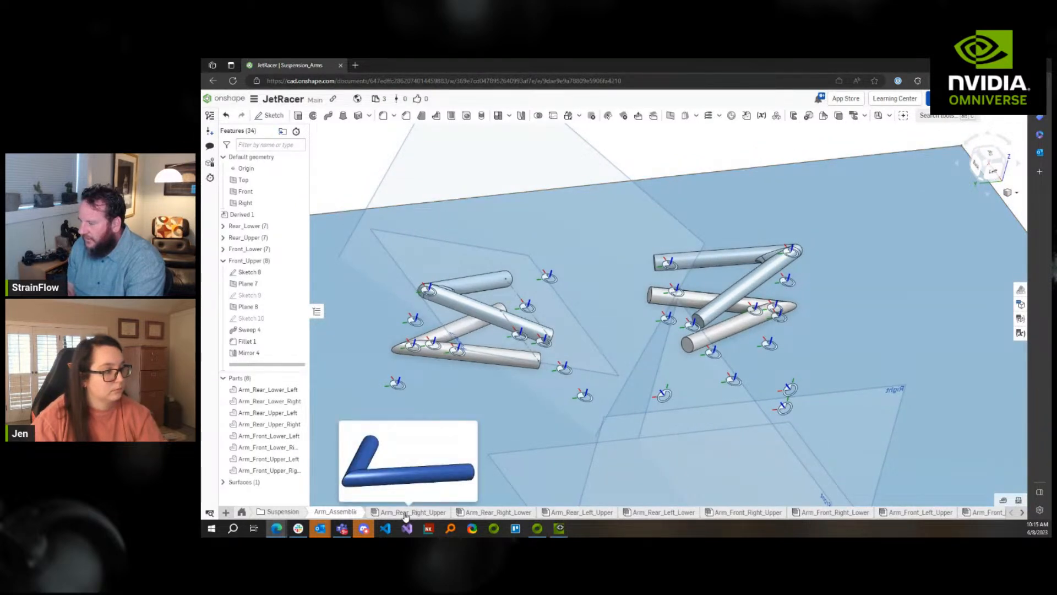
pyautogui.click(766, 515)
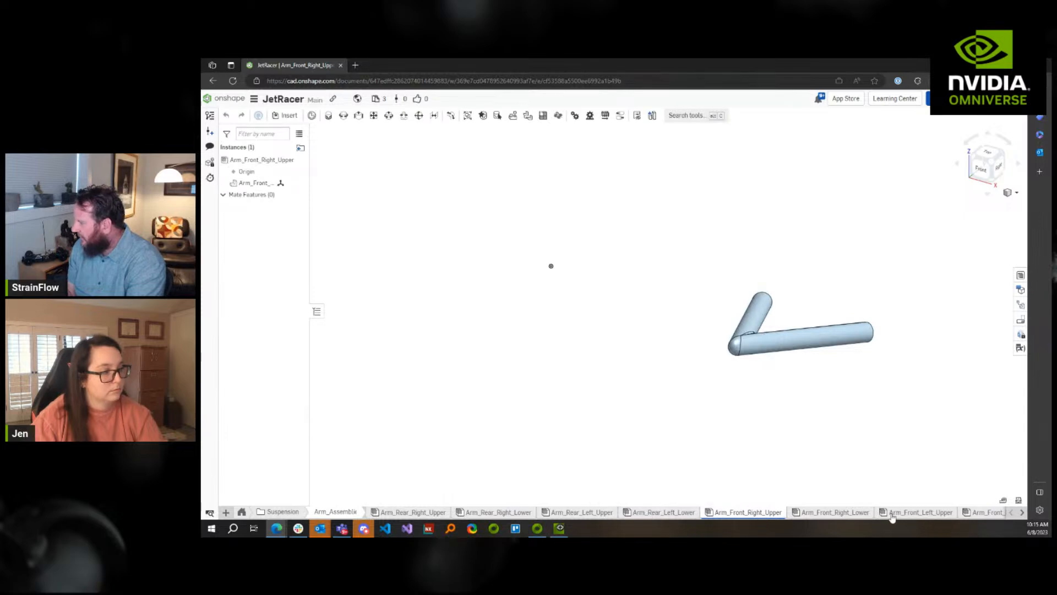
pyautogui.click(908, 514)
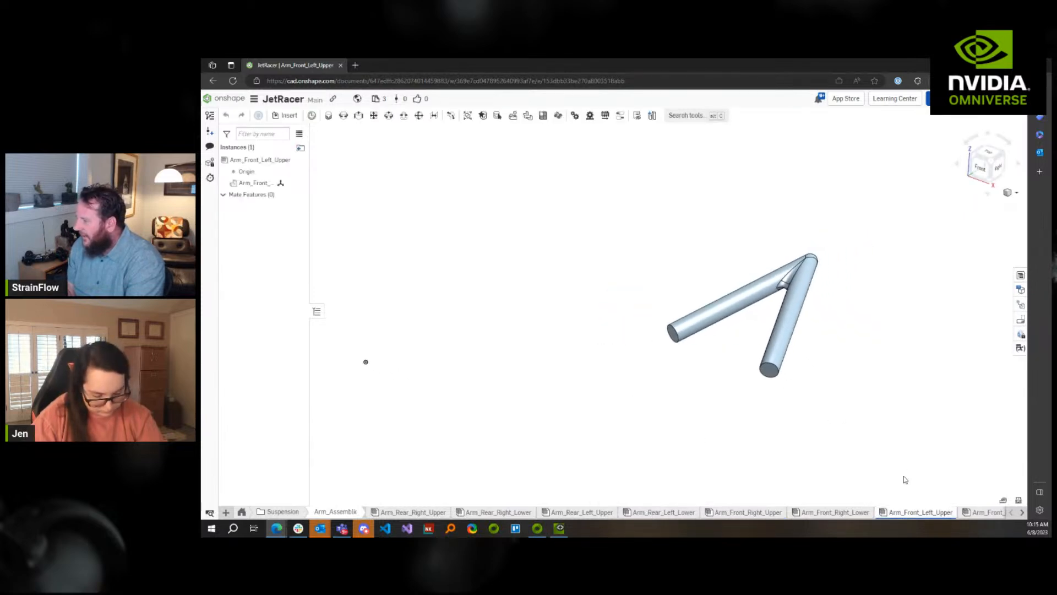
# Export the Arm_Front_Left_Upper assembly in GLTF format at Fine resolution as a download
pyautogui.rightClick(906, 515)
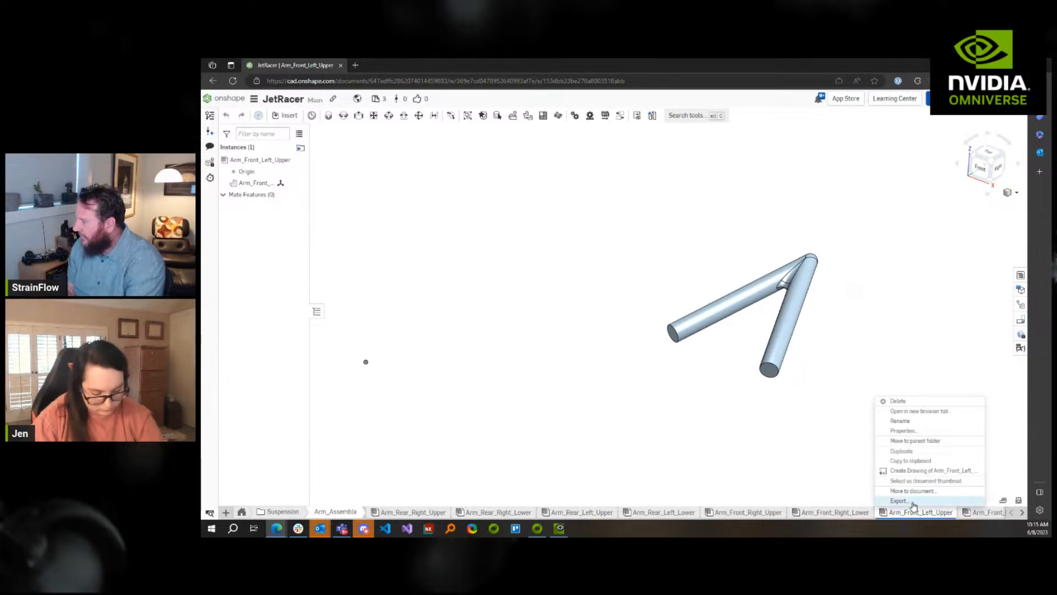
pyautogui.click(903, 501)
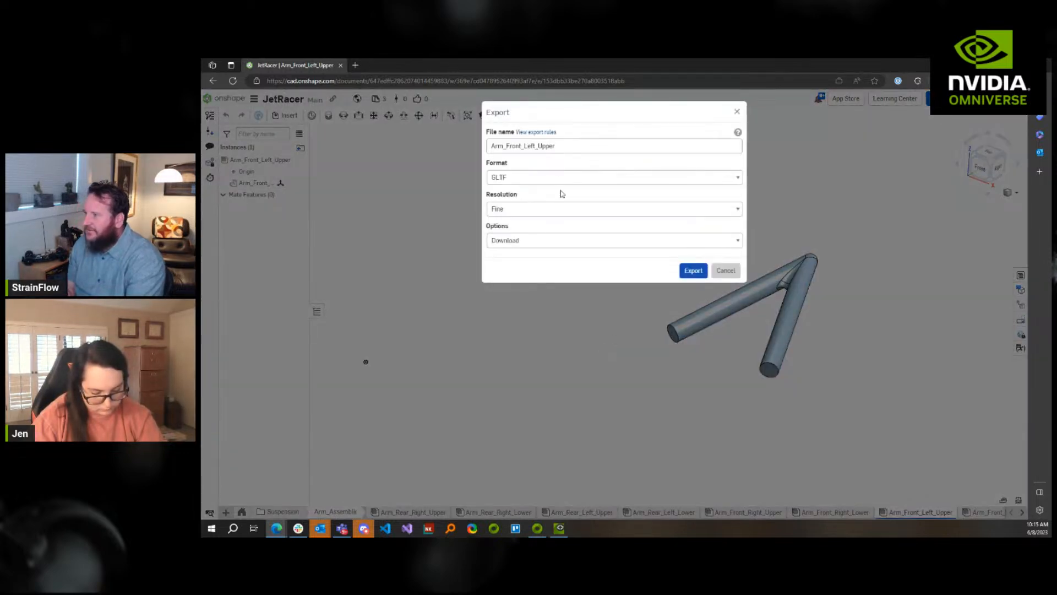
pyautogui.click(555, 177)
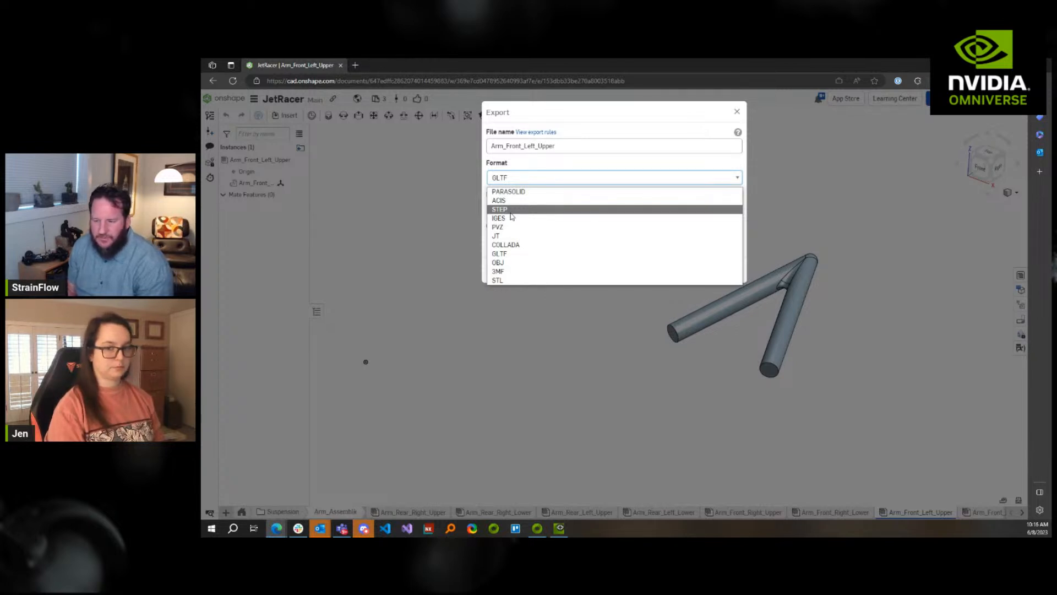
pyautogui.click(507, 254)
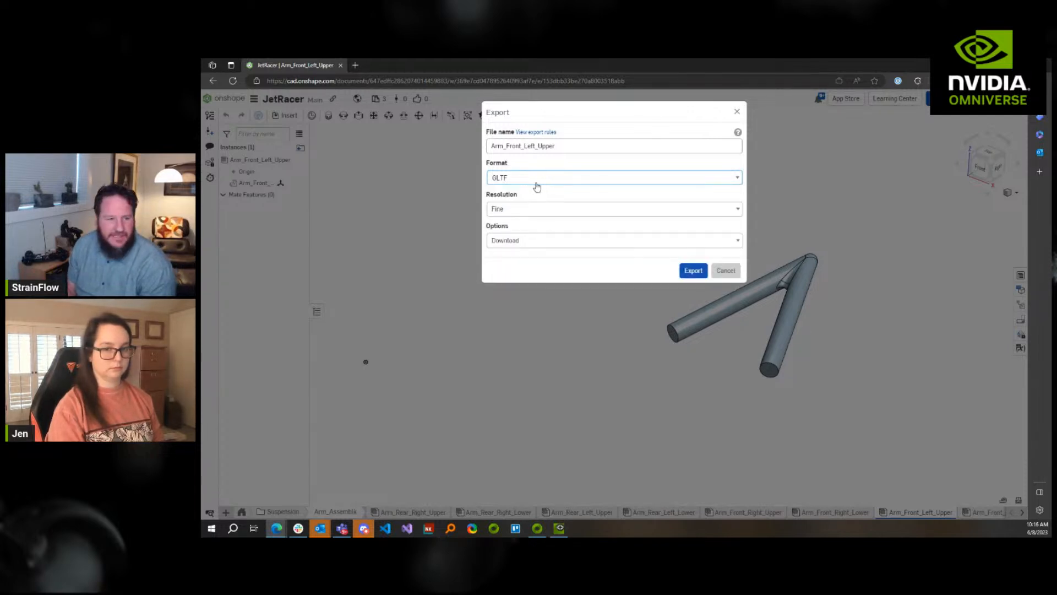
pyautogui.click(691, 270)
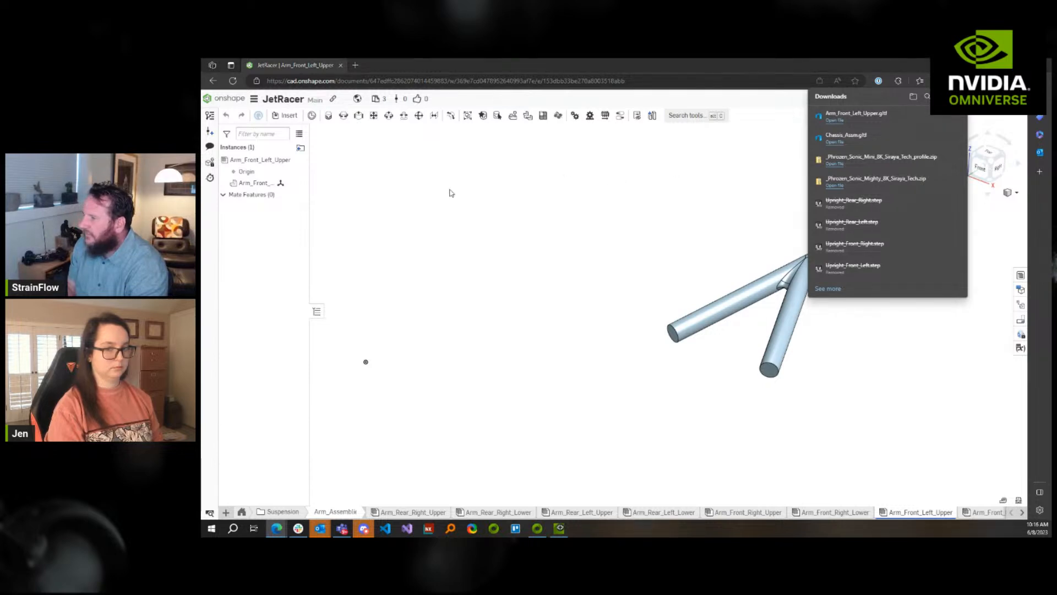
# Switch to Omniverse Code, add the downloaded Arm_Front_Left_Upper.gltf to the JetRacer/CAD folder, and show its files in an enlarged list view
pyautogui.click(929, 116)
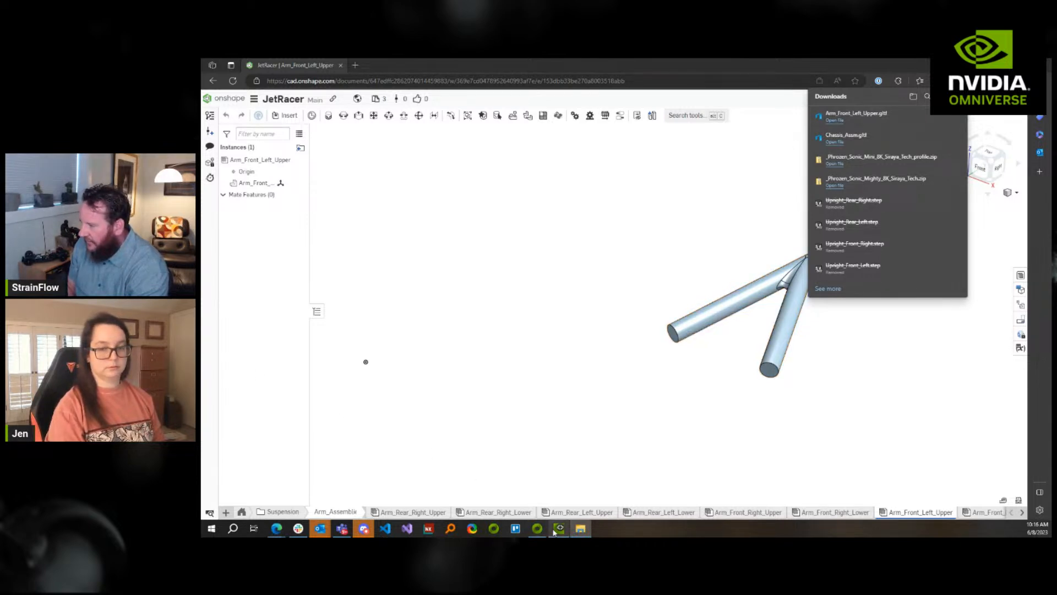
pyautogui.click(559, 528)
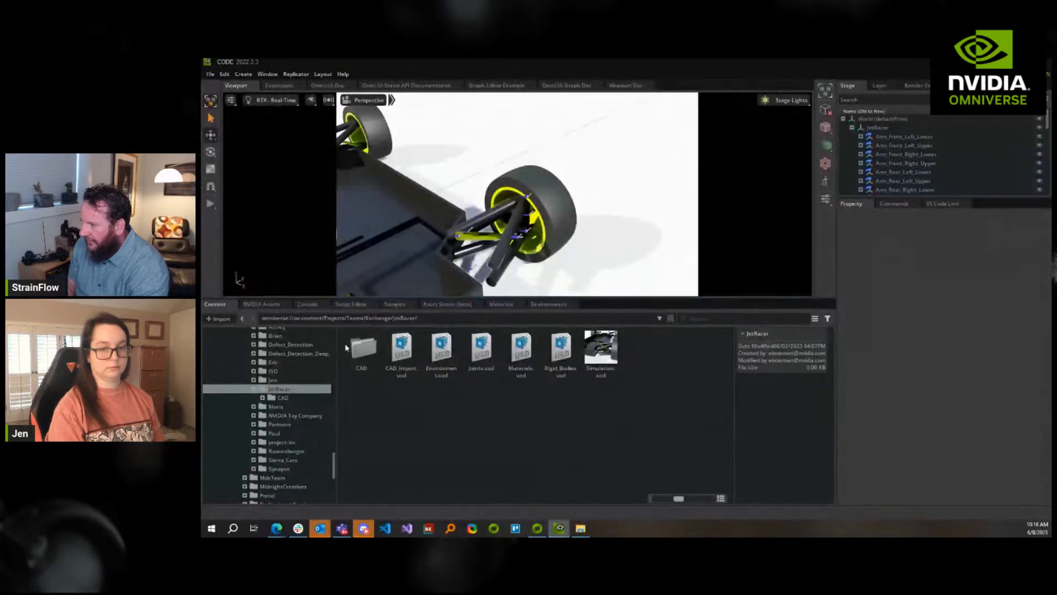
pyautogui.scroll(-1, 462, 436)
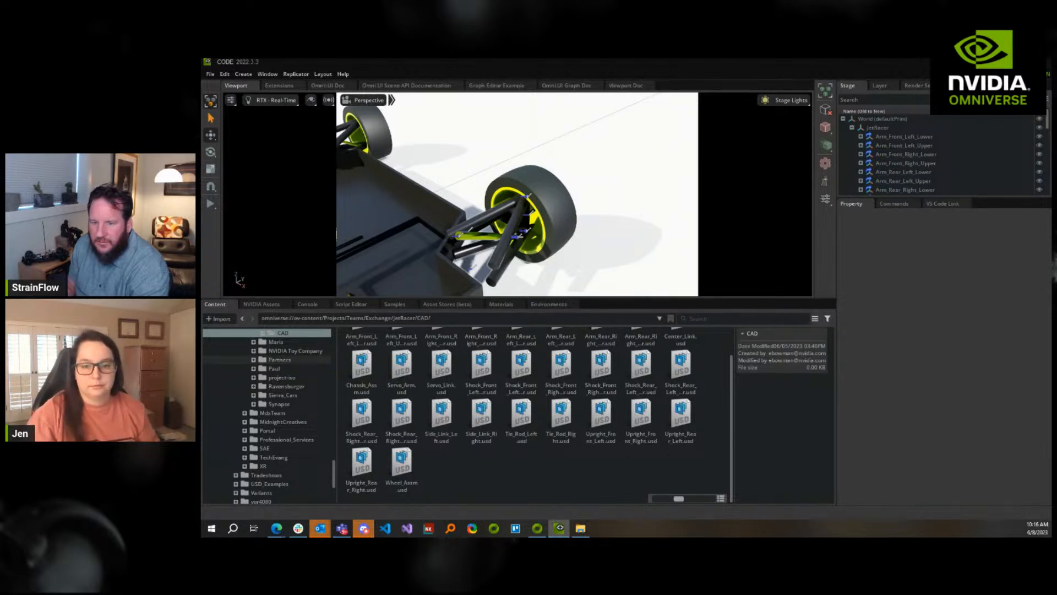
pyautogui.moveTo(444, 470); pyautogui.dragTo(442, 470)
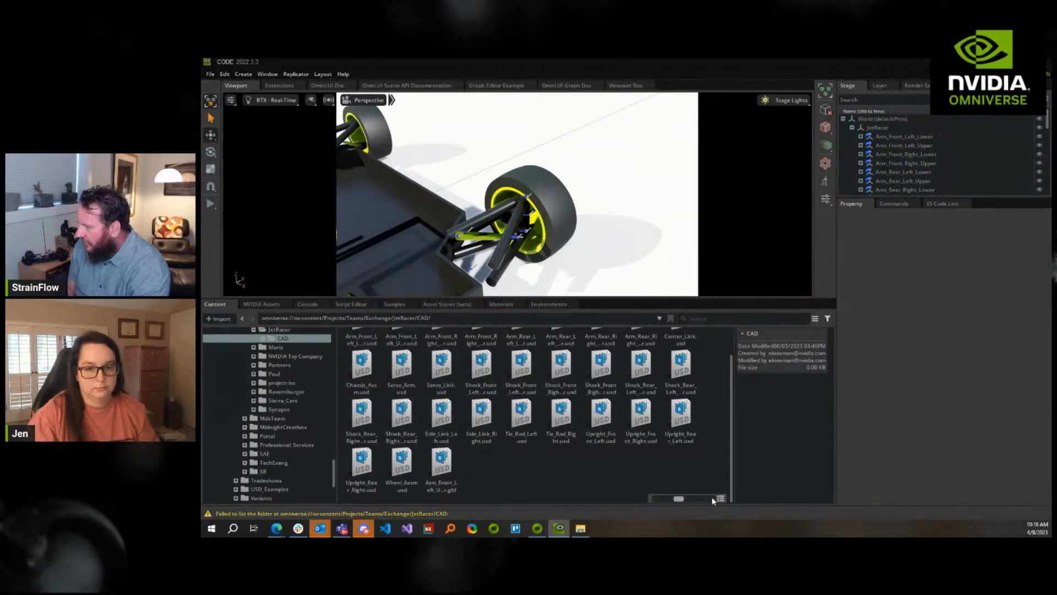
pyautogui.moveTo(679, 498); pyautogui.dragTo(659, 499)
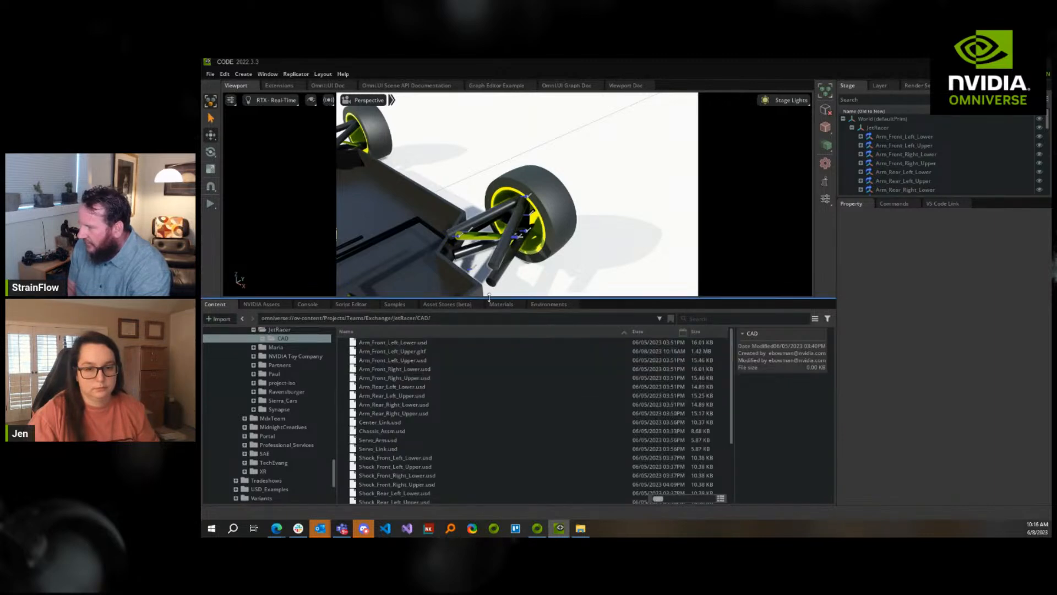
pyautogui.moveTo(489, 297); pyautogui.dragTo(489, 156)
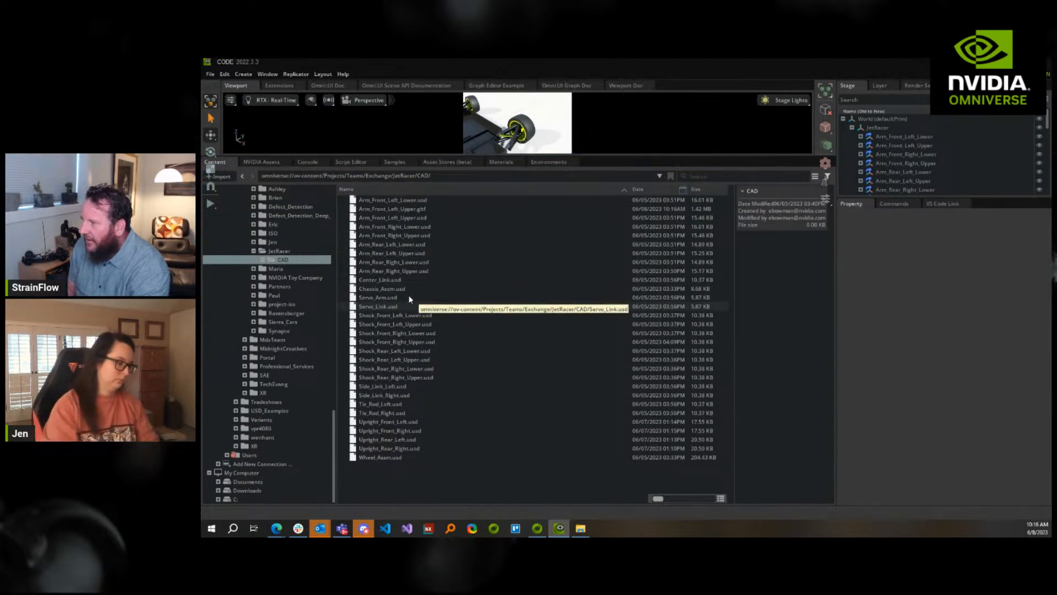
pyautogui.click(406, 217)
pyautogui.rightClick(407, 217)
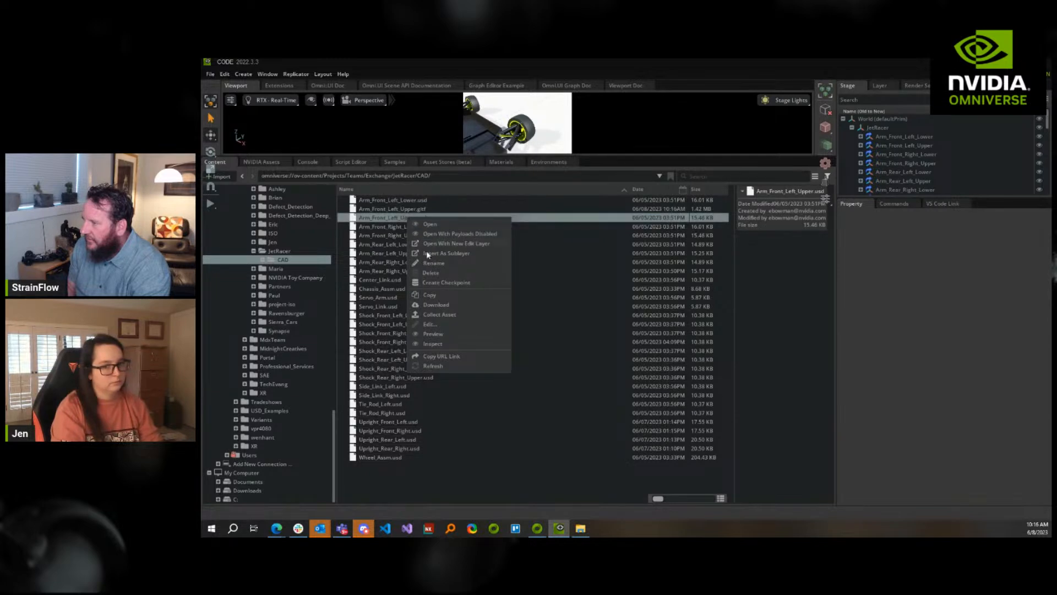
pyautogui.click(435, 266)
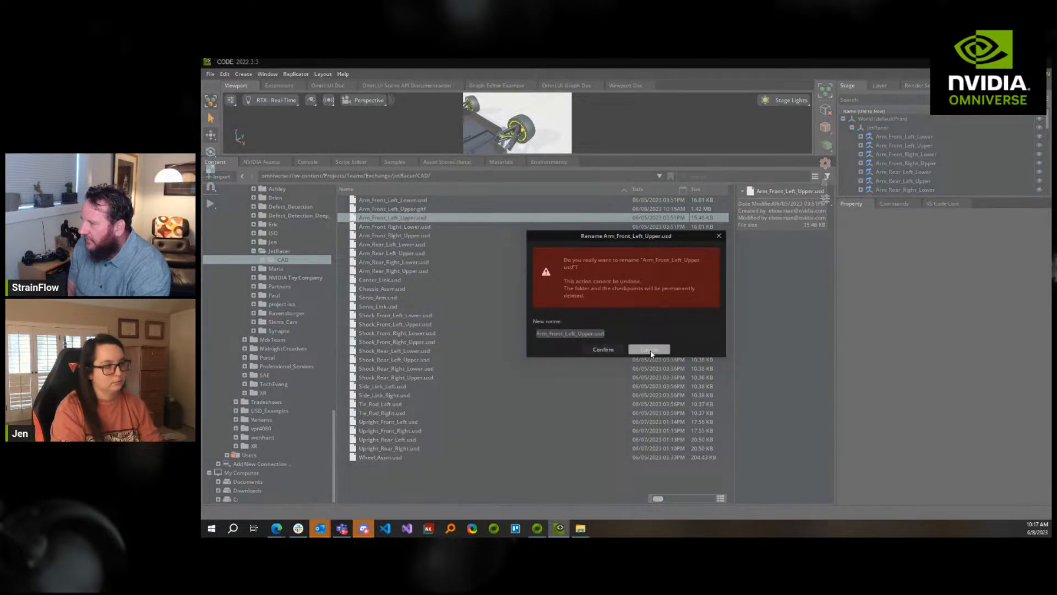
pyautogui.click(651, 351)
pyautogui.click(883, 87)
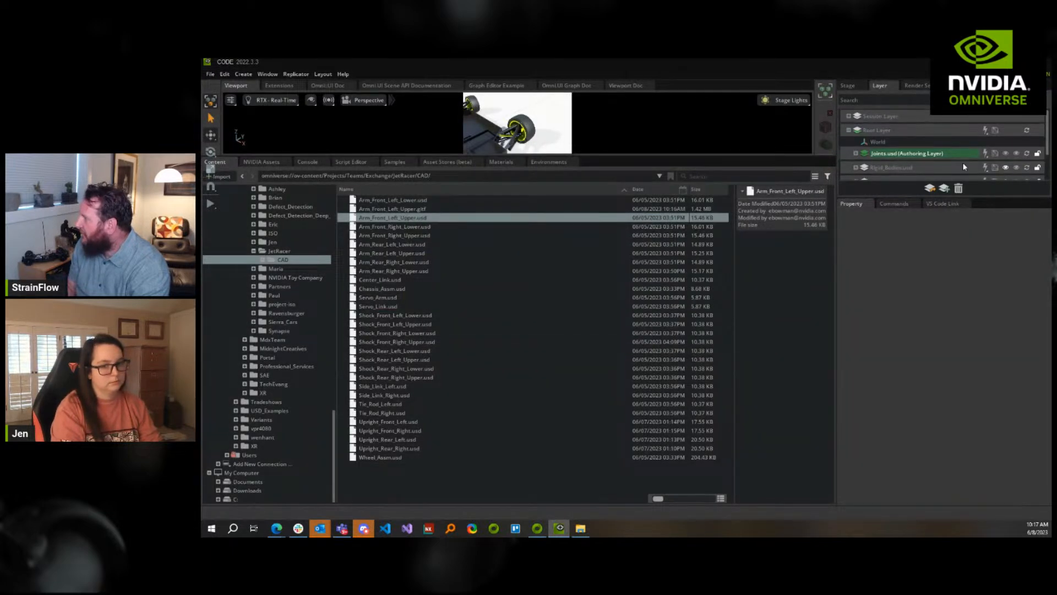
pyautogui.click(846, 86)
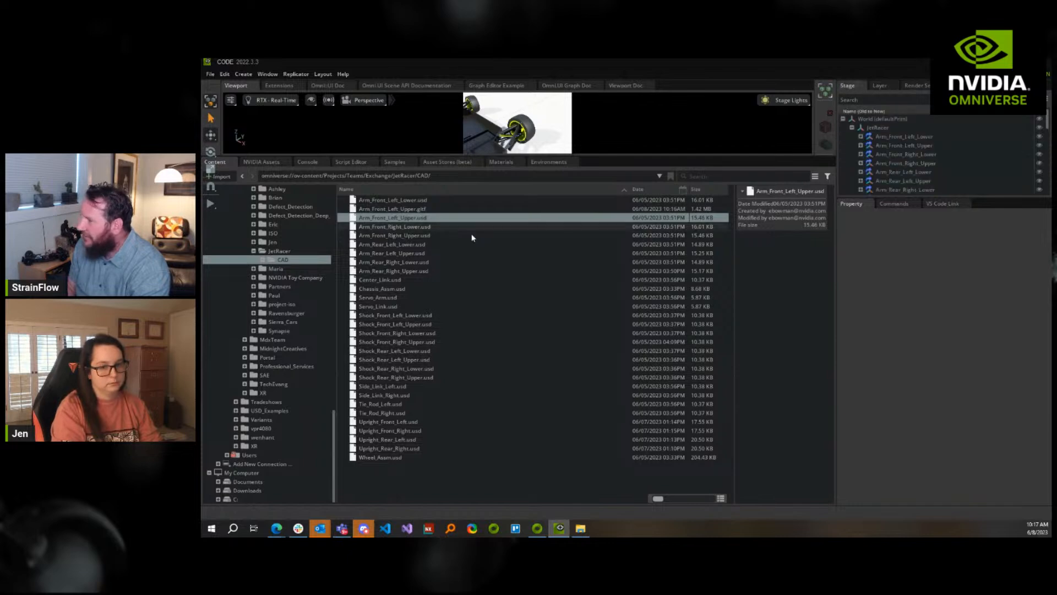
# Rename Arm_Front_Left_Upper.usd in the CAD folder to Arm_Front_Left_Upper_Old.usd
pyautogui.rightClick(409, 217)
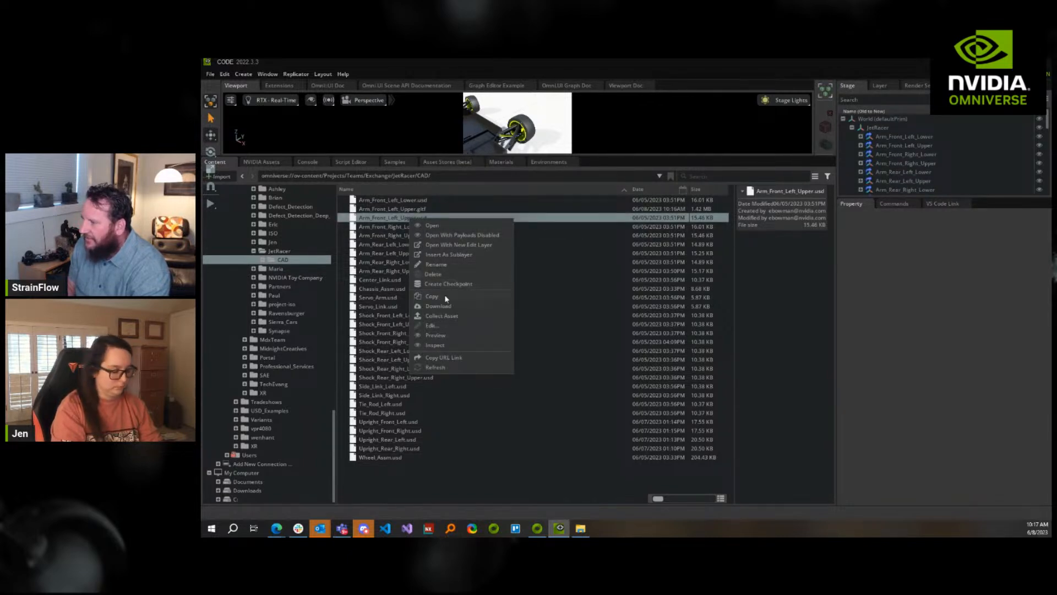
pyautogui.click(440, 266)
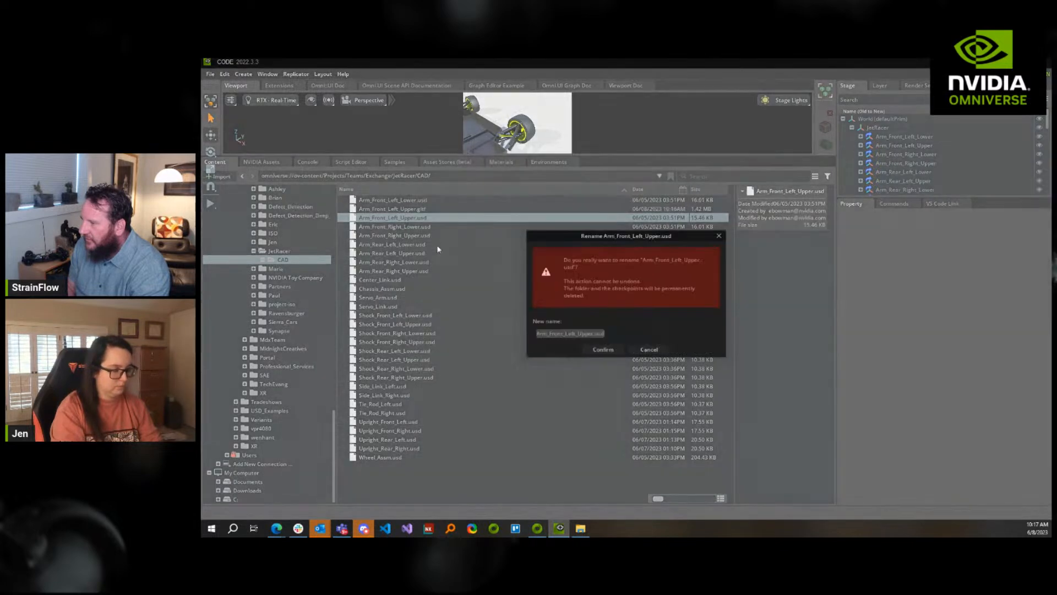
pyautogui.click(597, 333)
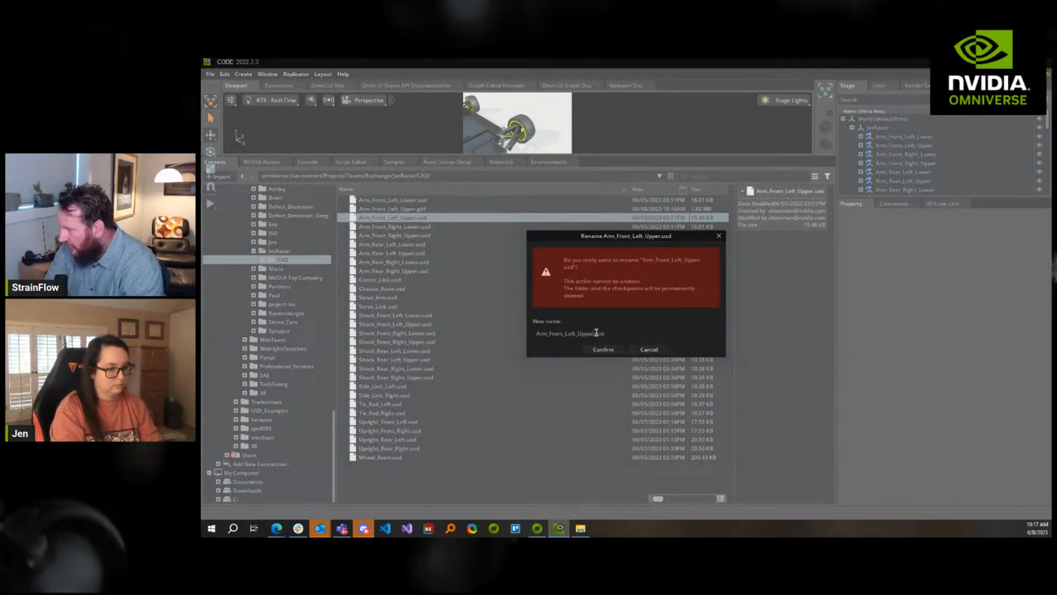
pyautogui.write('_Old')
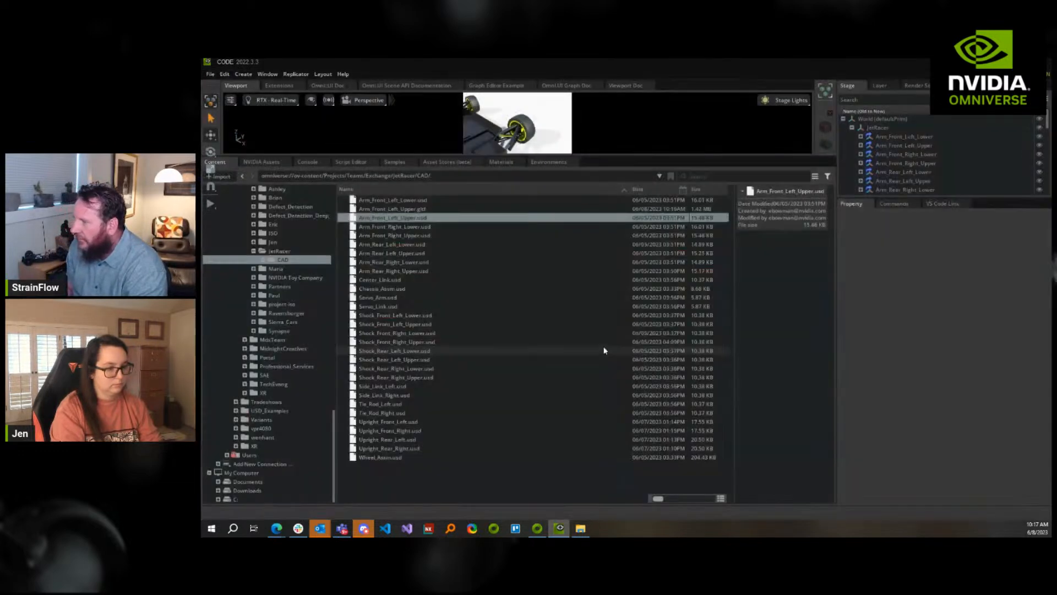
pyautogui.click(602, 349)
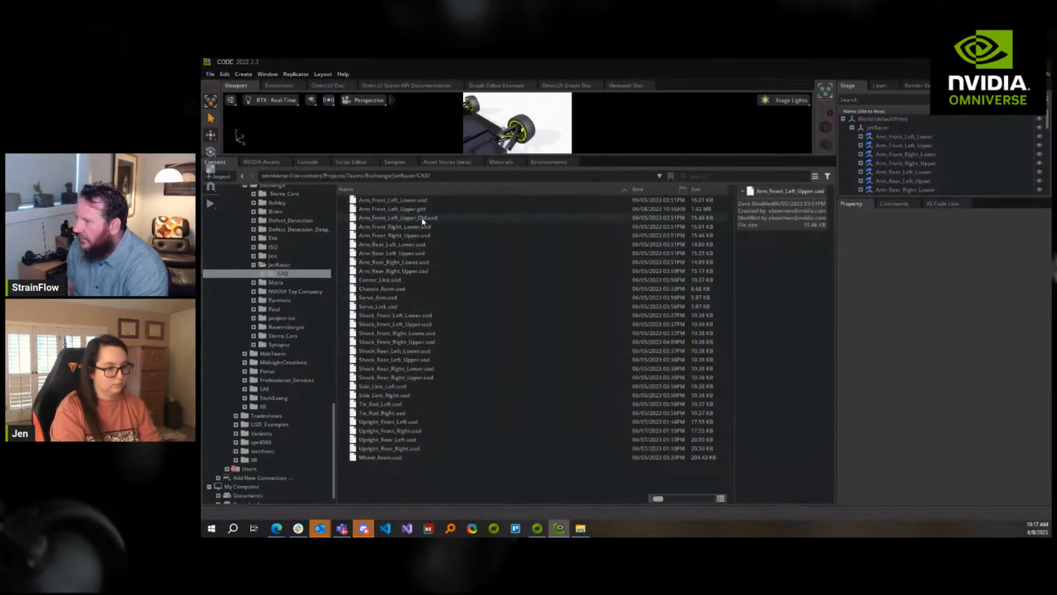
# Convert Arm_Front_Left_Upper.gltf to USD with the default import options and expand the generated Arm_Front_Left_Upper folder
pyautogui.rightClick(416, 209)
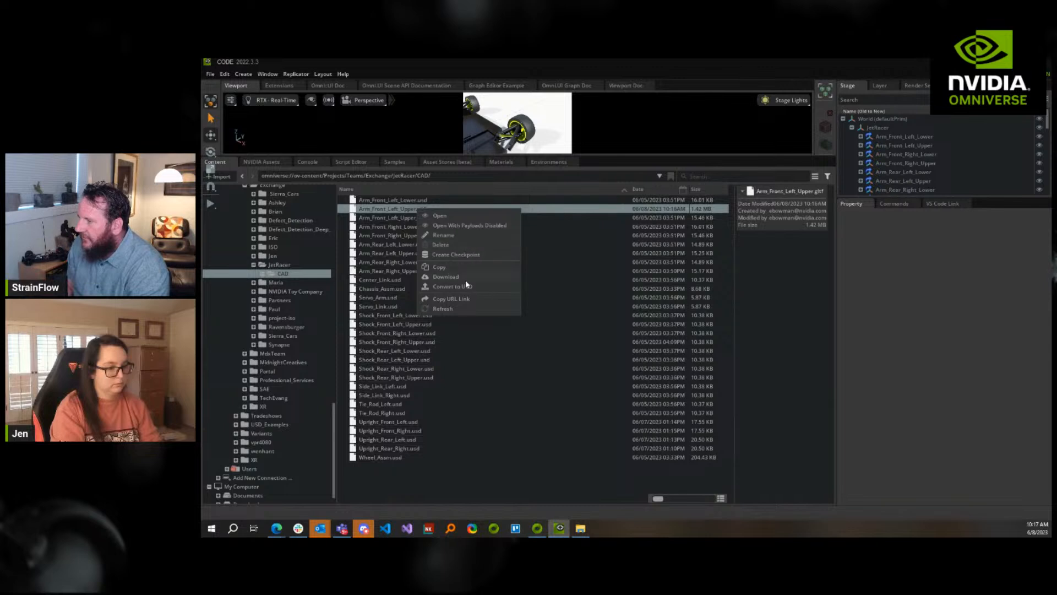
pyautogui.click(452, 287)
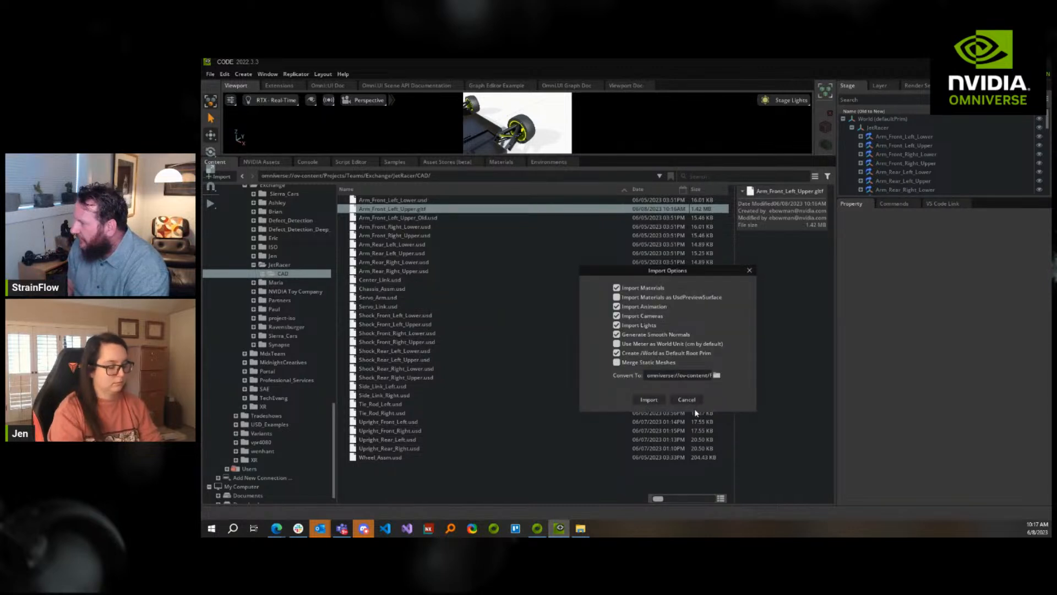
pyautogui.click(648, 400)
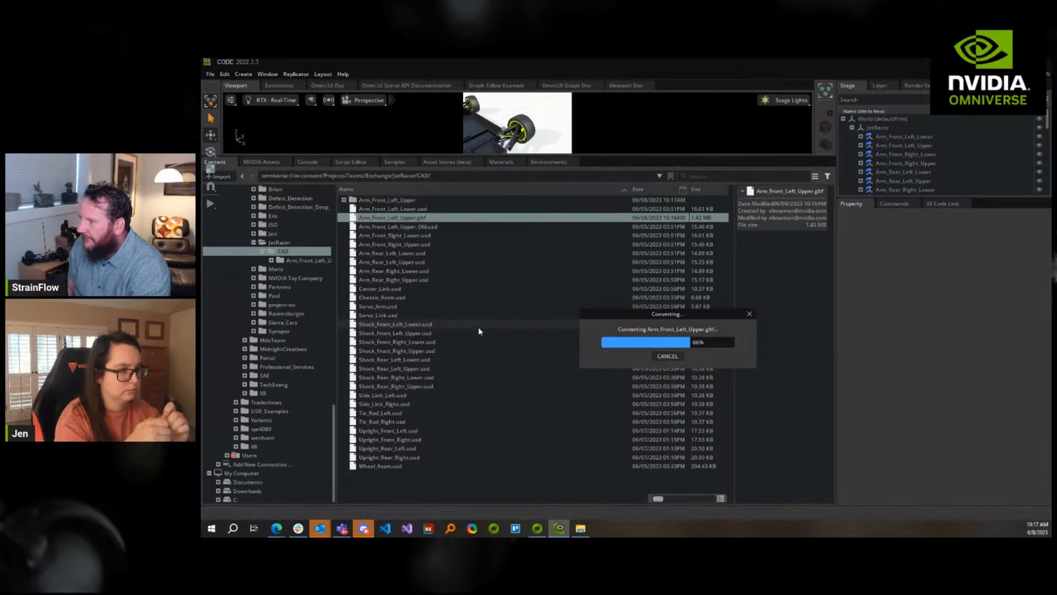
pyautogui.click(344, 200)
# Try to move the converted Arm_Front_Left_Upper.usd out of its subfolder within the file list, and refresh the list
pyautogui.moveTo(372, 211); pyautogui.dragTo(413, 489)
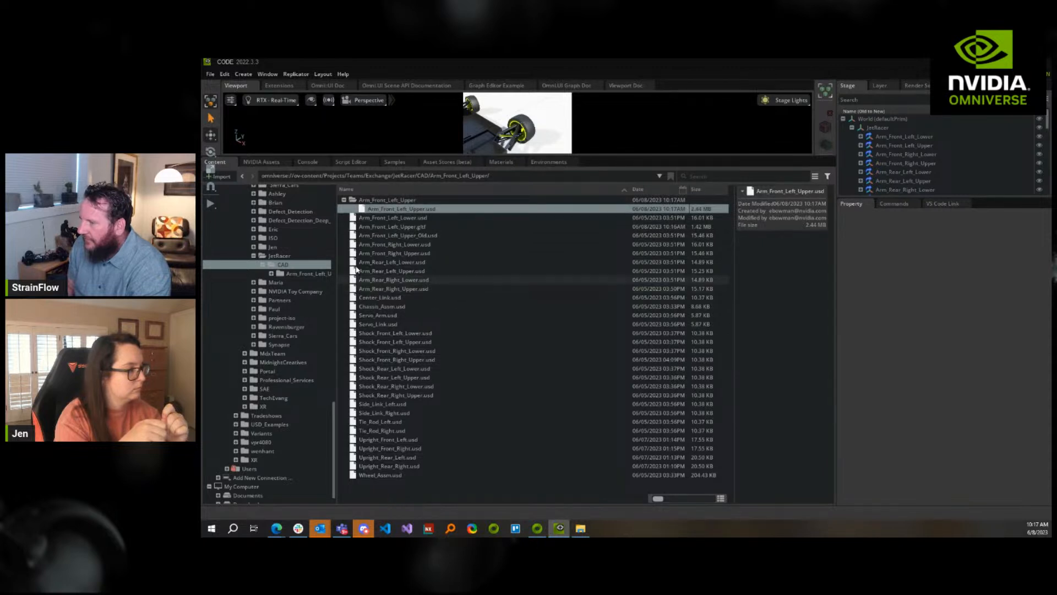
pyautogui.click(370, 201)
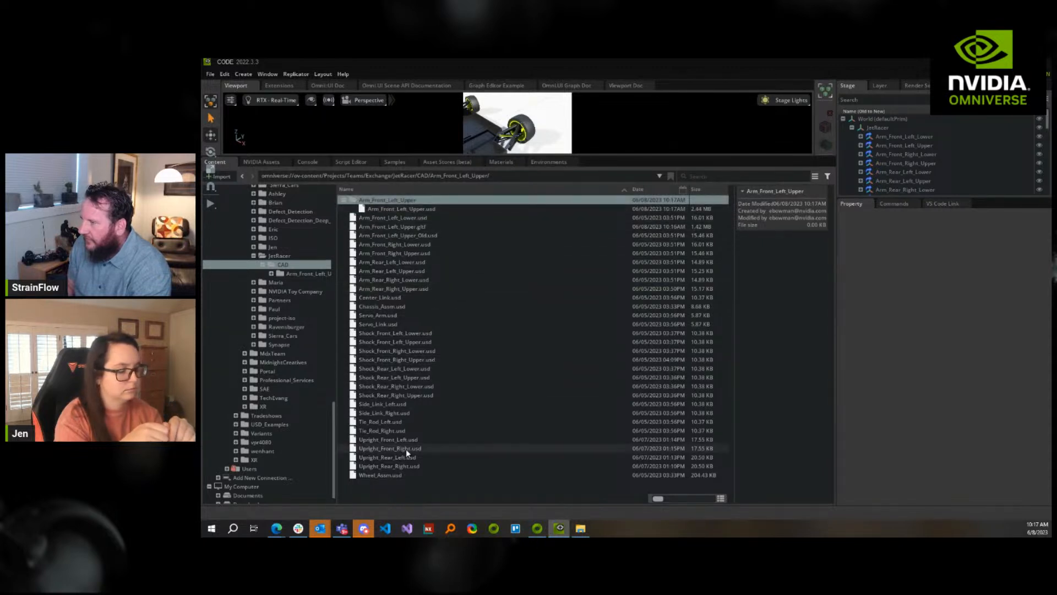
pyautogui.rightClick(390, 488)
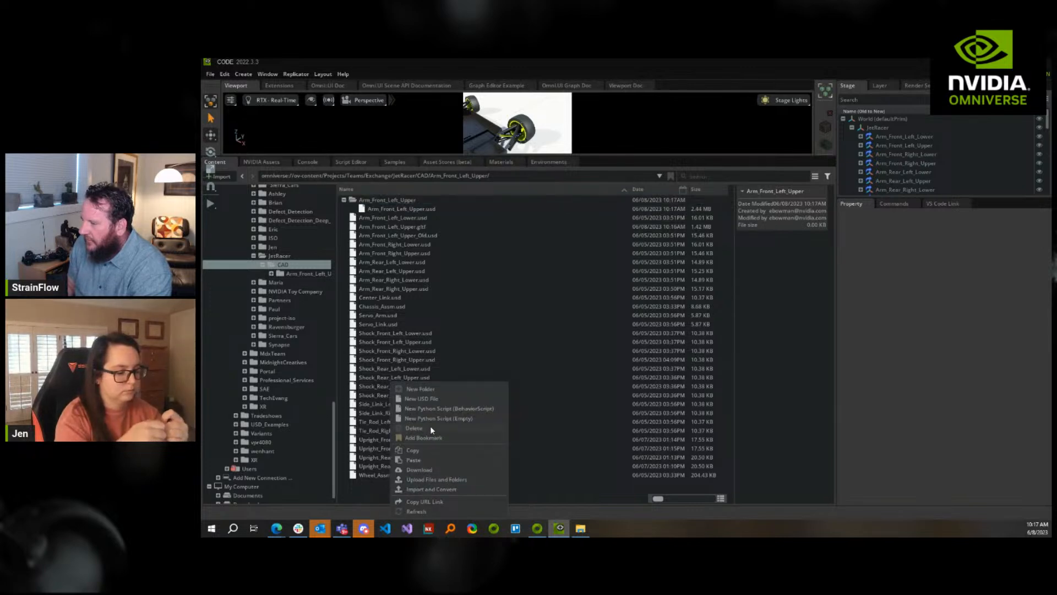
pyautogui.click(414, 510)
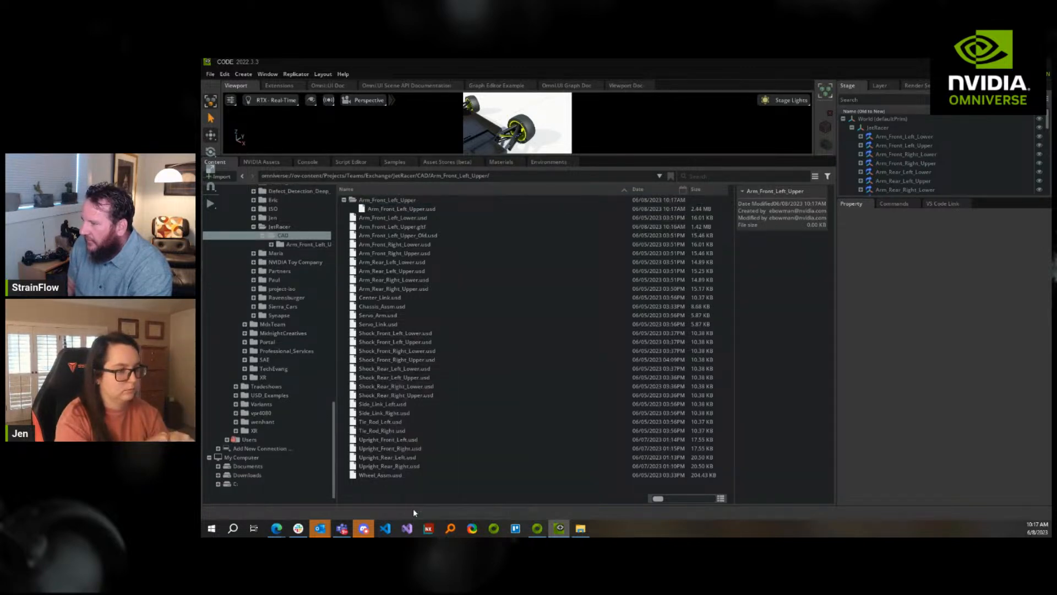
# Move the converted Arm_Front_Left_Upper.usd from its subfolder into the CAD folder, refresh the list and select the moved file
pyautogui.click(353, 201)
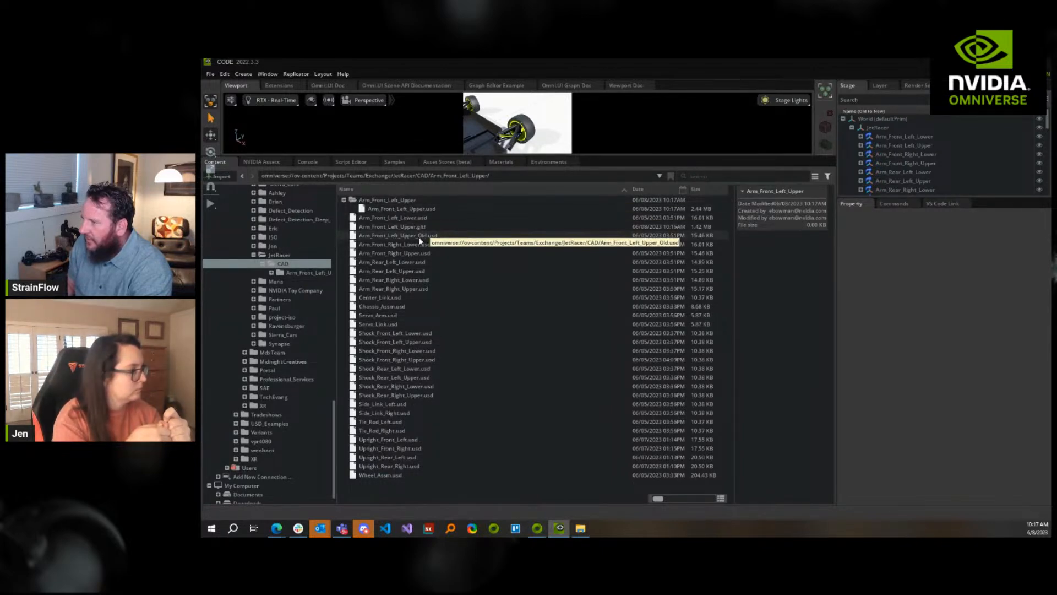
pyautogui.click(407, 210)
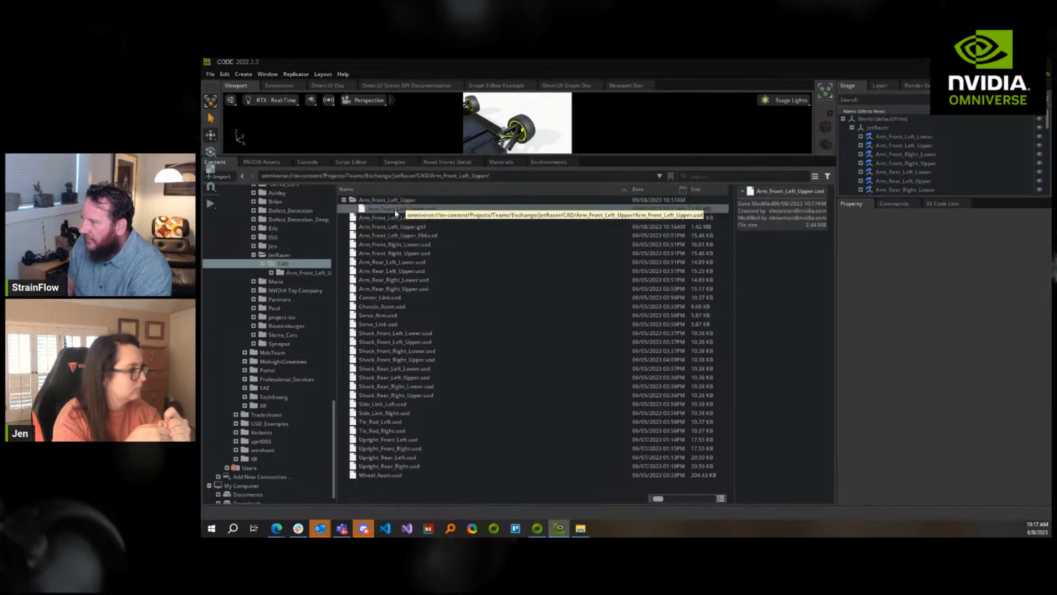
pyautogui.moveTo(394, 209); pyautogui.dragTo(284, 266)
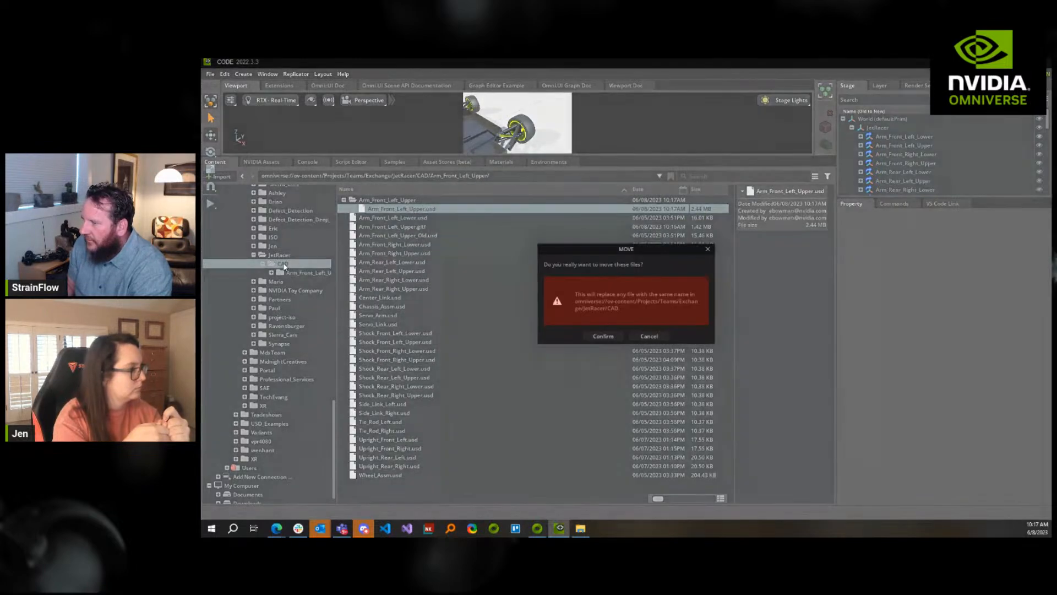
pyautogui.click(600, 338)
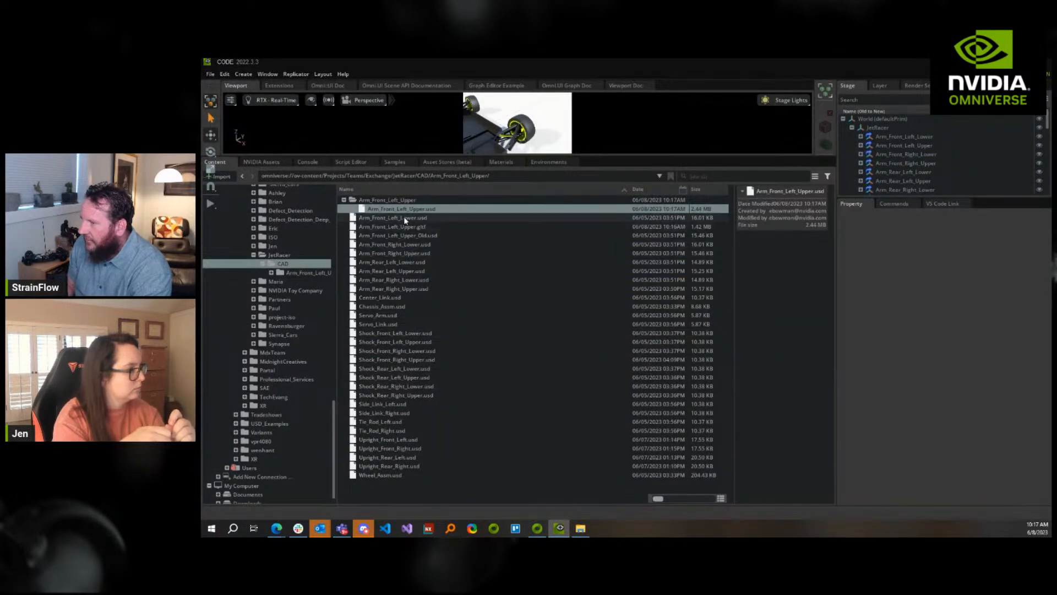
pyautogui.click(388, 201)
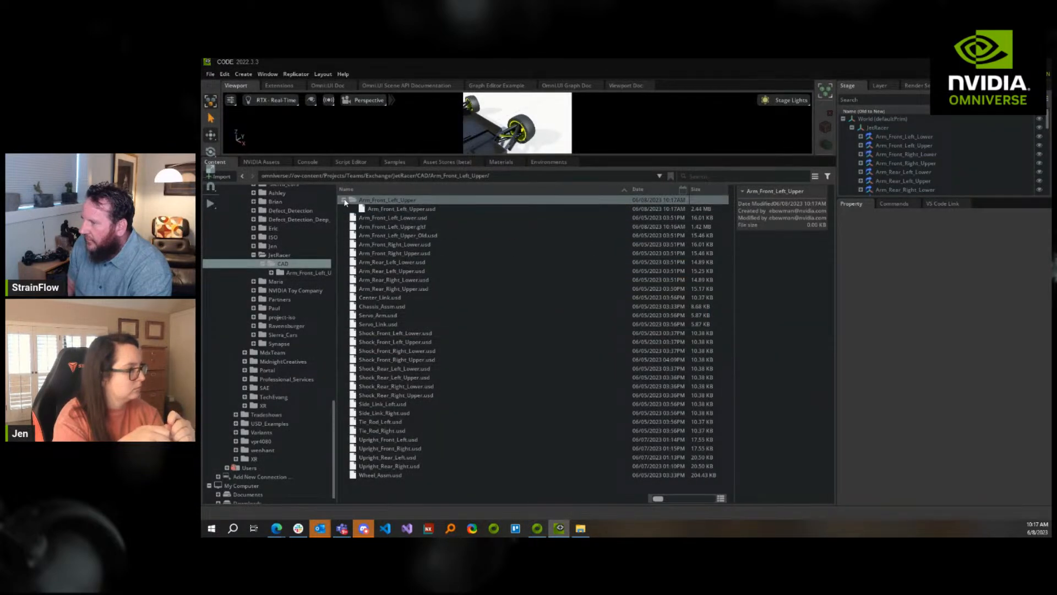
pyautogui.rightClick(392, 485)
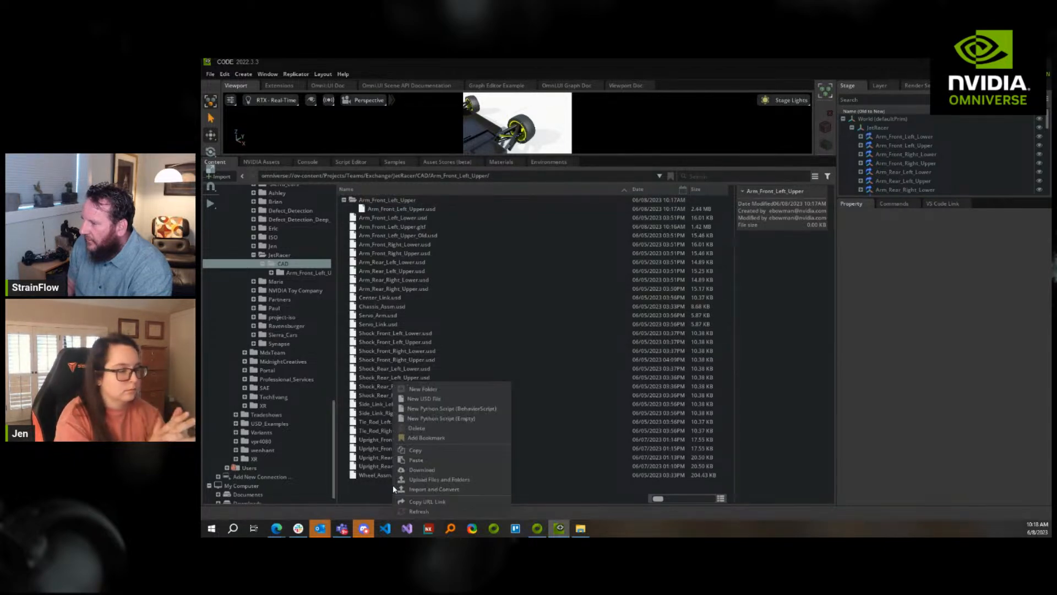
pyautogui.click(418, 511)
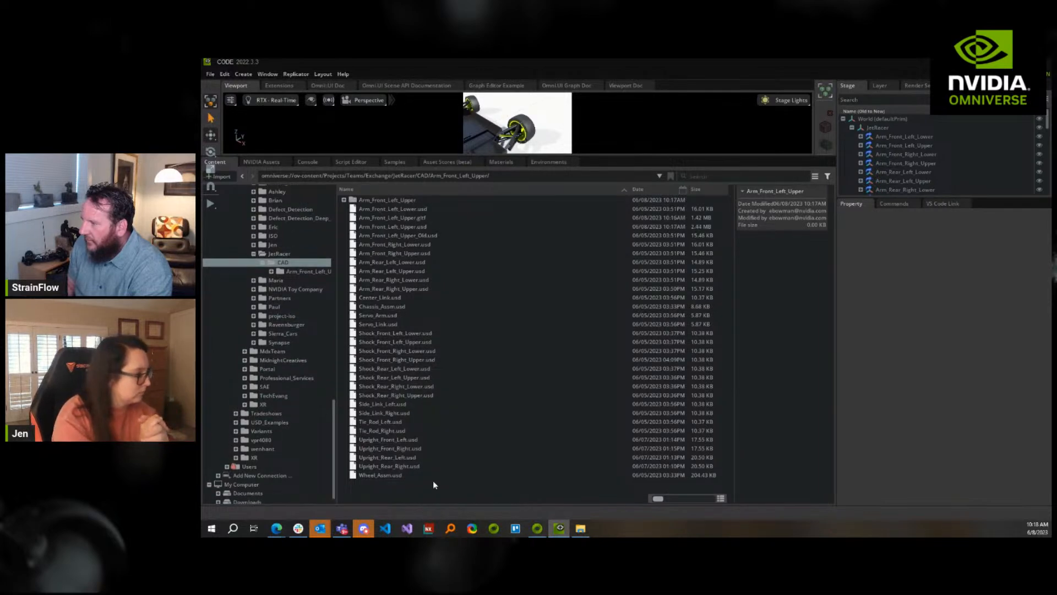
pyautogui.click(407, 227)
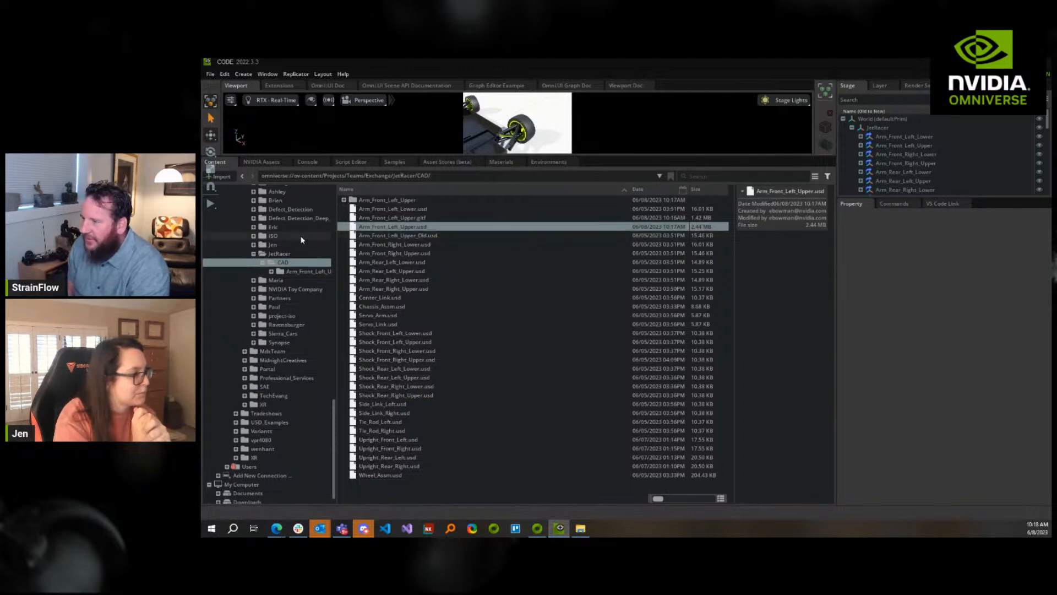
# Open Simulation.usd from the JetRacer folder without saving the current stage, and enlarge the viewport
pyautogui.scroll(5, 302, 240)
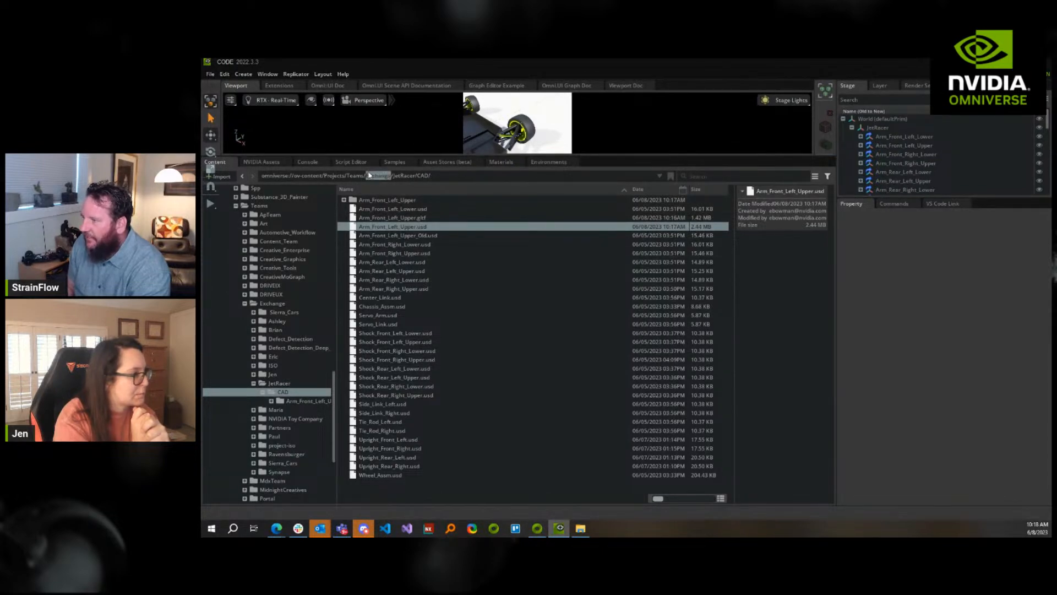
pyautogui.click(399, 175)
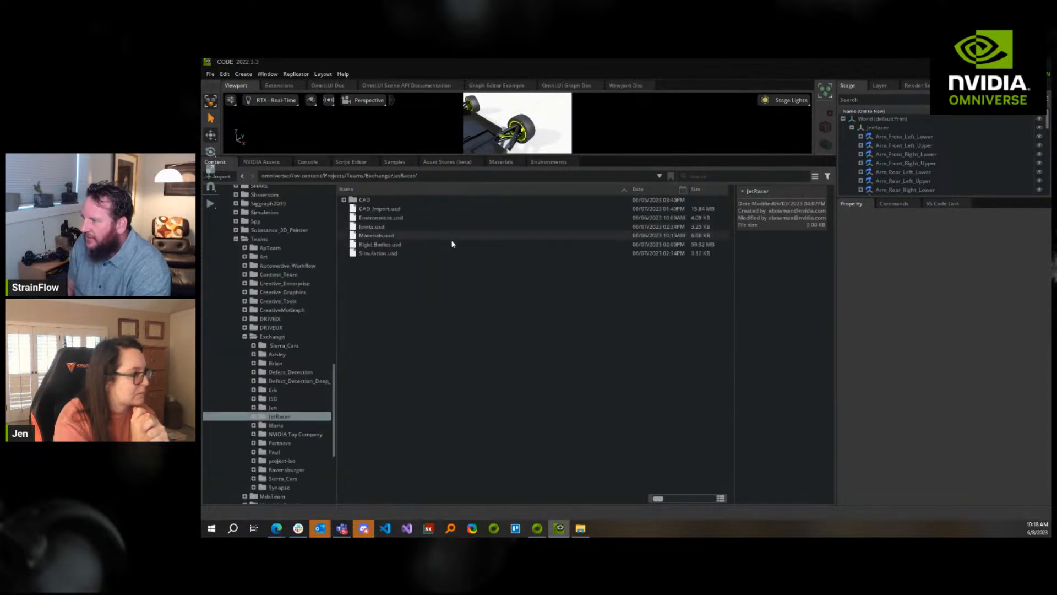
pyautogui.doubleClick(379, 253)
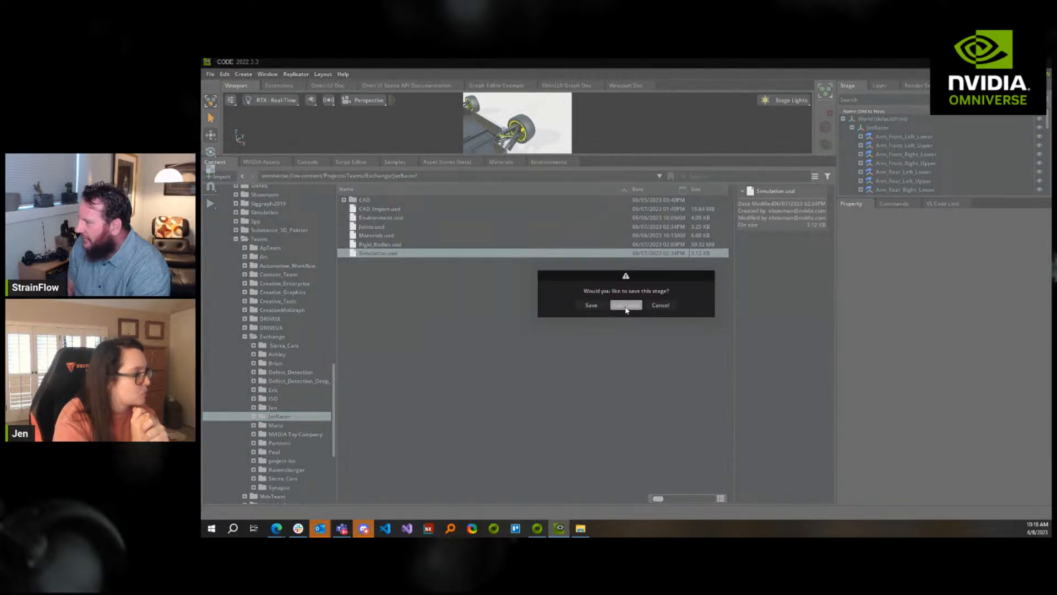
pyautogui.click(626, 305)
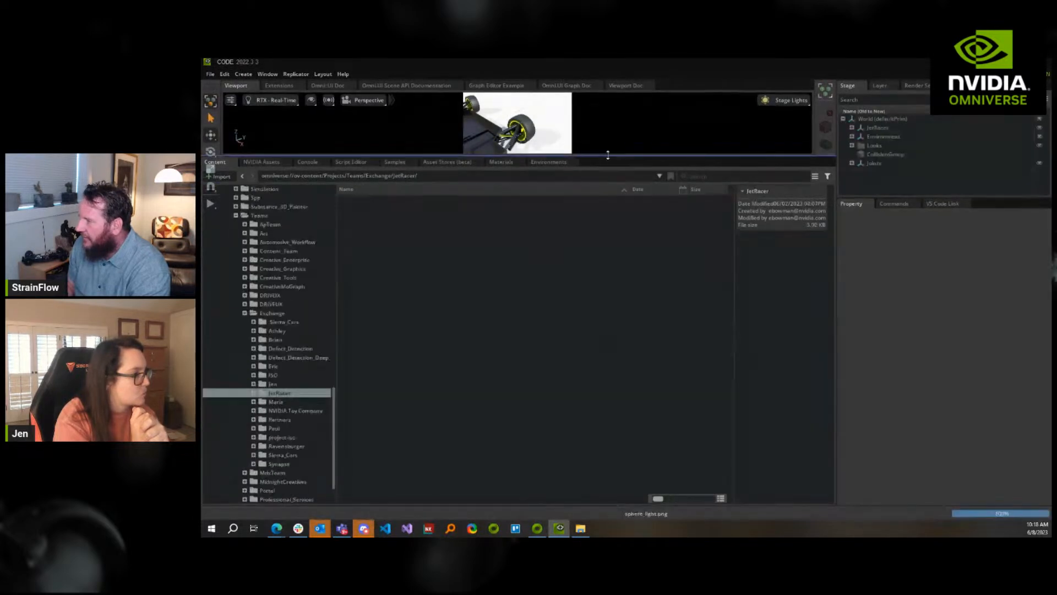
pyautogui.moveTo(609, 157); pyautogui.dragTo(581, 439)
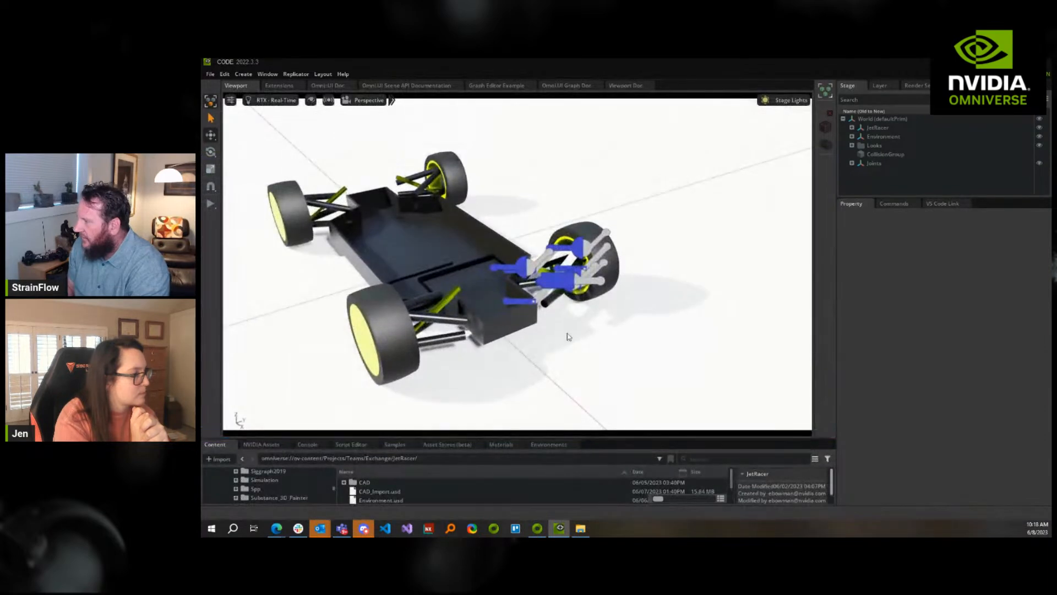
# Examine the front left suspension with the updated upper arm up close, and review the stage's layer list
pyautogui.moveTo(568, 332); pyautogui.dragTo(540, 393, button='right')
pyautogui.press('w')
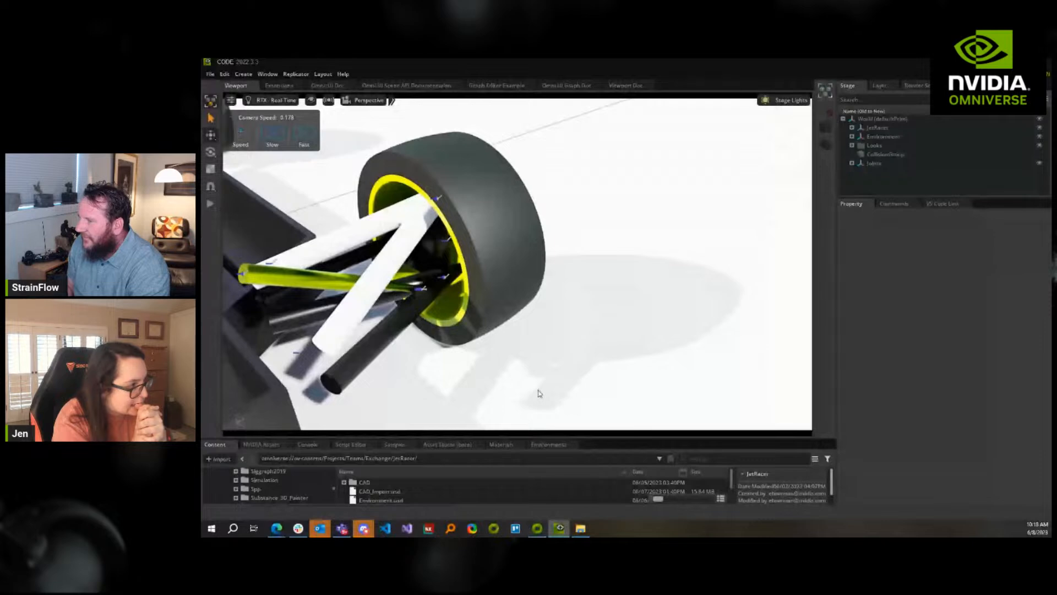
pyautogui.moveTo(539, 393); pyautogui.dragTo(212, 227, button='right')
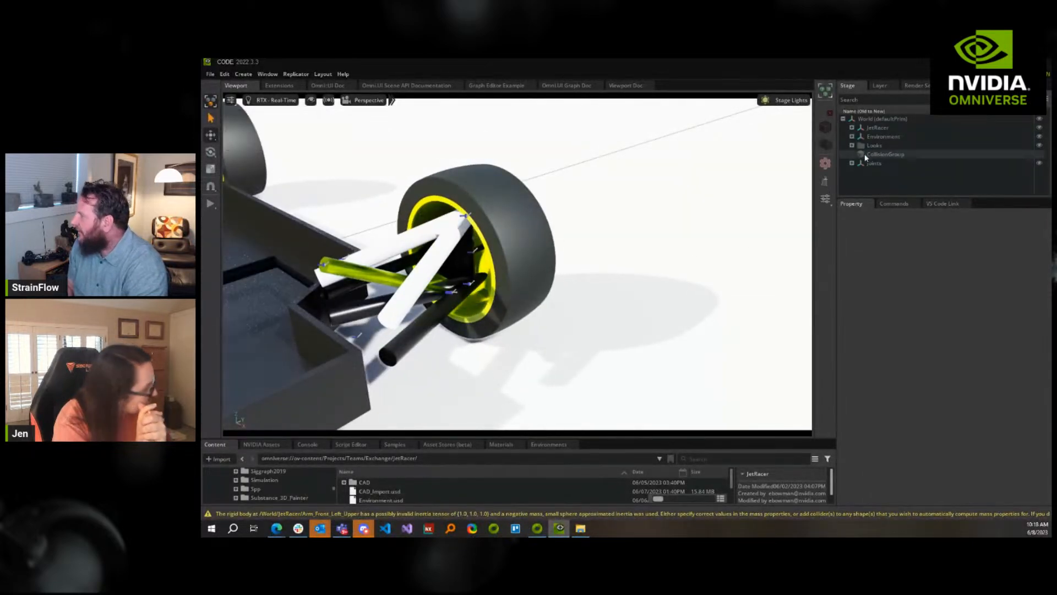
pyautogui.click(852, 128)
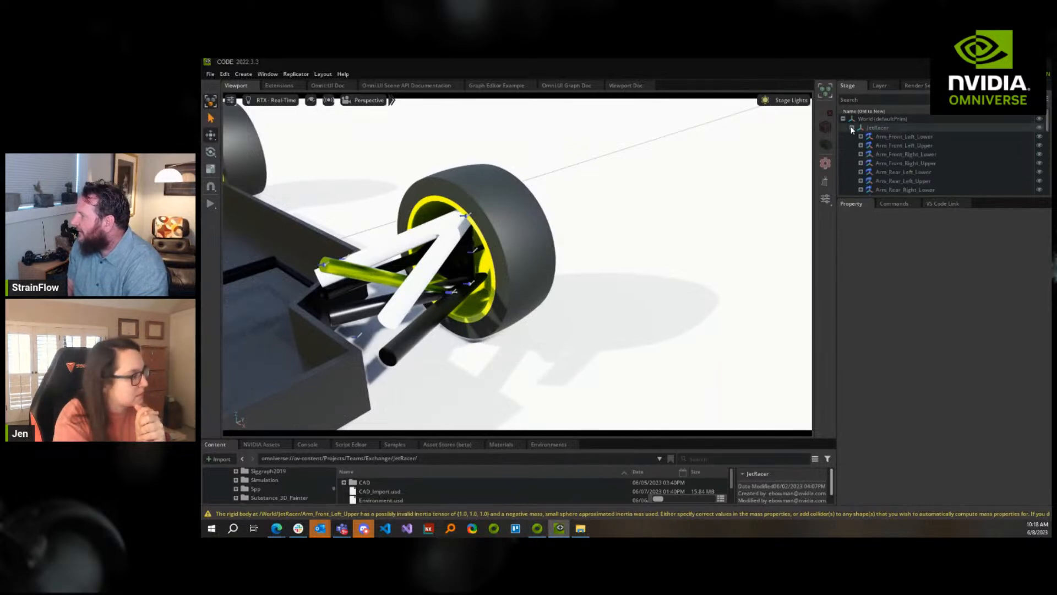
pyautogui.click(852, 127)
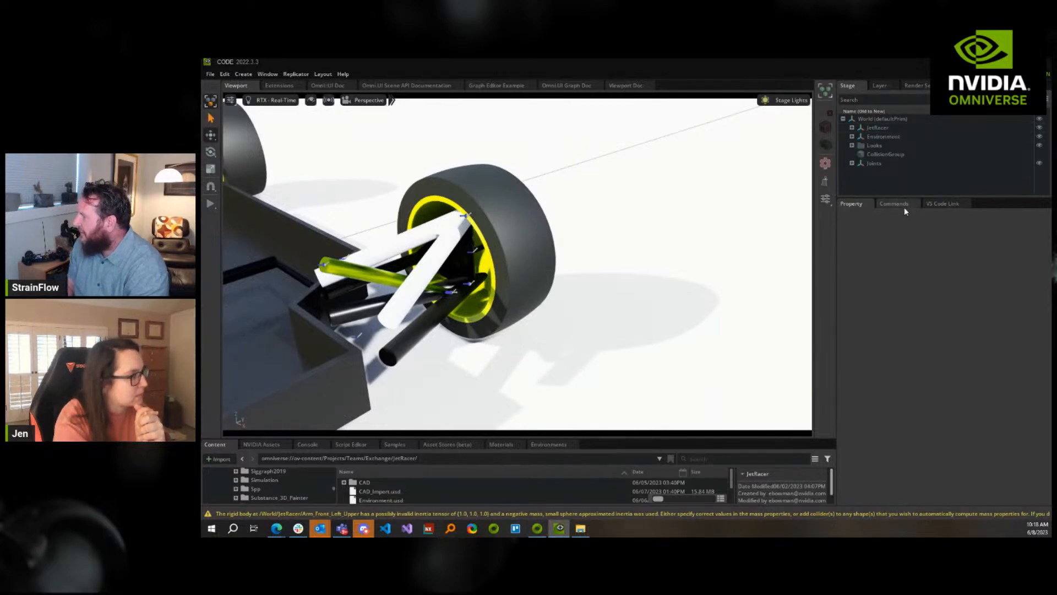
pyautogui.moveTo(903, 198); pyautogui.dragTo(896, 361)
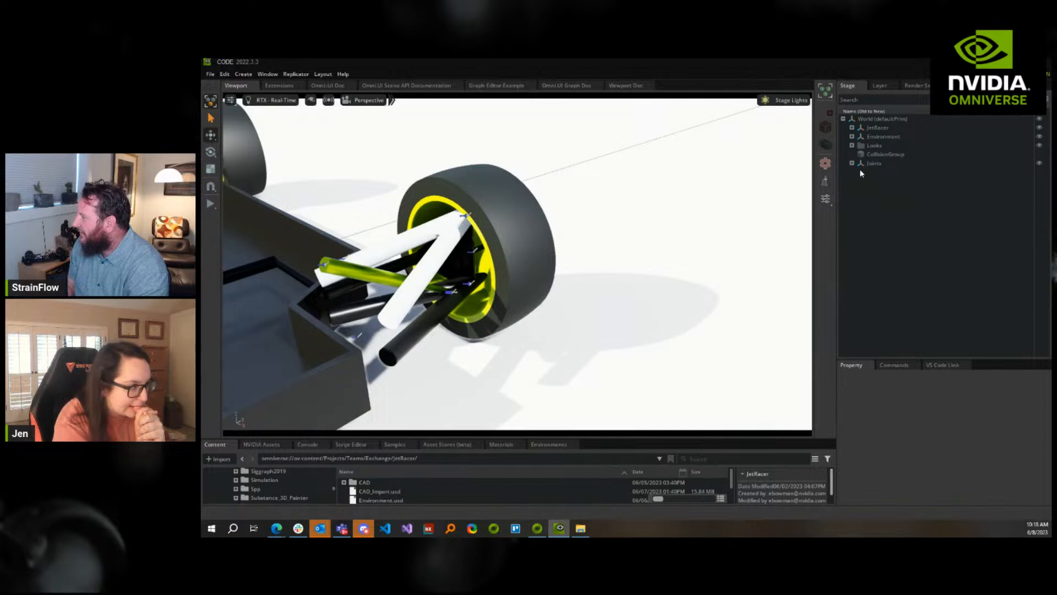
pyautogui.click(879, 86)
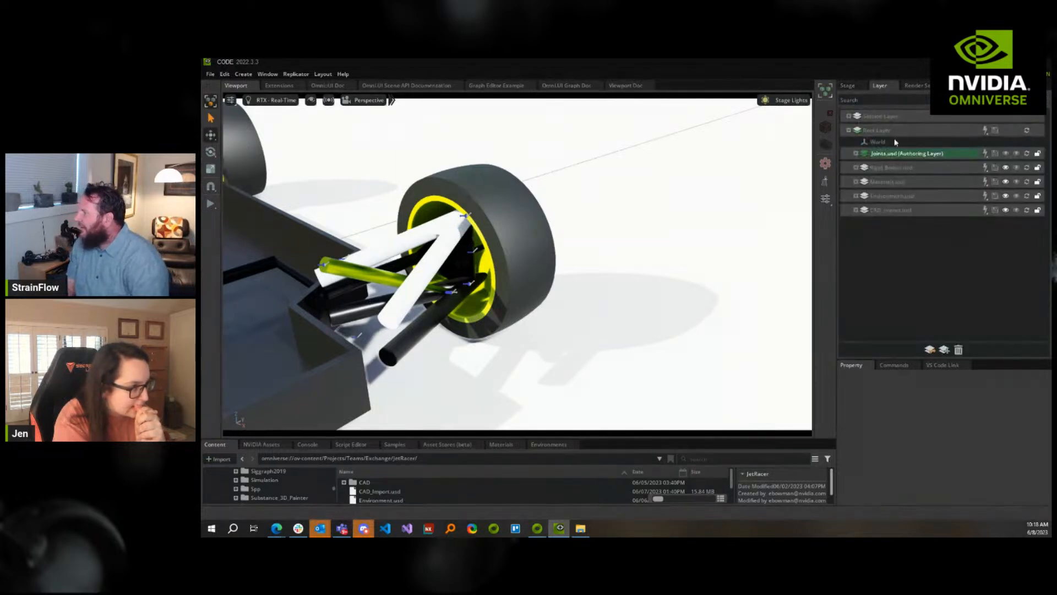
pyautogui.click(847, 86)
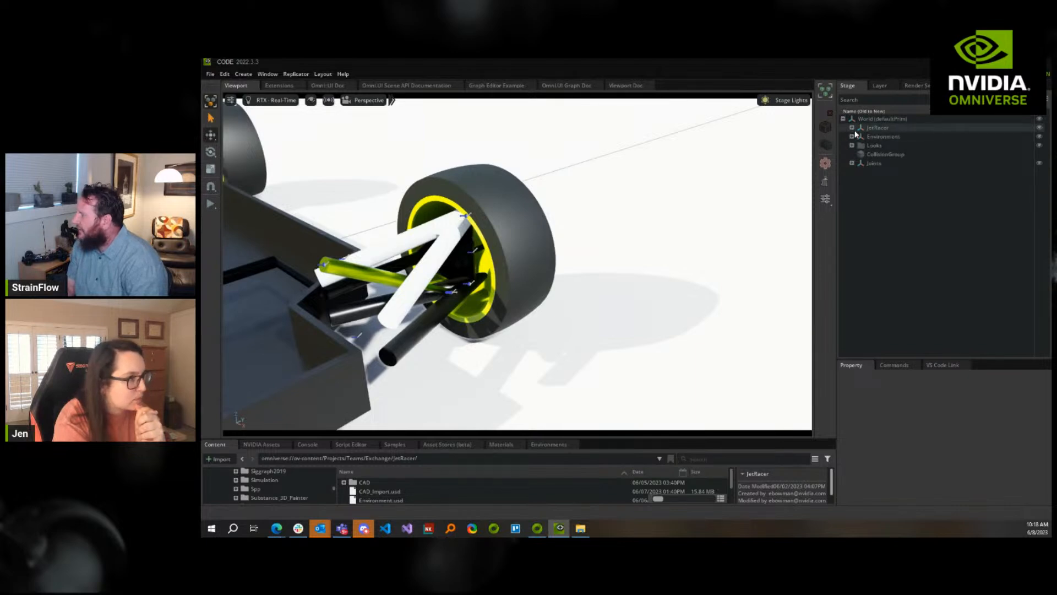
# Expand the JetRacer prim in the stage tree, then select Arm_Front_Left_Upper and expand its contents
pyautogui.click(852, 127)
pyautogui.scroll(-2, 893, 229)
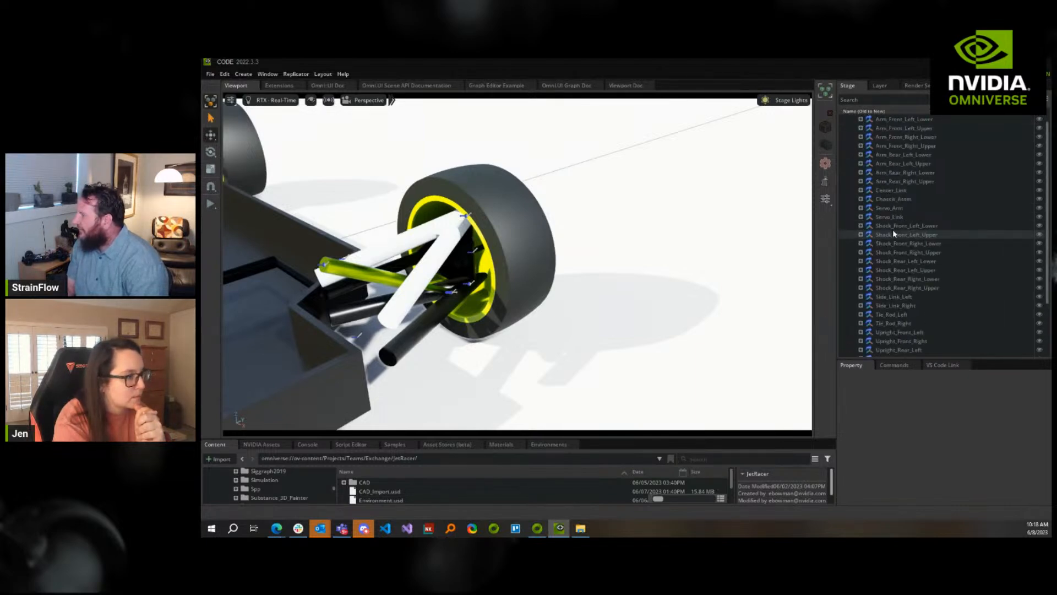
pyautogui.scroll(1, 892, 229)
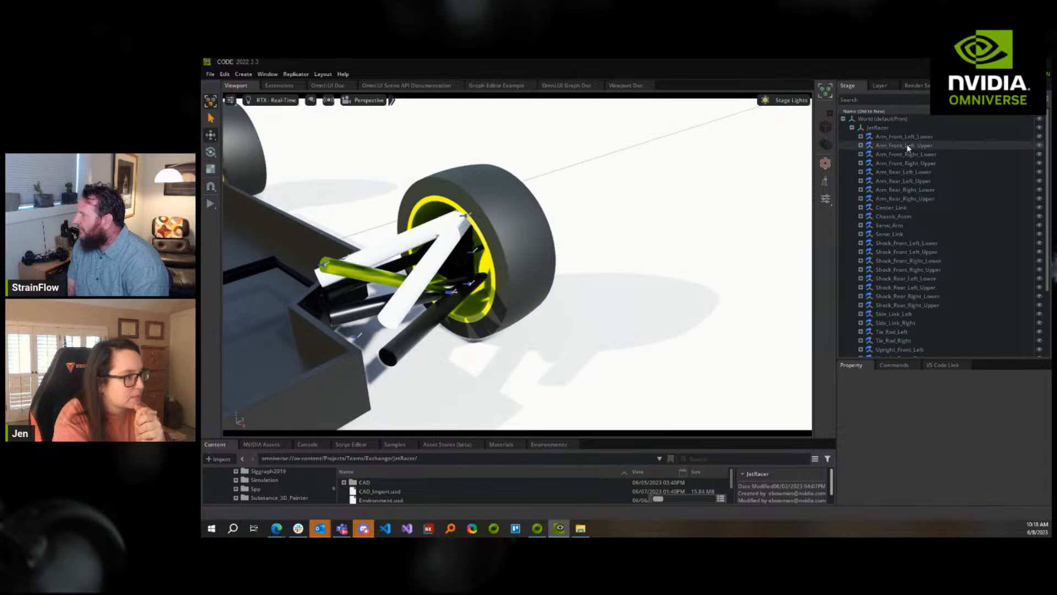
pyautogui.click(906, 146)
pyautogui.click(861, 146)
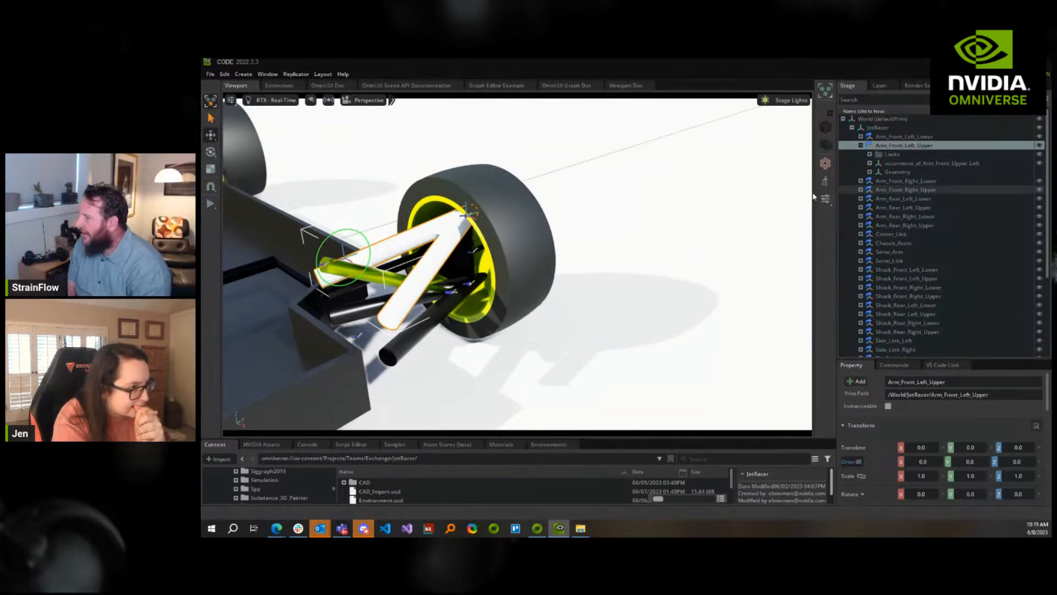
# Hide Wheel_Front_Left to examine the arm's attachment, and show the wheel again
pyautogui.scroll(-3, 947, 248)
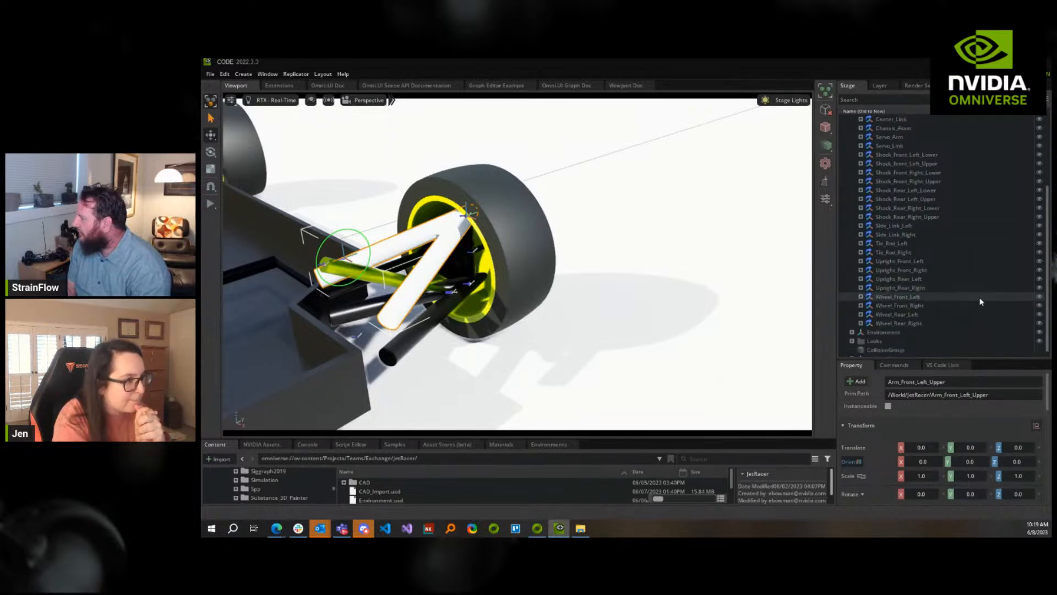
pyautogui.click(1039, 297)
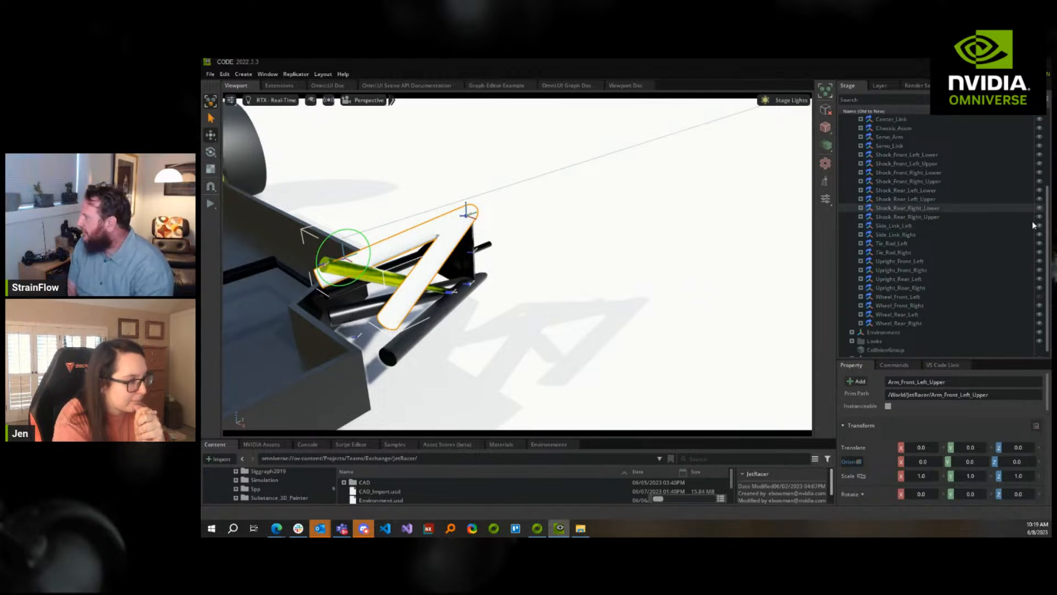
pyautogui.click(1040, 297)
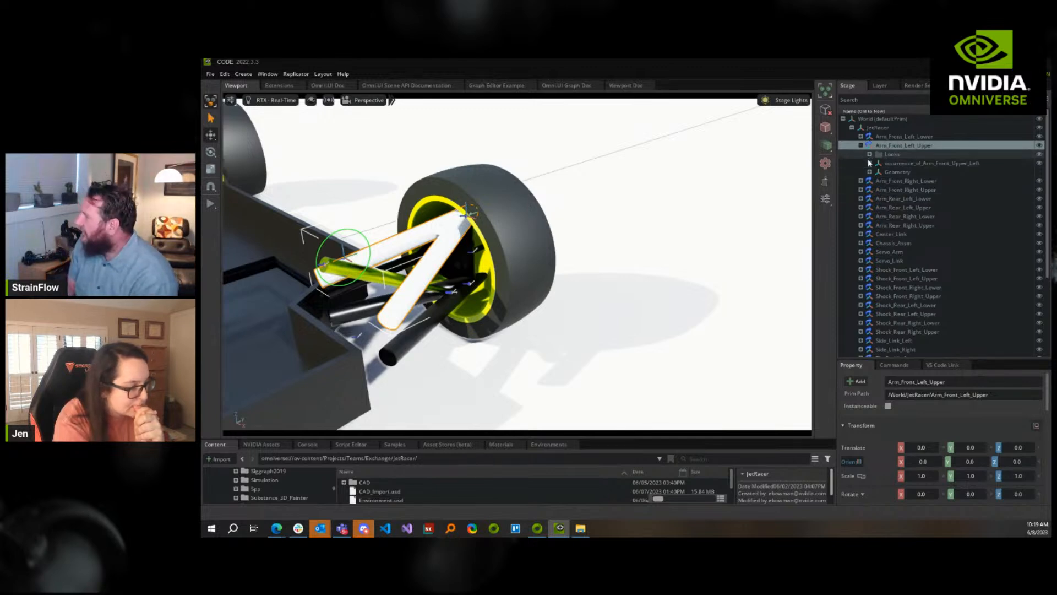
# Inspect the material under the Looks of Arm_Front_Left_Upper, and view the properties of the Materials.usd layer
pyautogui.click(870, 155)
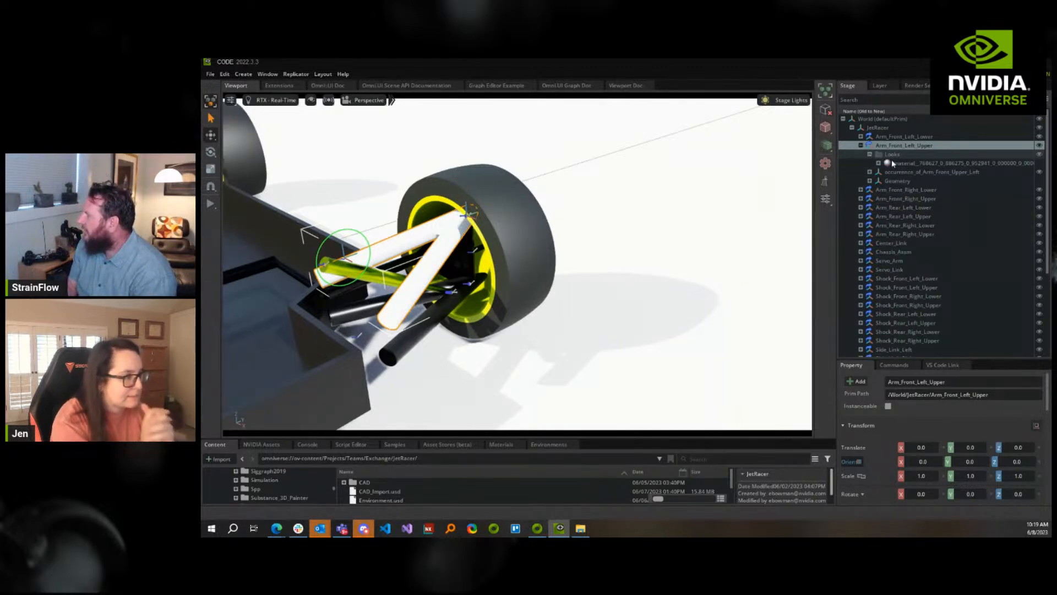
pyautogui.click(895, 163)
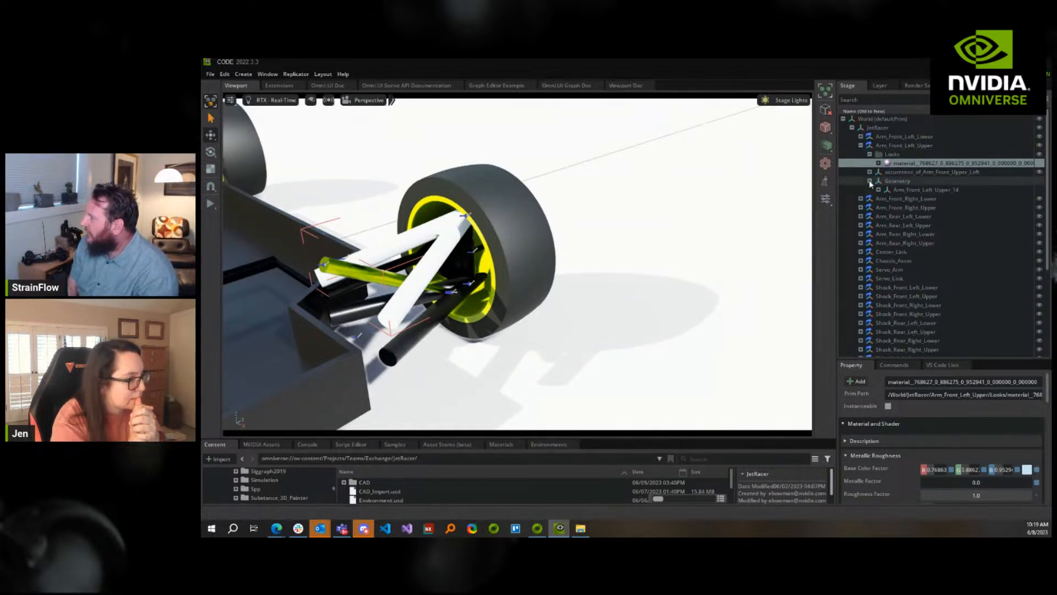
pyautogui.click(880, 85)
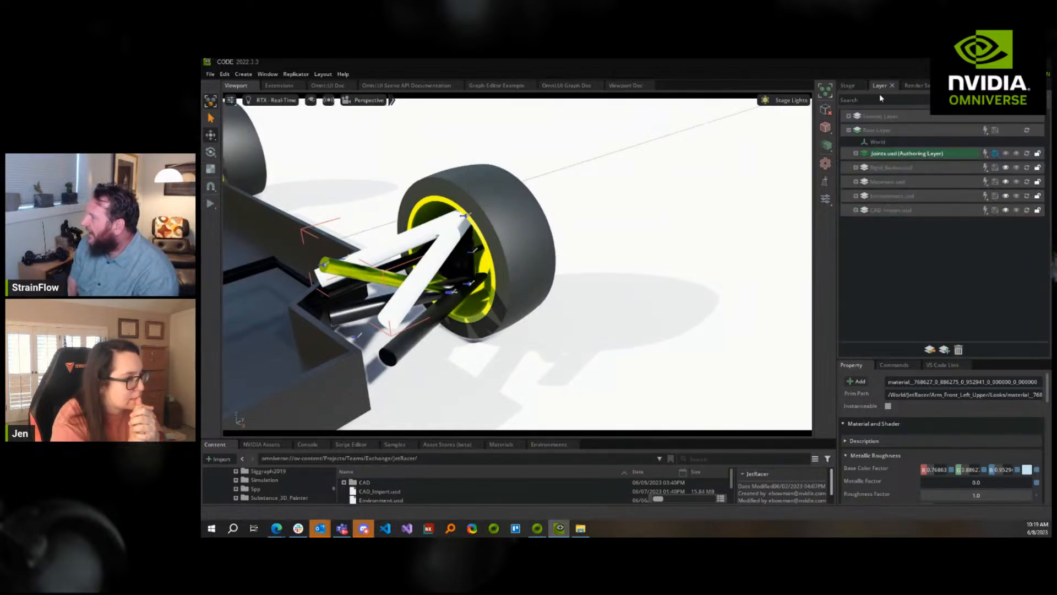
pyautogui.click(893, 183)
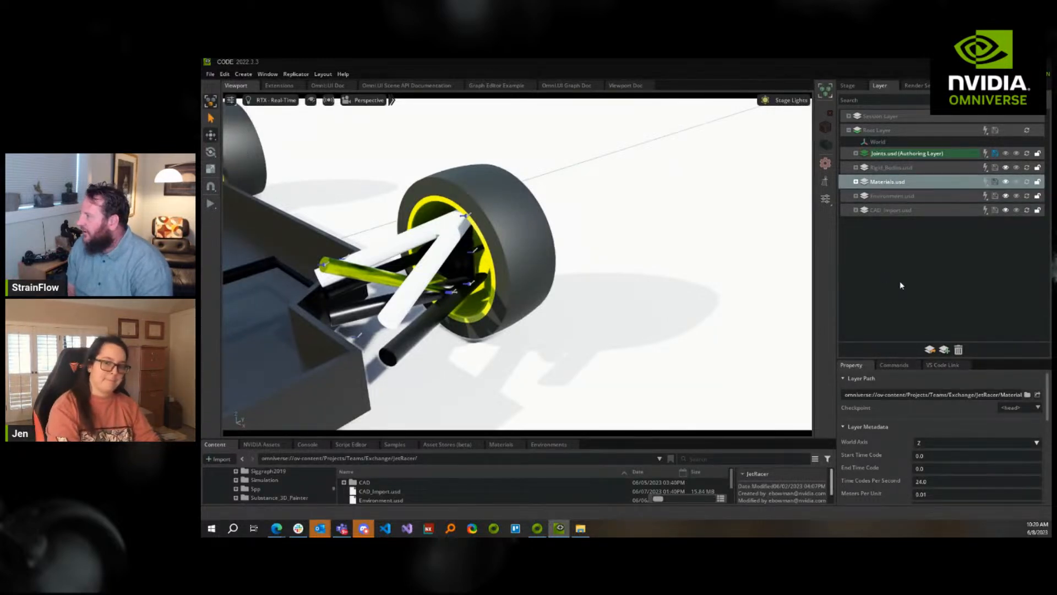
pyautogui.click(851, 87)
# Enlarge the content browser, open the CAD folder and permanently delete its Arm_Front_Left_Upper subfolder
pyautogui.moveTo(479, 438); pyautogui.dragTo(477, 210)
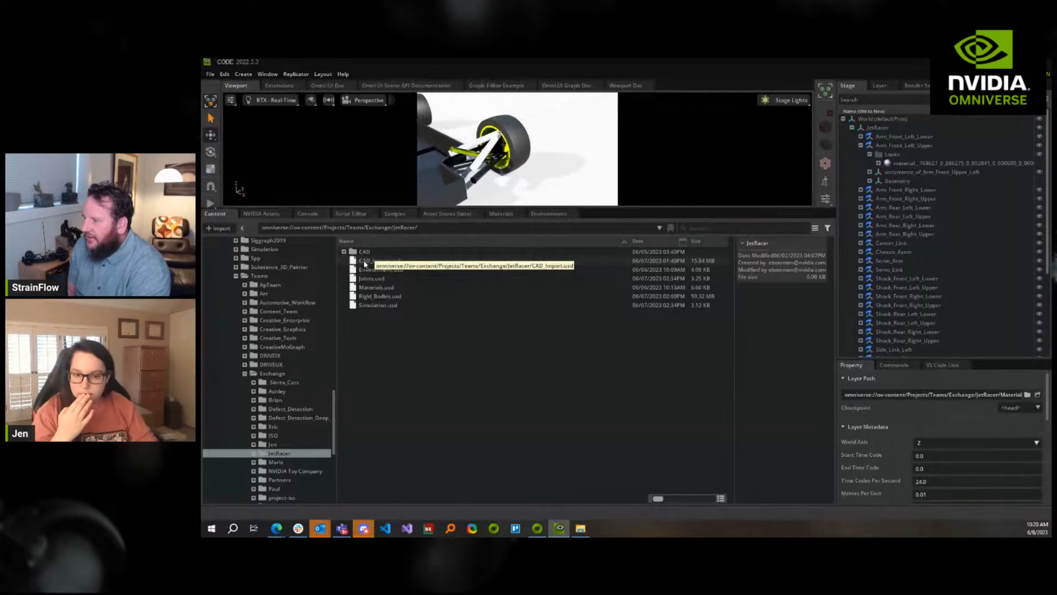
pyautogui.click(343, 251)
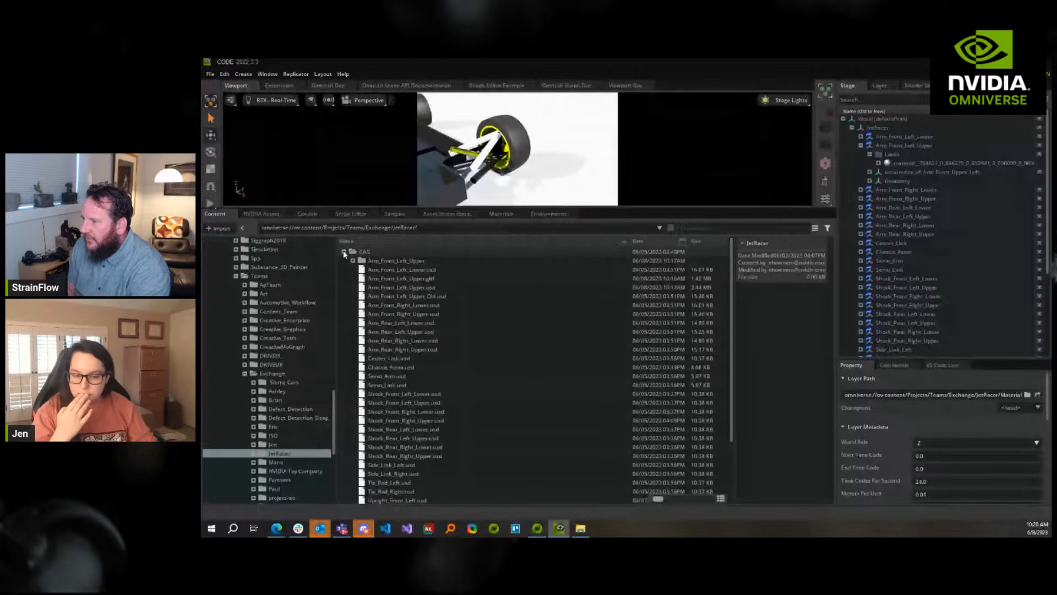
pyautogui.doubleClick(376, 254)
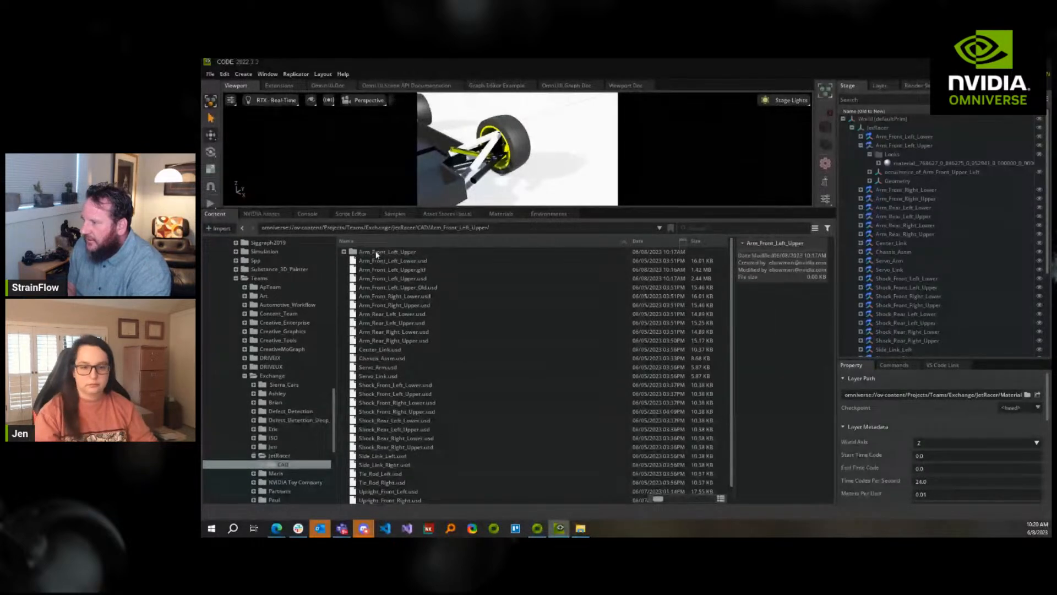
pyautogui.rightClick(376, 253)
pyautogui.click(427, 298)
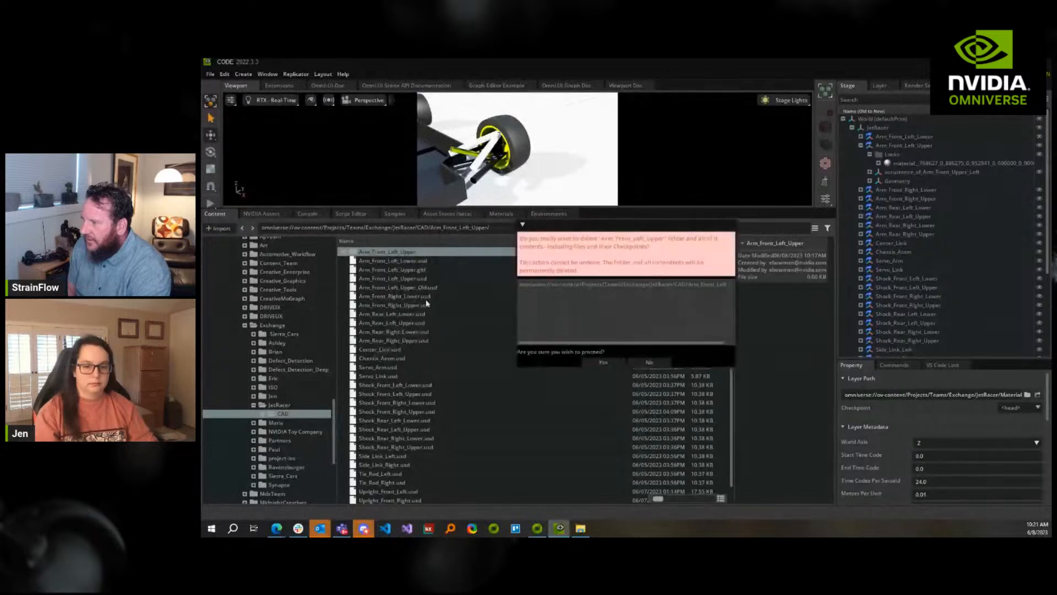
pyautogui.click(603, 362)
# Delete Arm_Front_Left_Upper.gltf and the converted Arm_Front_Left_Upper.usd from the CAD folder
pyautogui.rightClick(414, 261)
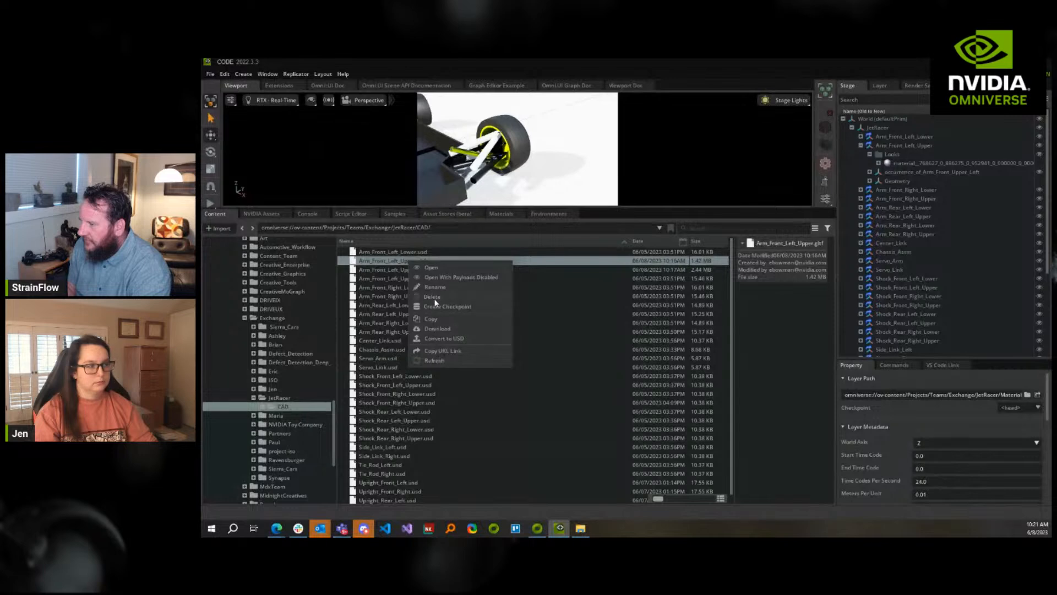
pyautogui.click(436, 301)
pyautogui.click(523, 439)
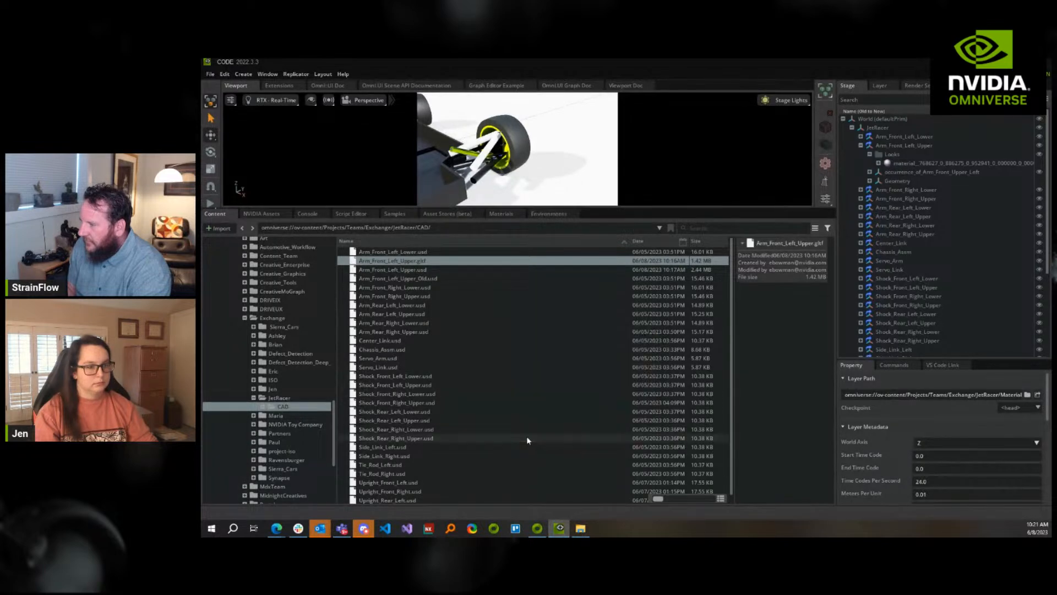
pyautogui.click(406, 262)
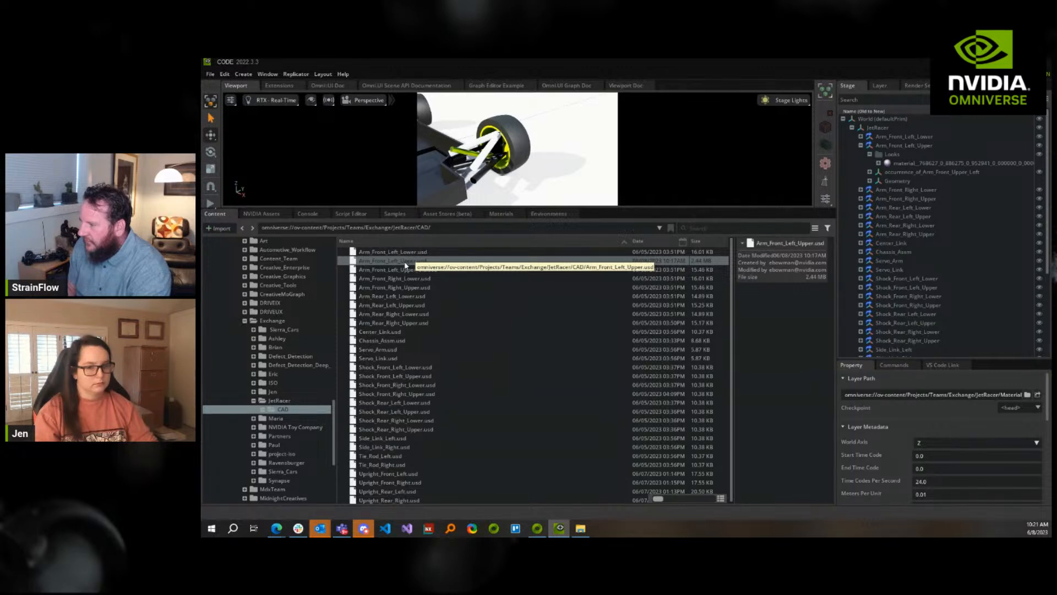
pyautogui.rightClick(406, 263)
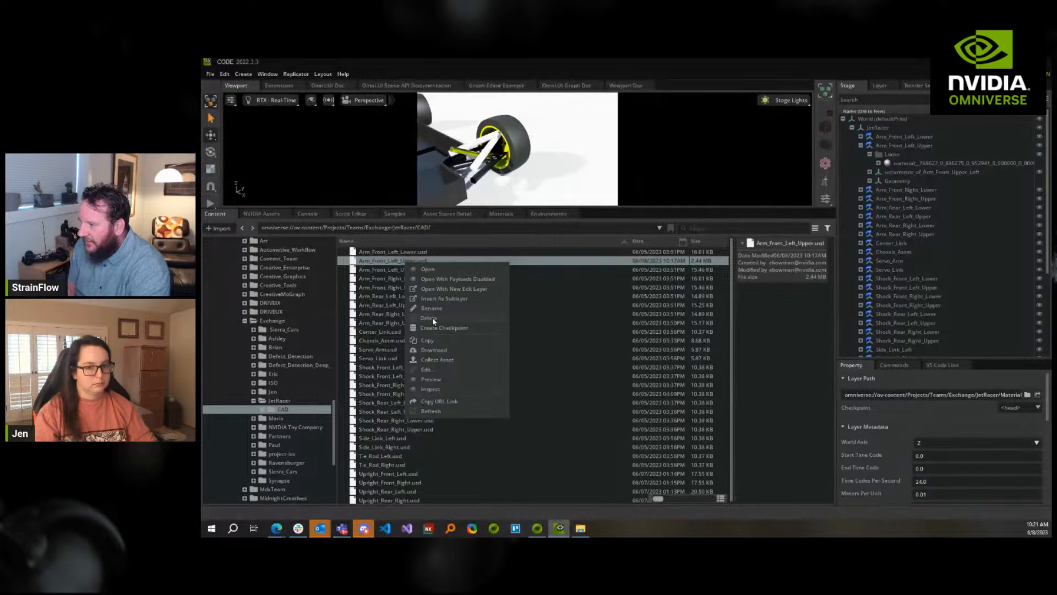
pyautogui.click(431, 317)
pyautogui.click(520, 460)
# Rename Arm_Front_Left_Upper_Old.usd in the CAD folder as Arm_Front_Left_Upper.usd
pyautogui.click(420, 262)
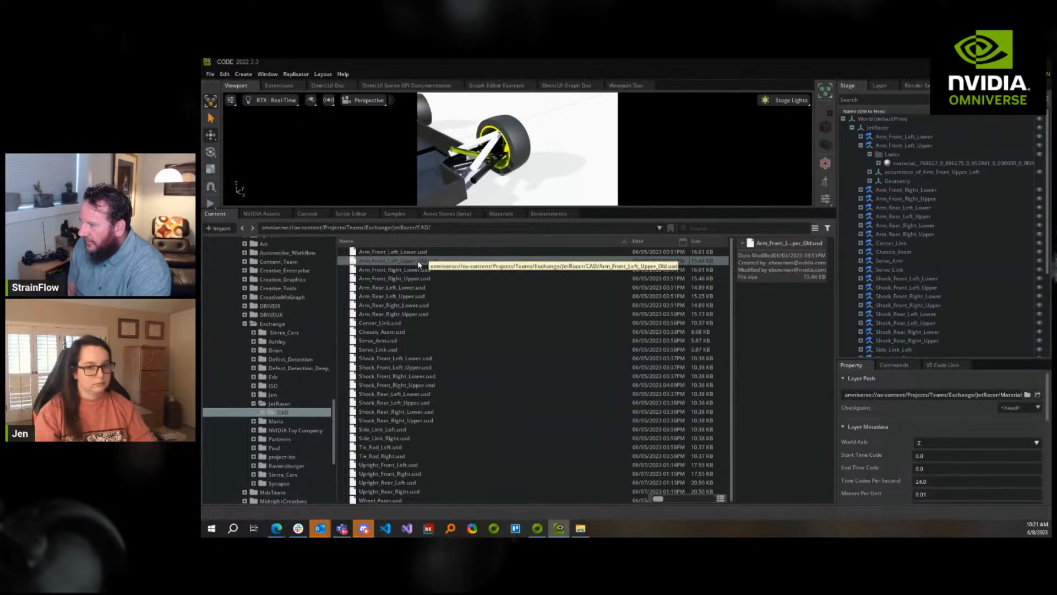
pyautogui.rightClick(420, 267)
pyautogui.click(437, 307)
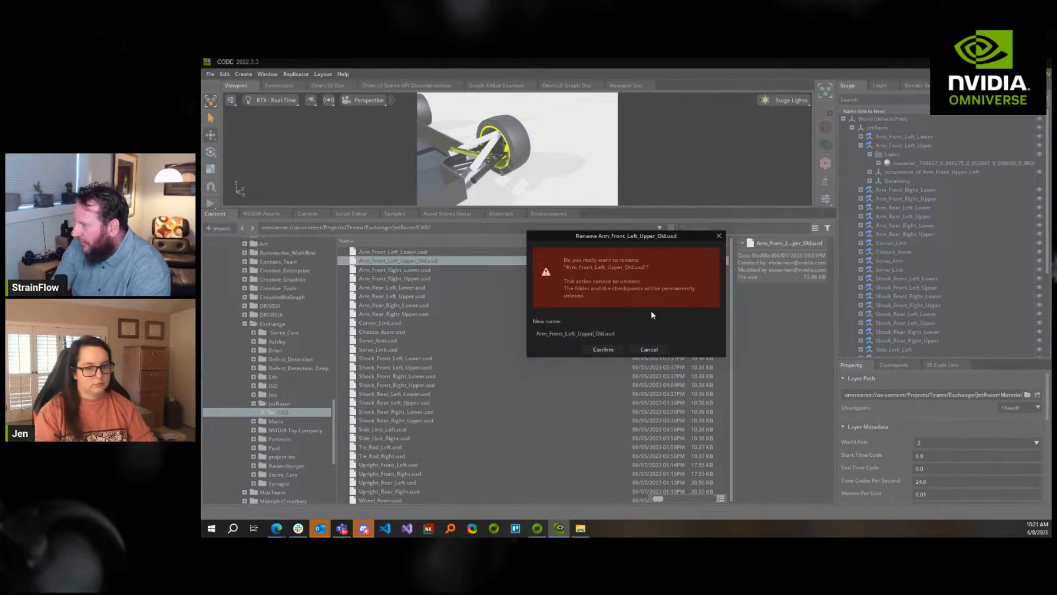
pyautogui.press('Delete')
pyautogui.press('Delete')
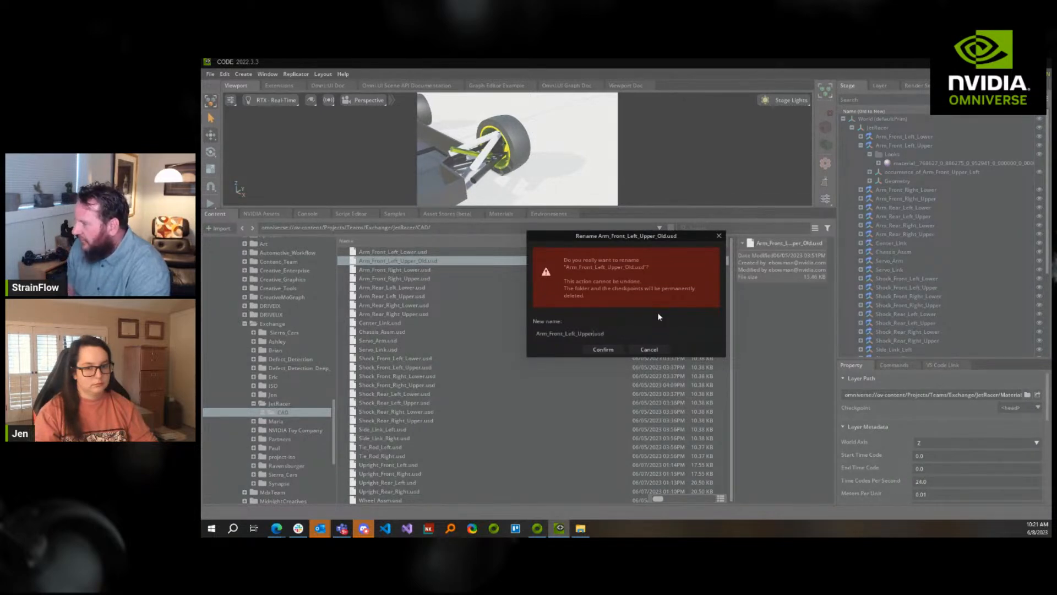
pyautogui.click(602, 349)
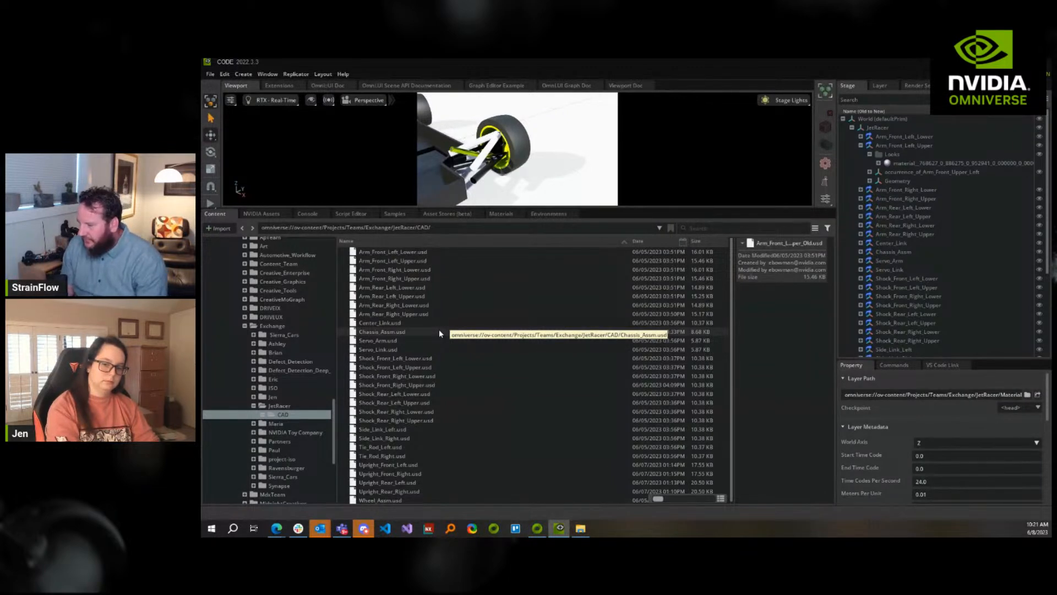
# Switch to the Onshape browser window with the JetRacer document's Arm_Front_Left_Upper assembly
pyautogui.moveTo(277, 528)
pyautogui.click(331, 501)
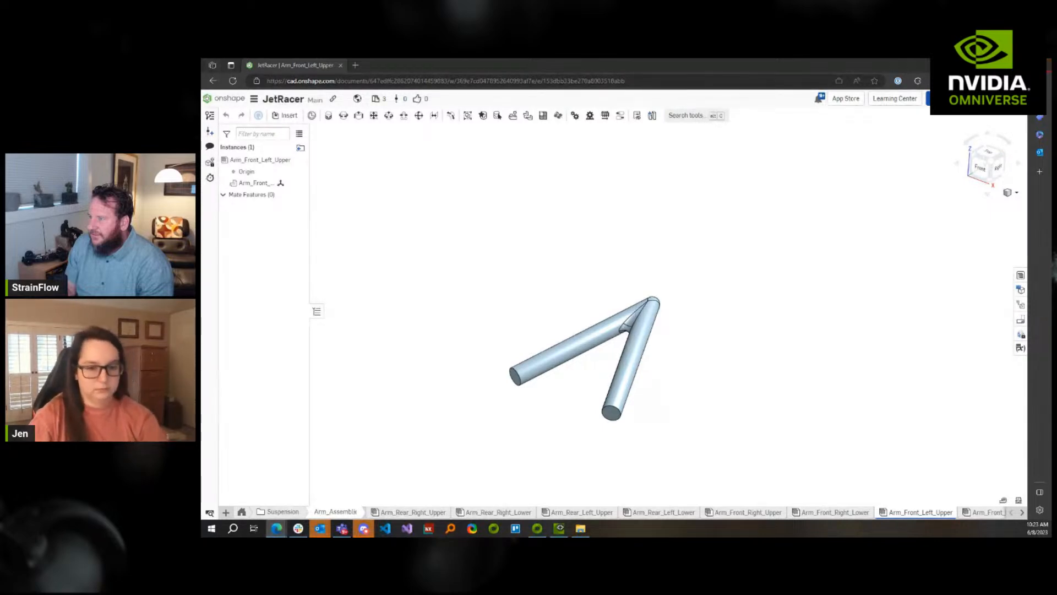
# Switch to the Omniverse Code window and open Simulation.usd from the JetRacer folder
pyautogui.click(1001, 65)
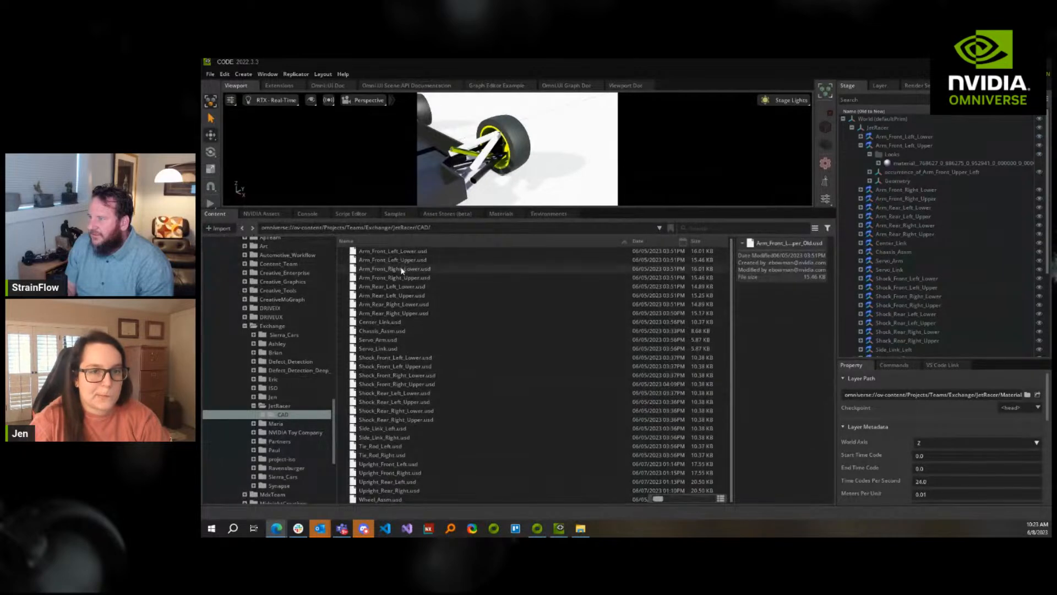
pyautogui.click(401, 227)
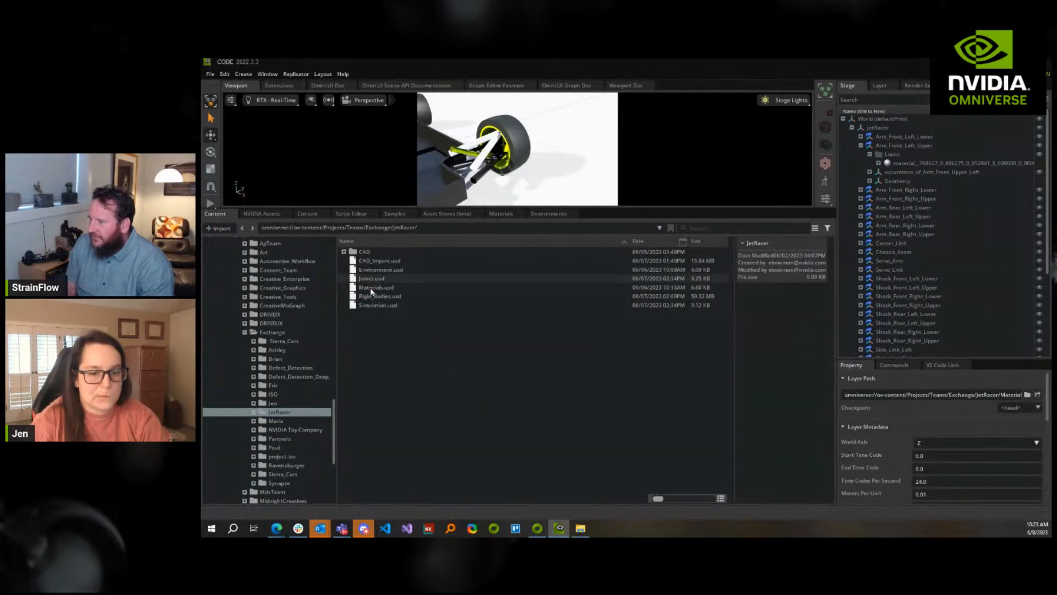
pyautogui.doubleClick(377, 305)
pyautogui.click(626, 302)
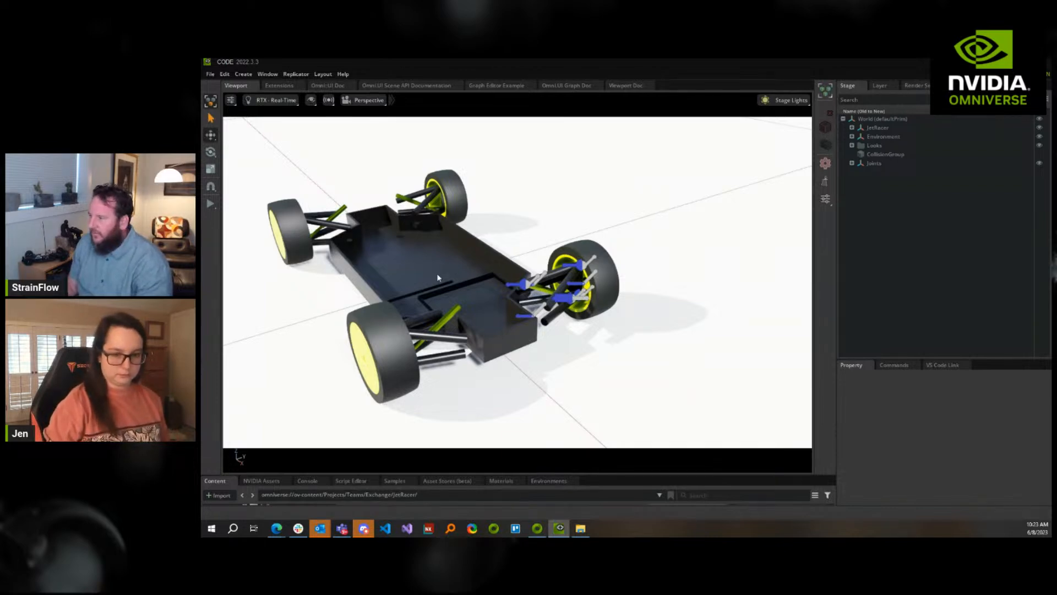
# Review the layer stack of the simulation stage and the list of part prims under JetRacer
pyautogui.click(881, 86)
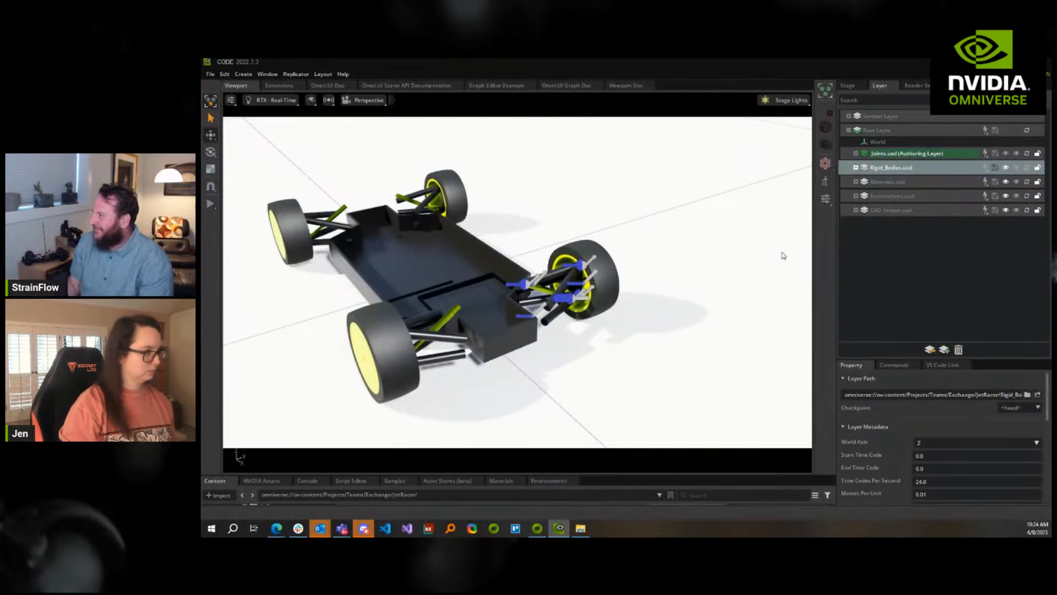
pyautogui.click(844, 83)
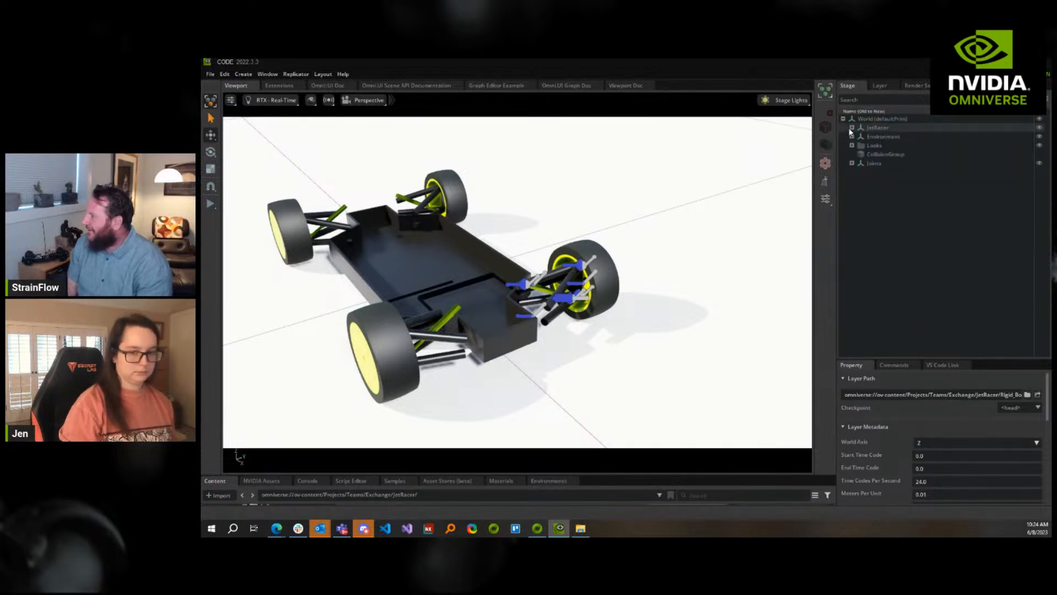
pyautogui.click(852, 128)
pyautogui.scroll(-3, 923, 256)
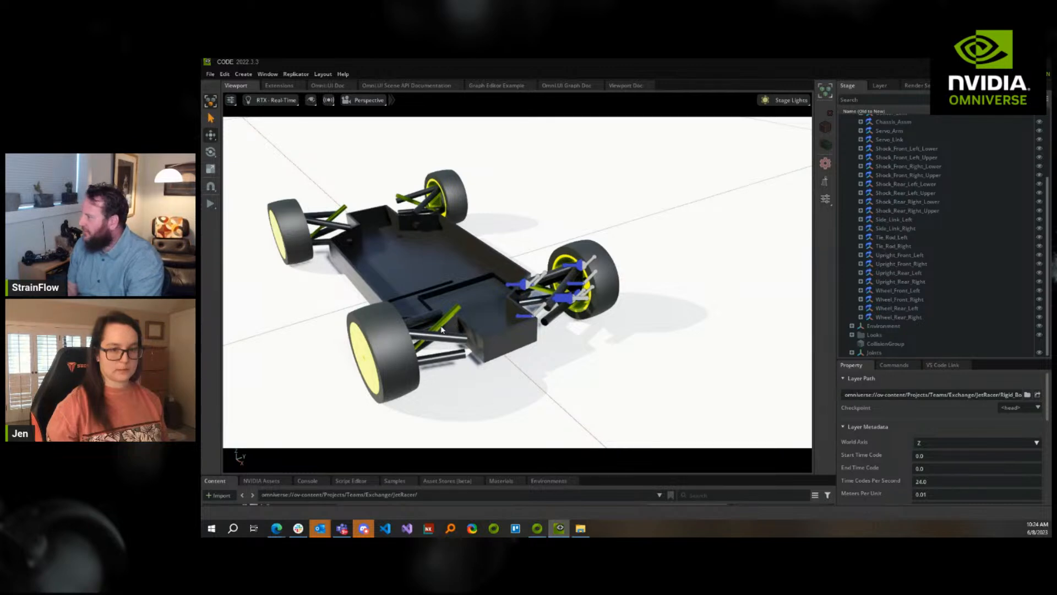
pyautogui.scroll(4, 900, 263)
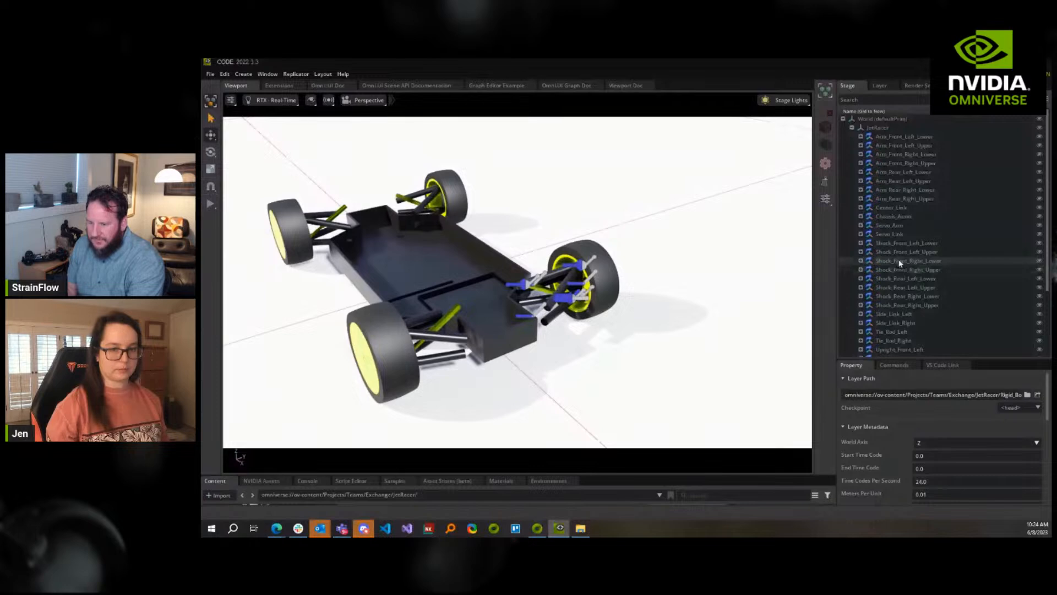
pyautogui.click(851, 128)
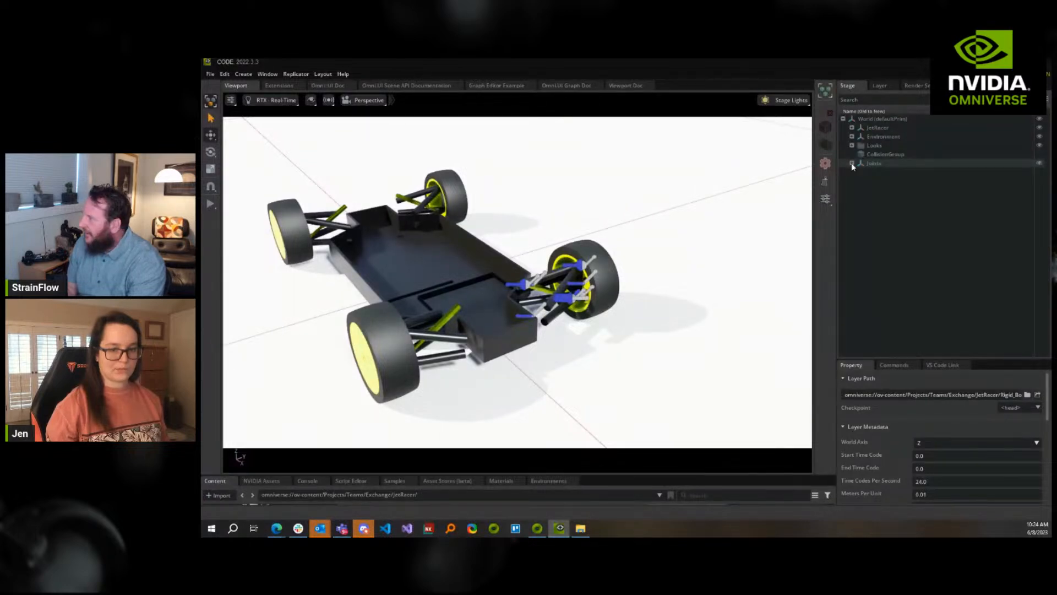
# Expand the Front_Right group under Joints together with its lower arm, upper arm and shock subgroups
pyautogui.click(852, 164)
pyautogui.click(861, 181)
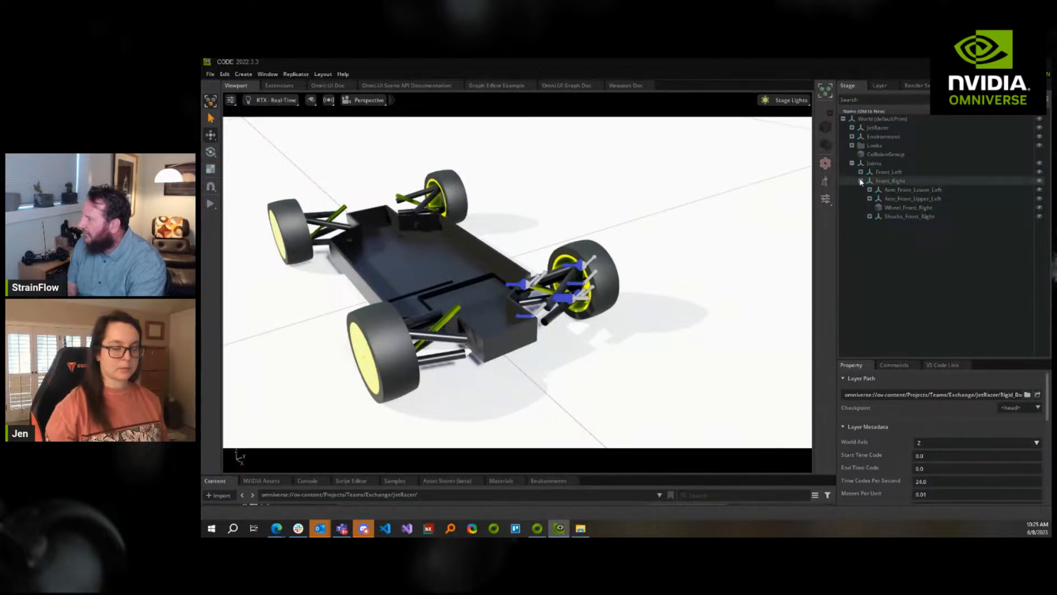
pyautogui.click(866, 183)
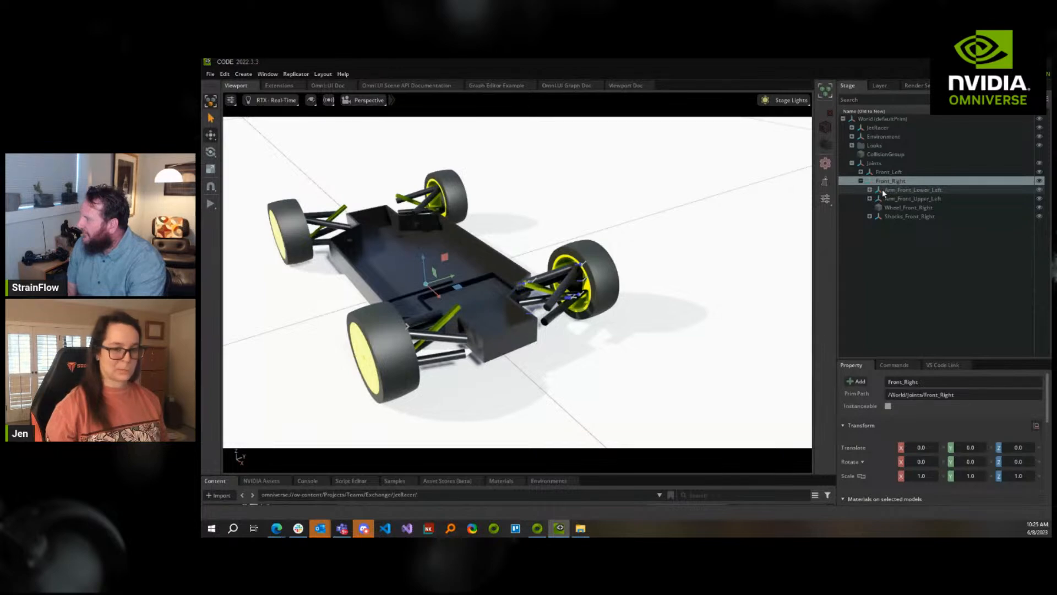
pyautogui.click(869, 189)
pyautogui.click(870, 216)
pyautogui.click(869, 251)
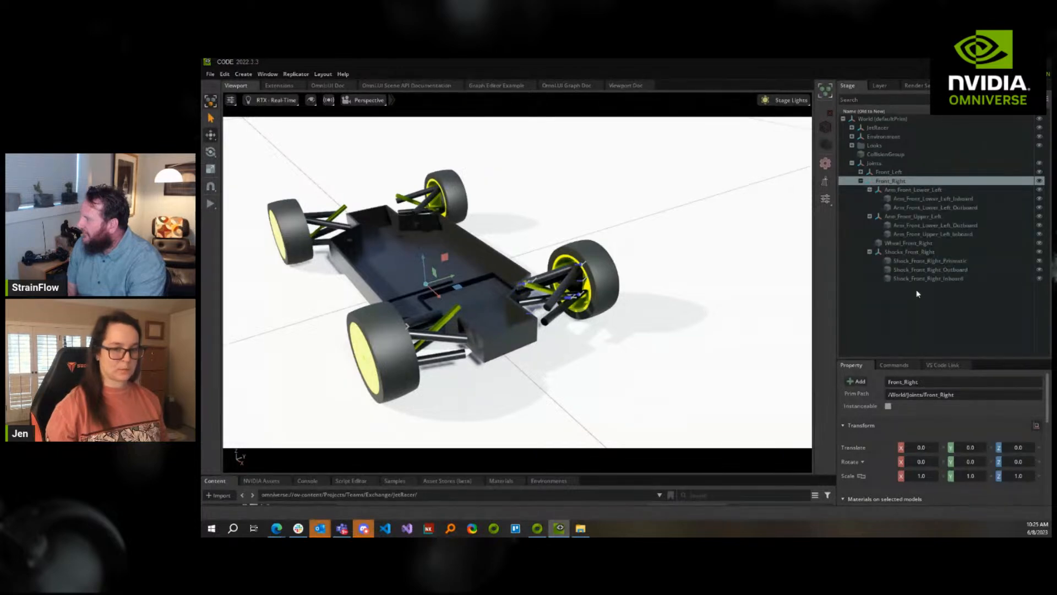
# Rename the Arm_Front_Lower_Left group under Front_Right as Arm_Front_Lower_Right
pyautogui.click(914, 190)
pyautogui.rightClick(917, 193)
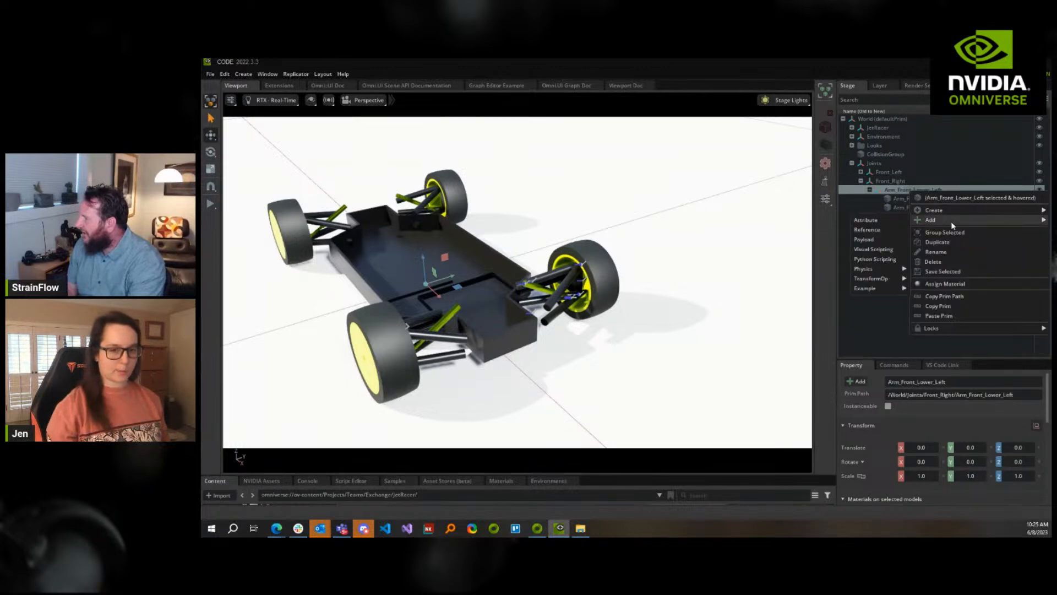
pyautogui.click(947, 252)
pyautogui.click(948, 191)
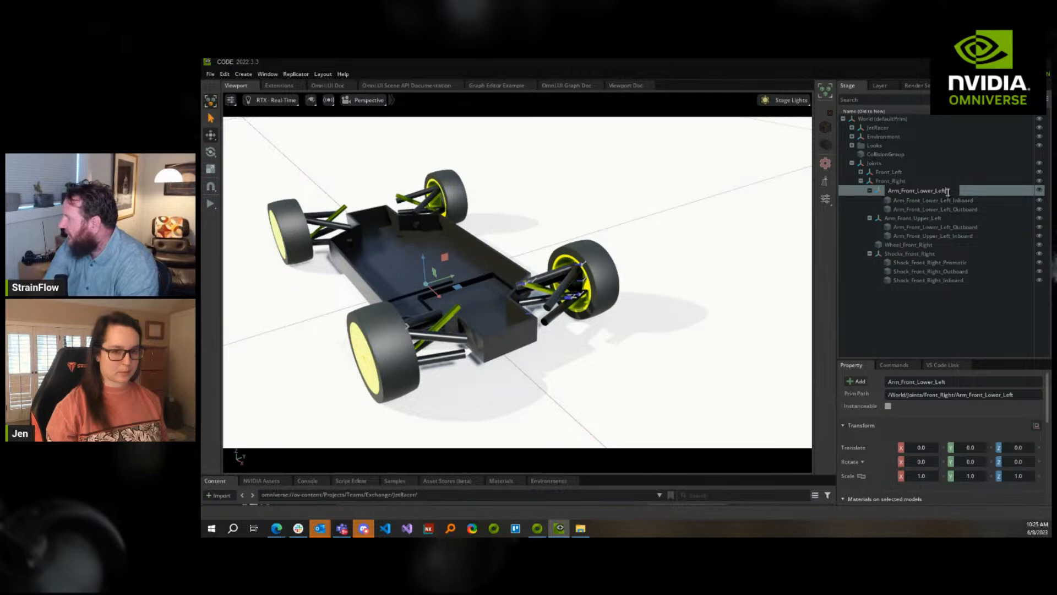
pyautogui.press('BackSpace')
pyautogui.press('BackSpace')
pyautogui.press('BackSpace')
pyautogui.press('BackSpace')
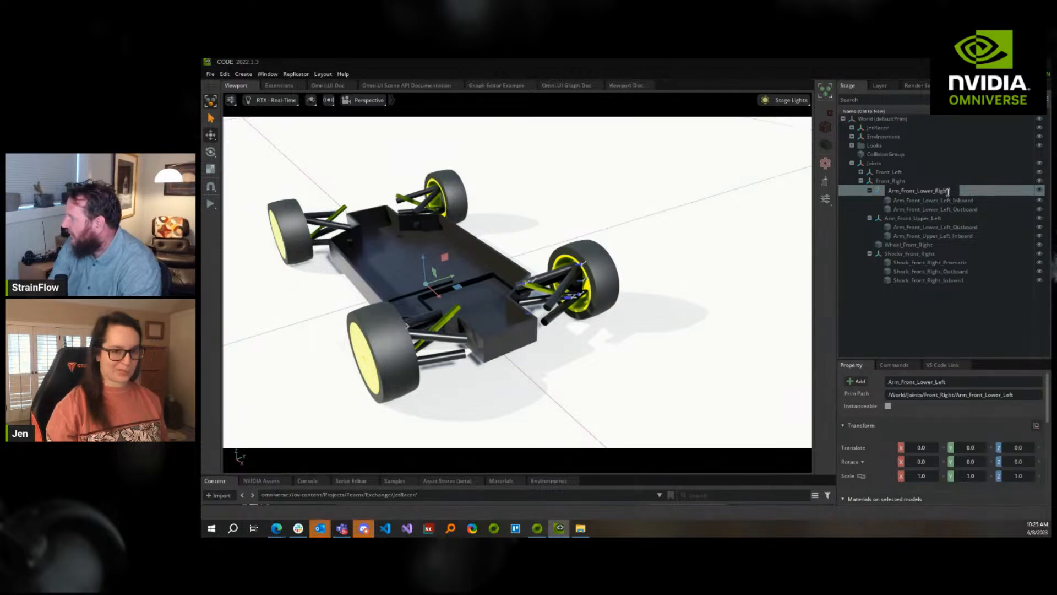
pyautogui.write('Right')
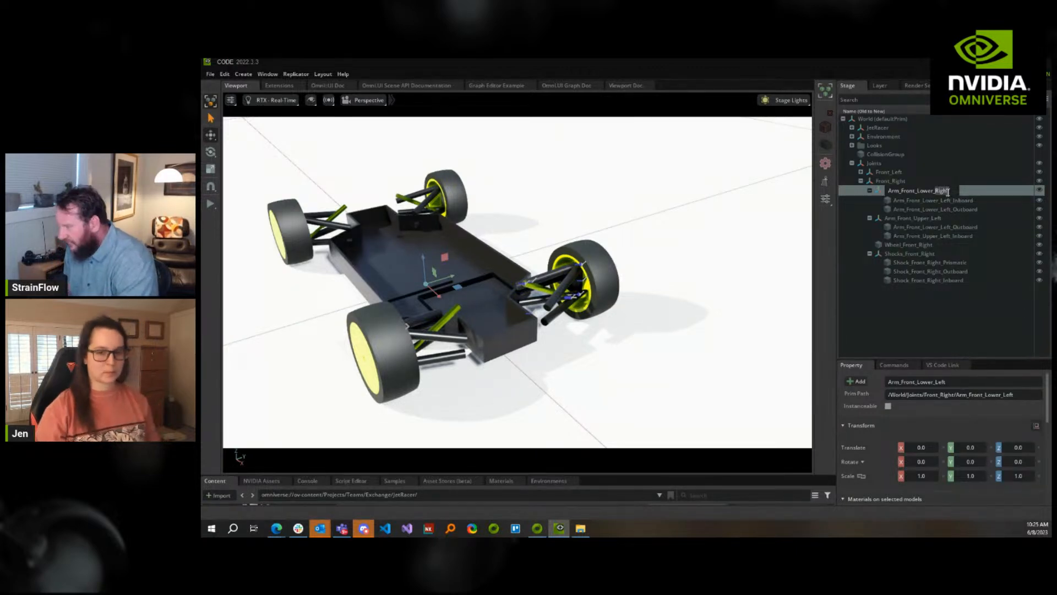
pyautogui.press('Return')
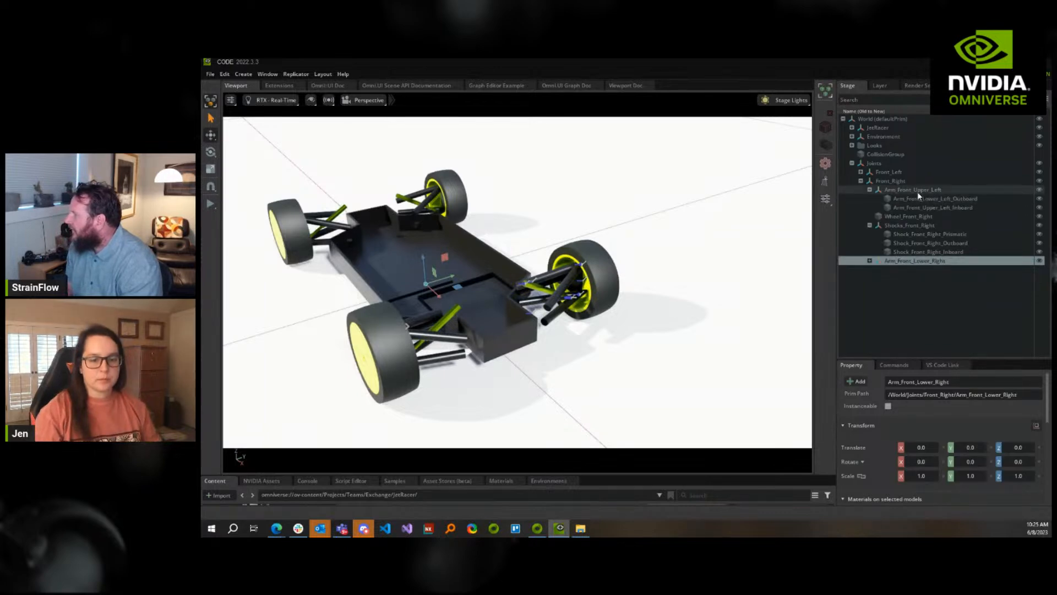
# Sort the stage prims by name from A to Z and expand the Arm_Front_Lower_Right group
pyautogui.click(917, 189)
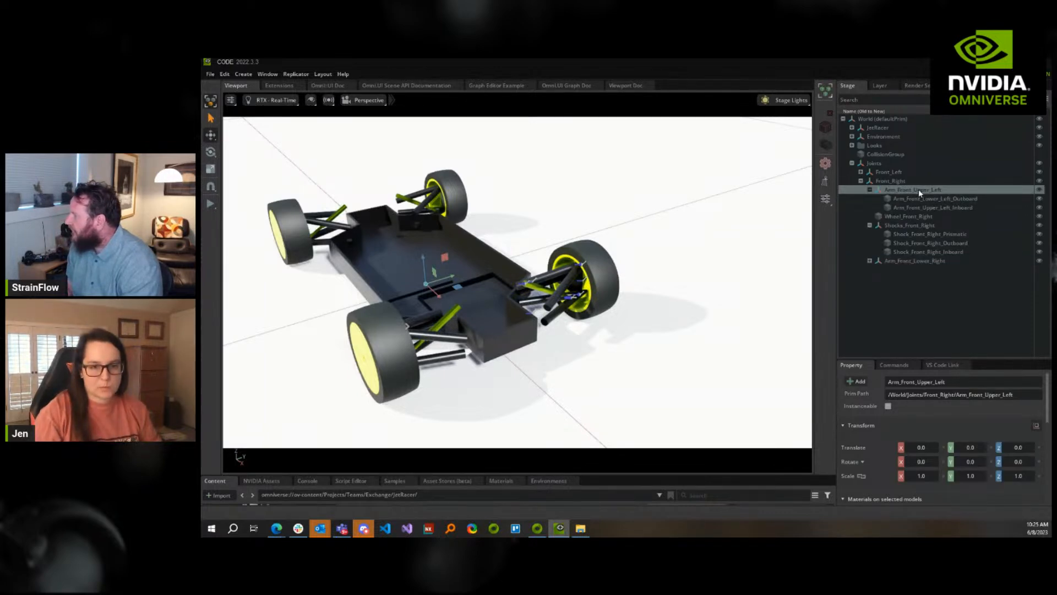
pyautogui.click(864, 111)
pyautogui.click(911, 181)
pyautogui.click(903, 189)
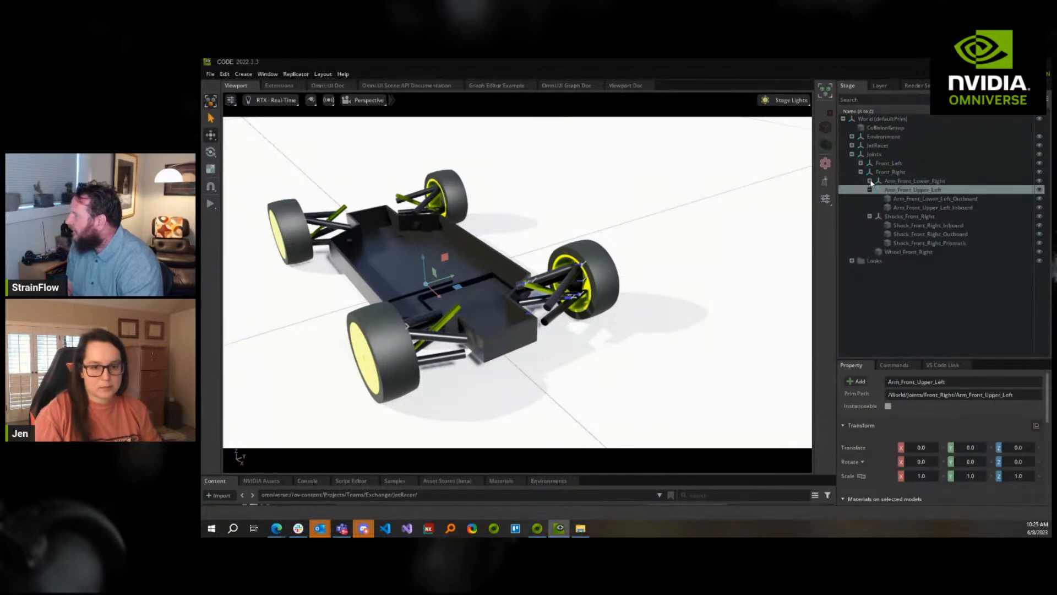
# Rename the inboard joint in the Arm_Front_Lower_Right group as Arm_Front_Lower_Right_Inboard
pyautogui.click(941, 190)
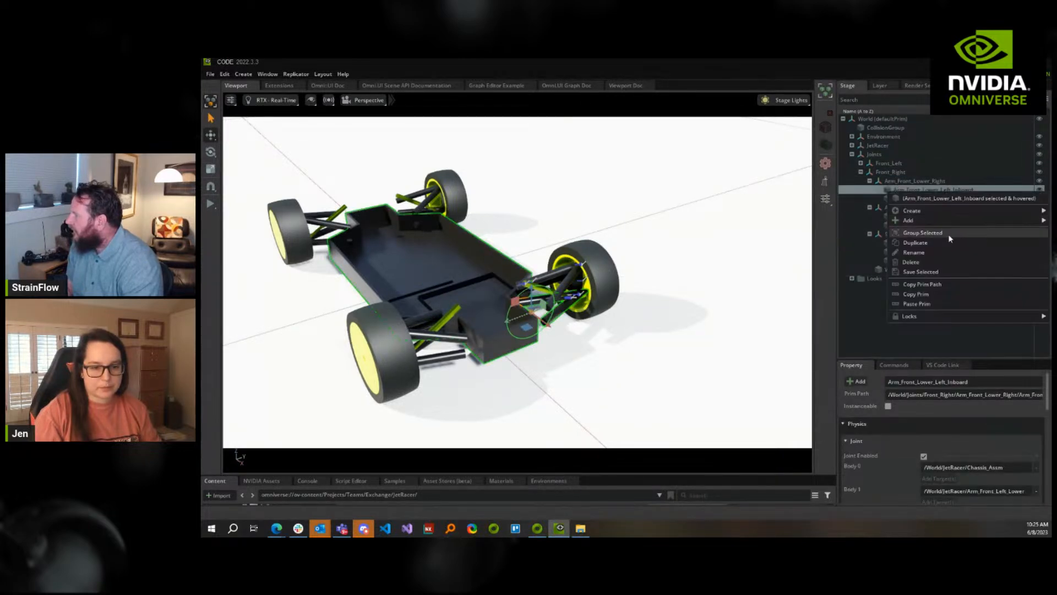
pyautogui.press('F2')
pyautogui.click(947, 191)
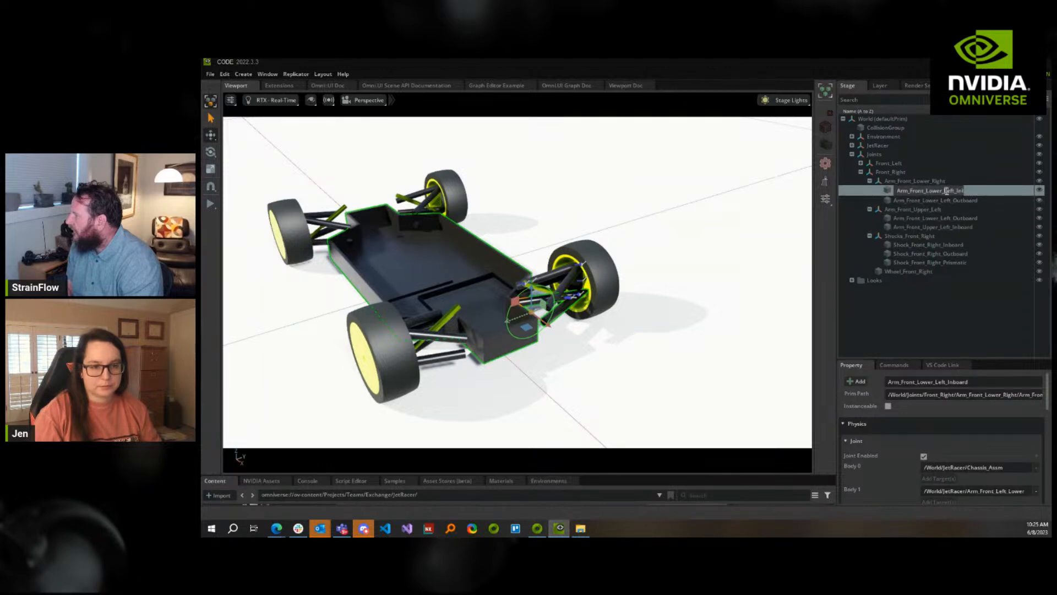
pyautogui.press('BackSpace')
pyautogui.press('BackSpace')
pyautogui.press('BackSpace')
pyautogui.press('BackSpace')
pyautogui.write('Right')
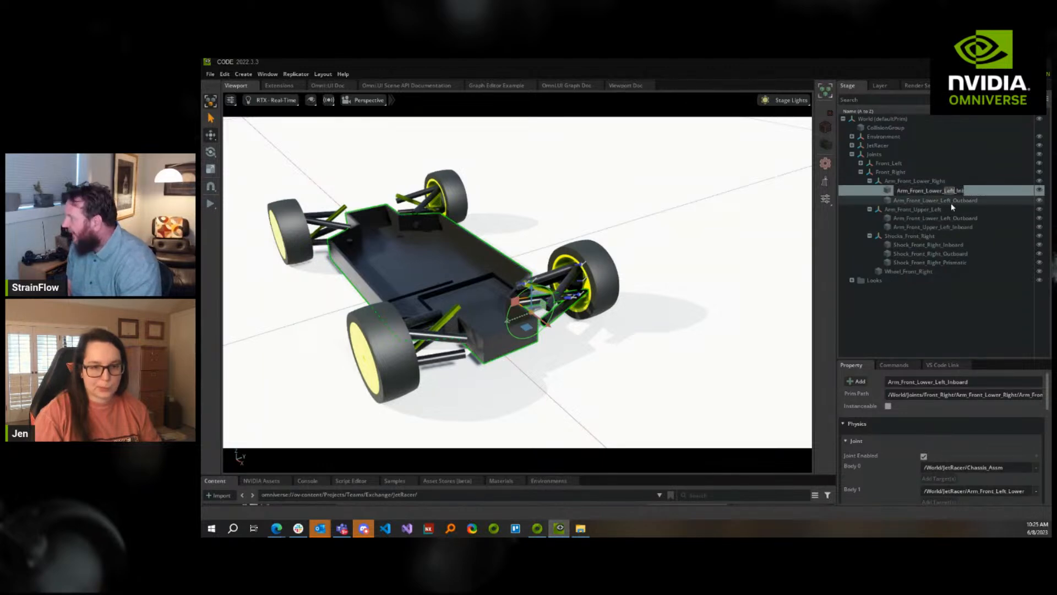
pyautogui.press('Return')
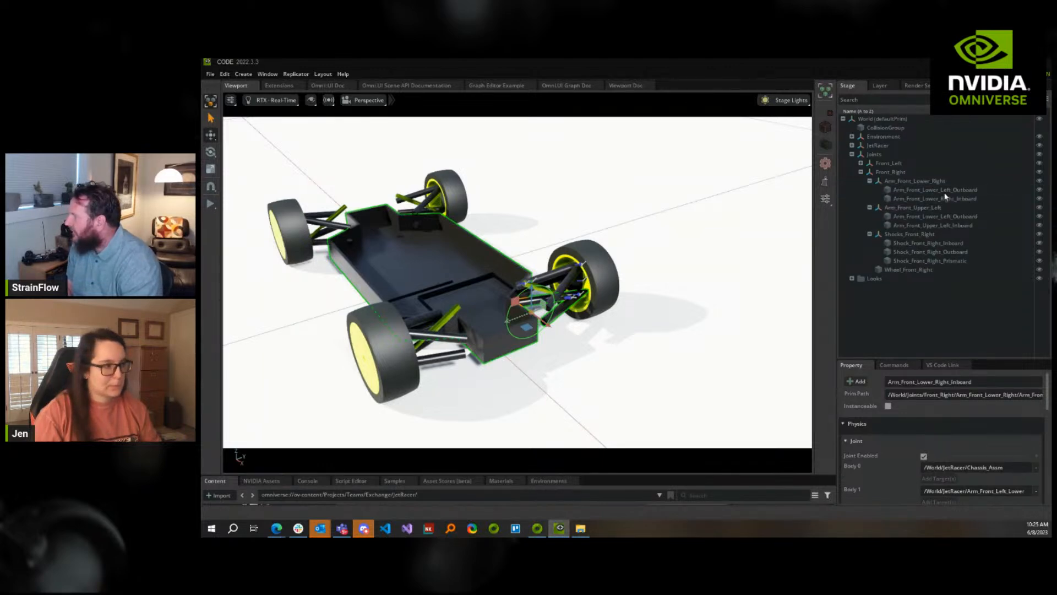
# Rename the outboard joint in the Arm_Front_Lower_Right group as Arm_Front_Lower_Right_Outboard
pyautogui.rightClick(947, 194)
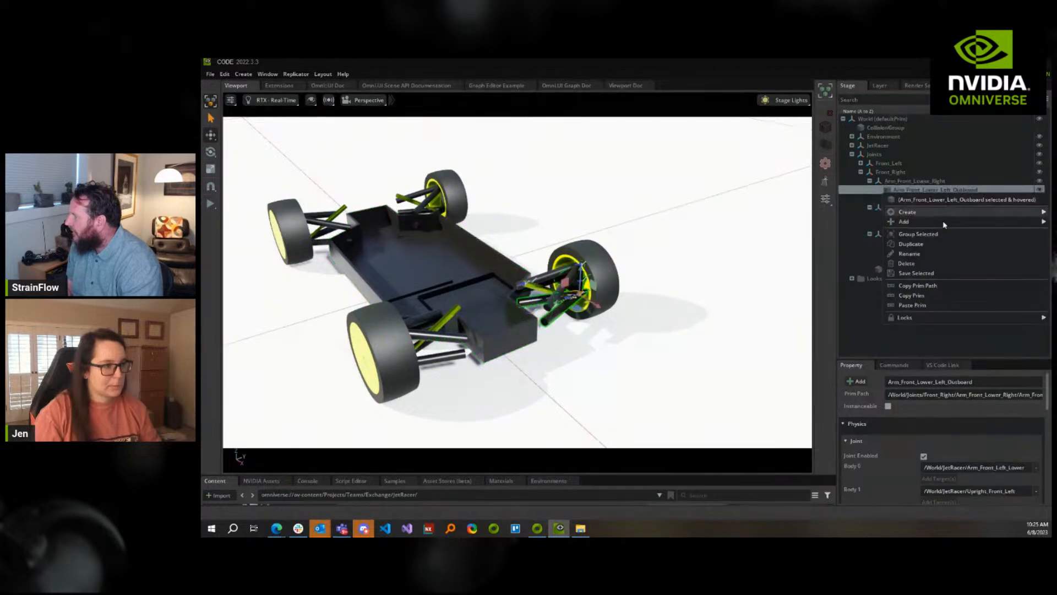
pyautogui.click(924, 253)
pyautogui.write('Right')
pyautogui.press('Return')
# Rename the Arm_Front_Upper_Left group under Front_Right as Arm_Front_Upper_Right
pyautogui.click(900, 210)
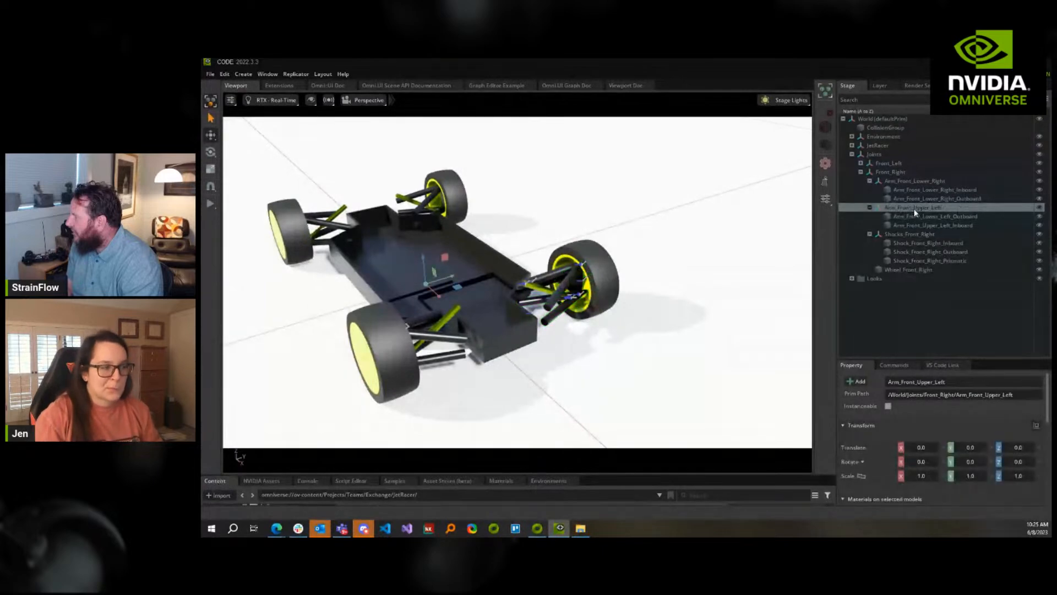
pyautogui.rightClick(916, 210)
pyautogui.moveTo(932, 240)
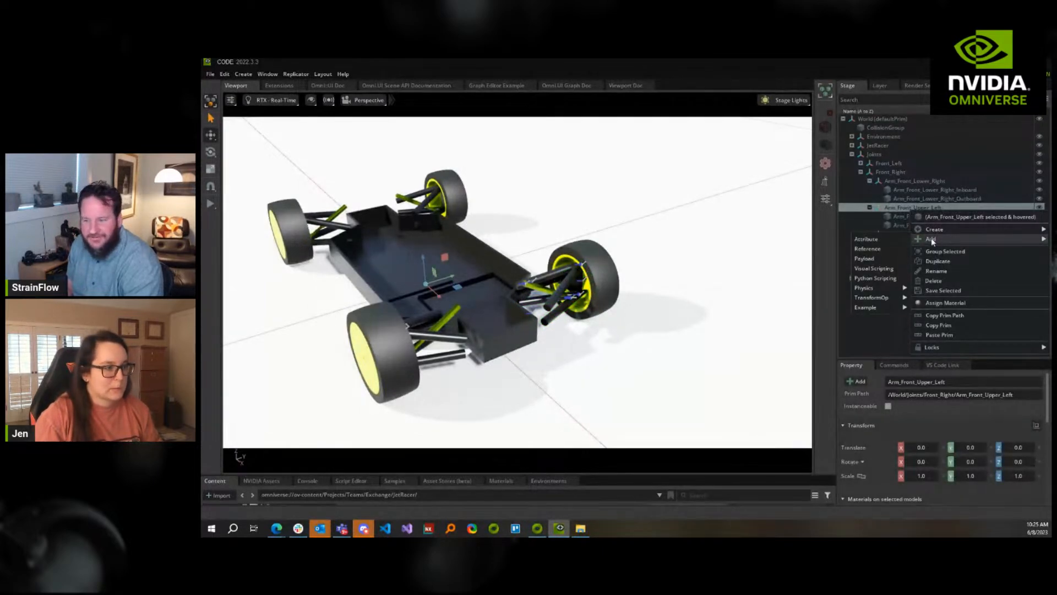
pyautogui.click(937, 271)
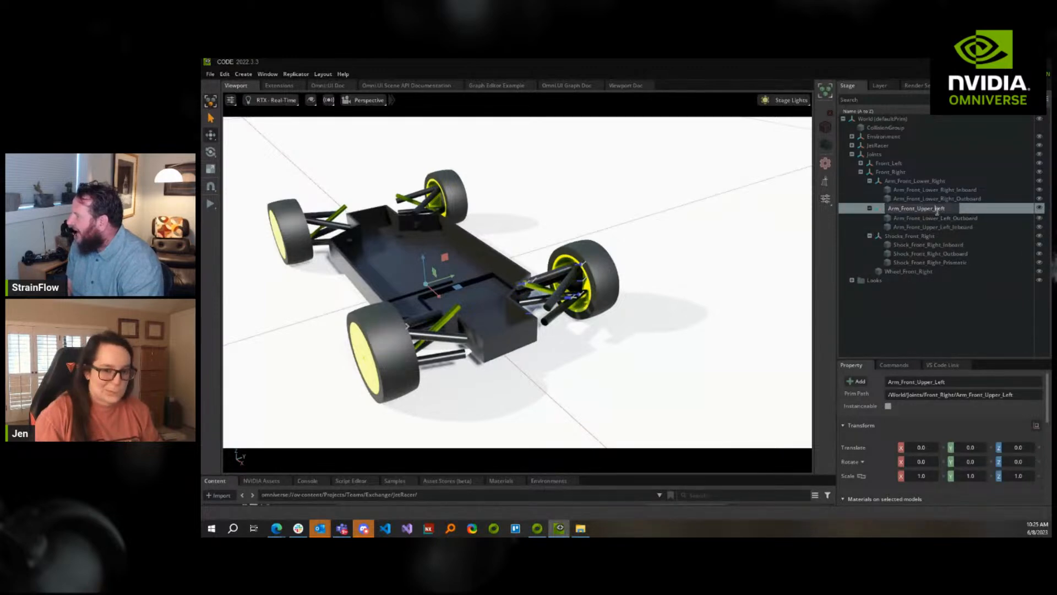
pyautogui.press('BackSpace')
pyautogui.press('BackSpace')
pyautogui.press('BackSpace')
pyautogui.press('BackSpace')
pyautogui.write('Right')
# Rename the outboard joint in the Arm_Front_Upper_Right group as Arm_Front_Lower_Right_Outboard
pyautogui.click(938, 219)
pyautogui.rightClick(940, 219)
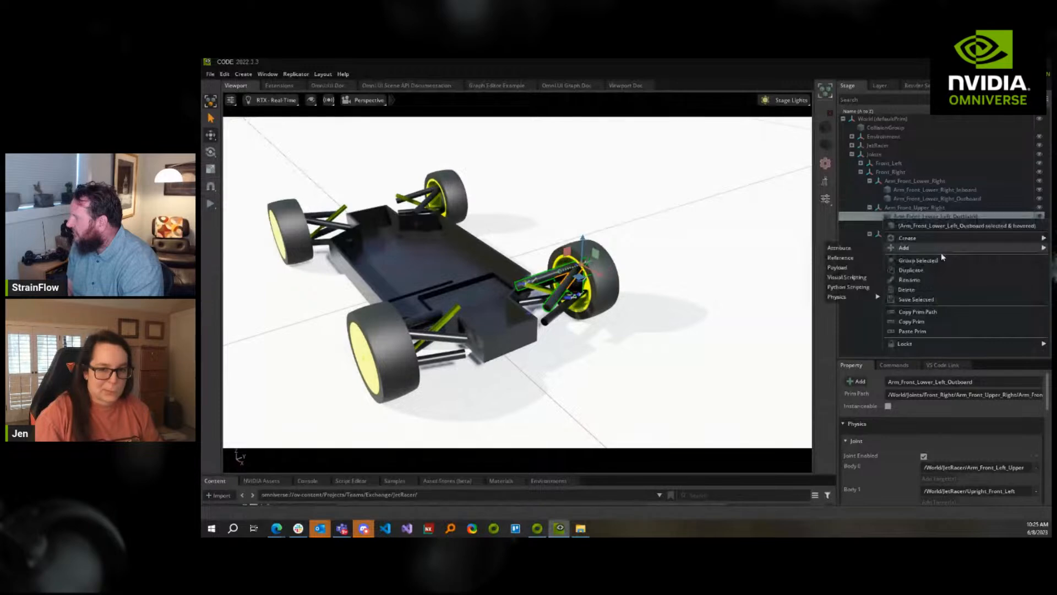
pyautogui.click(910, 280)
pyautogui.press('BackSpace')
pyautogui.press('BackSpace')
pyautogui.press('BackSpace')
pyautogui.press('BackSpace')
pyautogui.write('Right')
# Rename the inboard joint in the Arm_Front_Upper_Right group as Arm_Front_Upper_Right_Inboard
pyautogui.doubleClick(944, 226)
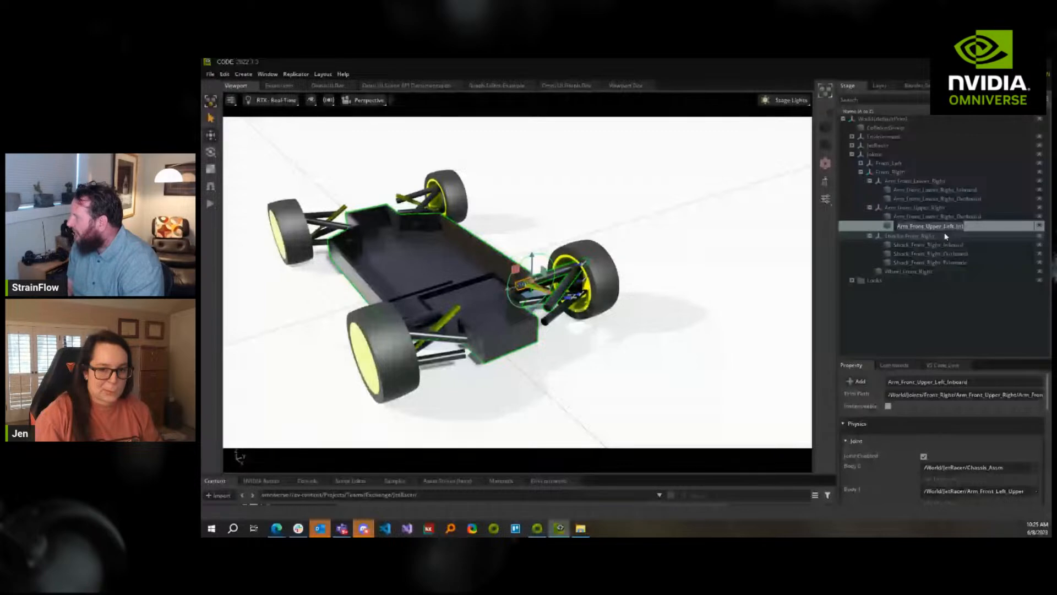
pyautogui.press('BackSpace')
pyautogui.press('BackSpace')
pyautogui.press('BackSpace')
pyautogui.press('BackSpace')
pyautogui.write('Right')
pyautogui.click(935, 235)
# Check the front-right shock joints and the Wheel_Front_Right joint, enlarging the property area to inspect its joint settings
pyautogui.click(926, 245)
pyautogui.click(927, 253)
pyautogui.click(926, 262)
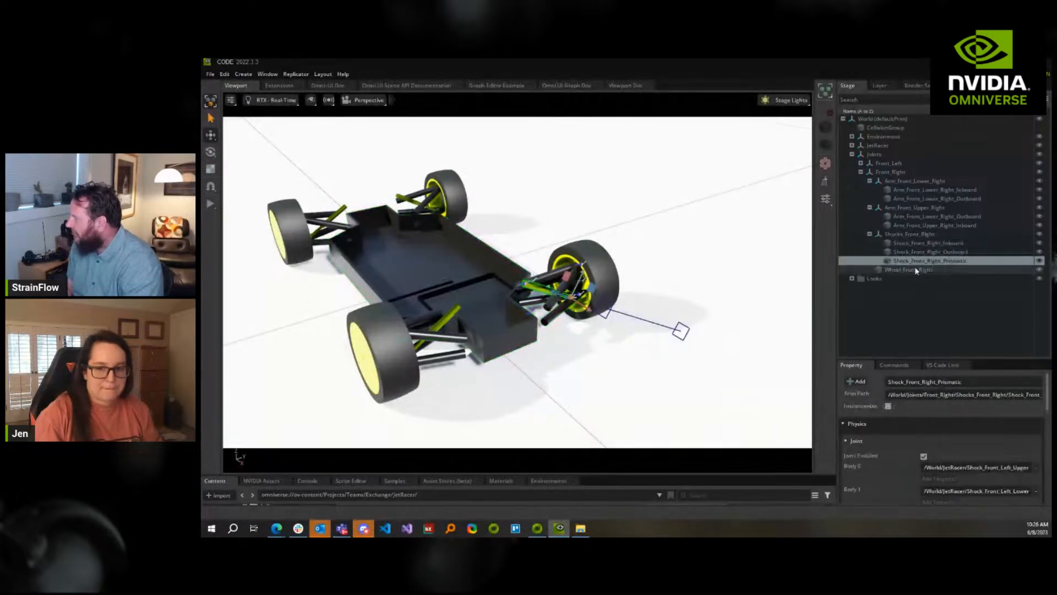
pyautogui.click(917, 270)
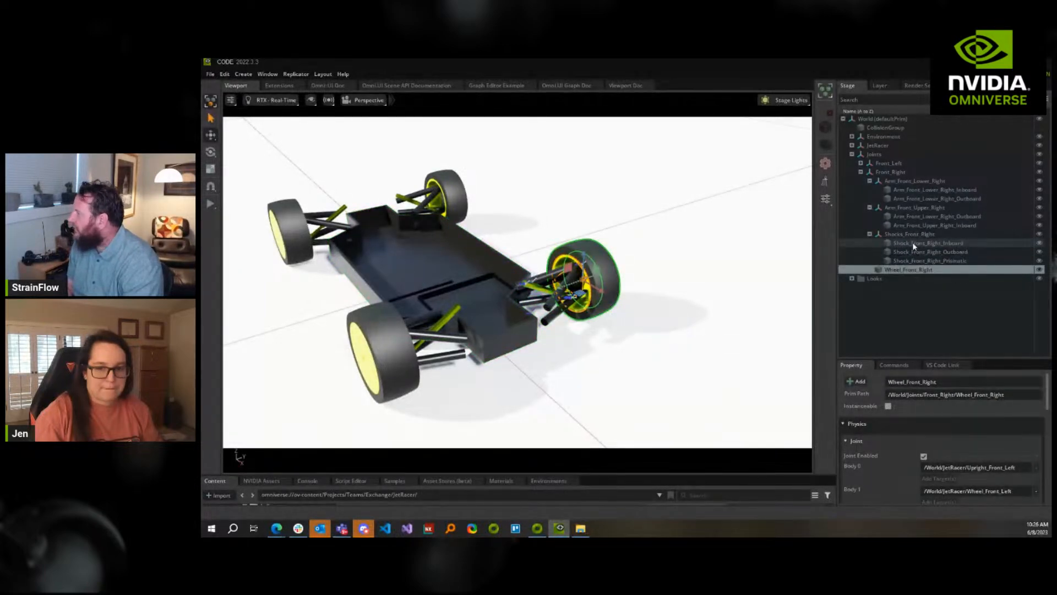
pyautogui.click(911, 181)
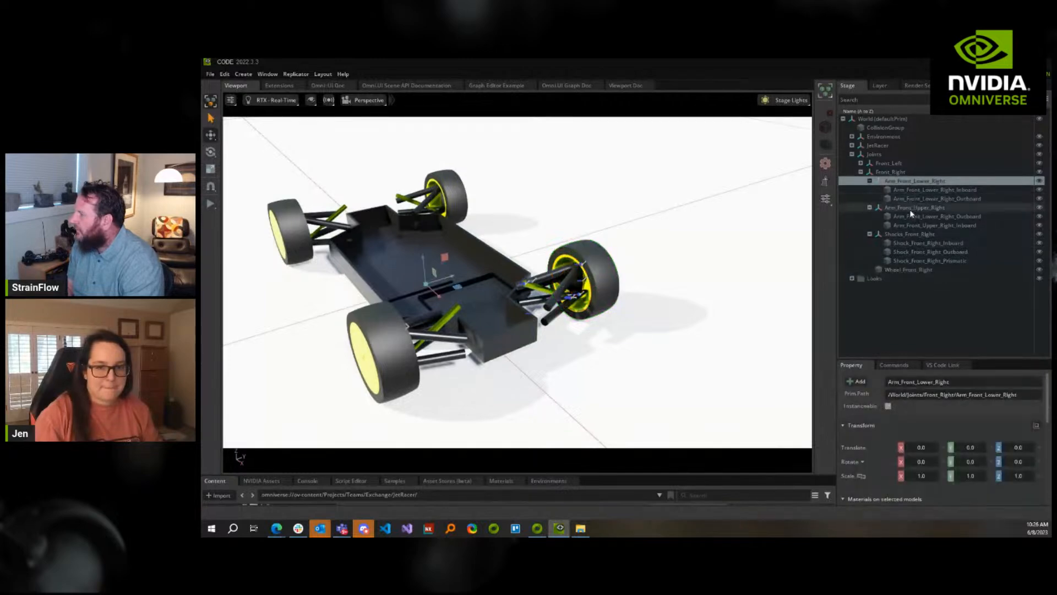
pyautogui.click(912, 270)
pyautogui.moveTo(959, 358); pyautogui.dragTo(959, 296)
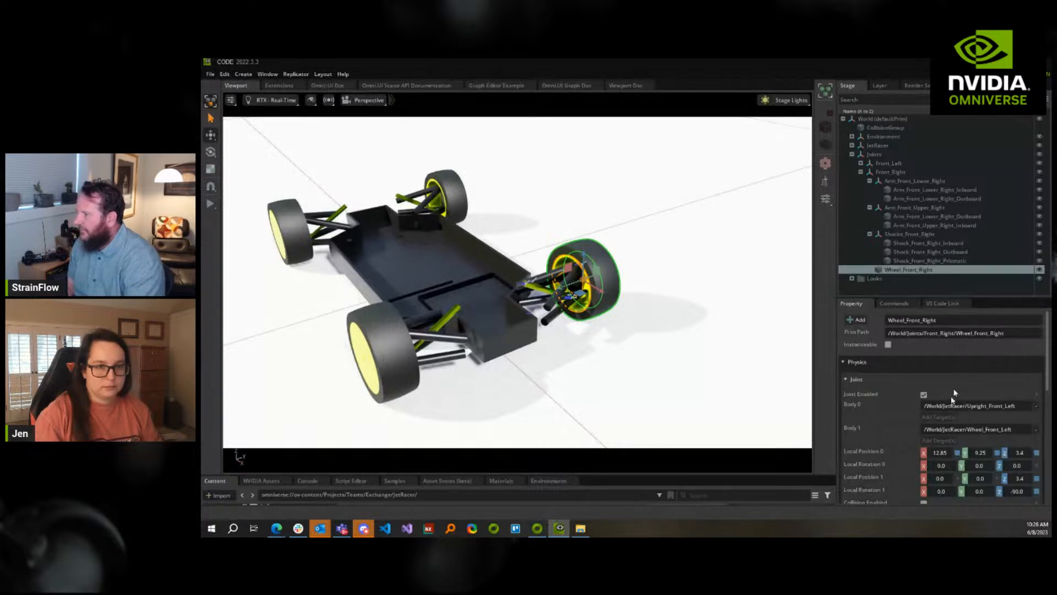
# Retarget Body 1 of the Arm_Front_Lower_Right_Inboard joint under Front_Right to /World/JetRacer/Arm_Front_Right_Lower
pyautogui.click(890, 173)
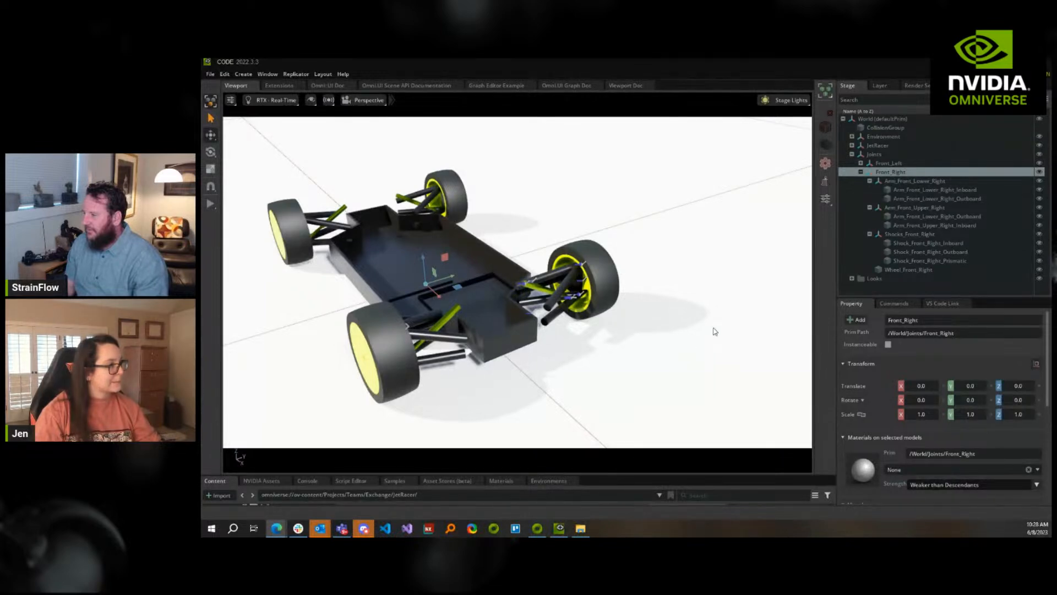
pyautogui.click(933, 189)
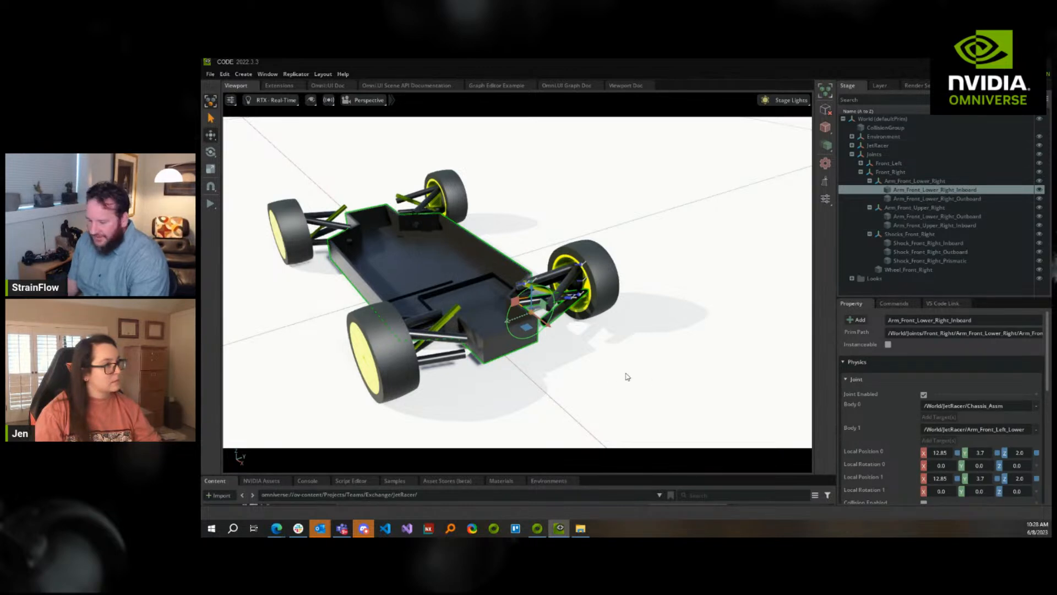
pyautogui.scroll(2, 618, 376)
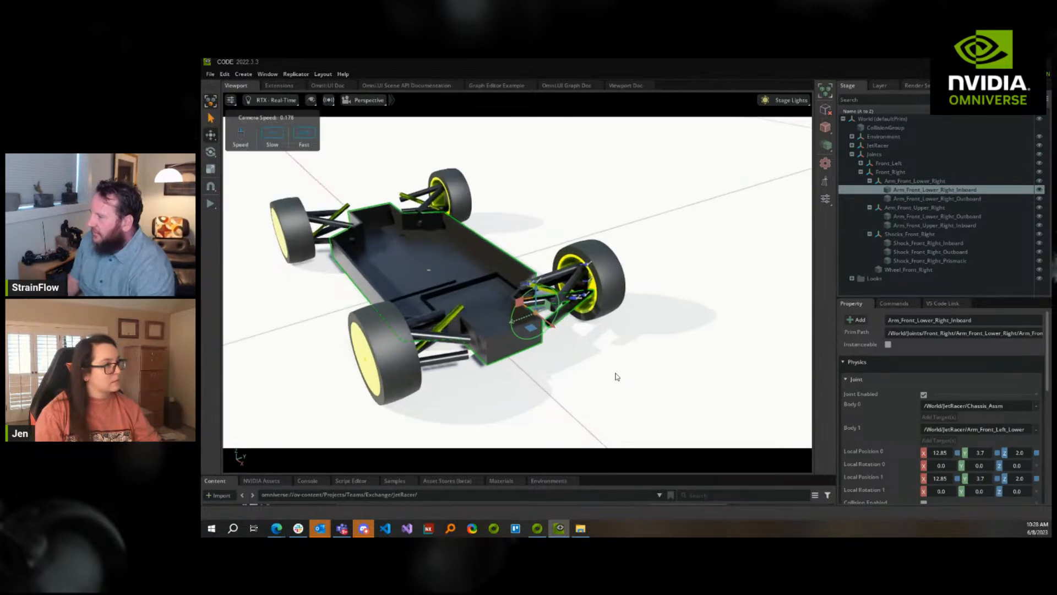
pyautogui.scroll(2, 617, 376)
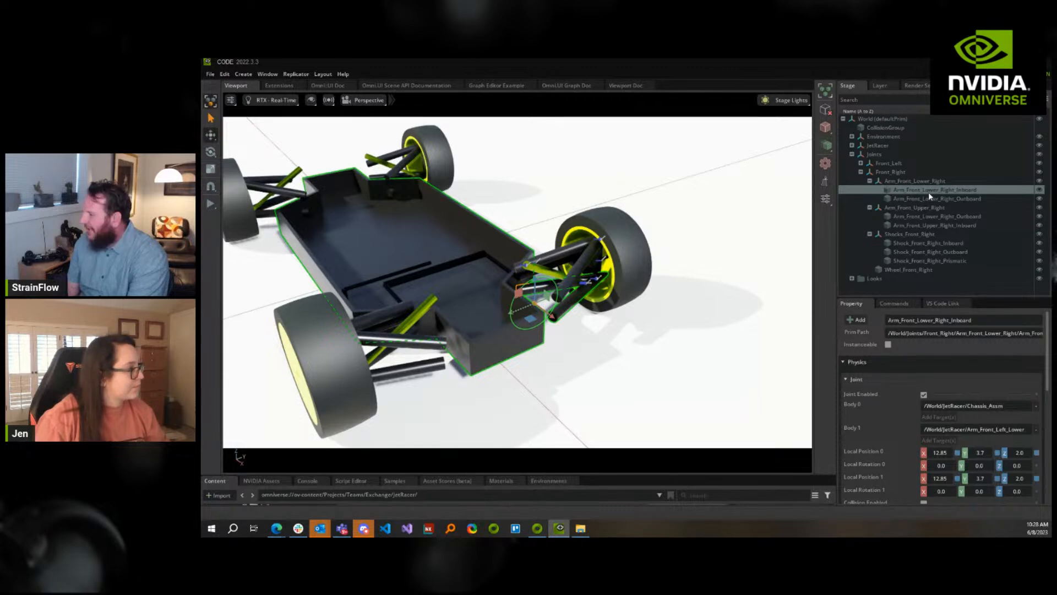
pyautogui.click(1038, 434)
pyautogui.click(931, 429)
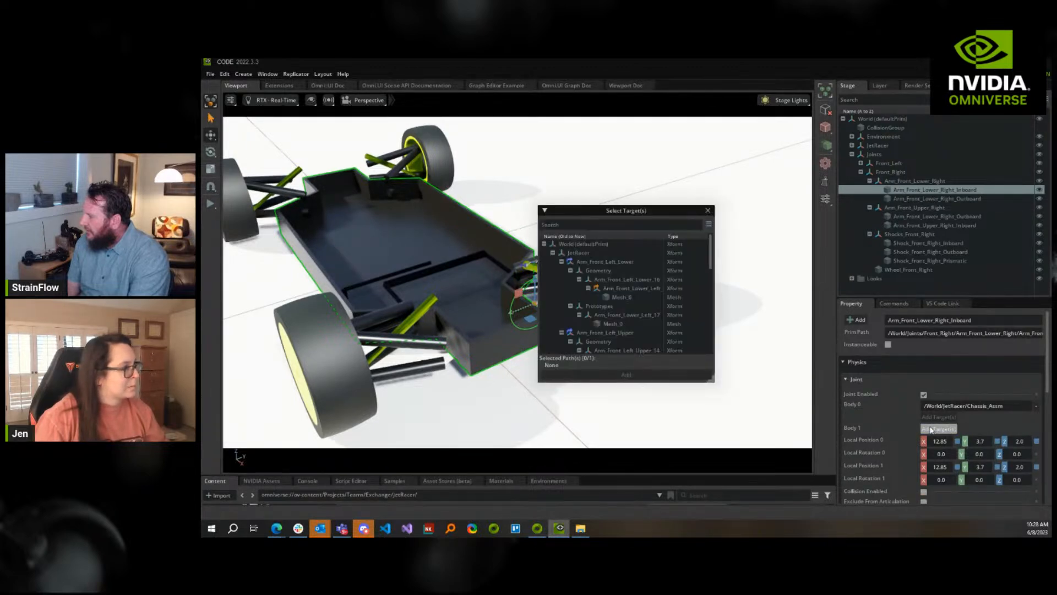
pyautogui.moveTo(714, 382); pyautogui.dragTo(813, 476)
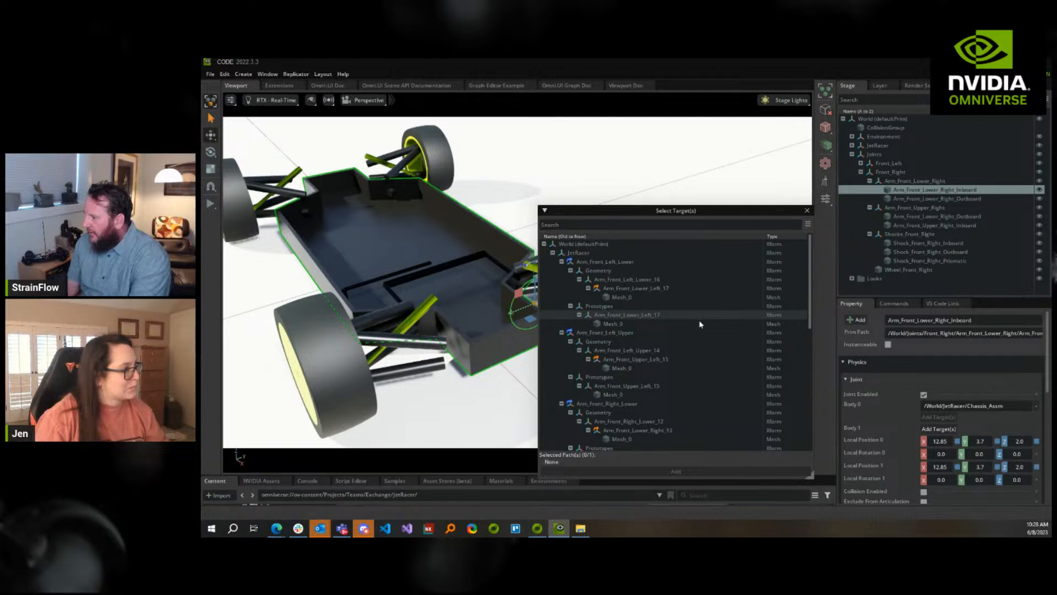
pyautogui.click(622, 404)
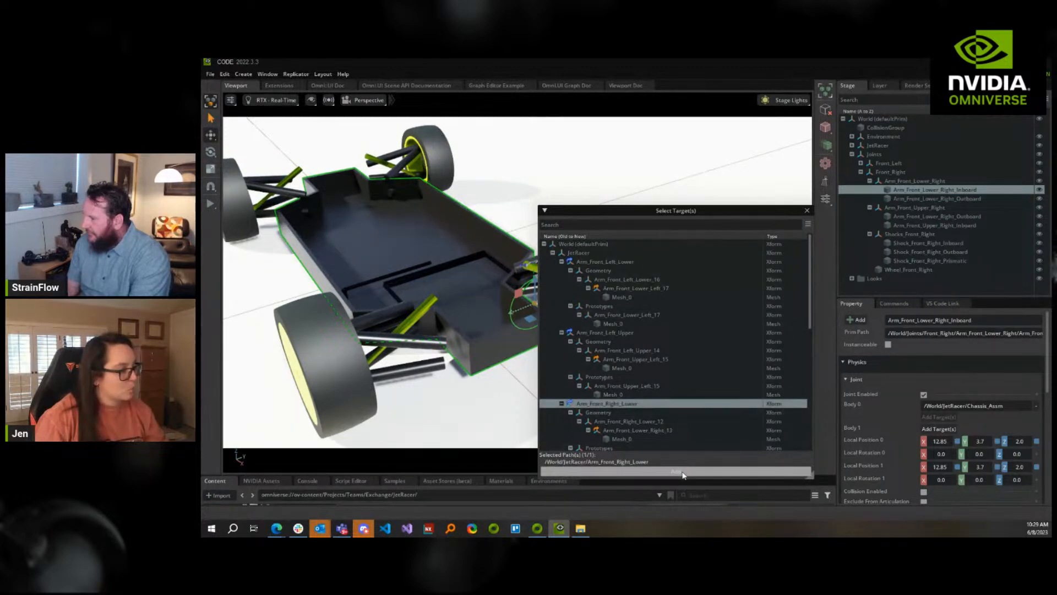
pyautogui.click(676, 471)
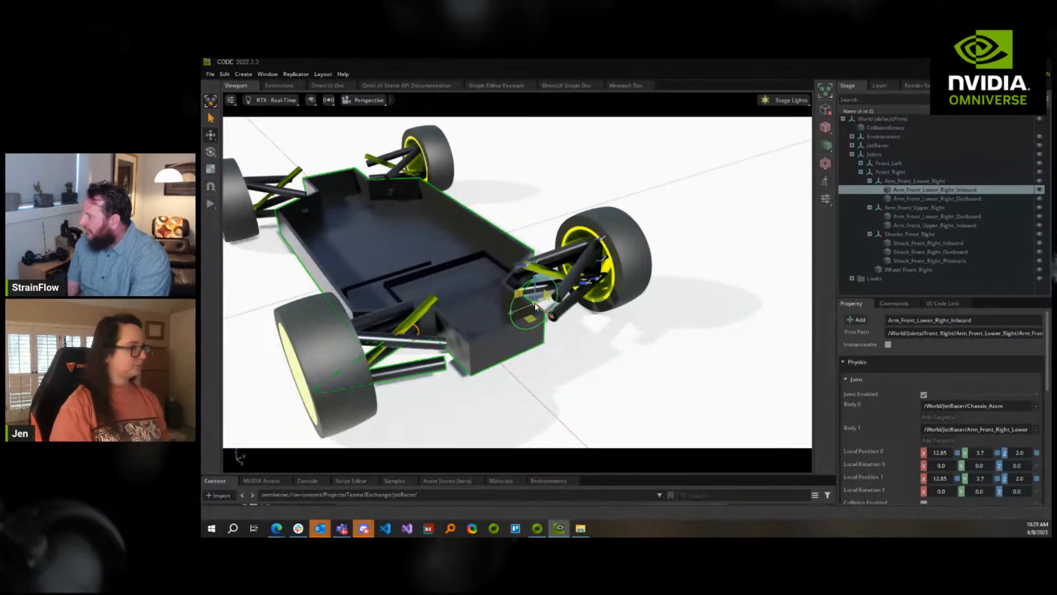
# Set the Y values of Local Position 0 and Local Position 1 on the Arm_Front_Lower_Right_Inboard joint to -3.7
pyautogui.moveTo(919, 297); pyautogui.dragTo(919, 217)
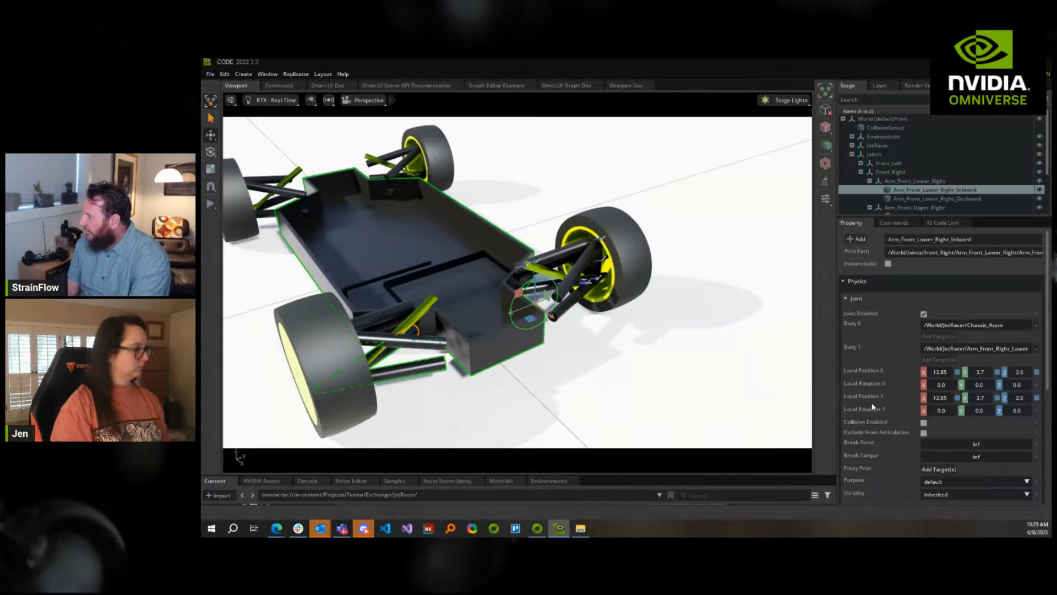
pyautogui.doubleClick(974, 373)
pyautogui.write('-')
pyautogui.doubleClick(976, 398)
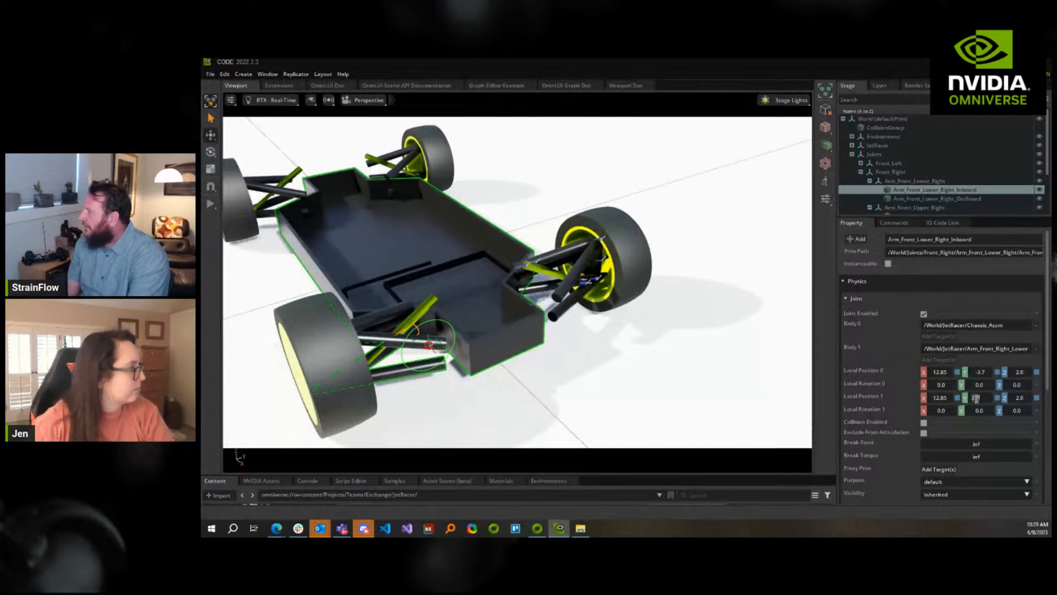
pyautogui.write('-')
pyautogui.press('Return')
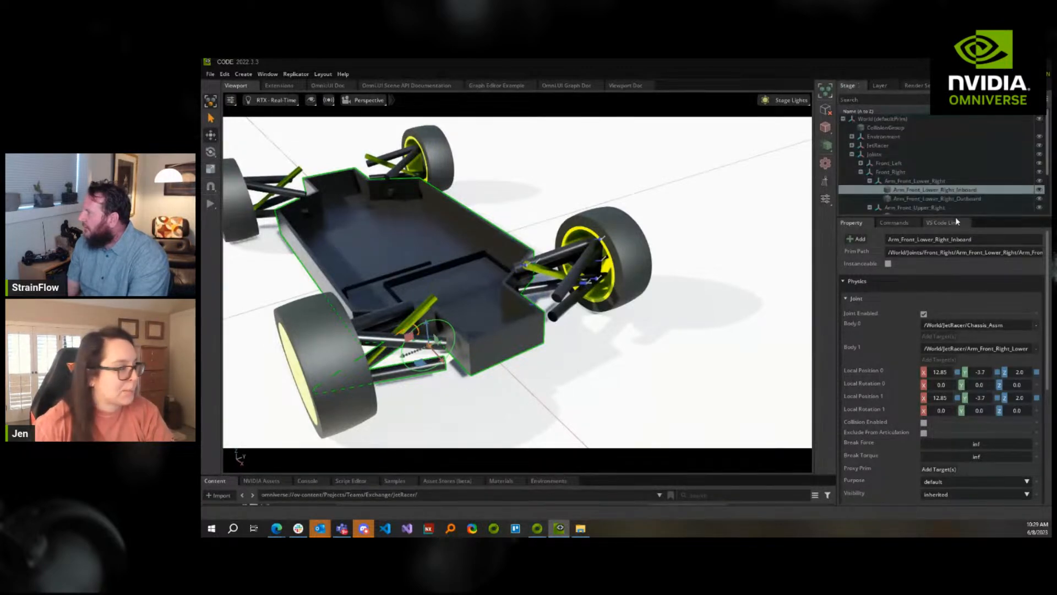
pyautogui.moveTo(940, 217); pyautogui.dragTo(940, 328)
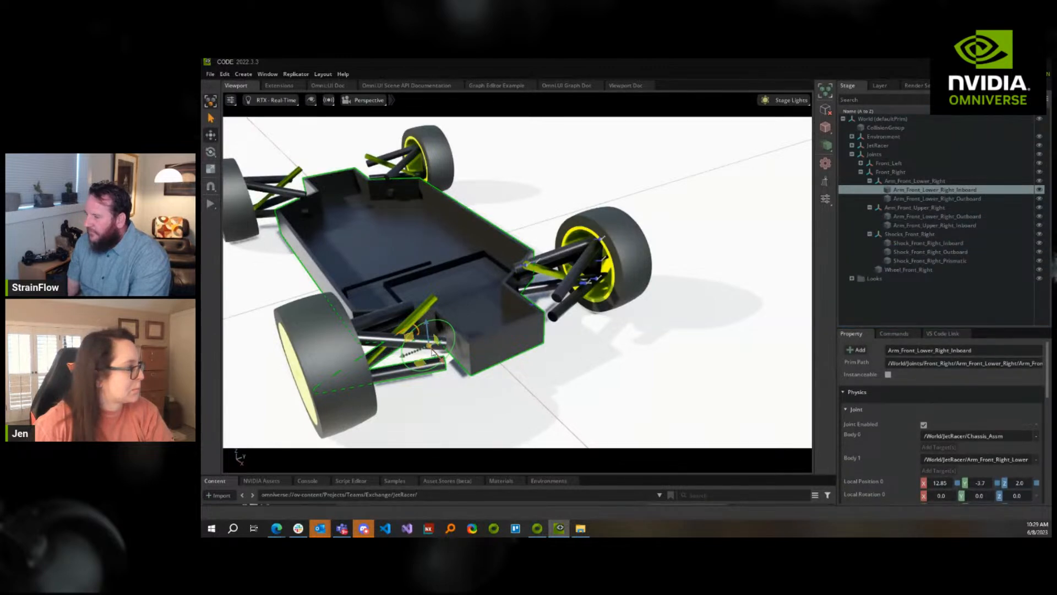
# Retarget Body 0 of the Arm_Front_Lower_Right_Outboard joint in the Arm_Front_Lower_Right group to /World/JetRacer/Arm_Front_Right_Lower
pyautogui.click(915, 197)
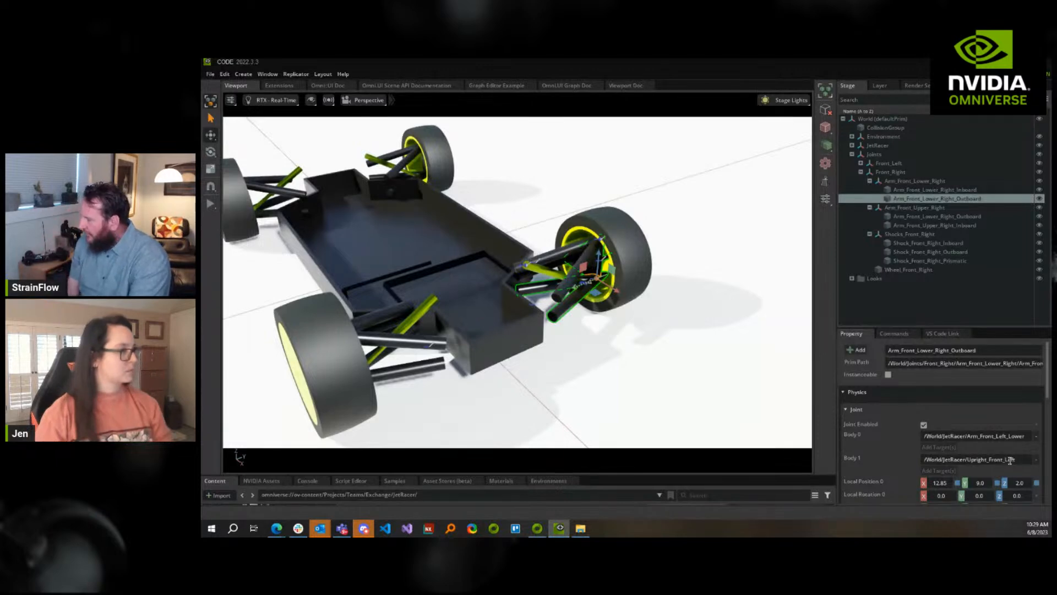
pyautogui.click(1035, 436)
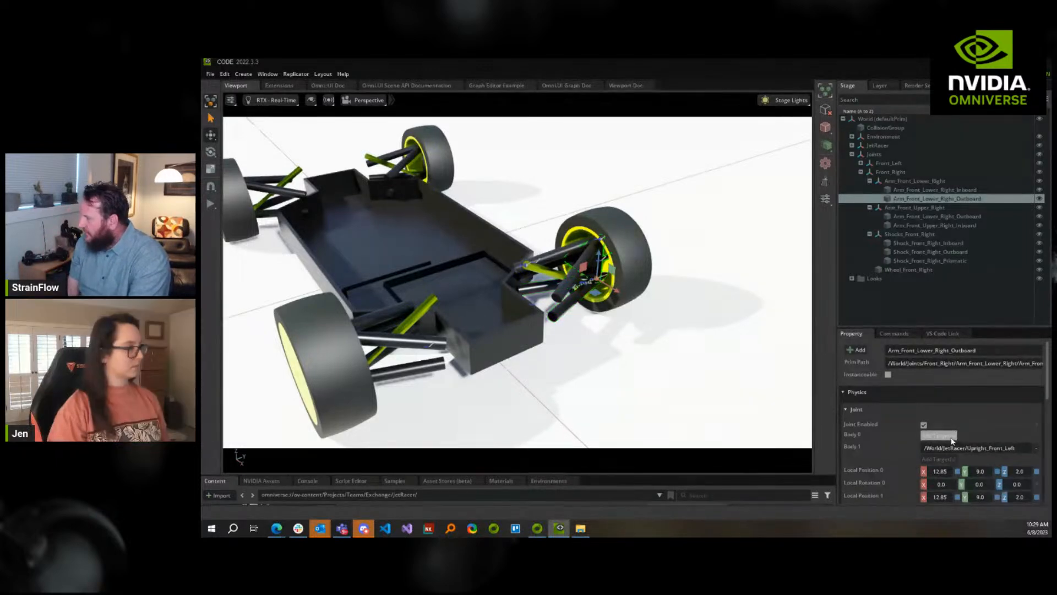
pyautogui.click(950, 439)
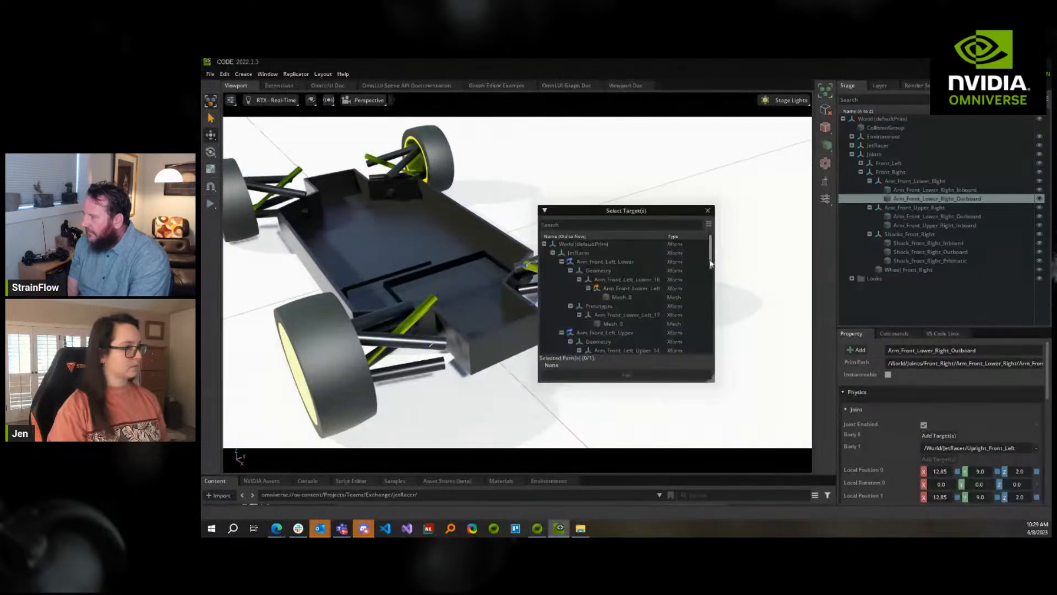
pyautogui.scroll(-4, 710, 263)
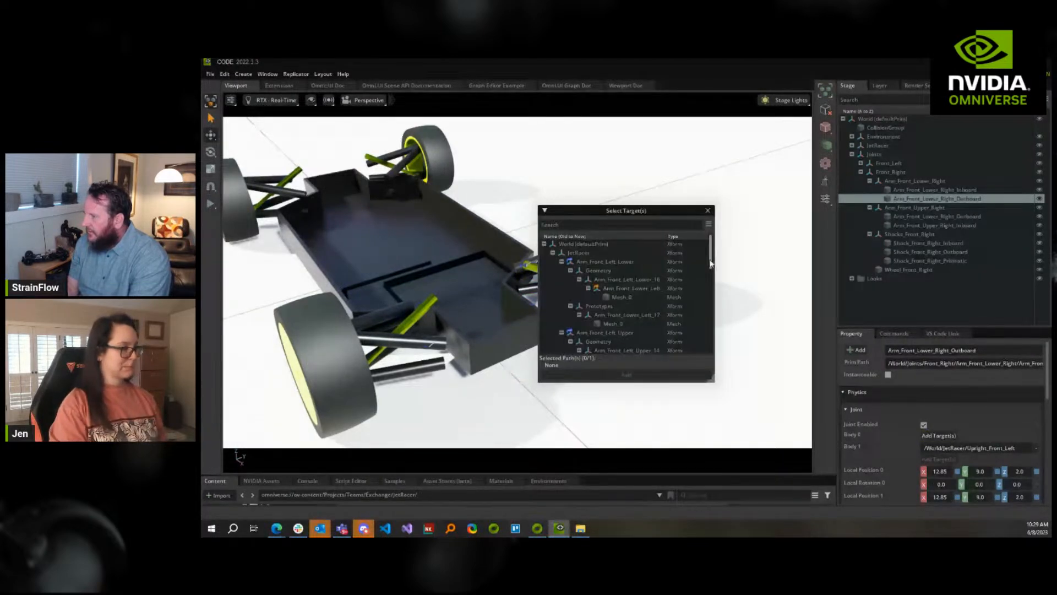
pyautogui.click(633, 298)
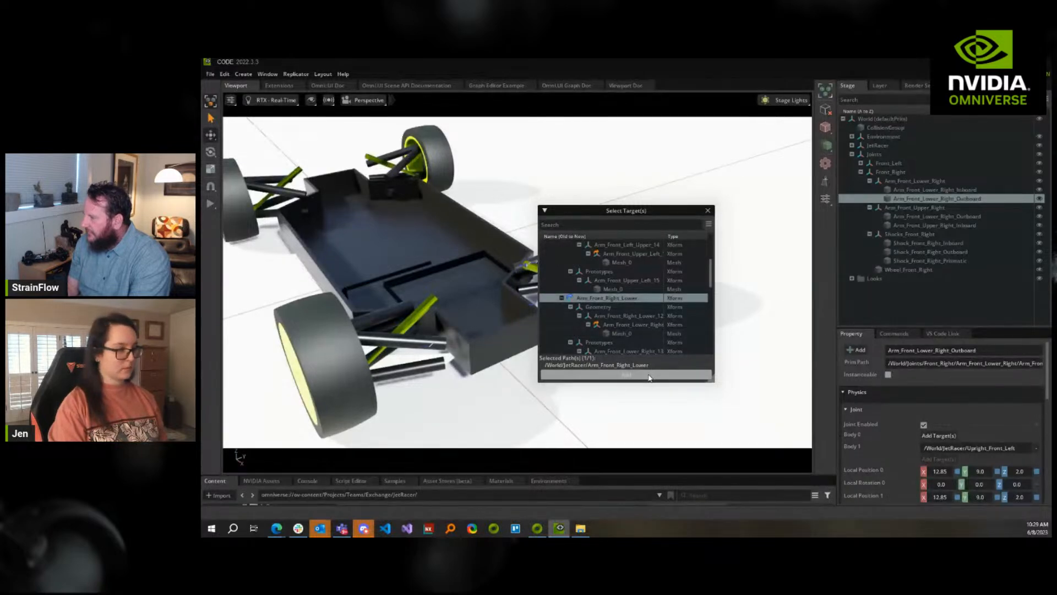
pyautogui.click(626, 374)
# Replace the Body 1 target of the lower-right outboard joint with /World/JetRacer/Upright_Front_Right
pyautogui.click(1036, 460)
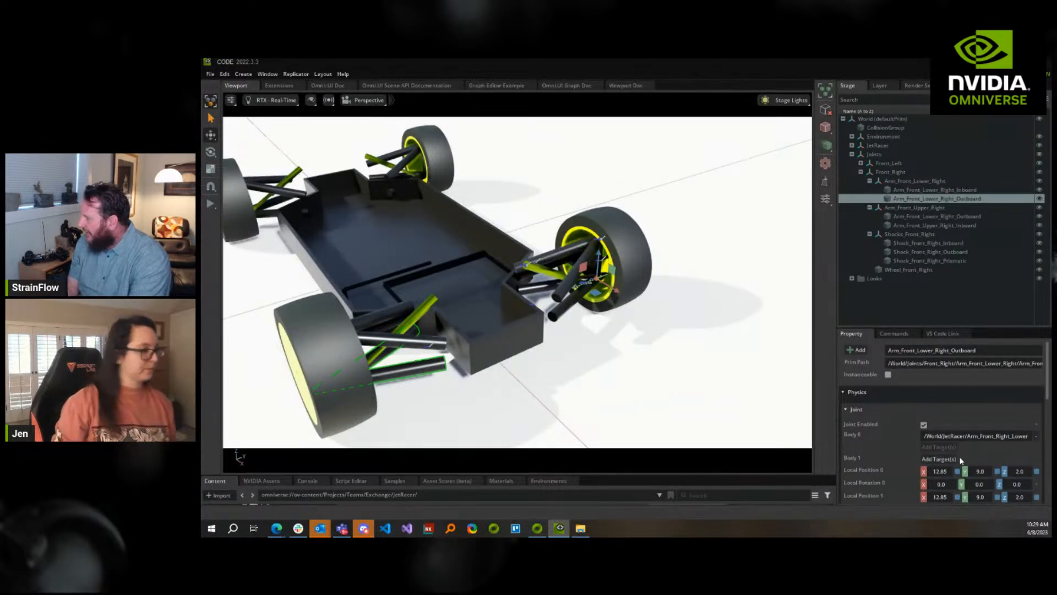
pyautogui.click(939, 459)
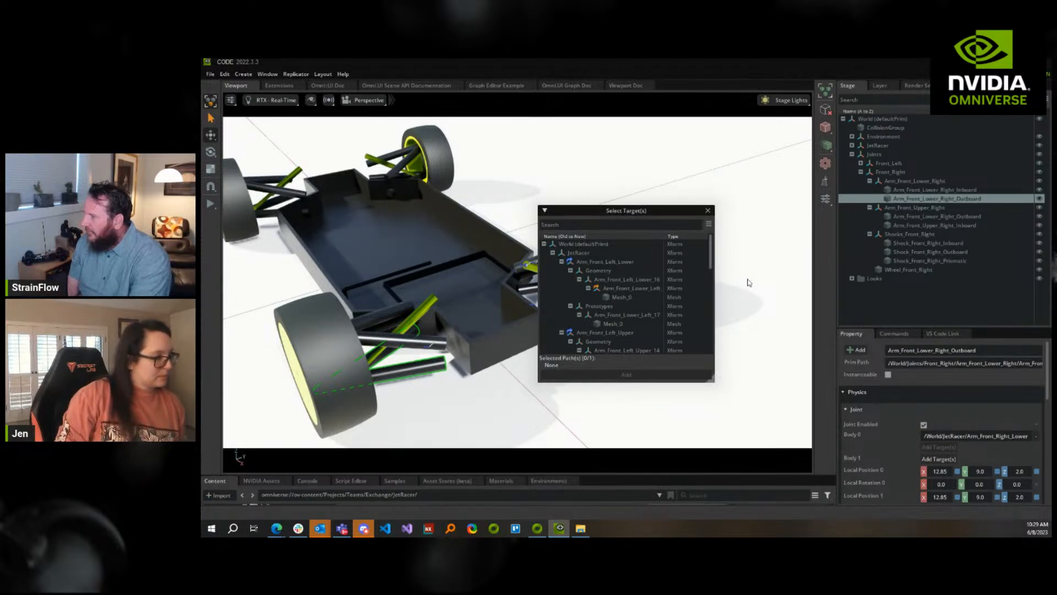
pyautogui.scroll(-15, 706, 342)
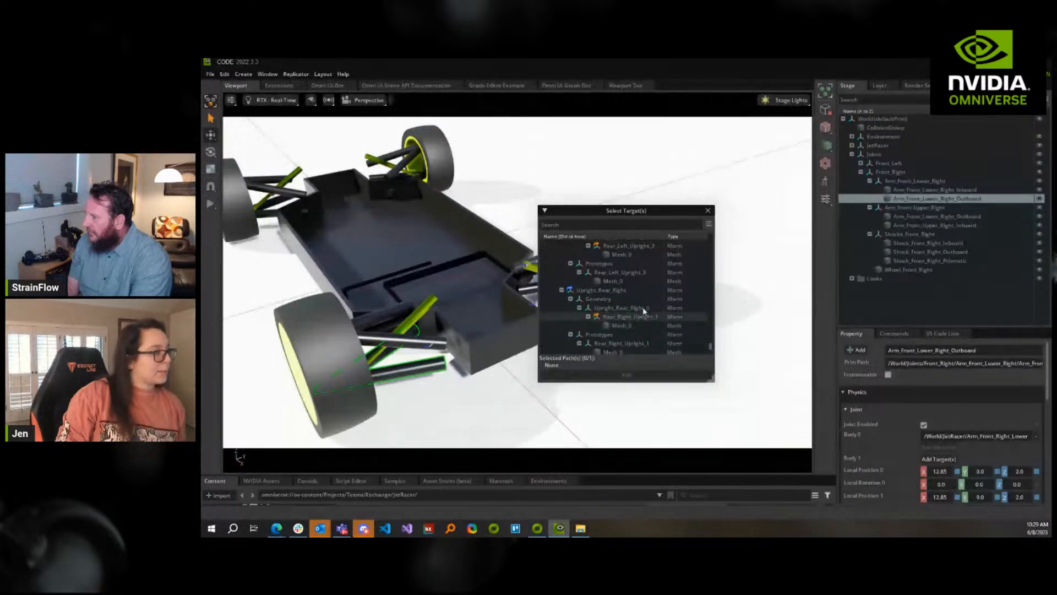
pyautogui.scroll(3, 643, 302)
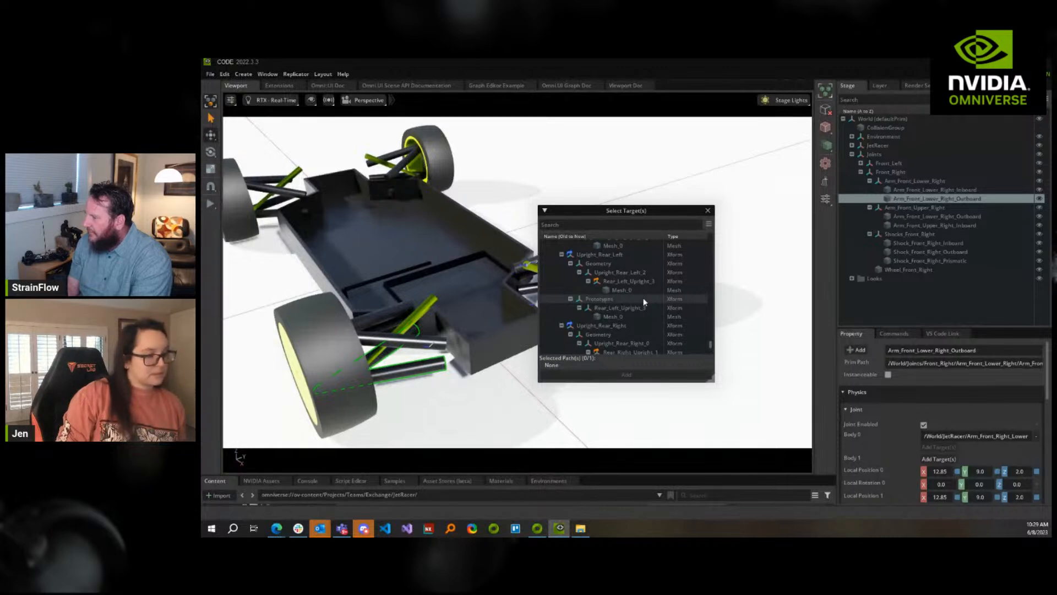
pyautogui.click(626, 375)
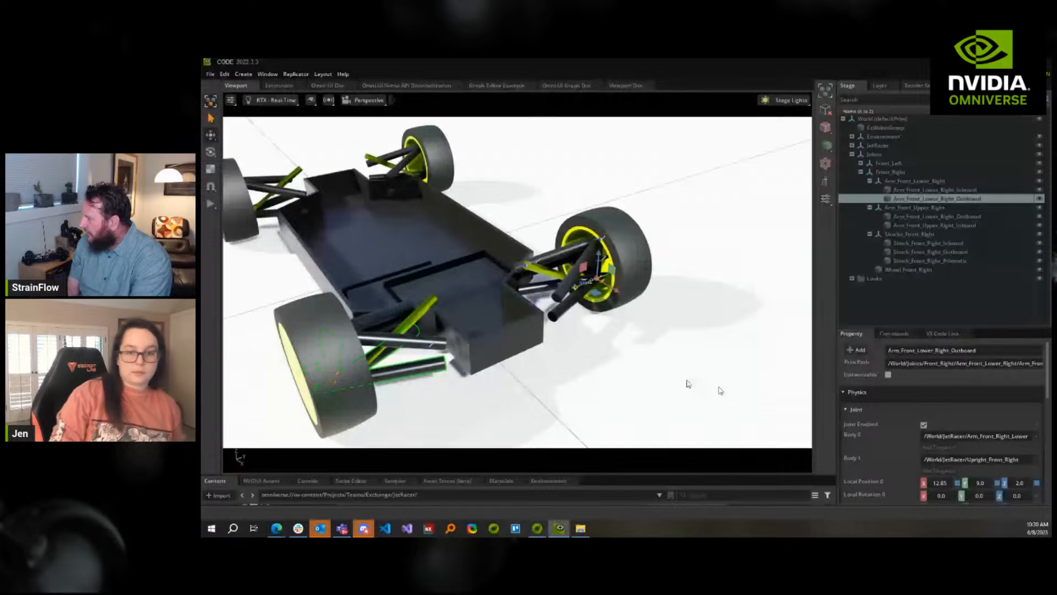
# Set the Y values of Local Position 0 and Local Position 1 on the lower-right outboard joint to -9.0
pyautogui.scroll(-2, 964, 457)
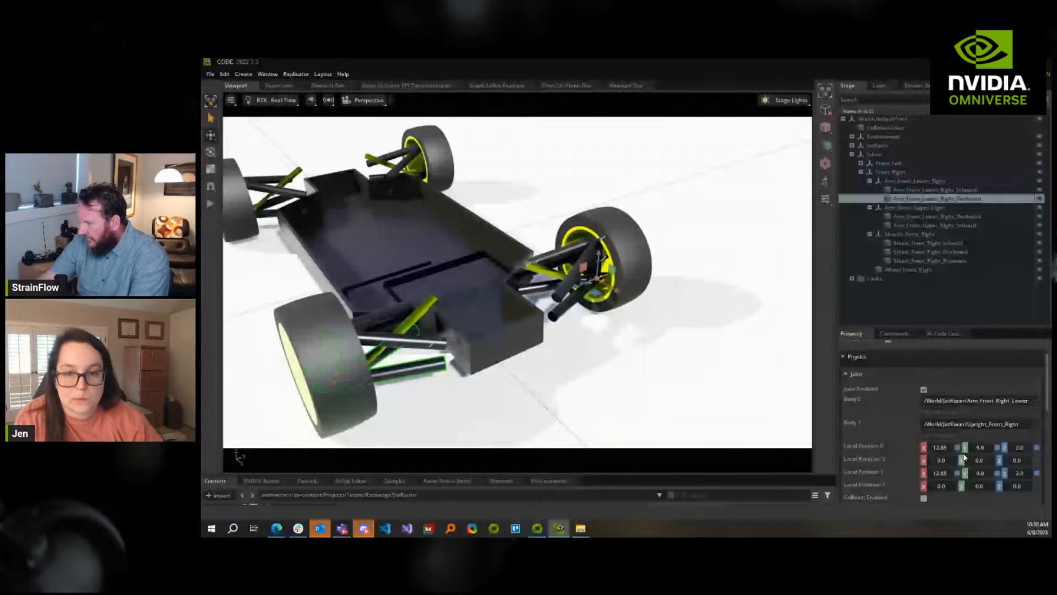
pyautogui.doubleClick(980, 447)
pyautogui.press('Home')
pyautogui.write('-')
pyautogui.doubleClick(983, 472)
pyautogui.press('Home')
pyautogui.write('-')
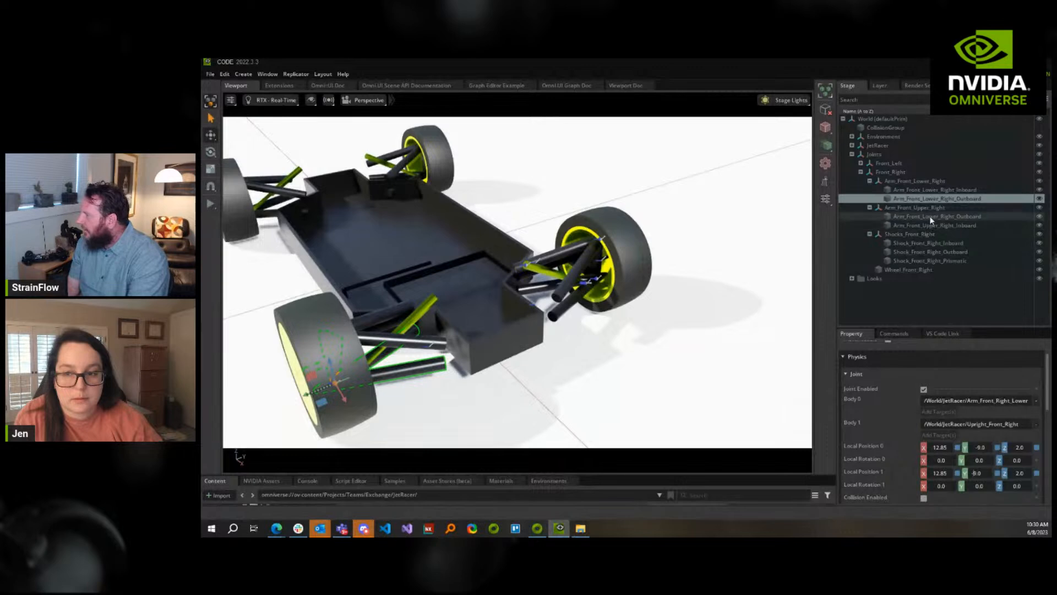
# Rename the misnamed outboard joint in the Arm_Front_Upper_Right group as Arm_Front_Upper_Right_Outboard
pyautogui.click(929, 216)
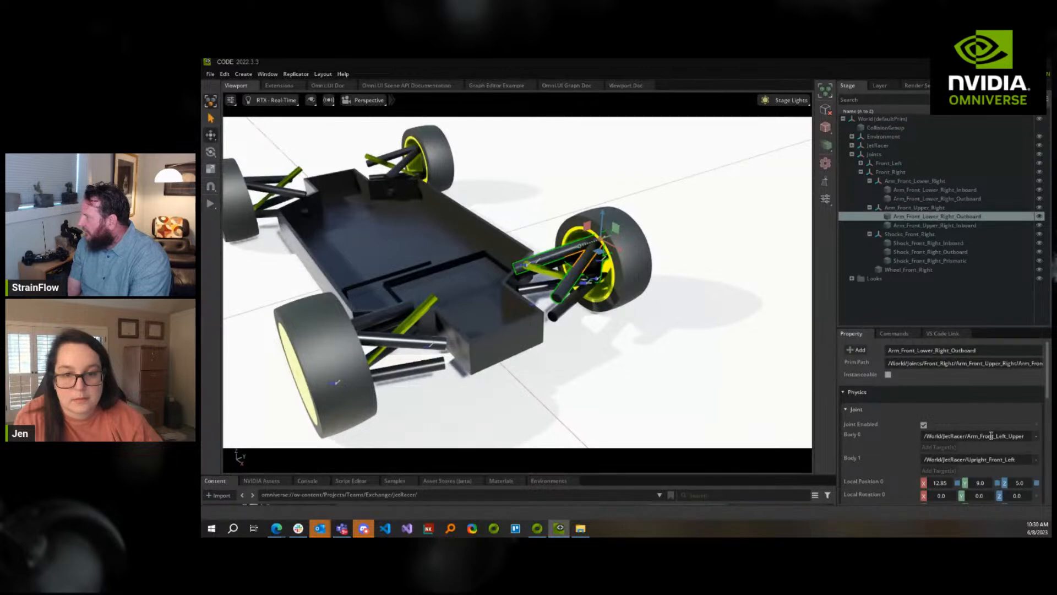
pyautogui.rightClick(934, 218)
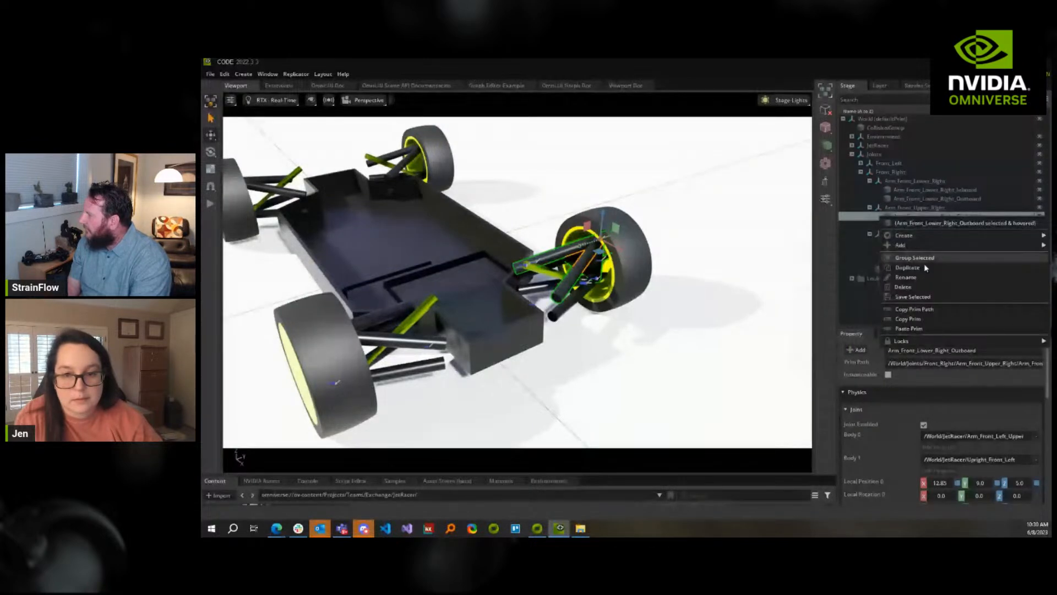
pyautogui.click(906, 276)
pyautogui.press('BackSpace')
pyautogui.press('BackSpace')
pyautogui.press('BackSpace')
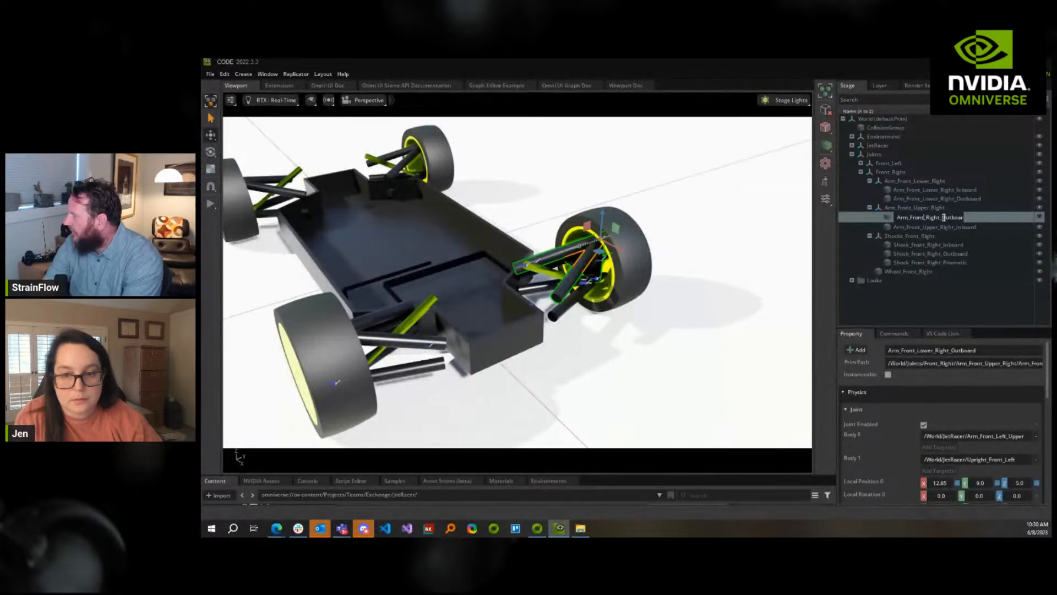
pyautogui.write('_Upper_')
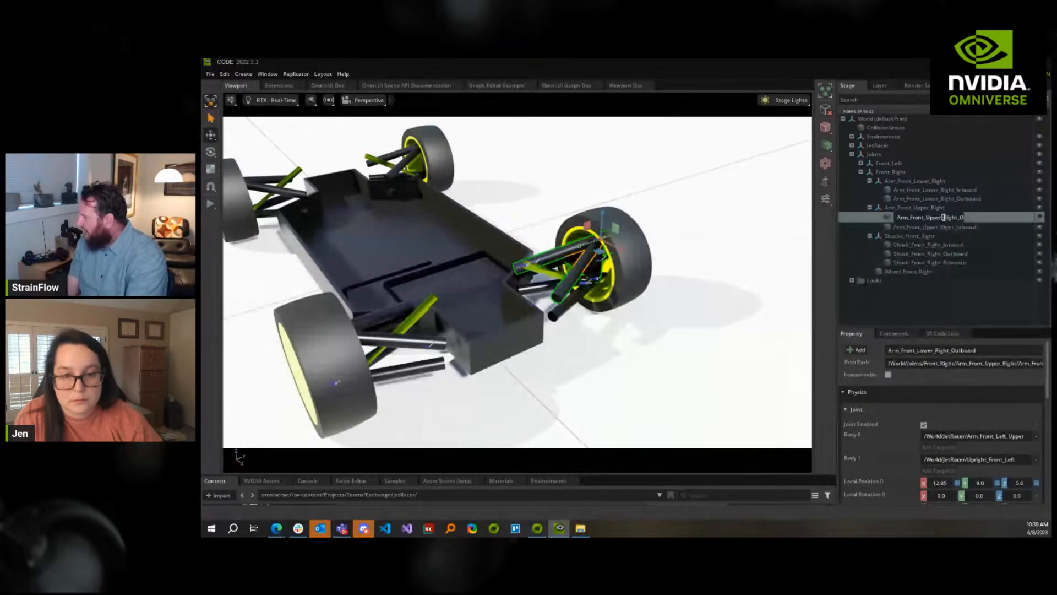
pyautogui.press('Return')
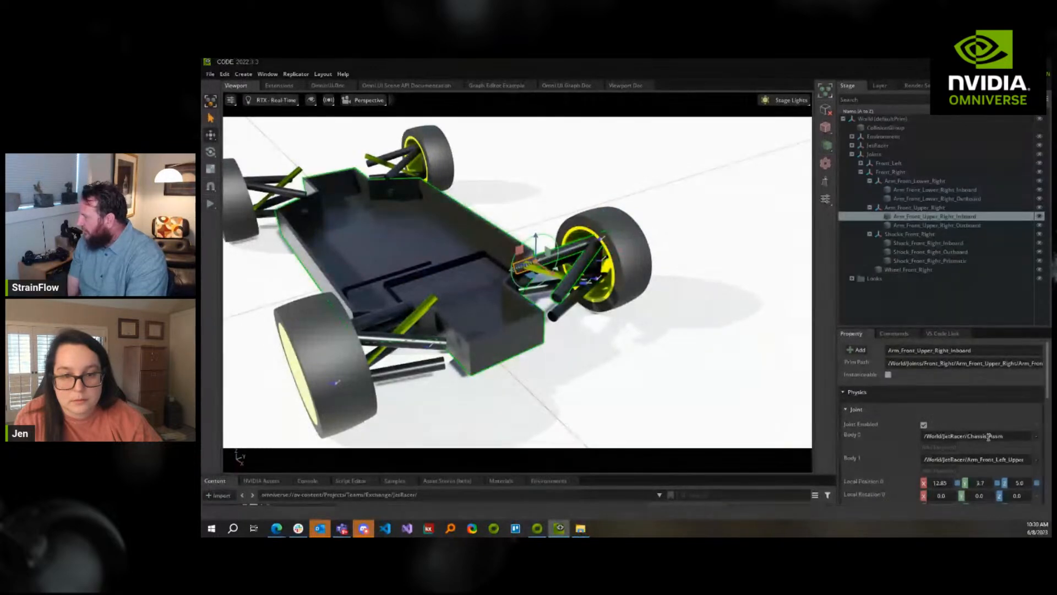
# Replace the Body 1 target of the Arm_Front_Upper_Right_Inboard joint with /World/JetRacer/Arm_Front_Right_Upper
pyautogui.click(1035, 459)
pyautogui.click(932, 459)
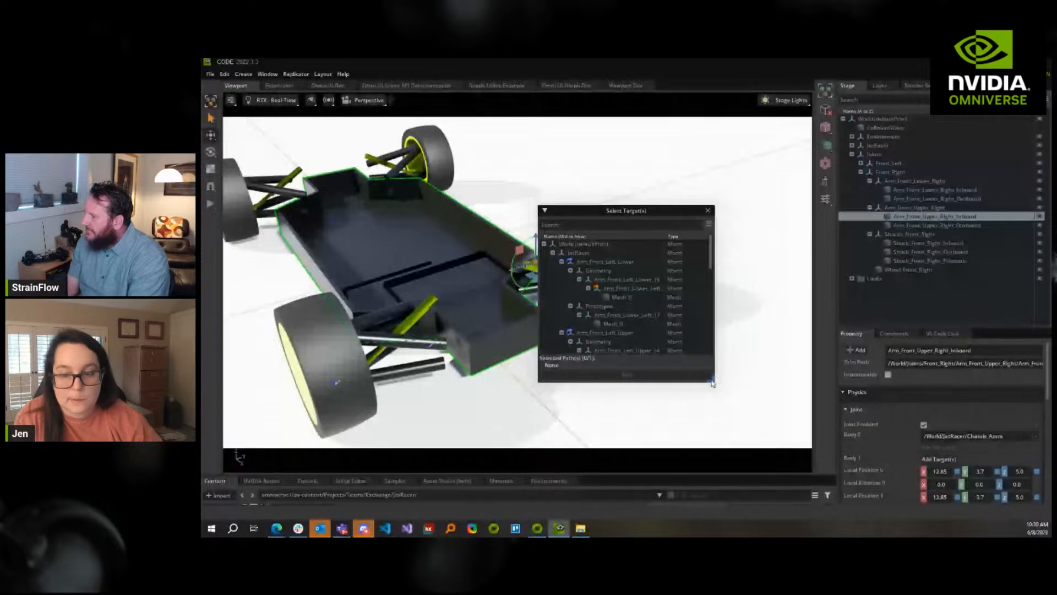
pyautogui.moveTo(712, 380); pyautogui.dragTo(790, 495)
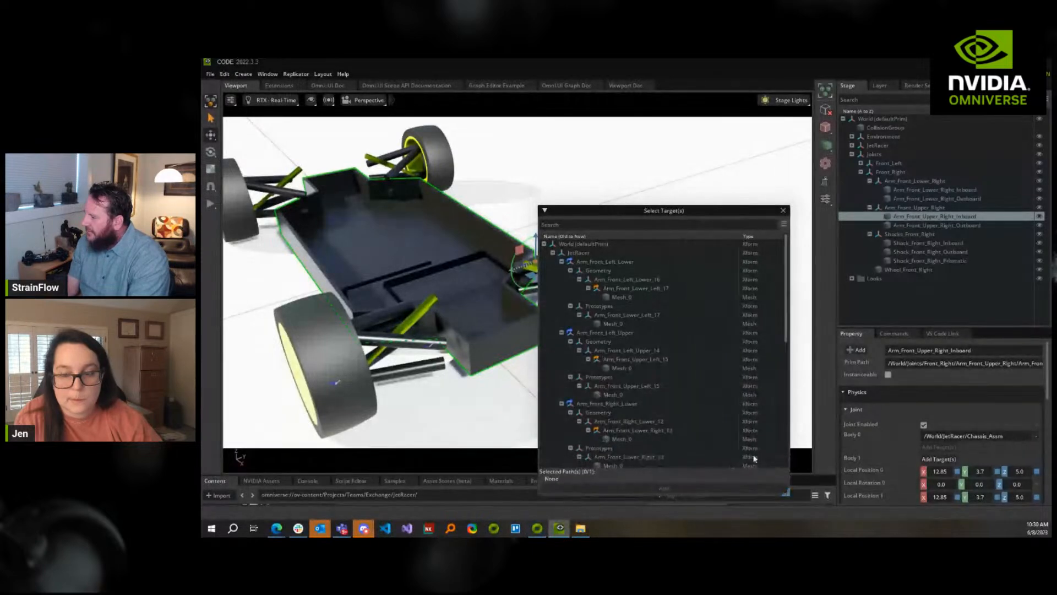
pyautogui.click(619, 334)
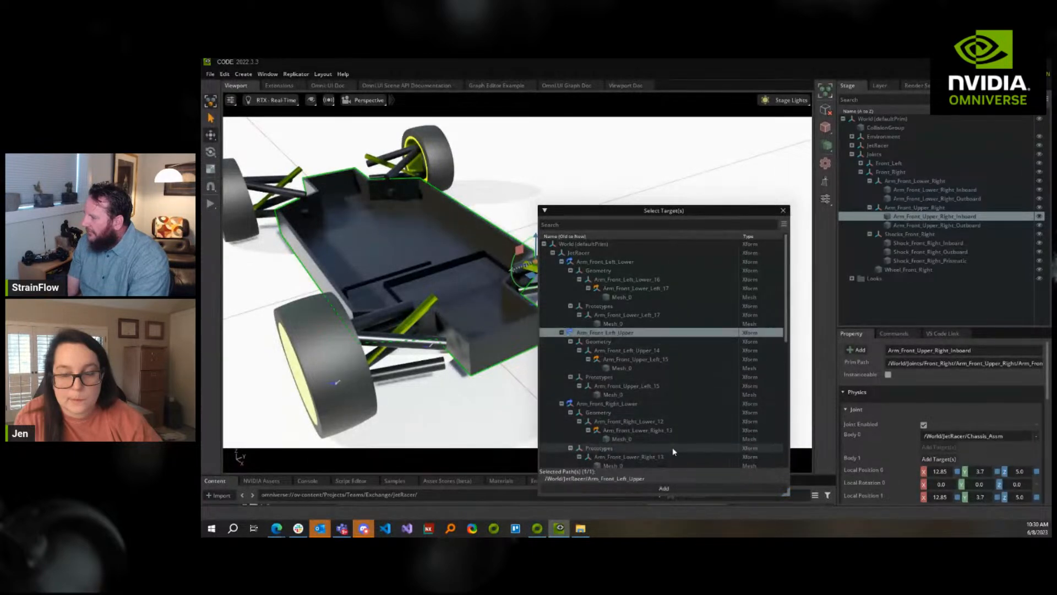
pyautogui.click(673, 489)
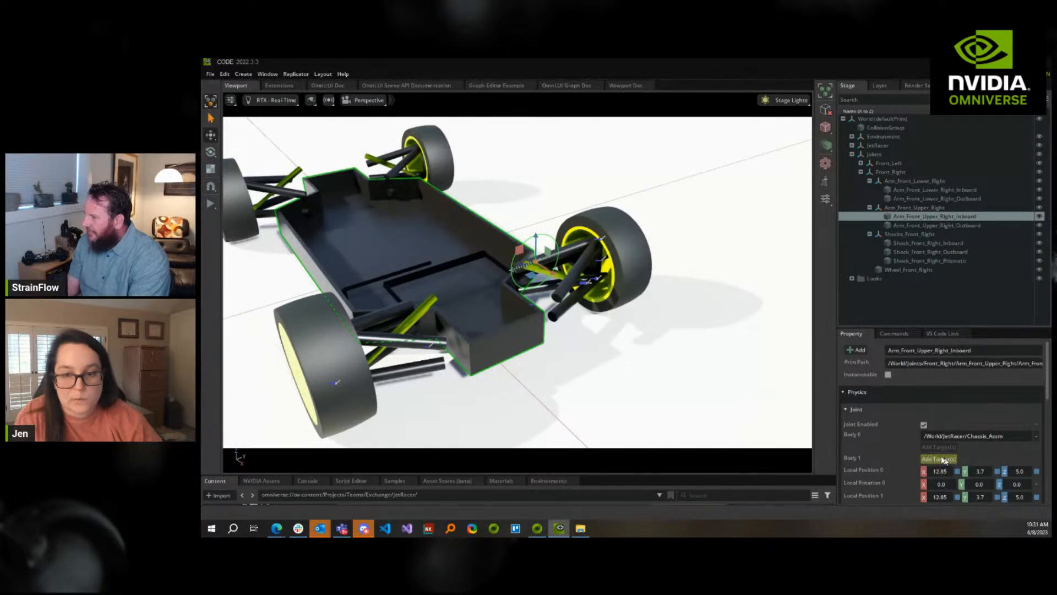
pyautogui.click(943, 460)
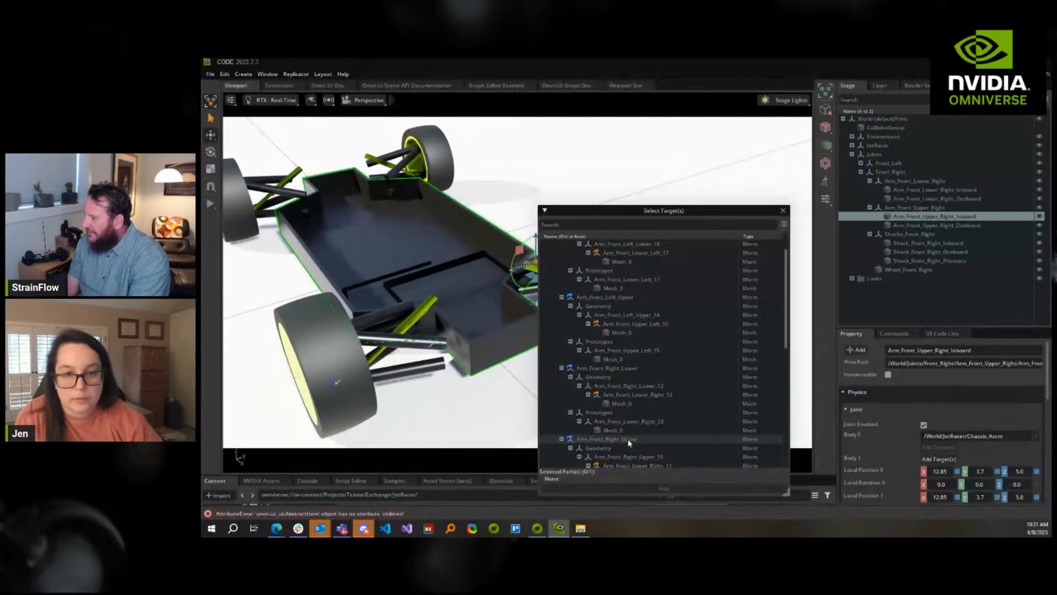
pyautogui.click(628, 438)
pyautogui.click(669, 490)
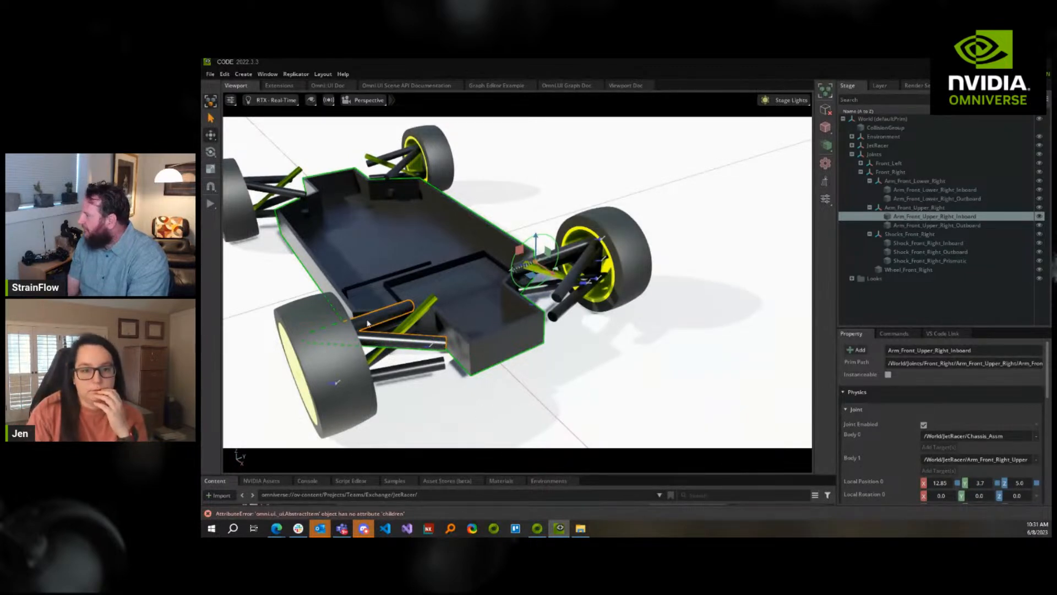
# Replace the Body 0 target of the Arm_Front_Upper_Right_Outboard joint with /World/JetRacer/Arm_Front_Right_Upper
pyautogui.click(937, 225)
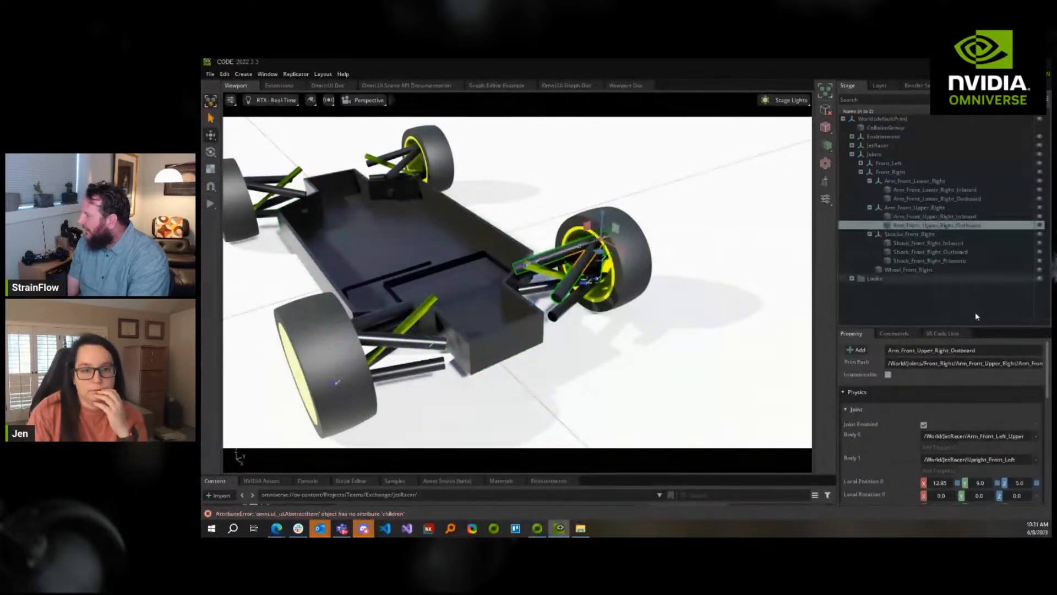
pyautogui.click(1038, 436)
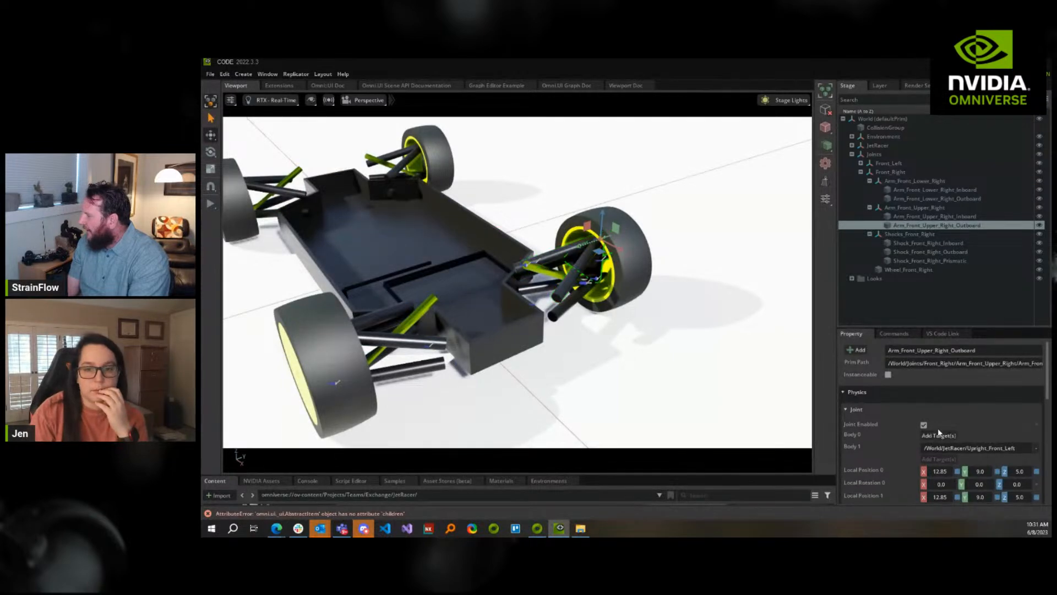
pyautogui.click(937, 436)
pyautogui.moveTo(714, 381); pyautogui.dragTo(774, 495)
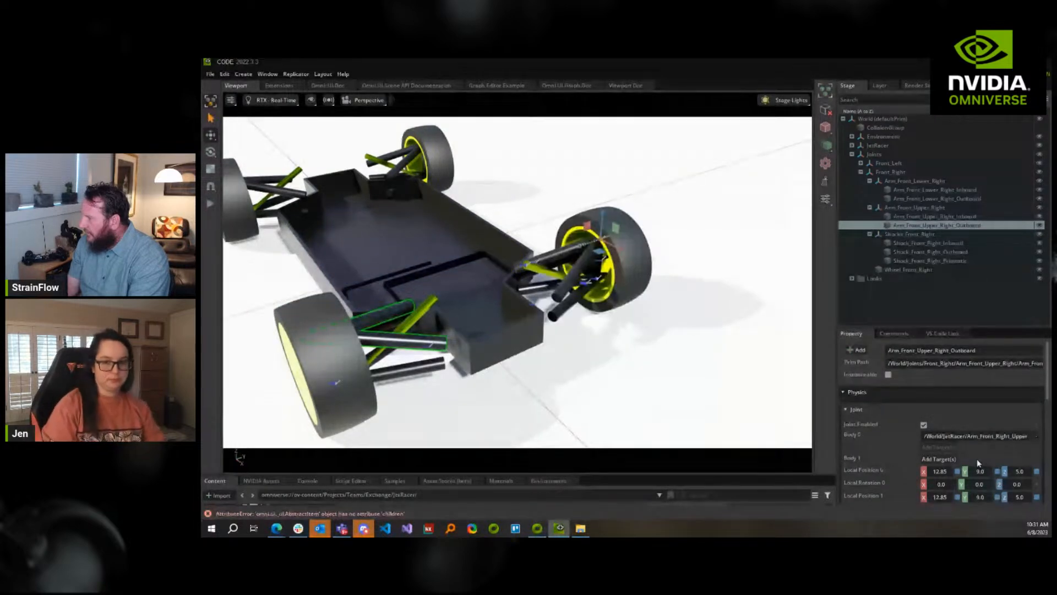
# Assign /World/JetRacer/Upright_Front_Right as the Body 1 target of the Arm_Front_Upper_Right_Outboard joint
pyautogui.click(977, 461)
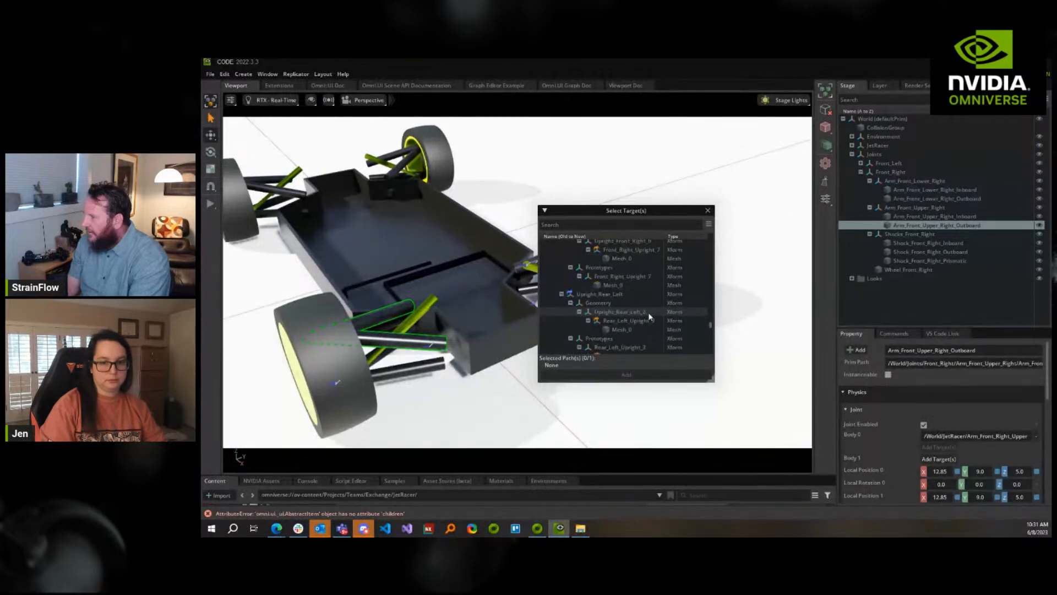
pyautogui.scroll(3, 643, 299)
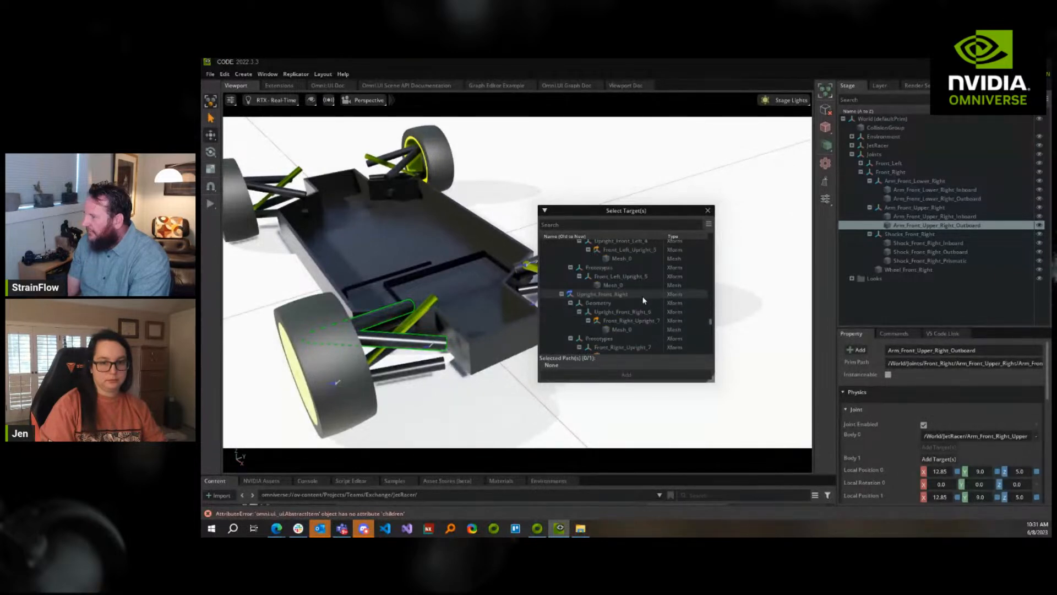
pyautogui.click(609, 296)
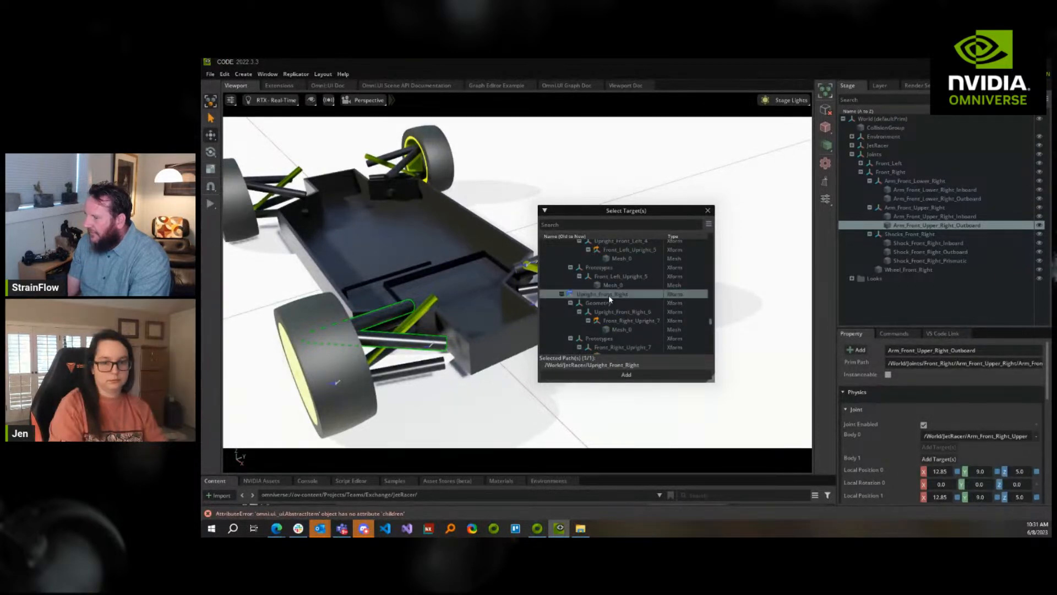
pyautogui.click(649, 376)
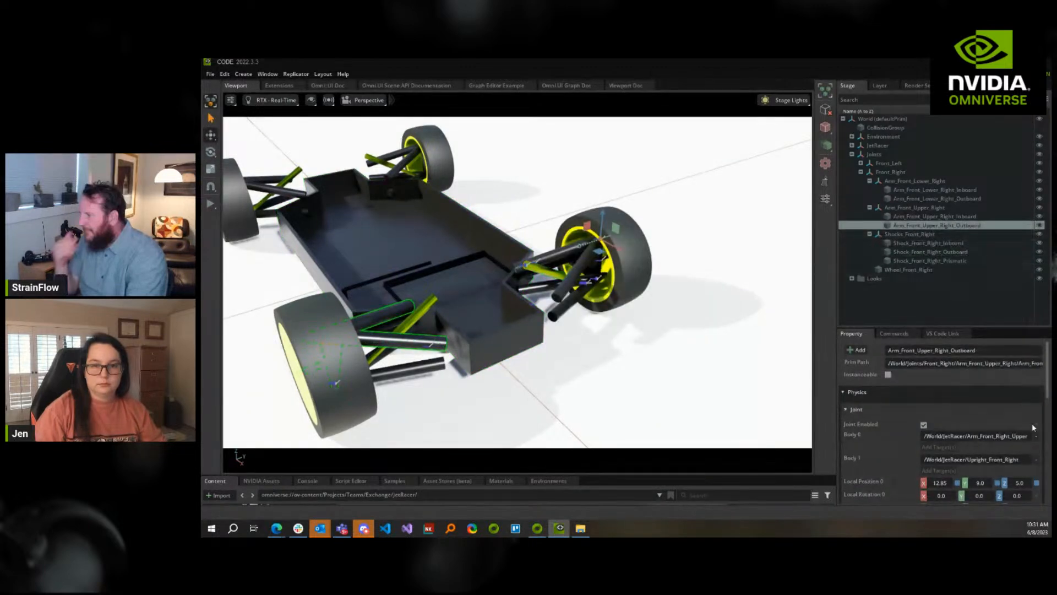
# Set the Y value of Local Position 0 on the Arm_Front_Upper_Right_Outboard joint to -9.0
pyautogui.doubleClick(974, 486)
pyautogui.write('-')
pyautogui.scroll(-2, 979, 468)
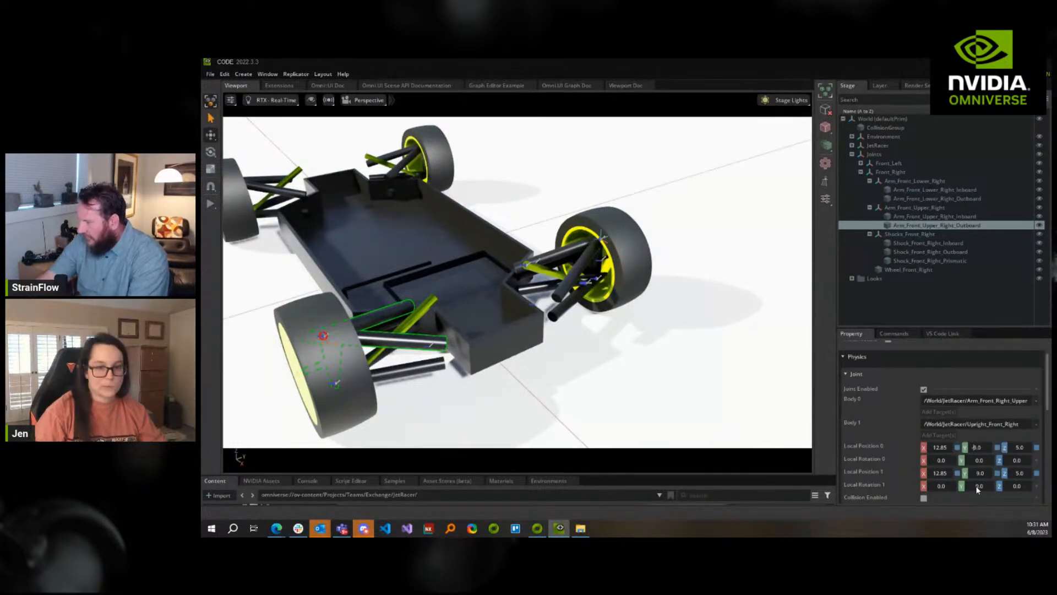
# Retarget Body 1 of the Shock_Front_Right_Inboard joint to /World/JetRacer/Shock_Front_Right_Upper and set the Y values of Local Position 0 and 1 to -3.0
pyautogui.click(968, 243)
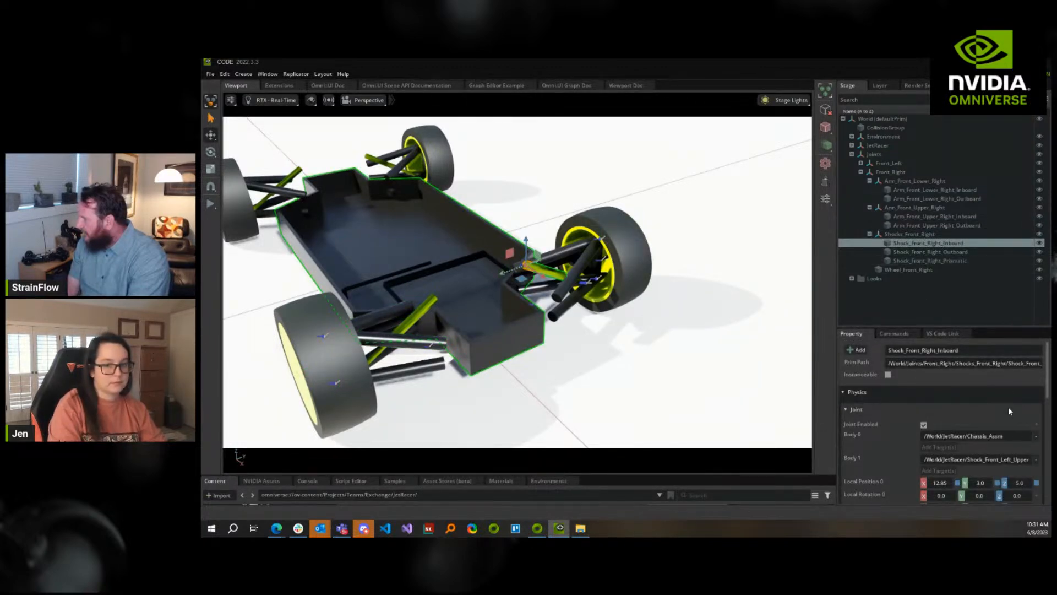
pyautogui.click(1037, 463)
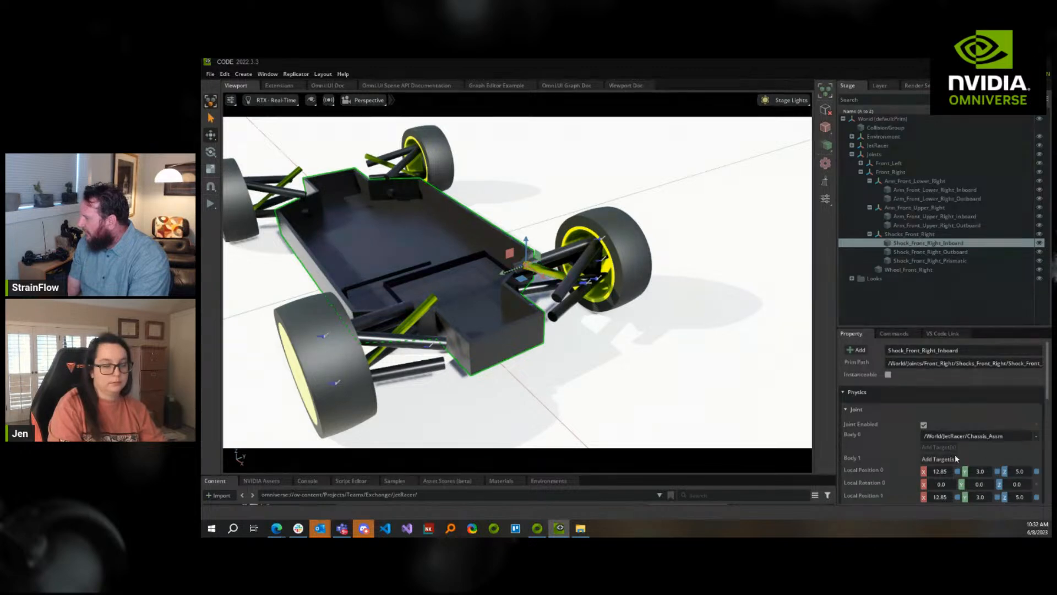
pyautogui.click(939, 459)
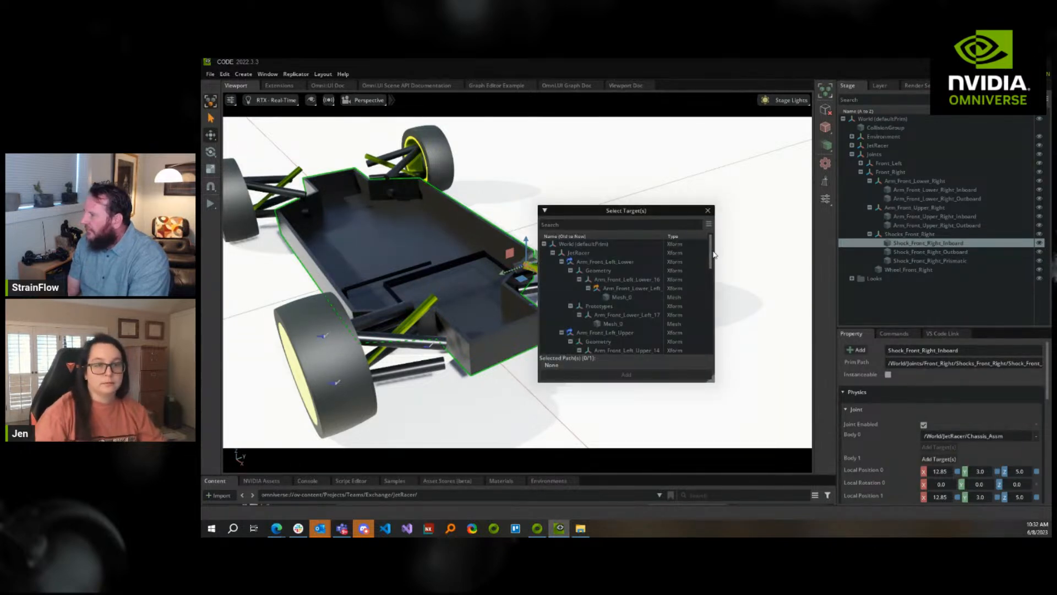
pyautogui.moveTo(714, 381); pyautogui.dragTo(755, 502)
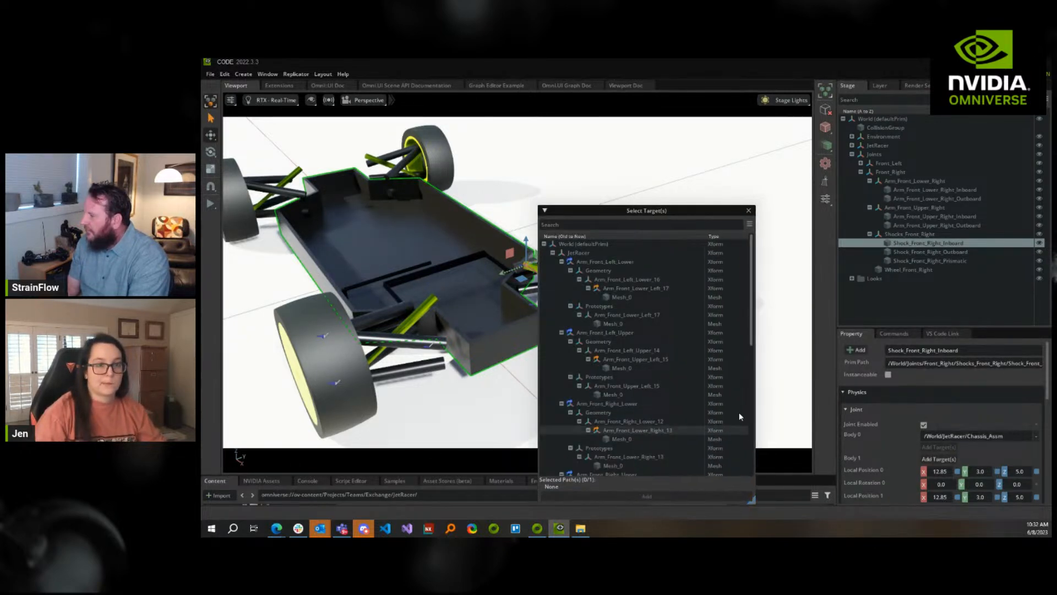
pyautogui.scroll(-1, 752, 350)
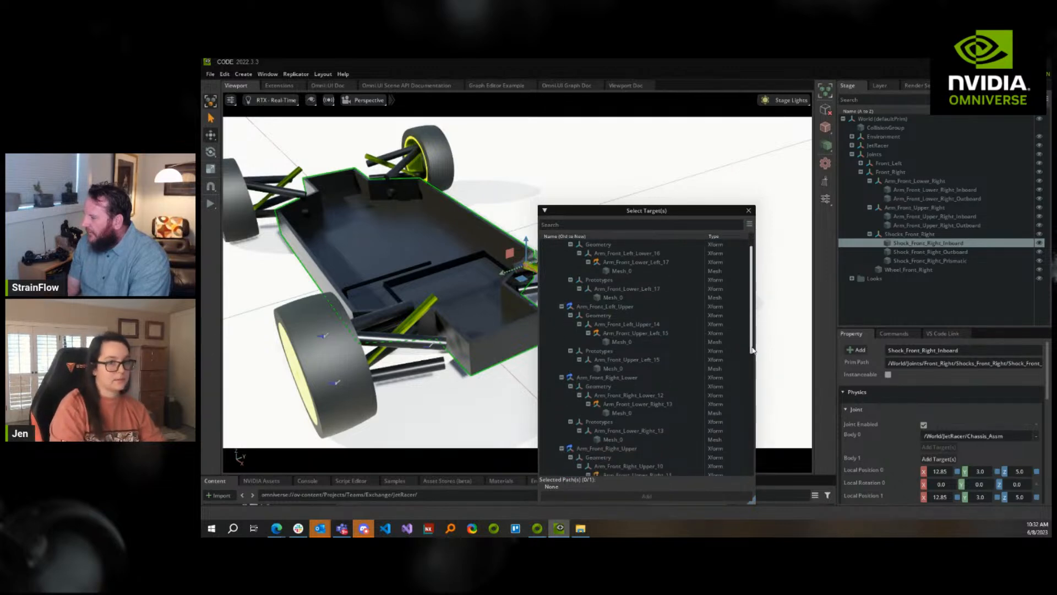
pyautogui.moveTo(752, 349); pyautogui.dragTo(632, 439)
pyautogui.scroll(-2, 634, 441)
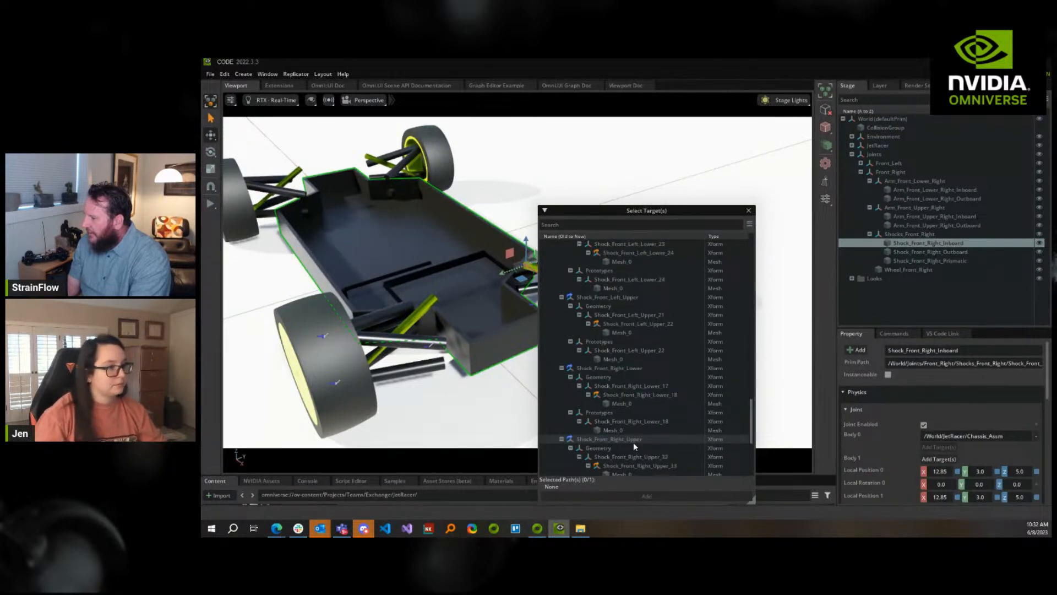
pyautogui.doubleClick(633, 439)
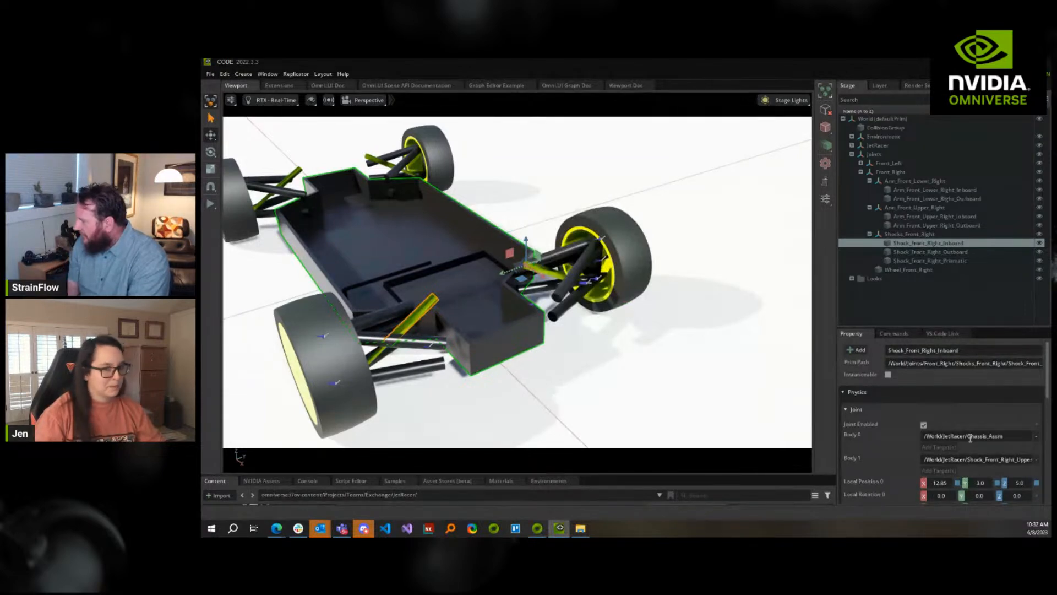
pyautogui.scroll(-2, 972, 457)
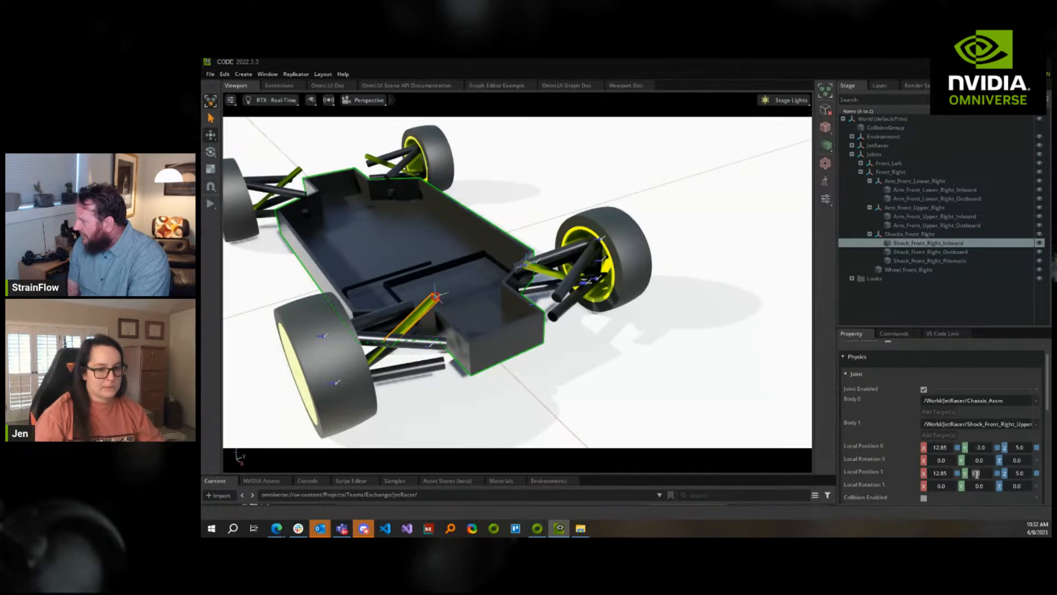
pyautogui.write('-')
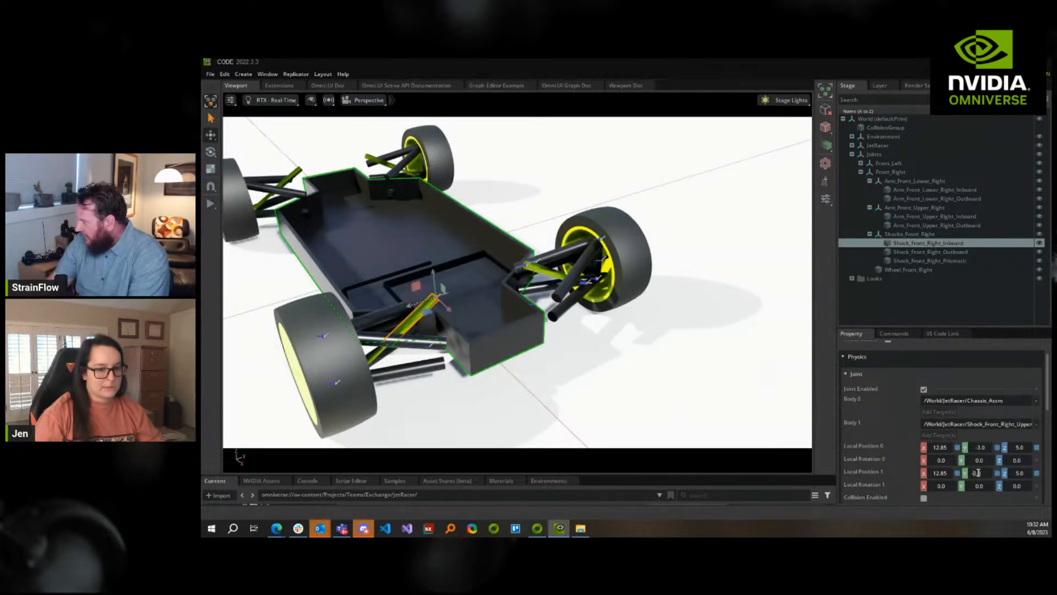
# Replace the Body 0 target of the Shock_Front_Right_Outboard joint with /World/JetRacer/Arm_Front_Right_Lower
pyautogui.click(948, 251)
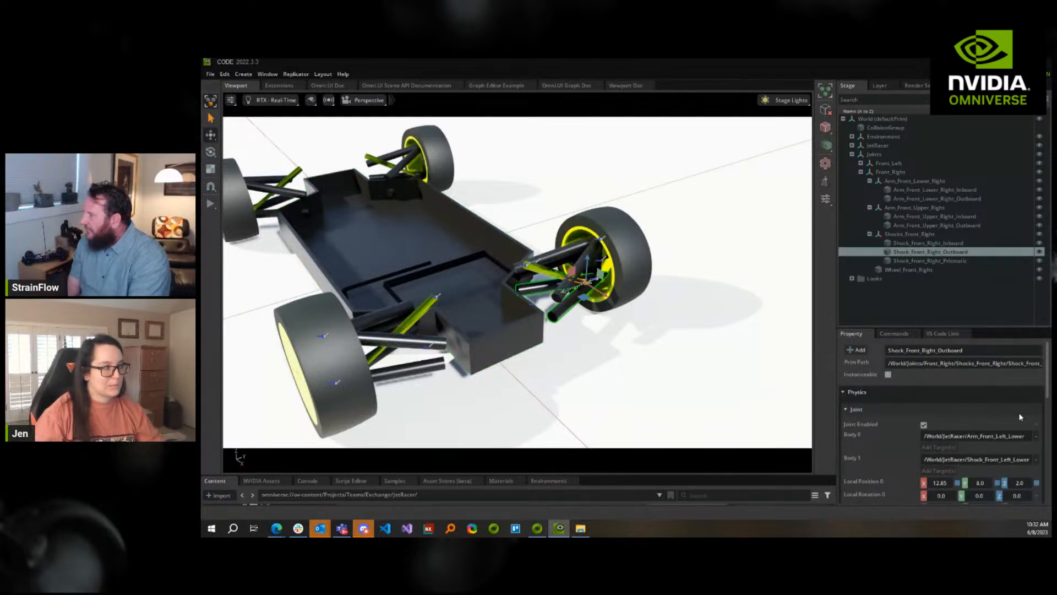
pyautogui.click(922, 252)
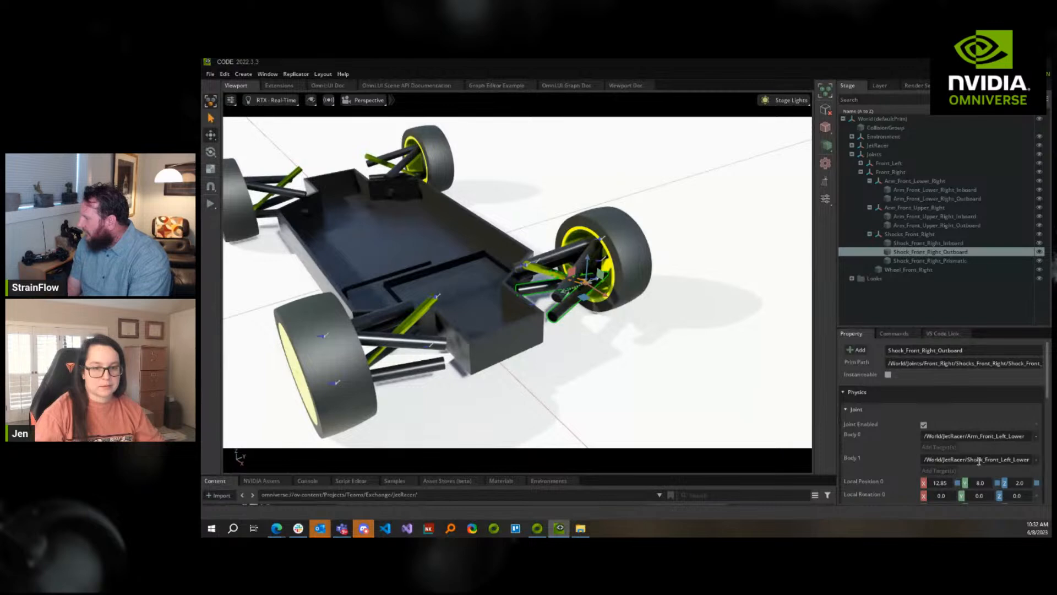
pyautogui.click(1037, 436)
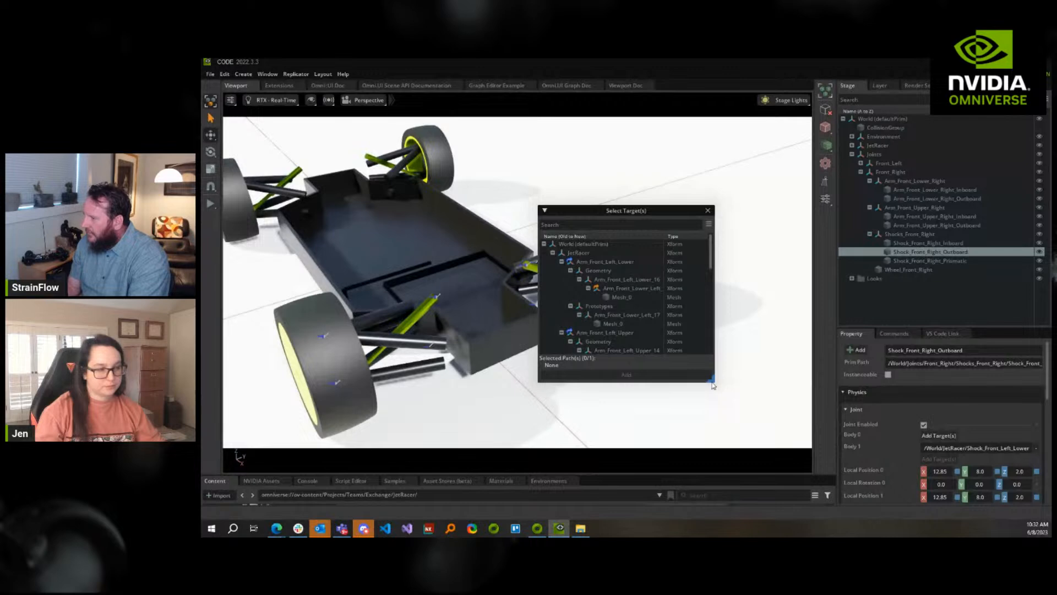
pyautogui.moveTo(713, 385); pyautogui.dragTo(788, 498)
pyautogui.scroll(-3, 638, 319)
pyautogui.click(639, 319)
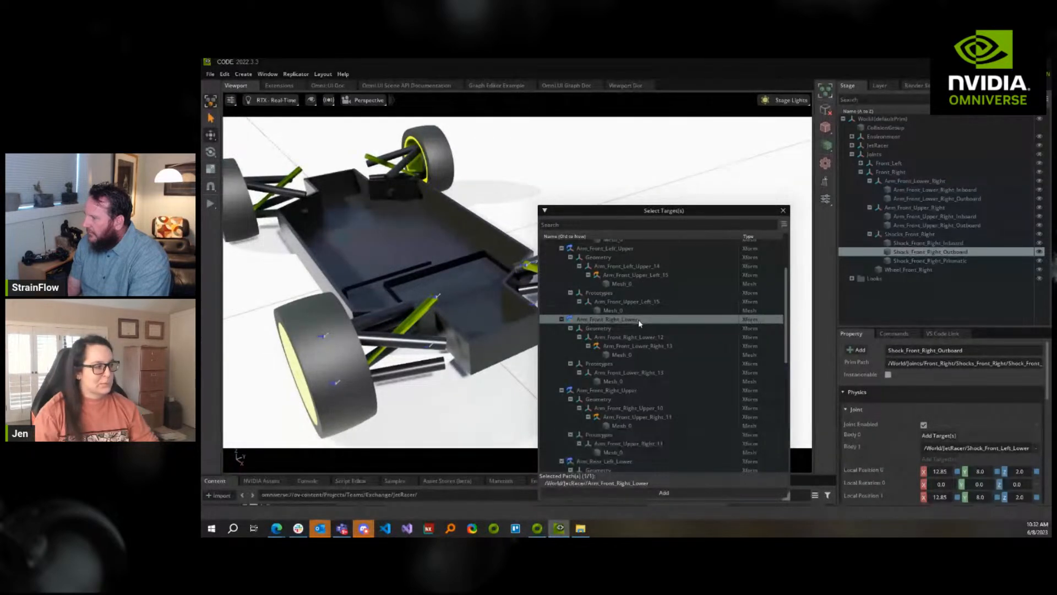
pyautogui.click(664, 493)
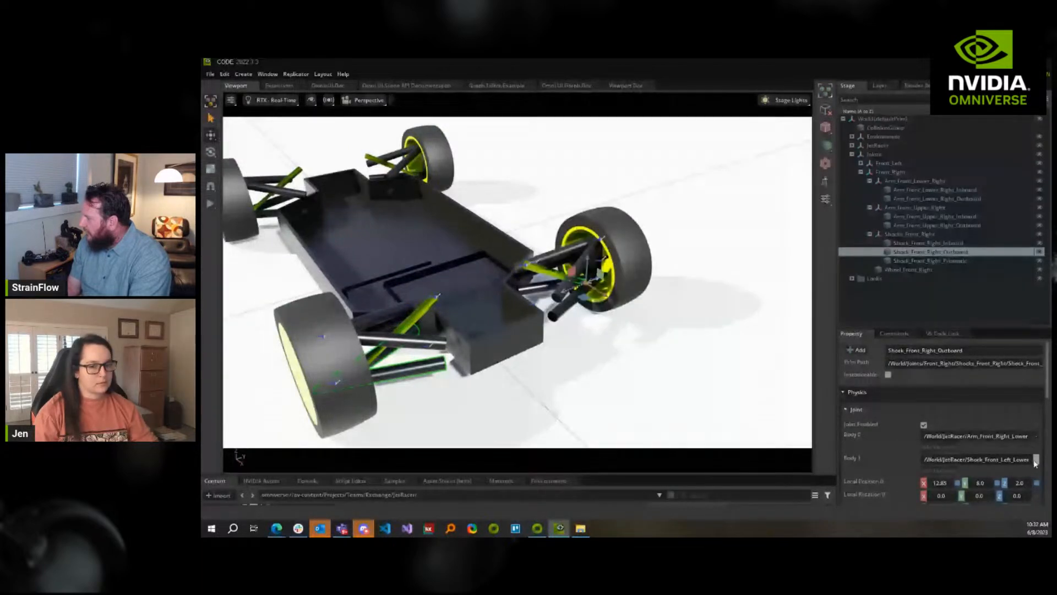
# Replace the Body 1 target of the Shock_Front_Right_Outboard joint with /World/JetRacer/Shock_Front_Right_Lower, searching the targets for shock_front_right
pyautogui.click(1035, 460)
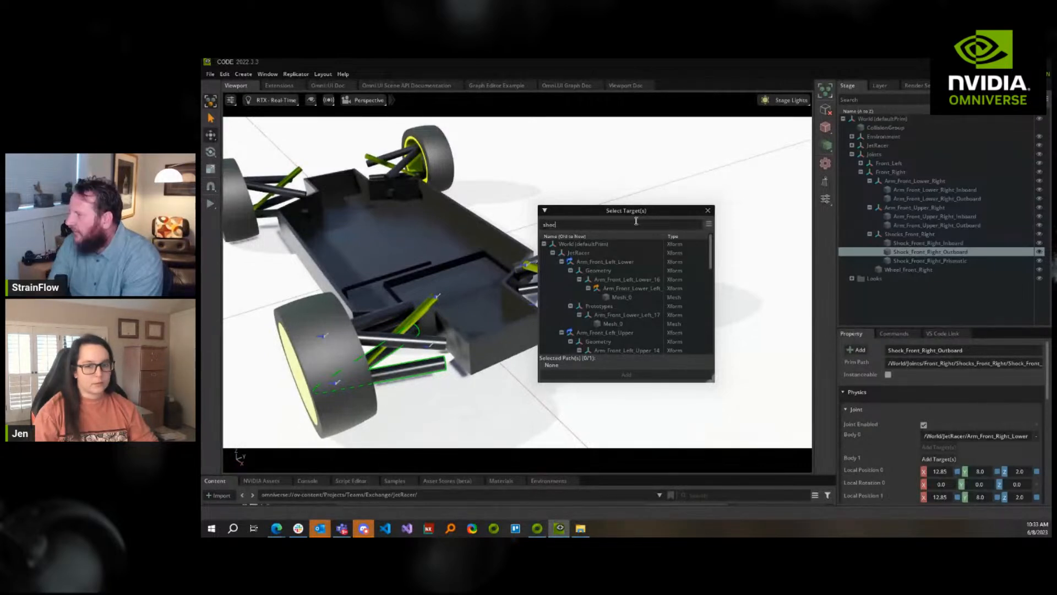
pyautogui.write('shoc')
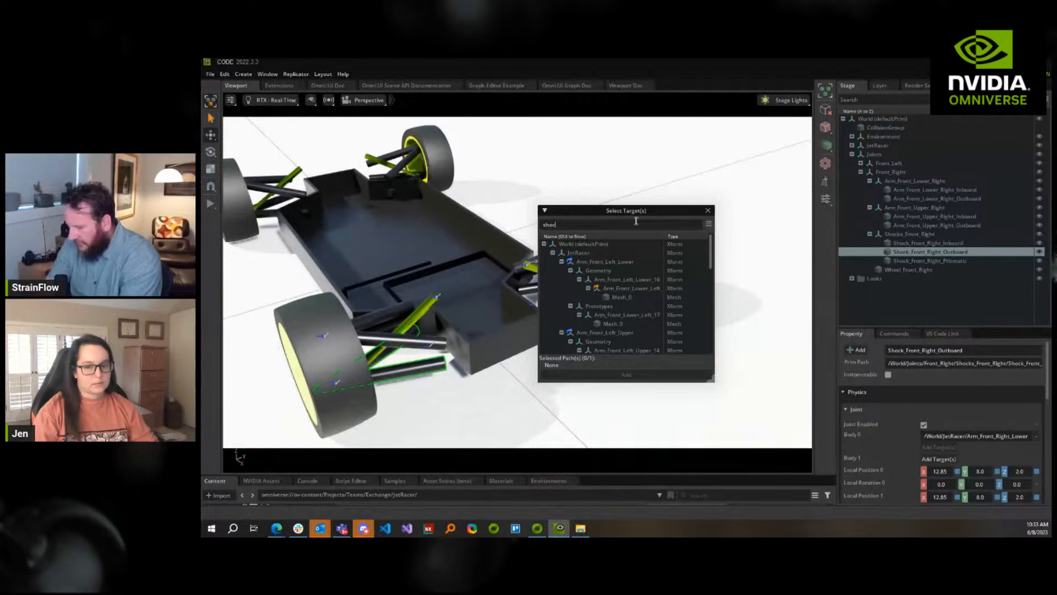
pyautogui.write('k_front_right')
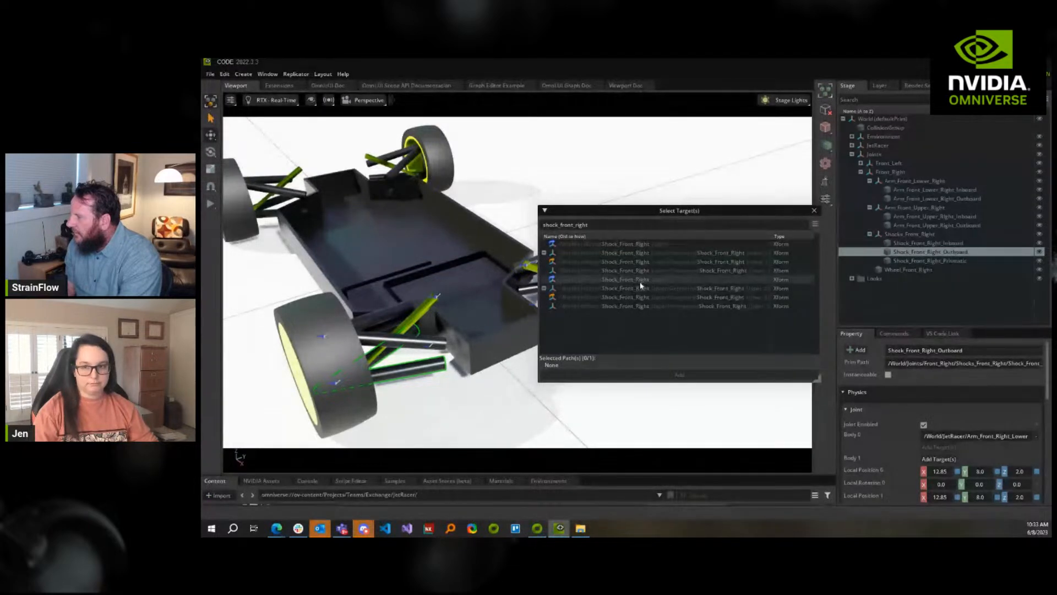
pyautogui.click(625, 244)
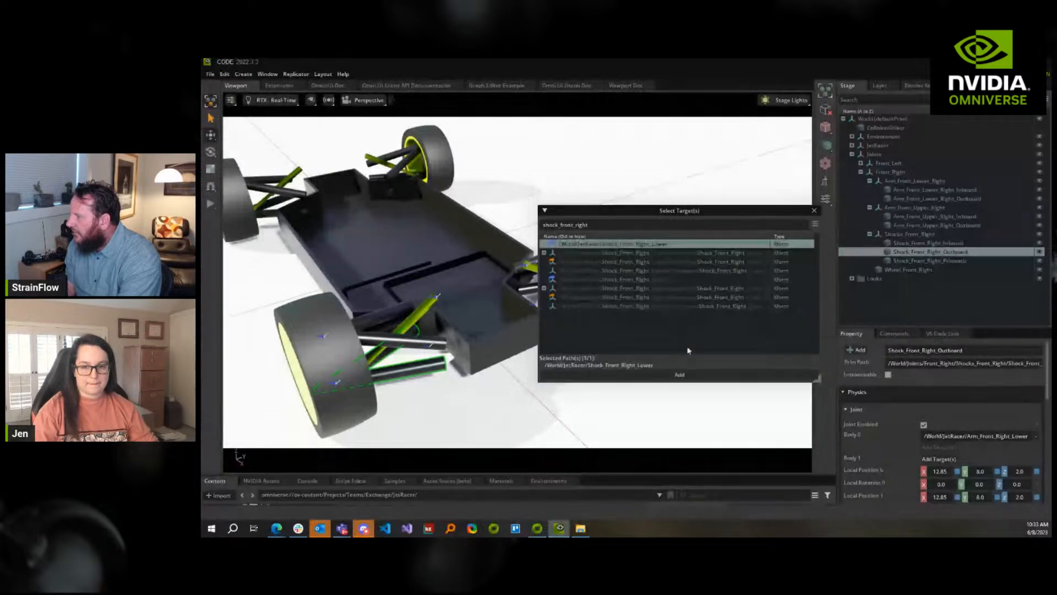
pyautogui.click(686, 372)
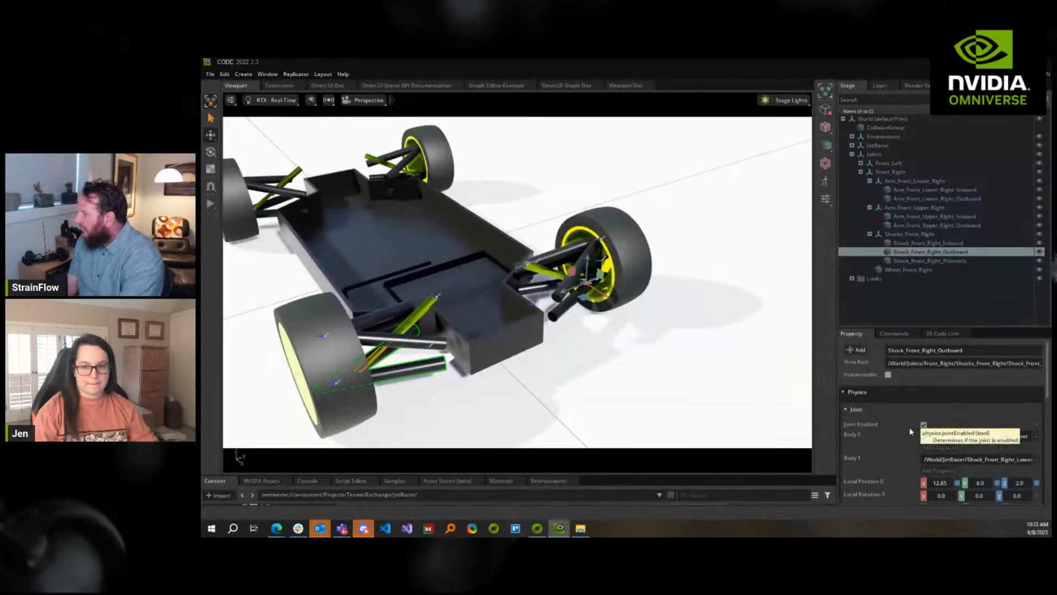
# Set the Y values of Local Position 0 and Local Position 1 on the Shock_Front_Right_Outboard joint to -8.0
pyautogui.click(913, 259)
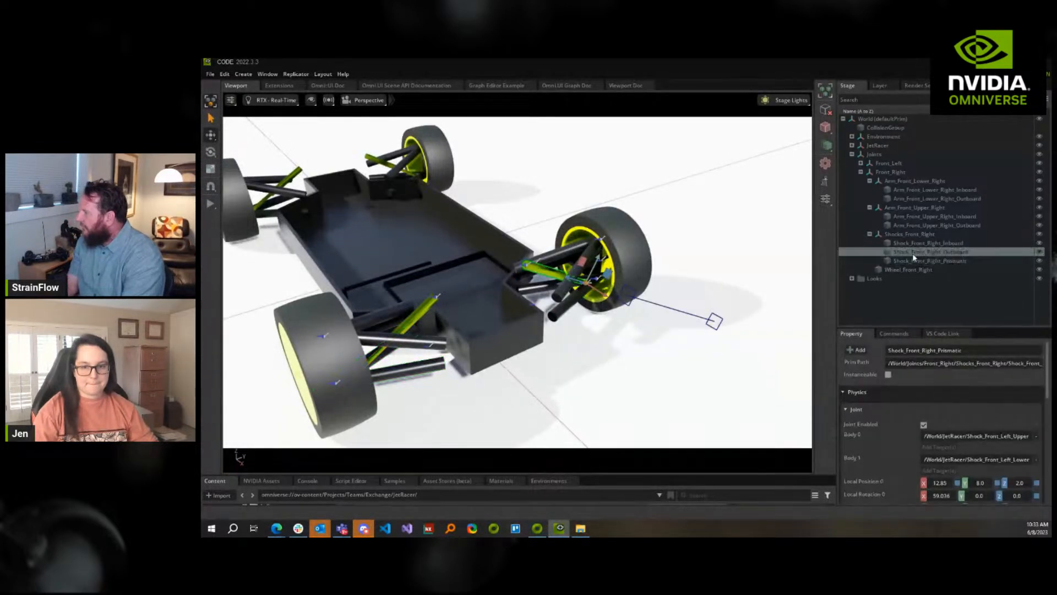
pyautogui.click(913, 253)
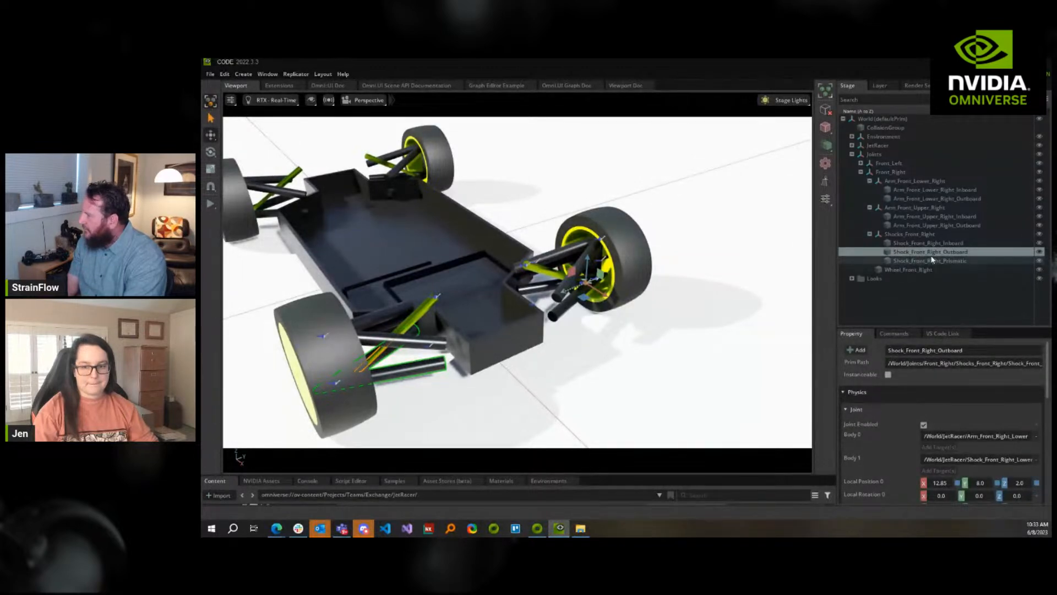
pyautogui.scroll(-1, 975, 447)
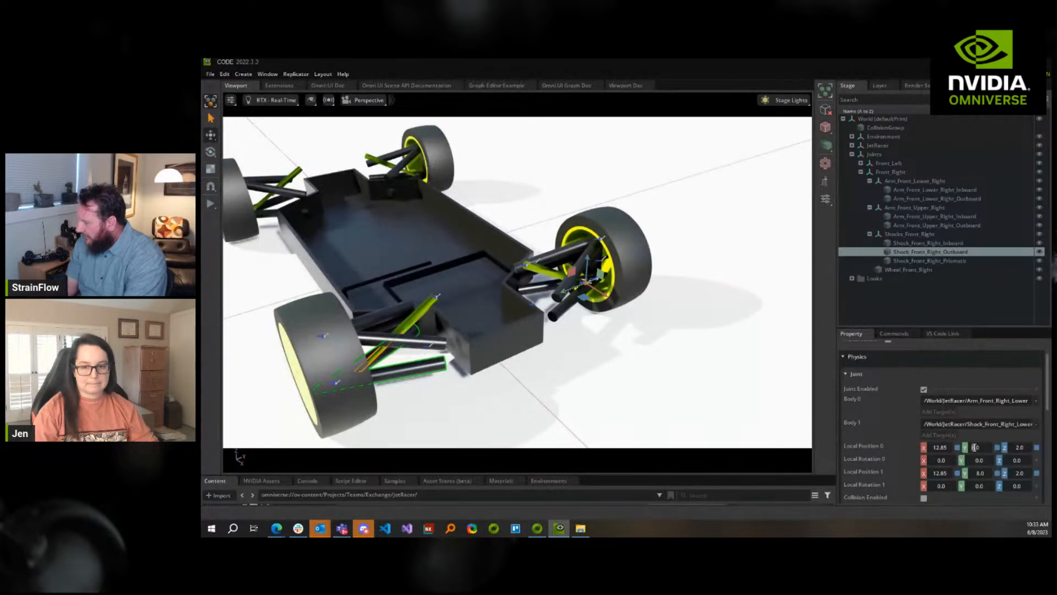
pyautogui.doubleClick(974, 447)
pyautogui.write('-8')
pyautogui.press('Return')
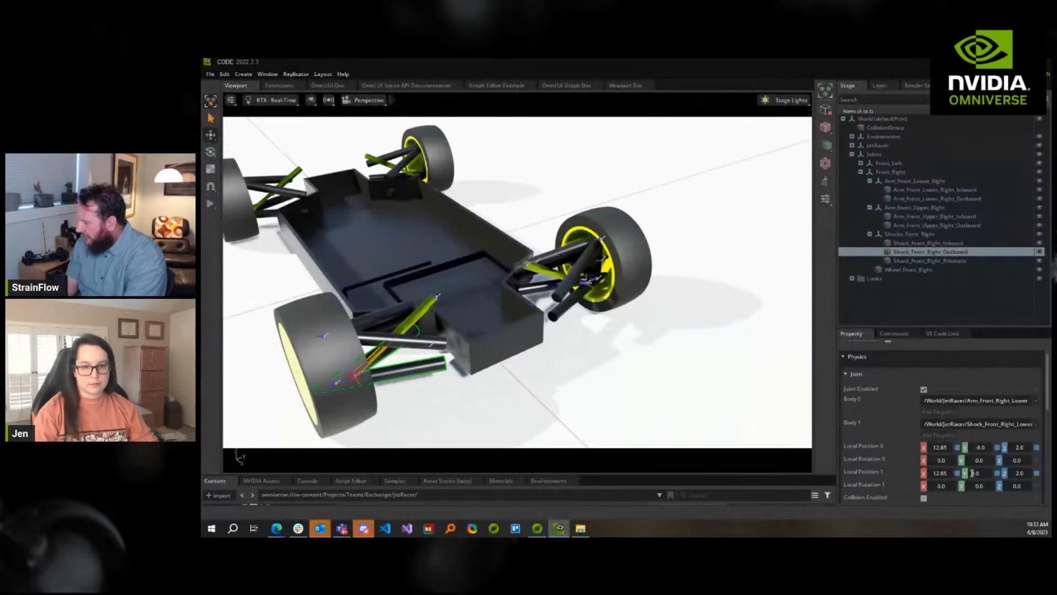
pyautogui.doubleClick(972, 472)
pyautogui.write('-8')
pyautogui.press('Return')
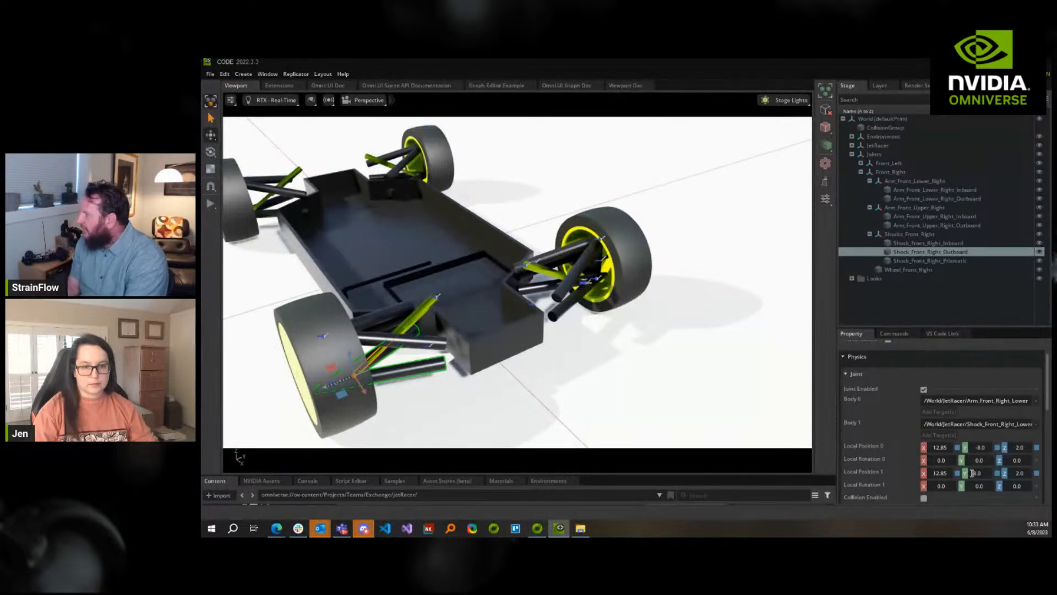
# Check the targets and local positions of the front-right shock inboard, lower arm outboard and upper arm inboard joints
pyautogui.click(933, 190)
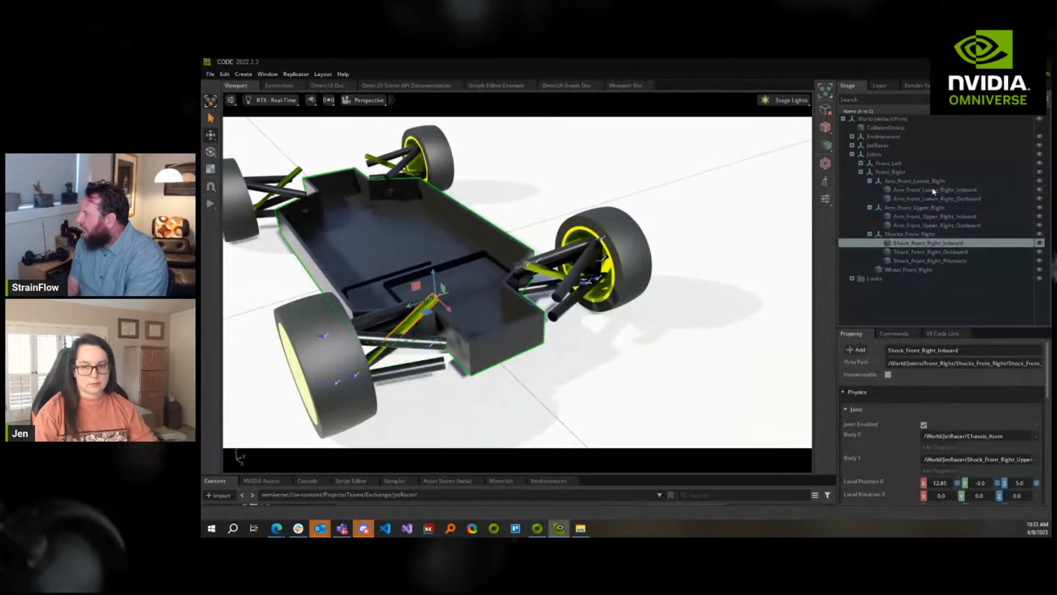
pyautogui.click(923, 199)
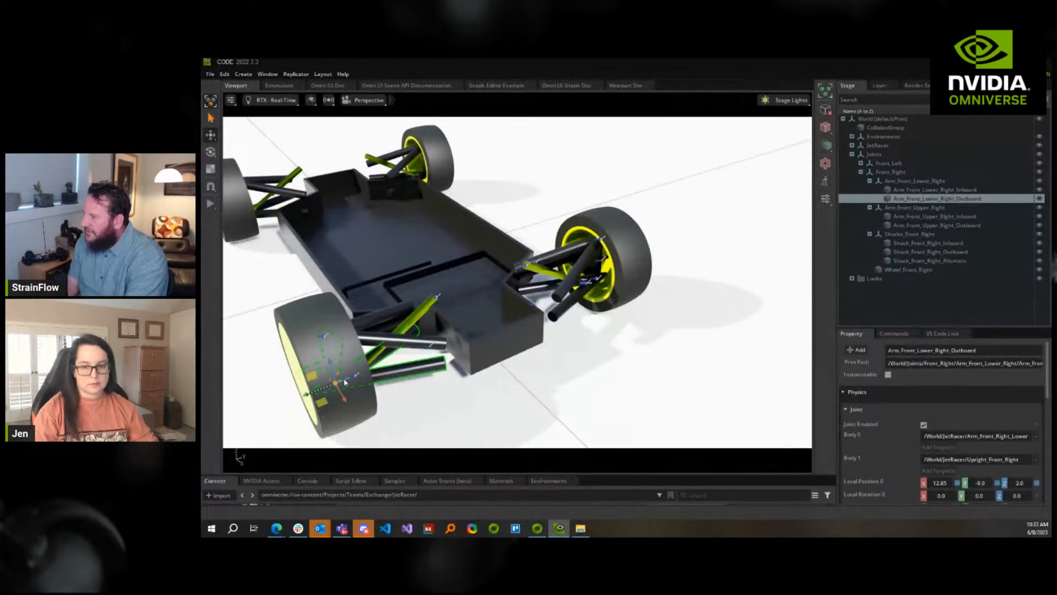
pyautogui.click(922, 217)
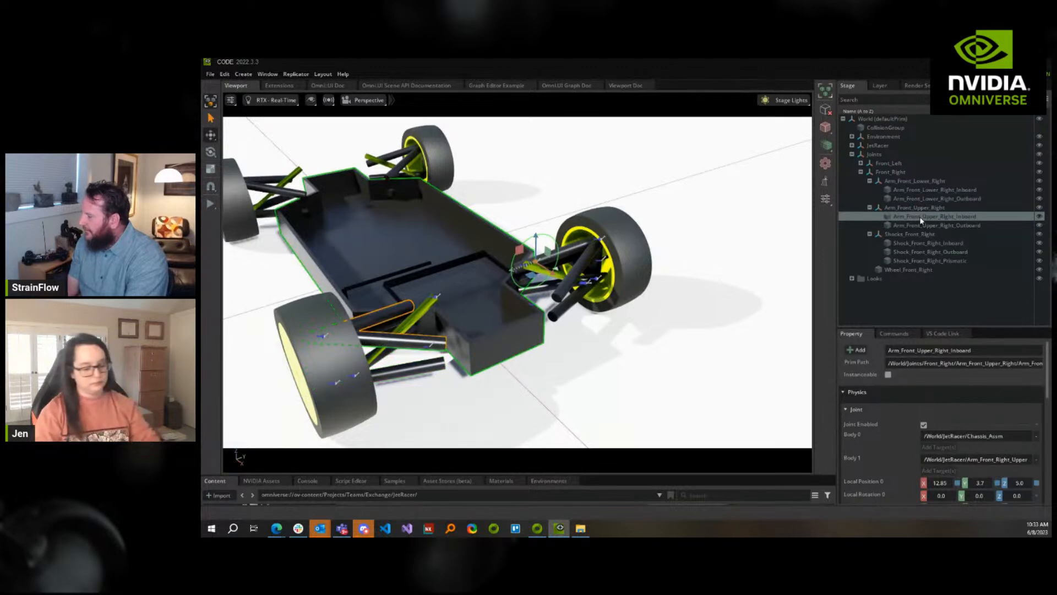
# Set the Y values of Local Position 0 and Local Position 1 on the Arm_Front_Upper_Right_Inboard joint to -3.7
pyautogui.scroll(-3, 976, 452)
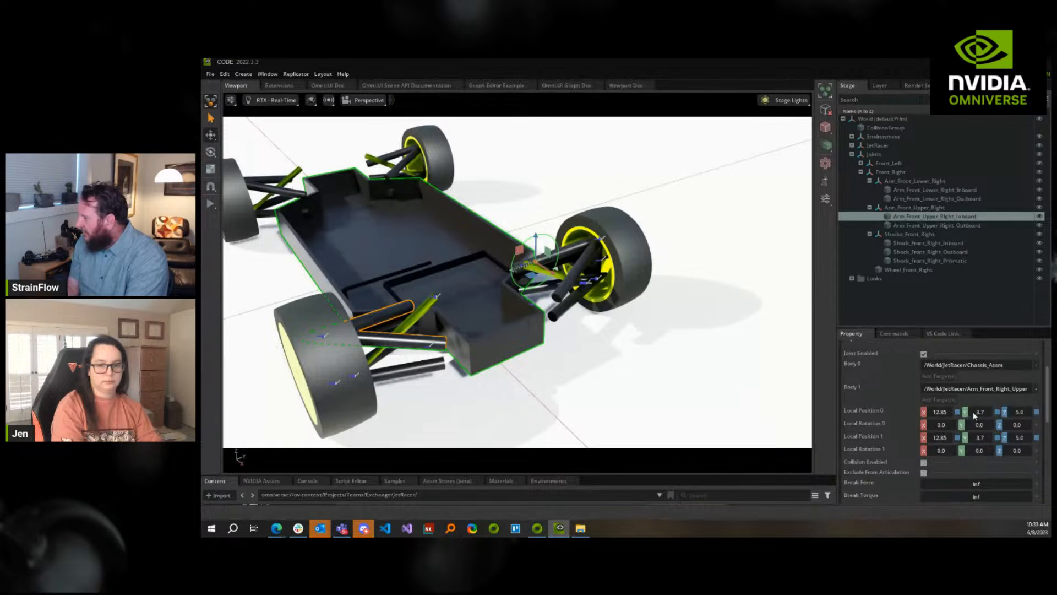
pyautogui.doubleClick(973, 416)
pyautogui.write('-3.7')
pyautogui.press('Return')
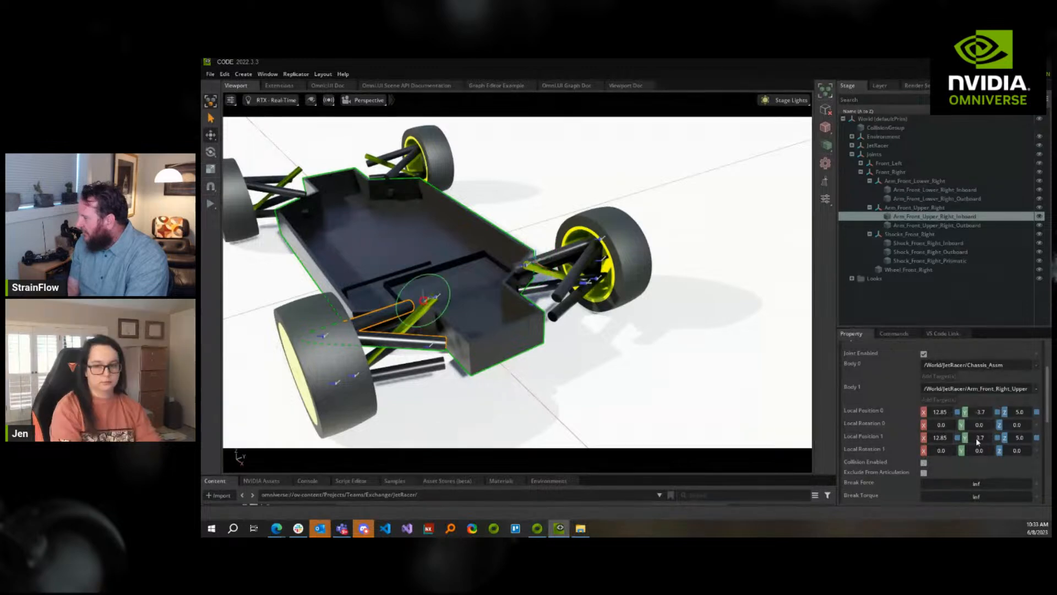
pyautogui.doubleClick(976, 439)
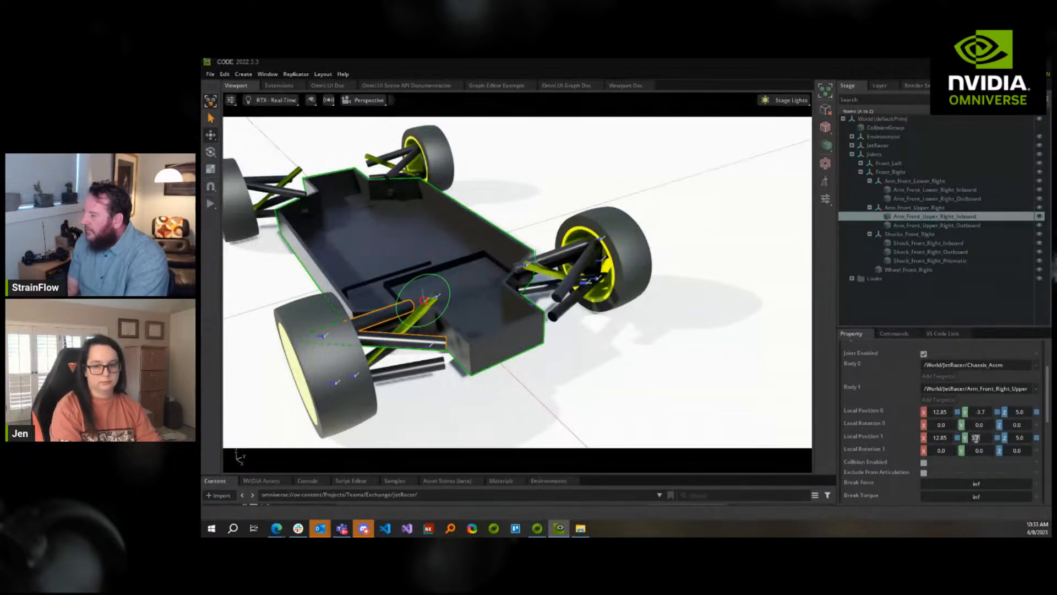
pyautogui.write('-3.7')
pyautogui.press('Return')
# Check the targets and local positions of the front-right upper arm outboard, shock outboard and shock prismatic joints, enlarging the property area
pyautogui.click(948, 225)
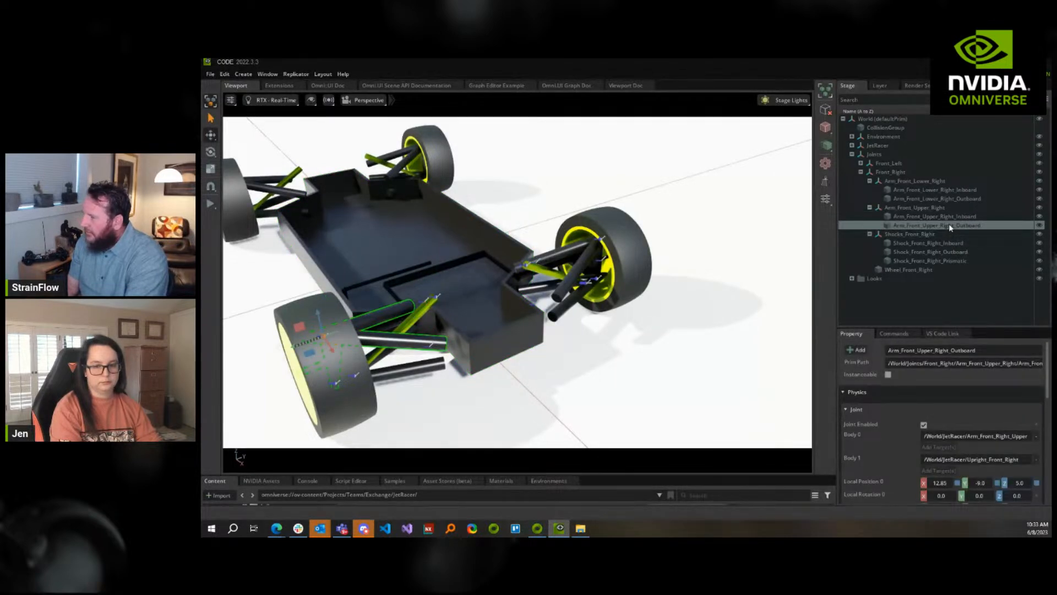
pyautogui.click(923, 253)
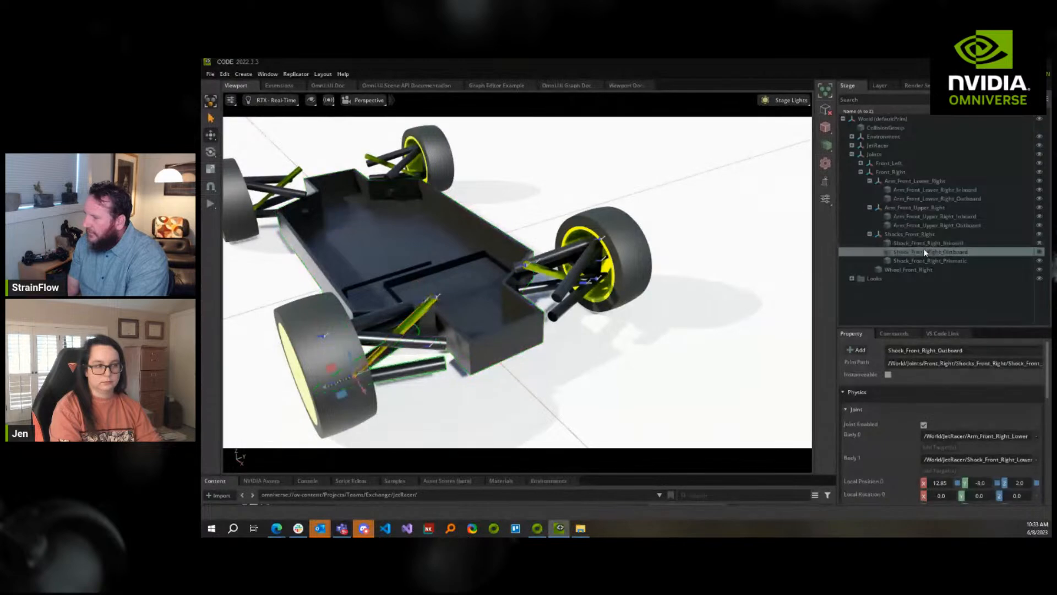
pyautogui.click(923, 259)
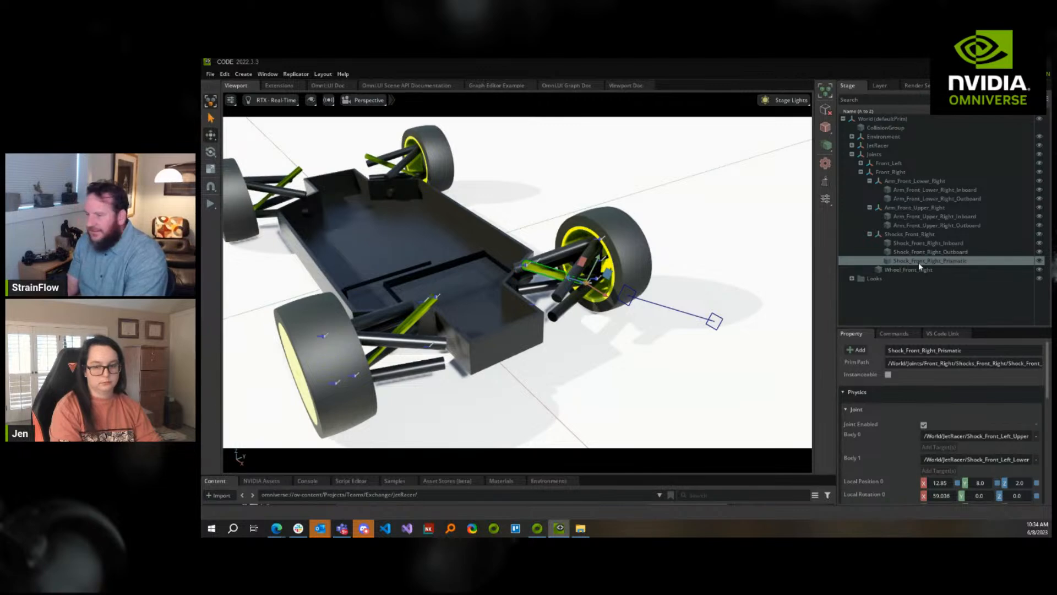
pyautogui.moveTo(958, 327); pyautogui.dragTo(958, 293)
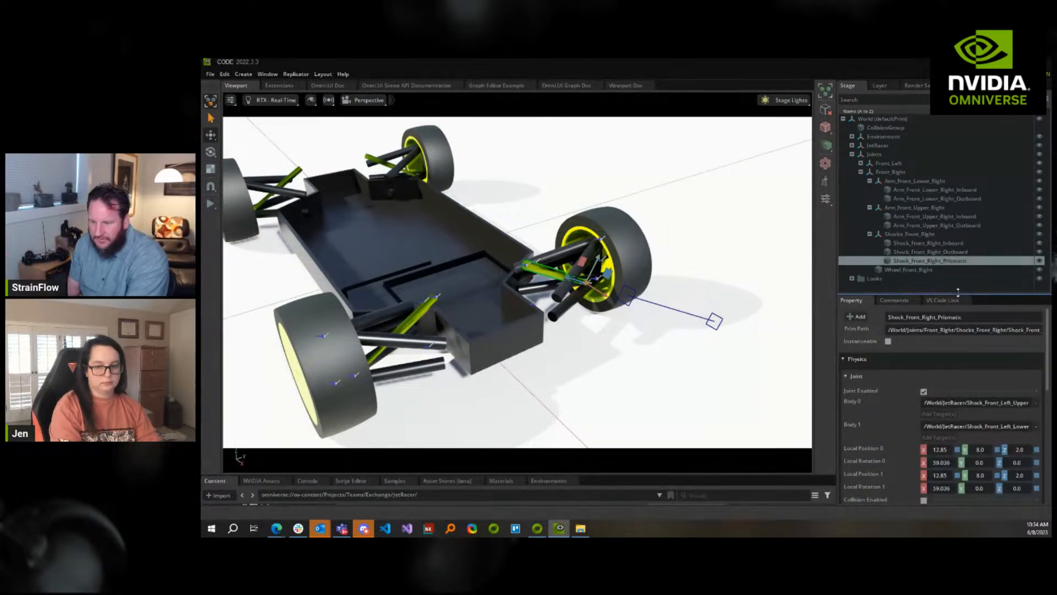
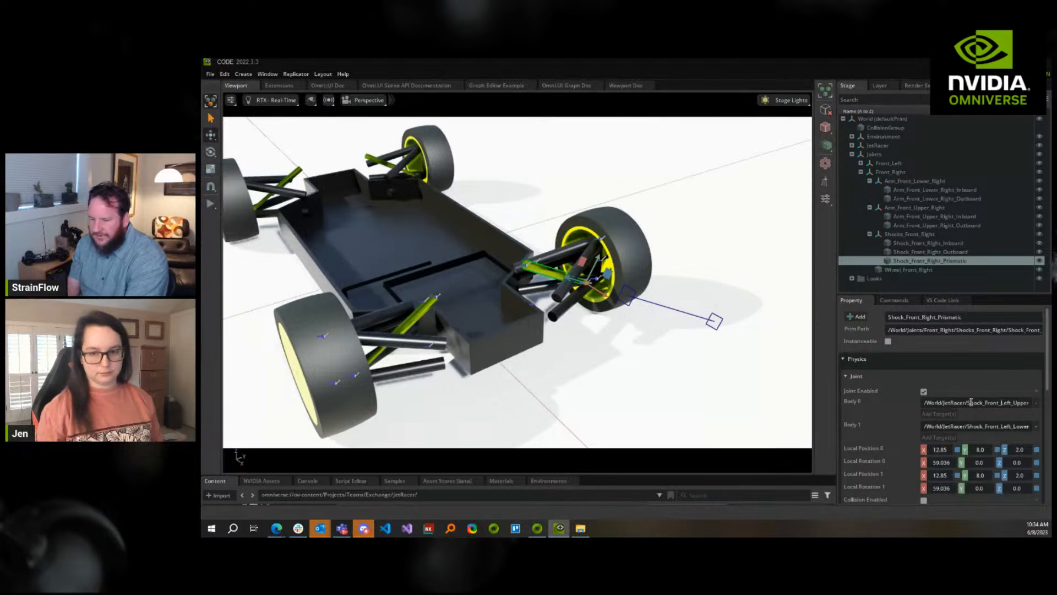
pyautogui.scroll(-1, 970, 402)
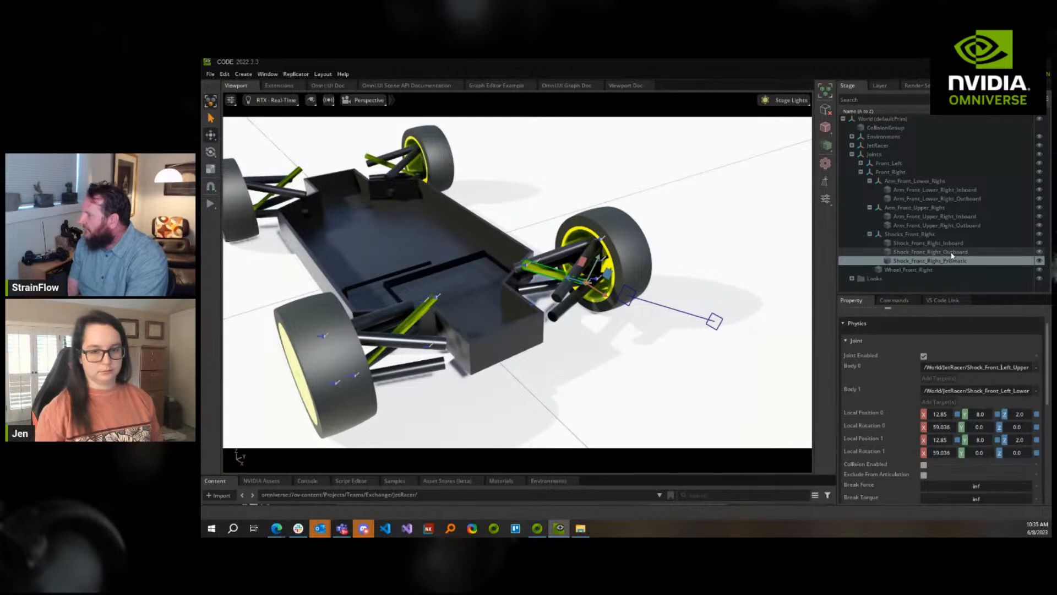
pyautogui.moveTo(815, 286); pyautogui.dragTo(747, 286)
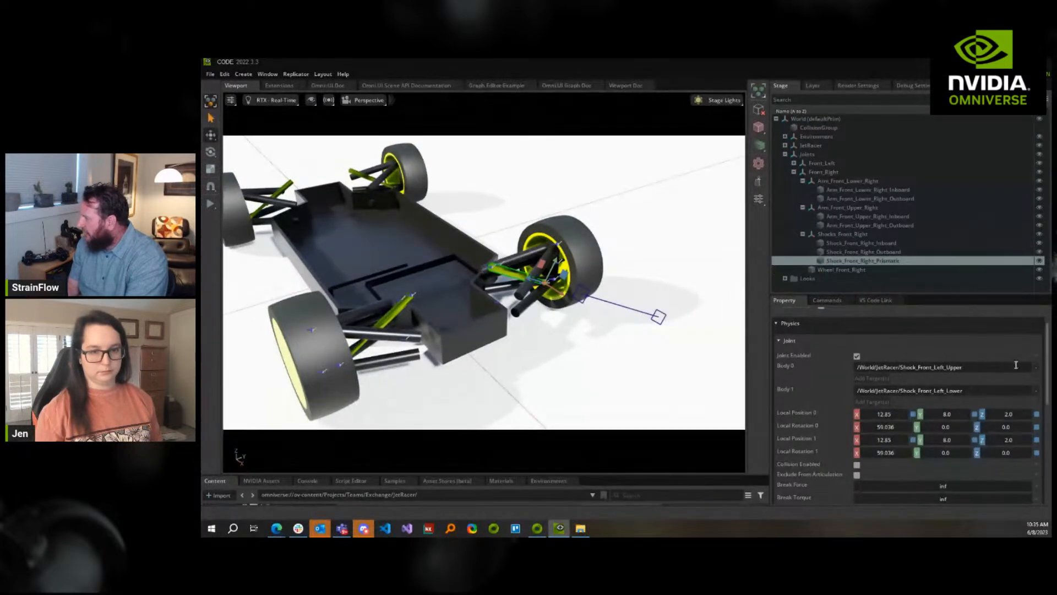
# Replace the Body 0 target of the Shock_Front_Right_Prismatic joint with /World/JetRacer/Shock_Front_Right_Upper, searching the targets for shock_front_right_u
pyautogui.click(1035, 369)
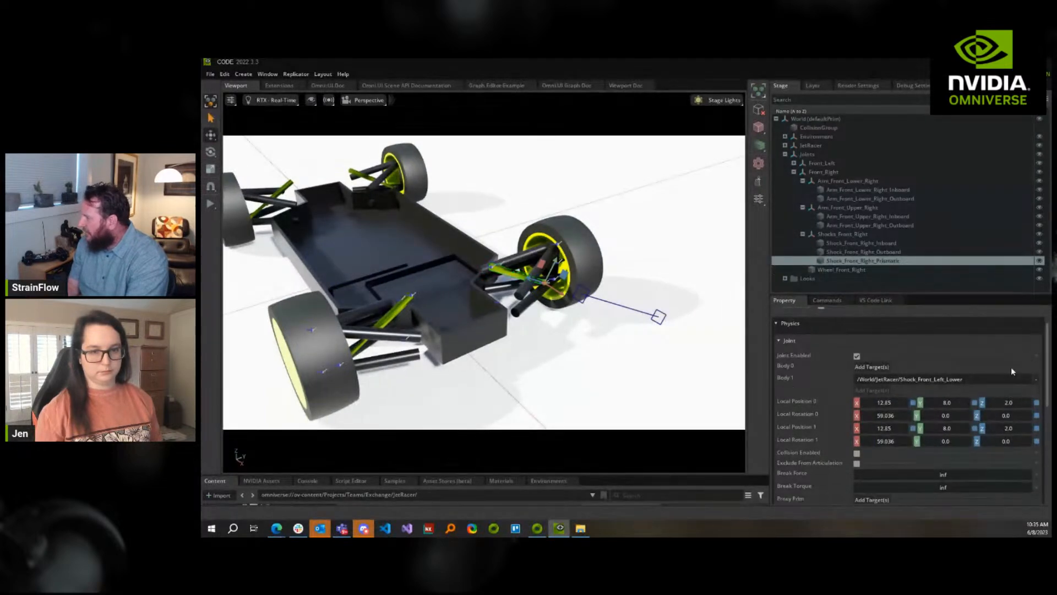
pyautogui.click(873, 367)
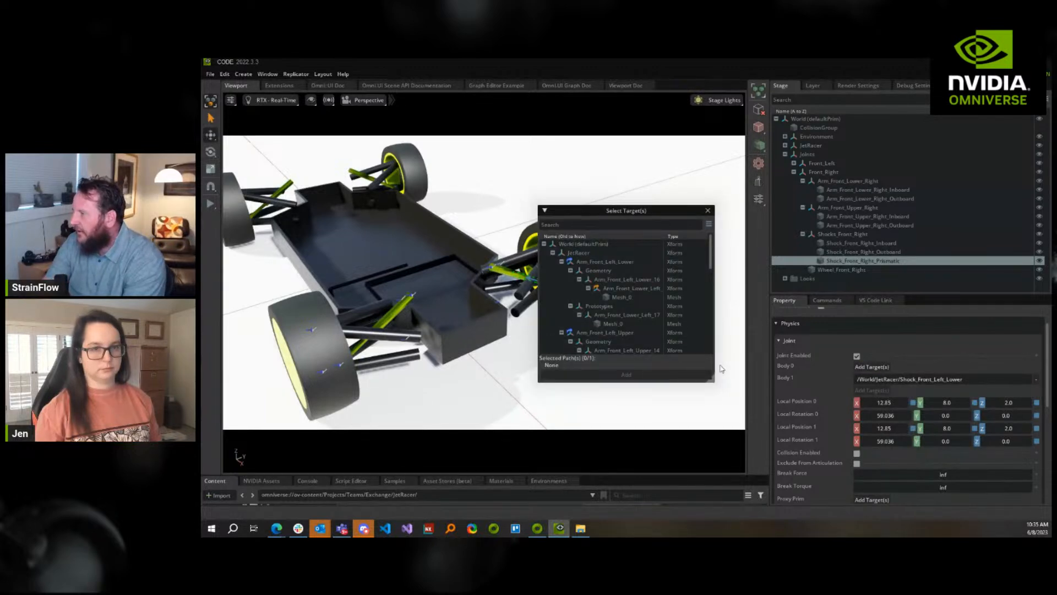
pyautogui.click(600, 223)
pyautogui.write('shock_front_right_u')
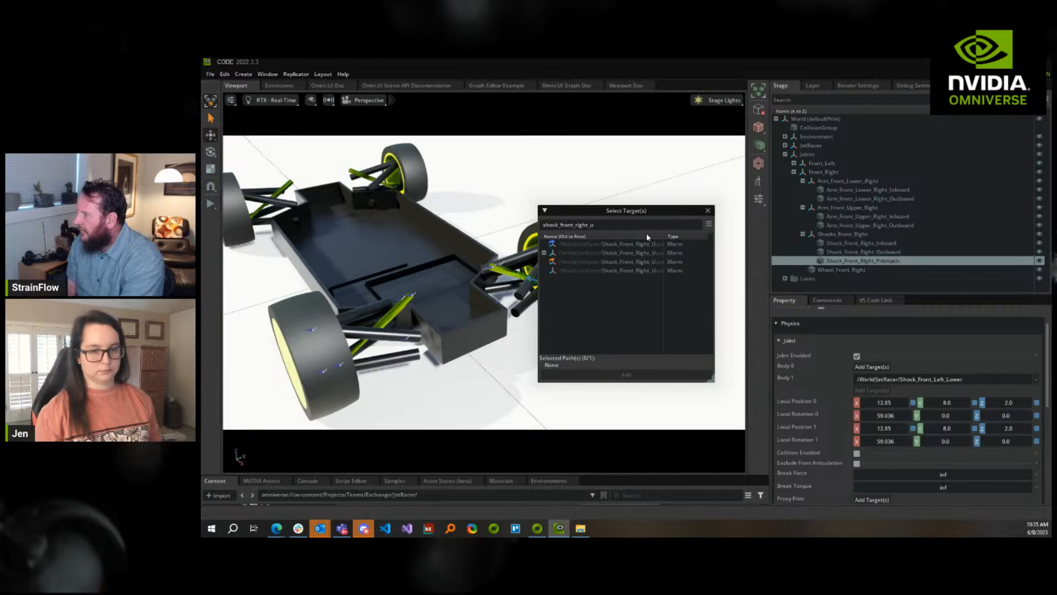
pyautogui.doubleClick(639, 246)
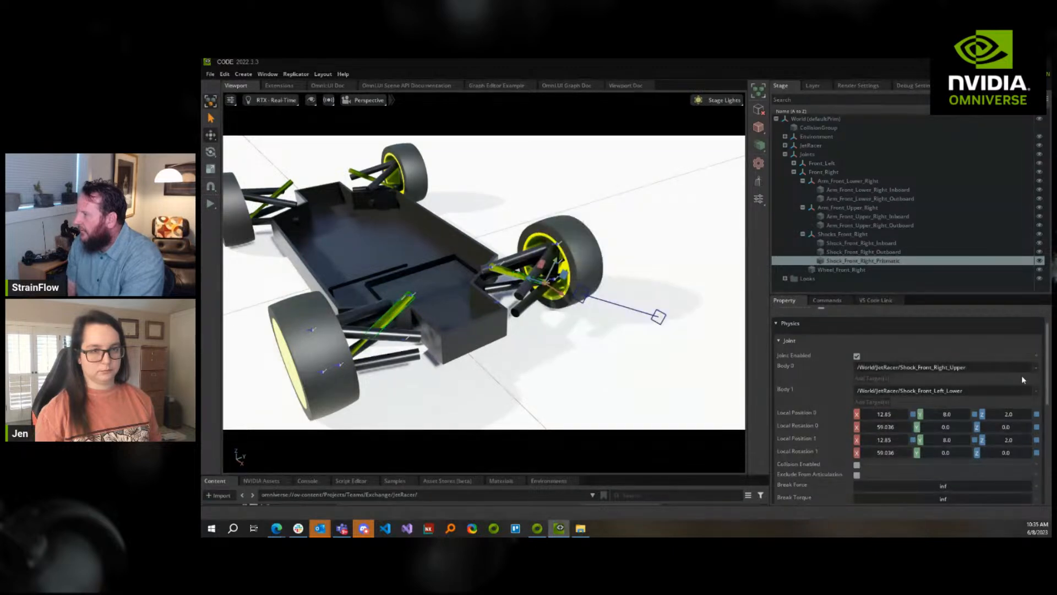
# Replace the Body 1 target of the Shock_Front_Right_Prismatic joint with /World/JetRacer/Shock_Front_Right_Lower, searching the targets for shock_front_right_l
pyautogui.click(872, 390)
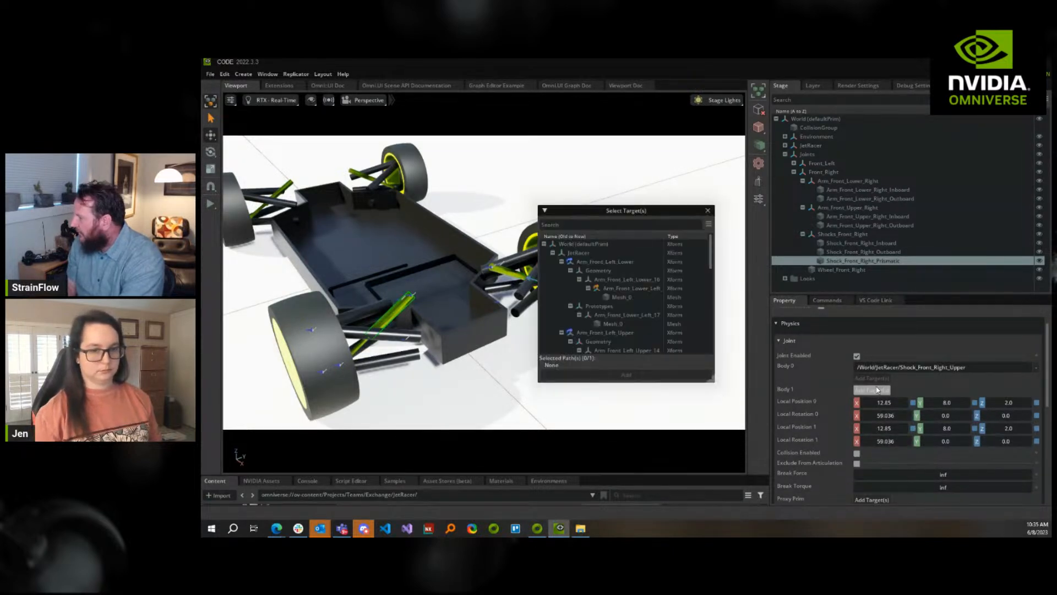
pyautogui.write('s')
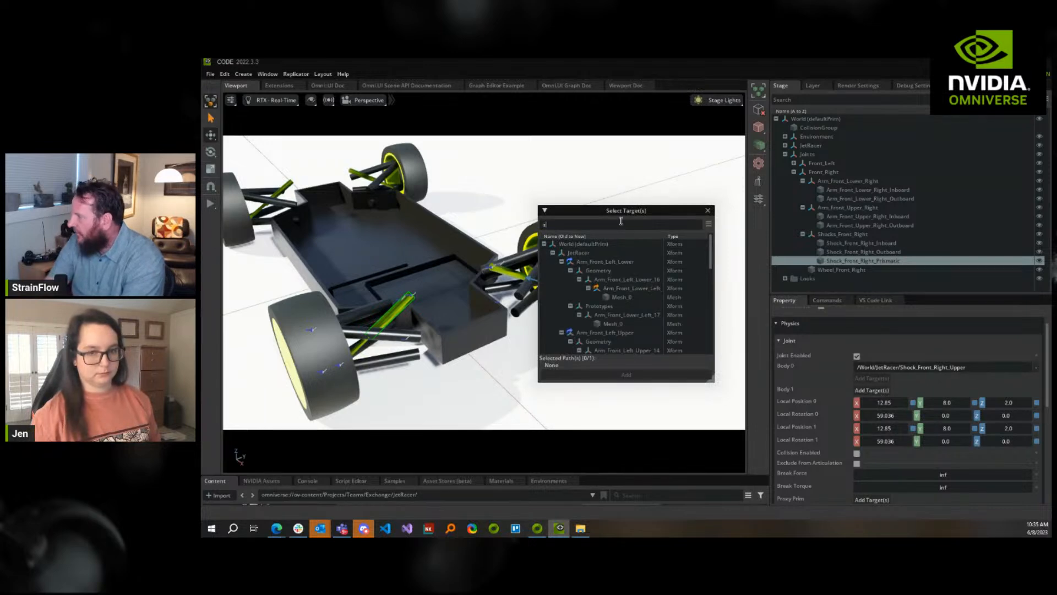
pyautogui.write('hock fr')
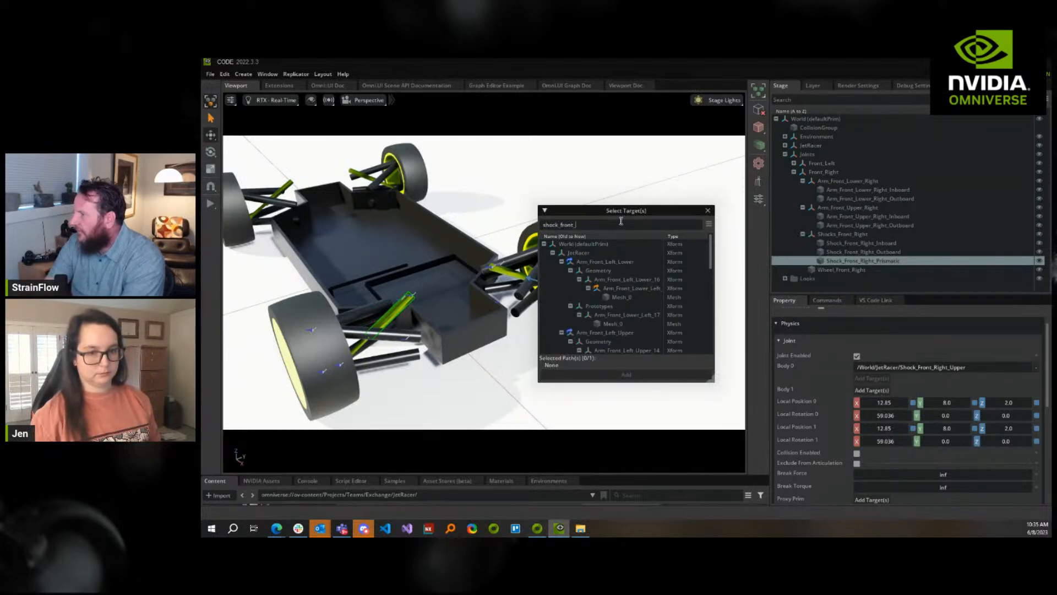
pyautogui.write('ont_right_l')
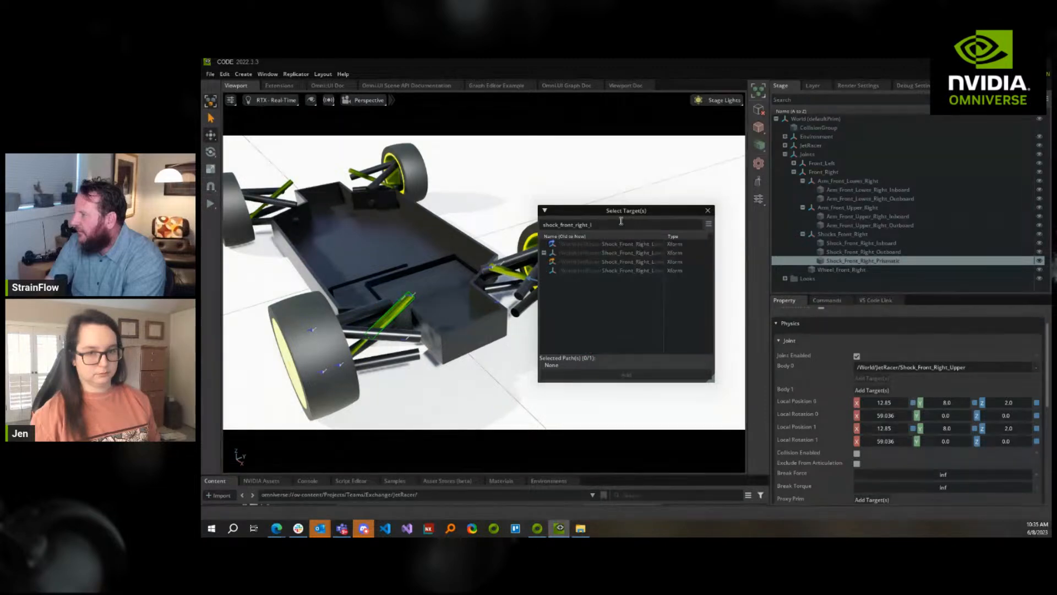
pyautogui.doubleClick(695, 252)
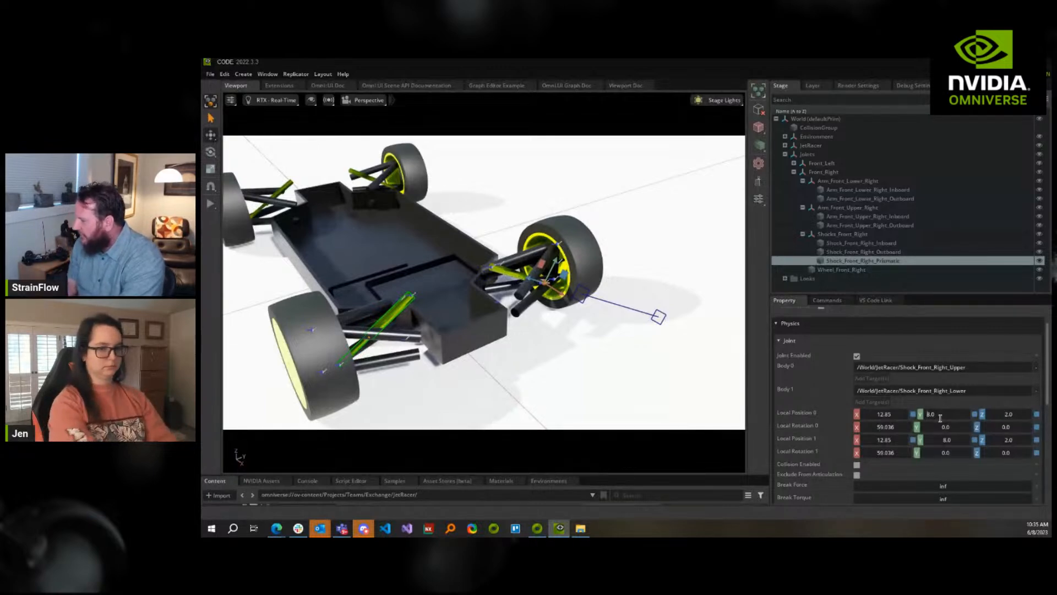
# Set the Y values of Local Position 0 and Local Position 1 on the Shock_Front_Right_Prismatic joint to -8.0
pyautogui.write('-')
pyautogui.doubleClick(927, 440)
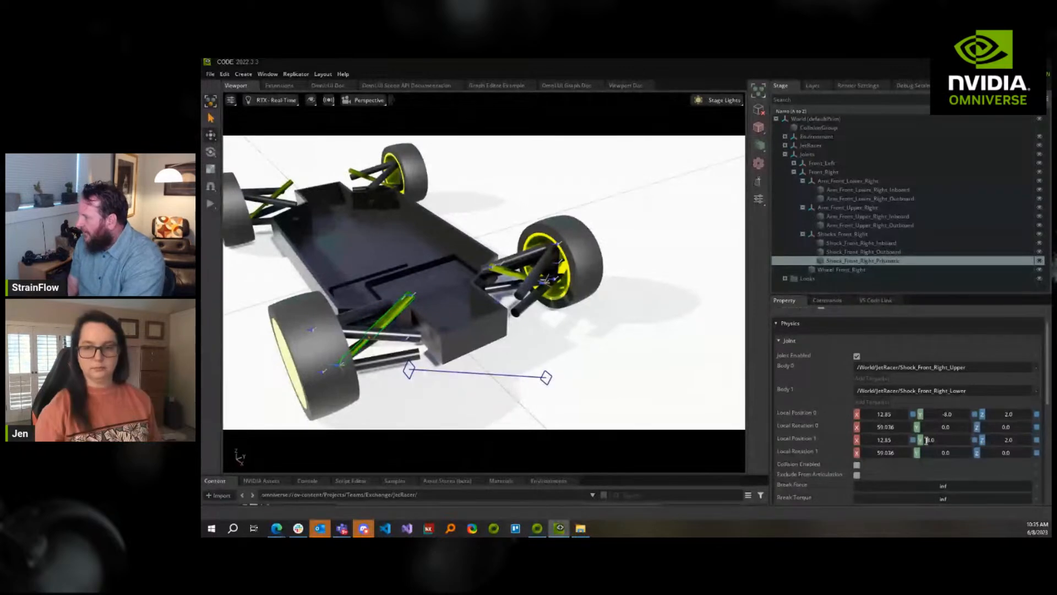
pyautogui.write('-')
# Try an X value of -59.036 for Local Rotation 0 and Local Rotation 1 on the Shock_Front_Right_Prismatic joint
pyautogui.doubleClick(865, 427)
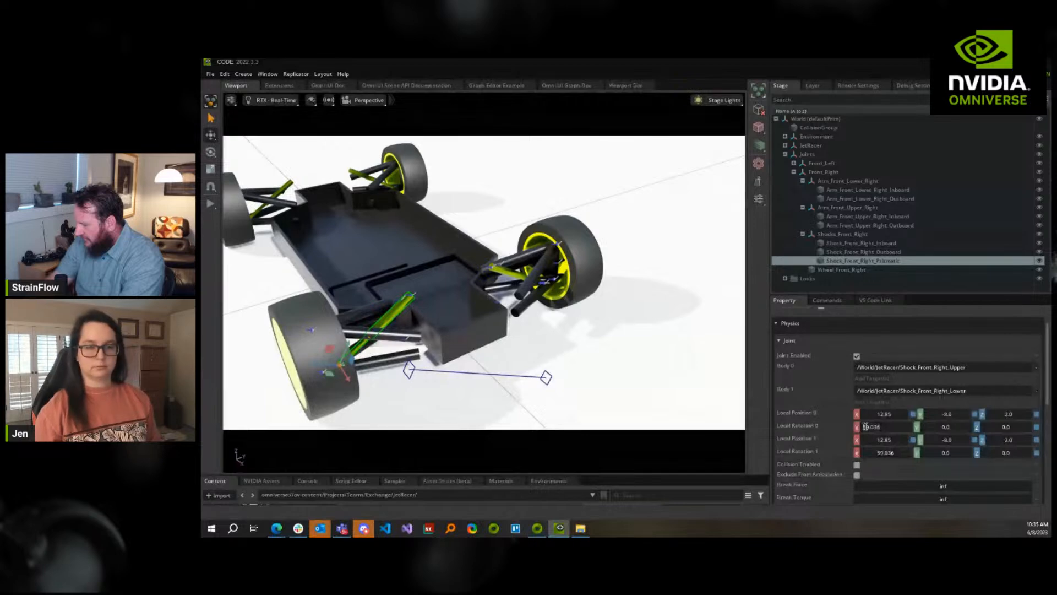
pyautogui.write('-')
pyautogui.doubleClick(865, 453)
pyautogui.write('-')
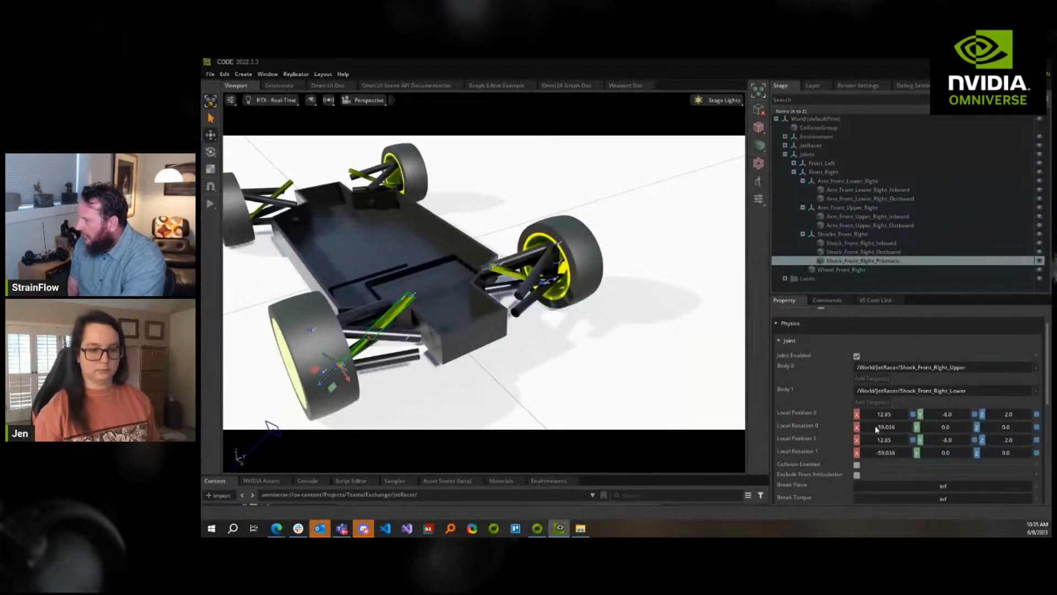
# Return both X rotations of the prismatic joint to 59.036, and reset Local Rotation 0 and Local Rotation 1 to 0.0
pyautogui.doubleClick(876, 428)
pyautogui.press('BackSpace')
pyautogui.doubleClick(879, 454)
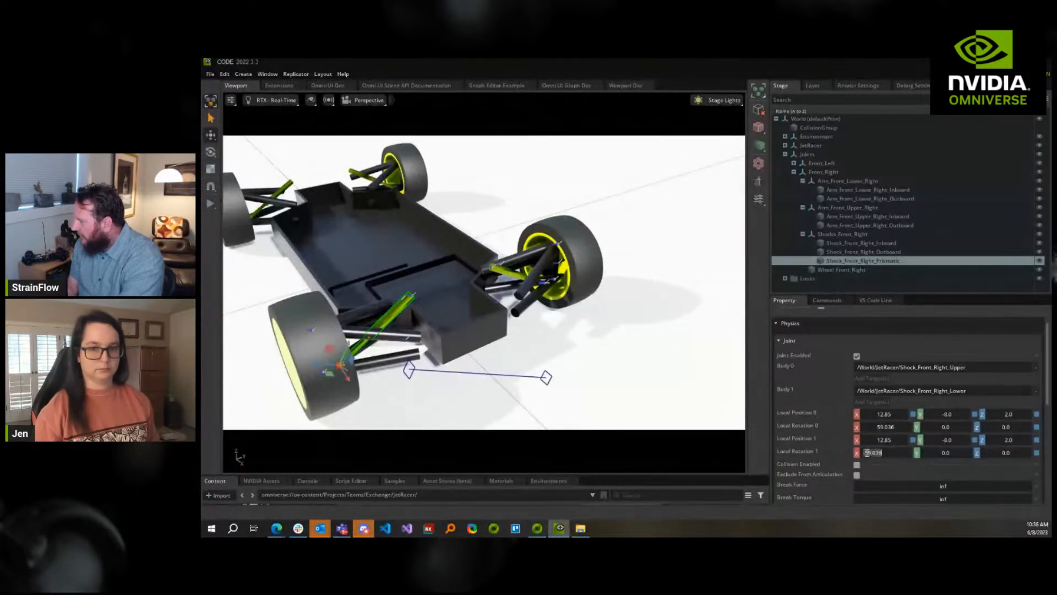
pyautogui.click(866, 452)
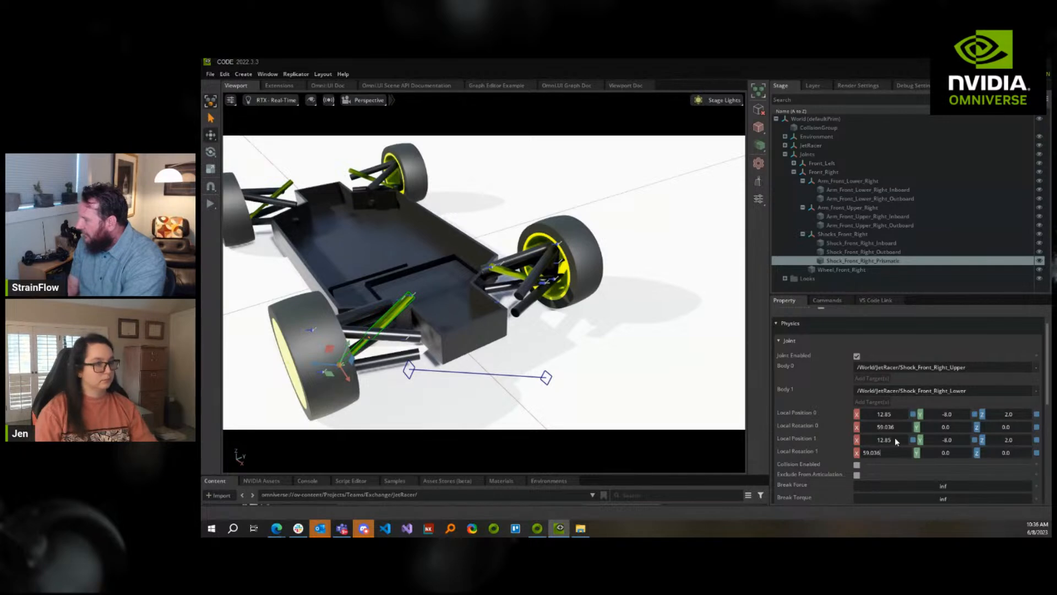
pyautogui.click(1037, 427)
pyautogui.click(1036, 454)
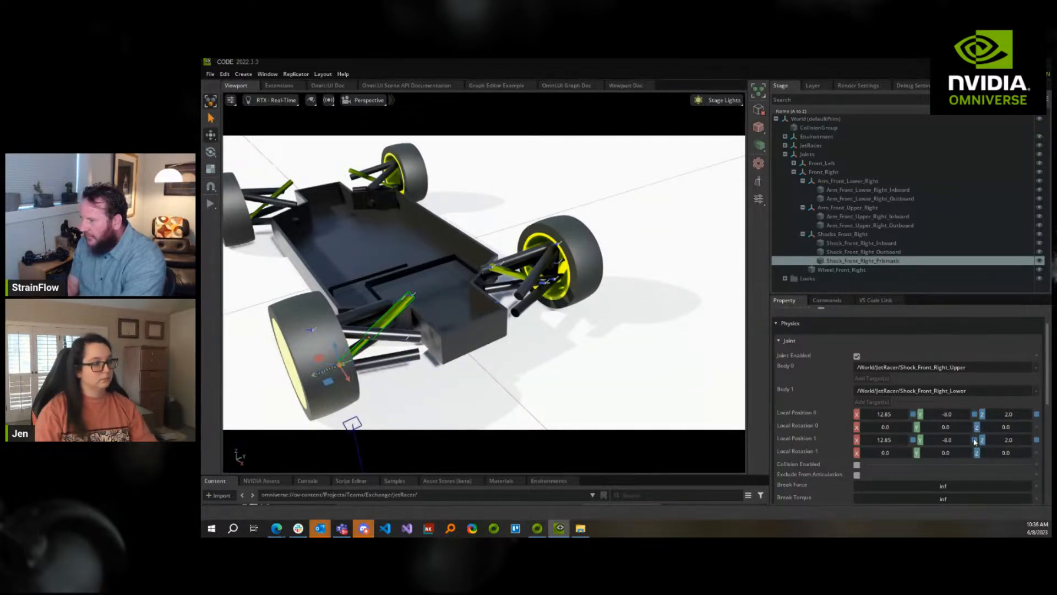
# Set the X values of Local Rotation 0 and Local Rotation 1 on the Shock_Front_Right_Prismatic joint to -59.036
pyautogui.moveTo(884, 427)
pyautogui.mouseDown()
pyautogui.moveTo(861, 427)
pyautogui.moveTo(877, 433)
pyautogui.mouseUp()
pyautogui.doubleClick(878, 427)
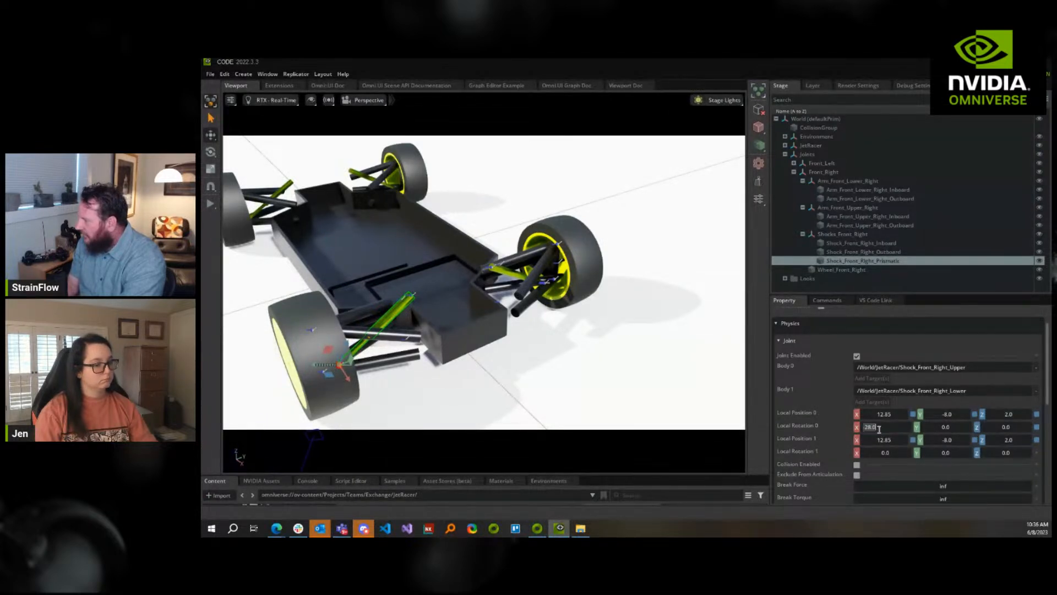
pyautogui.write('-59')
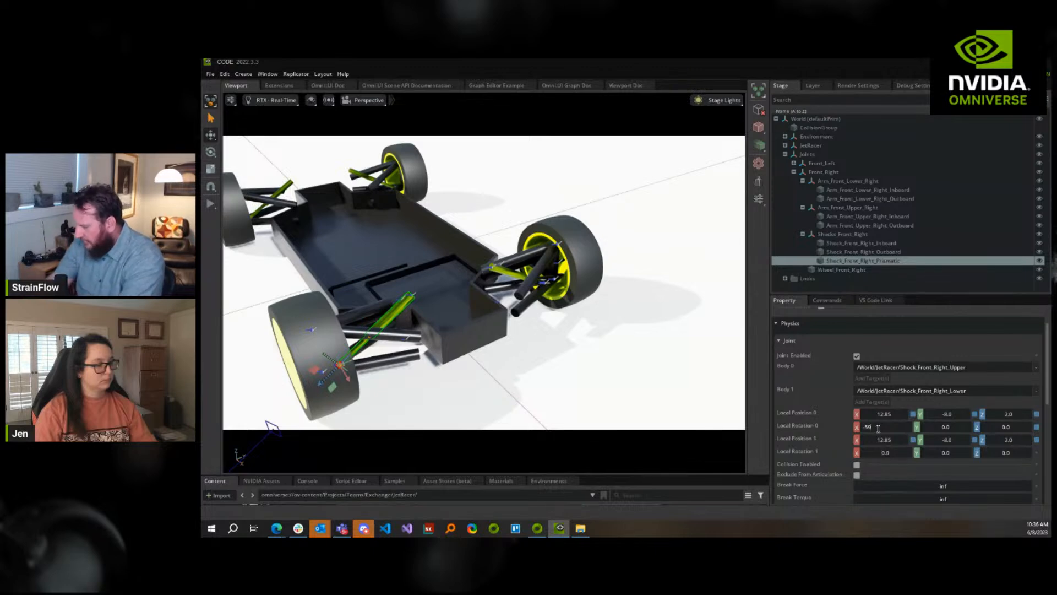
pyautogui.write('.036')
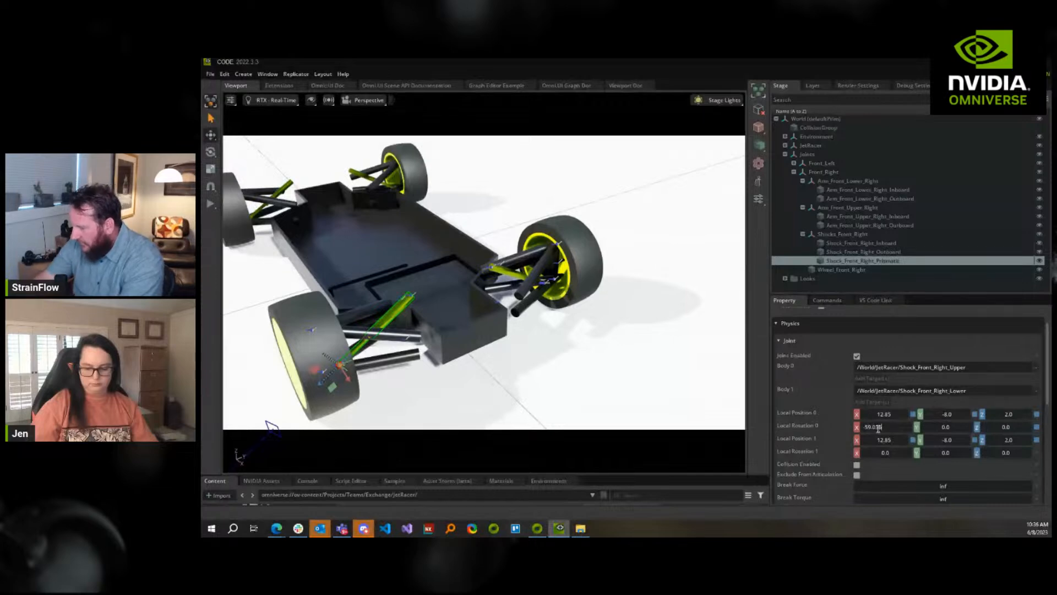
pyautogui.doubleClick(891, 453)
pyautogui.write('-59')
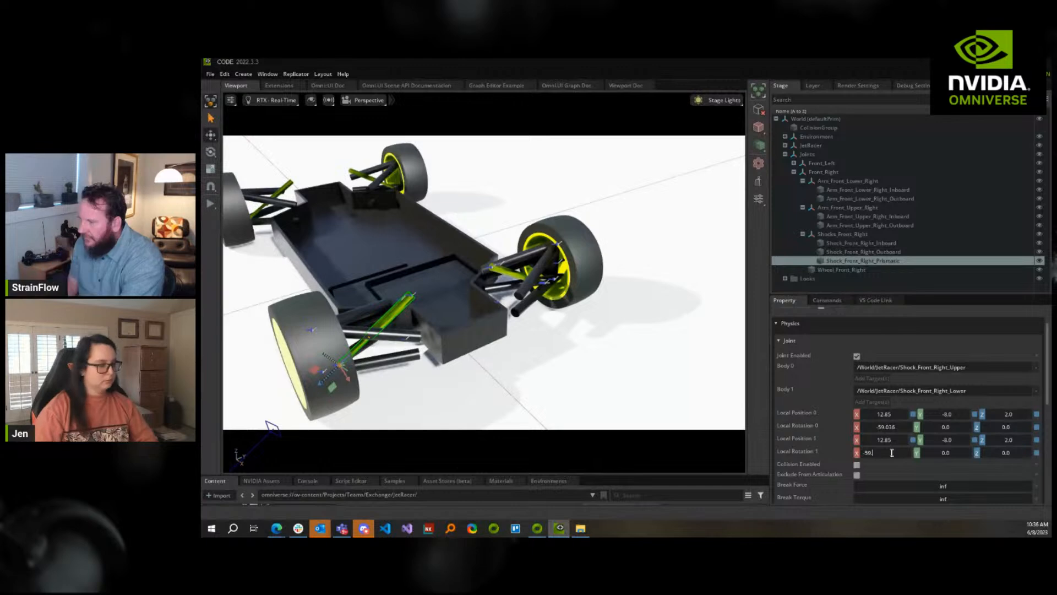
pyautogui.write('.036')
pyautogui.press('Tab')
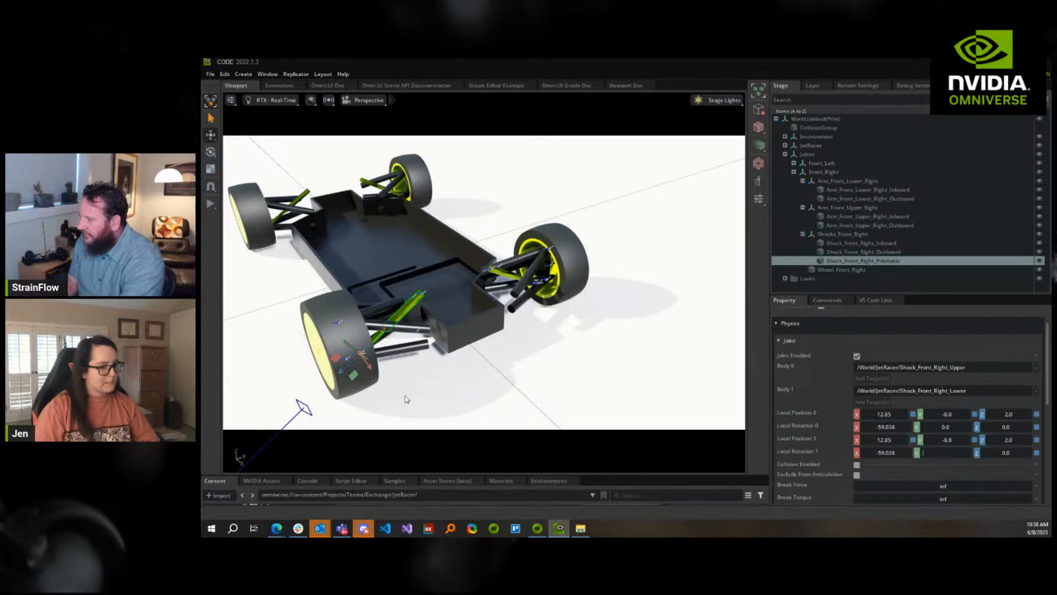
pyautogui.keyDown('alt'); pyautogui.moveTo(523, 394); pyautogui.dragTo(550, 389); pyautogui.keyUp('alt')
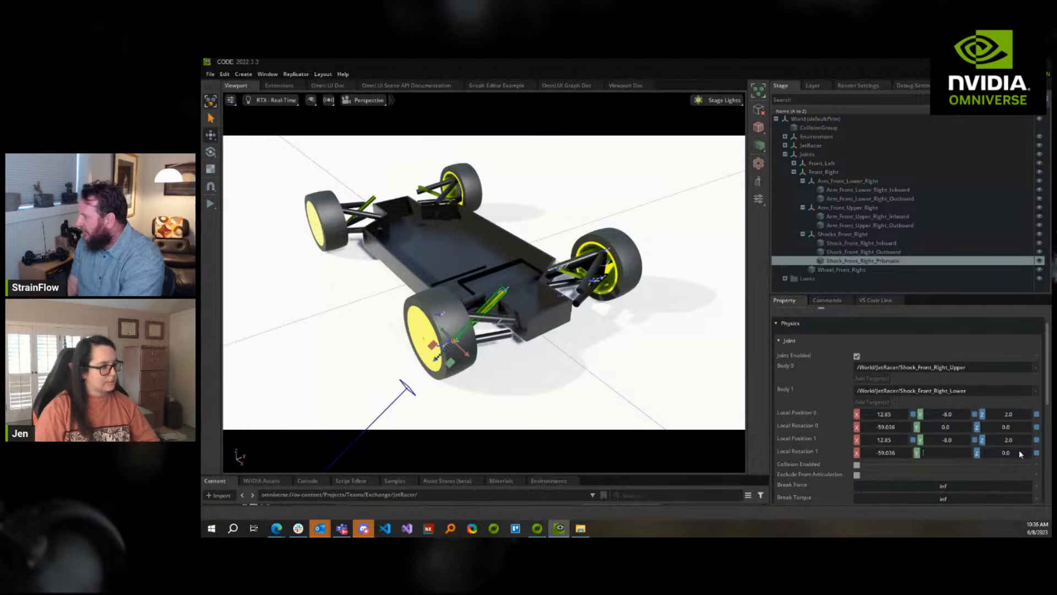
# Replace the Body 0 target of the Wheel_Front_Right joint with /World/JetRacer/Upright_Front_Right
pyautogui.click(854, 269)
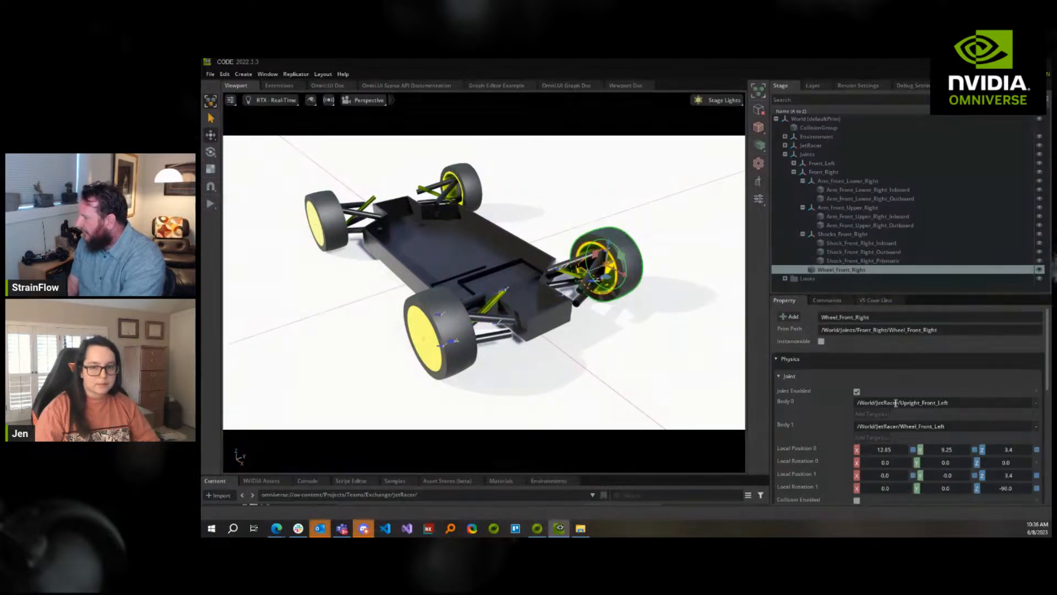
pyautogui.click(951, 403)
pyautogui.click(1036, 402)
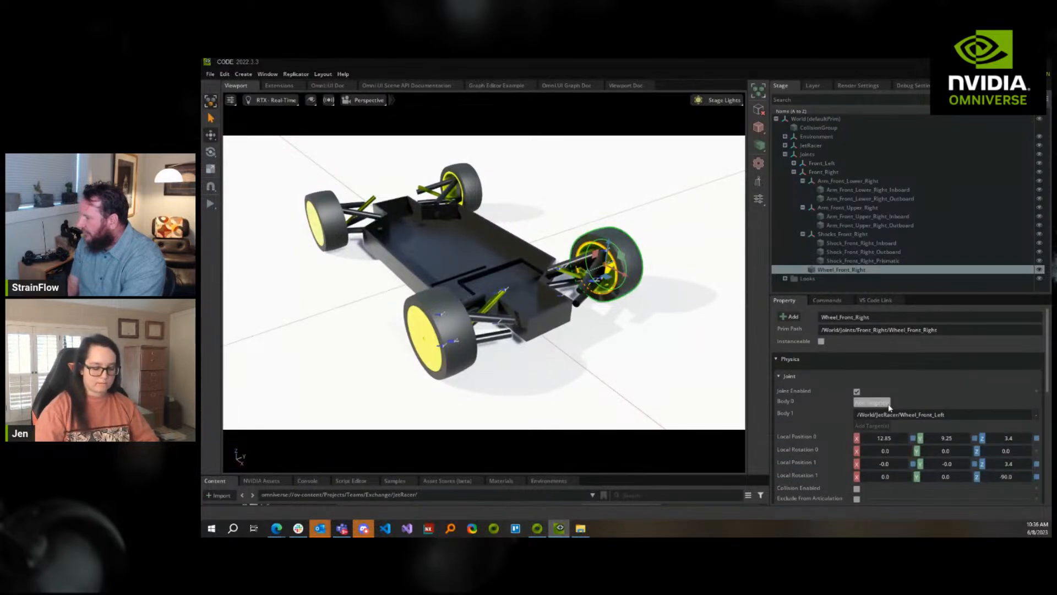
pyautogui.click(881, 403)
pyautogui.click(571, 225)
pyautogui.write('up')
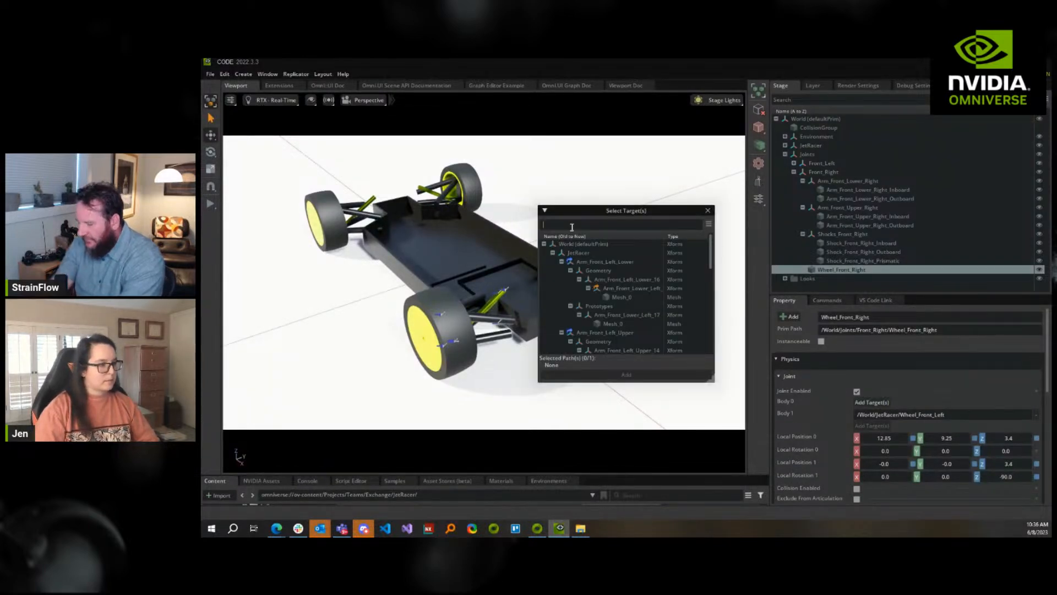
pyautogui.write('righ')
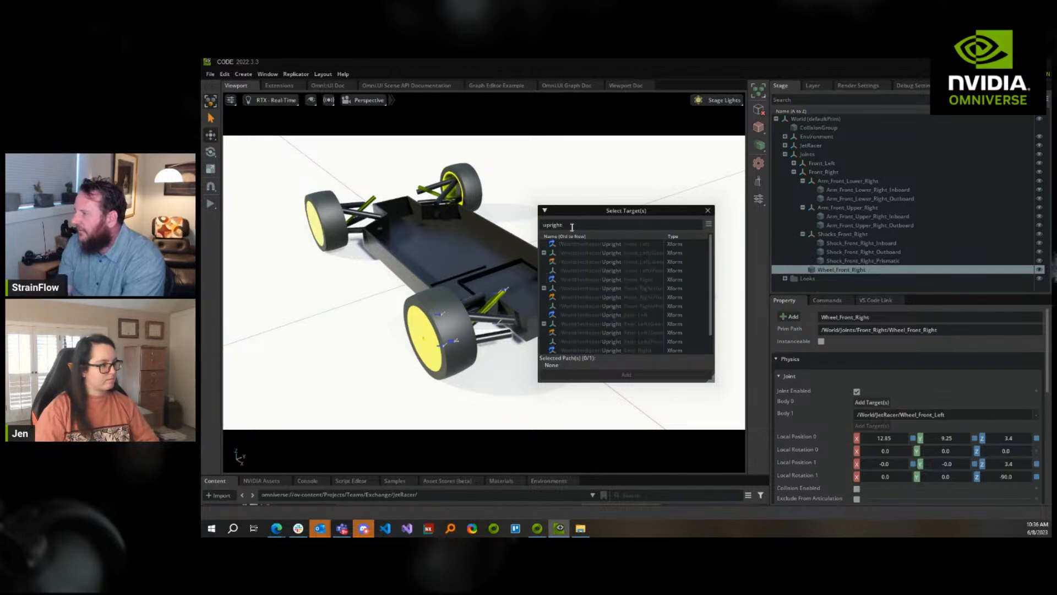
pyautogui.write('t')
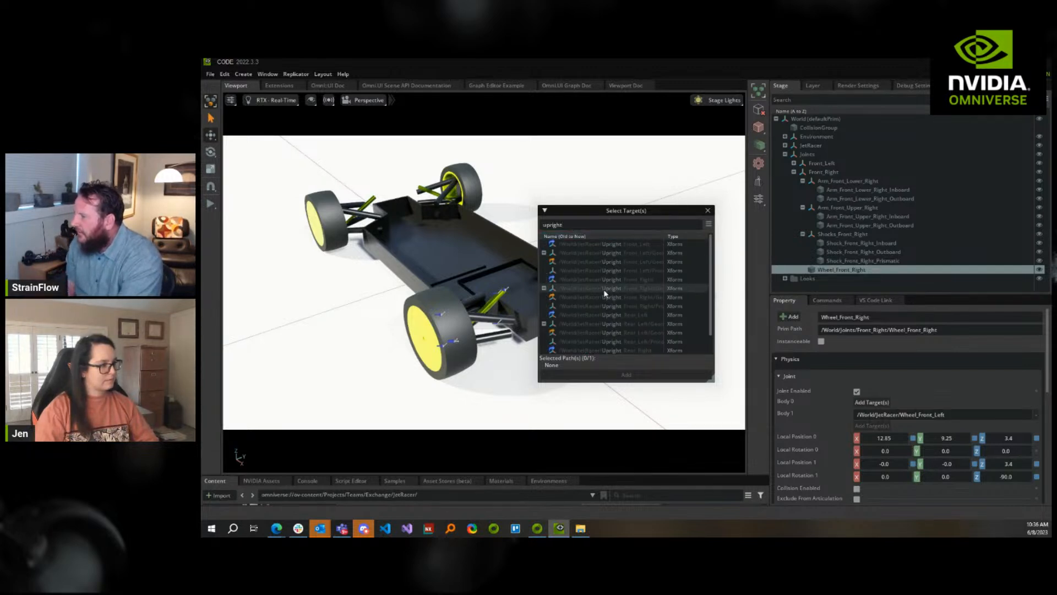
pyautogui.click(604, 281)
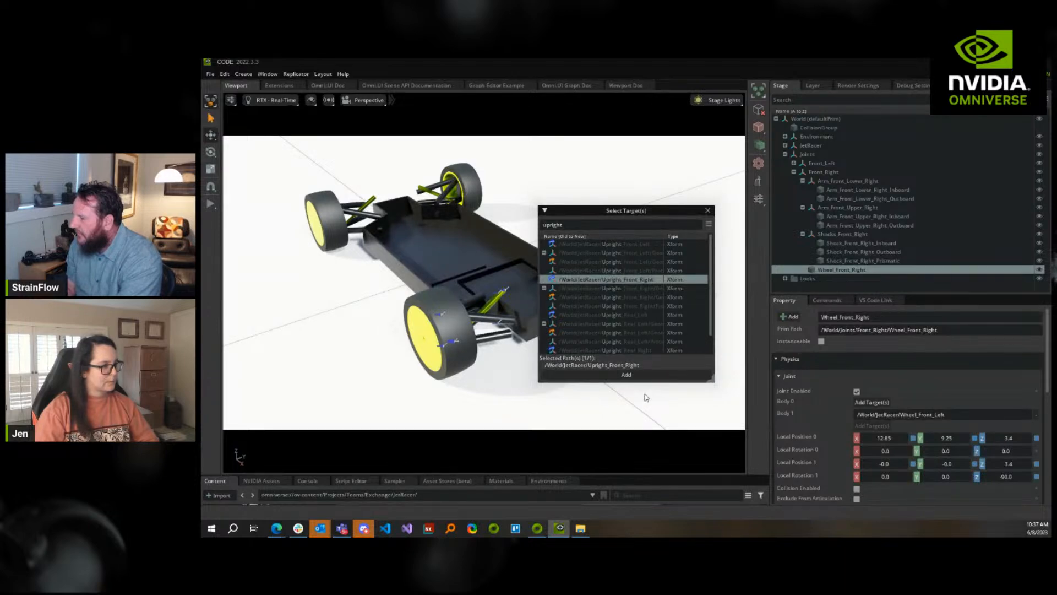
pyautogui.click(626, 374)
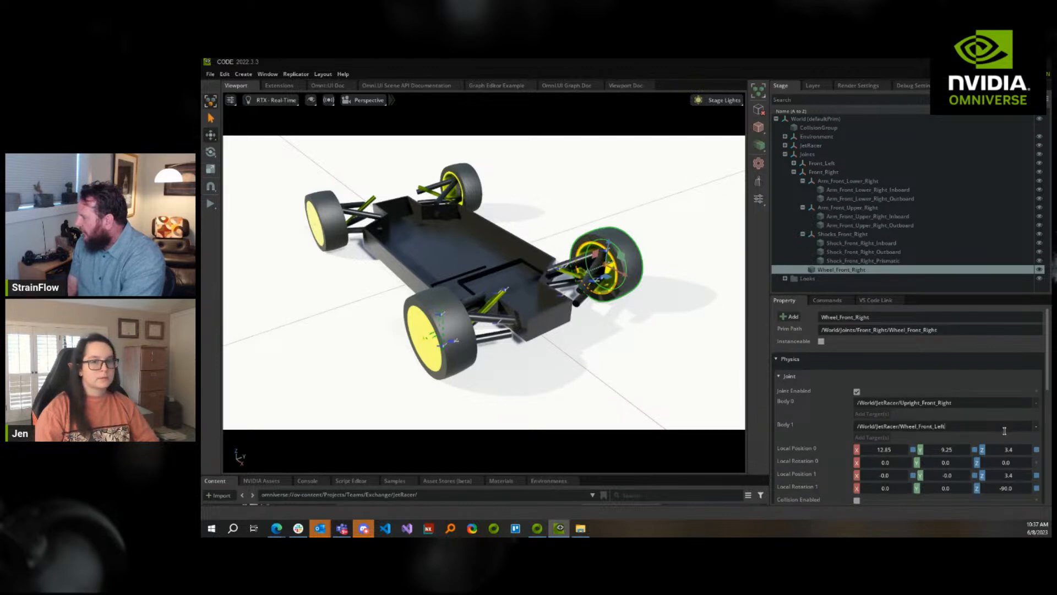
# Replace the Body 1 target of the Wheel_Front_Right joint with /World/JetRacer/Wheel_Front_Right
pyautogui.click(1036, 426)
pyautogui.click(871, 425)
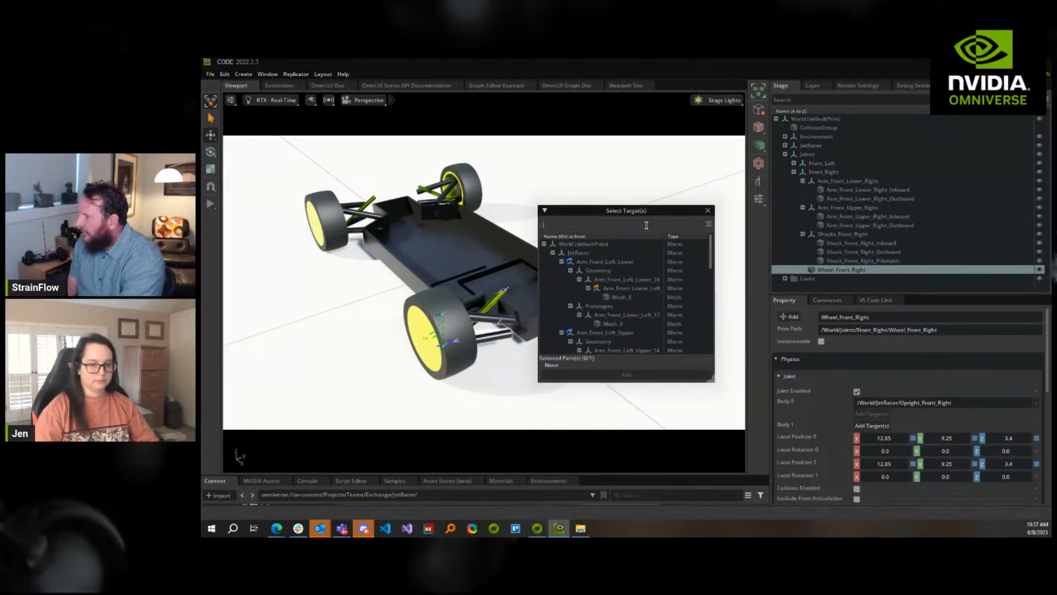
pyautogui.write('wheel_fr')
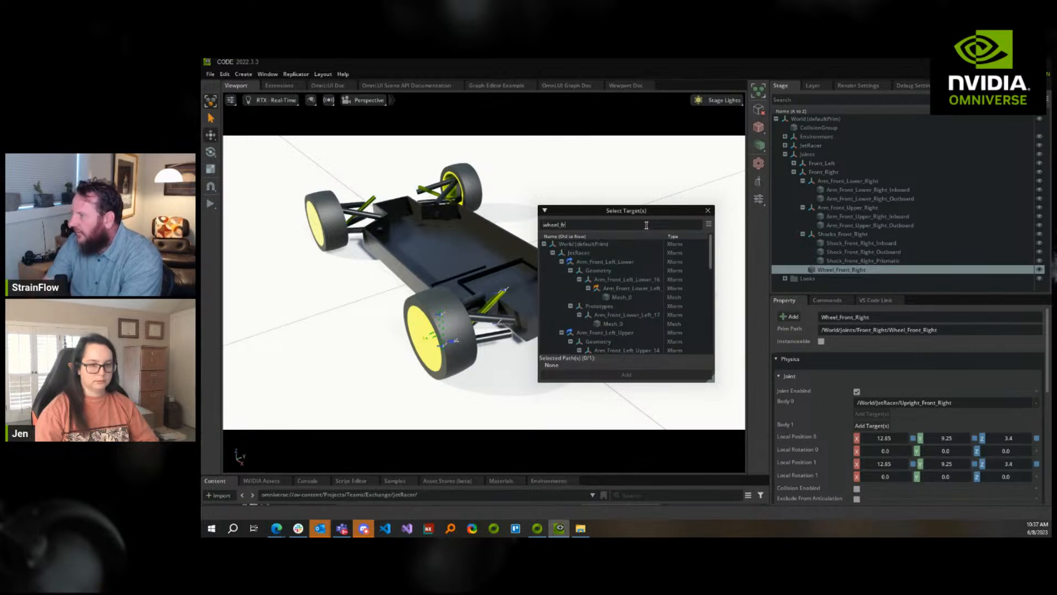
pyautogui.write('ont')
pyautogui.click(620, 253)
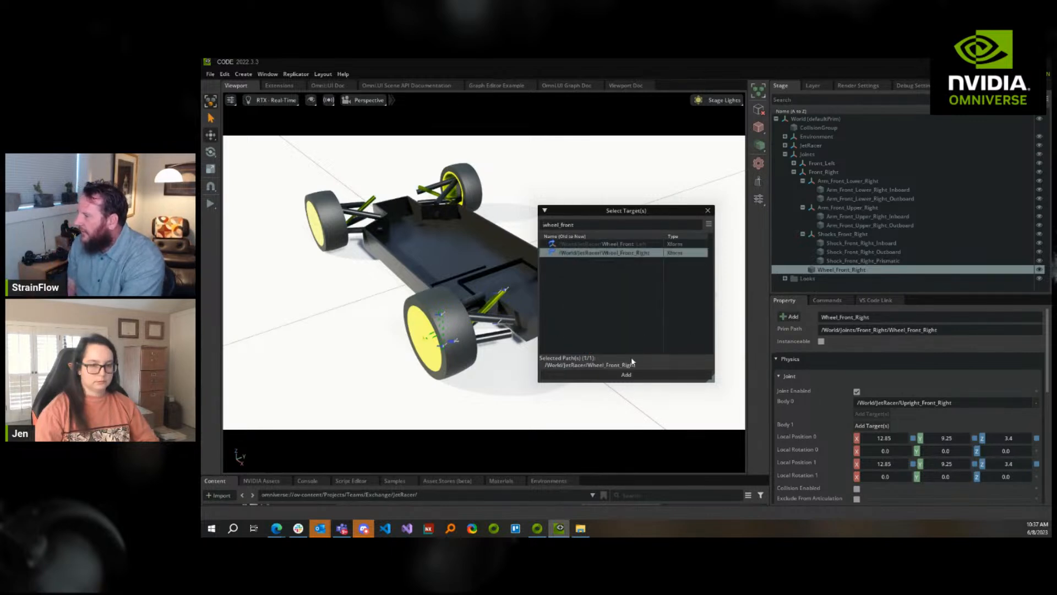
pyautogui.click(636, 375)
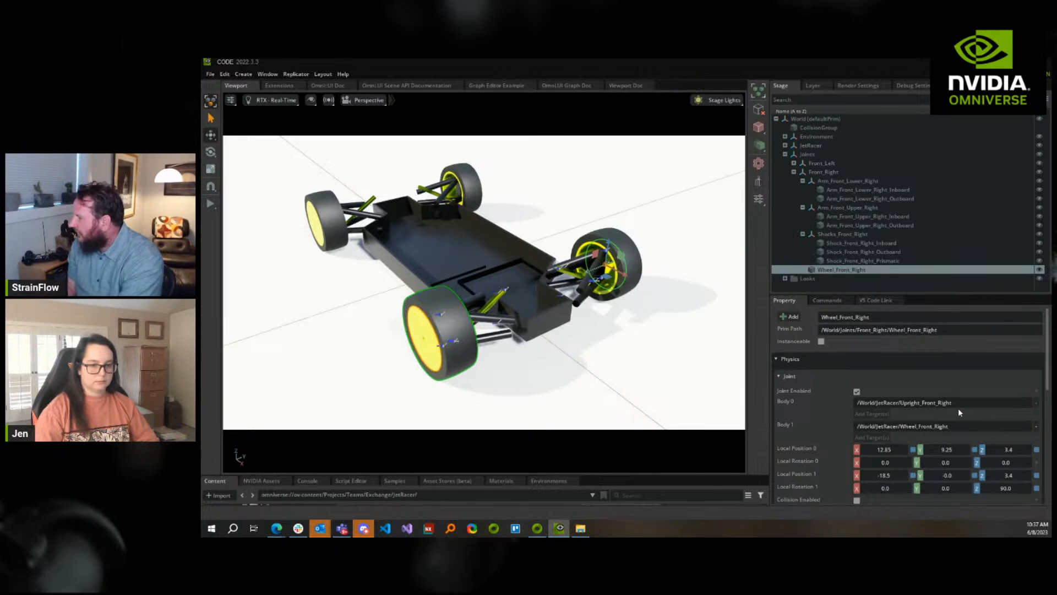
# Set the Y value of Local Position 0 on the Wheel_Front_Right joint to -9.25
pyautogui.doubleClick(935, 448)
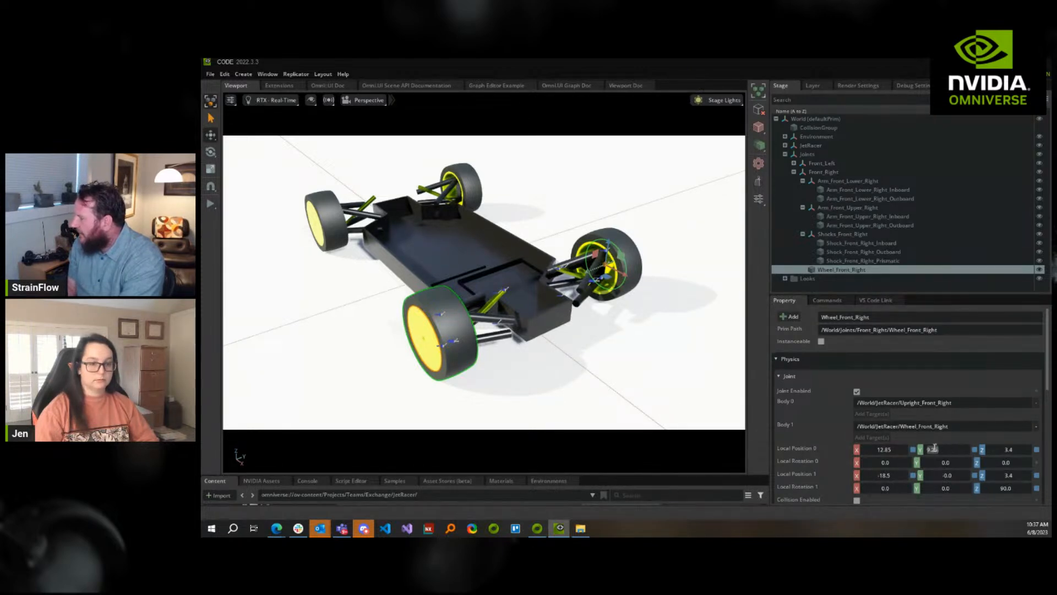
pyautogui.press('Home')
pyautogui.write('-')
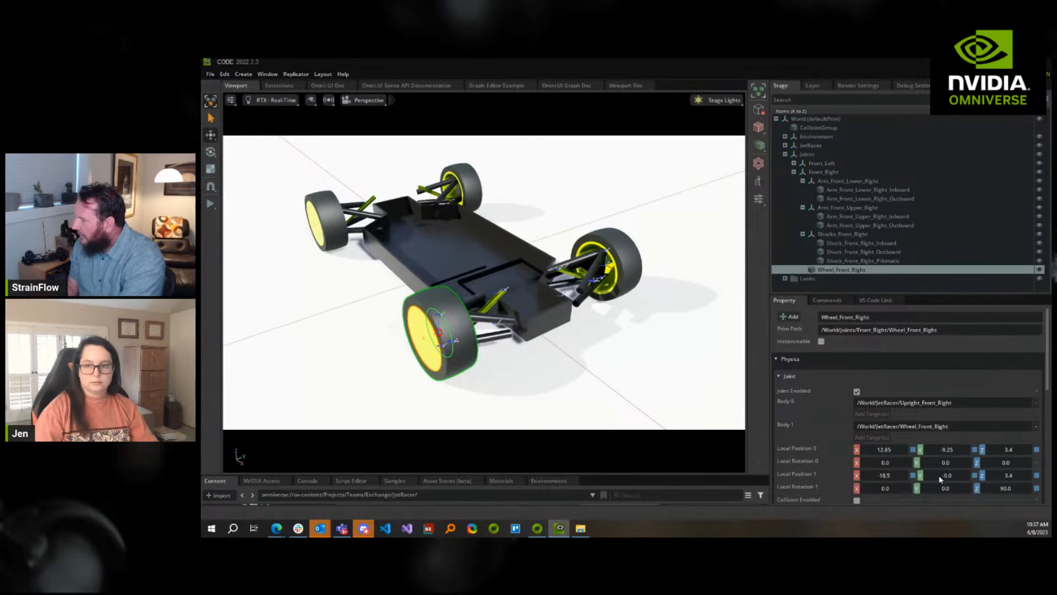
# Run the physics simulation briefly to test the front-right wheel joint, and stop it
pyautogui.moveTo(601, 405); pyautogui.dragTo(224, 224, button='right')
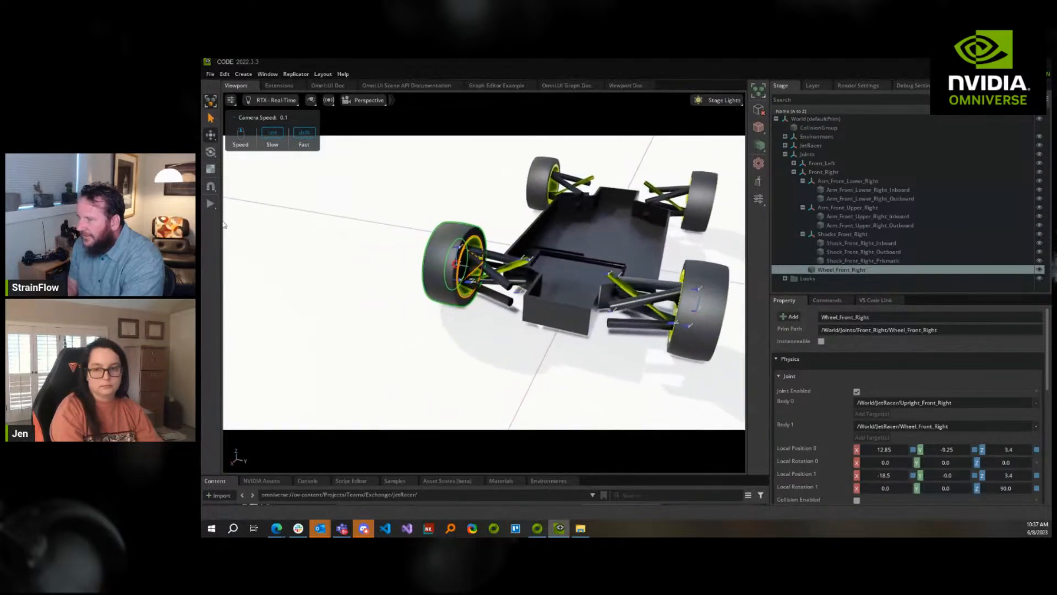
pyautogui.click(209, 205)
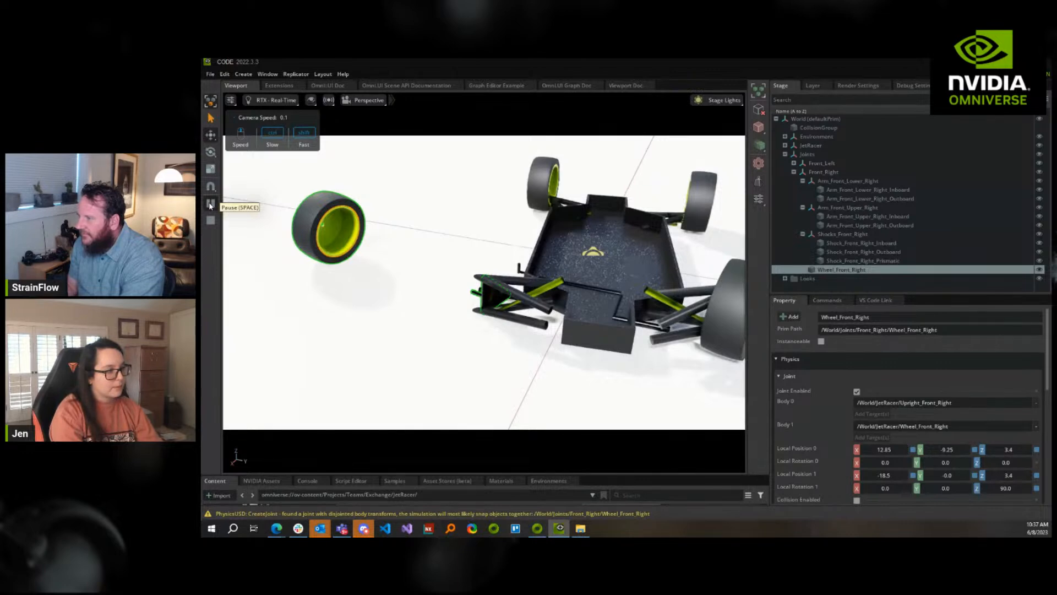
pyautogui.click(210, 220)
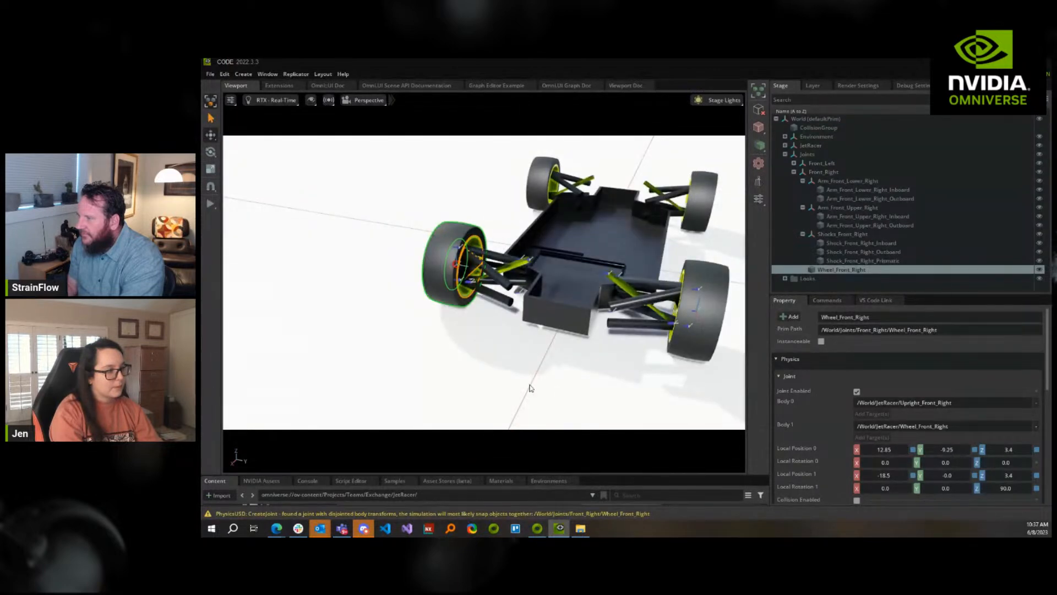
pyautogui.moveTo(530, 388); pyautogui.dragTo(666, 393, button='right')
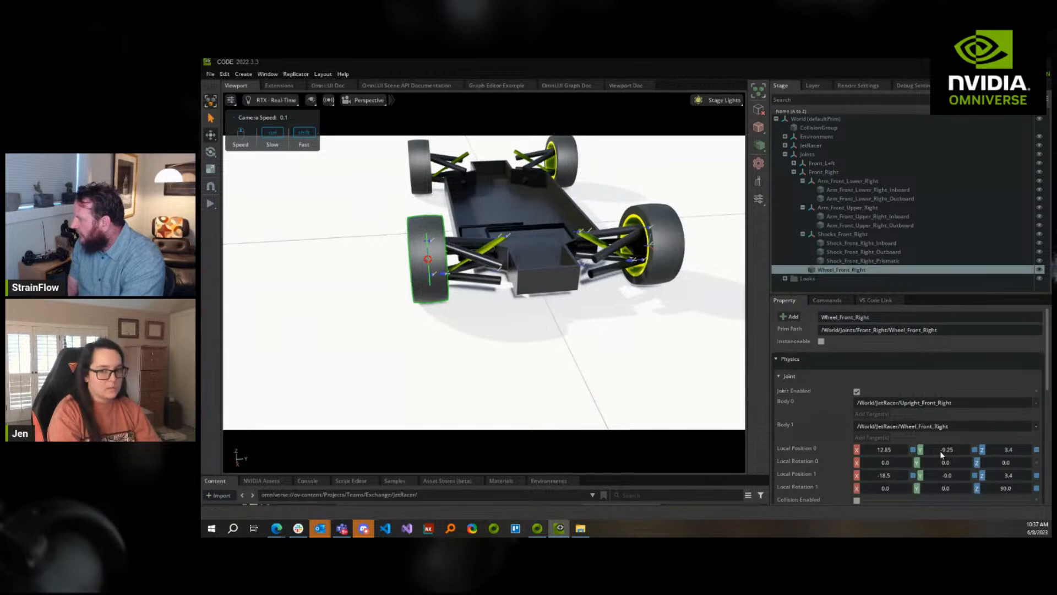
pyautogui.doubleClick(940, 450)
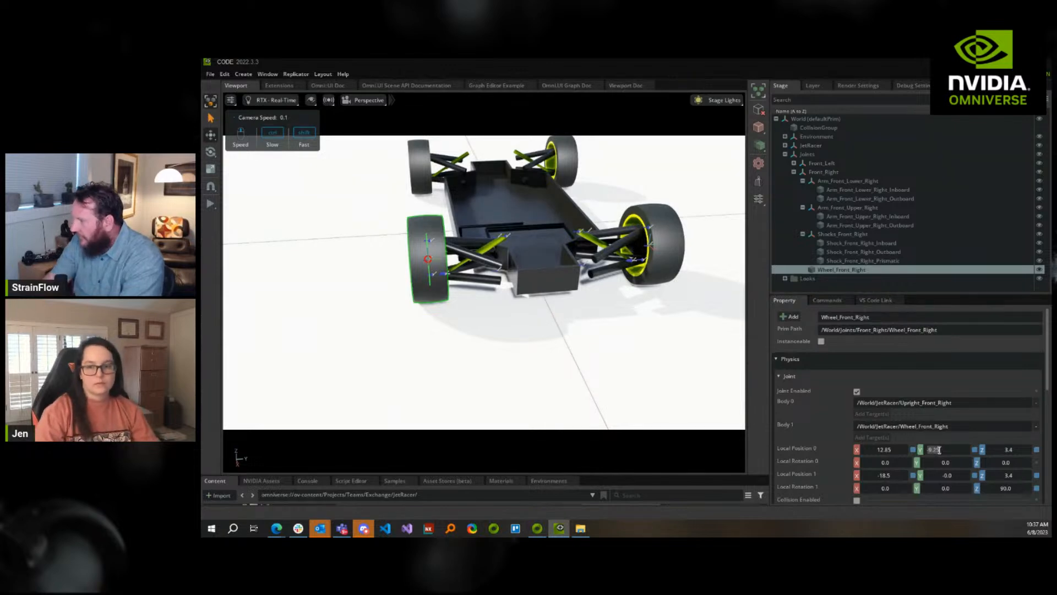
pyautogui.press('Left')
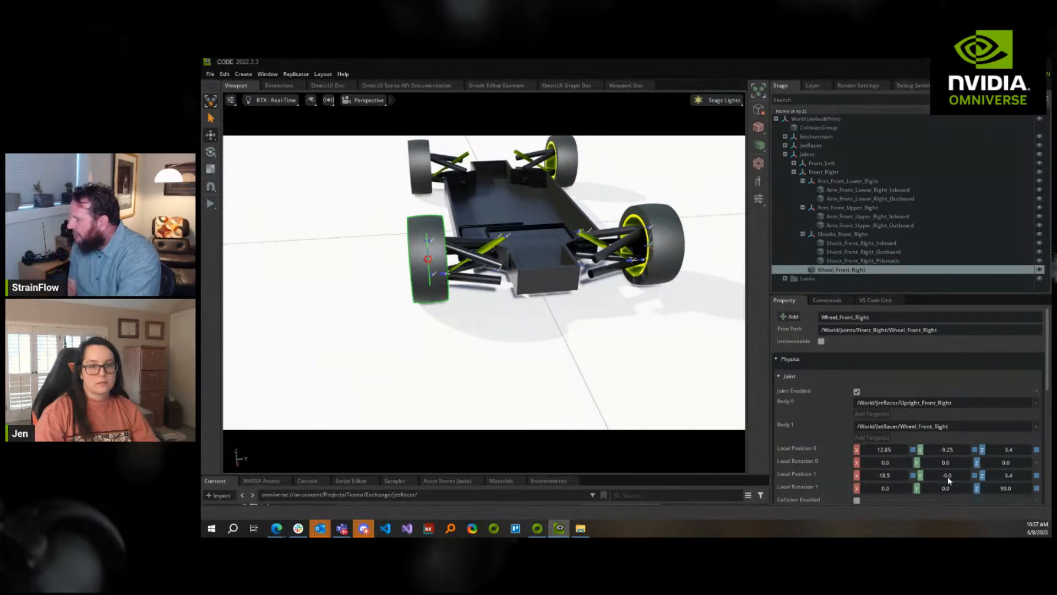
# Reset the X value of Local Position 1 on the Wheel_Front_Right joint to 0.0
pyautogui.moveTo(656, 390); pyautogui.dragTo(633, 390, button='right')
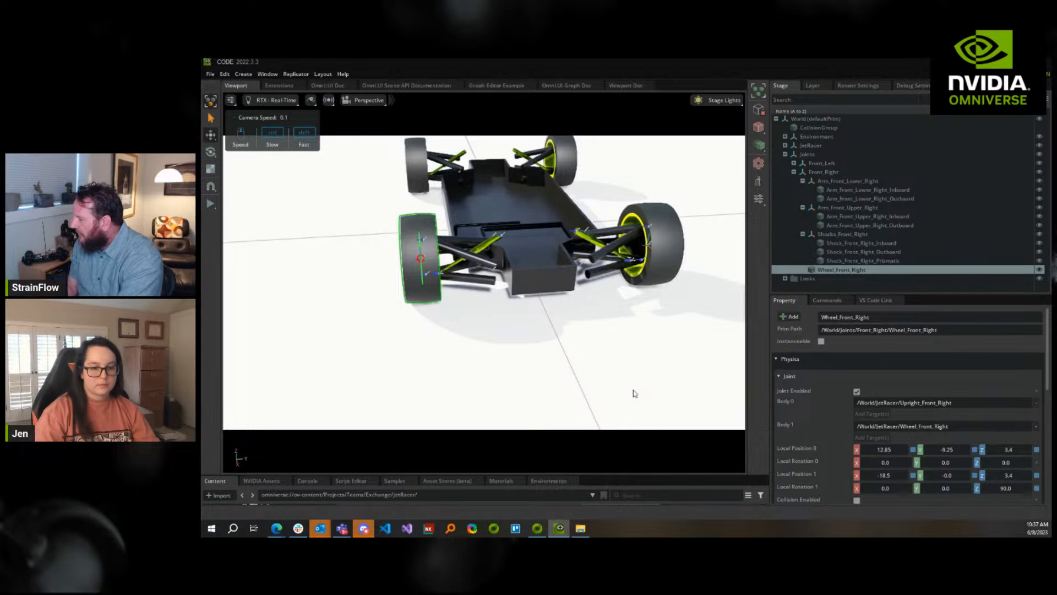
pyautogui.keyDown('alt'); pyautogui.moveTo(635, 394); pyautogui.dragTo(595, 396); pyautogui.keyUp('alt')
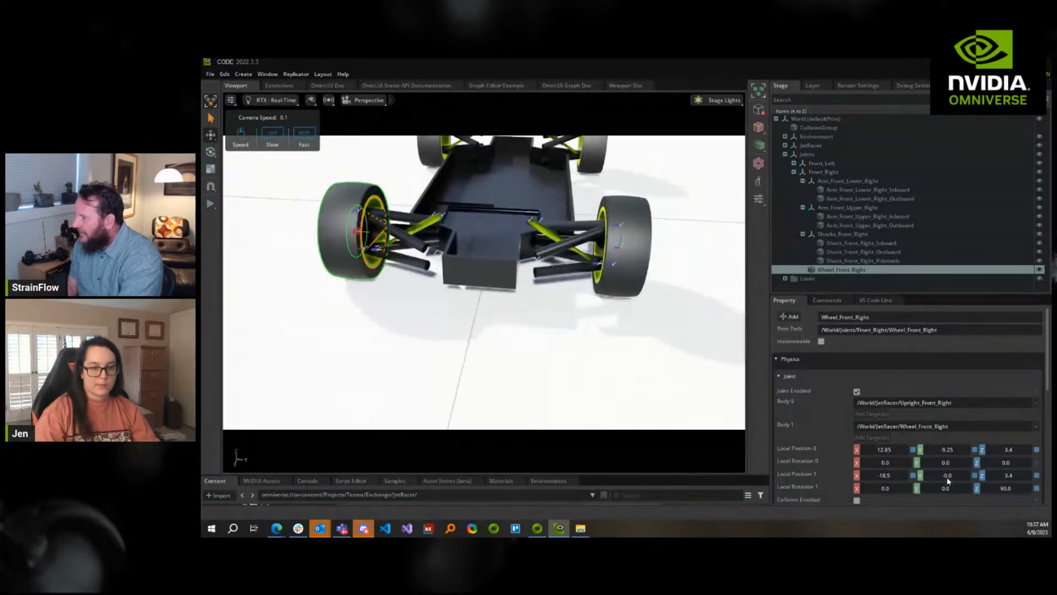
pyautogui.doubleClick(874, 474)
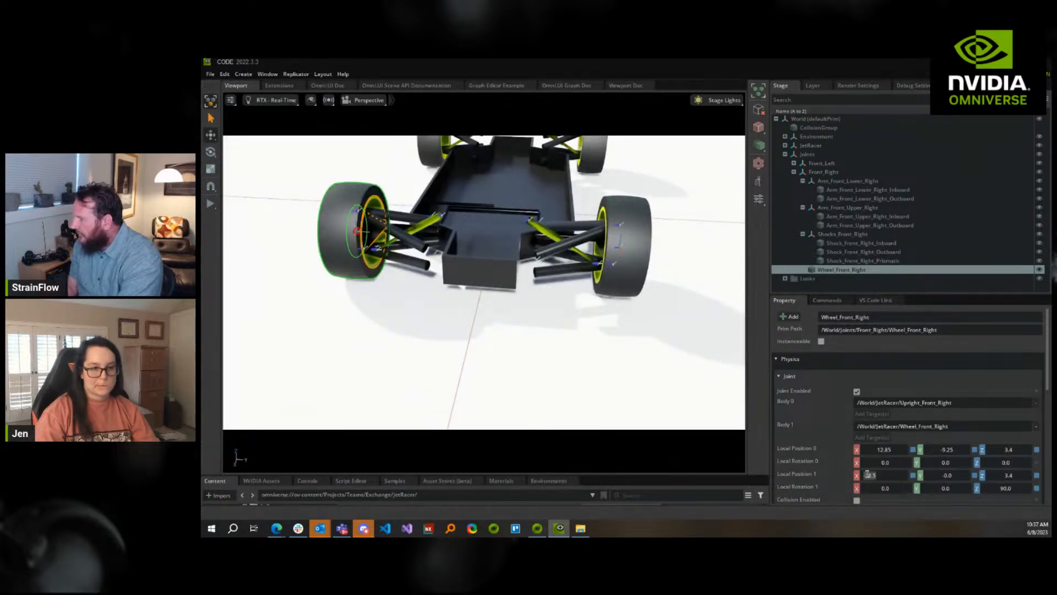
pyautogui.click(988, 475)
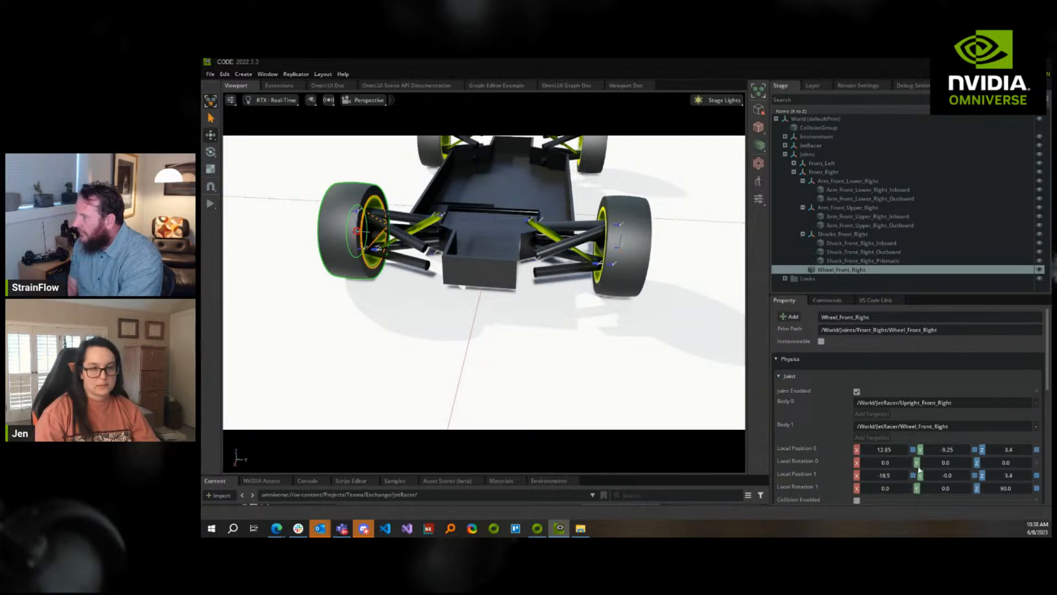
pyautogui.moveTo(871, 476); pyautogui.dragTo(972, 476)
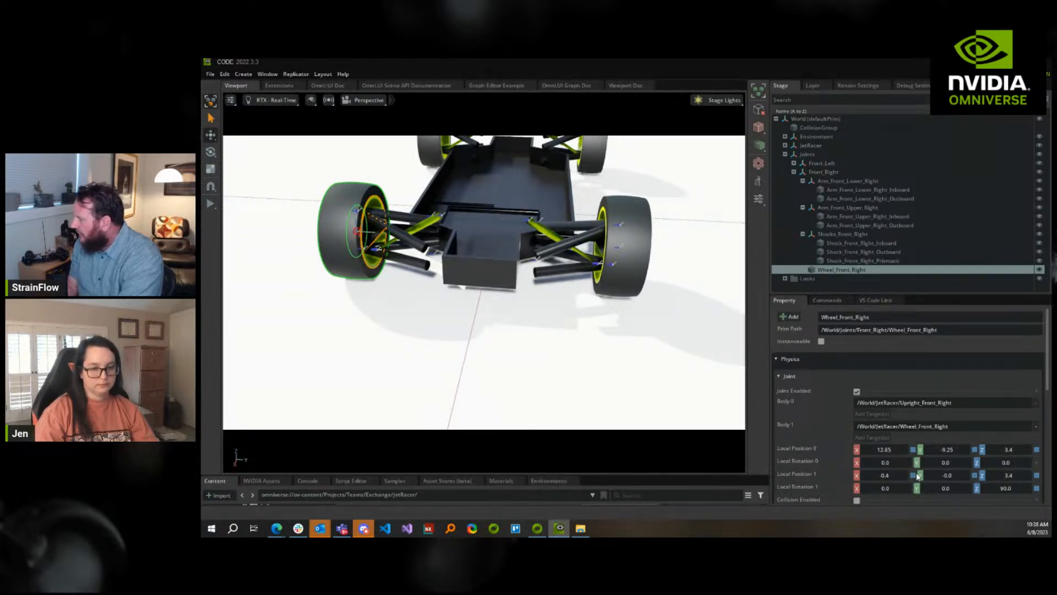
pyautogui.moveTo(915, 477); pyautogui.dragTo(917, 479)
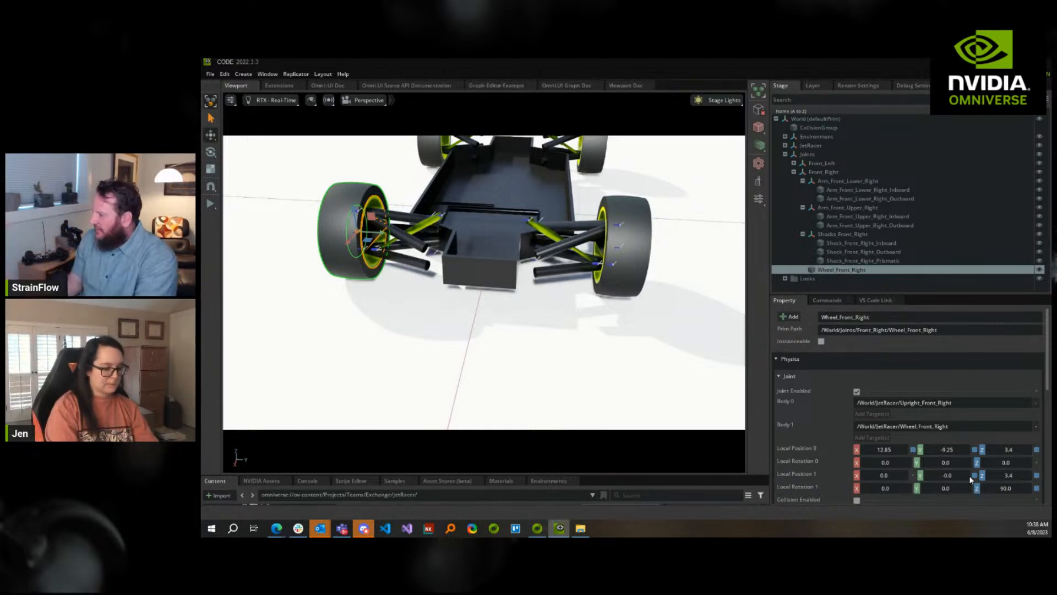
# Inspect the joint properties of Shock_Front_Right_Prismatic and Wheel_Front_Right
pyautogui.click(862, 261)
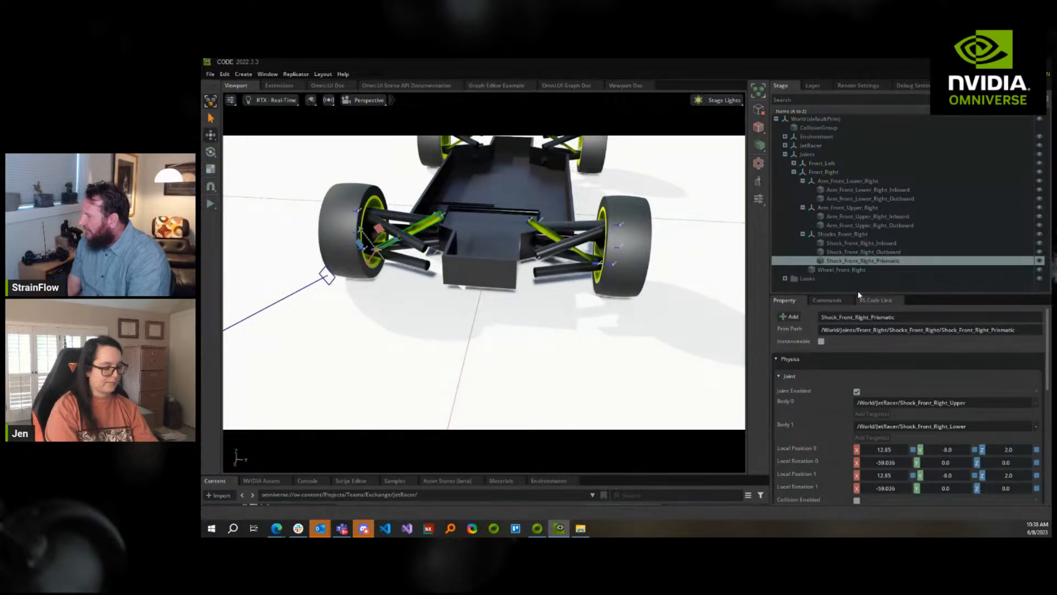
pyautogui.click(848, 270)
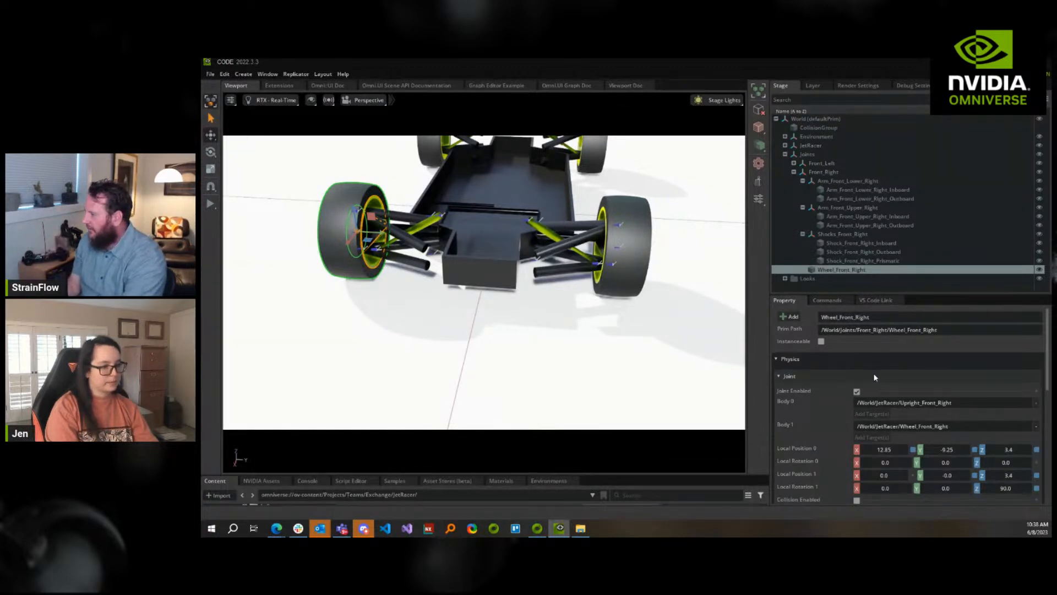
pyautogui.scroll(-1, 923, 453)
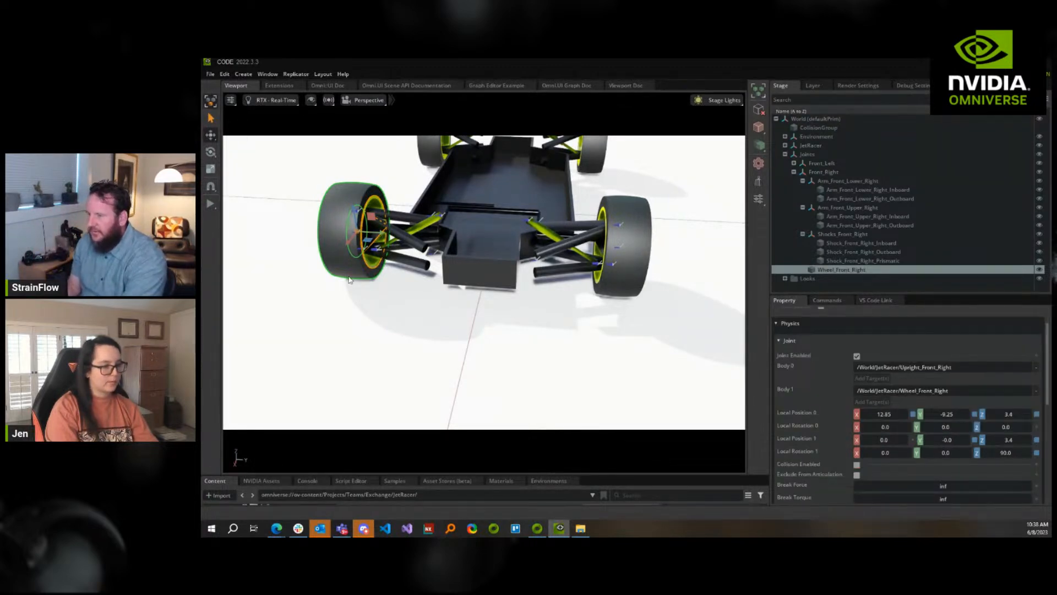
# Run the physics simulation, pull the front of the chassis upward to test the suspension, and stop it after a low front view
pyautogui.click(215, 204)
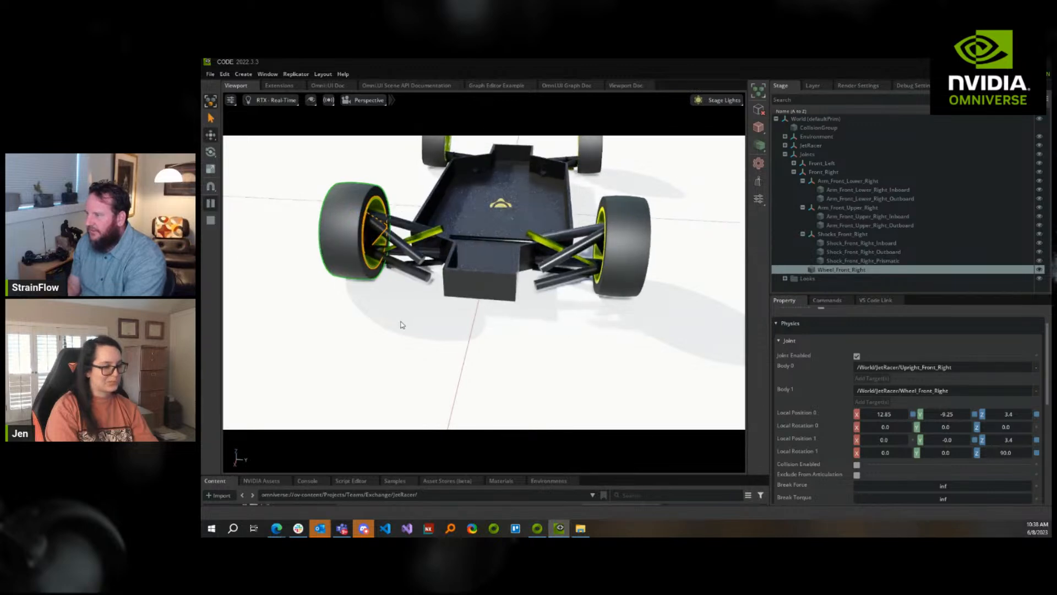
pyautogui.keyDown('shift'); pyautogui.moveTo(480, 282); pyautogui.dragTo(493, 62); pyautogui.keyUp('shift')
pyautogui.keyDown('shift'); pyautogui.moveTo(484, 269); pyautogui.dragTo(489, 57); pyautogui.keyUp('shift')
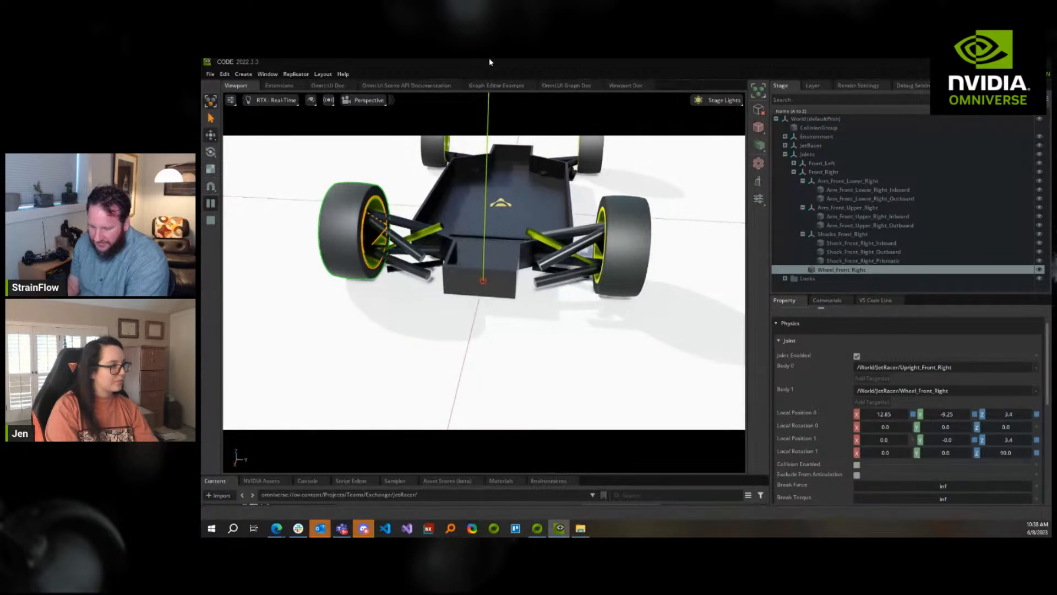
pyautogui.moveTo(493, 380); pyautogui.dragTo(497, 281, button='right')
pyautogui.press('e')
pyautogui.press('q')
pyautogui.press('e')
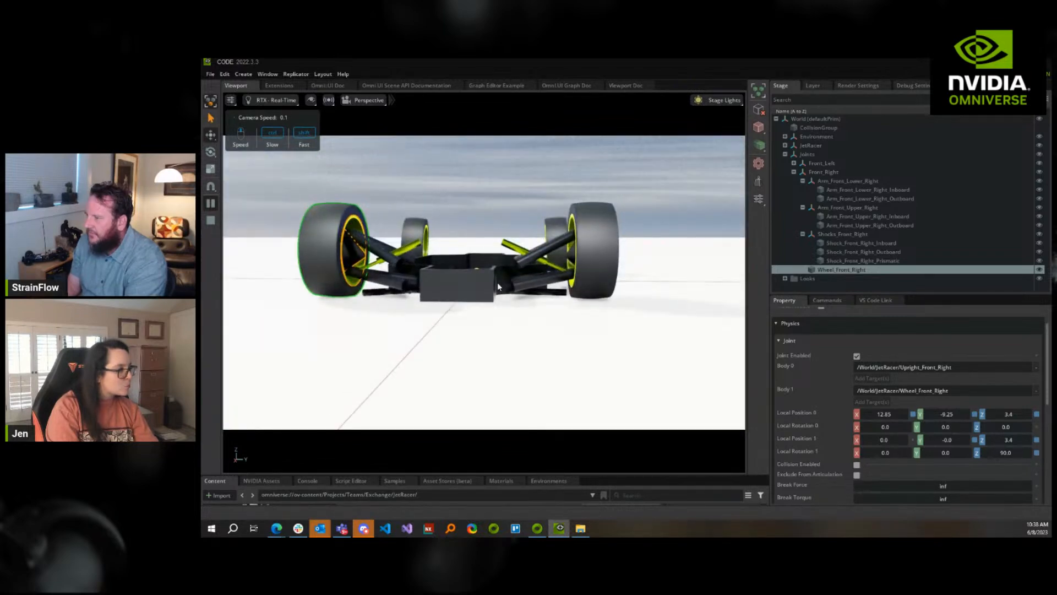
pyautogui.click(210, 220)
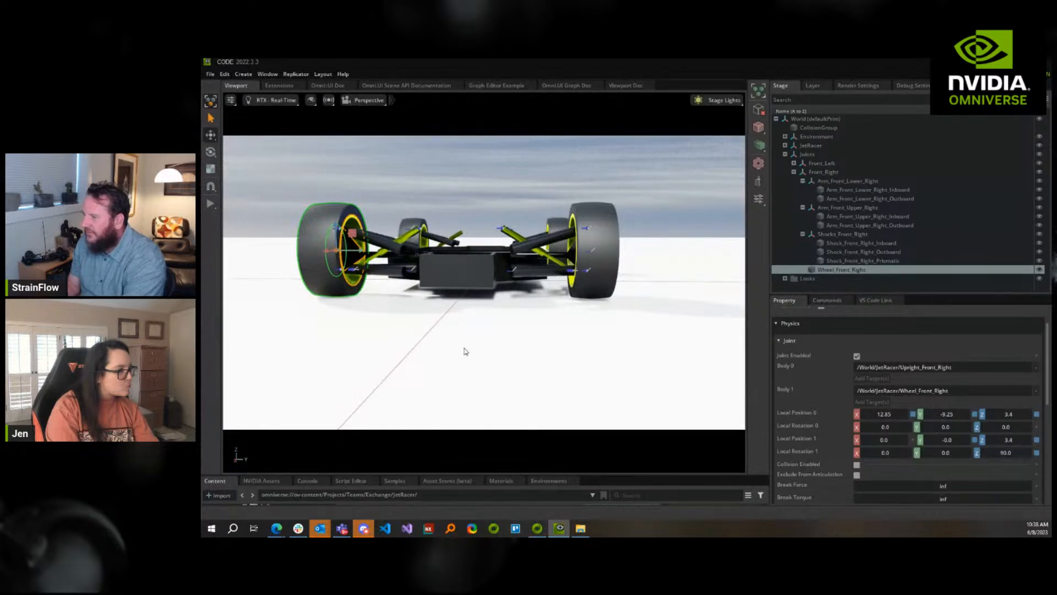
# Select the Shock_Front_Right_Prismatic joint and briefly run and stop the simulation to check the shock in front view
pyautogui.moveTo(464, 348); pyautogui.dragTo(473, 352, button='right')
pyautogui.press('a')
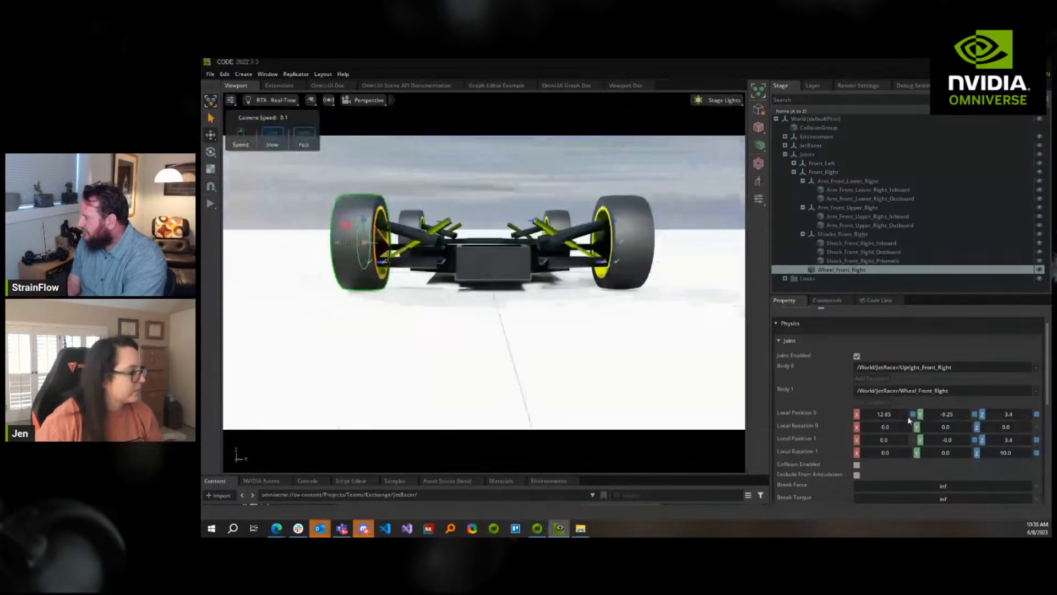
pyautogui.click(863, 261)
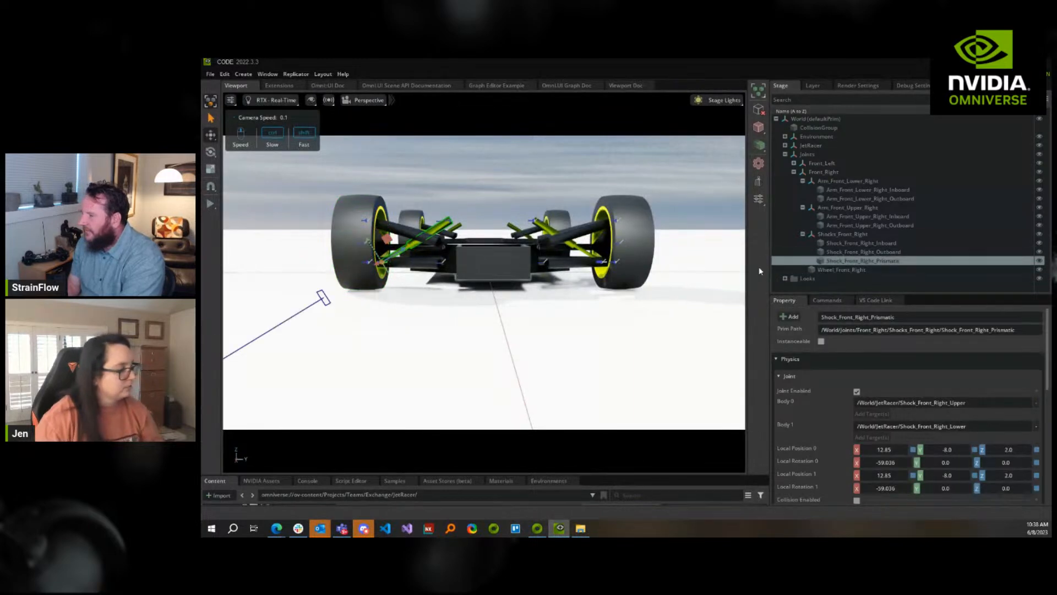
pyautogui.click(840, 261)
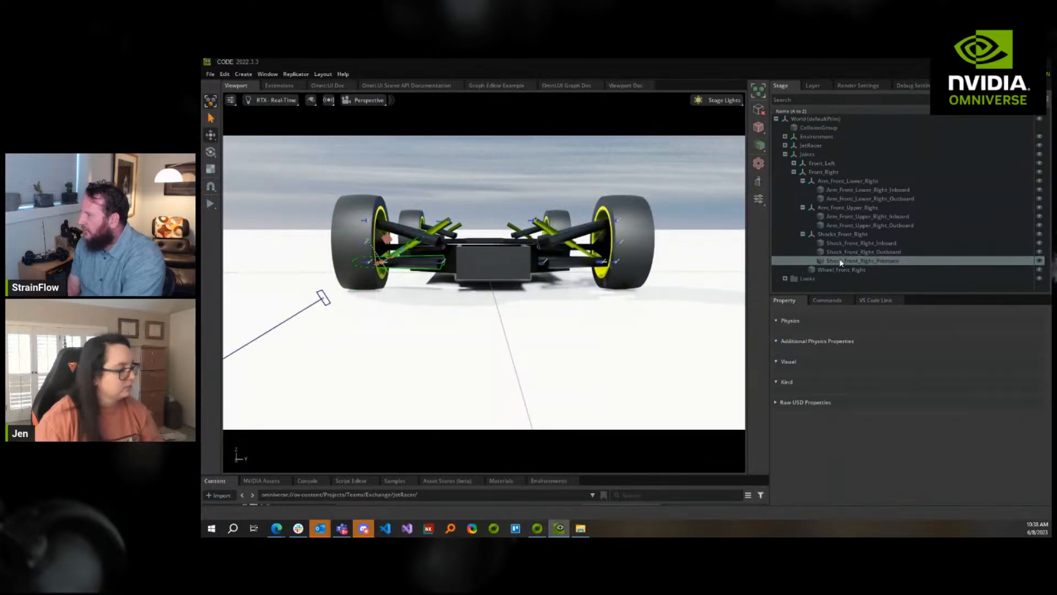
pyautogui.click(210, 203)
pyautogui.click(210, 223)
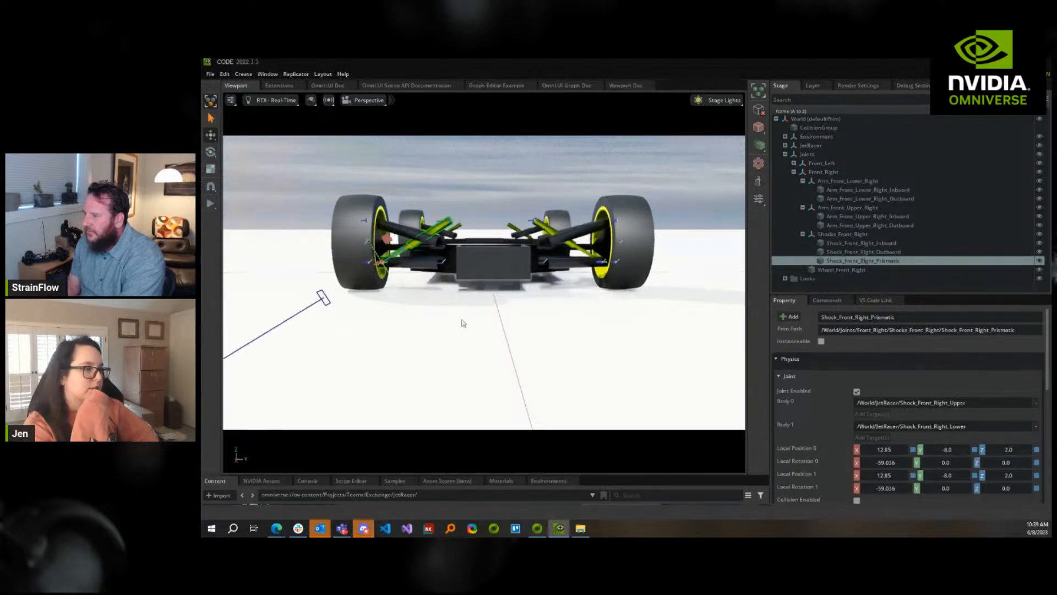
# Simulate the whole car from a higher viewpoint, pull the nose of the chassis upward, and rerun the simulation before stopping it
pyautogui.press('e')
pyautogui.moveTo(462, 322); pyautogui.dragTo(467, 395, button='right')
pyautogui.scroll(-5, 468, 396)
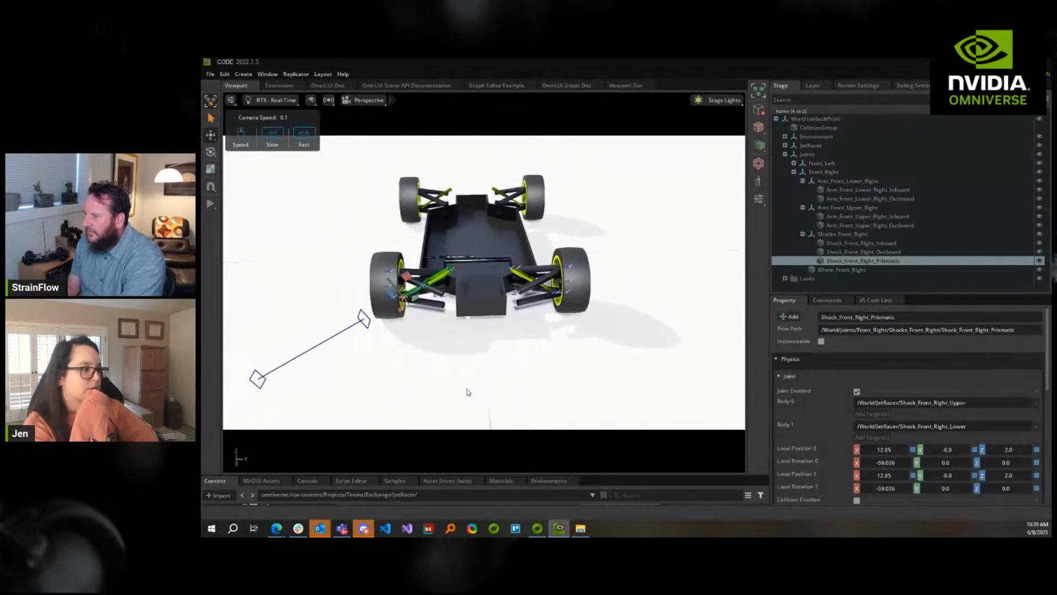
pyautogui.click(210, 203)
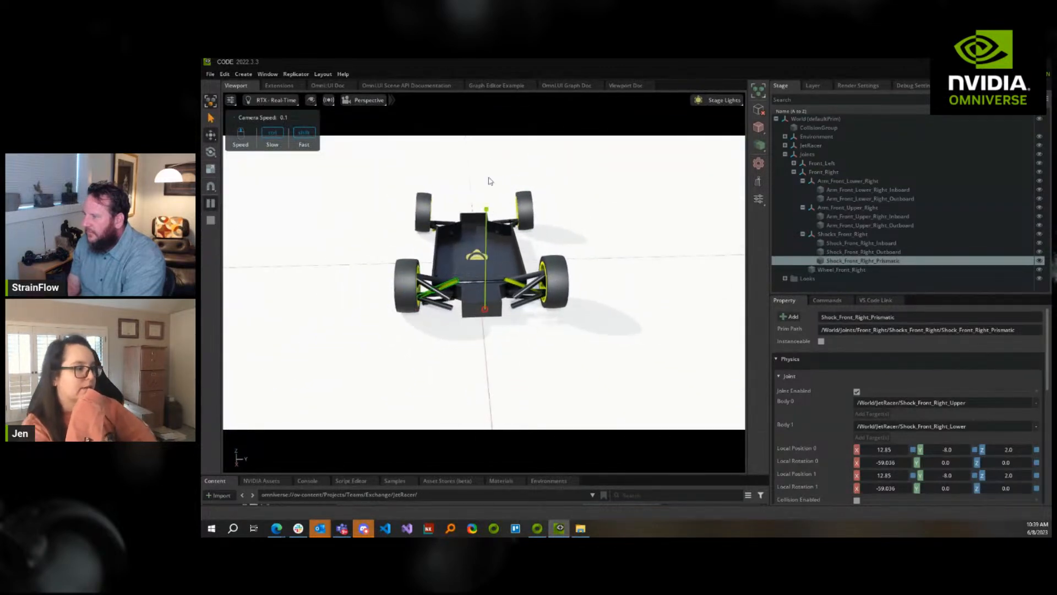
pyautogui.keyDown('shift'); pyautogui.moveTo(496, 297); pyautogui.dragTo(511, 61); pyautogui.keyUp('shift')
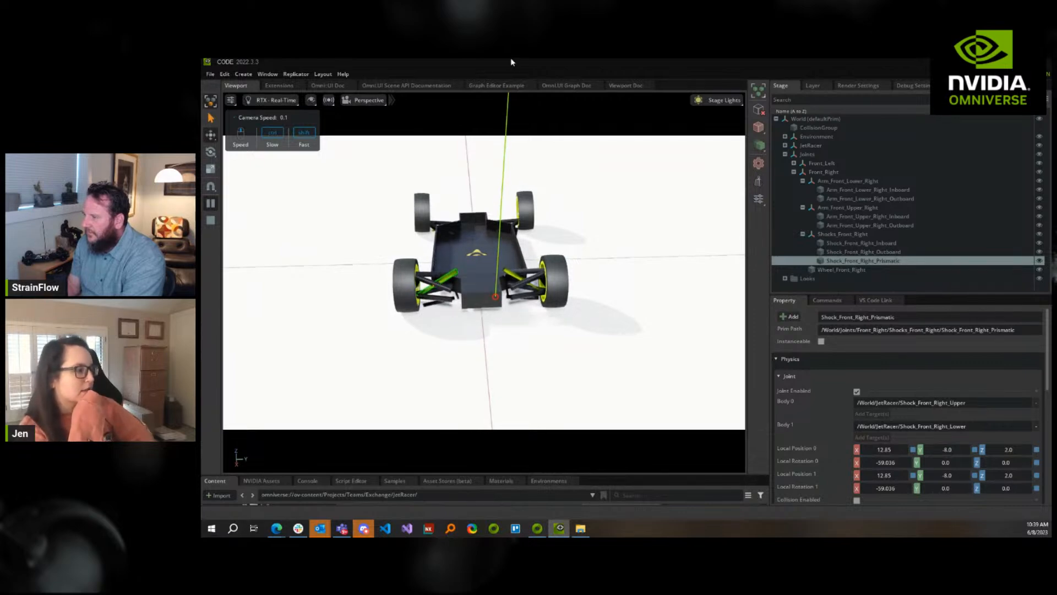
pyautogui.keyDown('shift'); pyautogui.moveTo(511, 61); pyautogui.dragTo(511, 62); pyautogui.keyUp('shift')
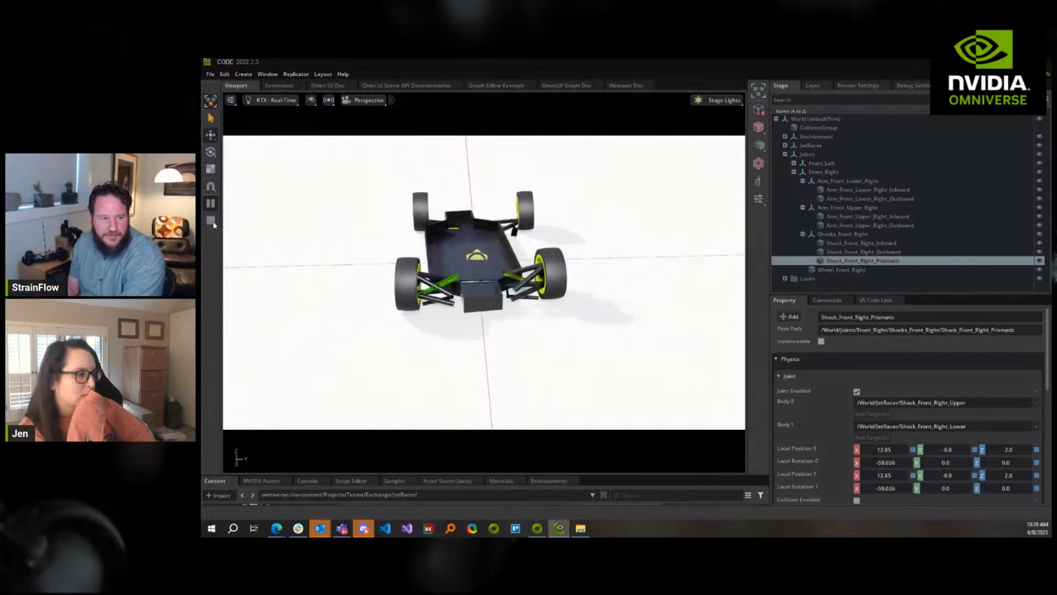
pyautogui.click(210, 221)
pyautogui.click(210, 203)
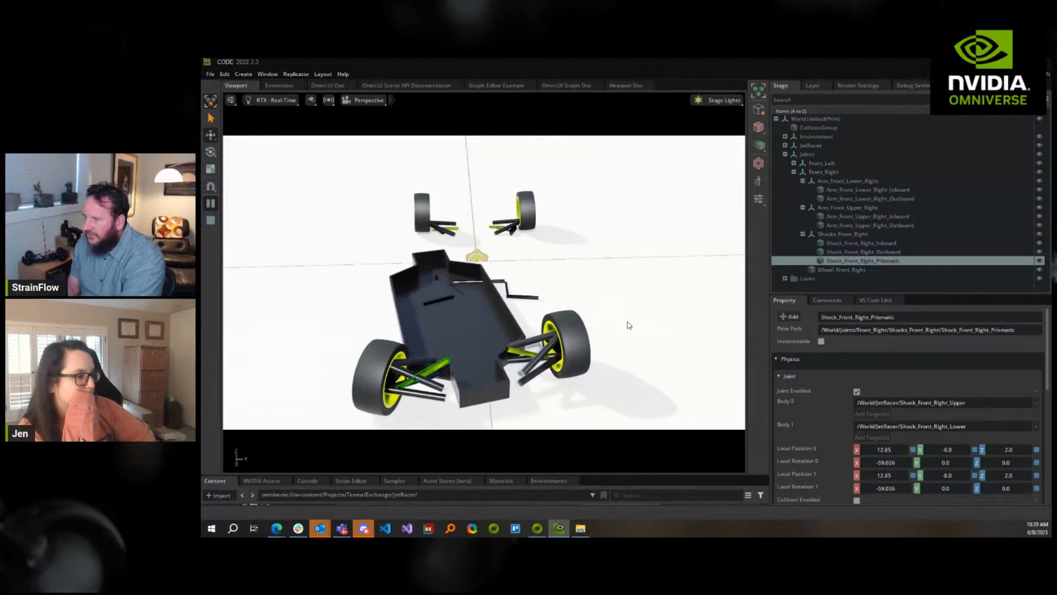
pyautogui.press('Escape')
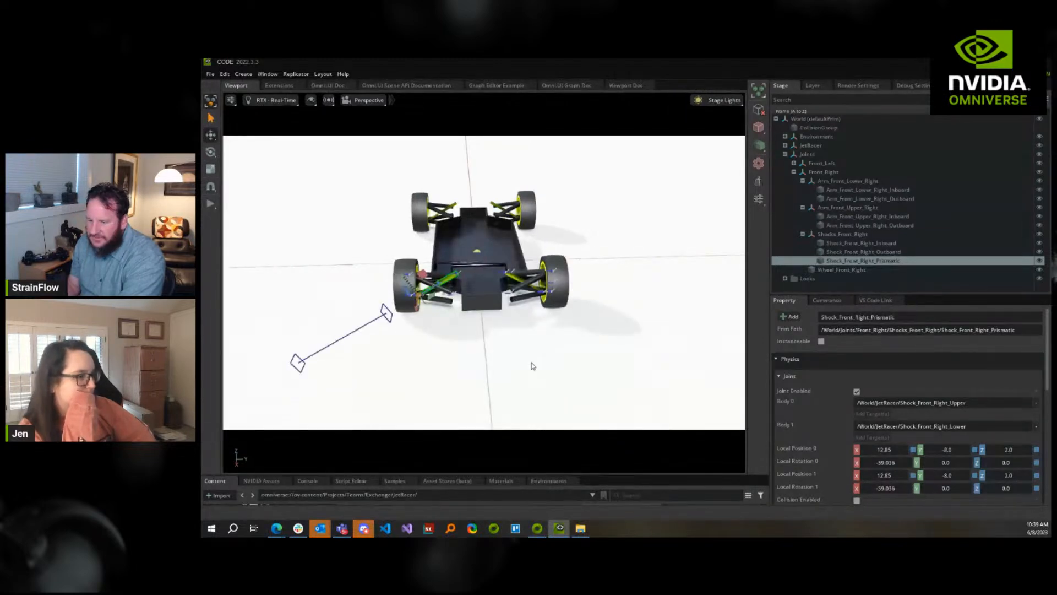
# Examine the axis and the lower and upper limits of the Shock_Front_Right_Prismatic joint
pyautogui.moveTo(532, 365); pyautogui.dragTo(529, 363, button='right')
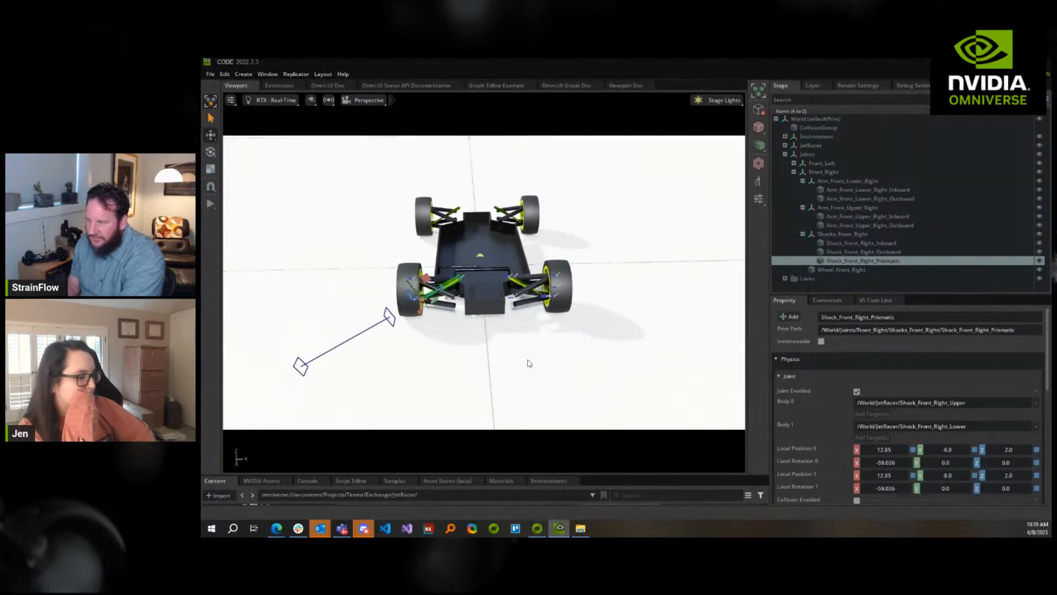
pyautogui.press('w')
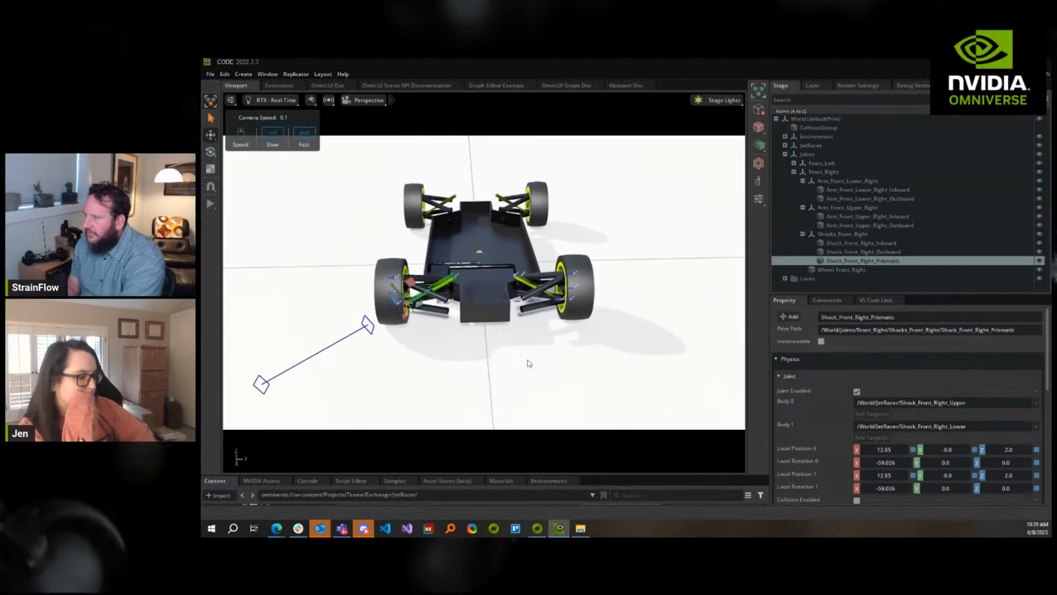
pyautogui.moveTo(529, 364); pyautogui.dragTo(526, 325, button='right')
pyautogui.press('w')
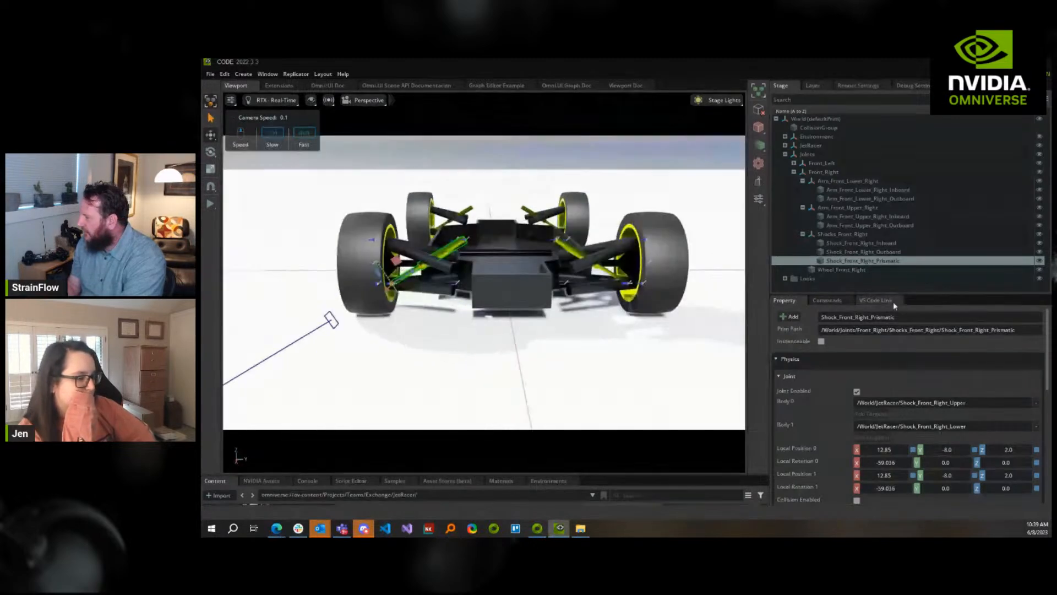
pyautogui.click(851, 269)
pyautogui.click(856, 263)
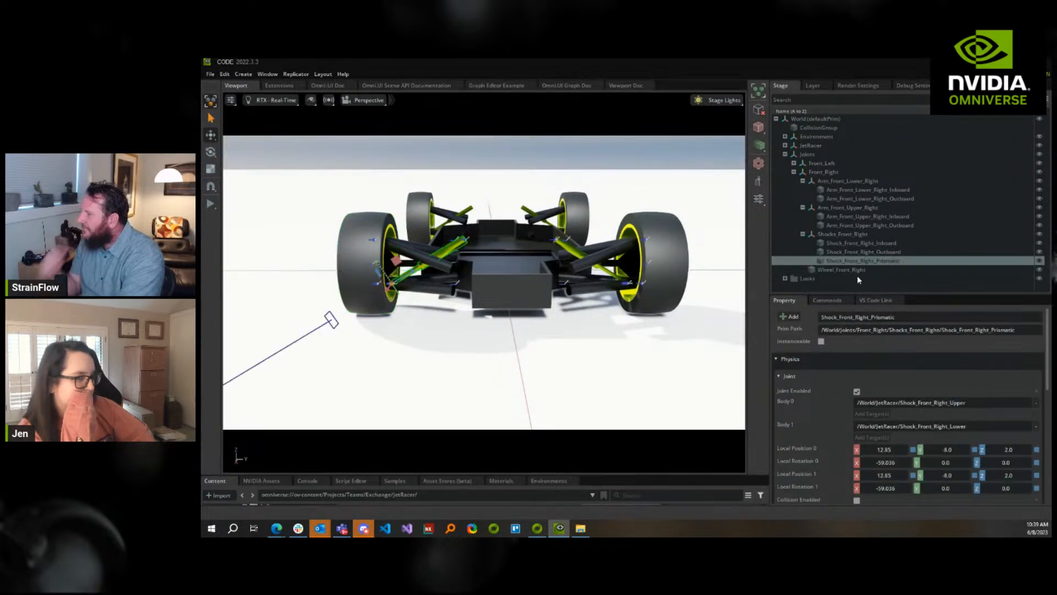
pyautogui.scroll(-10, 929, 416)
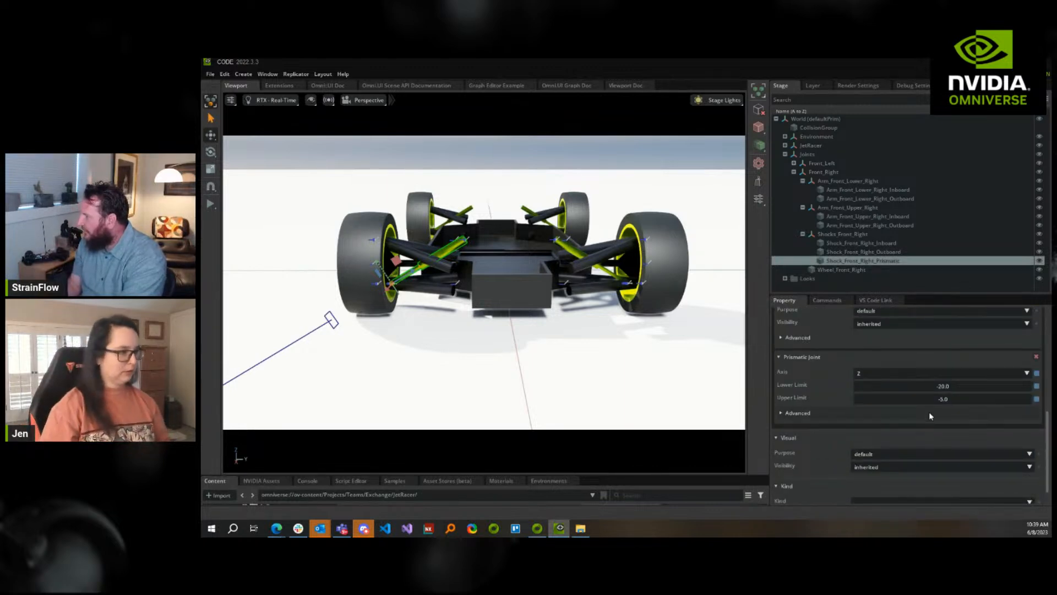
pyautogui.scroll(-2, 931, 417)
# Expand the Front_Left and Shocks_Front_Left joint groups and select both Shock_Front_Left_Prismatic and Shock_Front_Right_Prismatic
pyautogui.click(794, 164)
pyautogui.scroll(-2, 896, 215)
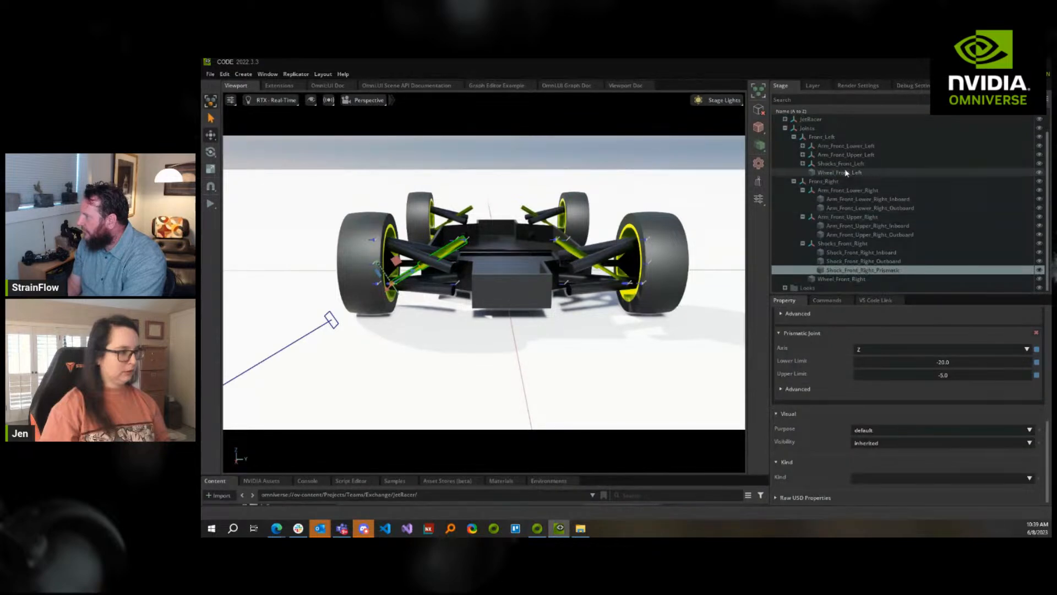
pyautogui.click(802, 163)
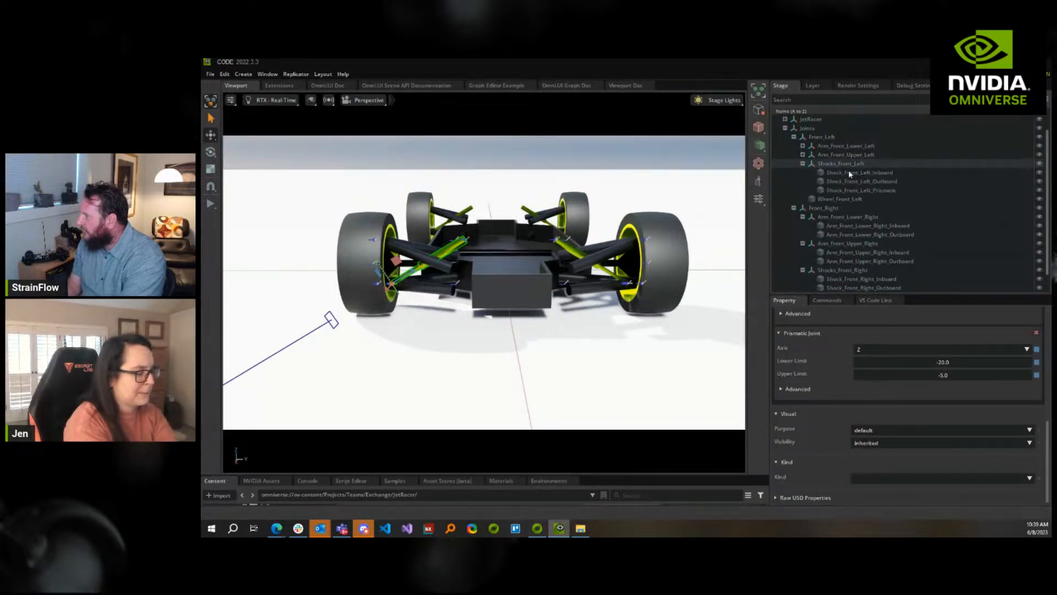
pyautogui.click(891, 190)
pyautogui.scroll(-2, 946, 239)
pyautogui.keyDown('ctrl'); pyautogui.click(946, 239); pyautogui.keyUp('ctrl')
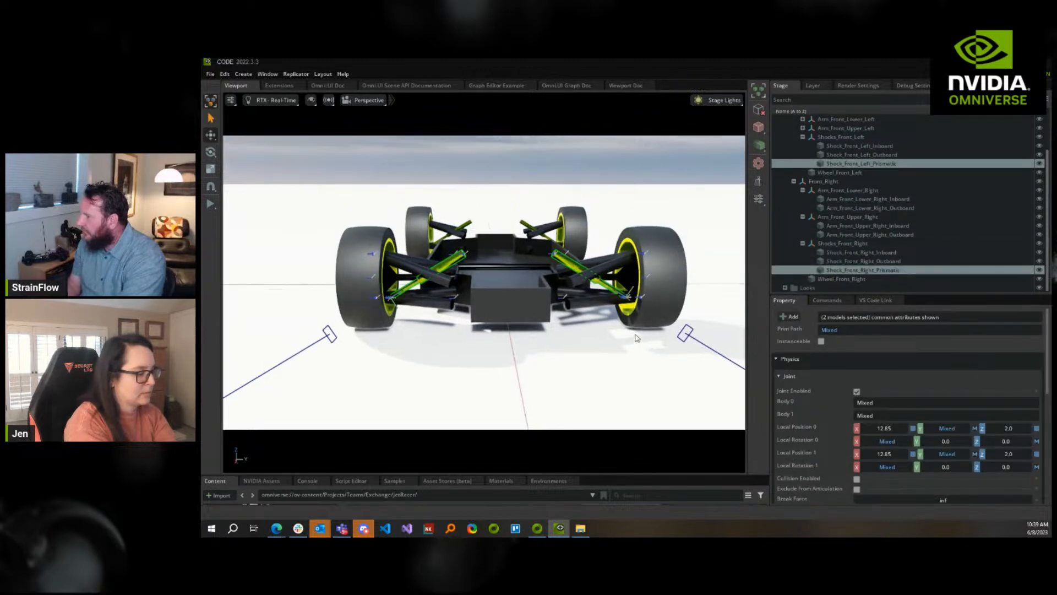
# Increase the advanced Stiffness value of both selected front shock prismatic joints and start the simulation
pyautogui.scroll(-5, 637, 338)
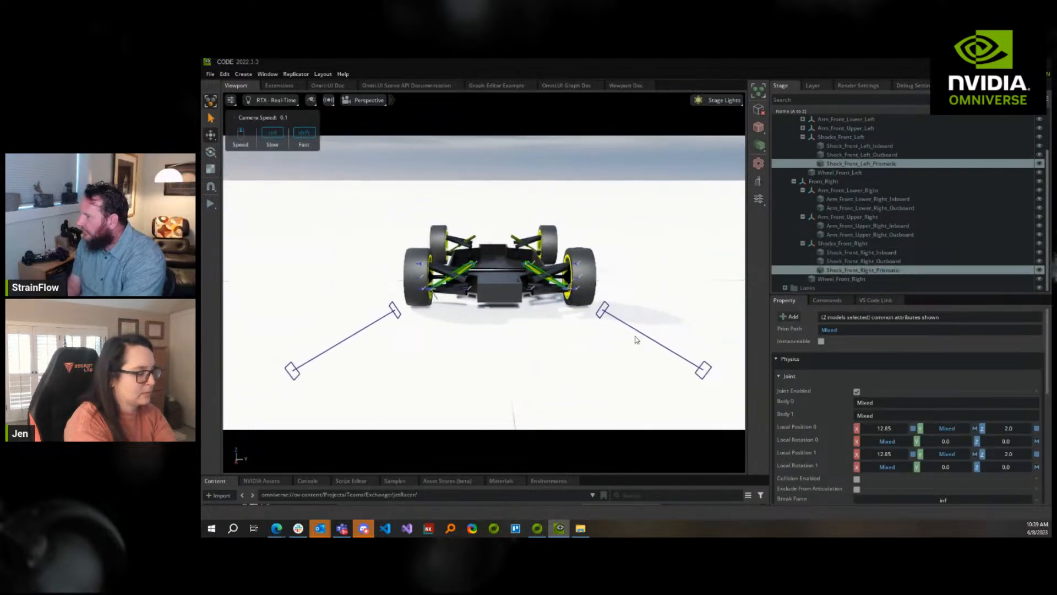
pyautogui.scroll(-1, 637, 338)
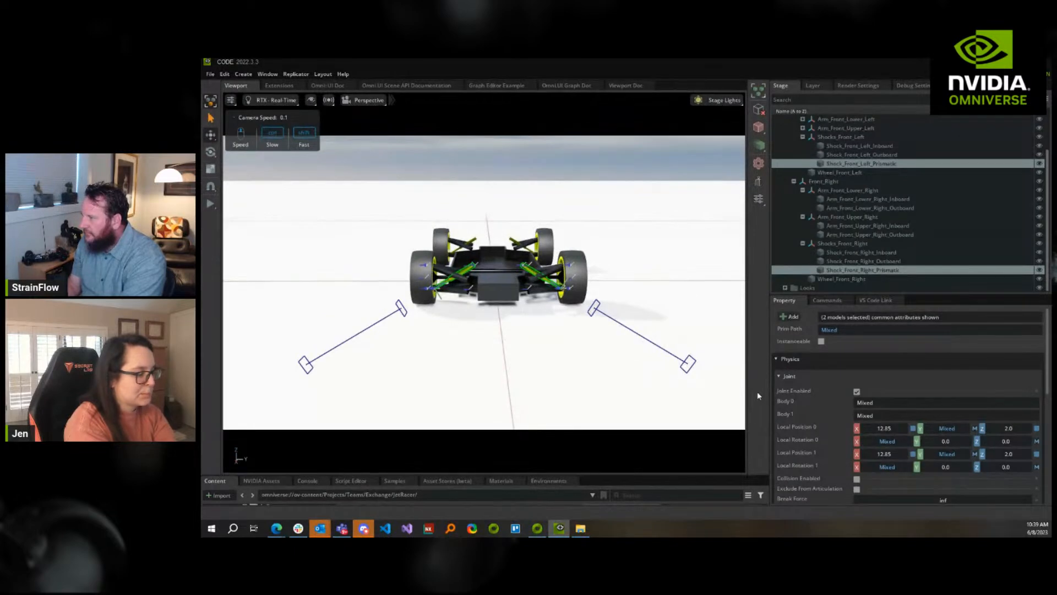
pyautogui.scroll(2, 563, 354)
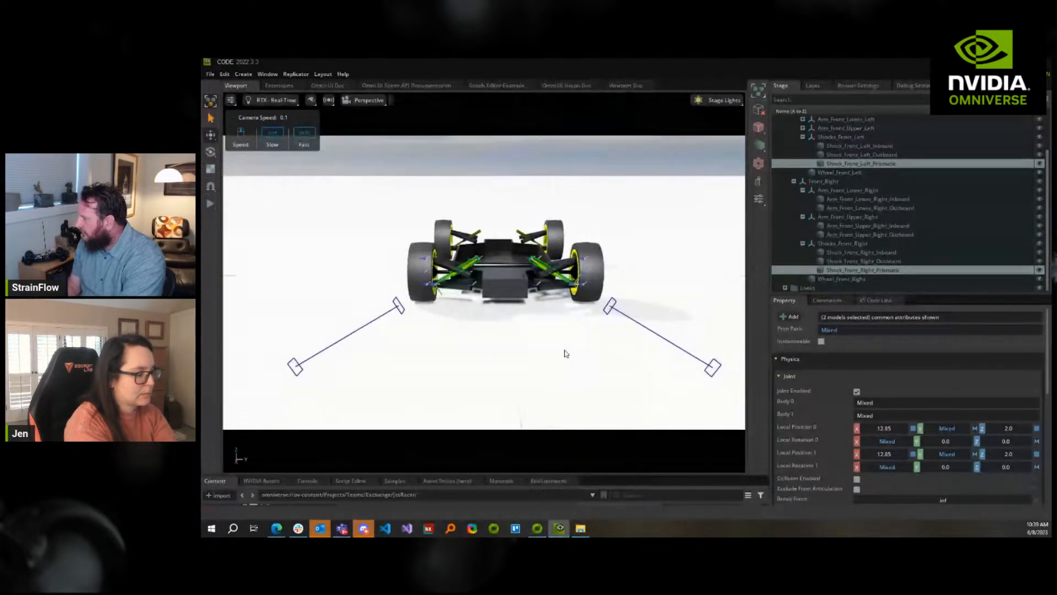
pyautogui.scroll(-5, 802, 420)
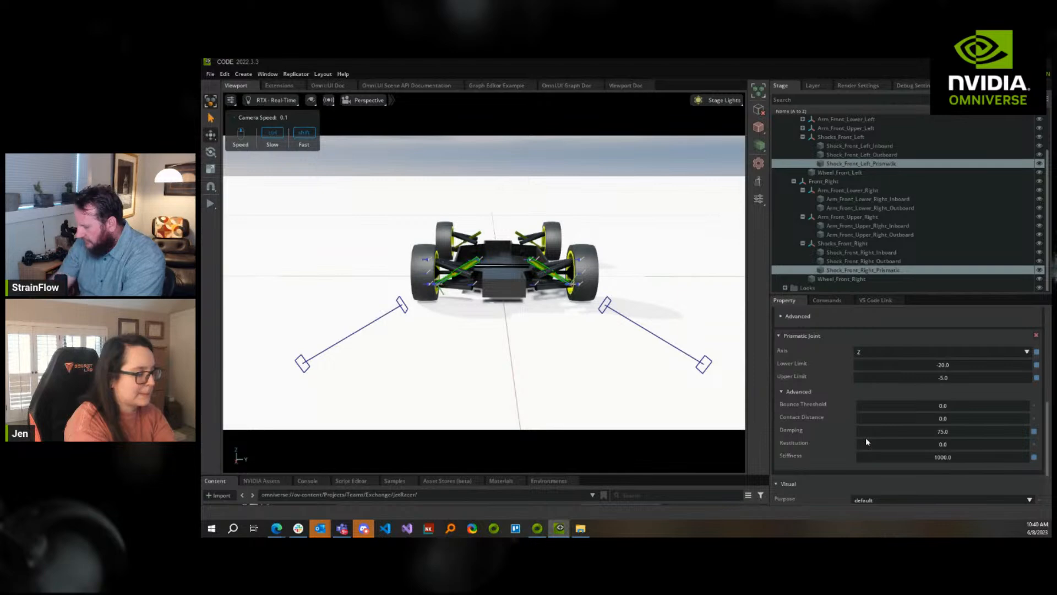
pyautogui.scroll(-1, 865, 437)
pyautogui.doubleClick(888, 421)
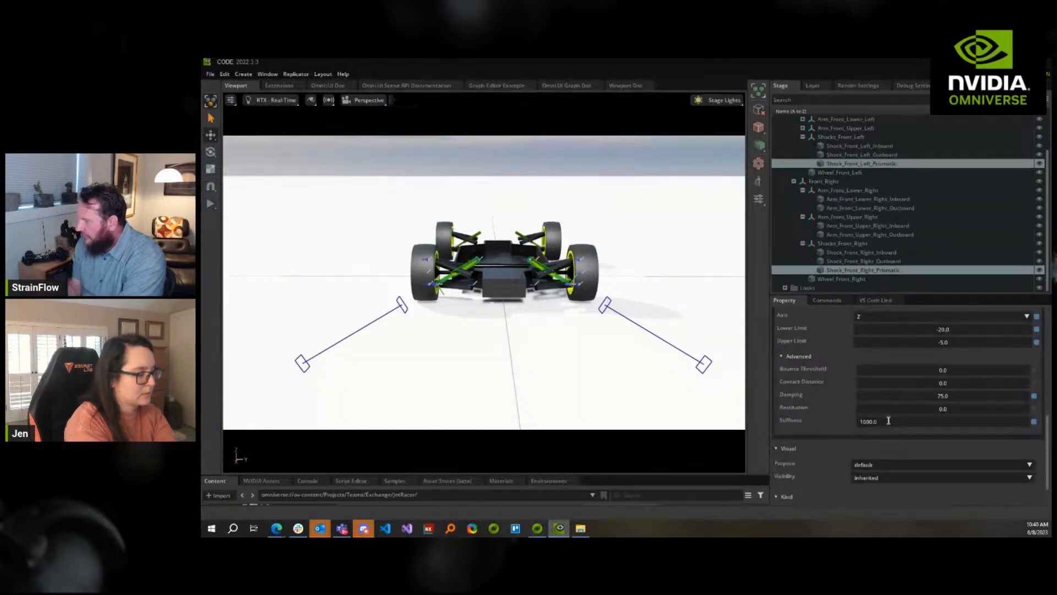
pyautogui.write('00')
pyautogui.click(210, 204)
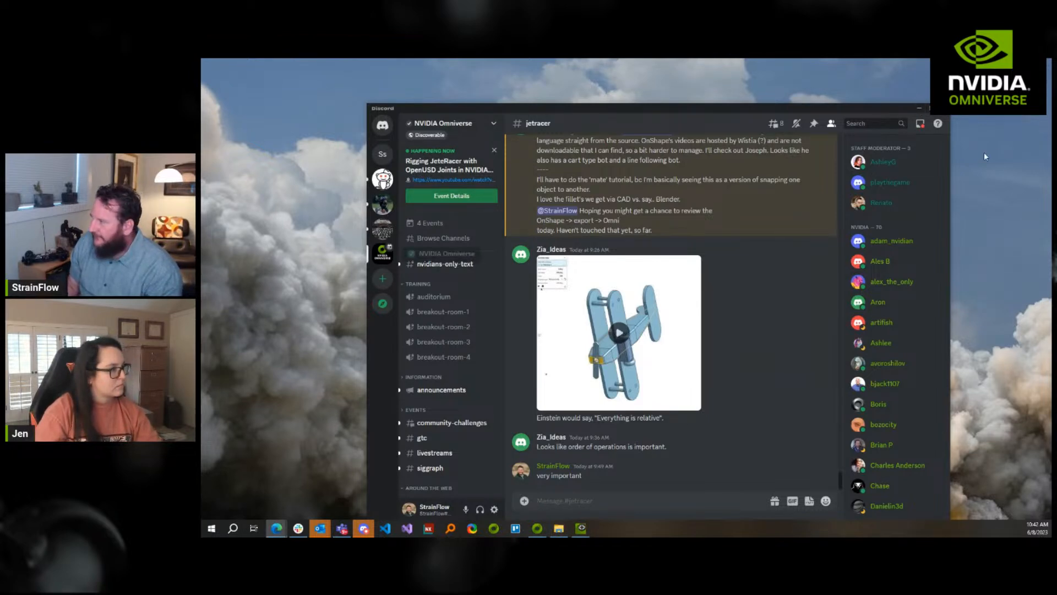
# Dismiss the Discord window and the Simulation Settings Status overlay, and open the bookmarked Exchange folder
pyautogui.click(917, 110)
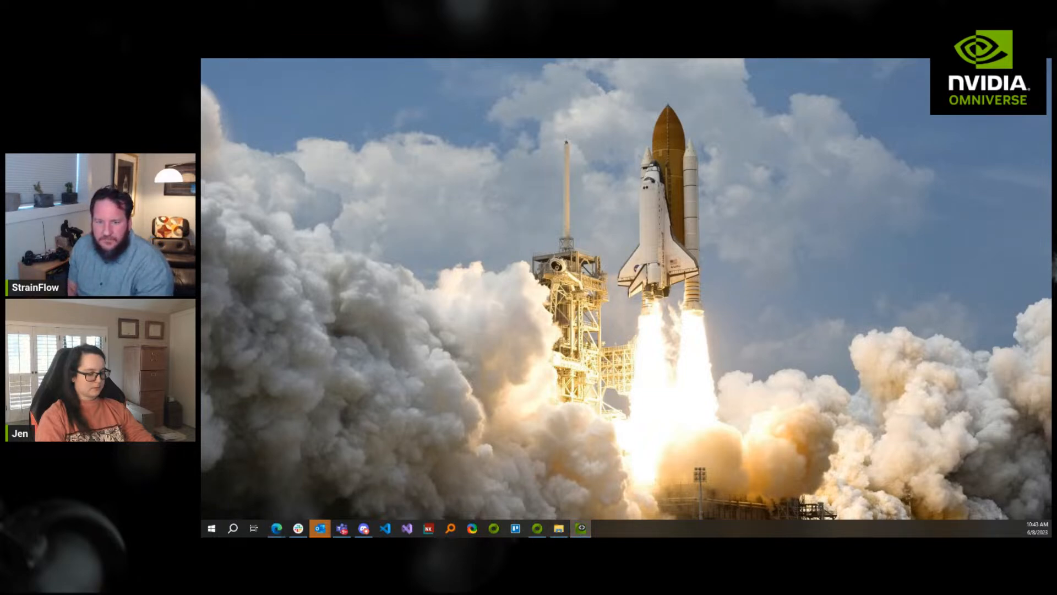
pyautogui.moveTo(202, 193); pyautogui.dragTo(820, 60)
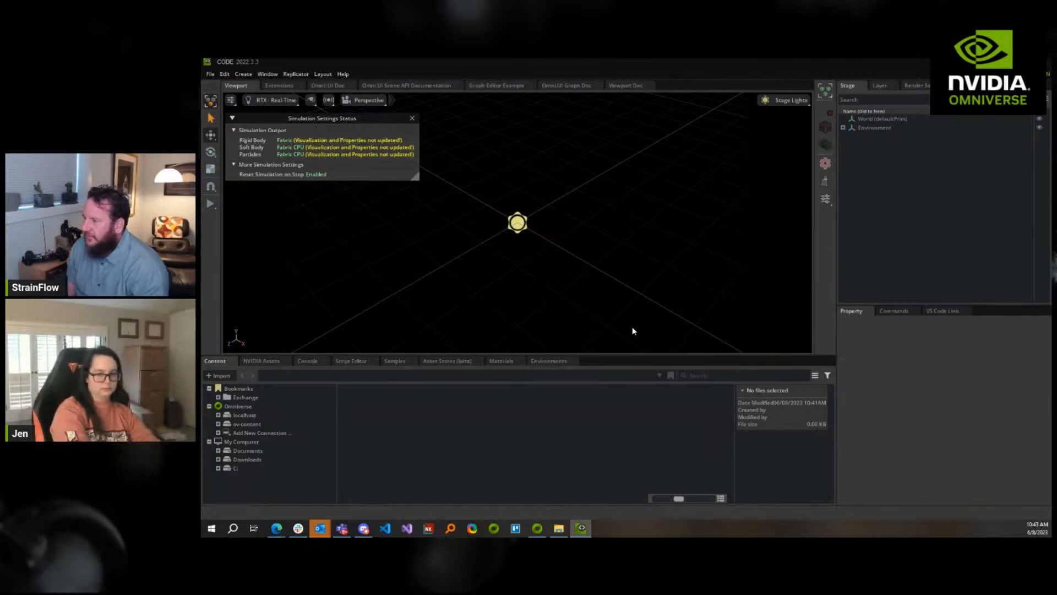
pyautogui.click(412, 118)
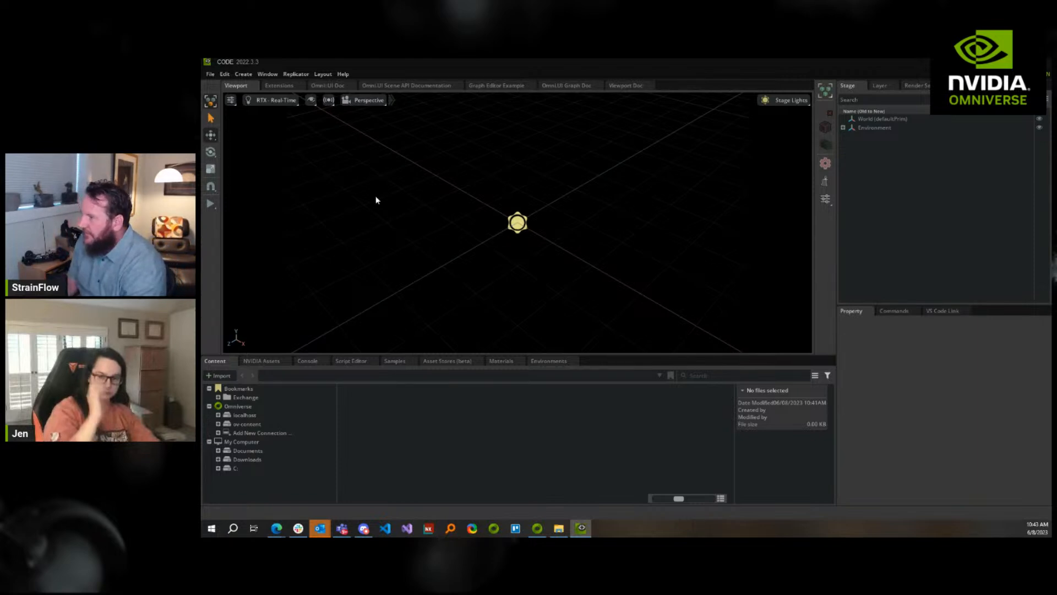
pyautogui.click(255, 399)
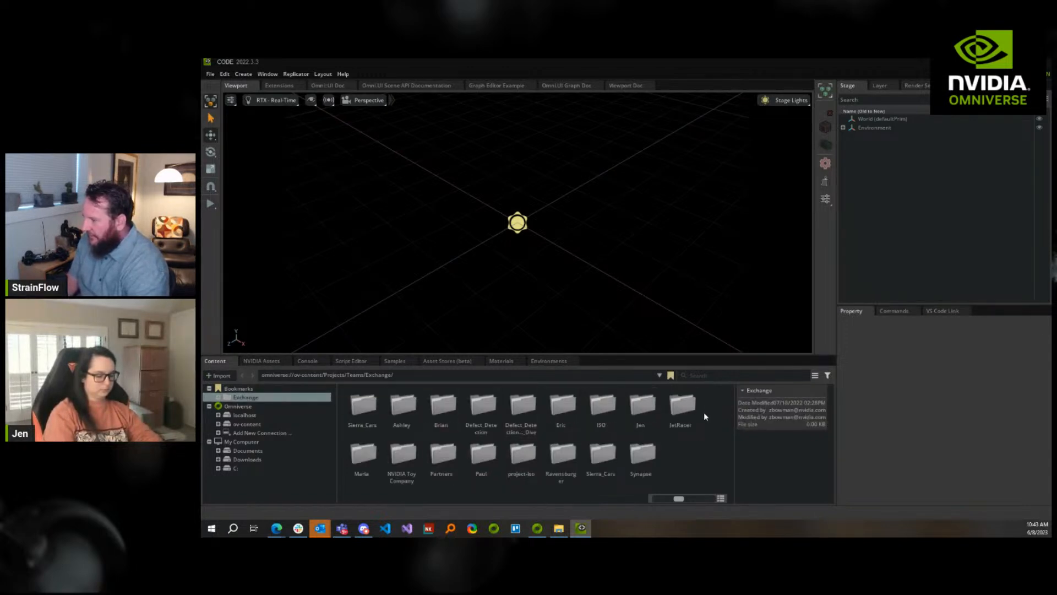
# Open the Simulation file from the JetRacer folder, then run and stop its physics simulation once
pyautogui.doubleClick(682, 408)
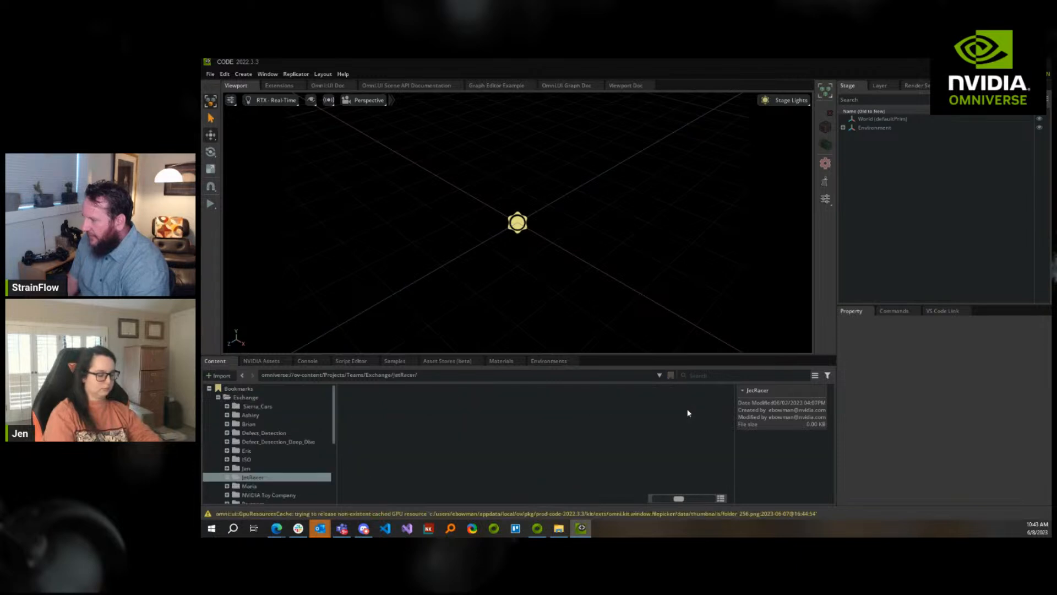
pyautogui.doubleClick(601, 413)
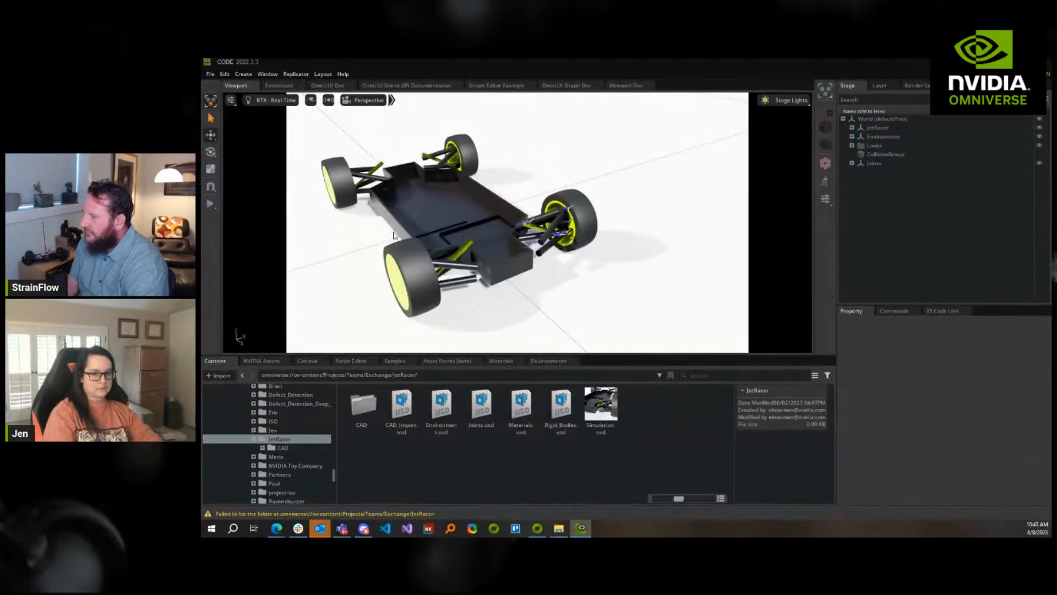
pyautogui.click(210, 203)
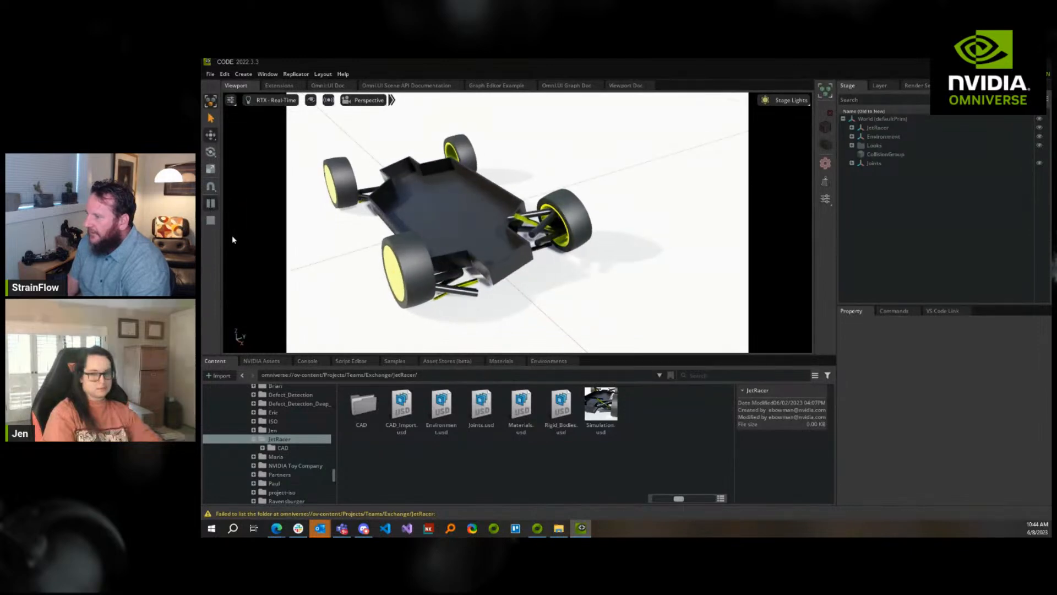
pyautogui.click(210, 221)
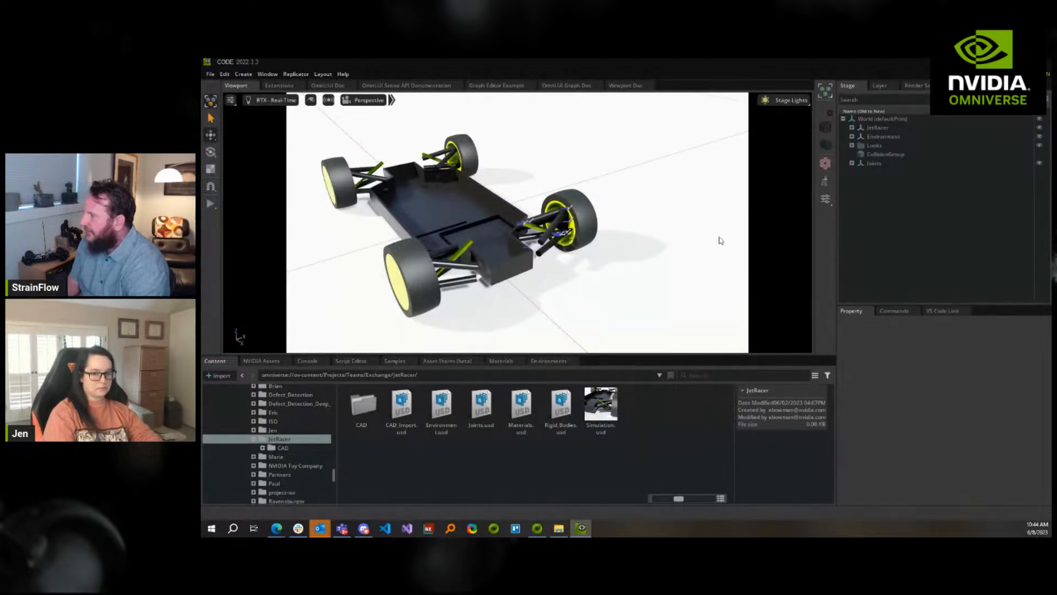
# Expand the JetRacer group and enable Kinematic on the rigid body of its chassis assembly
pyautogui.moveTo(633, 248); pyautogui.dragTo(363, 210, button='right')
pyautogui.press('w')
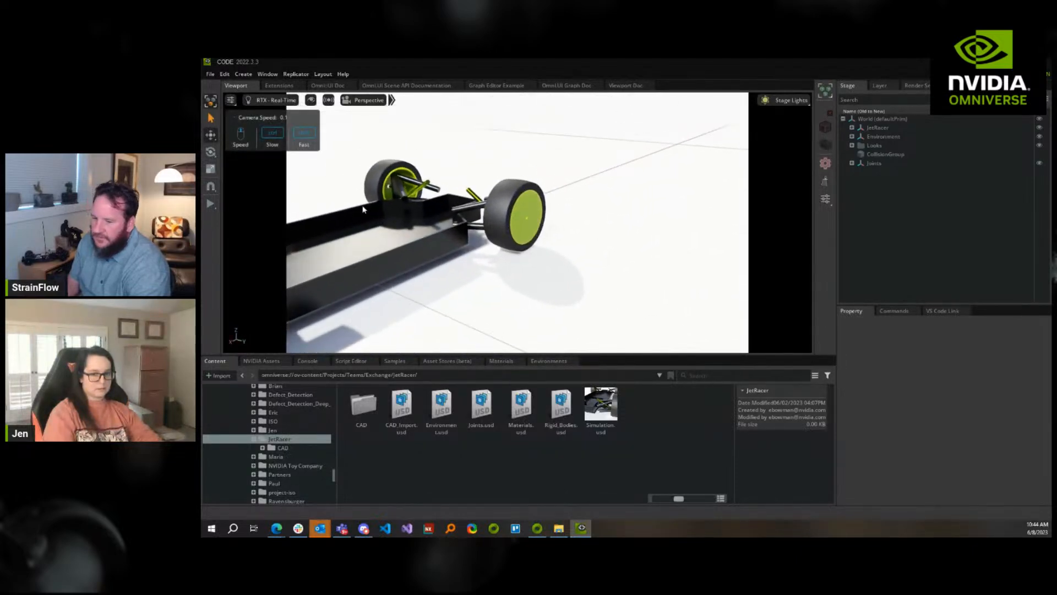
pyautogui.moveTo(362, 209); pyautogui.dragTo(518, 318, button='right')
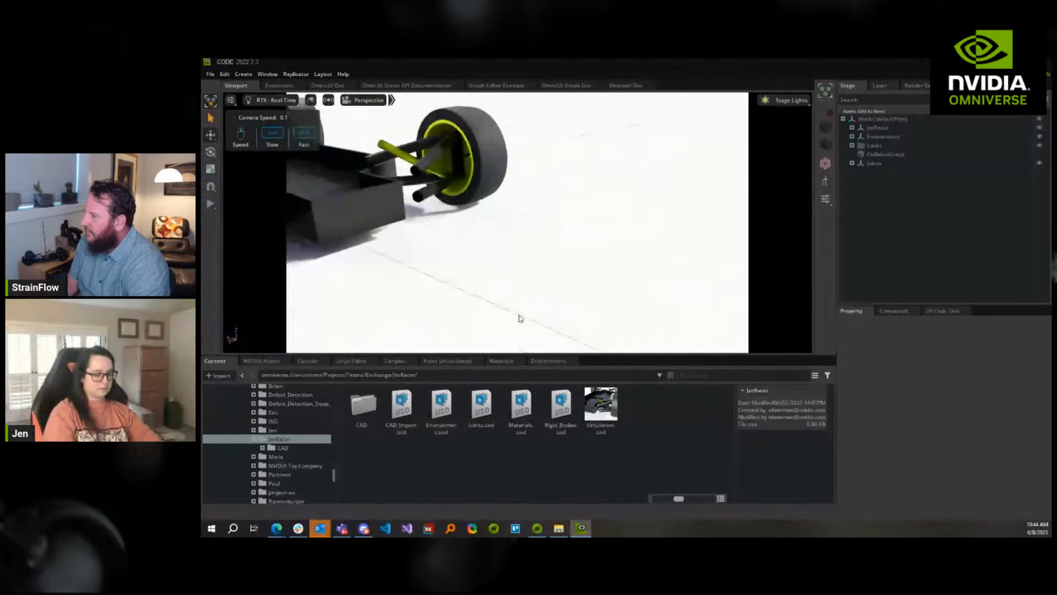
pyautogui.moveTo(519, 316); pyautogui.dragTo(535, 309, button='right')
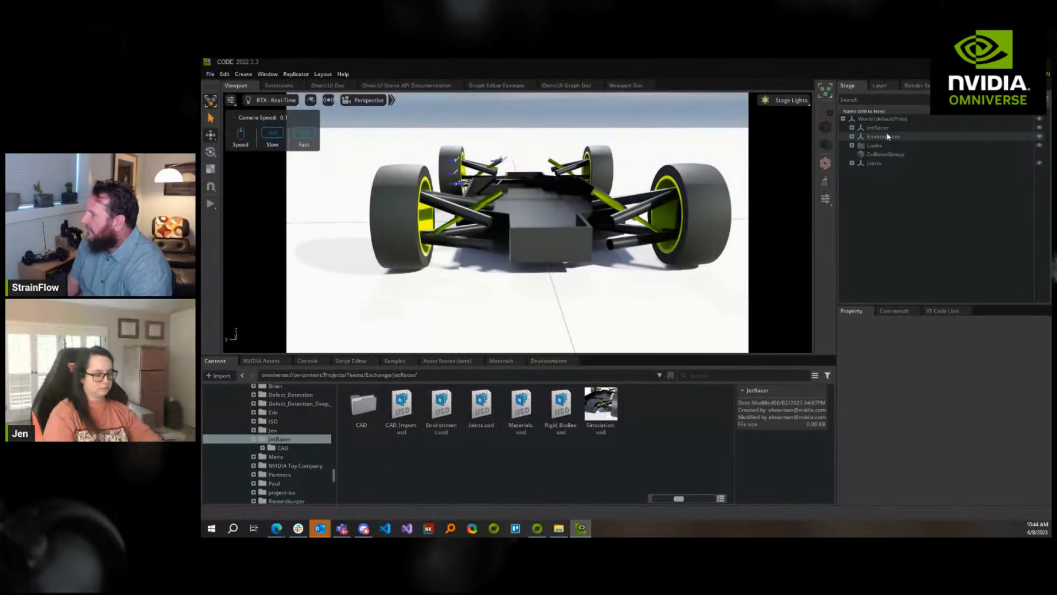
pyautogui.click(852, 127)
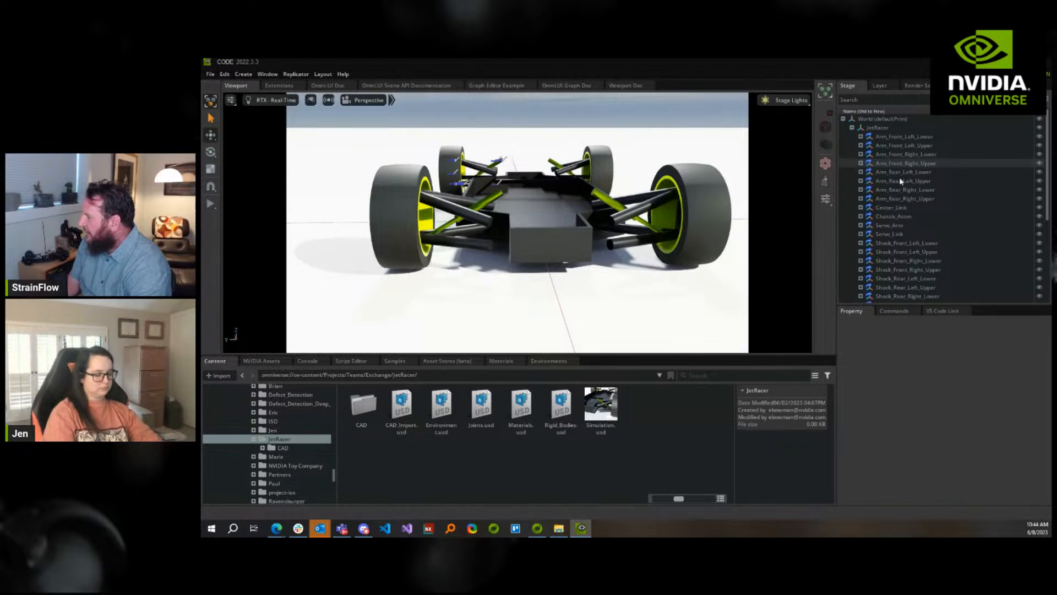
pyautogui.click(894, 216)
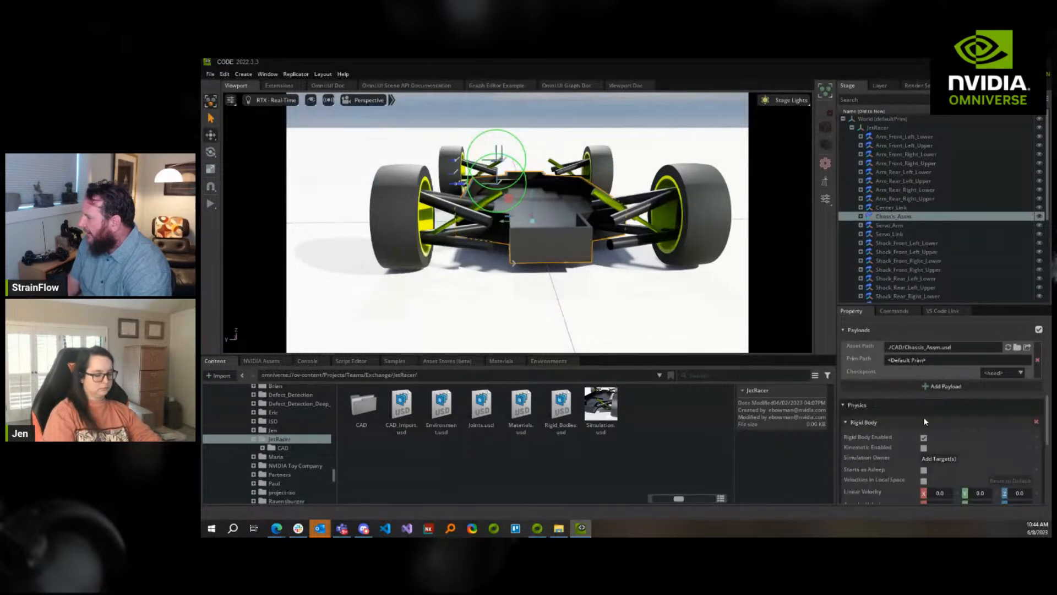
pyautogui.click(923, 447)
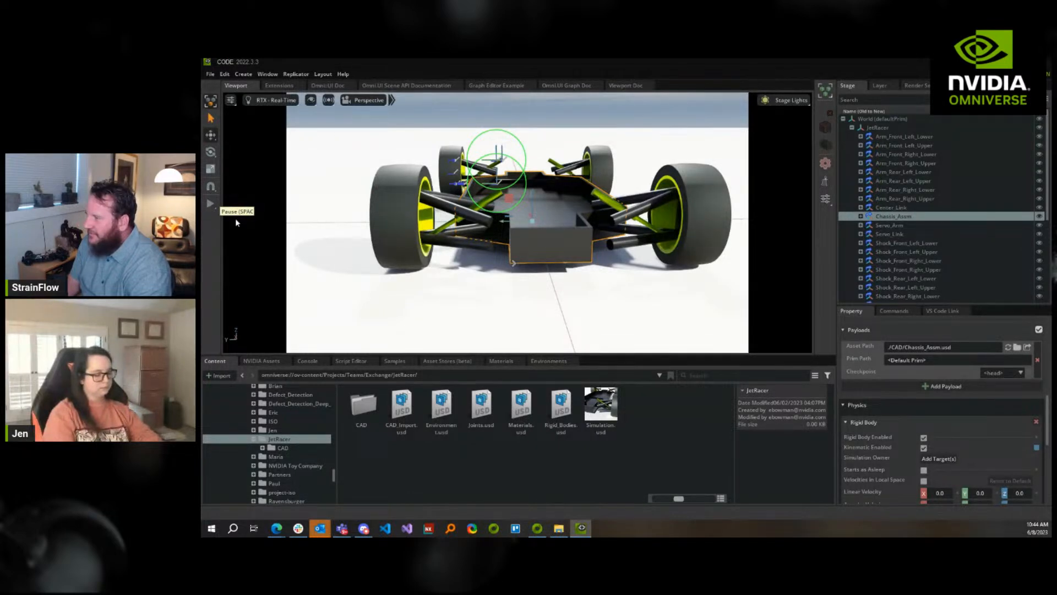
# Run the simulation with the kinematic chassis, examine the wheels and suspension up close, and stop it
pyautogui.press('space')
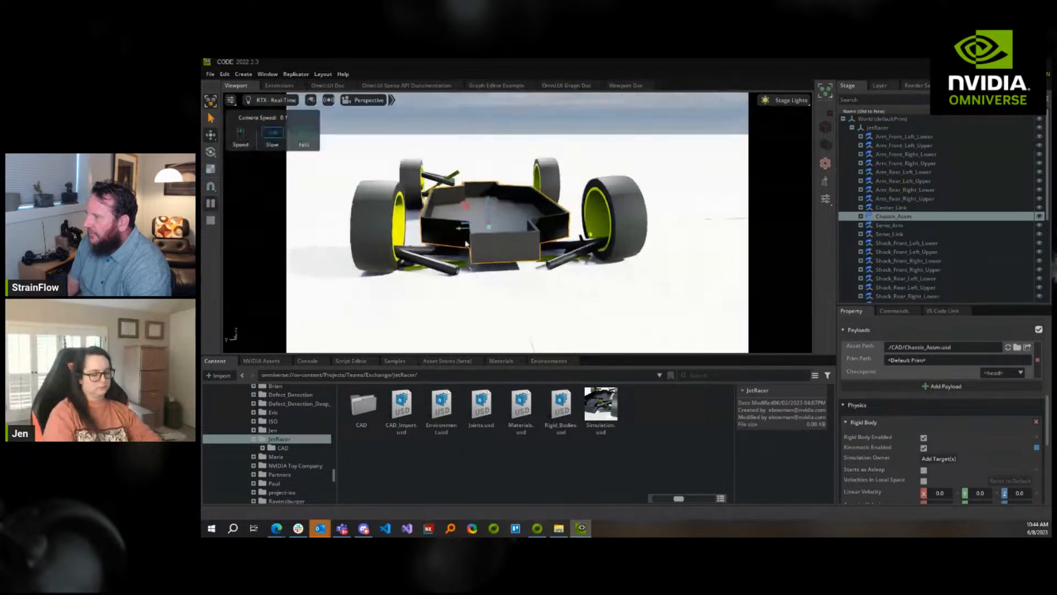
pyautogui.moveTo(453, 307); pyautogui.dragTo(526, 298, button='right')
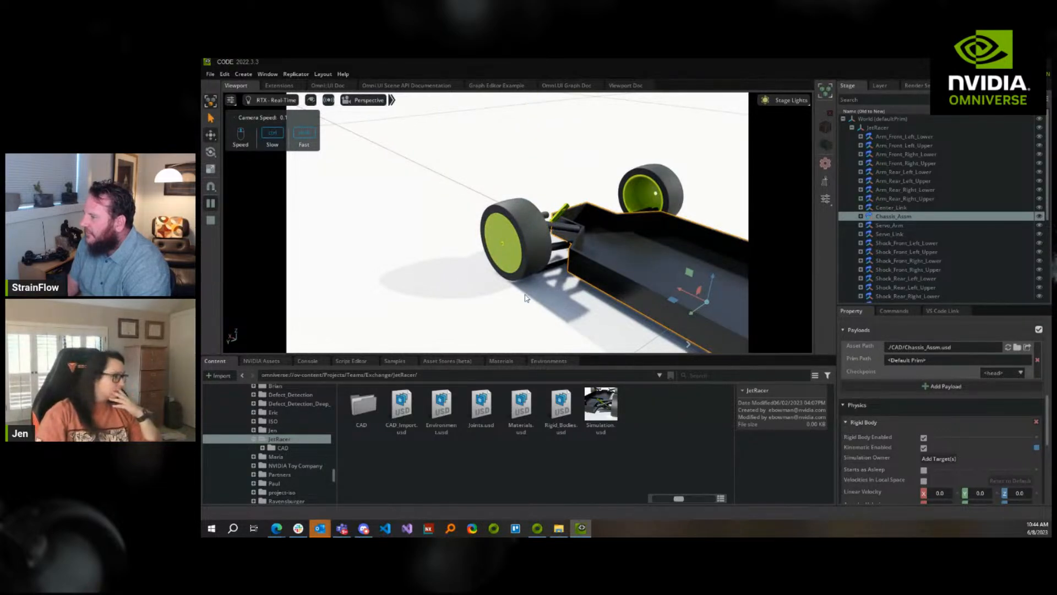
pyautogui.moveTo(526, 298); pyautogui.dragTo(570, 221, button='right')
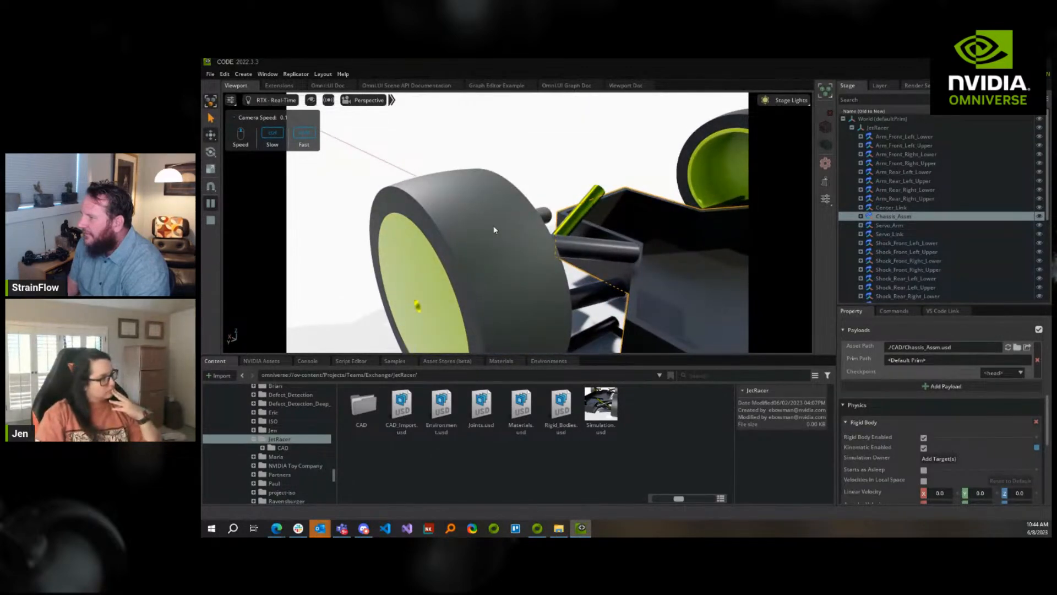
pyautogui.press('f')
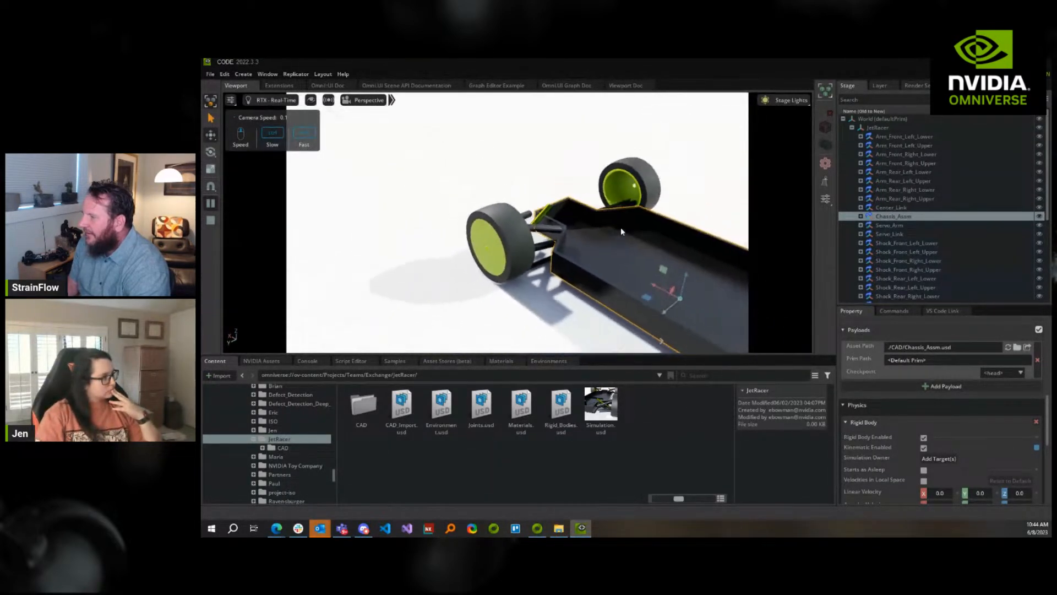
pyautogui.click(210, 219)
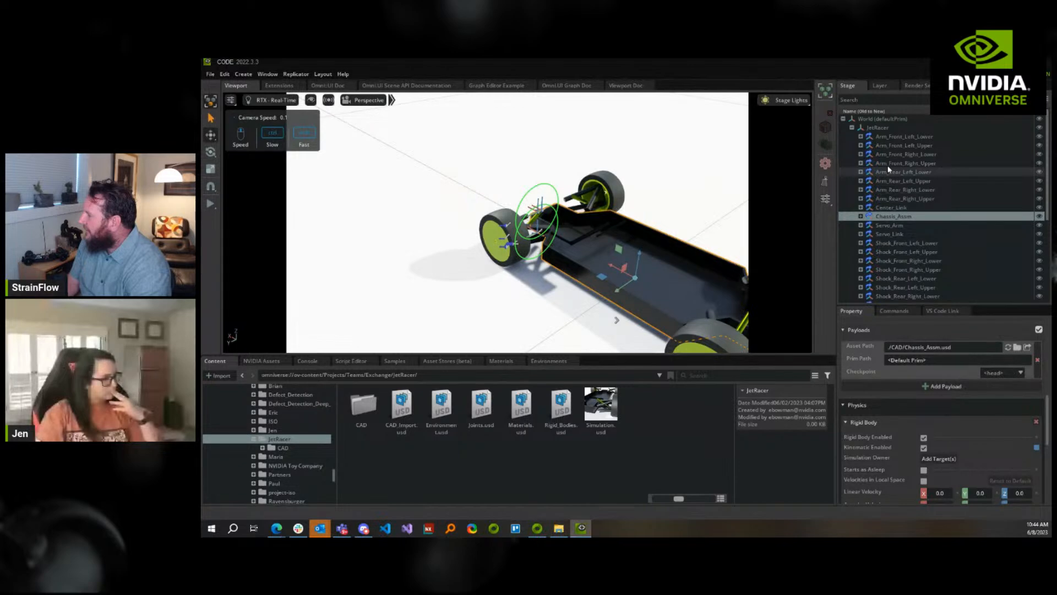
# Expand the Front_Left joint group and delete the Front_Right joint group from Joints
pyautogui.scroll(-5, 889, 176)
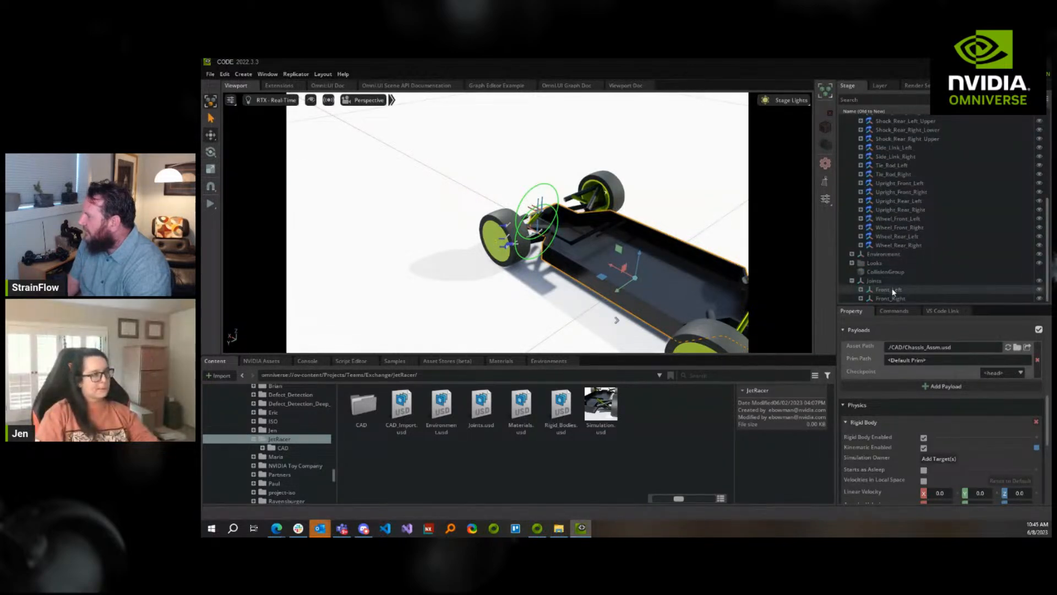
pyautogui.doubleClick(893, 291)
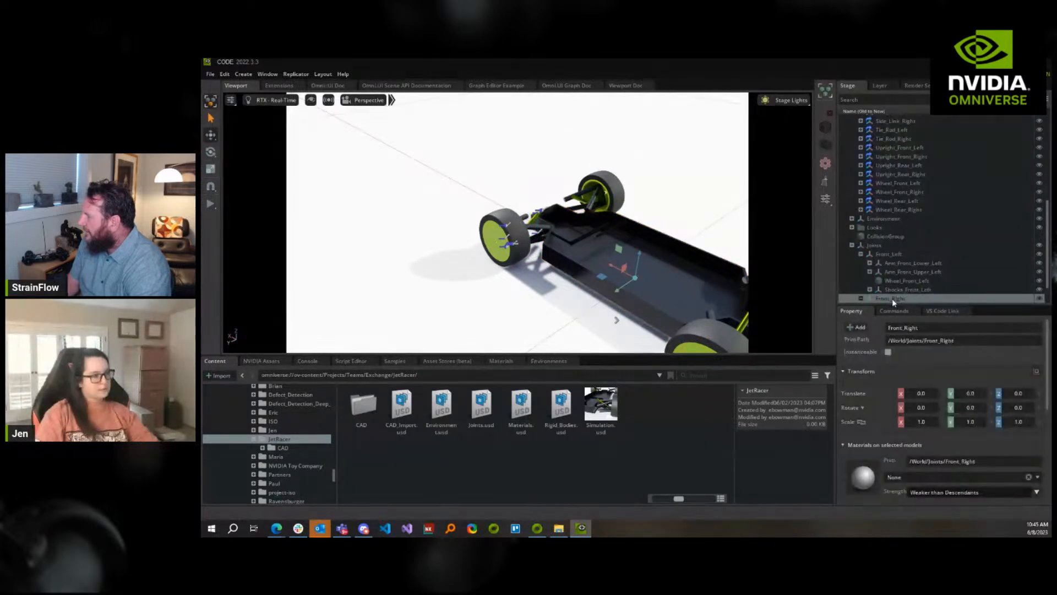
pyautogui.rightClick(892, 299)
pyautogui.click(919, 369)
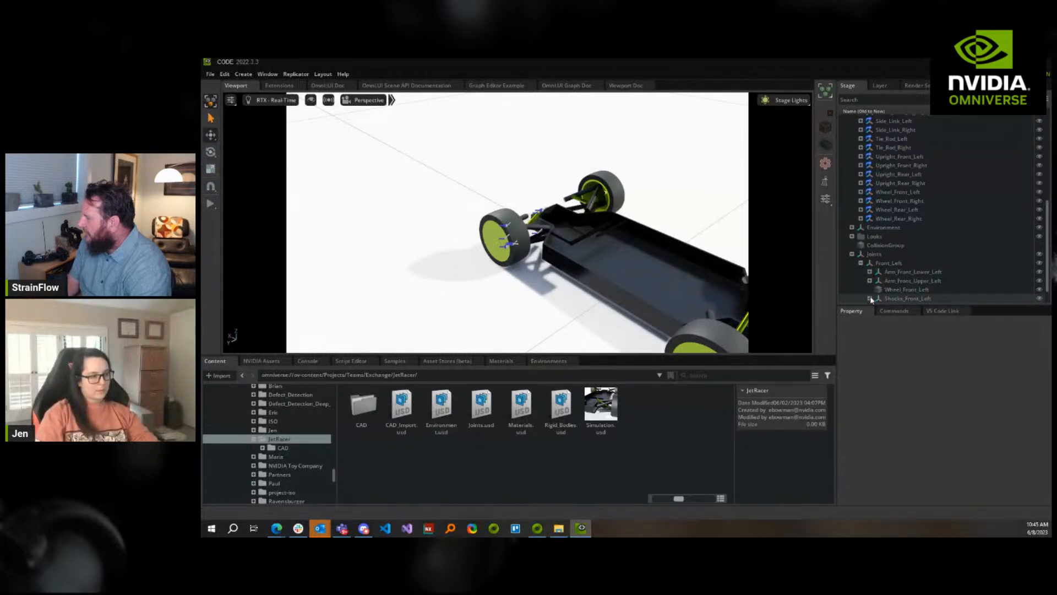
# Expand Shocks_Front_Left, select Shock_Front_Left_Prismatic, and reveal the advanced settings of its prismatic joint
pyautogui.click(870, 298)
pyautogui.scroll(-2, 903, 289)
pyautogui.click(927, 299)
pyautogui.scroll(-8, 980, 444)
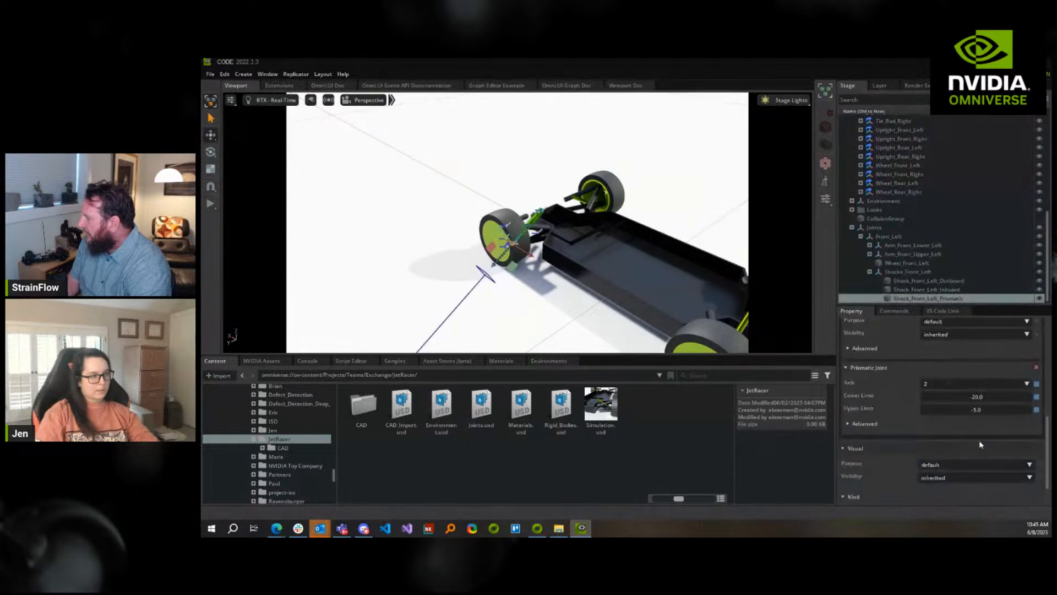
pyautogui.click(851, 423)
pyautogui.scroll(-2, 984, 422)
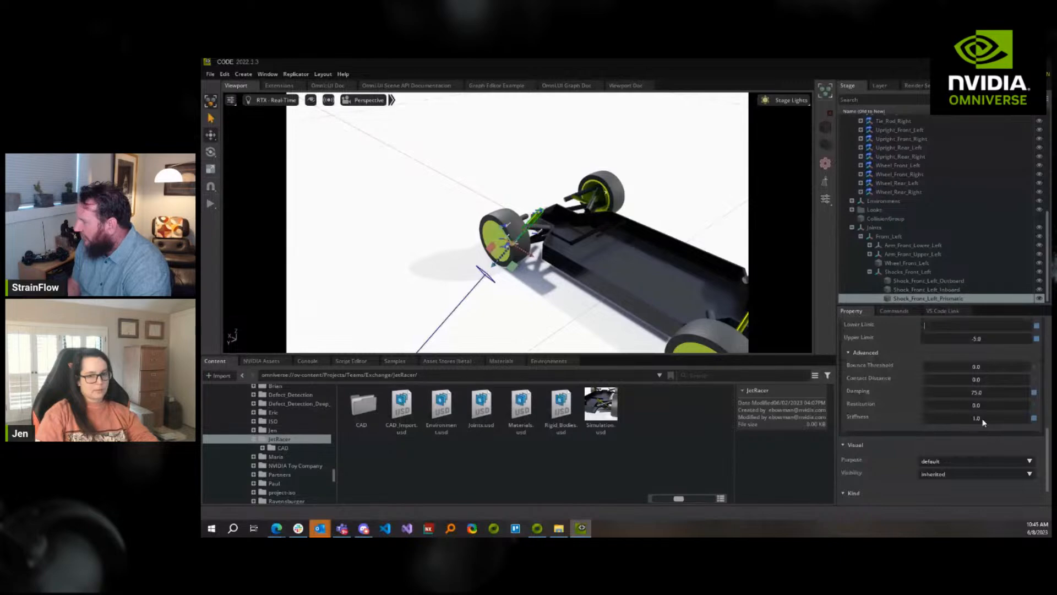
# Run the simulation, pull on the front left wheel to test its shock, and stop the simulation
pyautogui.press('space')
pyautogui.keyDown('shift'); pyautogui.moveTo(493, 250); pyautogui.dragTo(548, 65); pyautogui.keyUp('shift')
pyautogui.keyDown('shift'); pyautogui.moveTo(494, 249); pyautogui.dragTo(735, 97); pyautogui.keyUp('shift')
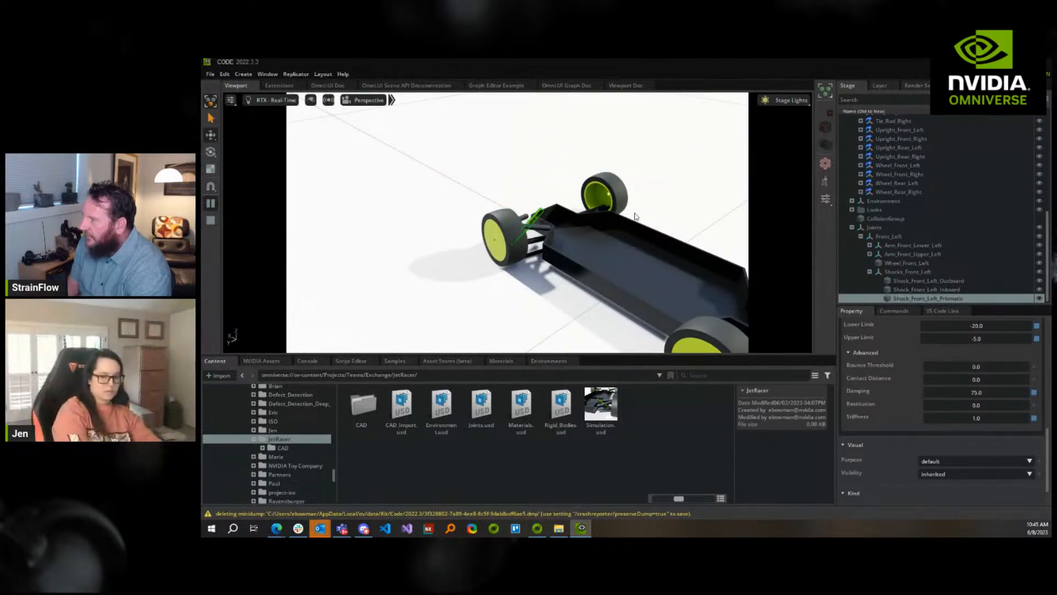
pyautogui.scroll(-5, 636, 217)
pyautogui.keyDown('alt'); pyautogui.moveTo(636, 216); pyautogui.dragTo(636, 341); pyautogui.keyUp('alt')
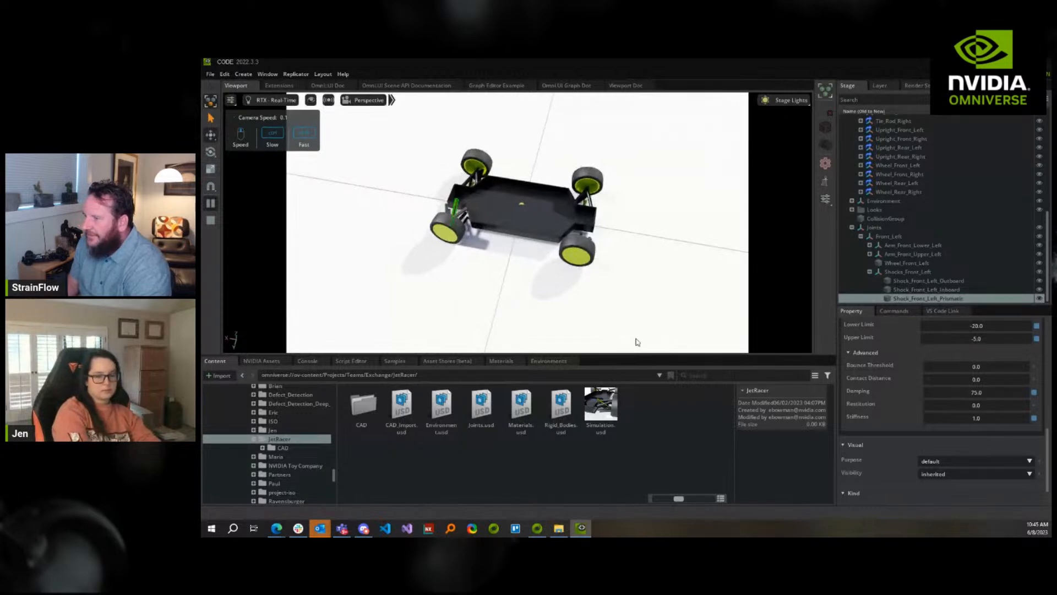
pyautogui.click(211, 220)
# Set the Stiffness of Shock_Front_Left_Prismatic to 0.001 and run the simulation to inspect the front suspension
pyautogui.doubleClick(988, 418)
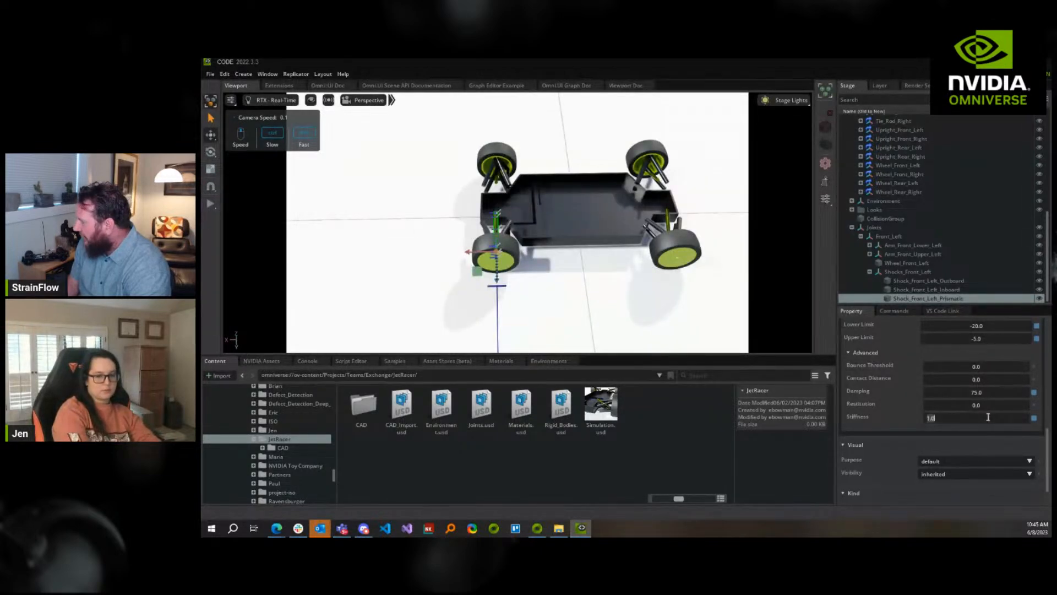
pyautogui.write('0.001')
pyautogui.press('Return')
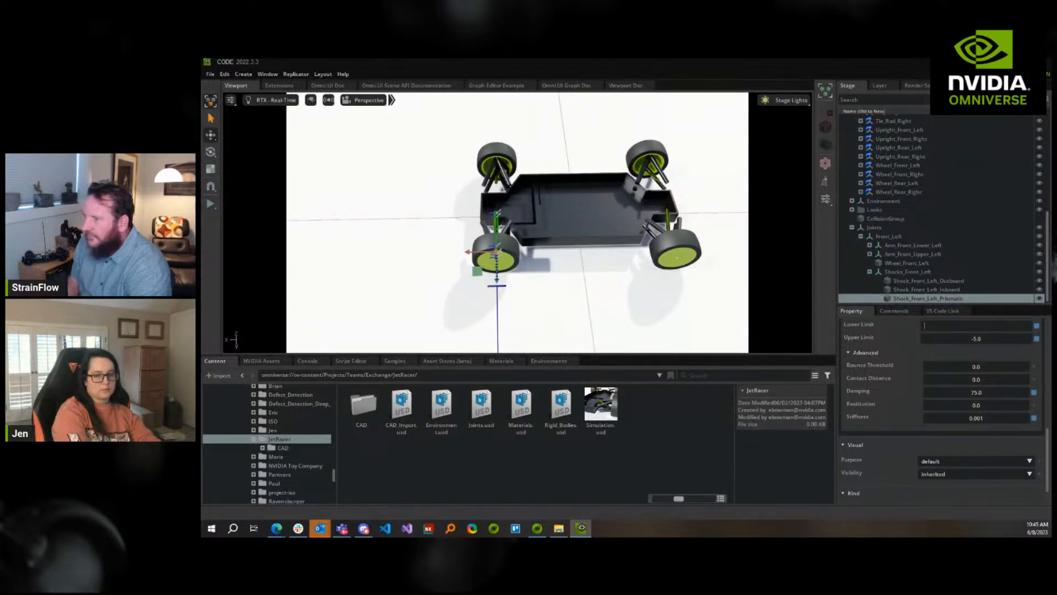
pyautogui.click(211, 205)
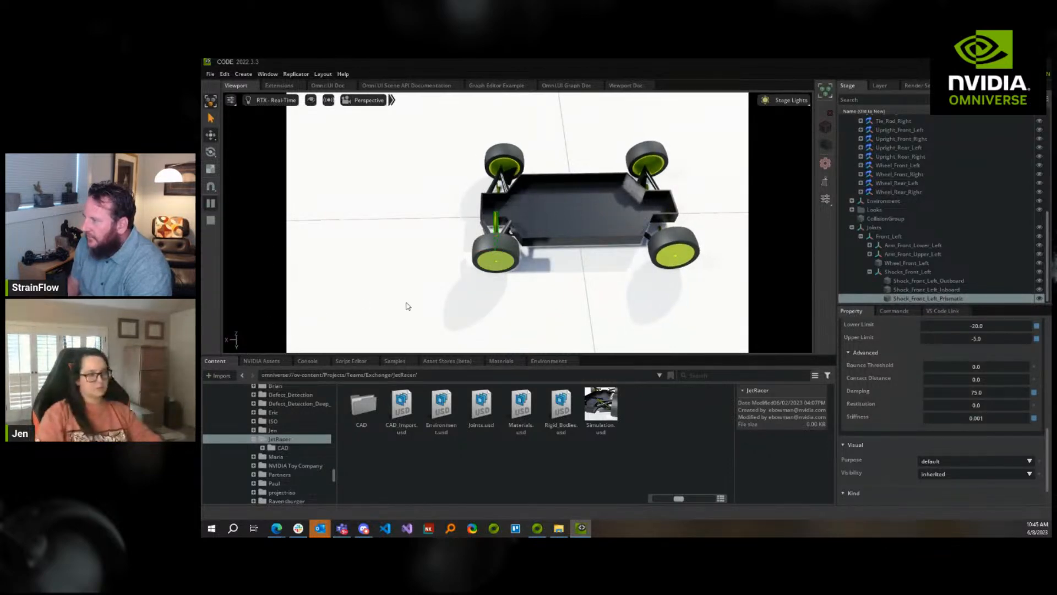
pyautogui.moveTo(406, 307); pyautogui.dragTo(422, 307, button='right')
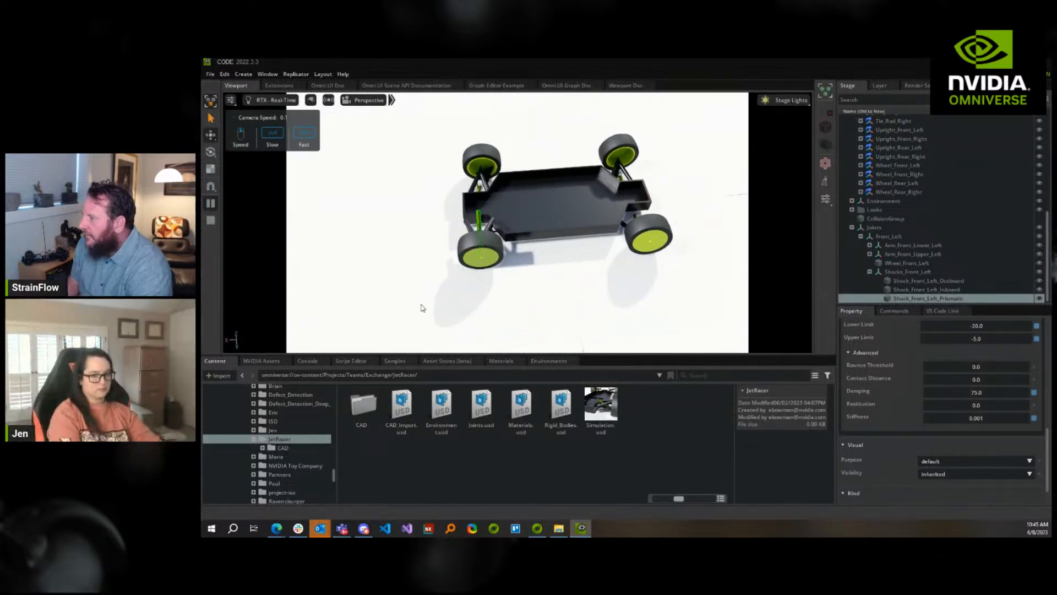
pyautogui.moveTo(424, 307); pyautogui.dragTo(603, 232, button='right')
pyautogui.moveTo(602, 212); pyautogui.dragTo(550, 191, button='right')
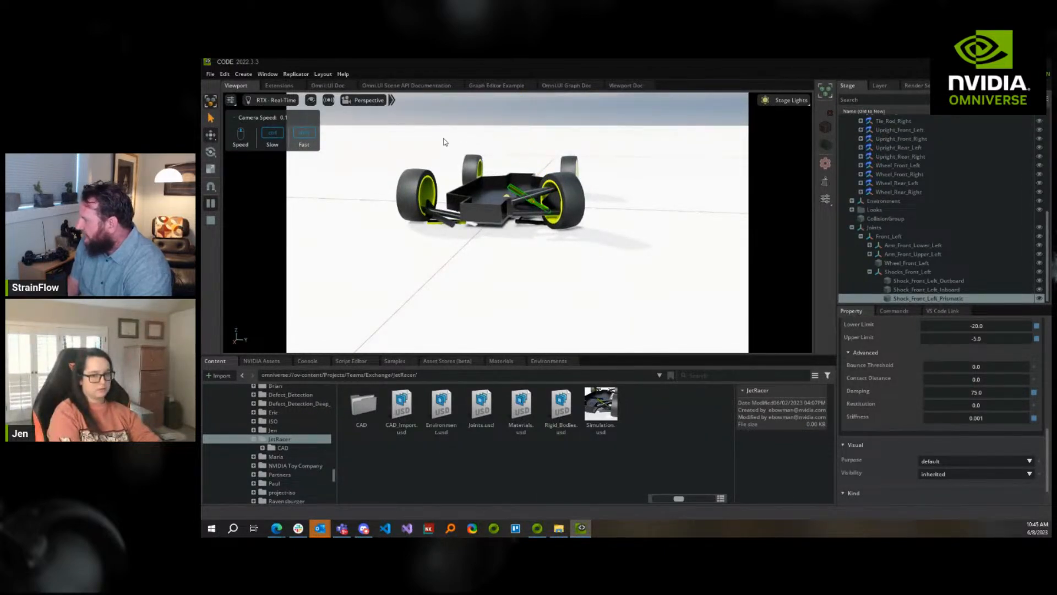
# Try resetting the front left shock joint's Stiffness during the simulation, undo the reset, and stop the simulation
pyautogui.click(1034, 418)
pyautogui.click(1033, 393)
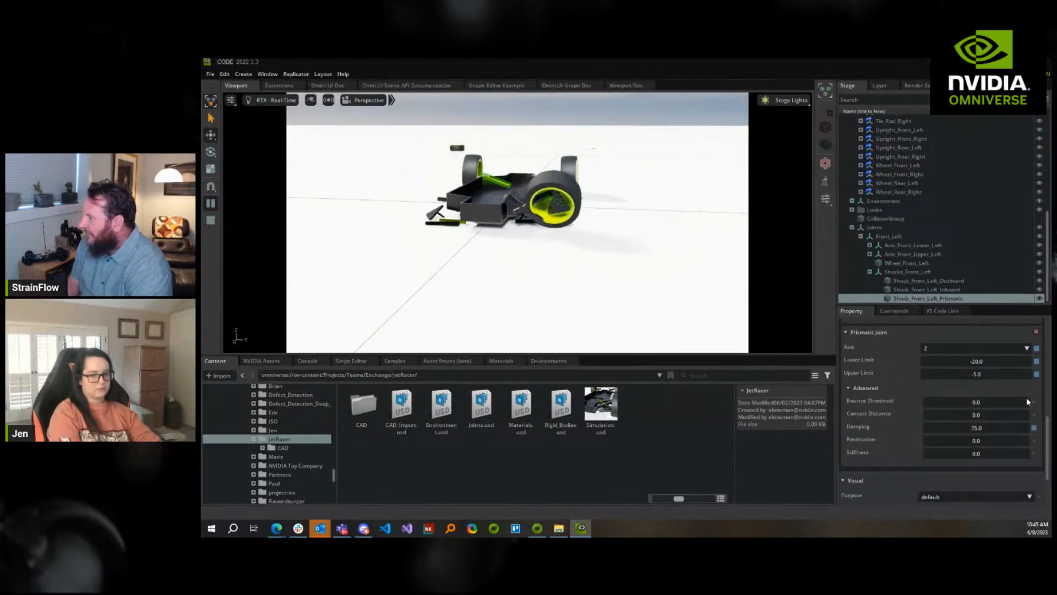
pyautogui.hotkey('ctrl', 'z')
pyautogui.hotkey('ctrl', 'z')
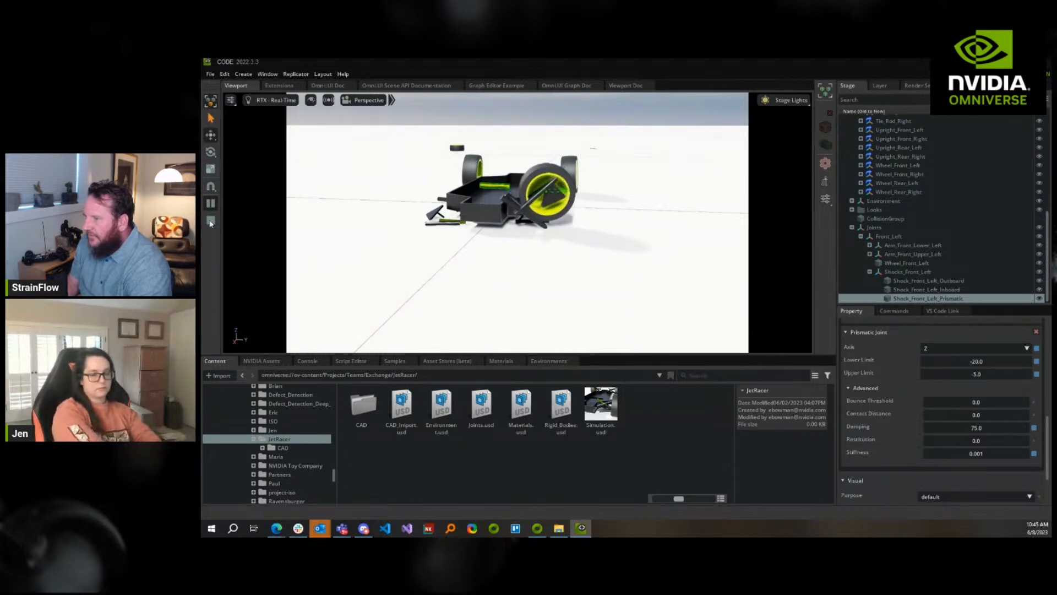
pyautogui.click(210, 220)
# Set the Damping of Shock_Front_Left_Prismatic to 0 and start the simulation
pyautogui.doubleClick(1006, 428)
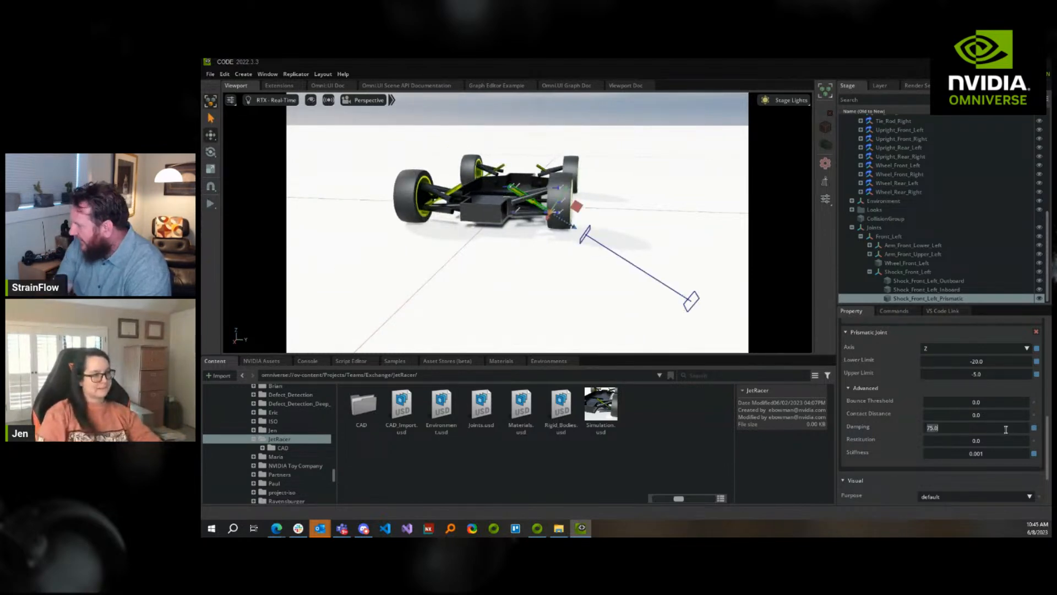
pyautogui.write('0')
pyautogui.press('Tab')
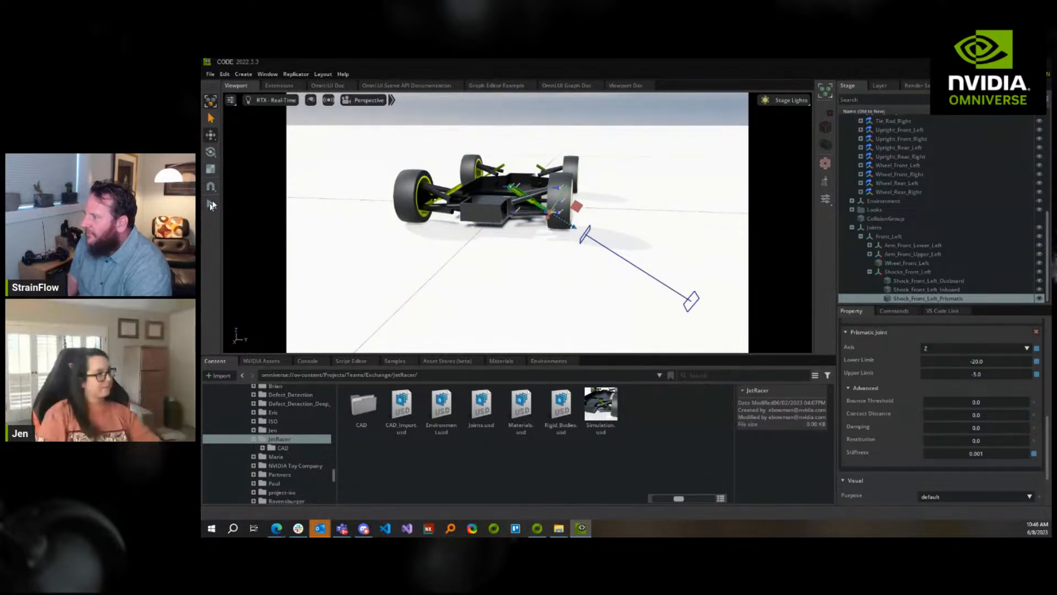
pyautogui.click(210, 203)
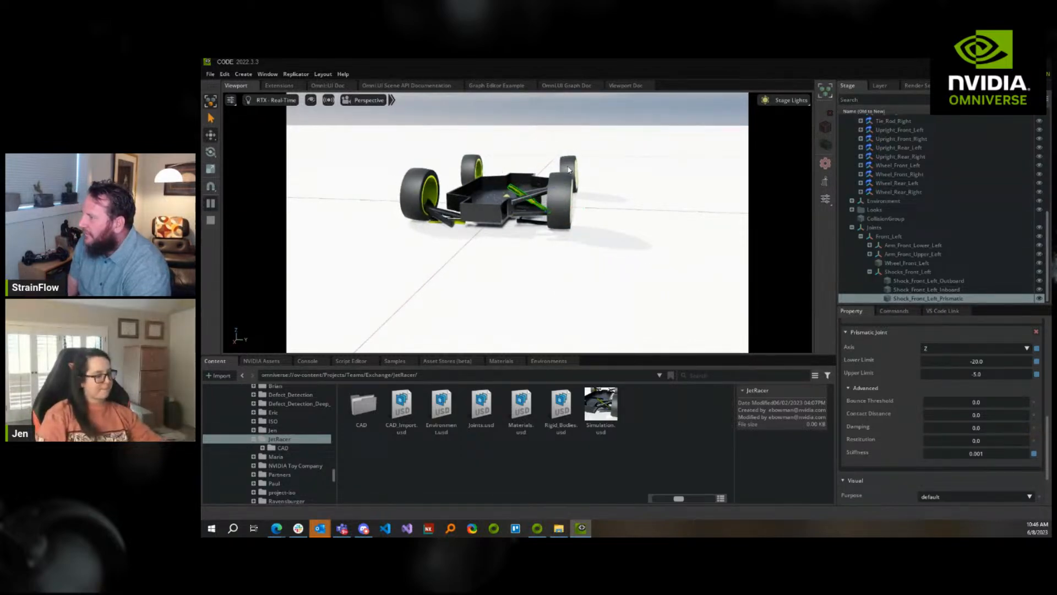
# Stop the simulation and reset the front left prismatic joint's Stiffness, Upper Limit and Lower Limit to their defaults
pyautogui.click(211, 220)
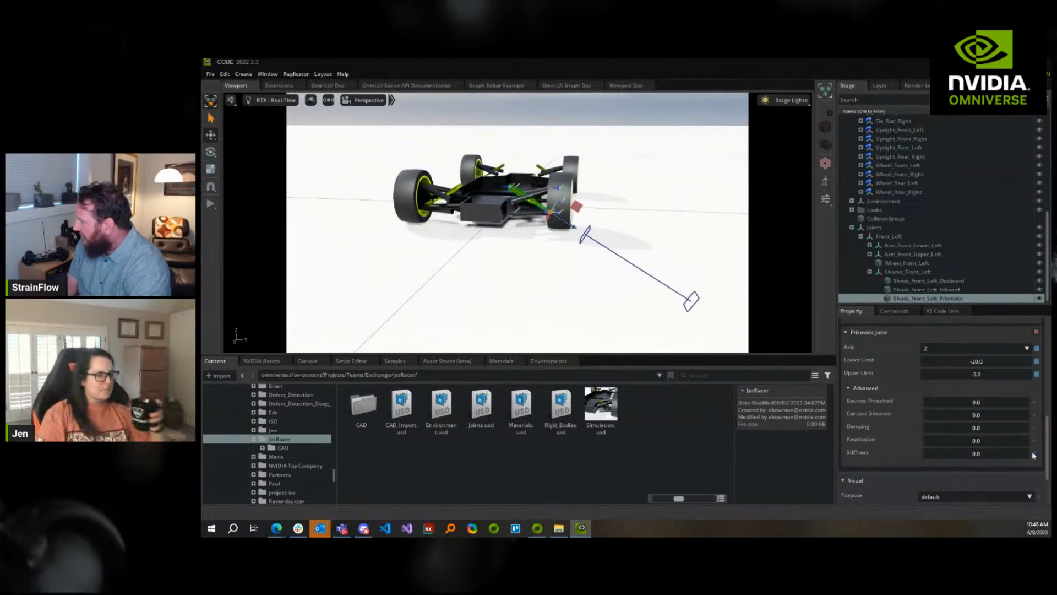
pyautogui.click(1036, 409)
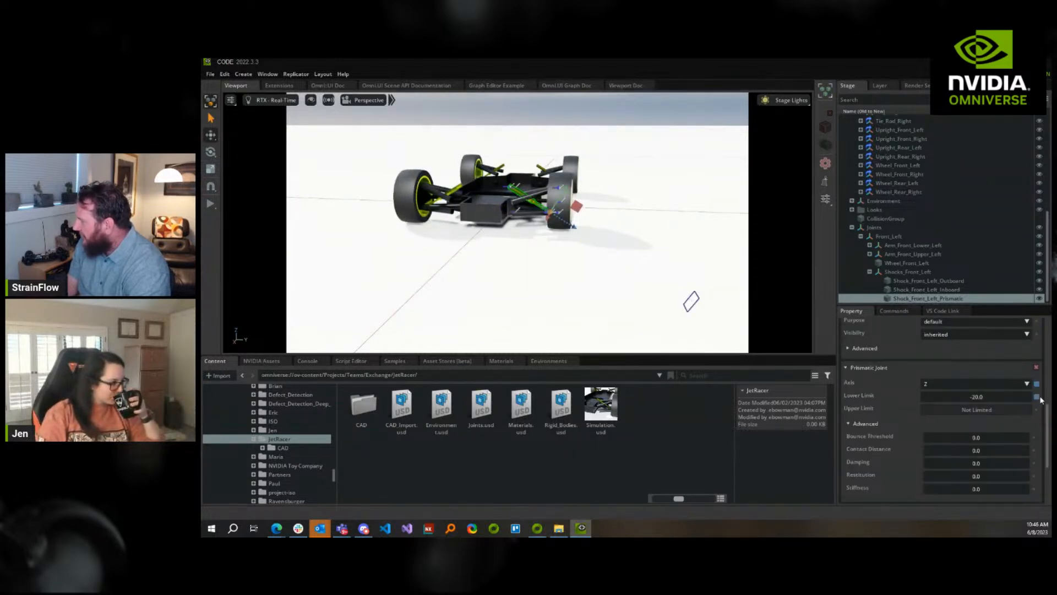
pyautogui.click(1036, 397)
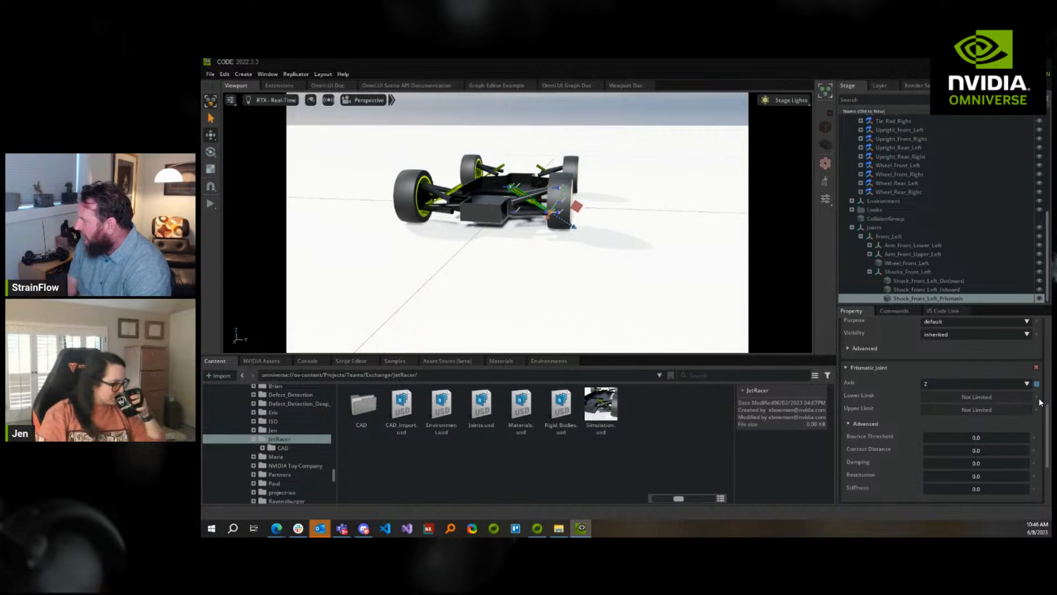
# Run the simulation with the reset front left shock joint values and pull on the front left suspension to test its movement
pyautogui.click(210, 202)
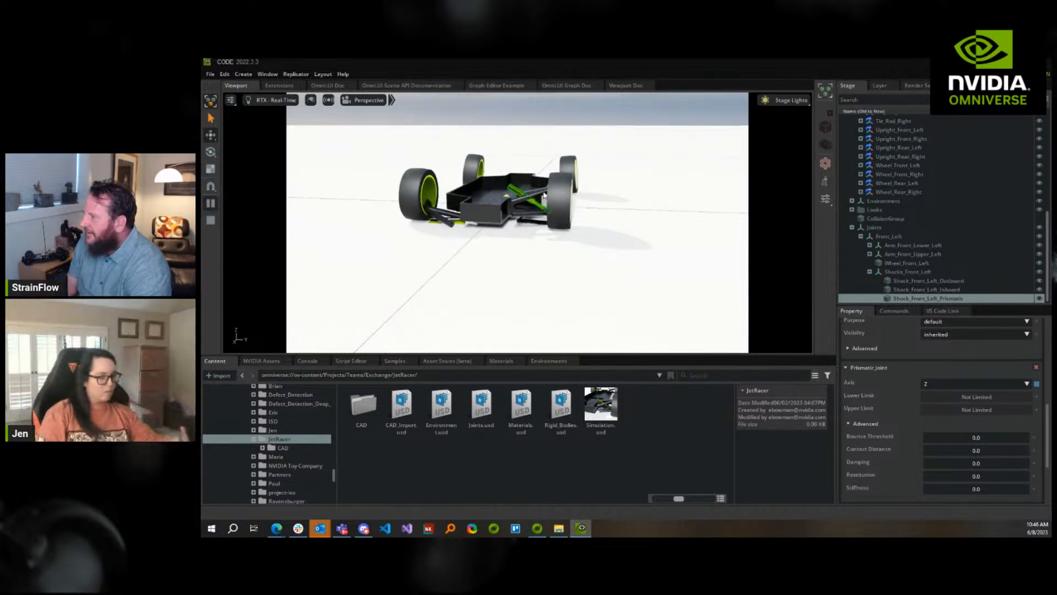
pyautogui.keyDown('shift'); pyautogui.moveTo(548, 140); pyautogui.dragTo(528, 112); pyautogui.keyUp('shift')
pyautogui.moveTo(569, 289)
pyautogui.mouseDown(button='right')
pyautogui.moveTo(573, 272)
pyautogui.moveTo(585, 278)
pyautogui.mouseUp(button='right')
pyautogui.press('d')
pyautogui.press('a')
pyautogui.press('s')
pyautogui.keyDown('shift'); pyautogui.moveTo(570, 209); pyautogui.dragTo(537, 65); pyautogui.keyUp('shift')
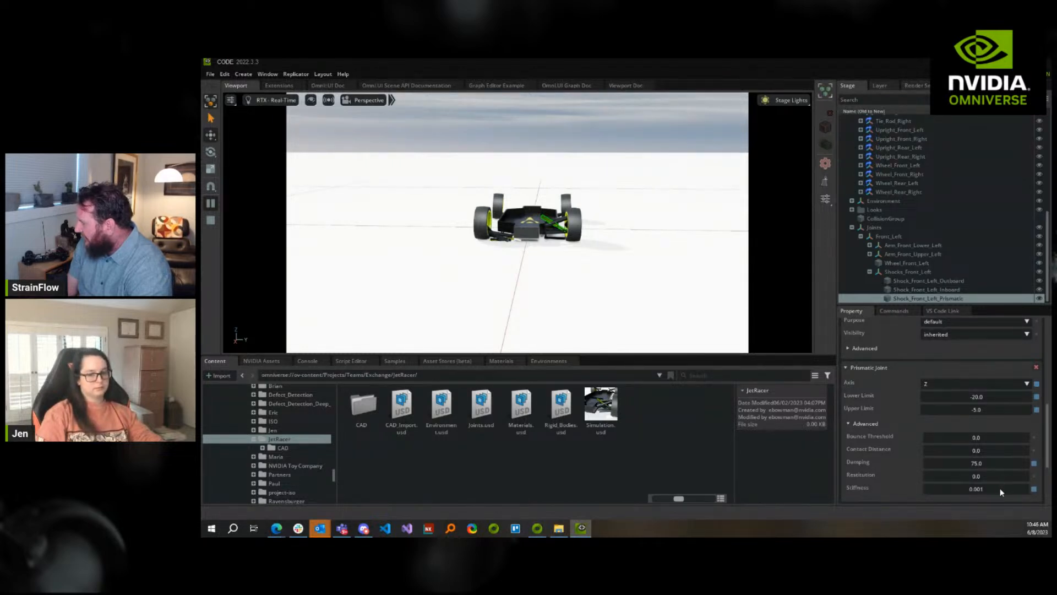
# Set the Damping of Shock_Front_Left_Prismatic to 0.07, restart the simulation to test the suspension, and stop it
pyautogui.doubleClick(983, 463)
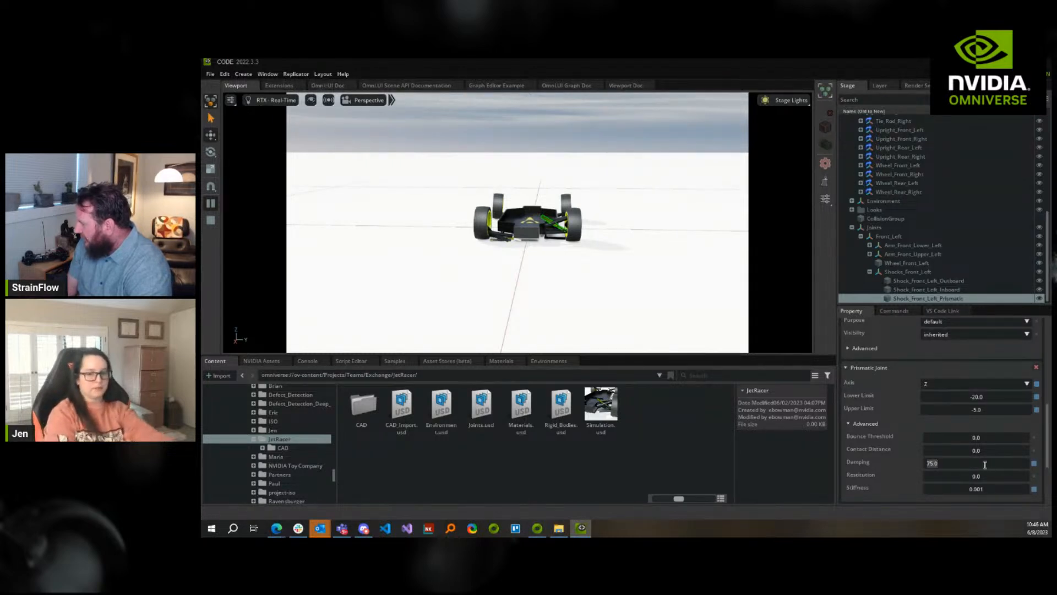
pyautogui.write('0.7')
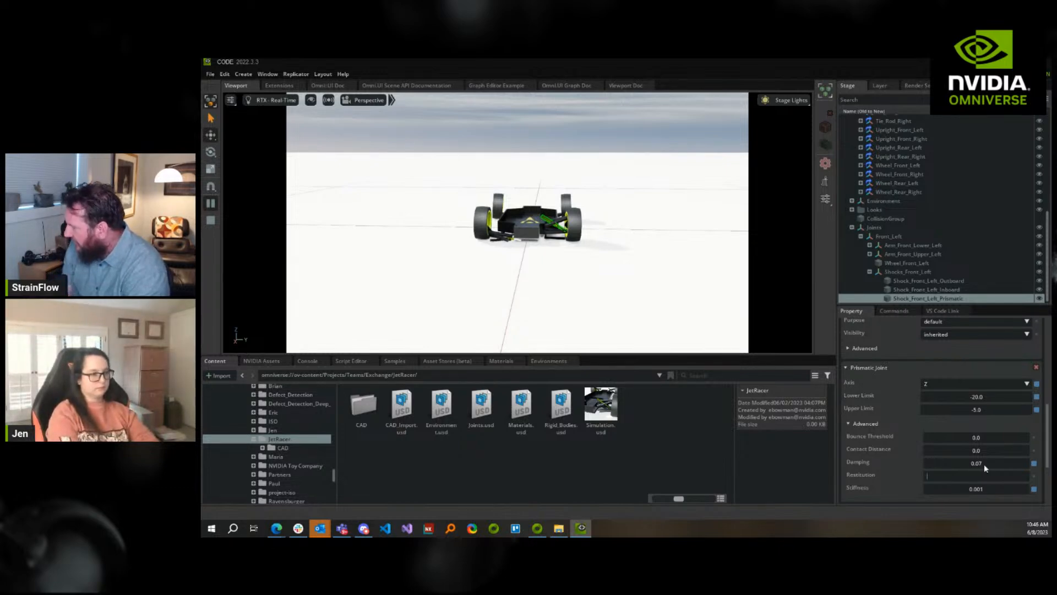
pyautogui.click(211, 219)
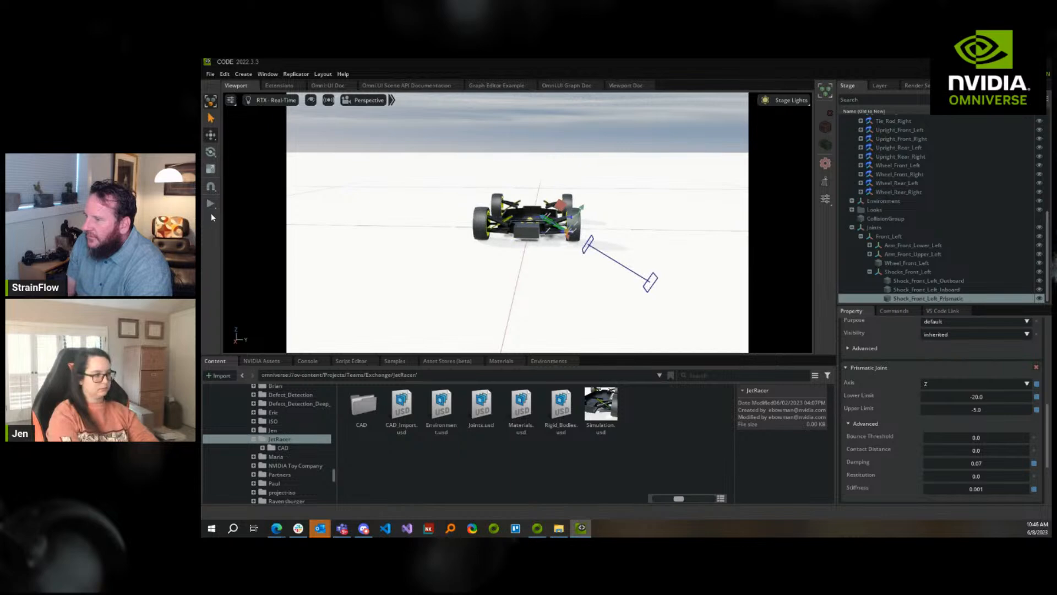
pyautogui.click(211, 203)
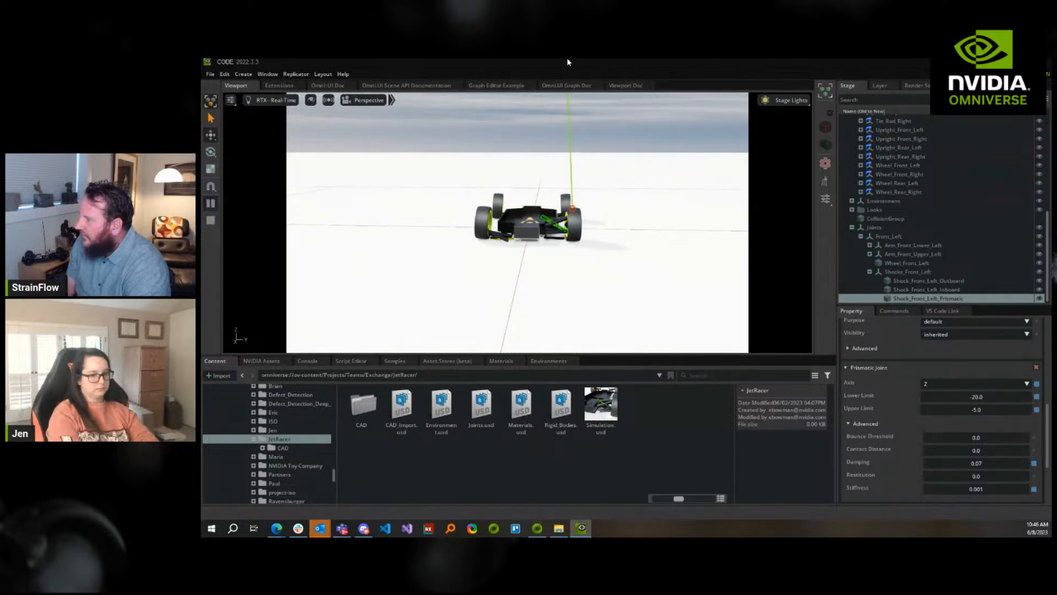
pyautogui.click(212, 221)
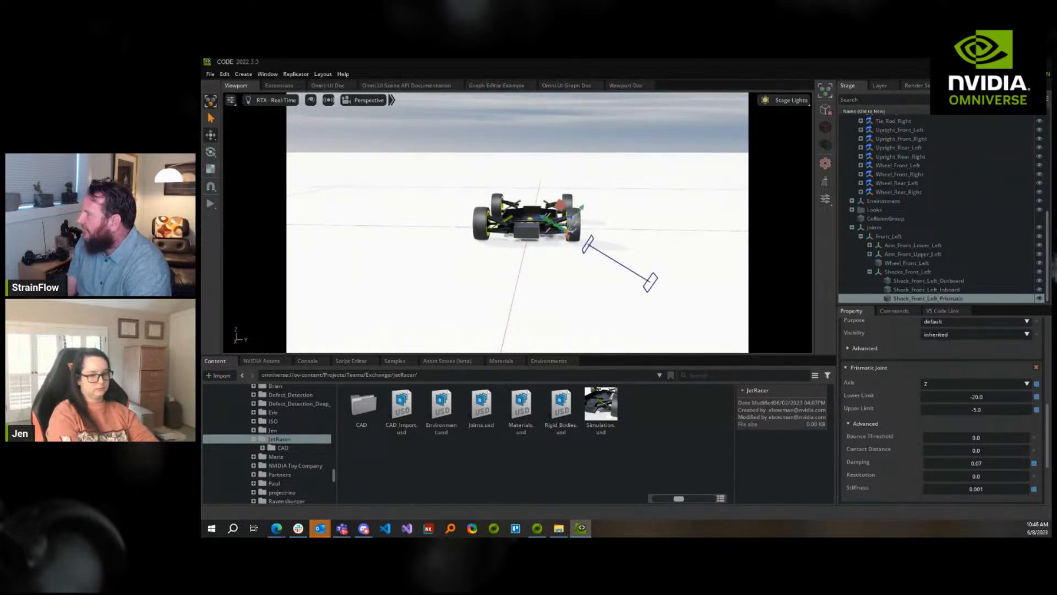
# Simulate the car and pull on its wheels and suspension arms to compare how they move, ending with the simulation stopped
pyautogui.click(1035, 100)
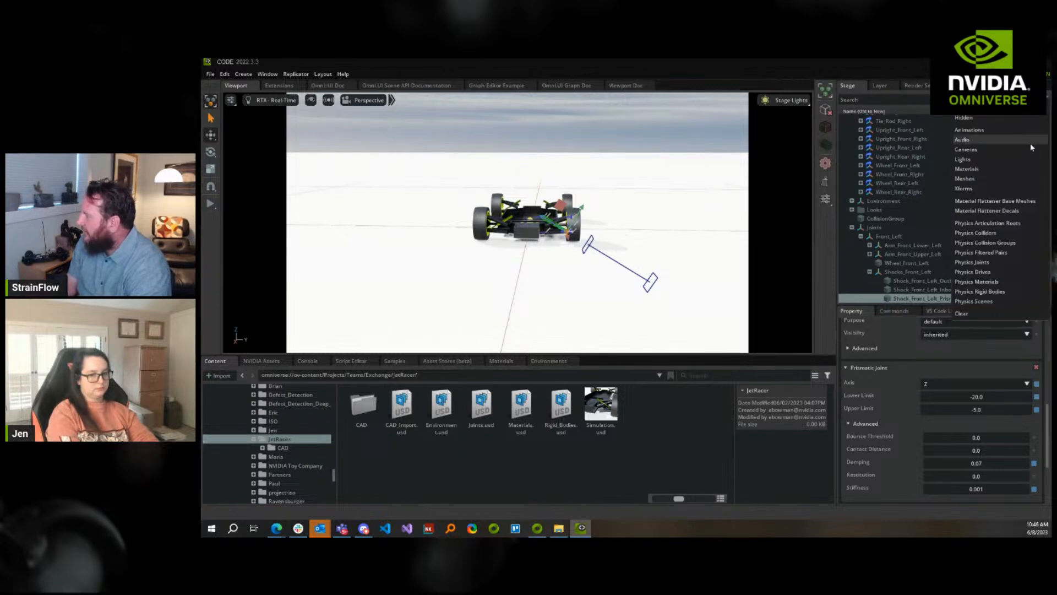
pyautogui.click(907, 98)
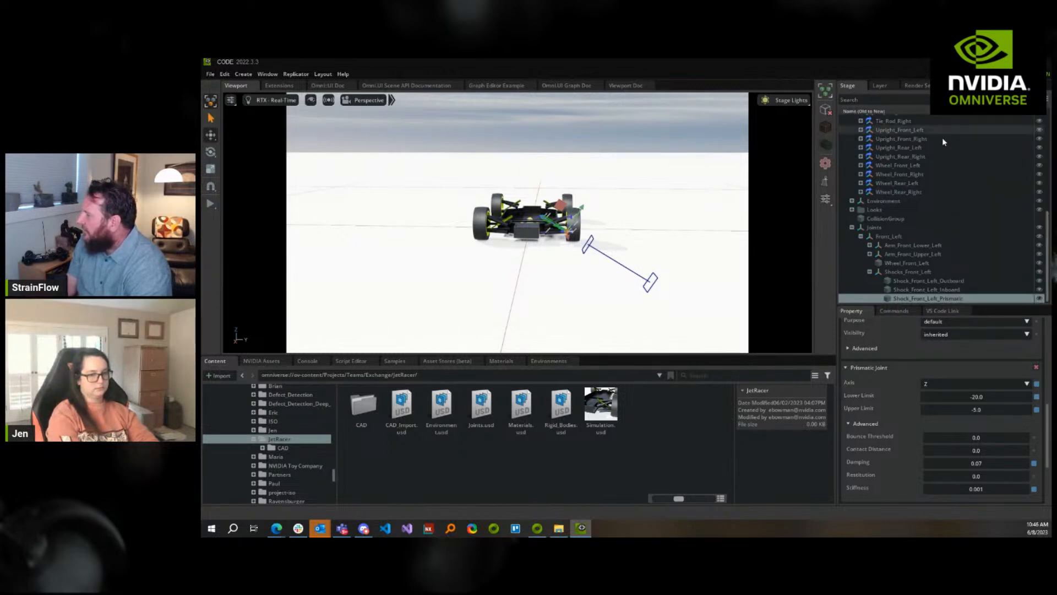
pyautogui.scroll(1, 868, 270)
pyautogui.press('w')
pyautogui.moveTo(742, 278); pyautogui.dragTo(304, 261, button='right')
pyautogui.press('s')
pyautogui.click(214, 203)
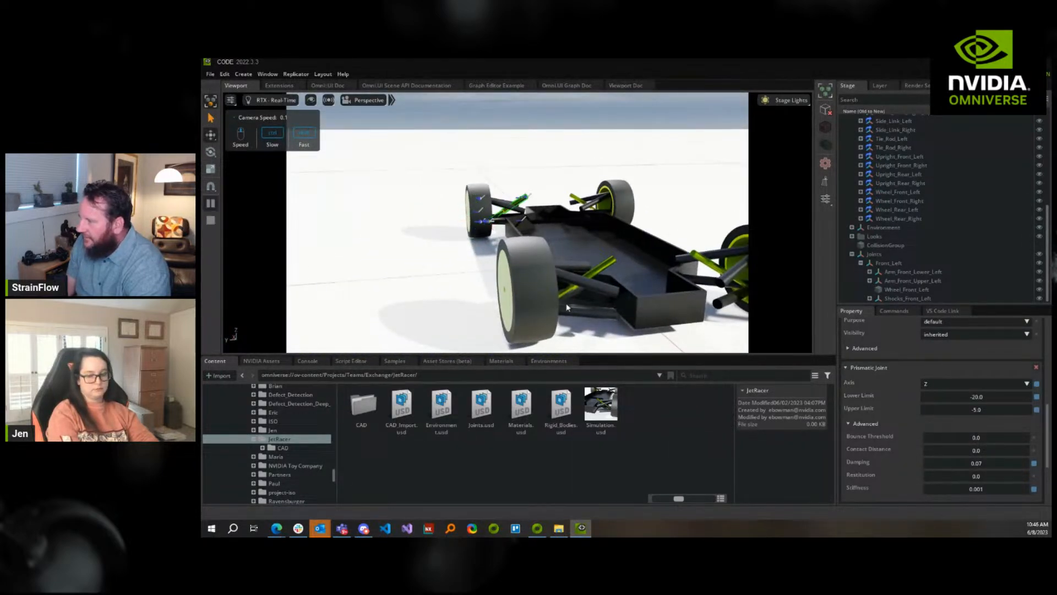
pyautogui.keyDown('shift'); pyautogui.moveTo(561, 274); pyautogui.dragTo(562, 61); pyautogui.keyUp('shift')
pyautogui.keyDown('shift'); pyautogui.moveTo(553, 156); pyautogui.dragTo(596, 60); pyautogui.keyUp('shift')
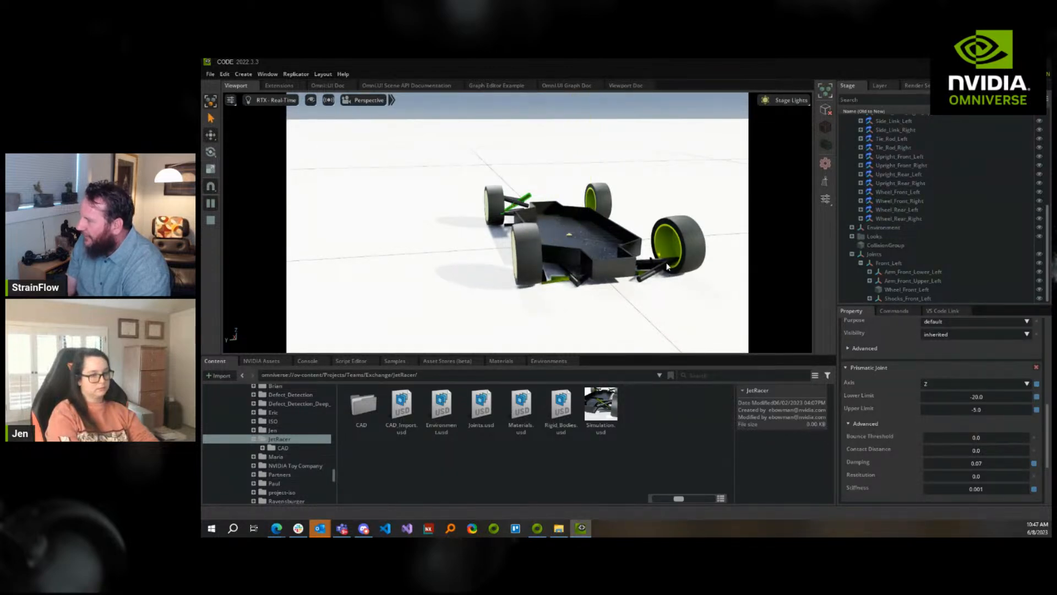
pyautogui.keyDown('shift'); pyautogui.moveTo(667, 267); pyautogui.dragTo(562, 63); pyautogui.keyUp('shift')
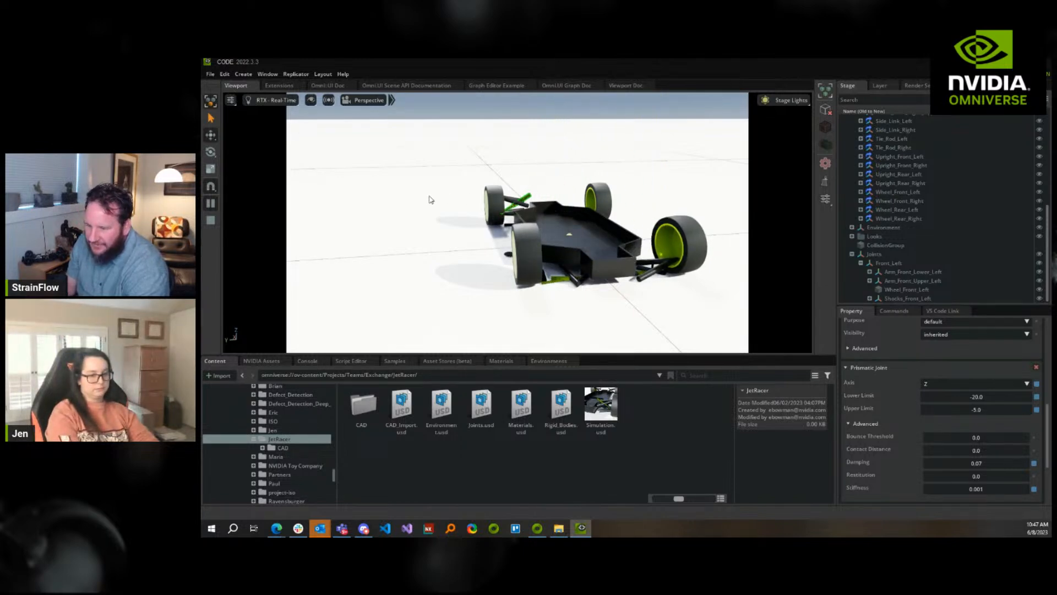
pyautogui.click(209, 221)
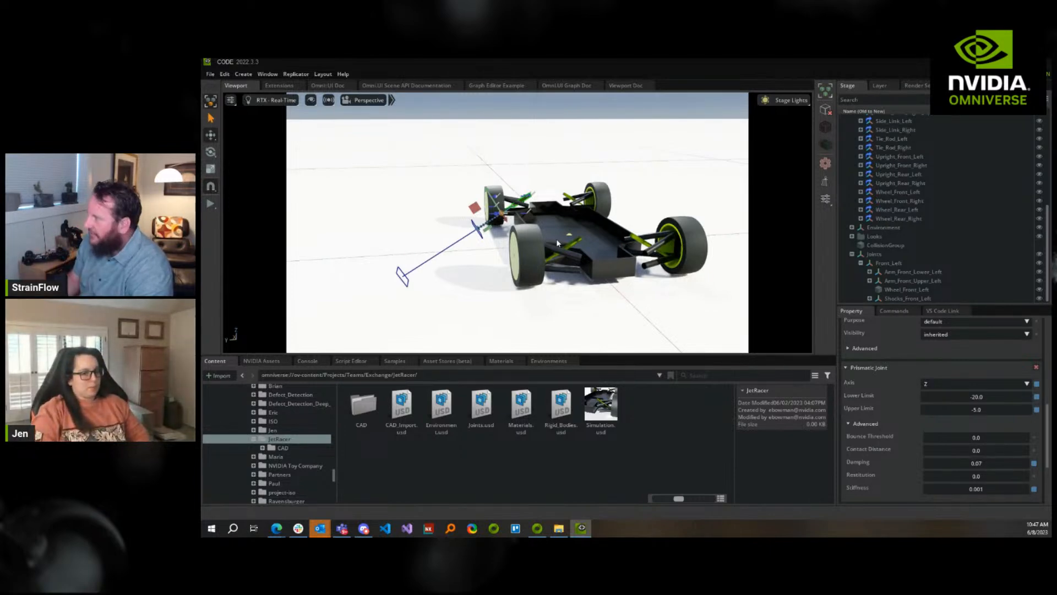
# Review the Kinematic Enabled setting of the Chassis_Assm rigid body, run the simulation to watch the suspension, and stop it
pyautogui.scroll(2, 870, 186)
pyautogui.scroll(5, 914, 197)
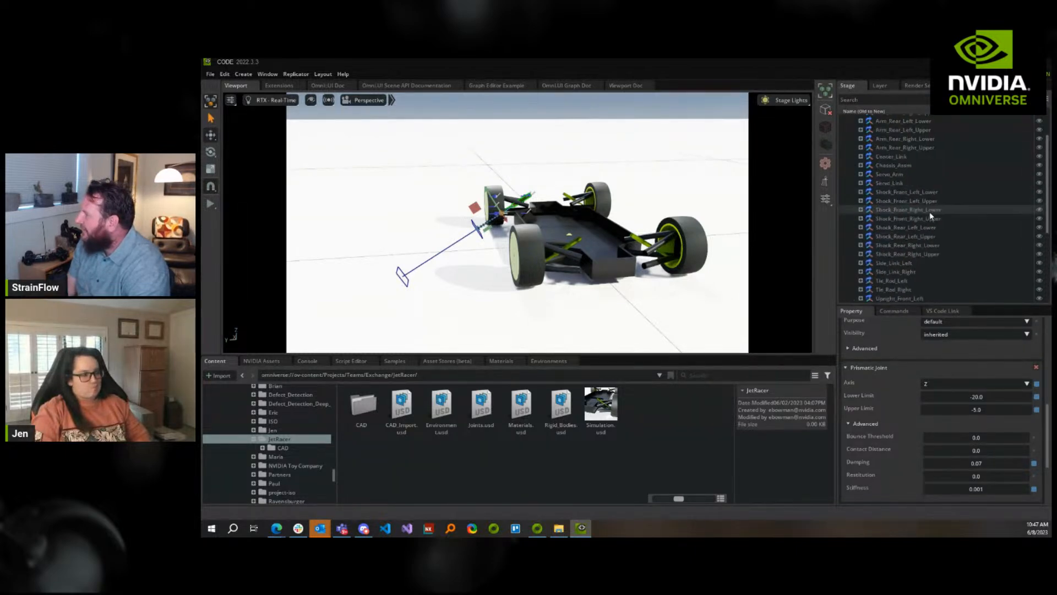
pyautogui.click(897, 202)
pyautogui.scroll(-6, 948, 443)
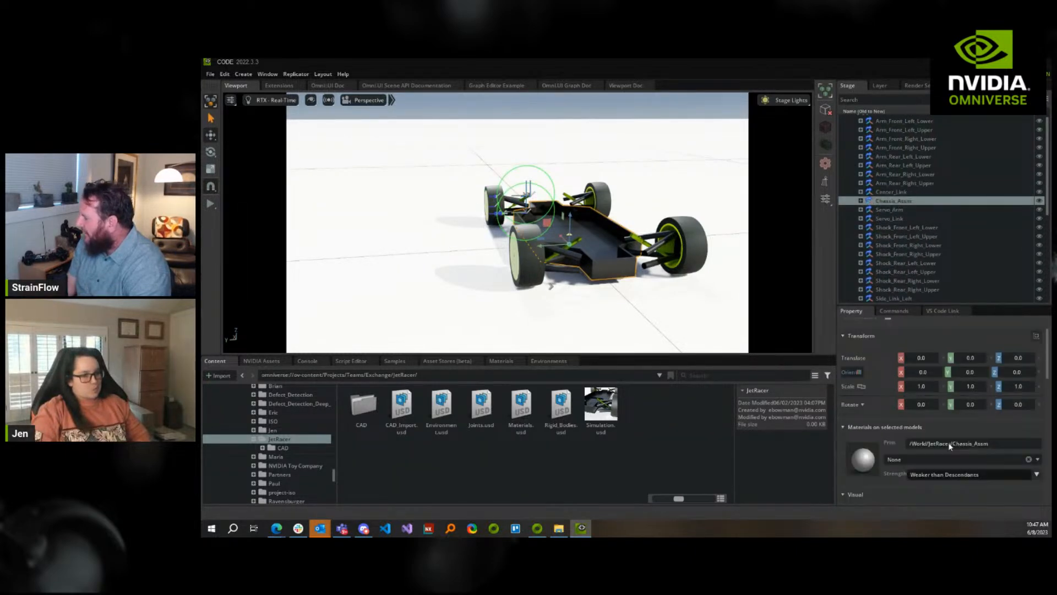
pyautogui.scroll(-3, 948, 449)
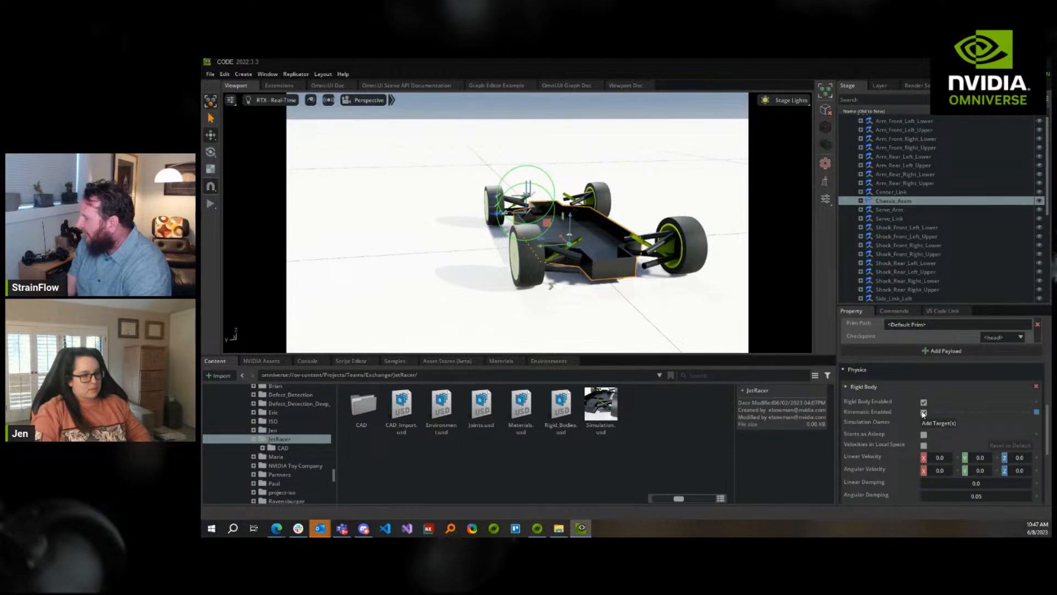
pyautogui.click(210, 203)
pyautogui.click(211, 204)
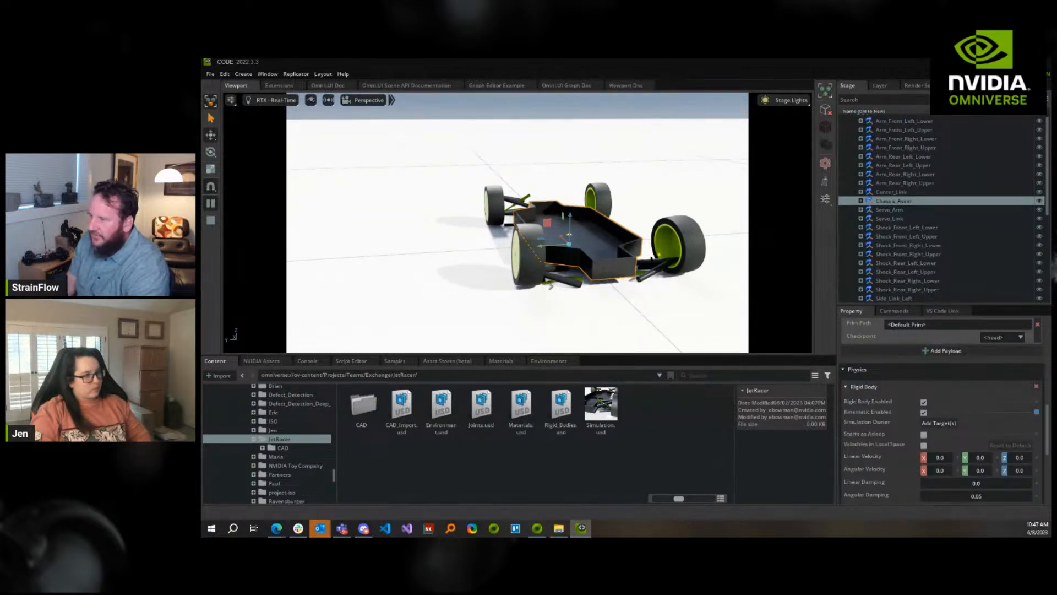
pyautogui.click(210, 220)
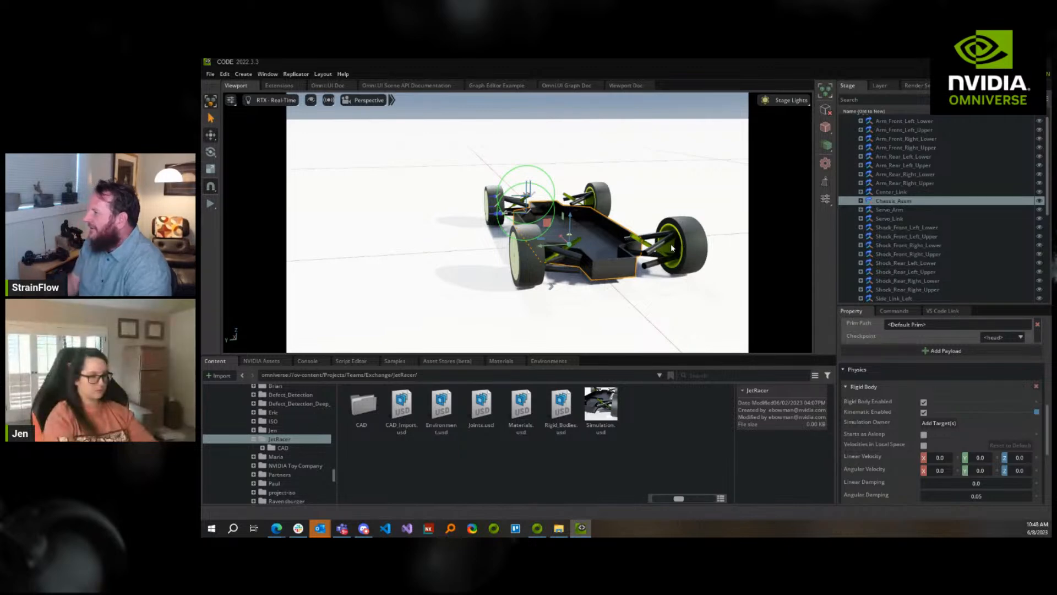
# Filter the stage tree by Physics Colliders and inspect the collider and mass properties of the Arm_Front_Left_Lower mesh
pyautogui.scroll(2, 930, 140)
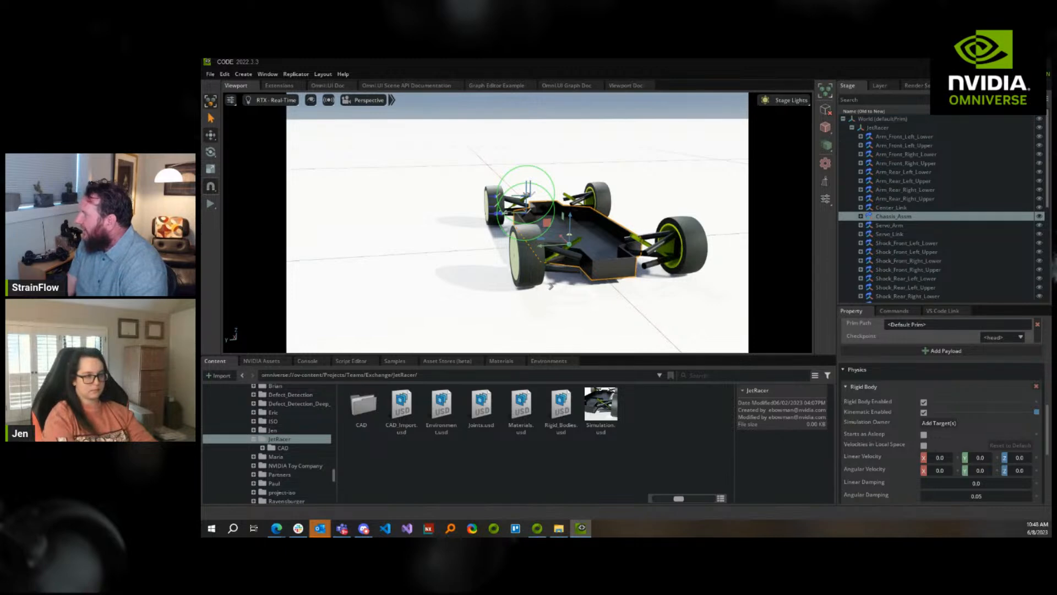
pyautogui.click(1039, 100)
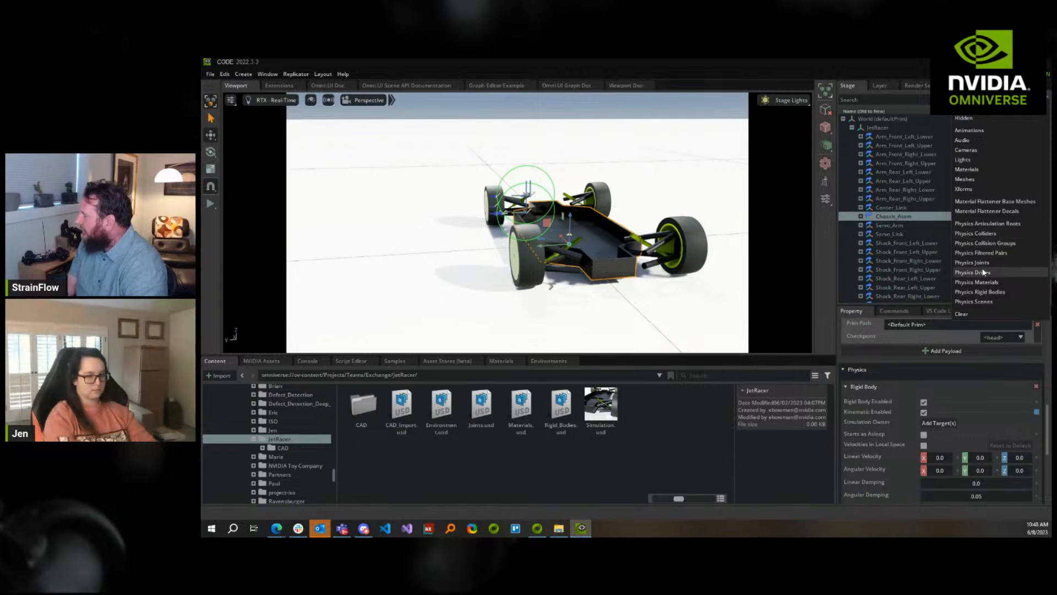
pyautogui.click(986, 233)
pyautogui.click(927, 173)
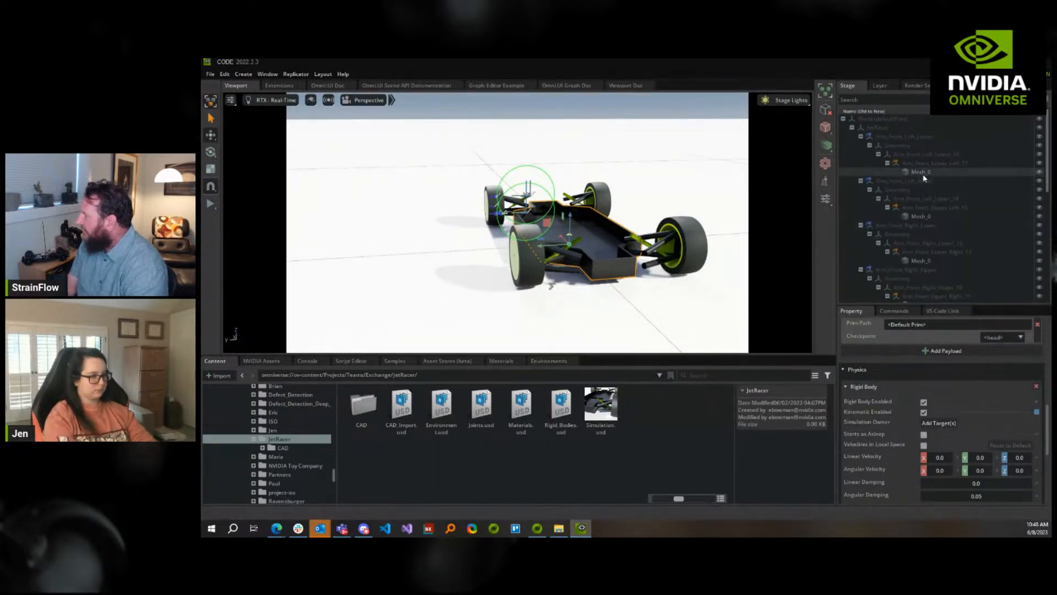
pyautogui.scroll(-10, 984, 430)
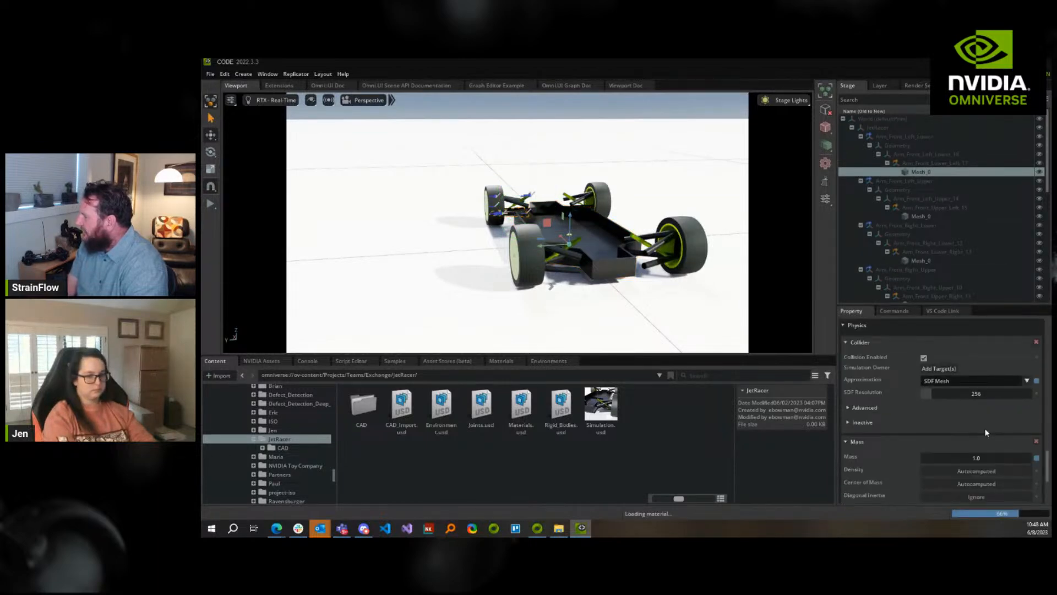
pyautogui.scroll(-2, 969, 435)
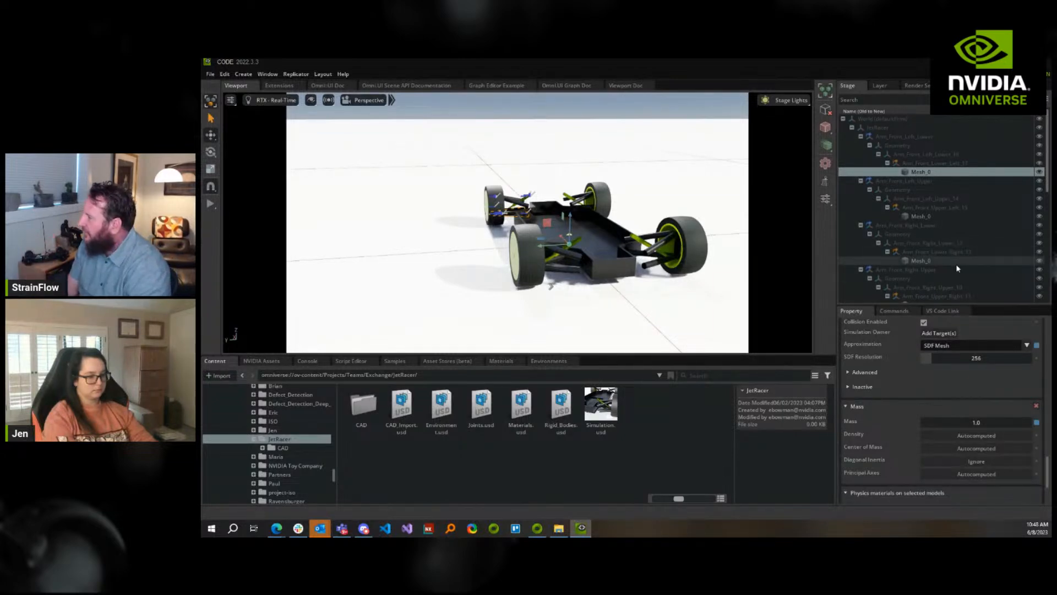
# Extend the selection to all JetRacer collider meshes, from the Arm_Front_Left_Lower mesh through the last Wheel_Rear_Right mesh
pyautogui.scroll(-10, 946, 243)
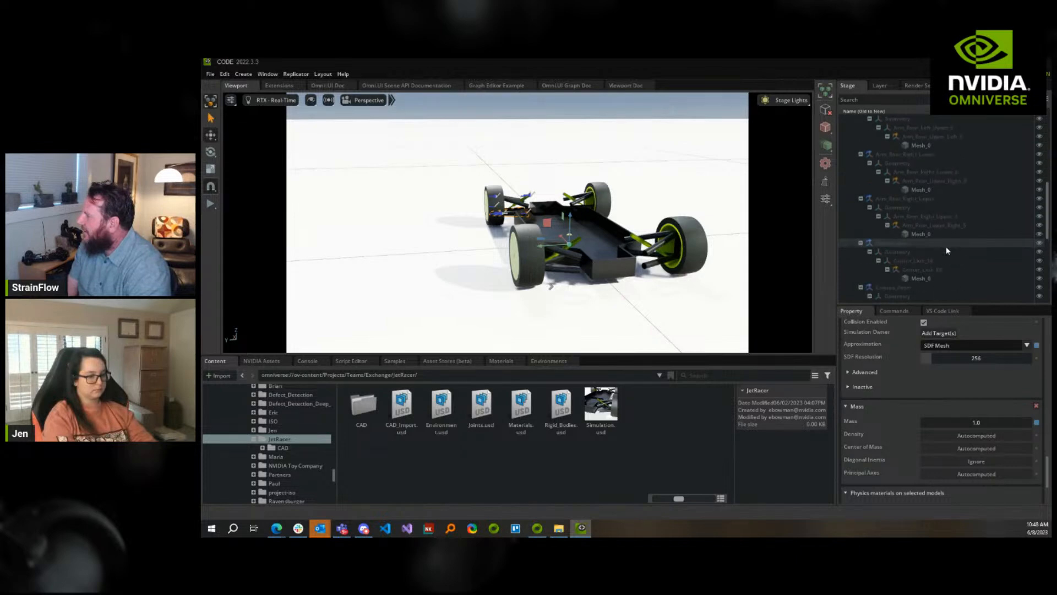
pyautogui.scroll(-10, 947, 253)
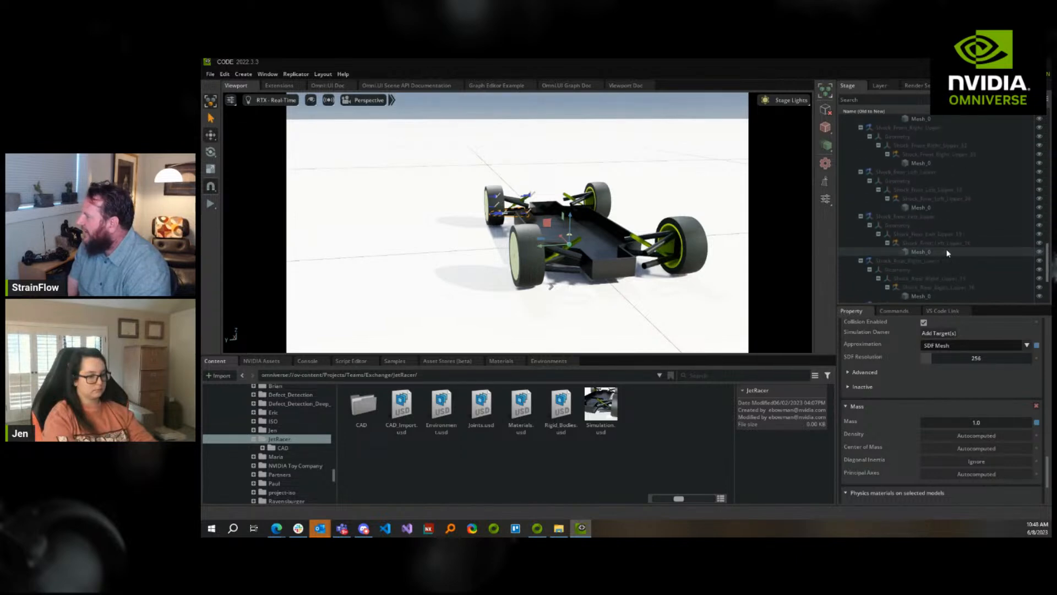
pyautogui.scroll(-8, 947, 253)
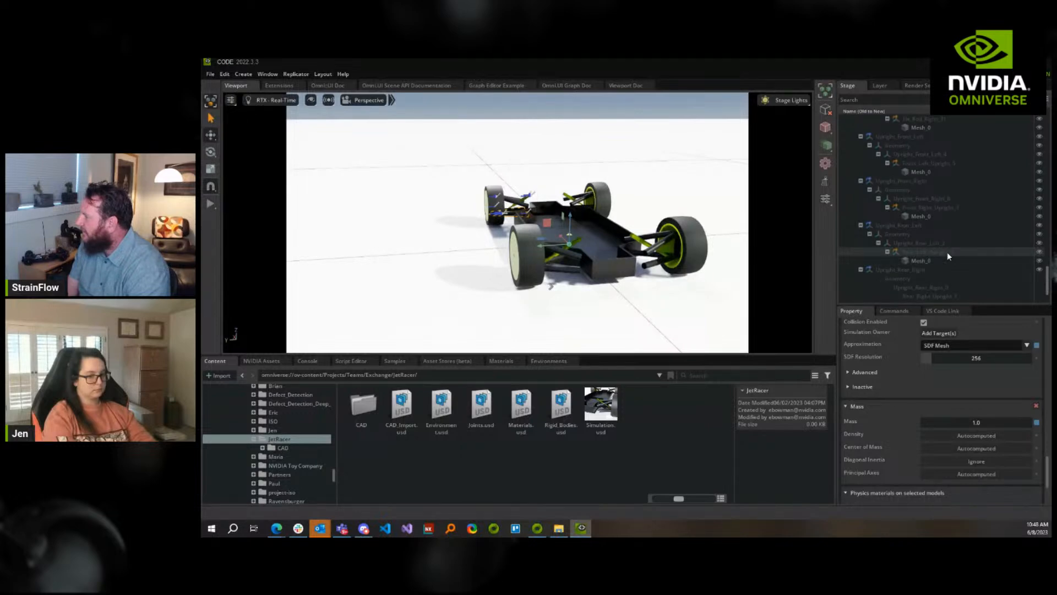
pyautogui.scroll(-8, 947, 252)
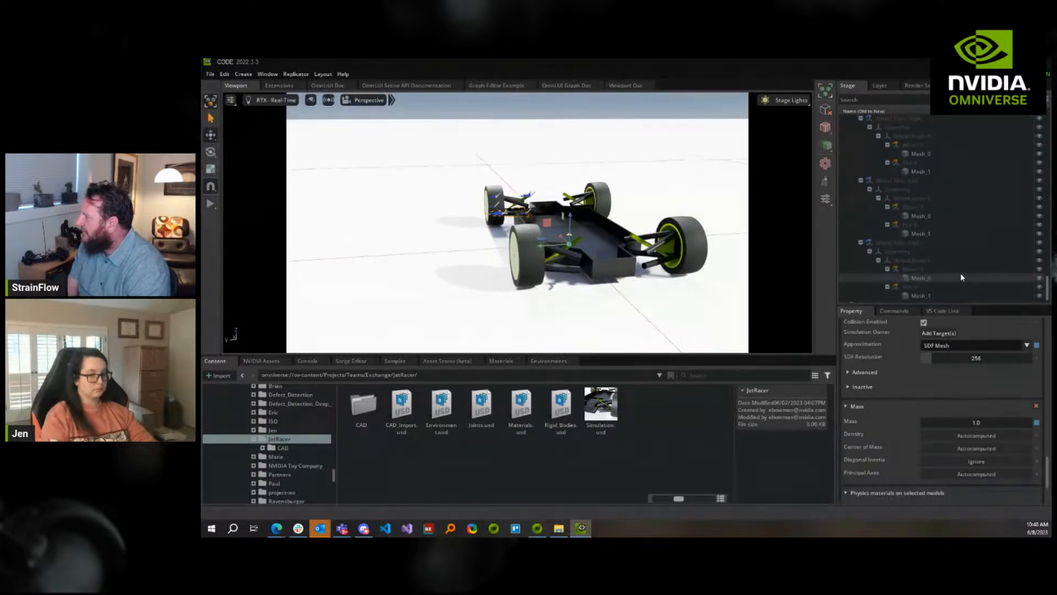
pyautogui.scroll(-2, 957, 247)
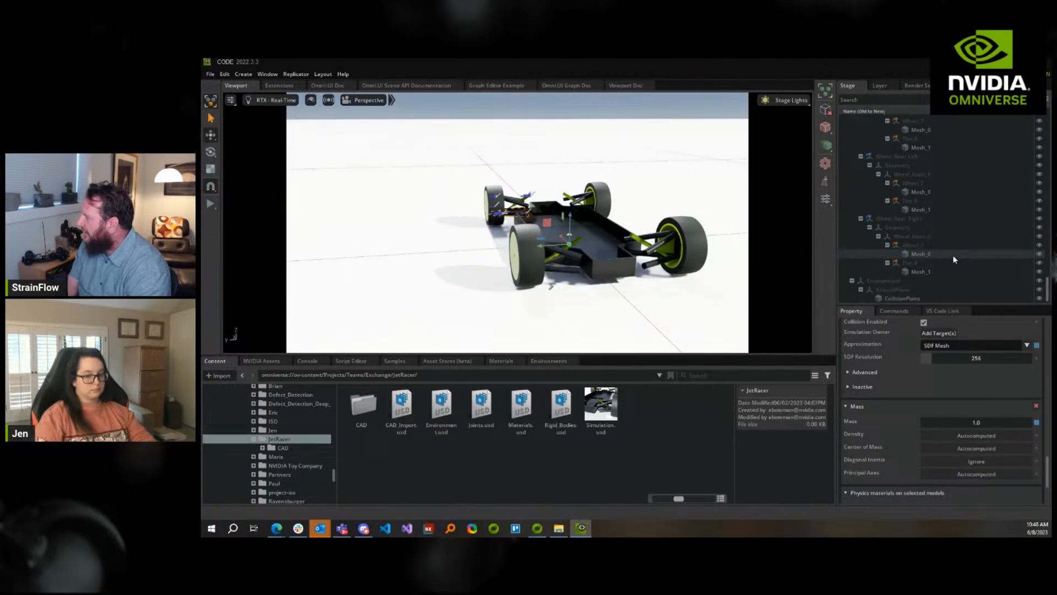
pyautogui.keyDown('shift'); pyautogui.click(931, 273); pyautogui.keyUp('shift')
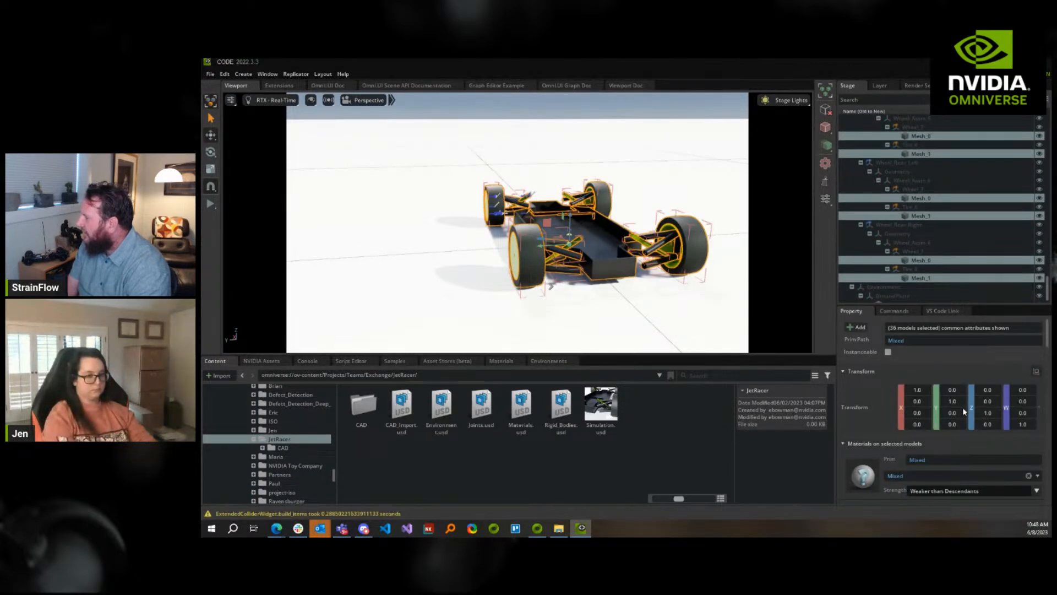
# Set the Mass of all selected collider meshes to 0.1
pyautogui.scroll(-5, 963, 410)
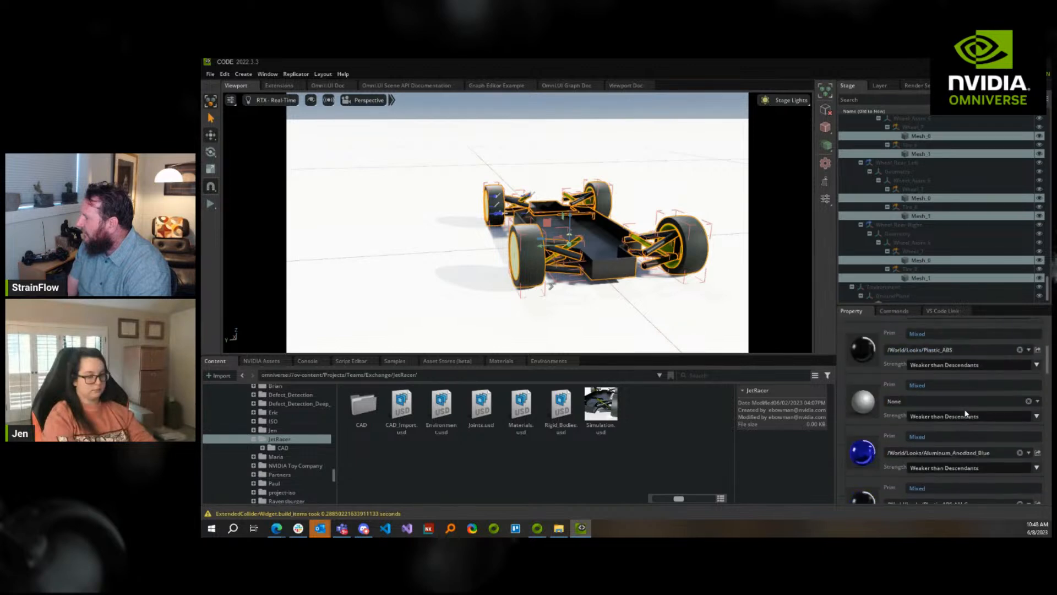
pyautogui.scroll(-10, 964, 413)
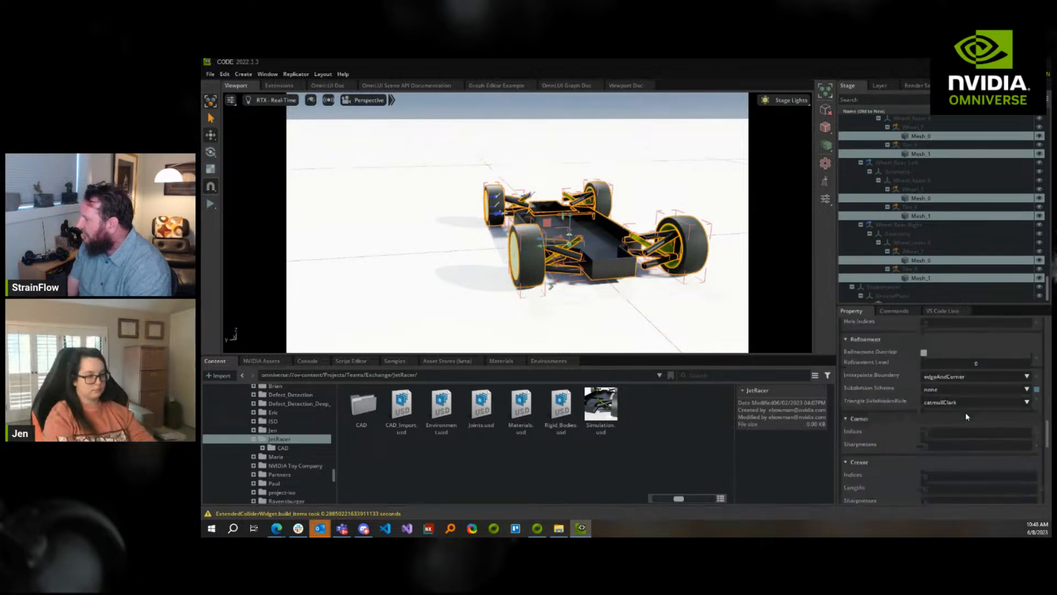
pyautogui.scroll(-10, 967, 416)
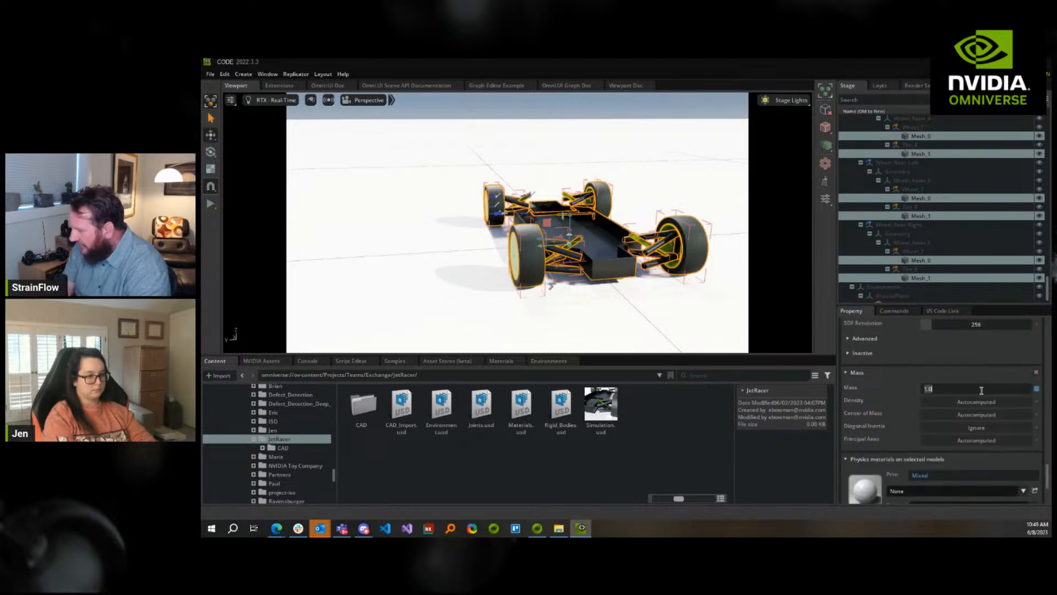
pyautogui.write('0.1')
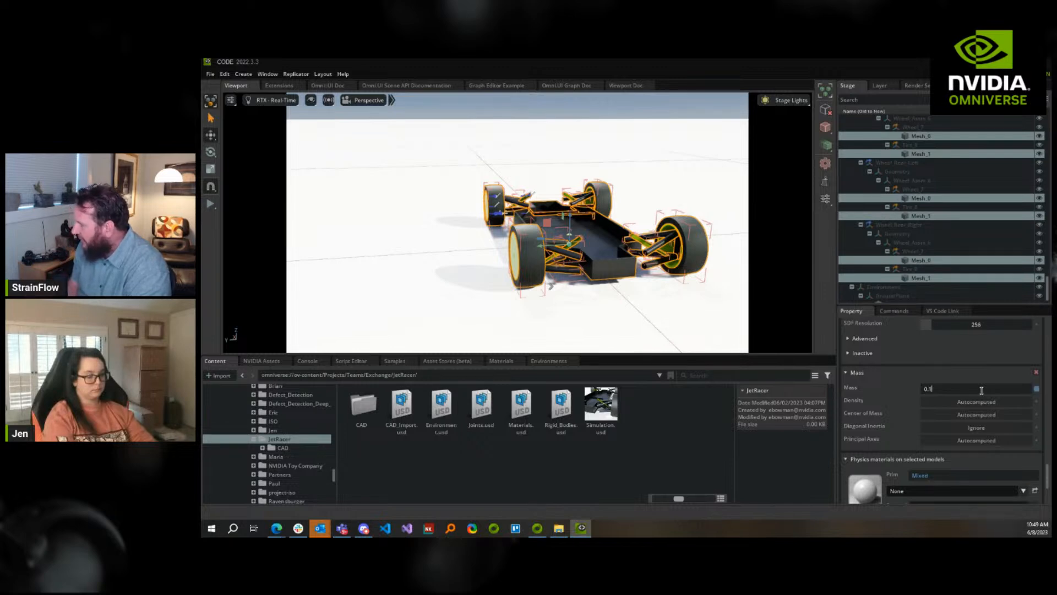
# Run the simulation with the reduced mesh masses and pull on the front left wheel to test the suspension
pyautogui.click(210, 204)
pyautogui.keyDown('shift'); pyautogui.moveTo(493, 188); pyautogui.dragTo(527, 62); pyautogui.keyUp('shift')
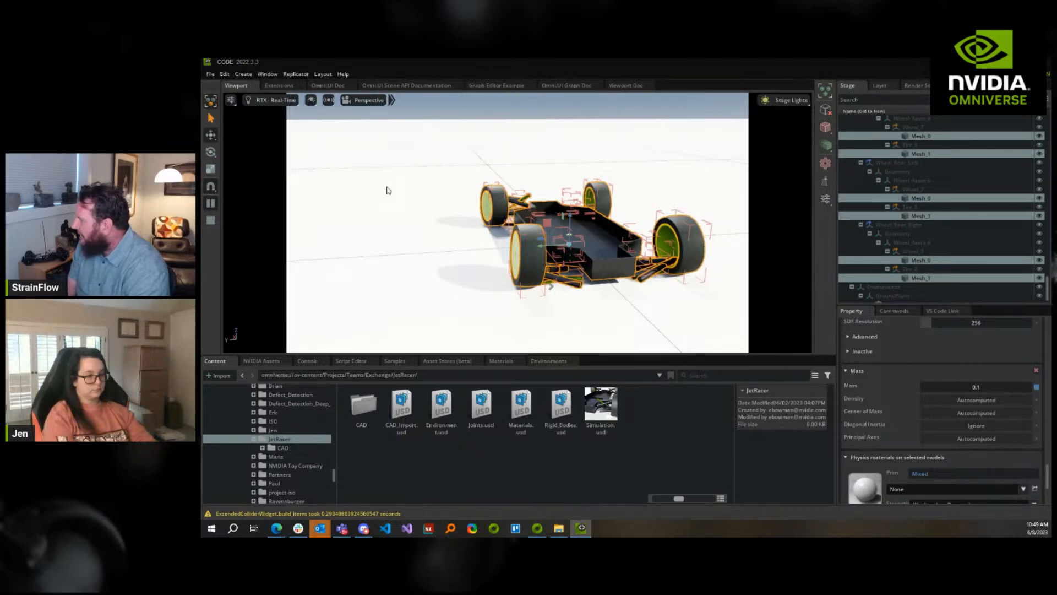
pyautogui.scroll(-3, 968, 450)
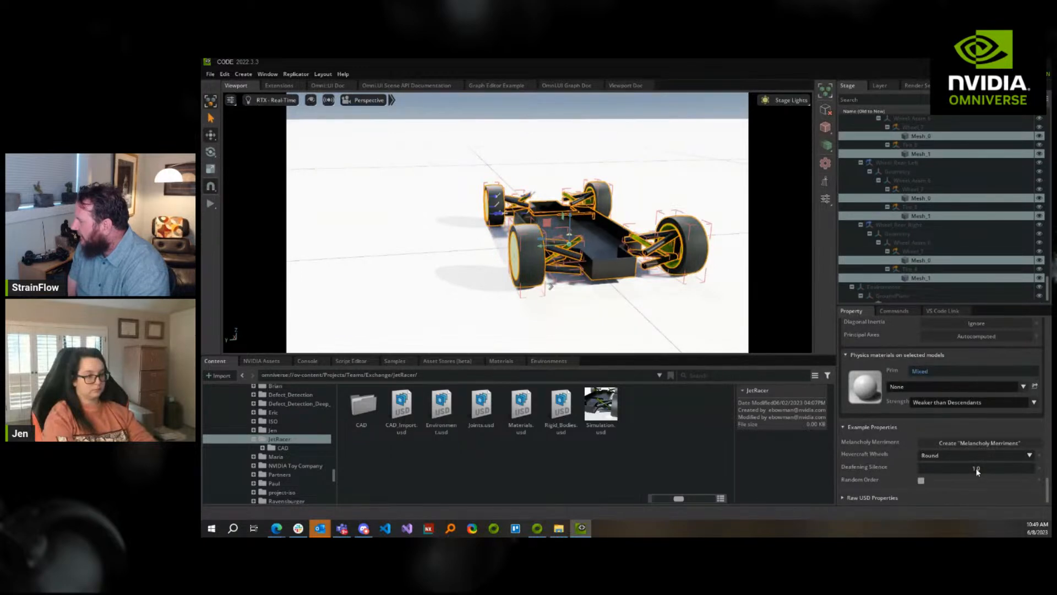
# Set the Mass of all selected JetRacer collider meshes to 0.01
pyautogui.scroll(4, 976, 470)
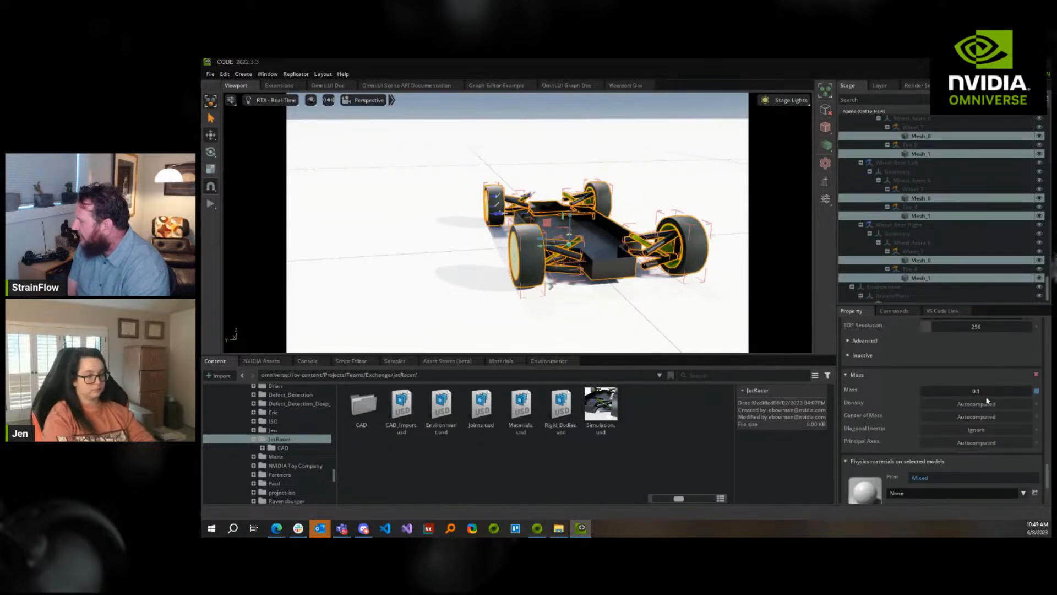
pyautogui.doubleClick(988, 392)
pyautogui.write('0.01')
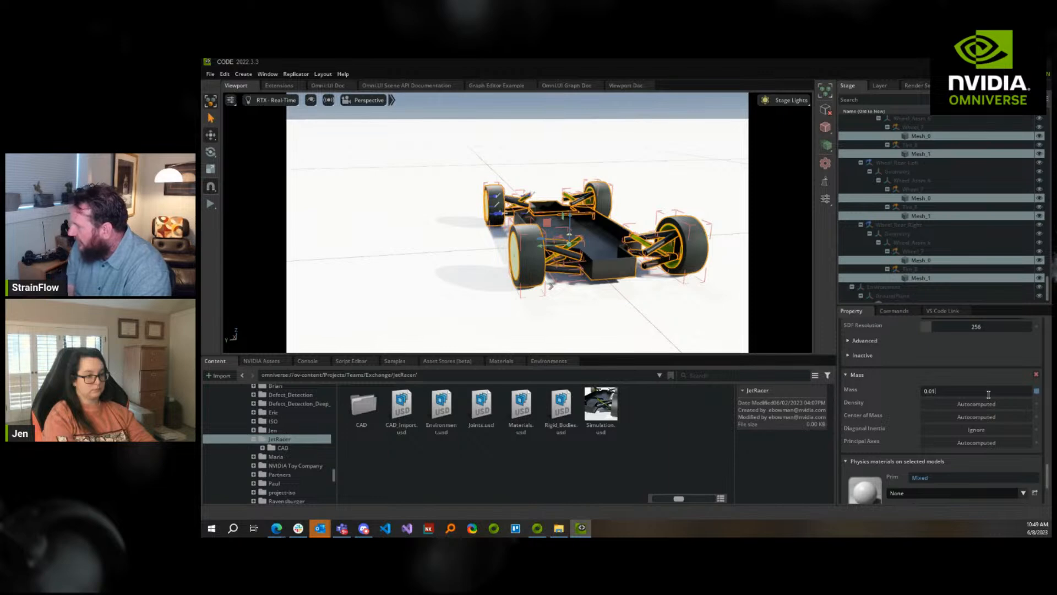
pyautogui.press('Tab')
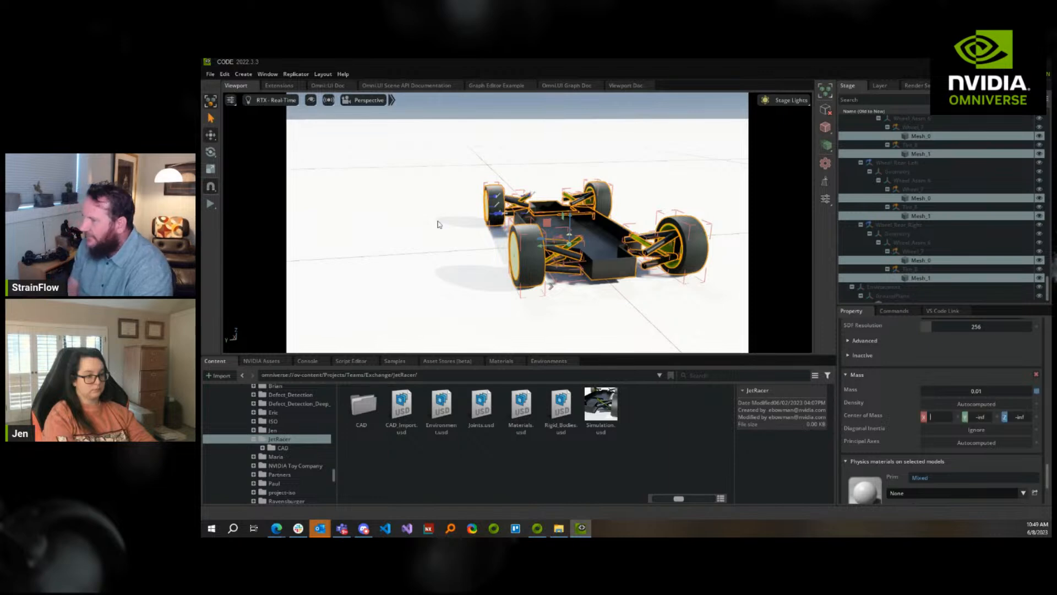
# Run the simulation with the 0.01 masses and examine the car's suspension from a wider angle
pyautogui.click(210, 203)
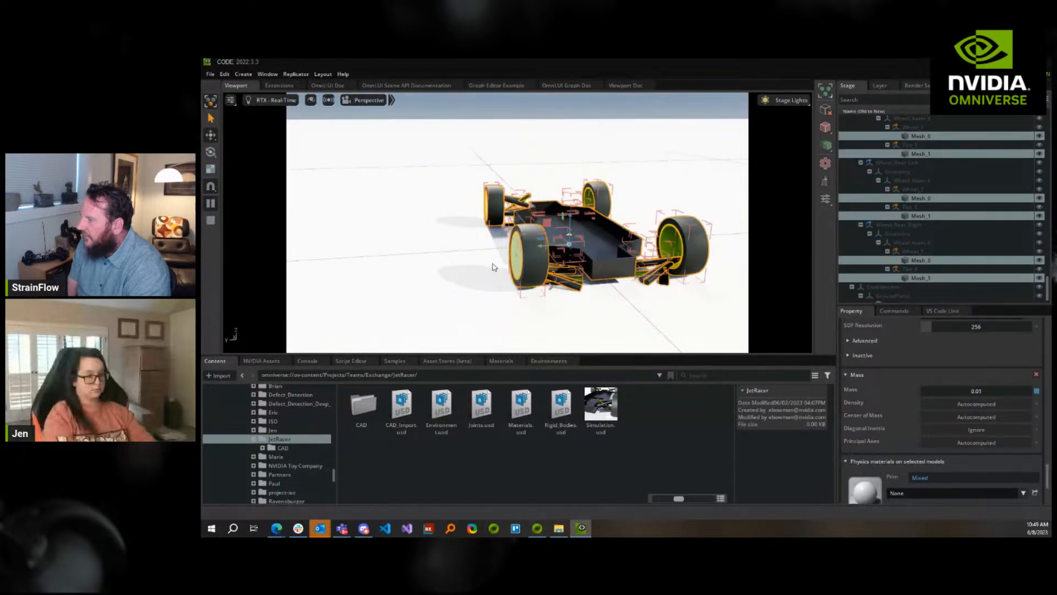
pyautogui.press('s')
pyautogui.moveTo(494, 267); pyautogui.dragTo(501, 265, button='right')
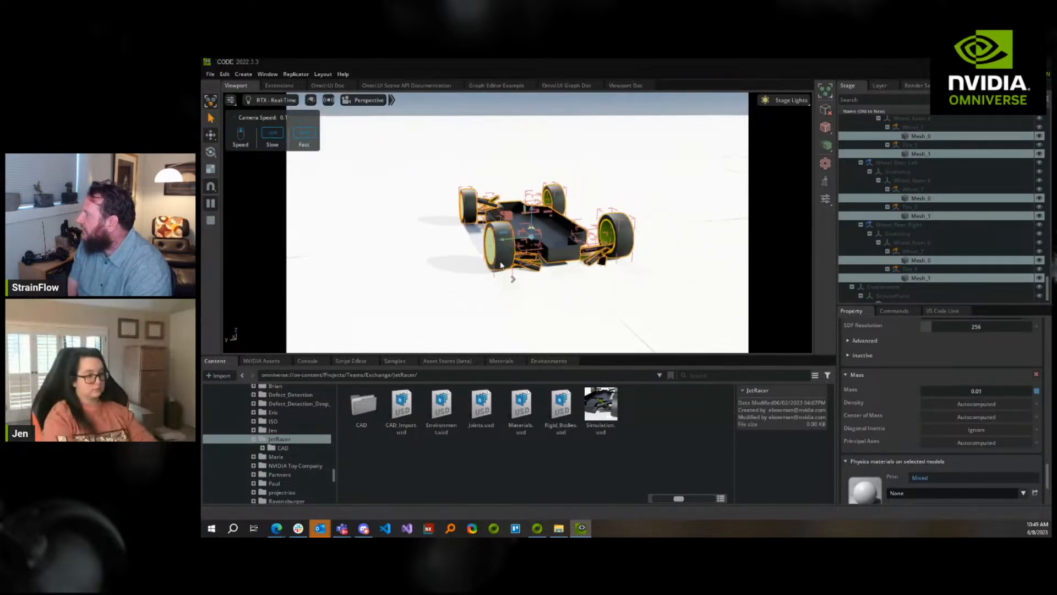
pyautogui.moveTo(501, 265); pyautogui.dragTo(490, 263, button='right')
# Clear the collider filter from the stage tree and select the Shock_Front_Left_Prismatic joint under the front left joints
pyautogui.click(1046, 100)
pyautogui.click(1038, 234)
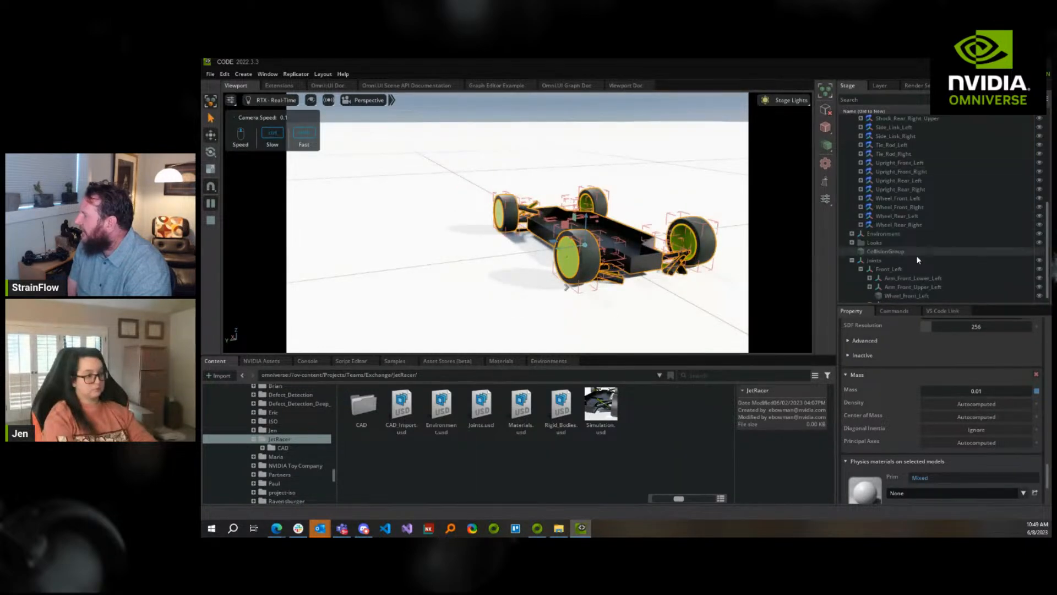
pyautogui.scroll(-1, 918, 260)
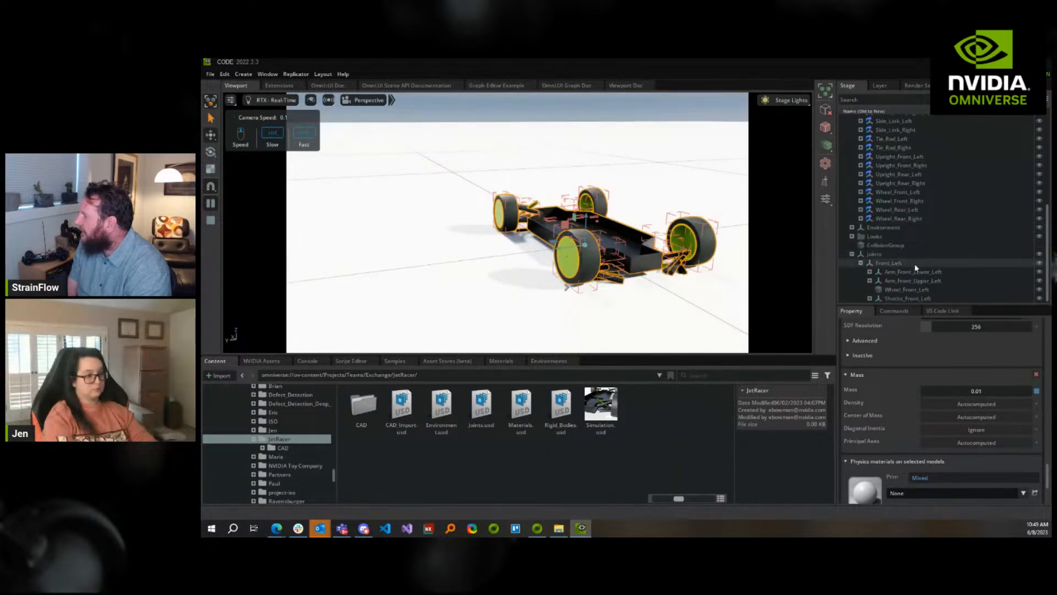
pyautogui.click(870, 299)
pyautogui.scroll(-2, 881, 276)
pyautogui.click(961, 298)
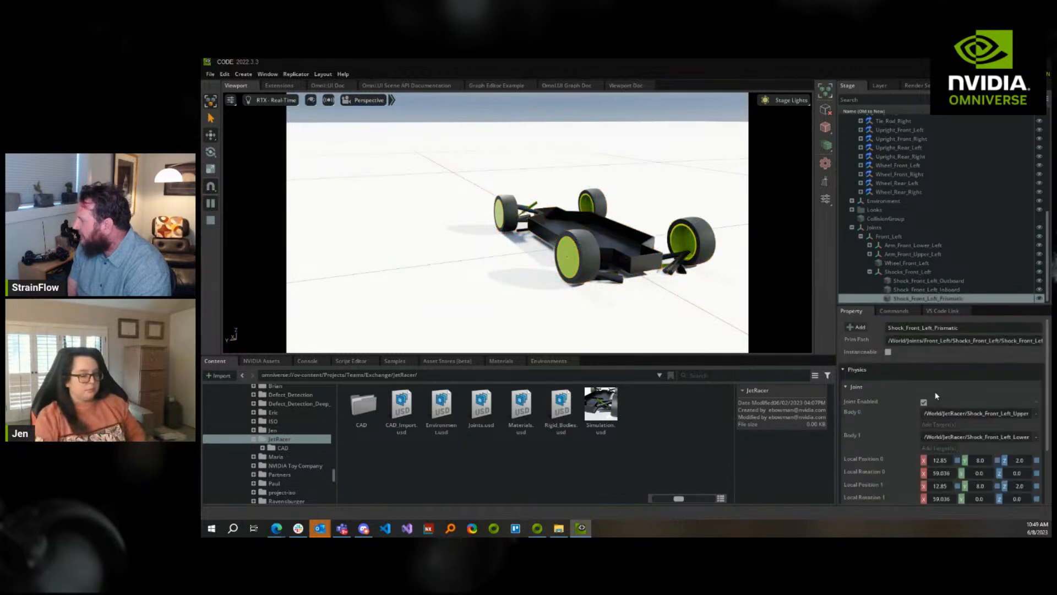
# Reset the Lower Limit, Upper Limit and Stiffness of the Shock_Front_Left_Prismatic joint to their defaults
pyautogui.scroll(-8, 937, 407)
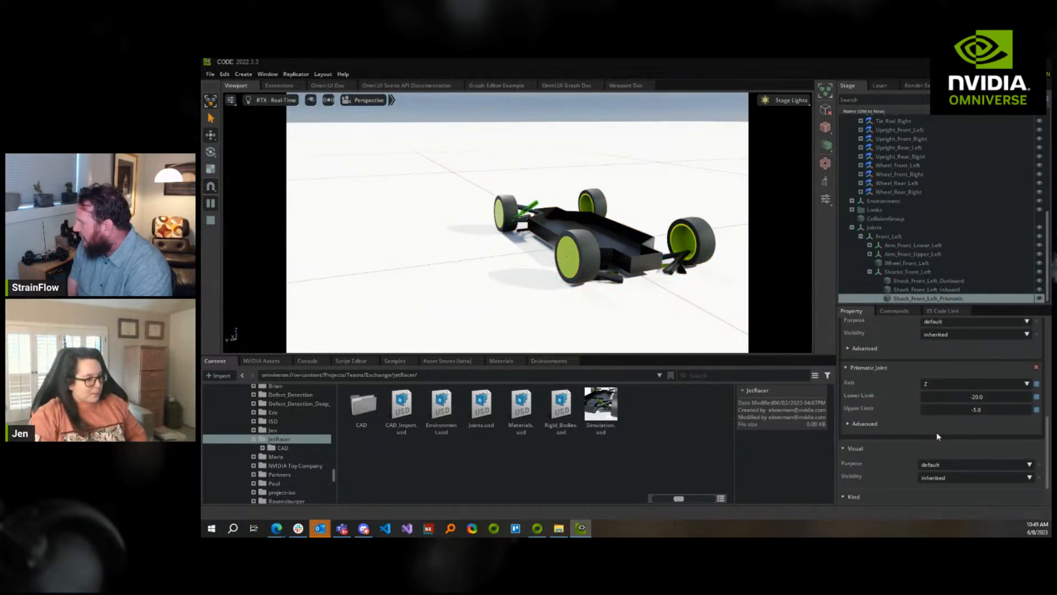
pyautogui.click(939, 424)
pyautogui.scroll(-1, 939, 412)
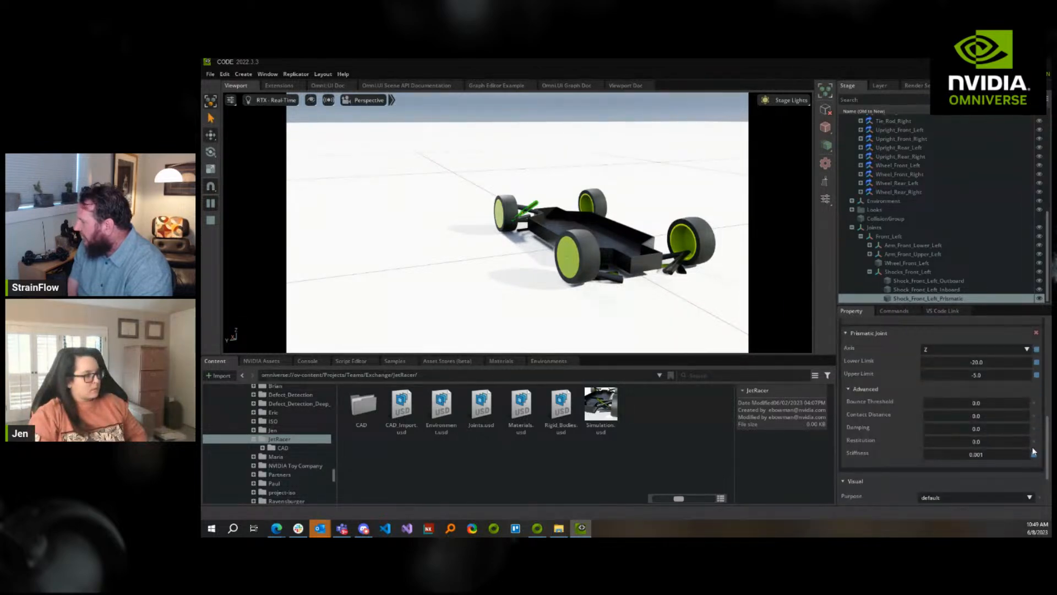
# Restart the simulation with the unlimited shock joint and pull the front left wheel upward
pyautogui.click(210, 220)
pyautogui.click(210, 203)
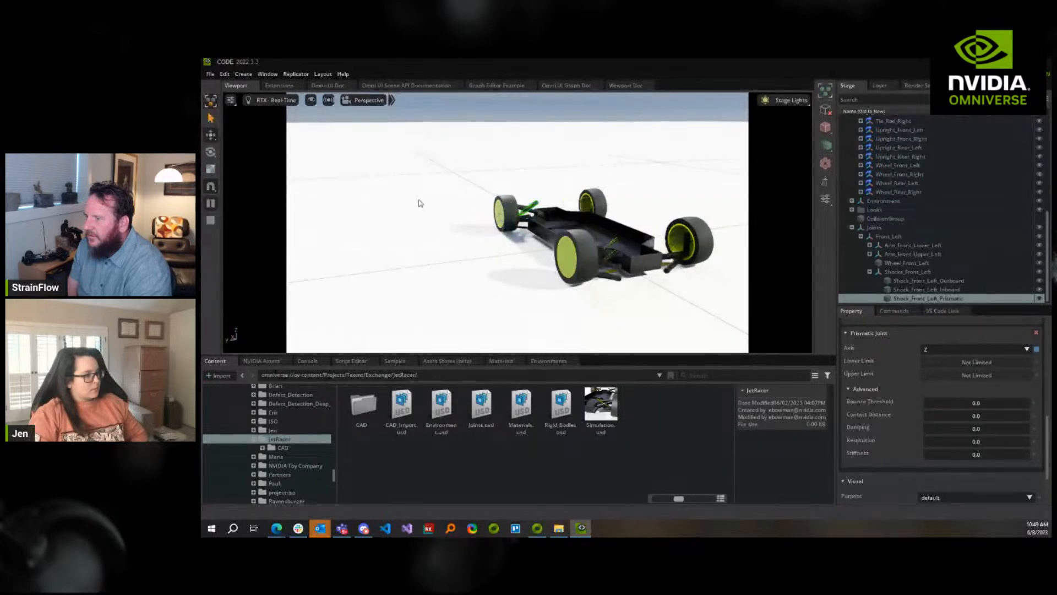
pyautogui.keyDown('shift'); pyautogui.moveTo(509, 199); pyautogui.dragTo(517, 62); pyautogui.keyUp('shift')
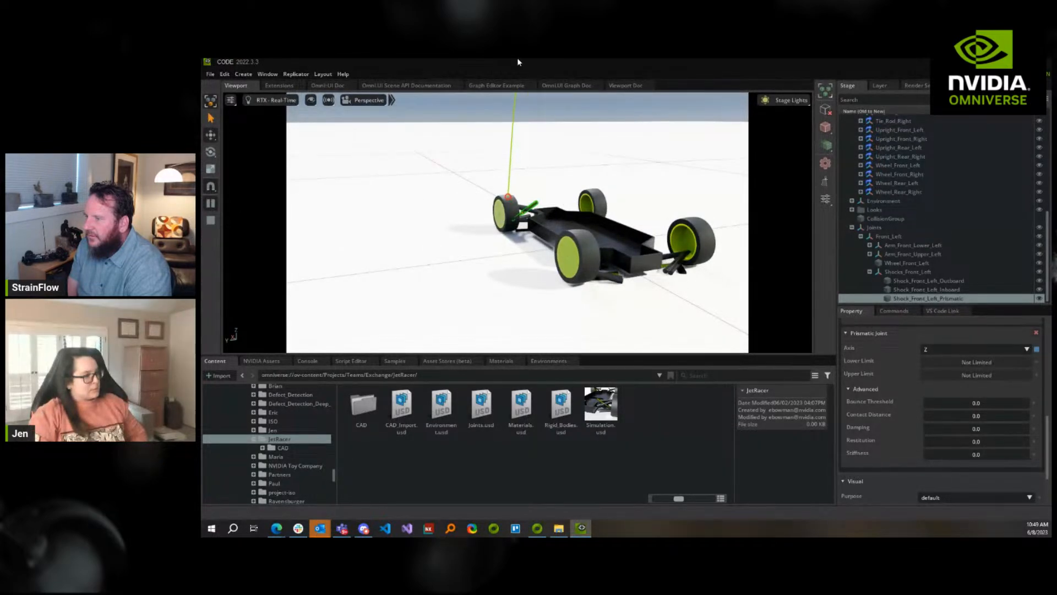
# View the car from the front, repeatedly pull the front left wheel upward to test its travel, and stop the simulation
pyautogui.moveTo(500, 267); pyautogui.dragTo(512, 265, button='right')
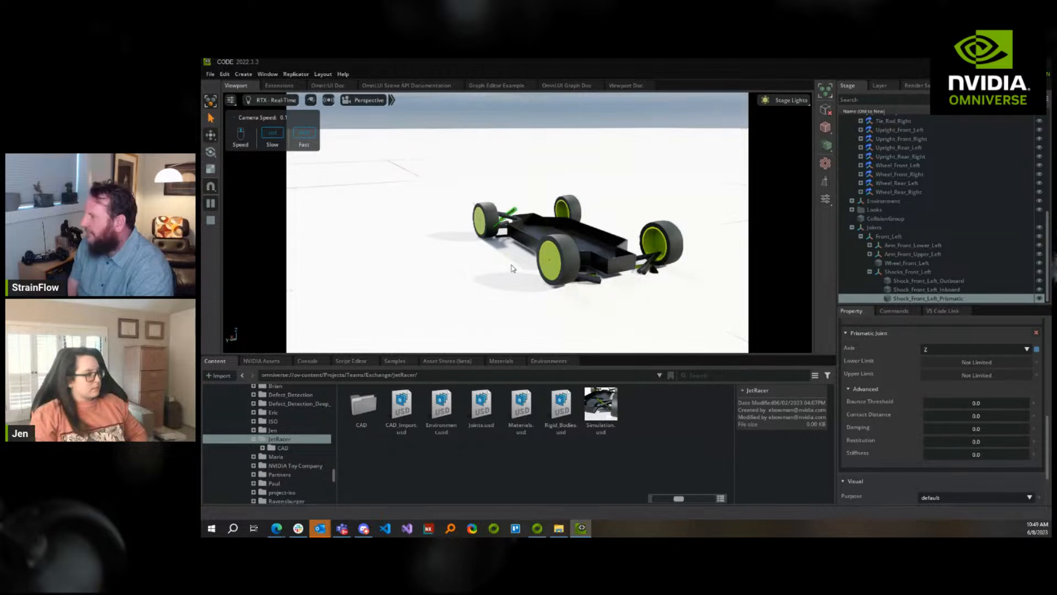
pyautogui.moveTo(512, 265); pyautogui.dragTo(553, 283, button='right')
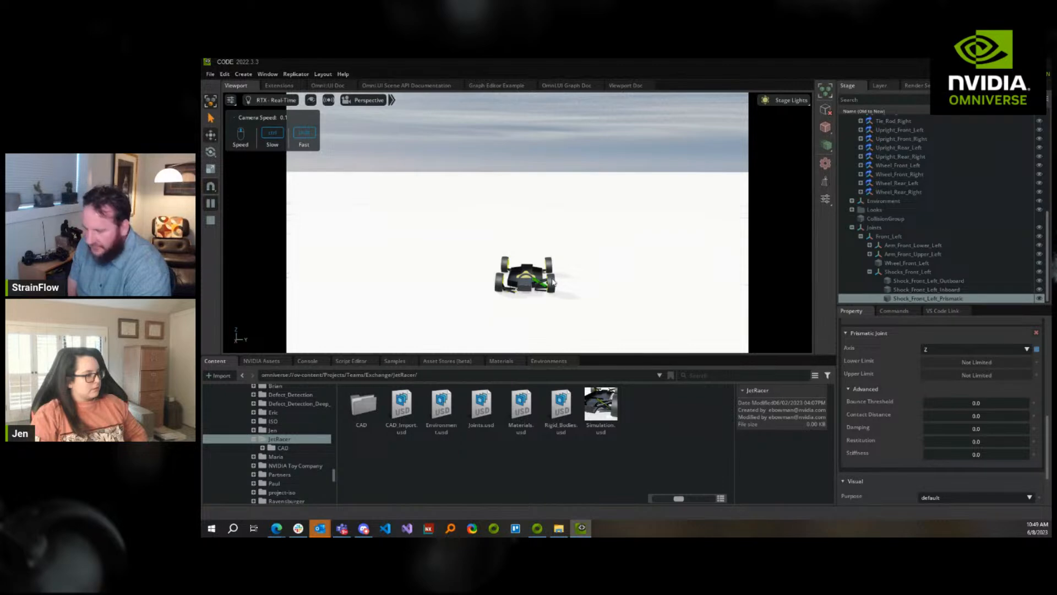
pyautogui.moveTo(552, 282); pyautogui.dragTo(585, 328, button='right')
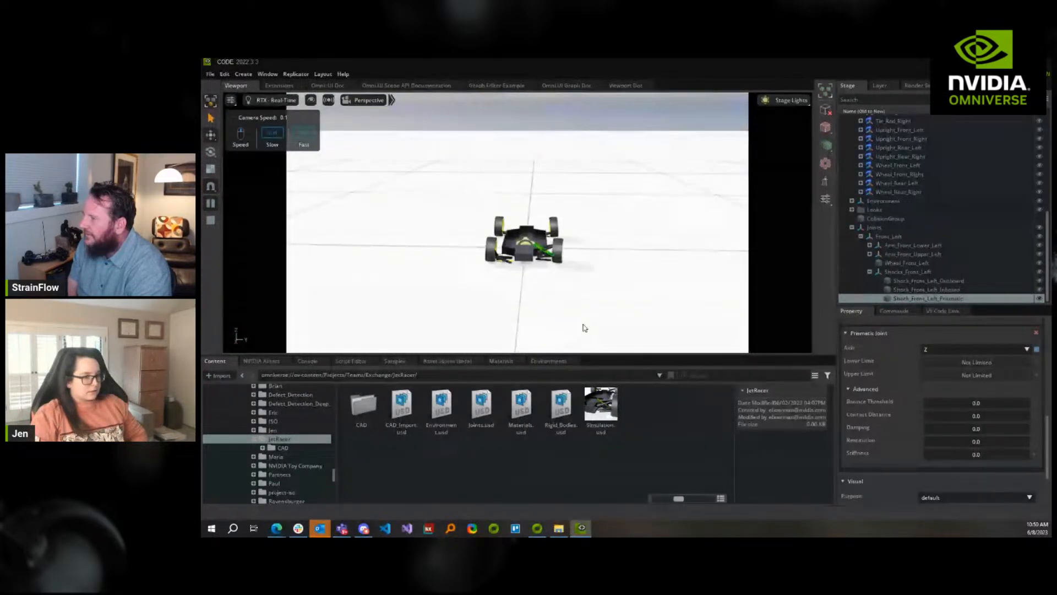
pyautogui.scroll(3, 585, 328)
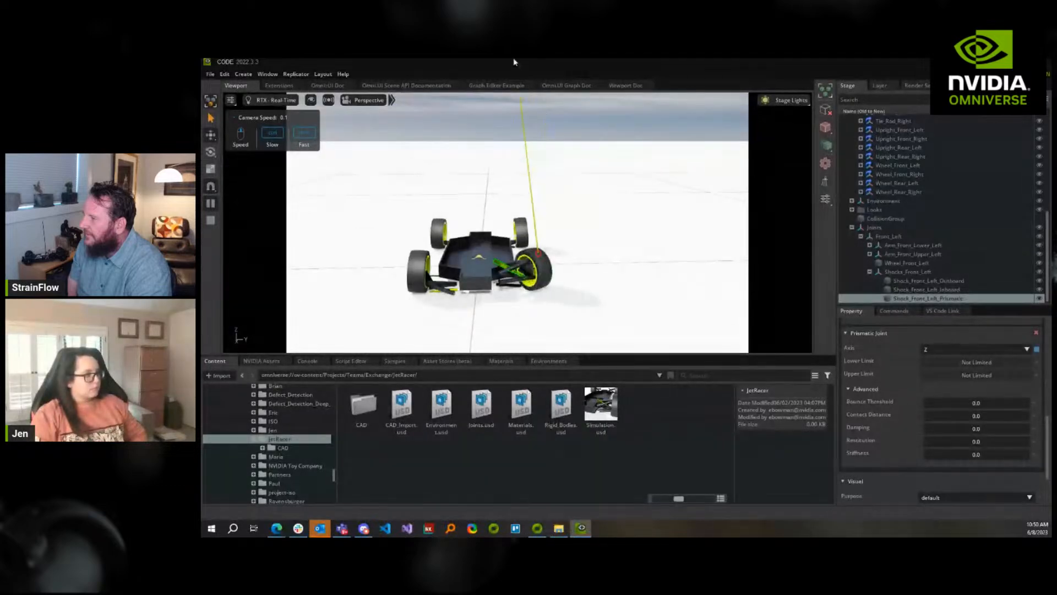
pyautogui.scroll(-3, 562, 236)
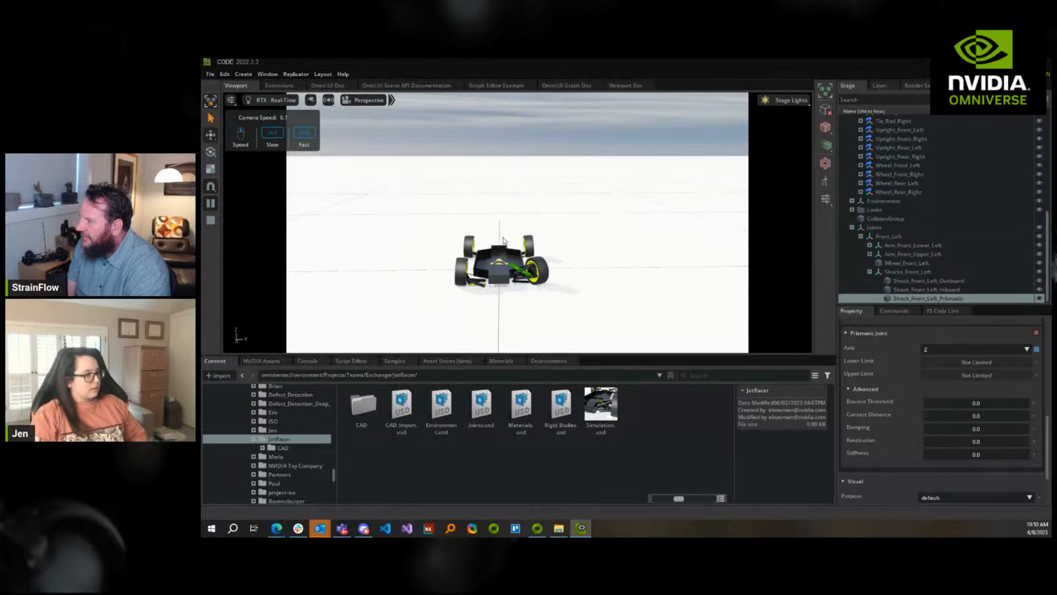
pyautogui.keyDown('shift'); pyautogui.moveTo(531, 267); pyautogui.dragTo(483, 69); pyautogui.keyUp('shift')
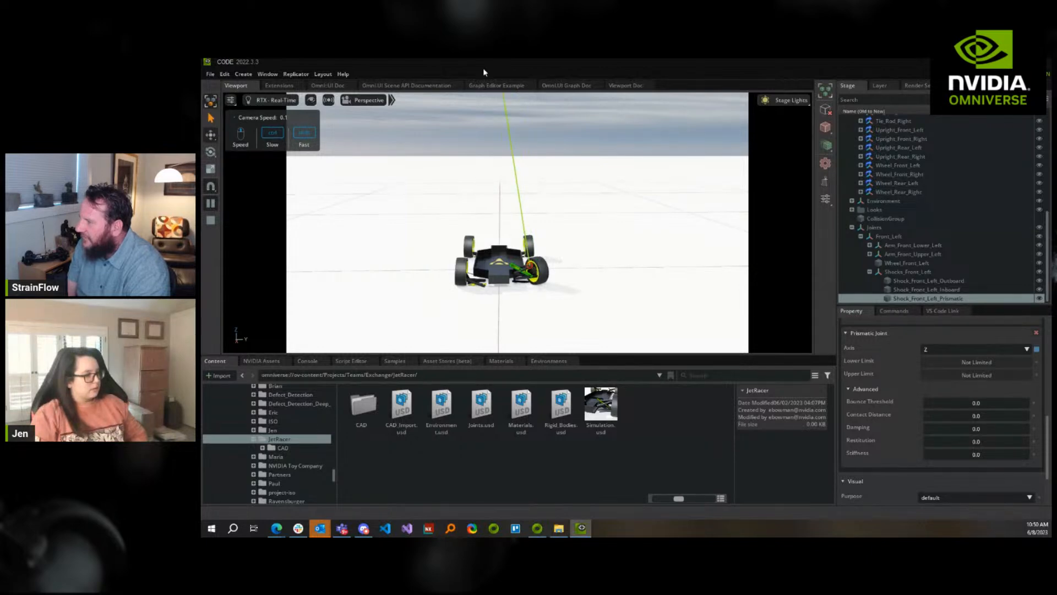
pyautogui.keyDown('shift'); pyautogui.moveTo(483, 72); pyautogui.dragTo(484, 72); pyautogui.keyUp('shift')
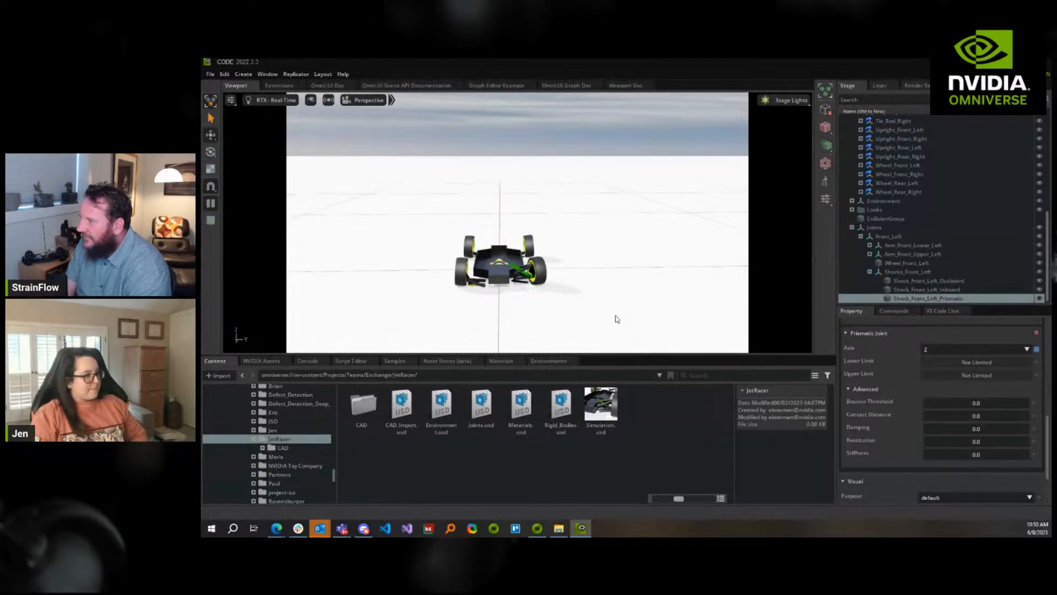
pyautogui.click(211, 220)
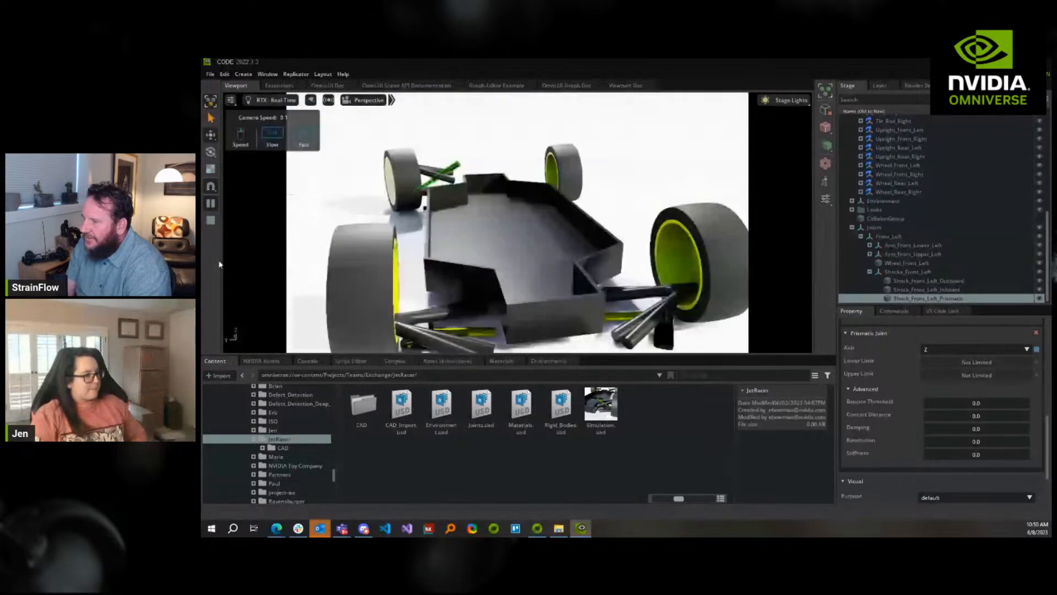
# Frame the whole car closely and briefly run the simulation to watch how the suspension settles
pyautogui.moveTo(231, 264); pyautogui.dragTo(335, 217, button='right')
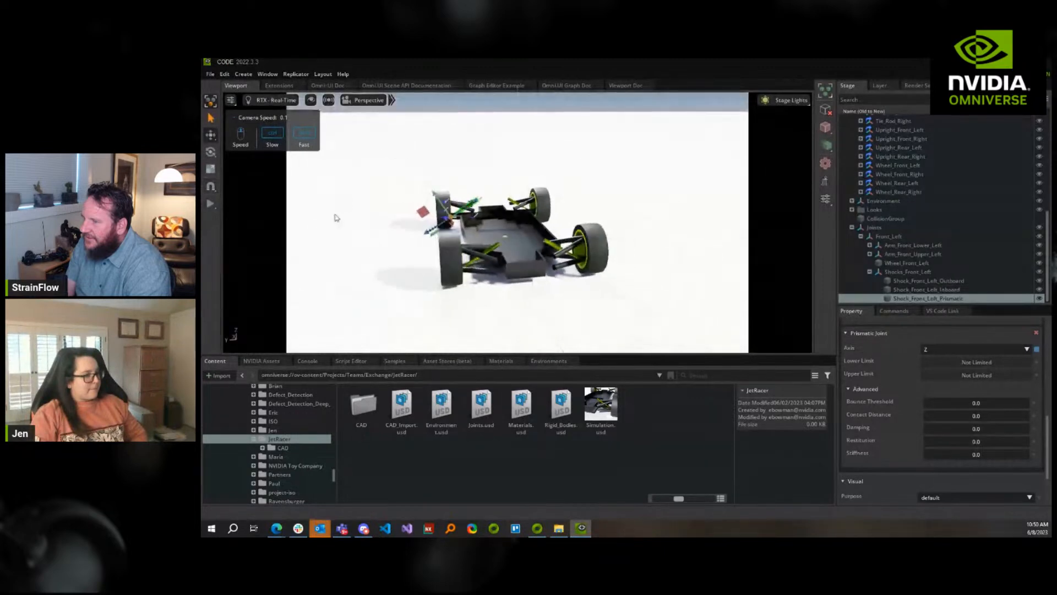
pyautogui.keyDown('alt'); pyautogui.moveTo(531, 316); pyautogui.dragTo(514, 324); pyautogui.keyUp('alt')
pyautogui.moveTo(514, 324); pyautogui.dragTo(446, 328, button='middle')
pyautogui.click(453, 318)
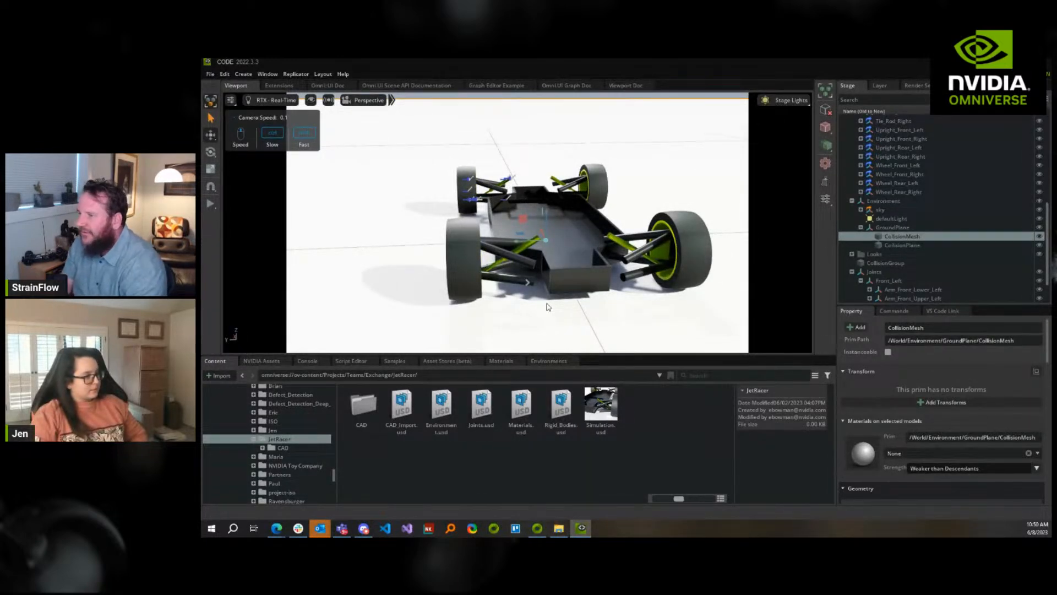
pyautogui.click(210, 203)
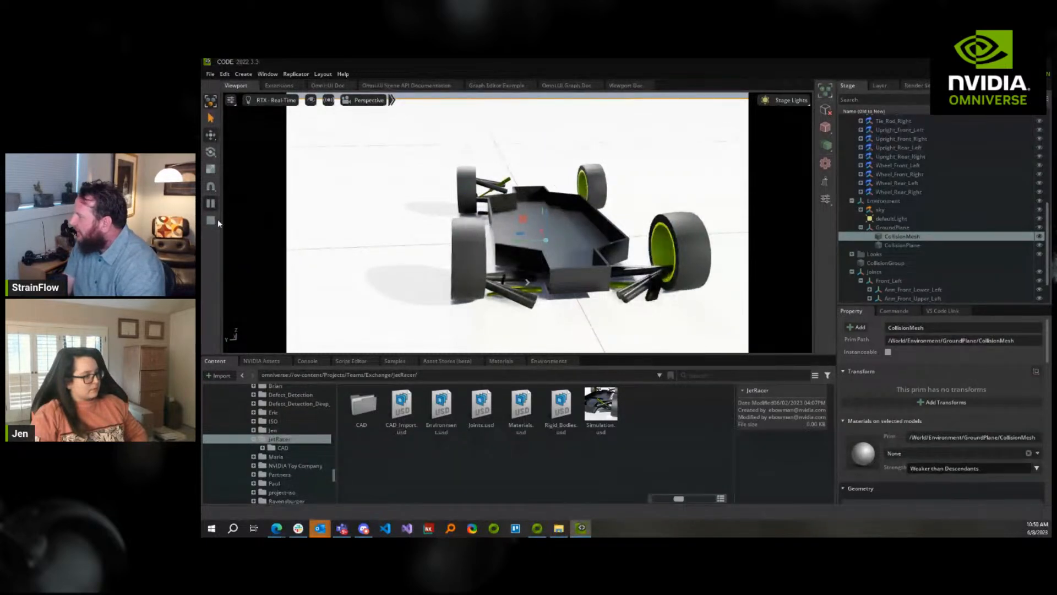
pyautogui.click(210, 220)
# Select the chassis assembly under JetRacer and examine its transform, payload and Rigid Body properties
pyautogui.scroll(5, 934, 246)
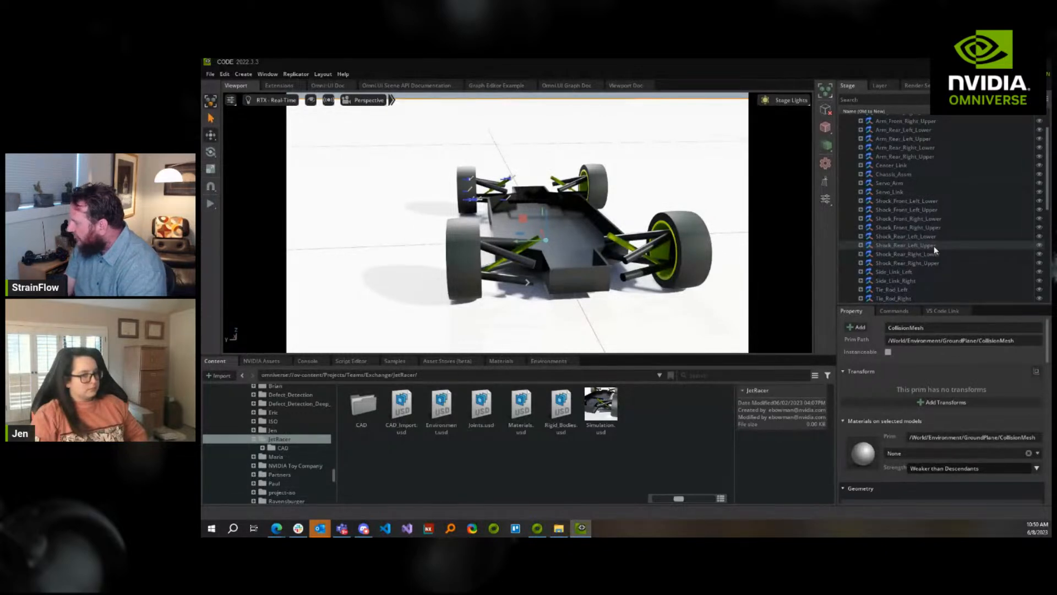
pyautogui.scroll(2, 934, 246)
pyautogui.click(894, 217)
pyautogui.scroll(-3, 945, 400)
pyautogui.scroll(3, 945, 401)
pyautogui.scroll(-8, 944, 400)
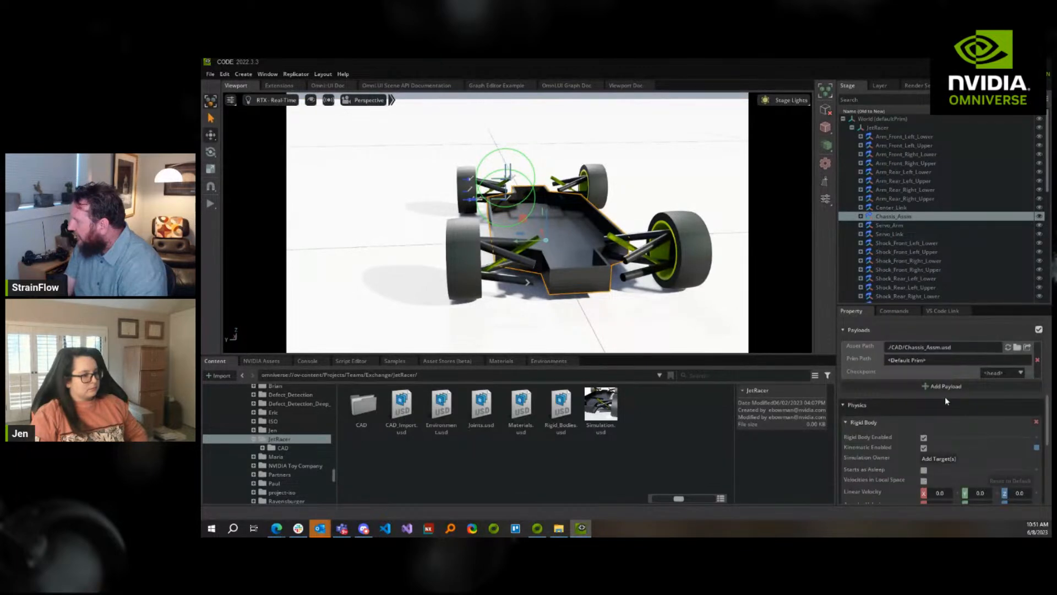
pyautogui.scroll(-5, 946, 399)
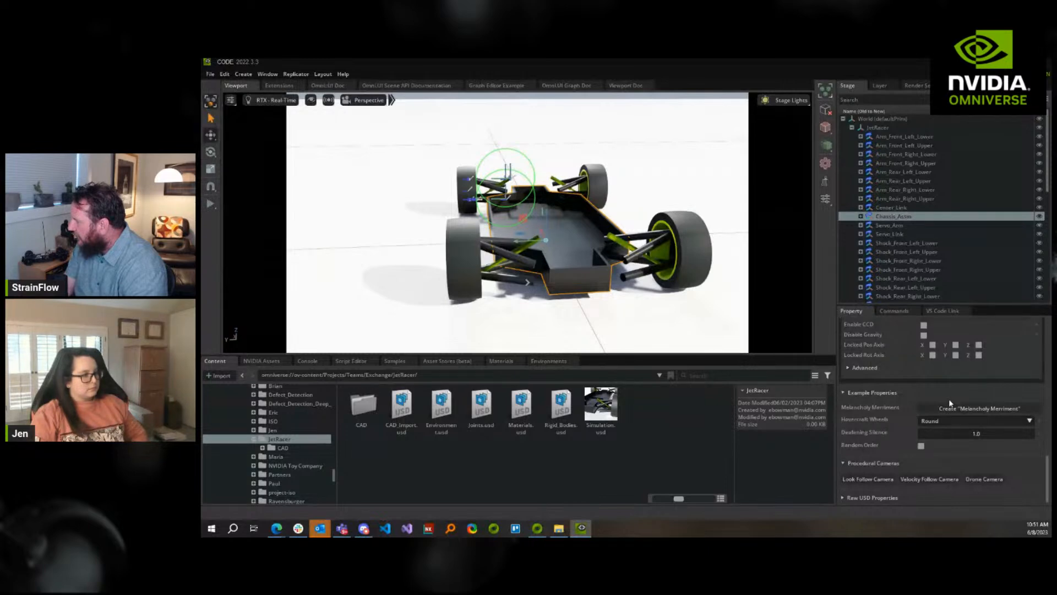
pyautogui.scroll(10, 950, 399)
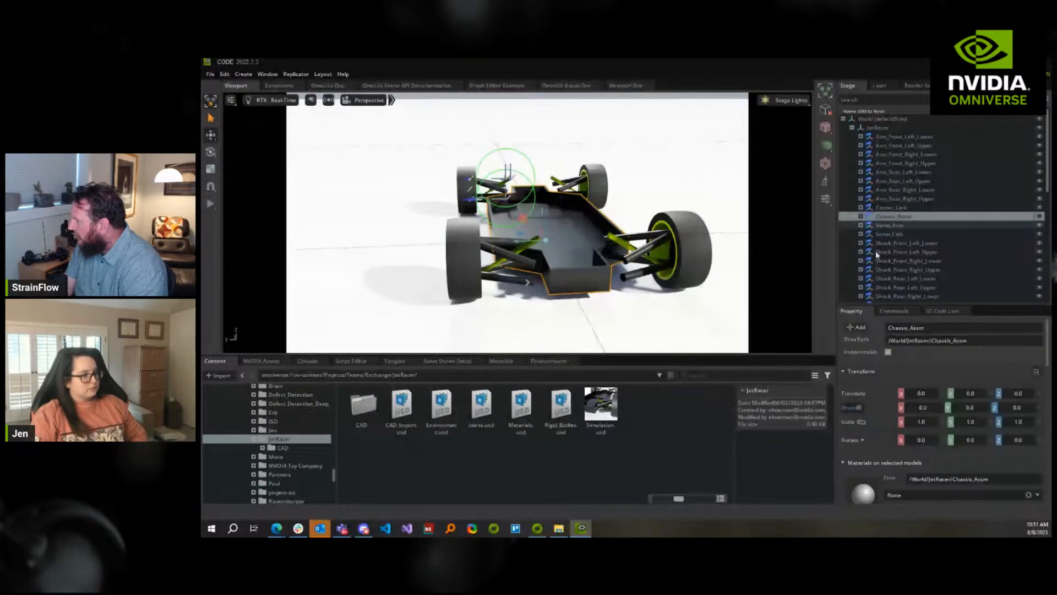
pyautogui.moveTo(932, 304); pyautogui.dragTo(932, 116)
pyautogui.scroll(-1, 935, 309)
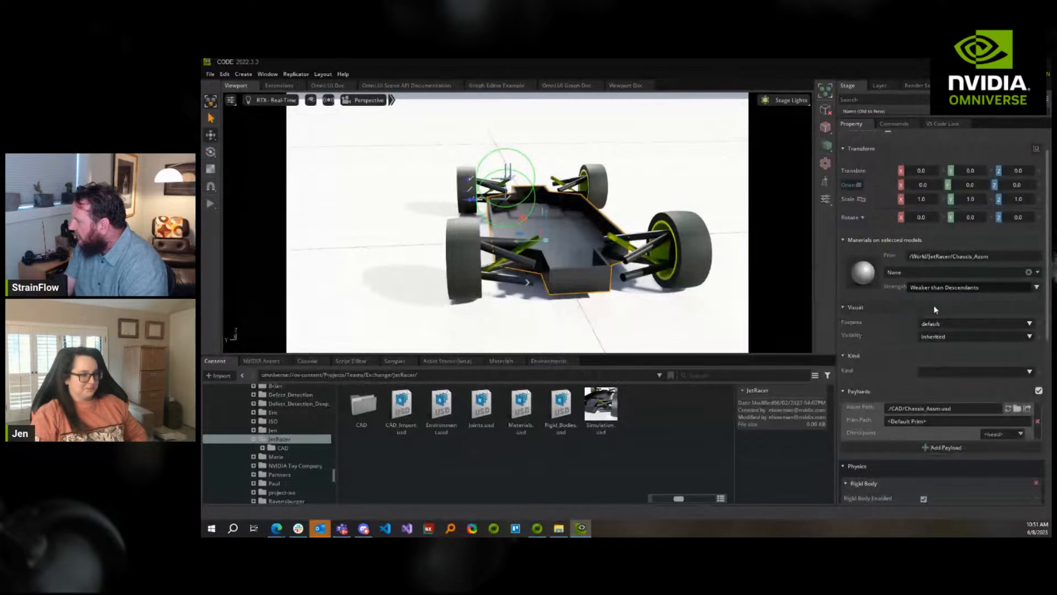
pyautogui.scroll(-4, 934, 307)
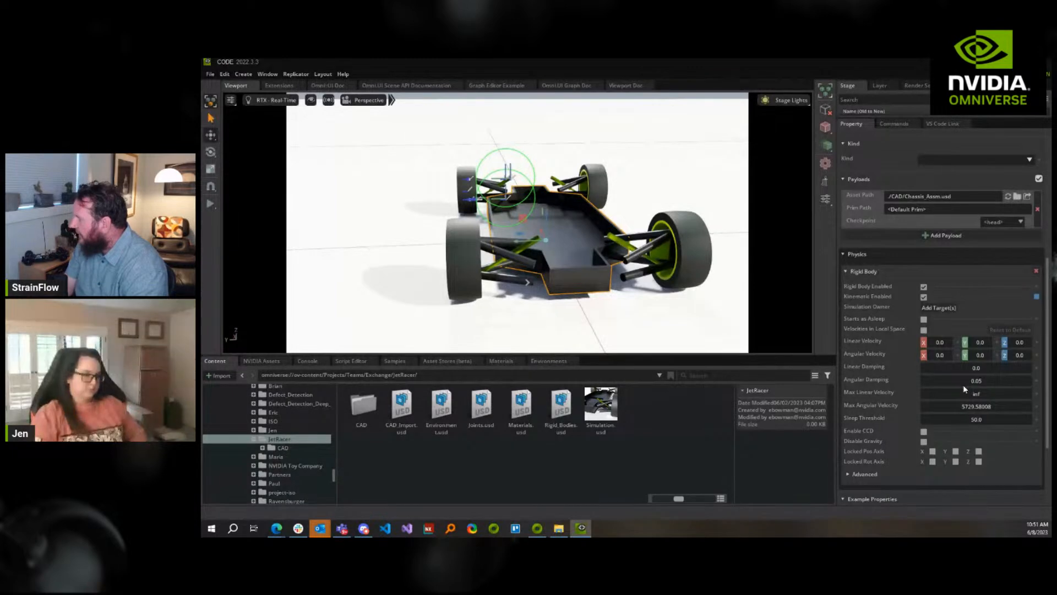
pyautogui.scroll(5, 930, 270)
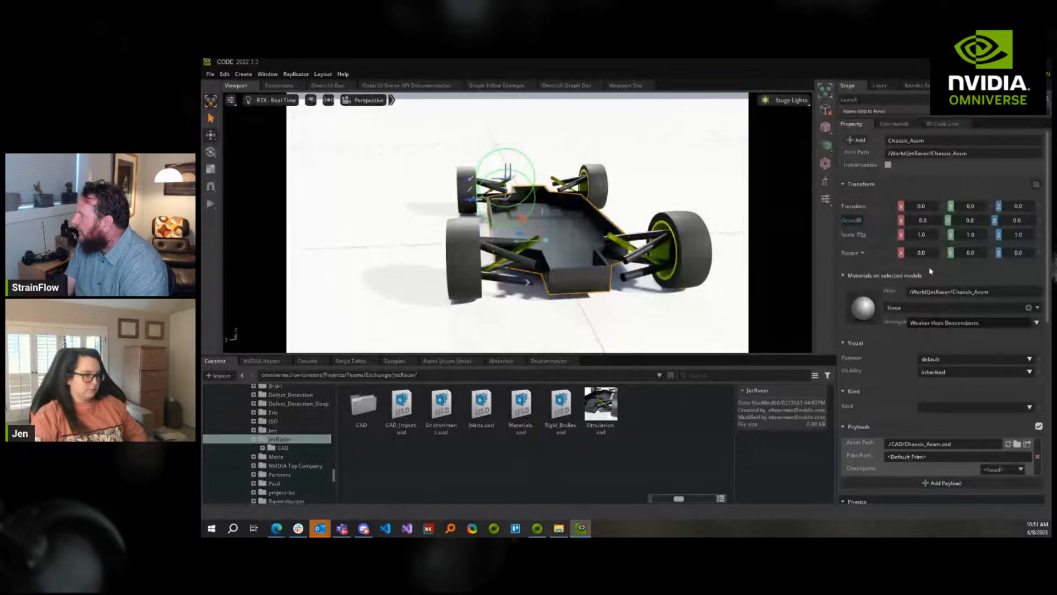
# Add an Articulation Root to the chassis assembly and run the simulation briefly to test it
pyautogui.moveTo(931, 117); pyautogui.dragTo(930, 316)
pyautogui.rightClick(904, 216)
pyautogui.moveTo(924, 245)
pyautogui.moveTo(881, 295)
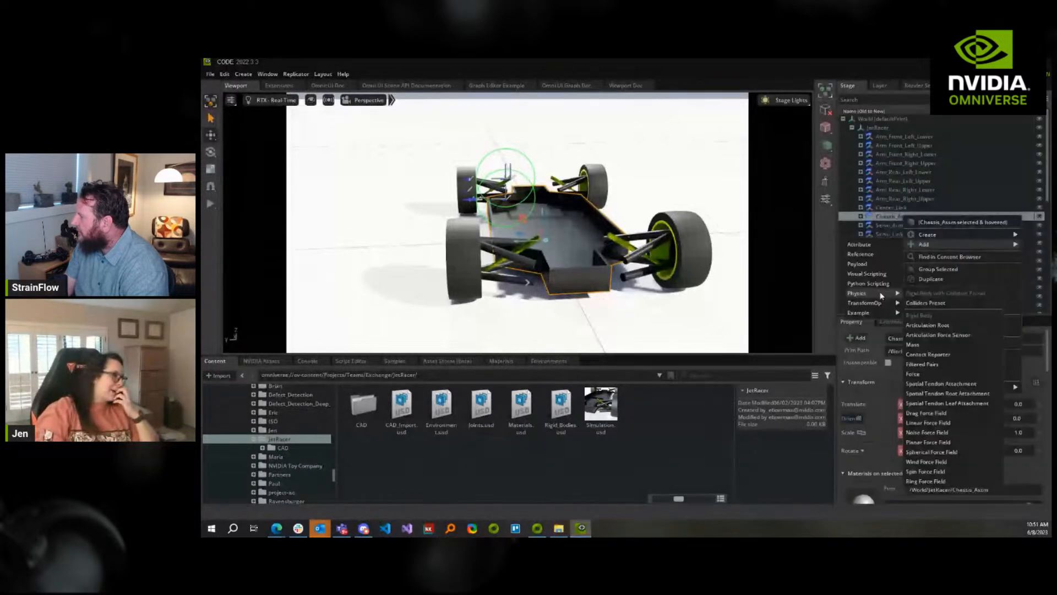
pyautogui.click(934, 325)
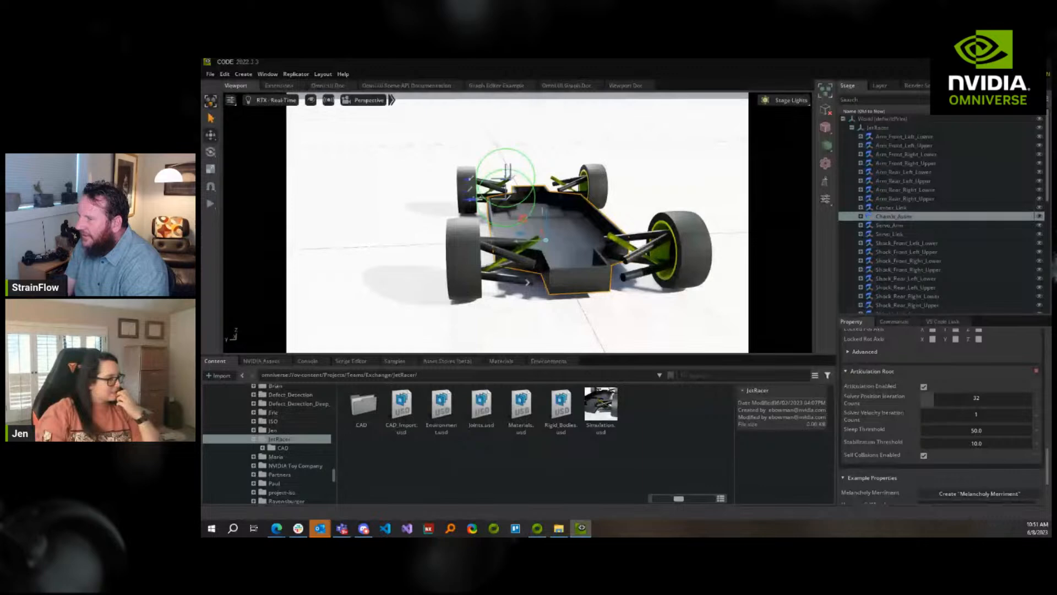
pyautogui.press('space')
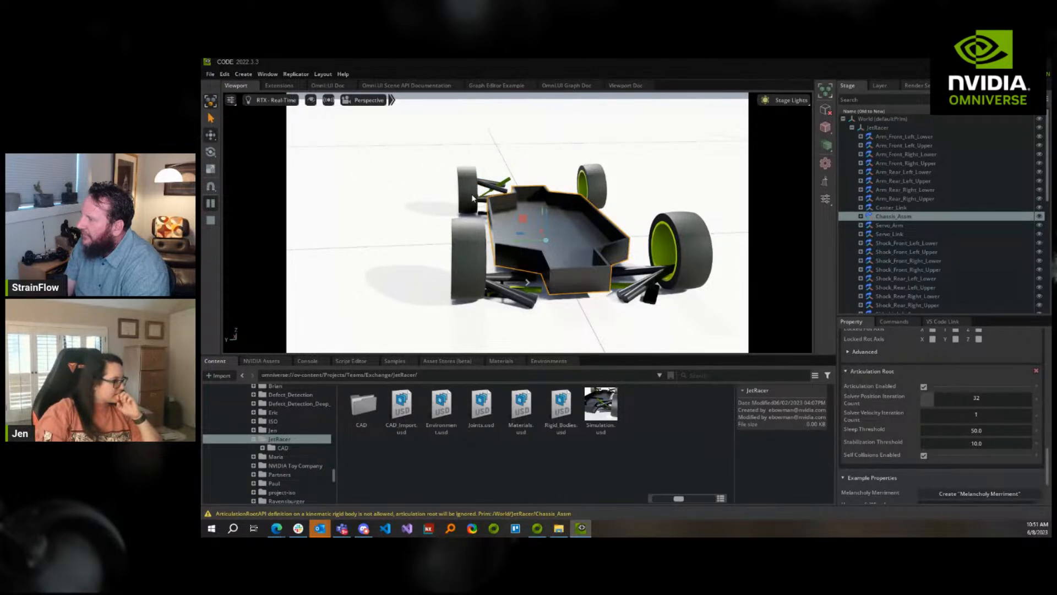
pyautogui.press('space')
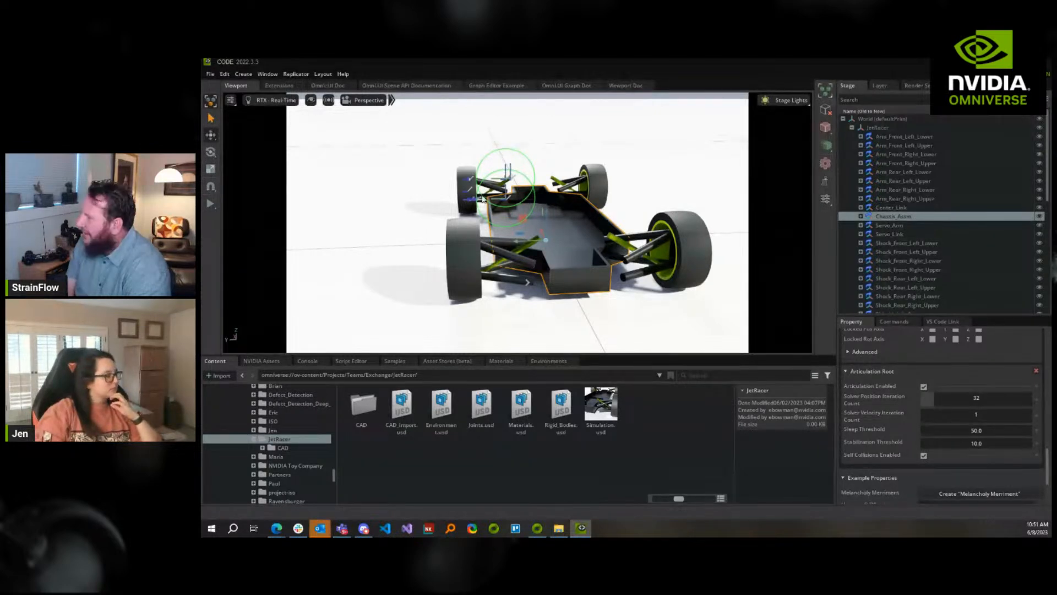
# Inspect the JetRacer prim, the chassis assembly and its mesh, and look closely at the rear suspension arms
pyautogui.click(880, 128)
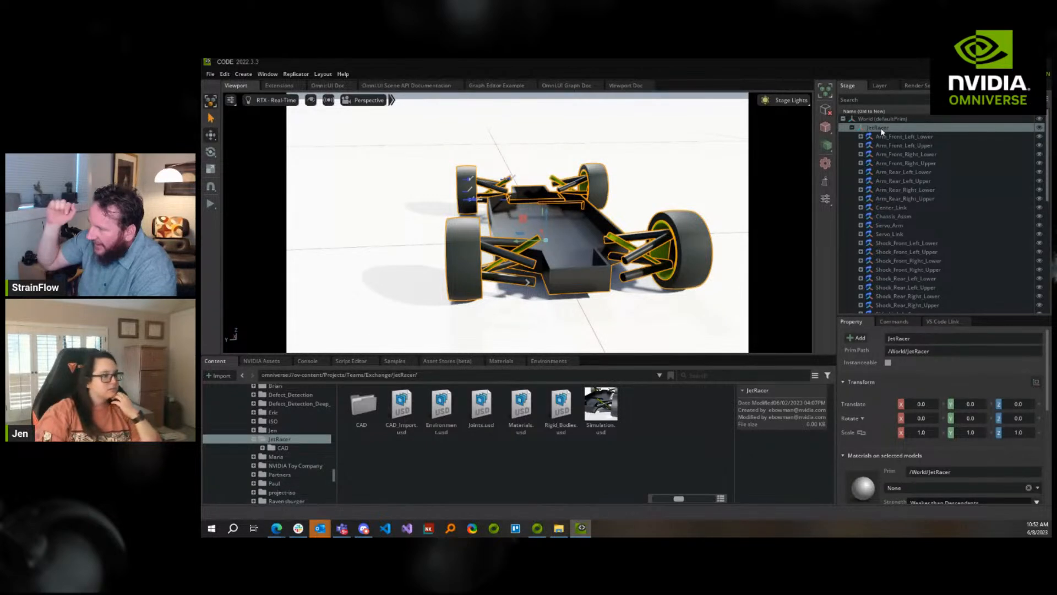
pyautogui.click(879, 217)
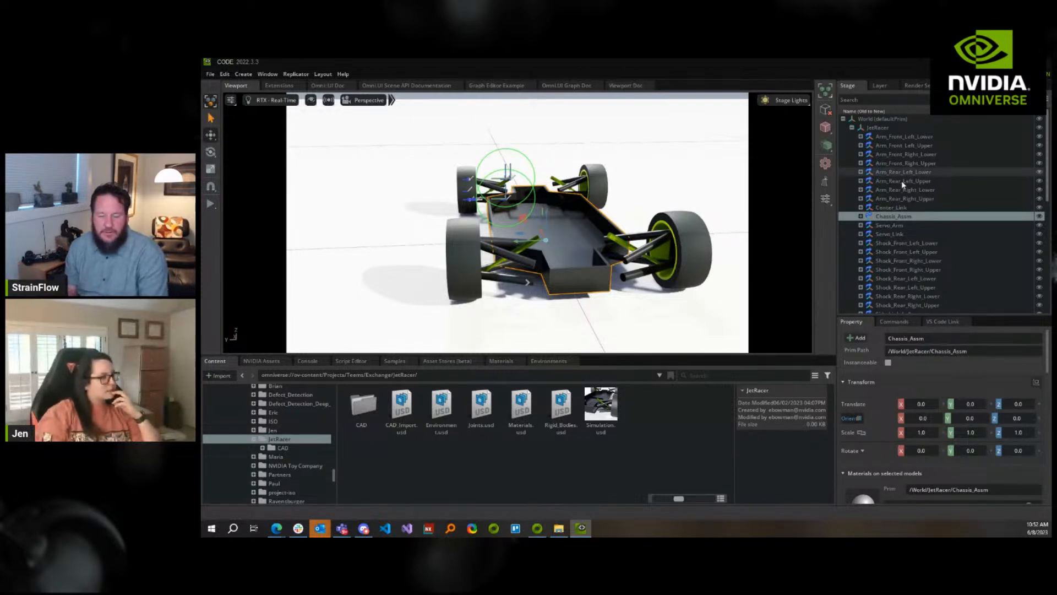
pyautogui.click(581, 223)
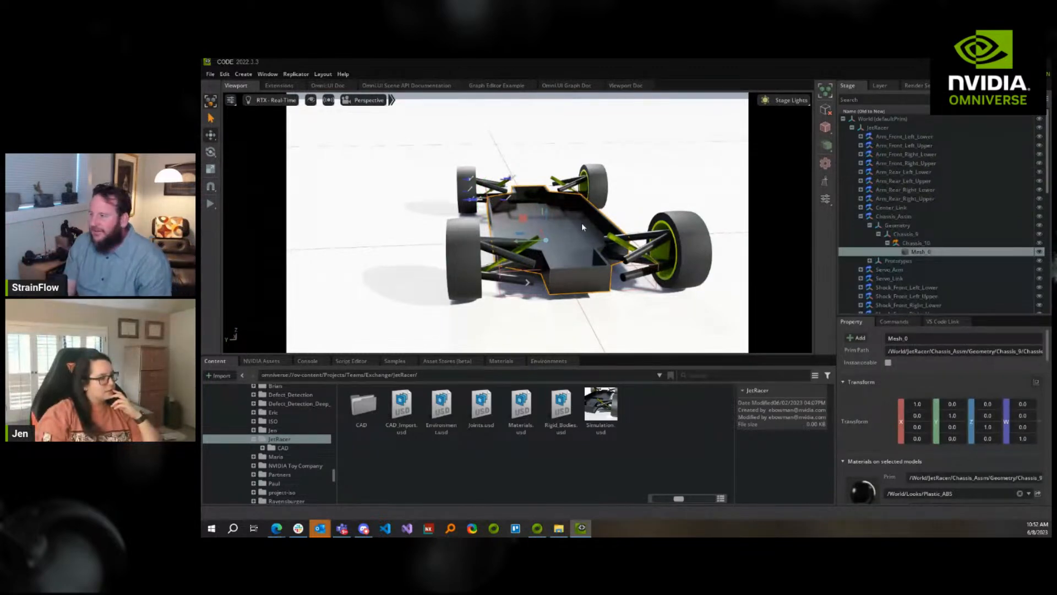
pyautogui.moveTo(652, 303); pyautogui.dragTo(657, 302, button='right')
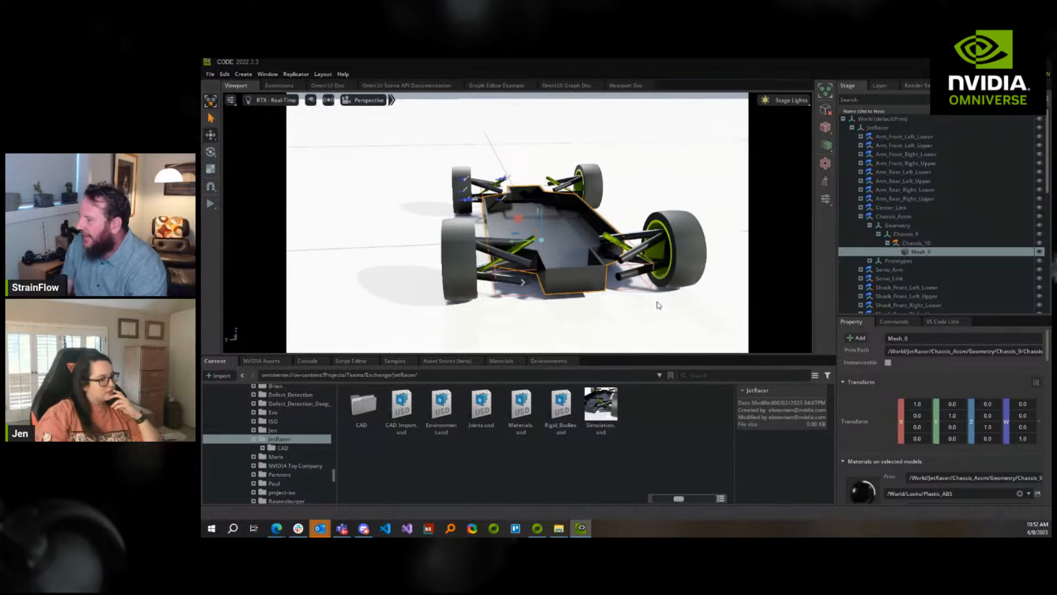
pyautogui.moveTo(657, 302); pyautogui.dragTo(443, 268, button='right')
pyautogui.press('w')
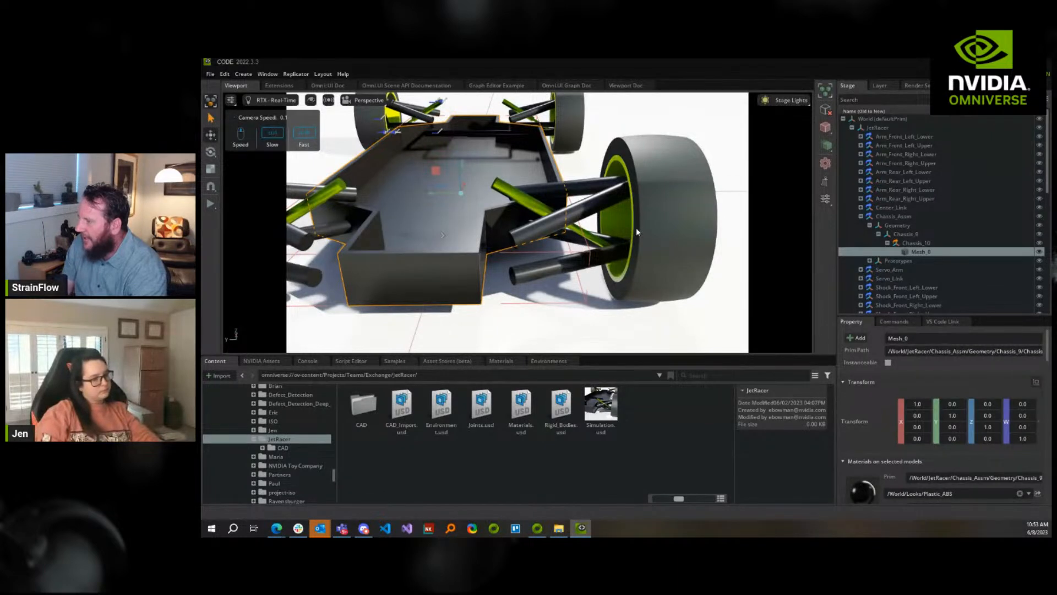
pyautogui.click(497, 284)
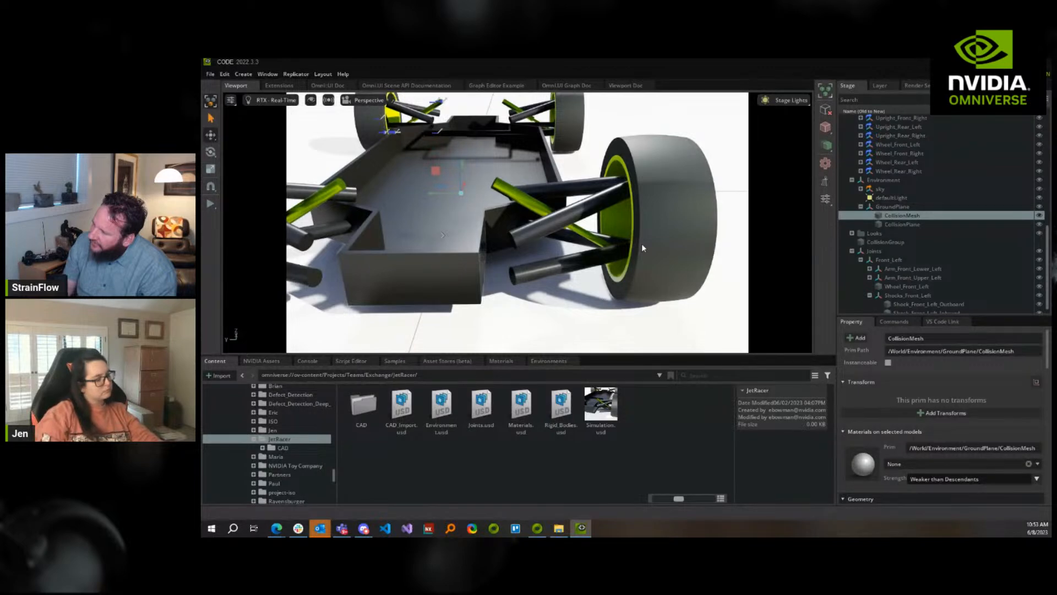
# View the whole car from behind and run the simulation twice, stopping it each time, to watch the unattached rear parts
pyautogui.scroll(-5, 581, 306)
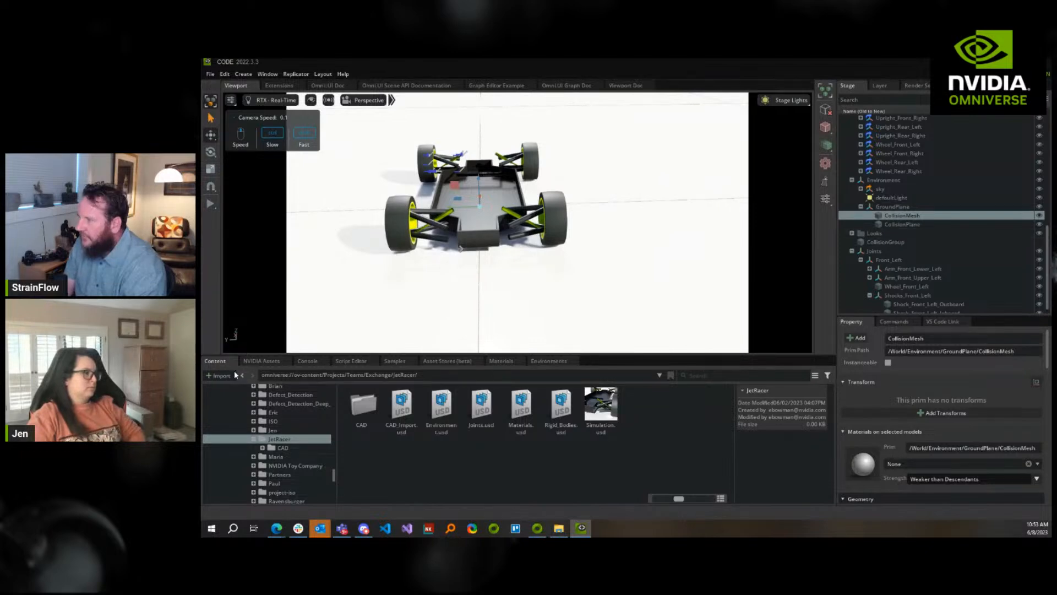
pyautogui.click(211, 203)
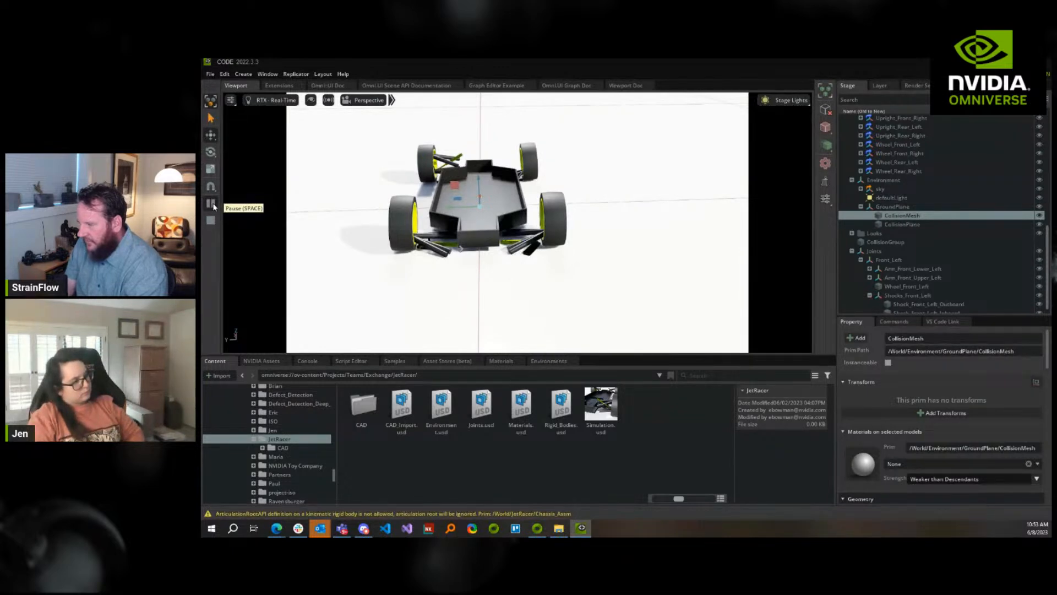
pyautogui.click(210, 221)
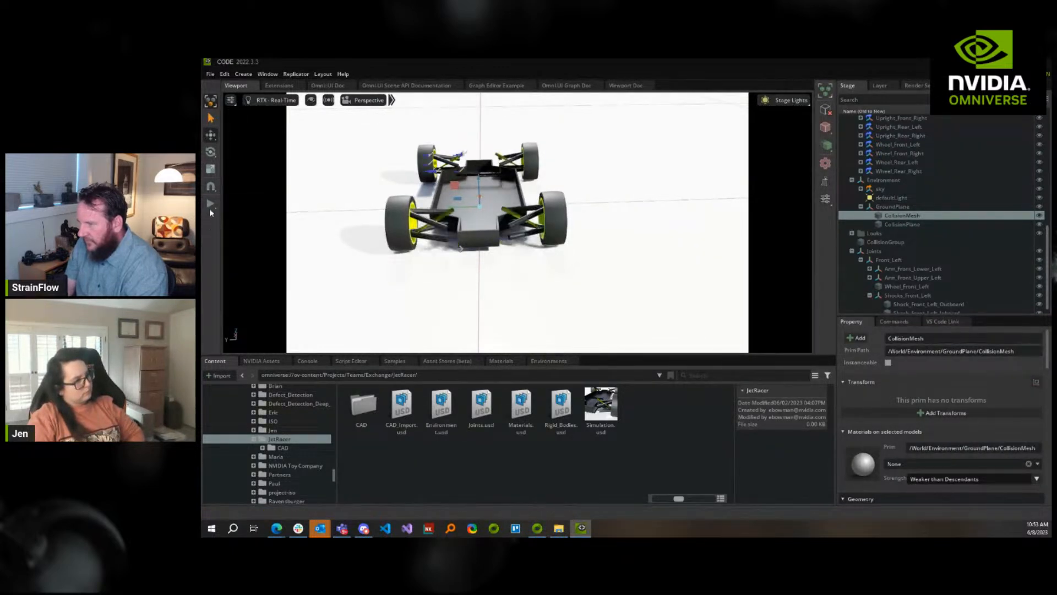
pyautogui.click(210, 205)
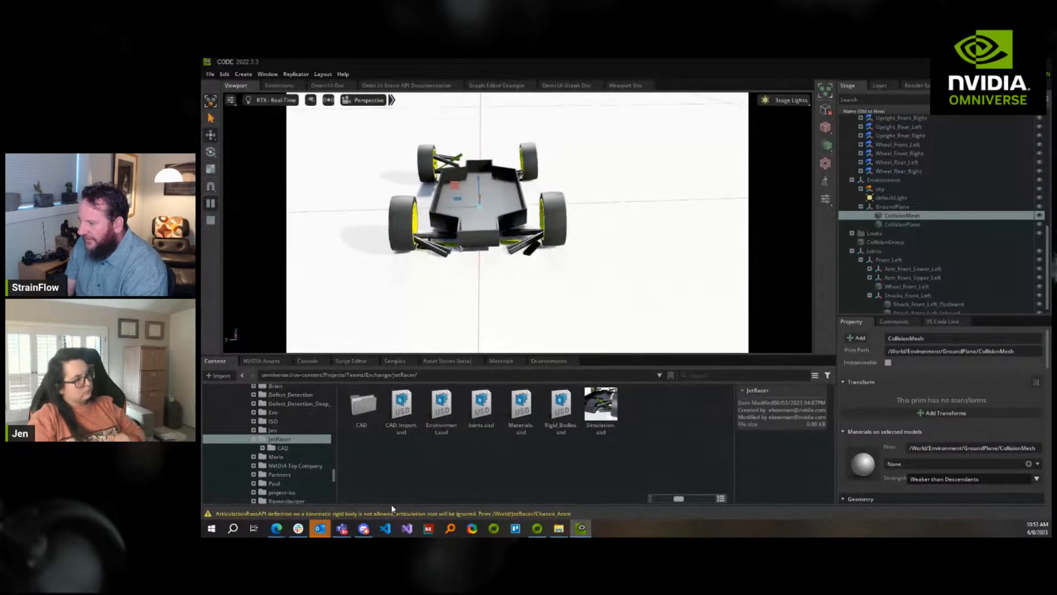
pyautogui.click(210, 220)
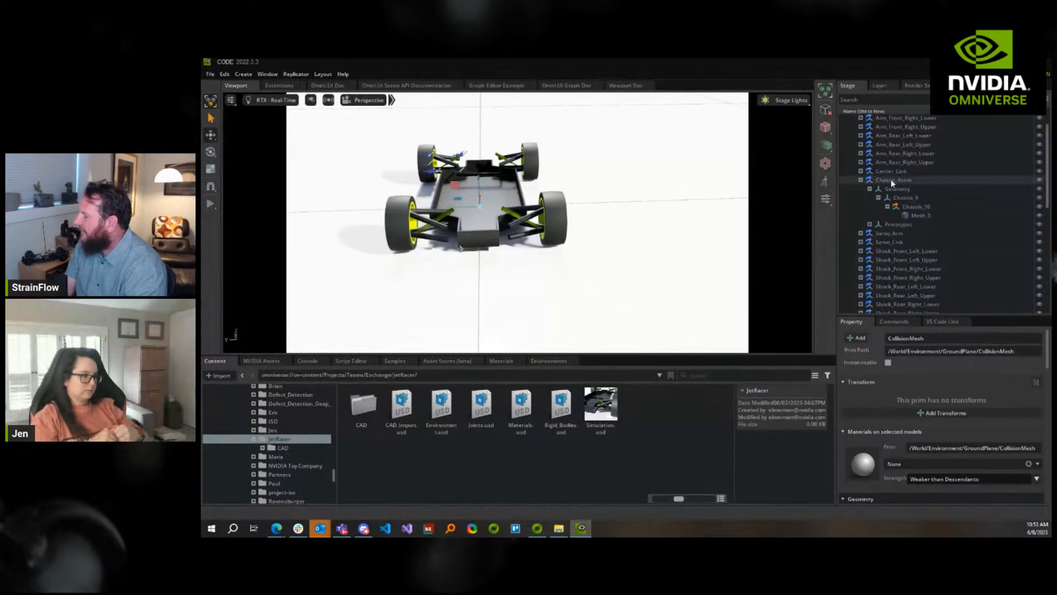
# Run and stop the simulation with a close view of the rear left wheel and its suspension arms
pyautogui.moveTo(520, 287); pyautogui.dragTo(516, 288, button='right')
pyautogui.press('w')
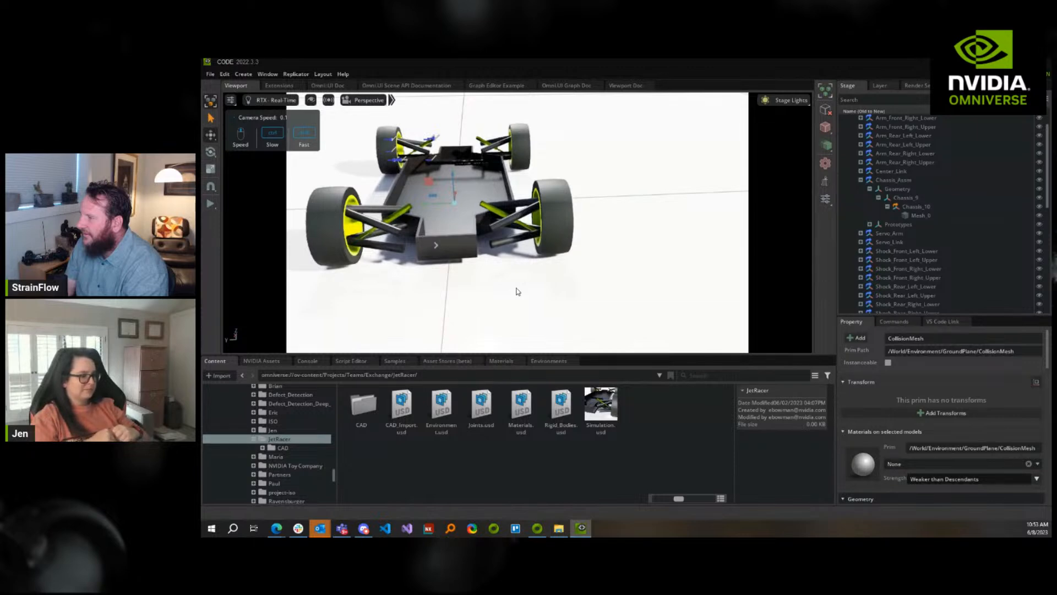
pyautogui.moveTo(518, 292); pyautogui.dragTo(503, 290, button='right')
pyautogui.press('w')
pyautogui.click(210, 203)
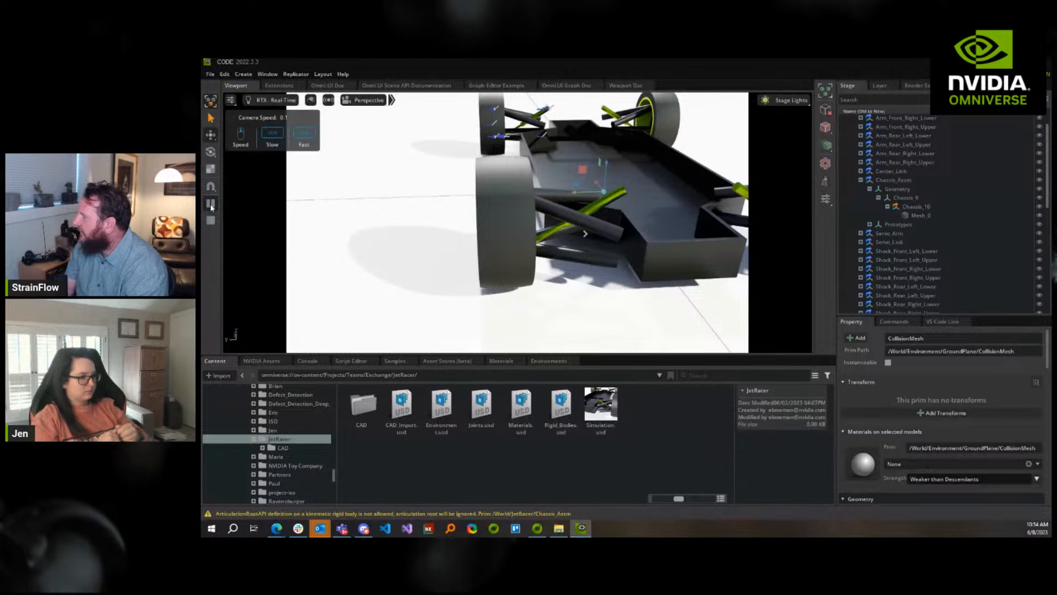
pyautogui.click(211, 220)
# Create an Xform under Joints and name it Rear_Left
pyautogui.scroll(-10, 868, 282)
pyautogui.click(869, 281)
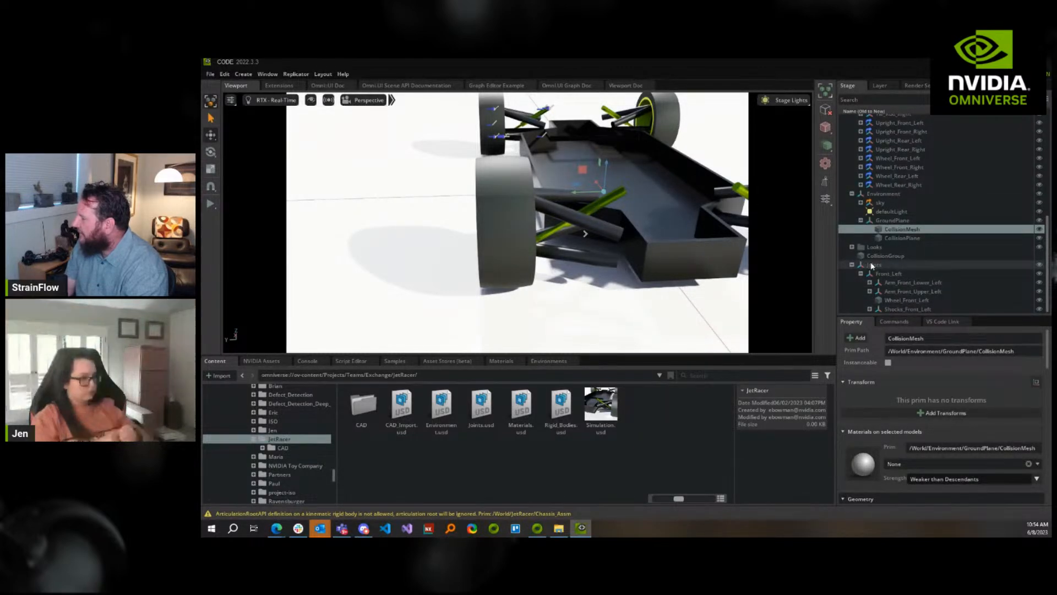
pyautogui.rightClick(875, 266)
pyautogui.moveTo(898, 300)
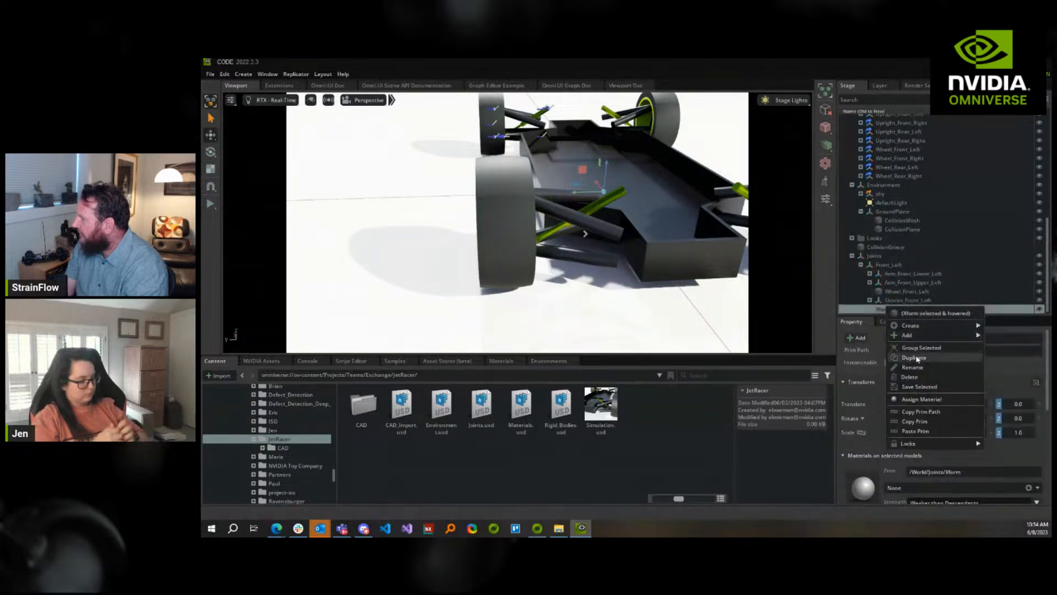
pyautogui.click(917, 359)
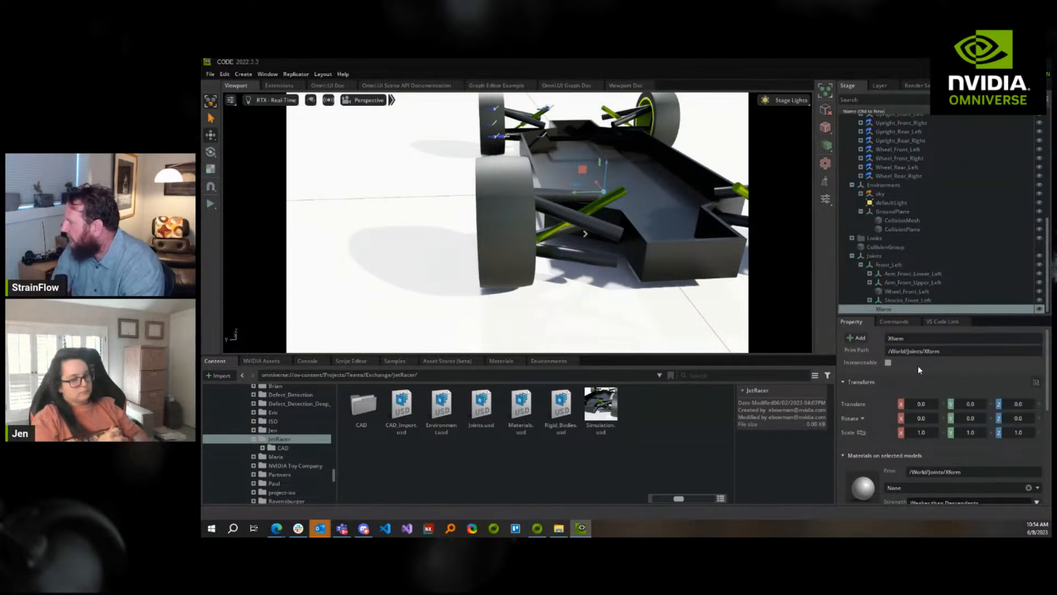
pyautogui.doubleClick(903, 308)
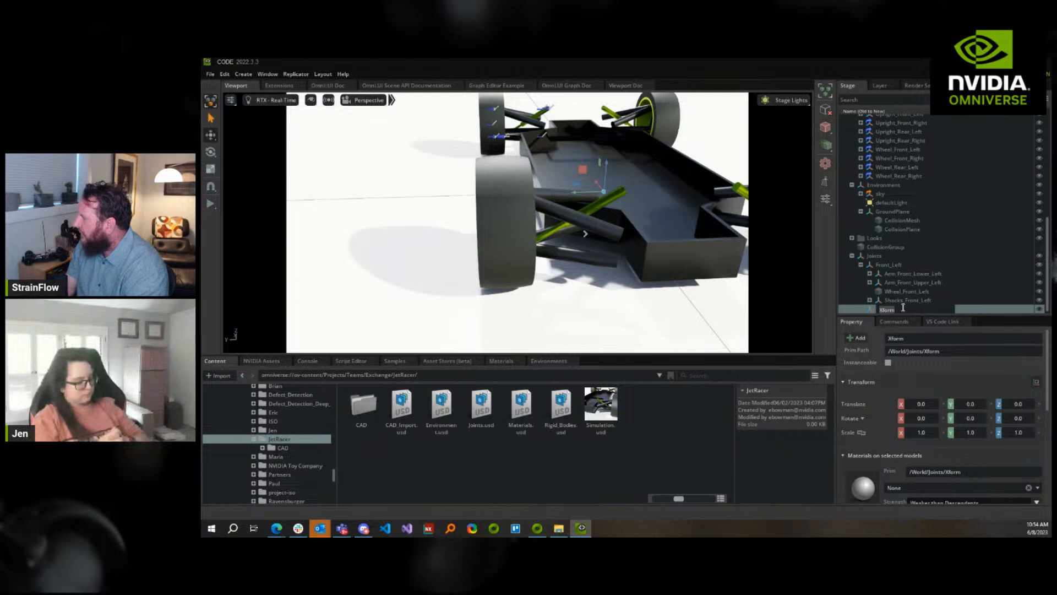
# Create an Xform inside the Rear_Left group and name it Arm_Rear_Lower_Left
pyautogui.rightClick(902, 308)
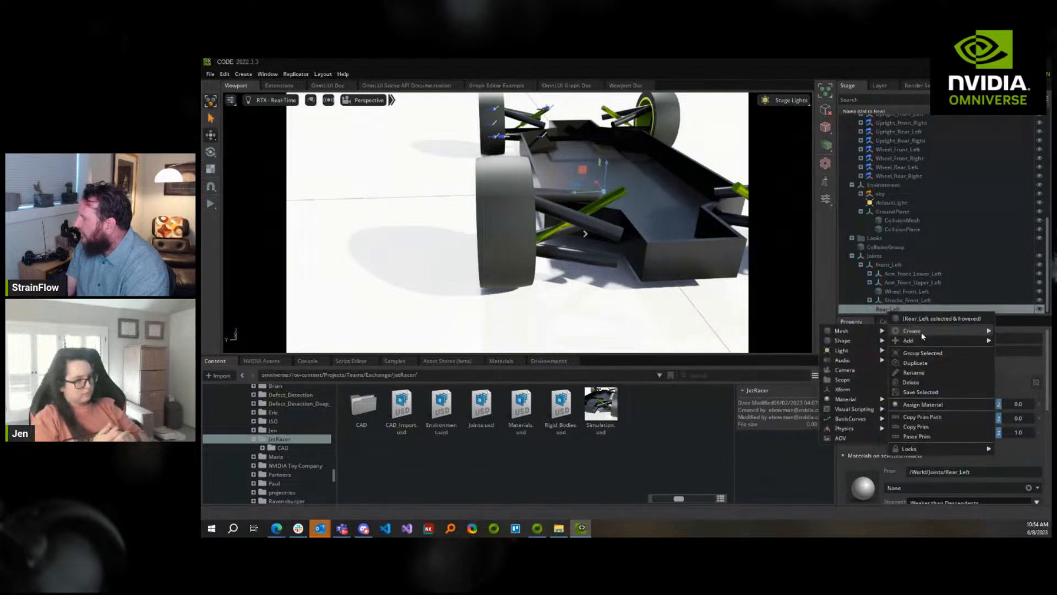
pyautogui.moveTo(907, 340)
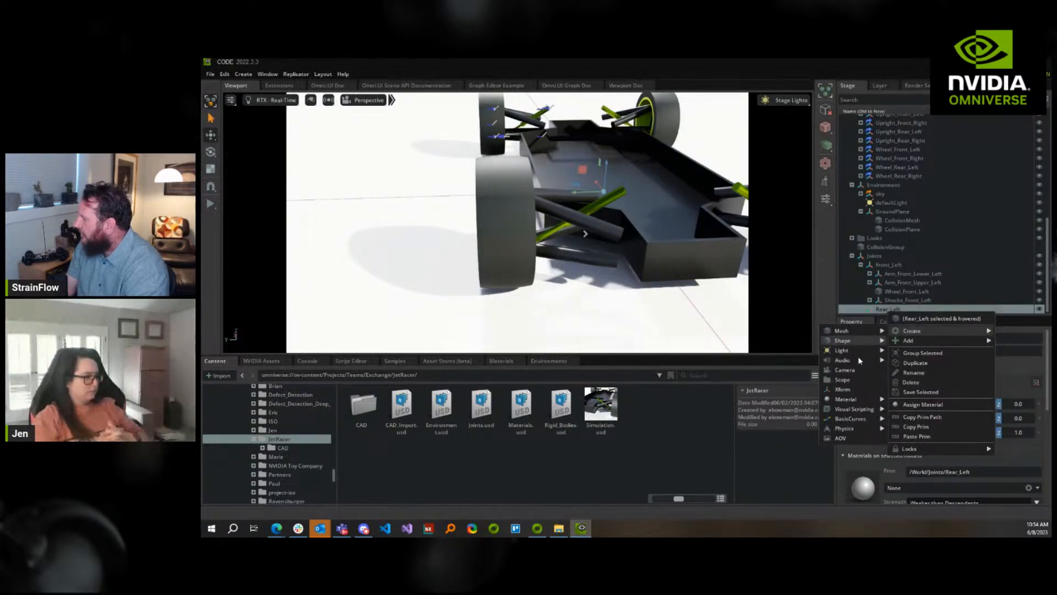
pyautogui.click(855, 390)
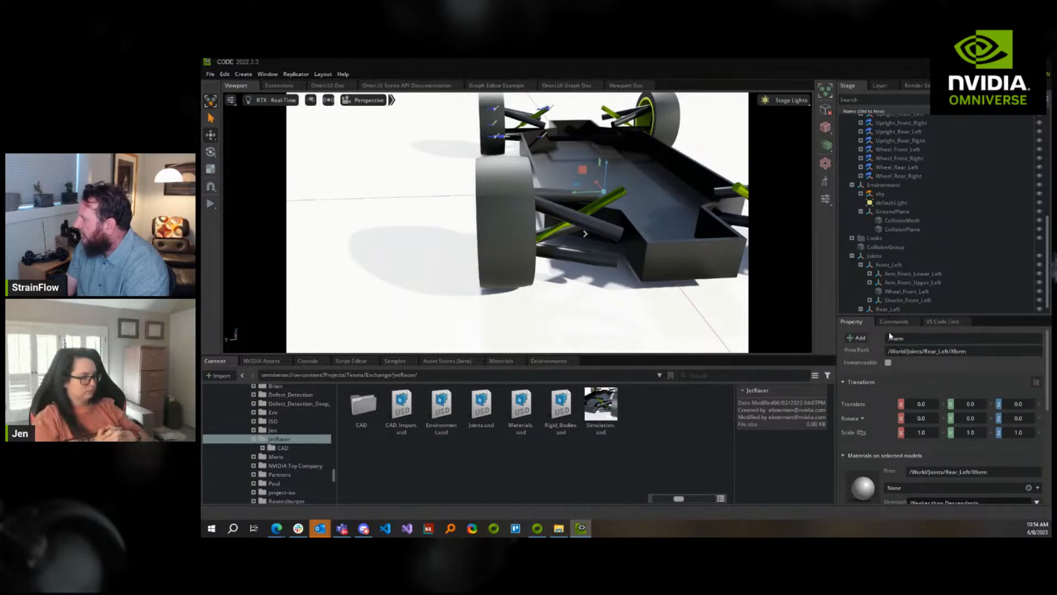
pyautogui.scroll(-1, 903, 309)
pyautogui.doubleClick(904, 309)
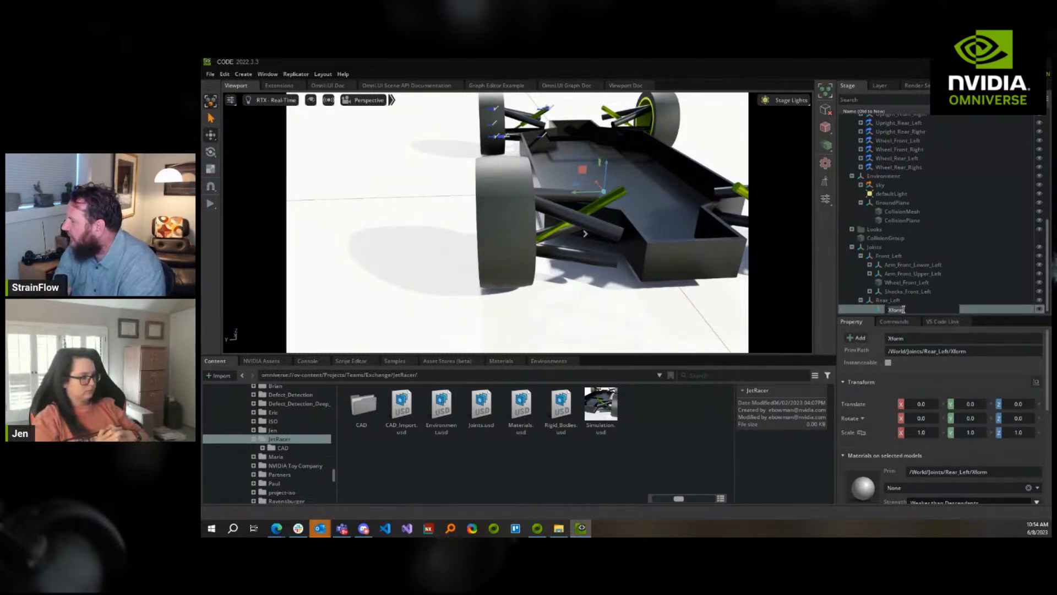
pyautogui.write('Arm')
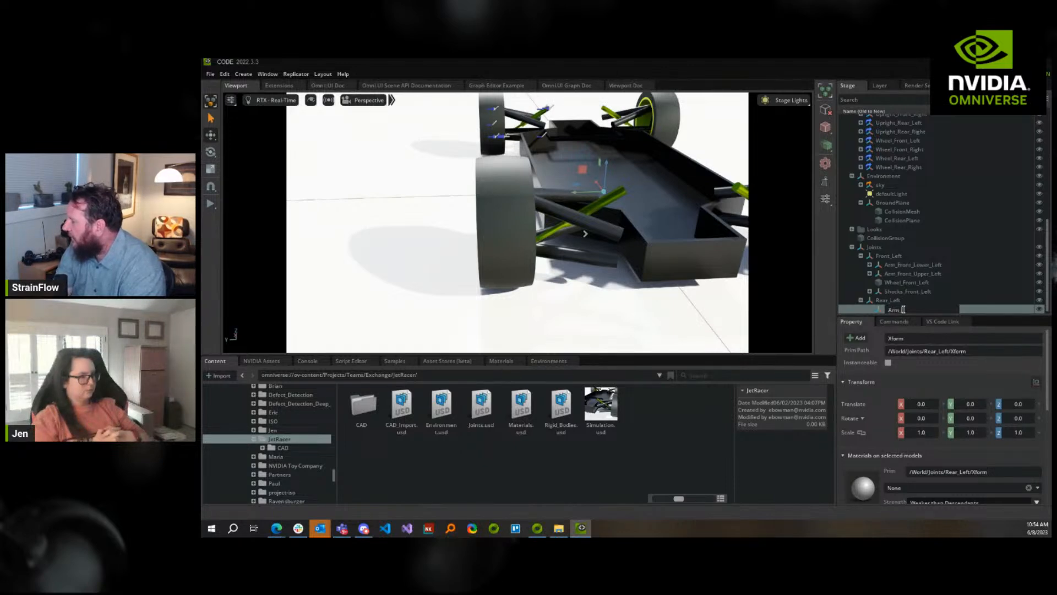
pyautogui.write('_Rear_Lower')
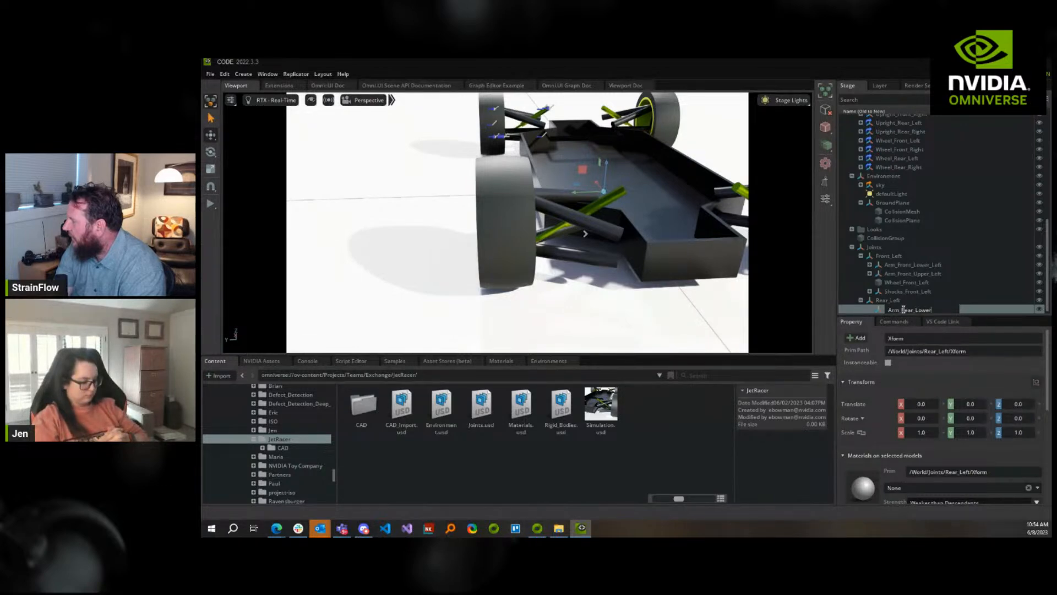
pyautogui.write('_Left')
pyautogui.press('Return')
# Create a Revolute Joint under Arm_Rear_Lower_Left and remove its Body 1 target
pyautogui.moveTo(550, 297); pyautogui.dragTo(580, 307, button='right')
pyautogui.press('w')
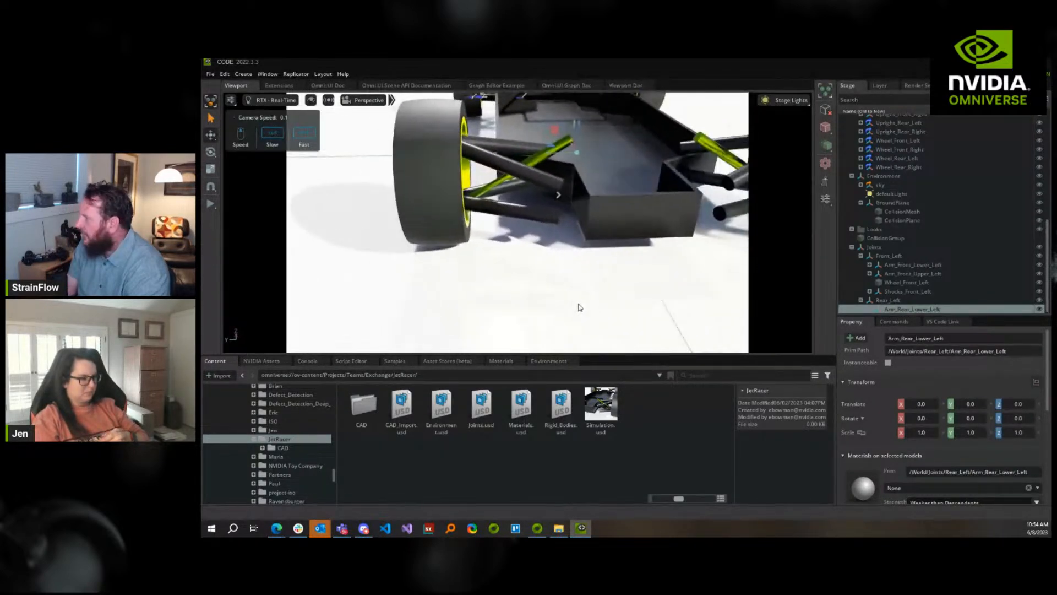
pyautogui.rightClick(921, 311)
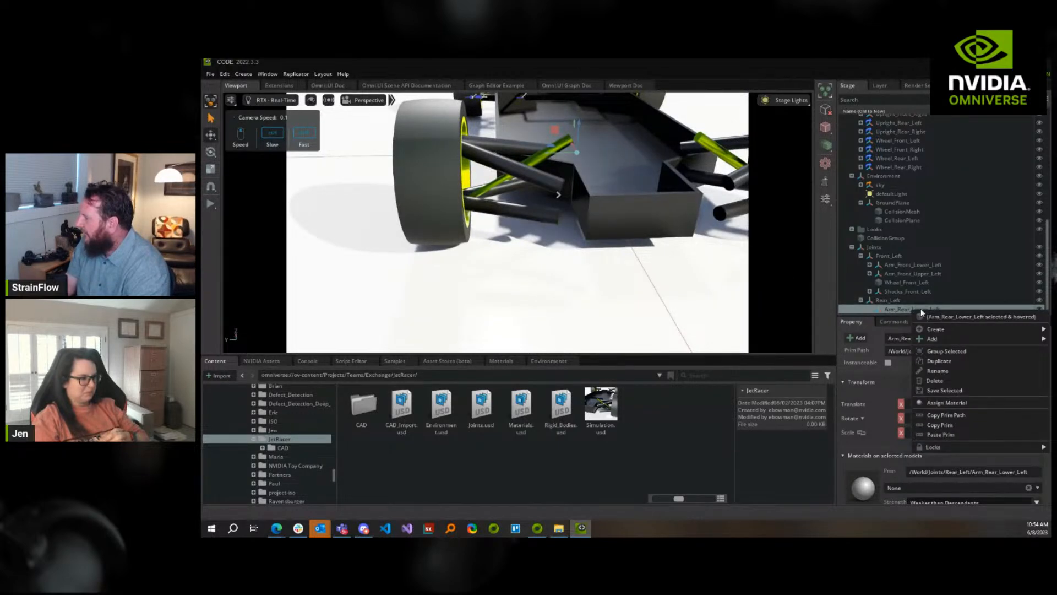
pyautogui.moveTo(935, 329)
pyautogui.moveTo(868, 426)
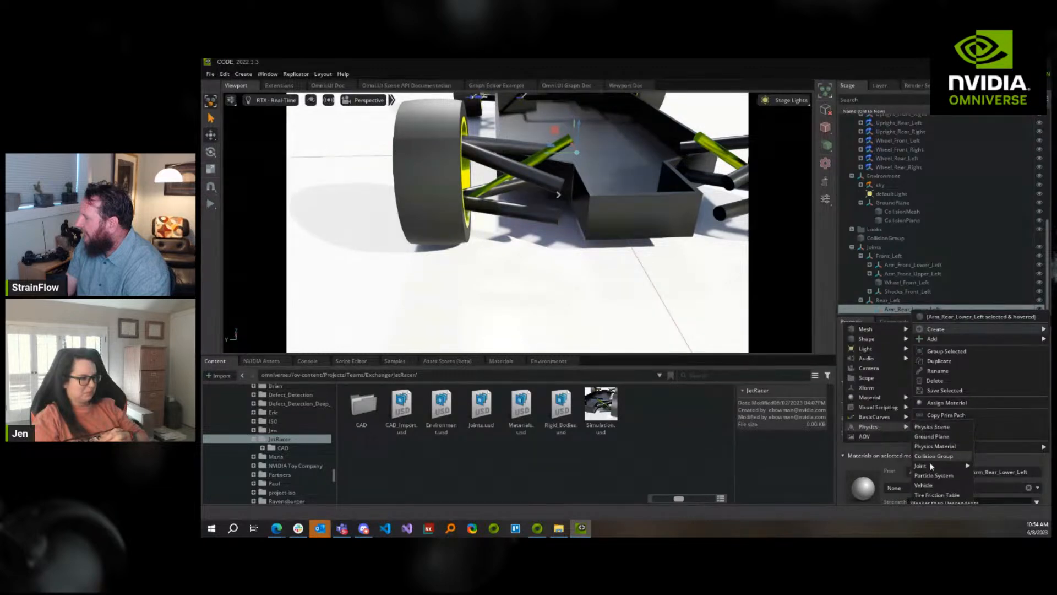
pyautogui.moveTo(920, 466)
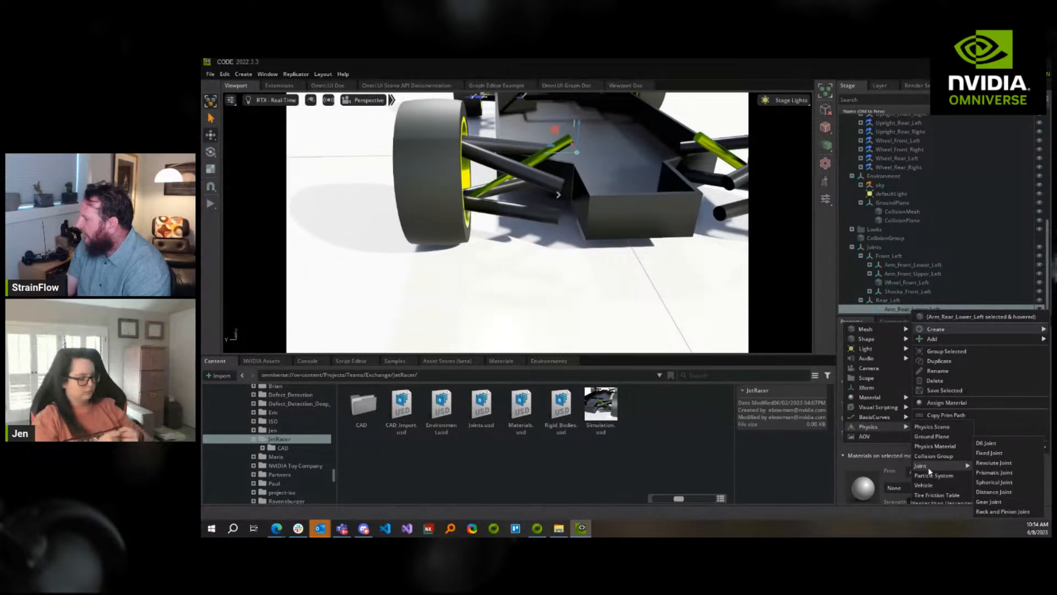
pyautogui.click(993, 462)
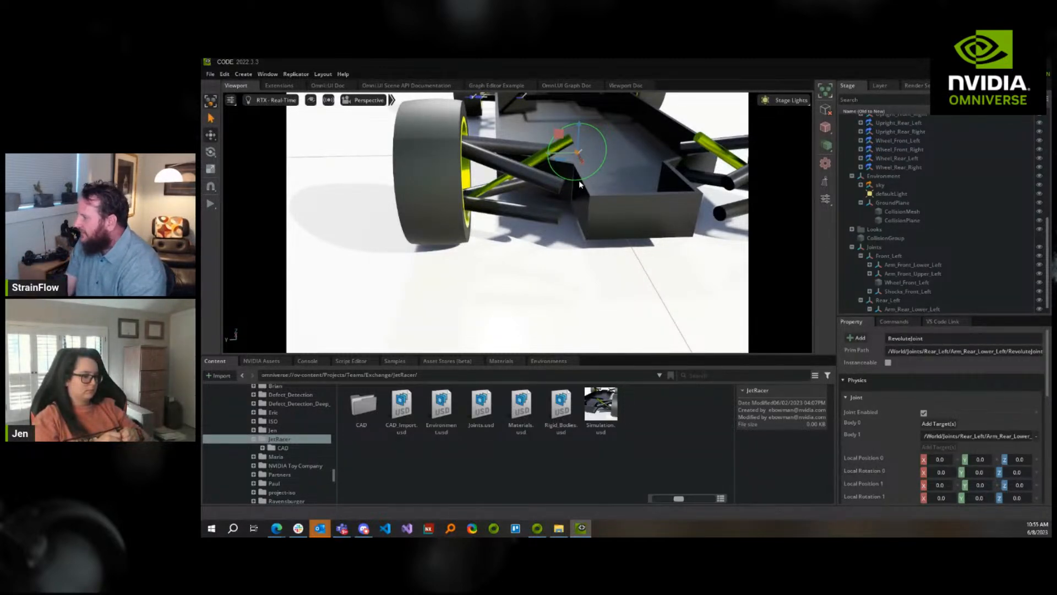
pyautogui.click(1036, 437)
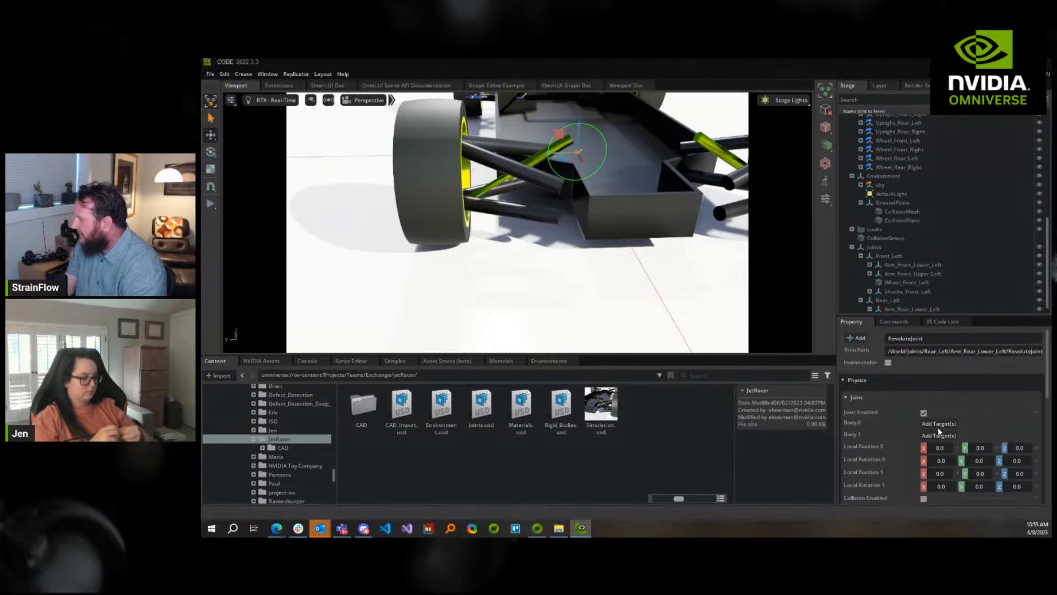
# Rename the new revolute joint to Arm_Rear_Lower_Left_Inboard, matching the naming of the front left lower arm joints
pyautogui.scroll(-1, 899, 278)
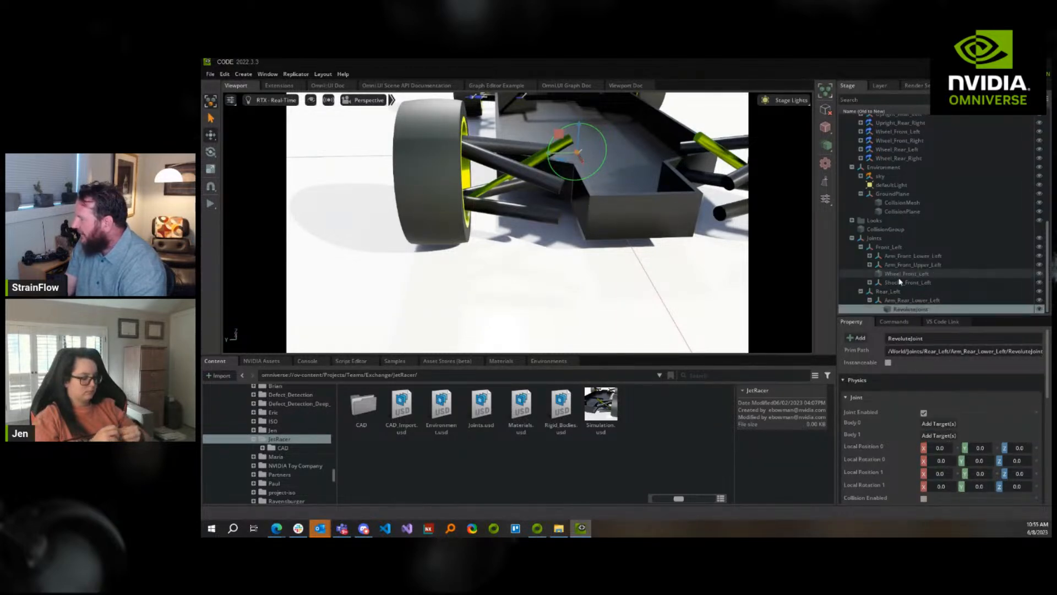
pyautogui.rightClick(914, 312)
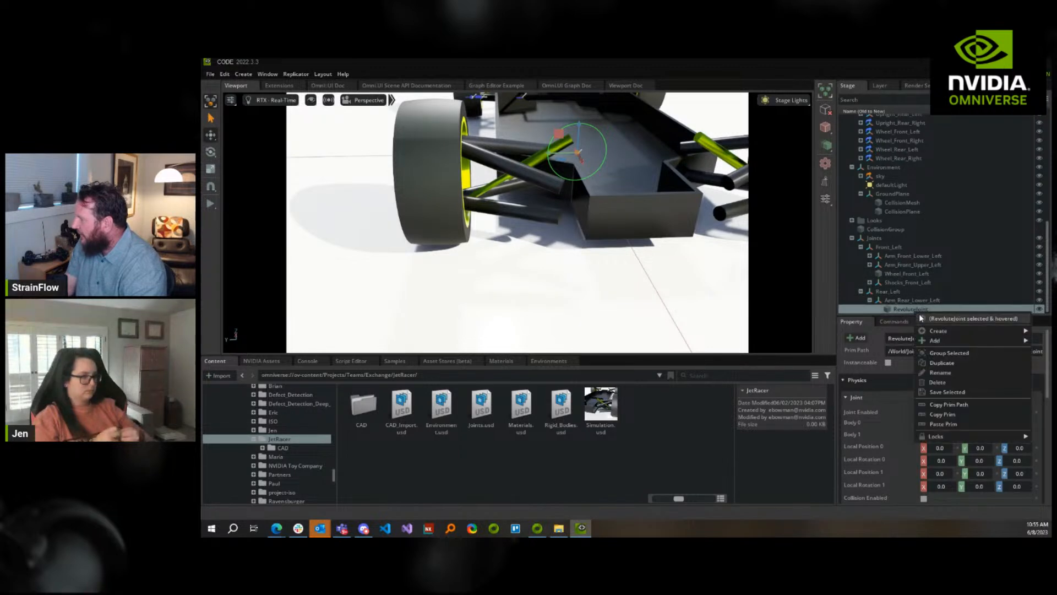
pyautogui.click(941, 373)
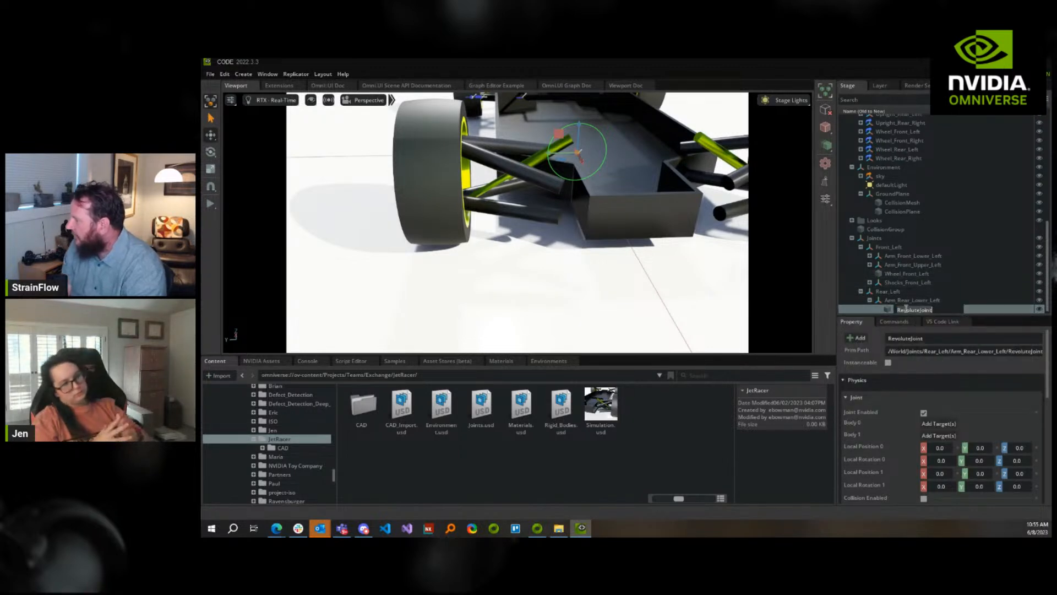
pyautogui.click(868, 256)
pyautogui.write('Arm_Rear_')
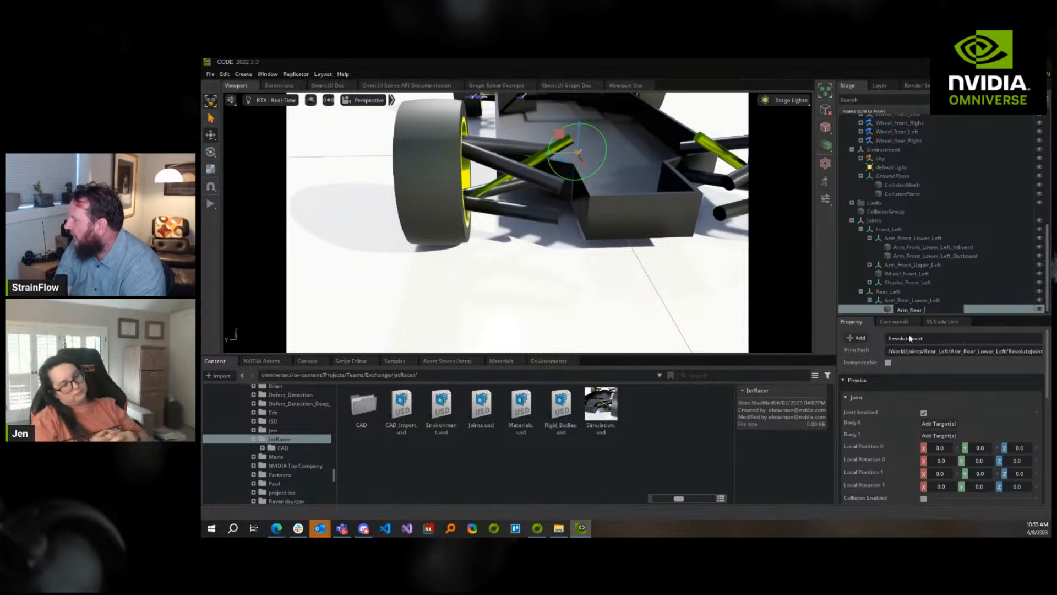
pyautogui.write('Lower_Left')
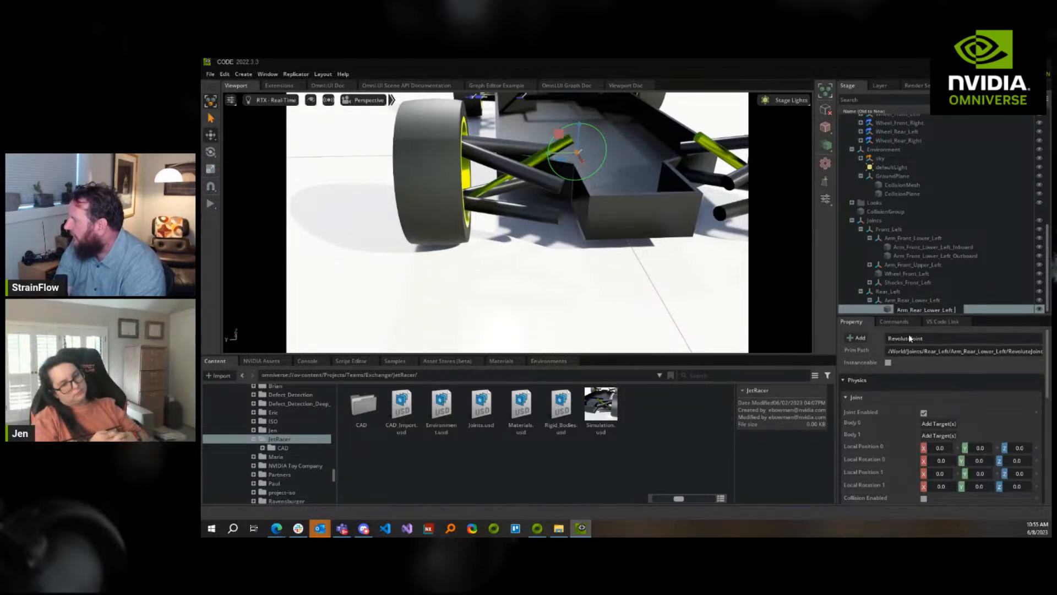
pyautogui.write('_Inboard')
pyautogui.press('Return')
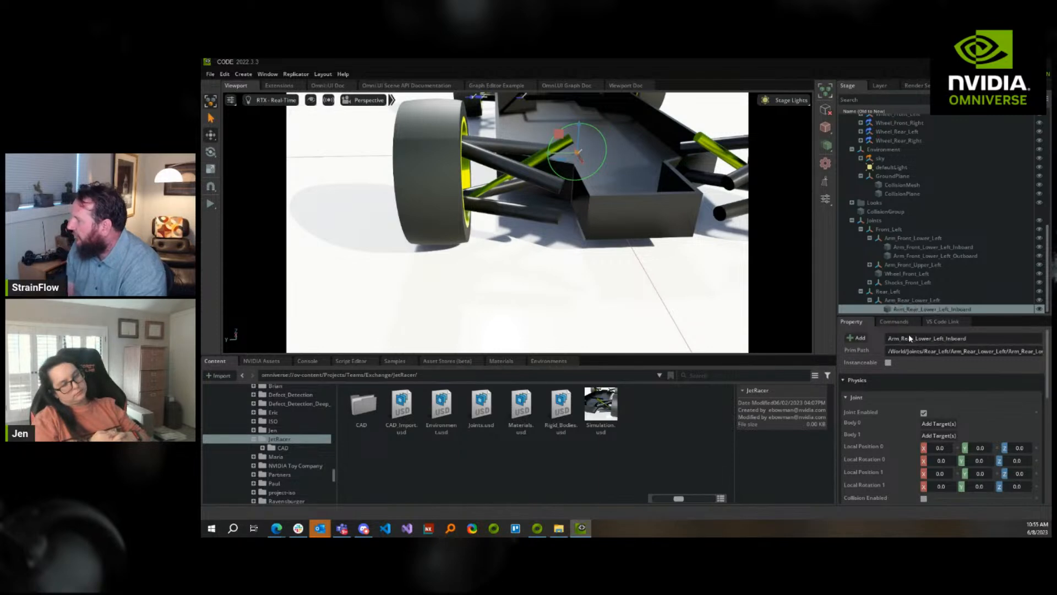
# Set the Body 0 target of the Arm_Rear_Lower_Left_Inboard joint to /World/JetRacer/Chassis_Assm
pyautogui.click(940, 424)
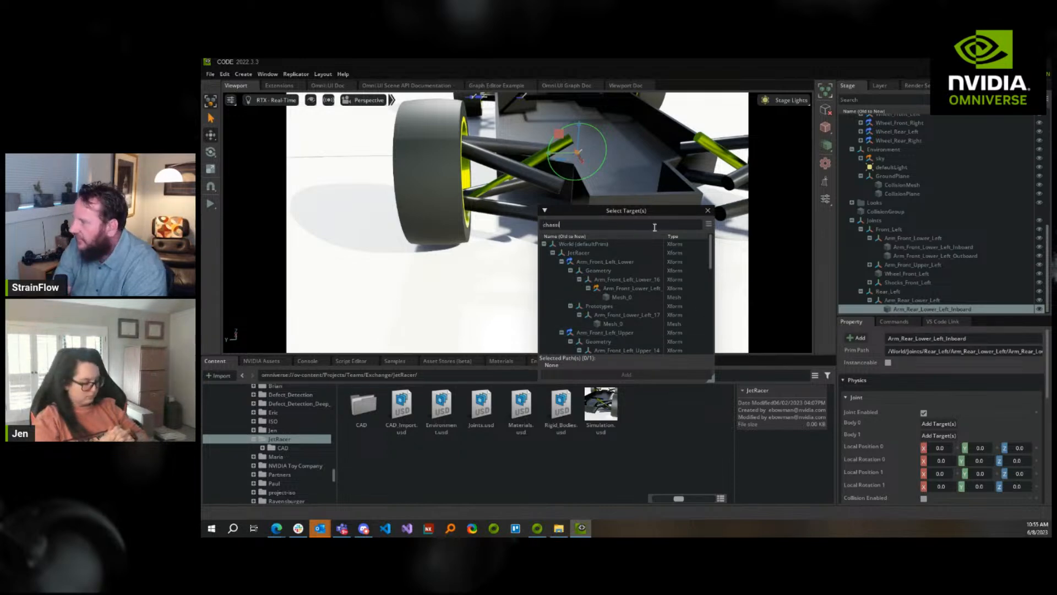
pyautogui.write('chassis')
pyautogui.click(611, 253)
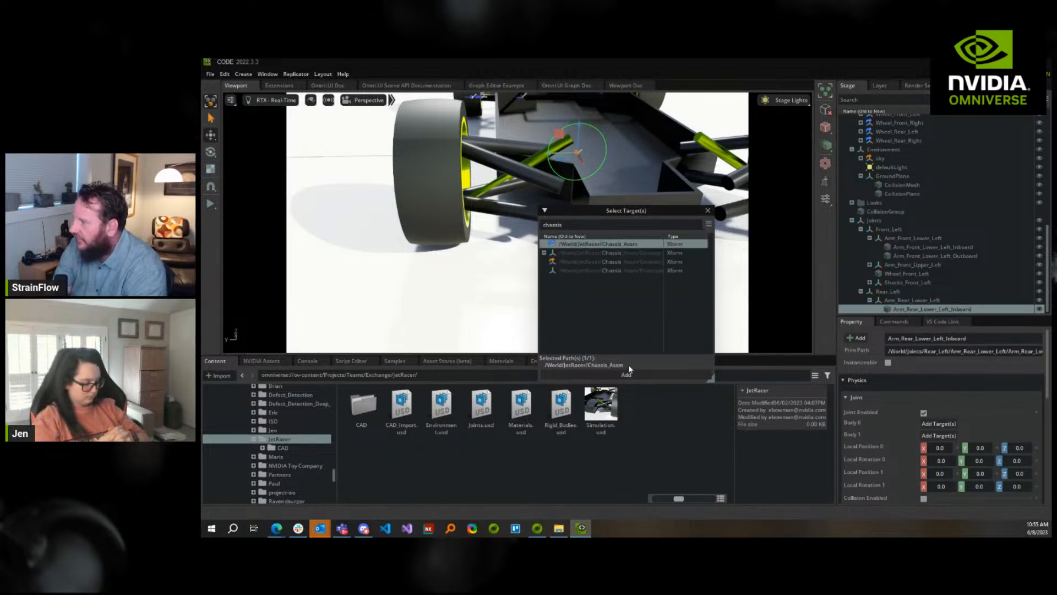
pyautogui.click(625, 374)
# Set the Body 1 target of the rear left lower inboard joint to /World/JetRacer/Arm_Rear_Left_Lower
pyautogui.click(939, 447)
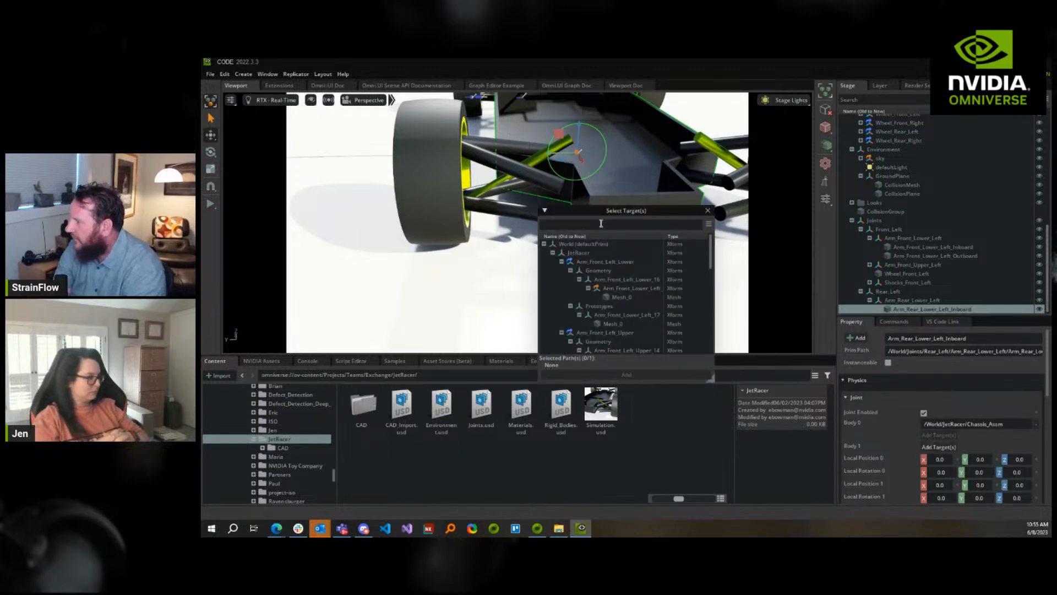
pyautogui.write('Arm_Rear_Left')
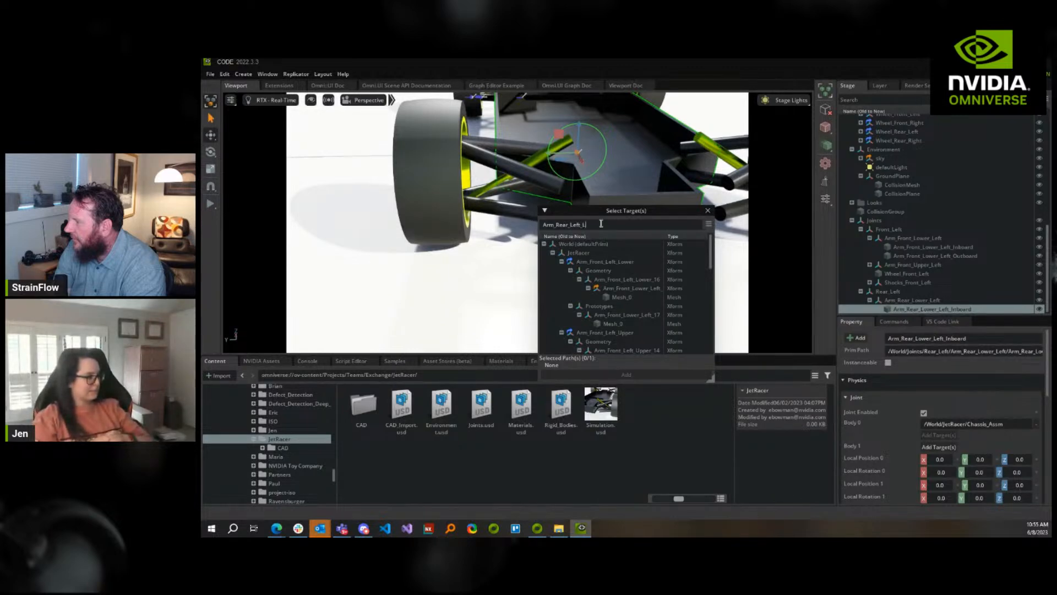
pyautogui.write('_L')
pyautogui.click(625, 244)
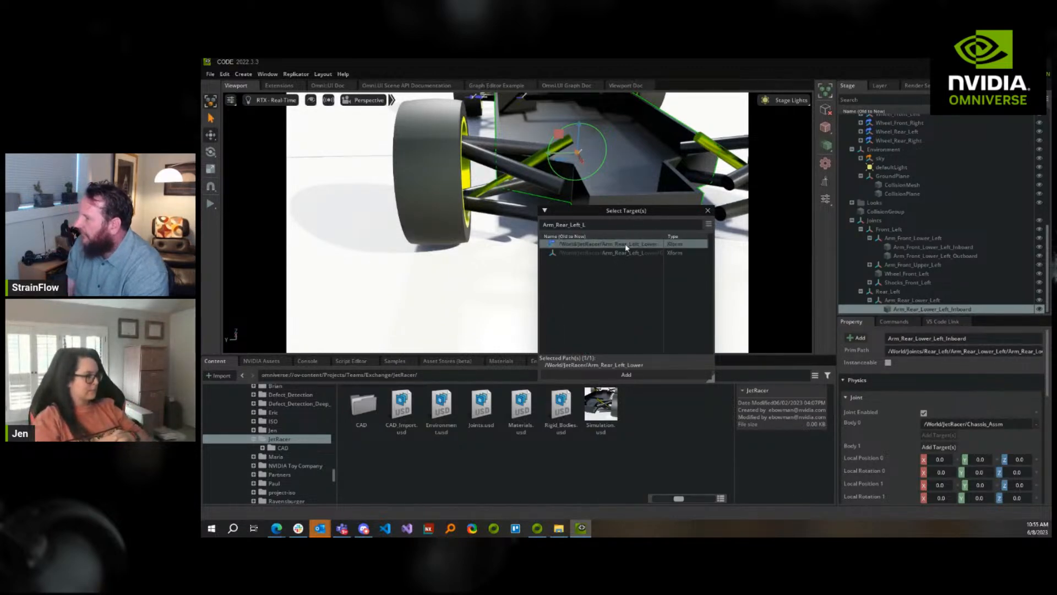
pyautogui.click(634, 374)
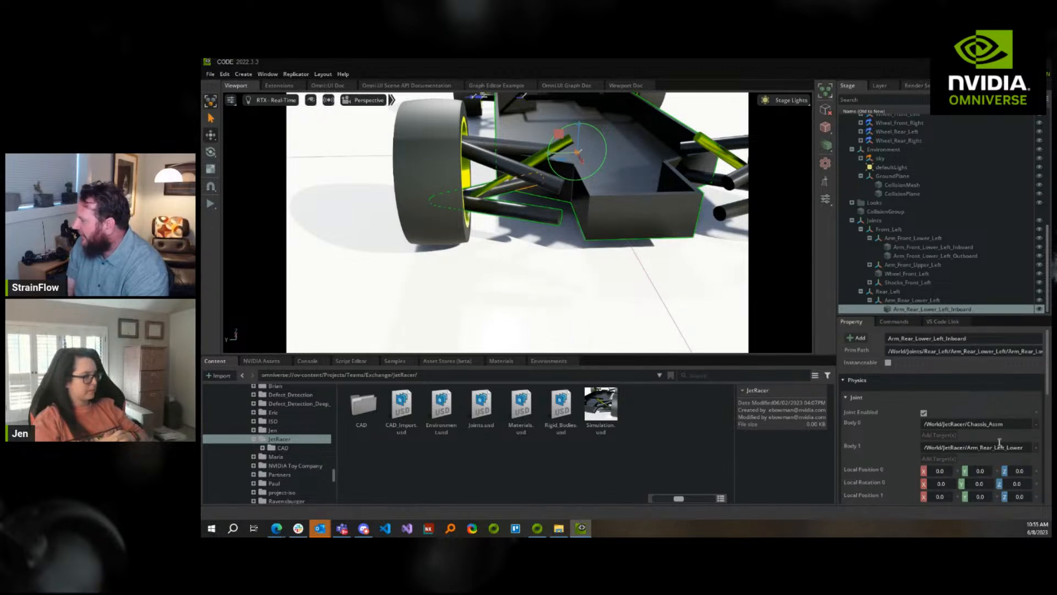
pyautogui.scroll(-1, 998, 442)
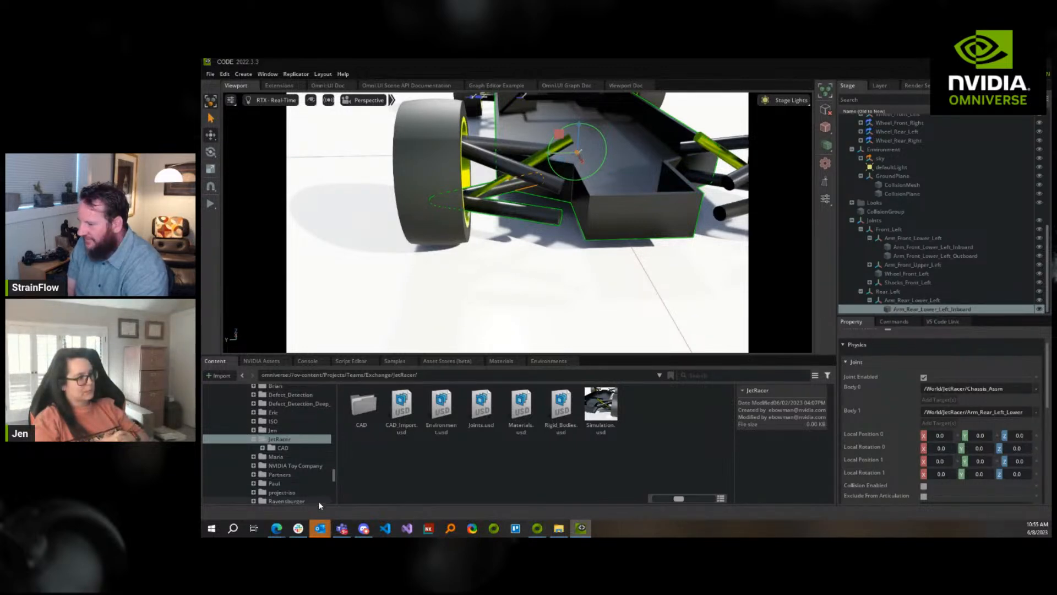
# Switch to the JetRacer document in Onshape and open its Skeleton part studio
pyautogui.moveTo(298, 528)
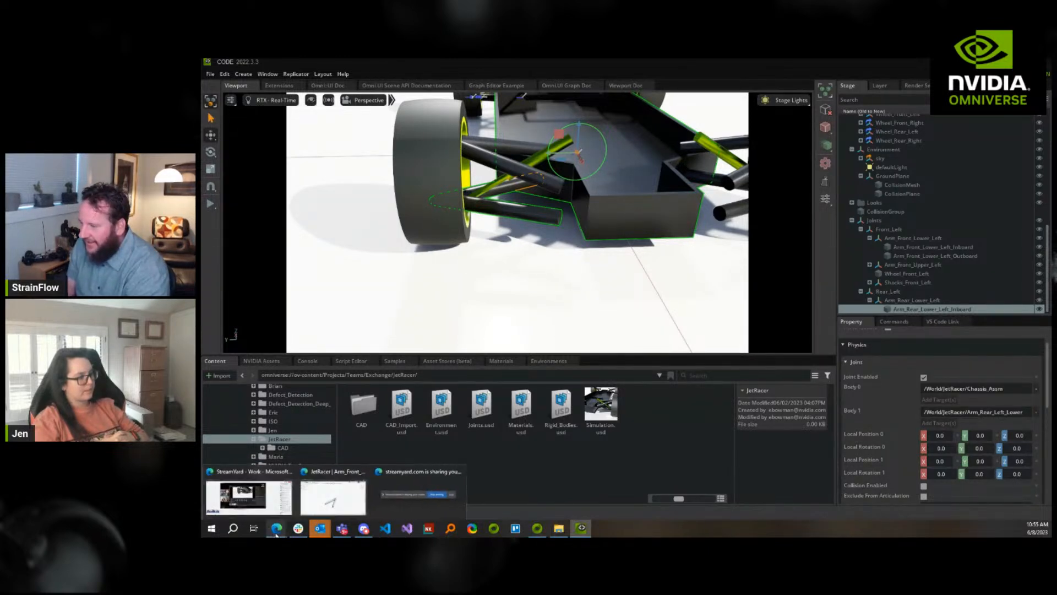
pyautogui.click(331, 497)
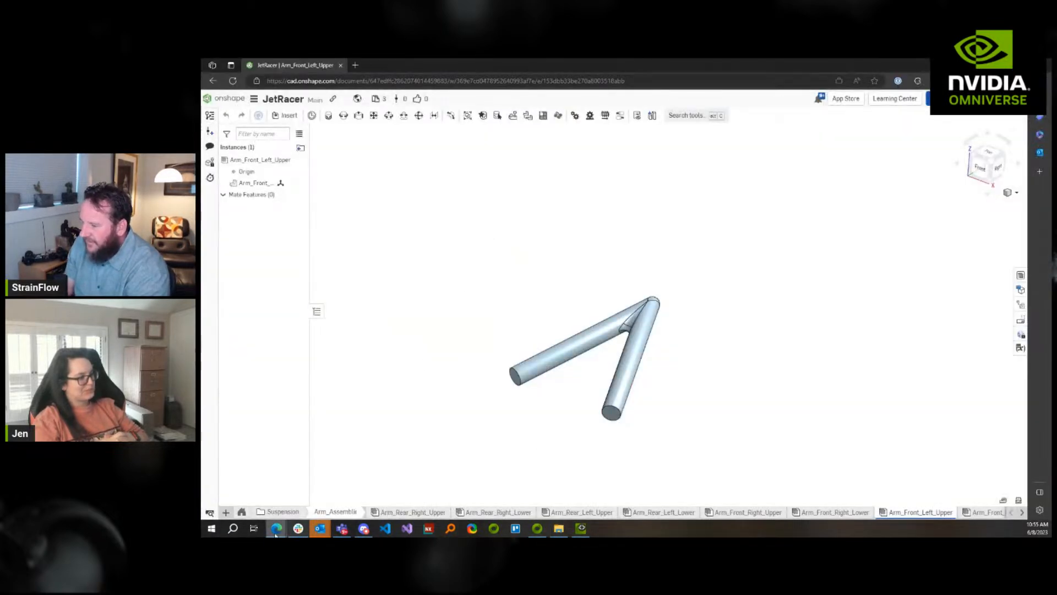
pyautogui.click(242, 512)
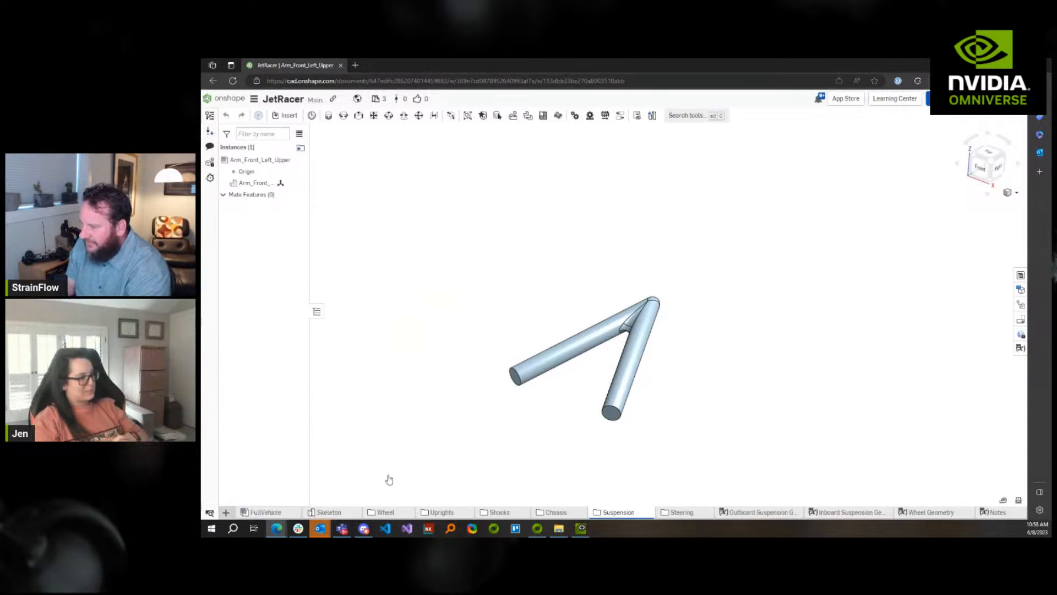
pyautogui.click(325, 512)
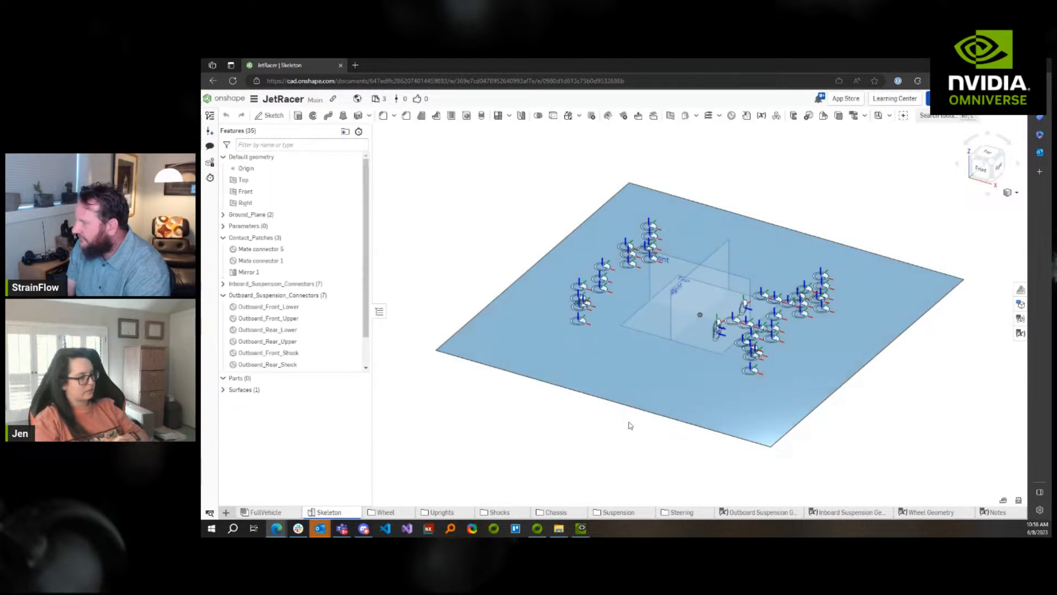
# Locate the Inboard_Rear_Lower mate connector in the skeleton and open its definition to read its X, Y and Z offsets
pyautogui.moveTo(631, 425); pyautogui.dragTo(612, 390, button='right')
pyautogui.scroll(4, 616, 400)
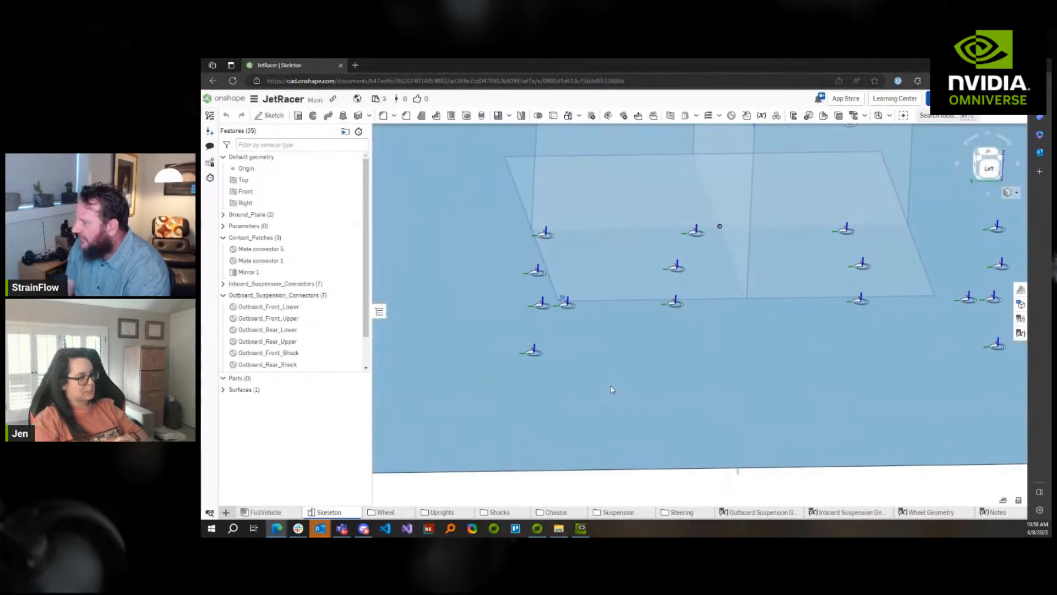
pyautogui.scroll(3, 613, 388)
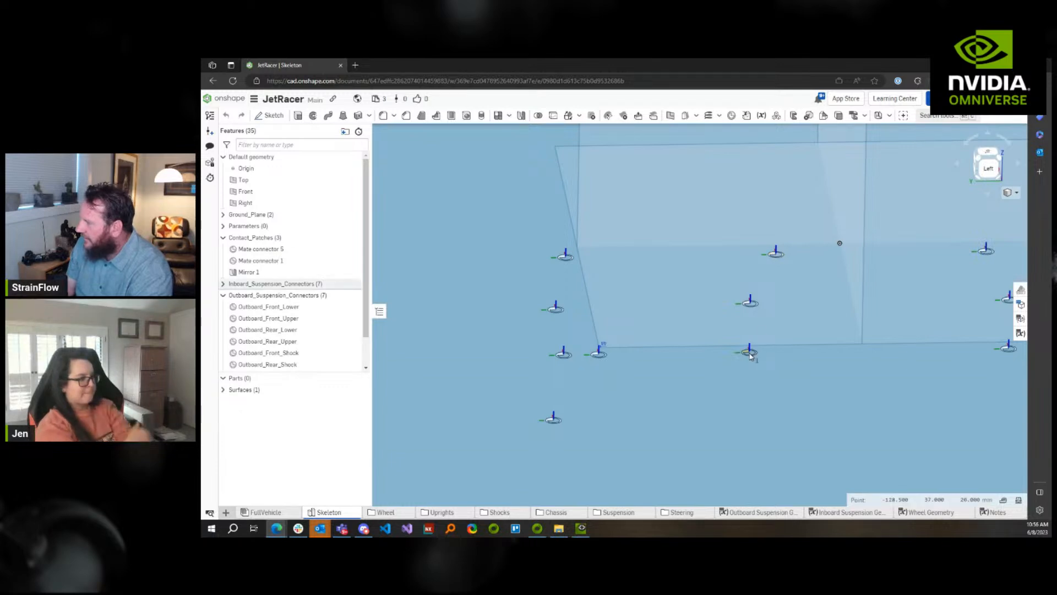
pyautogui.click(223, 284)
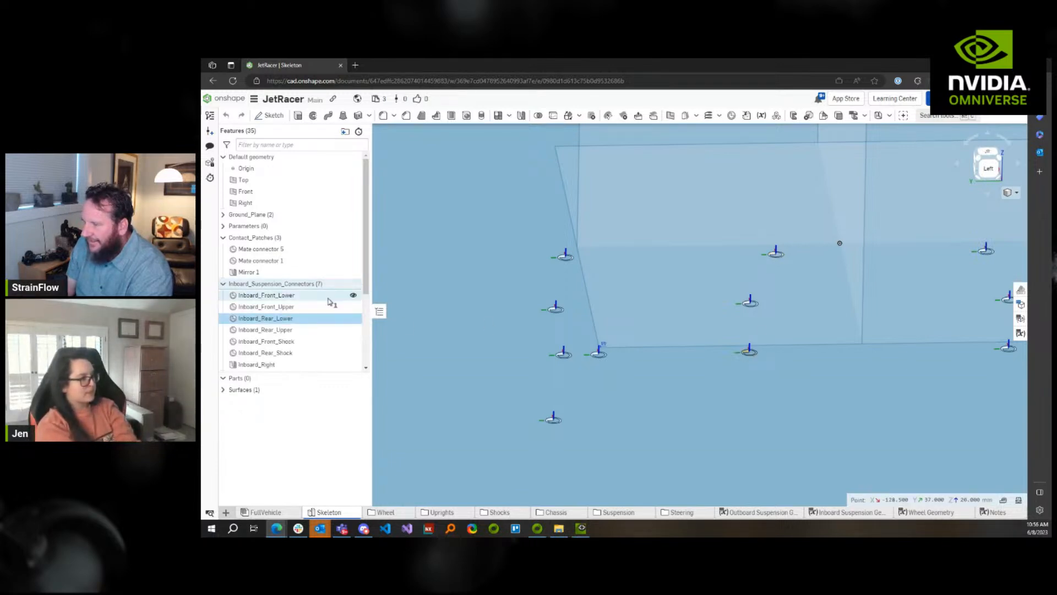
pyautogui.doubleClick(267, 320)
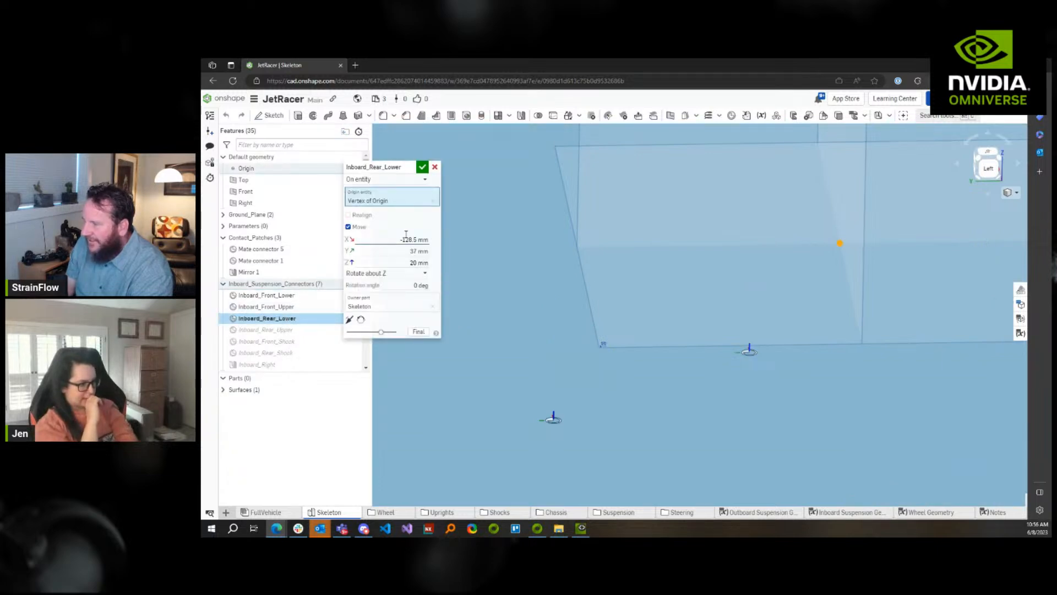
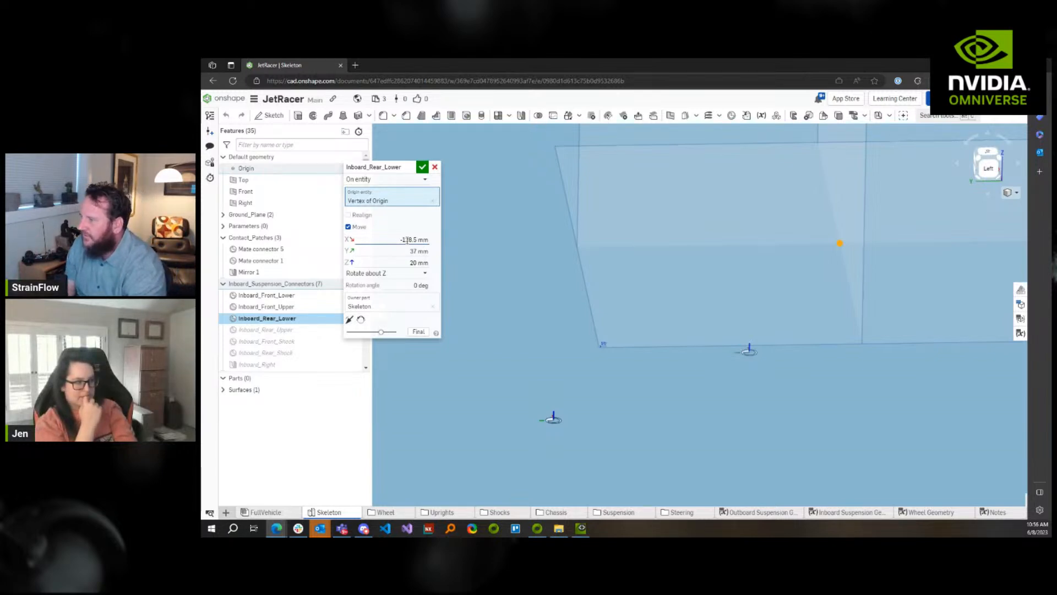
pyautogui.press('Return')
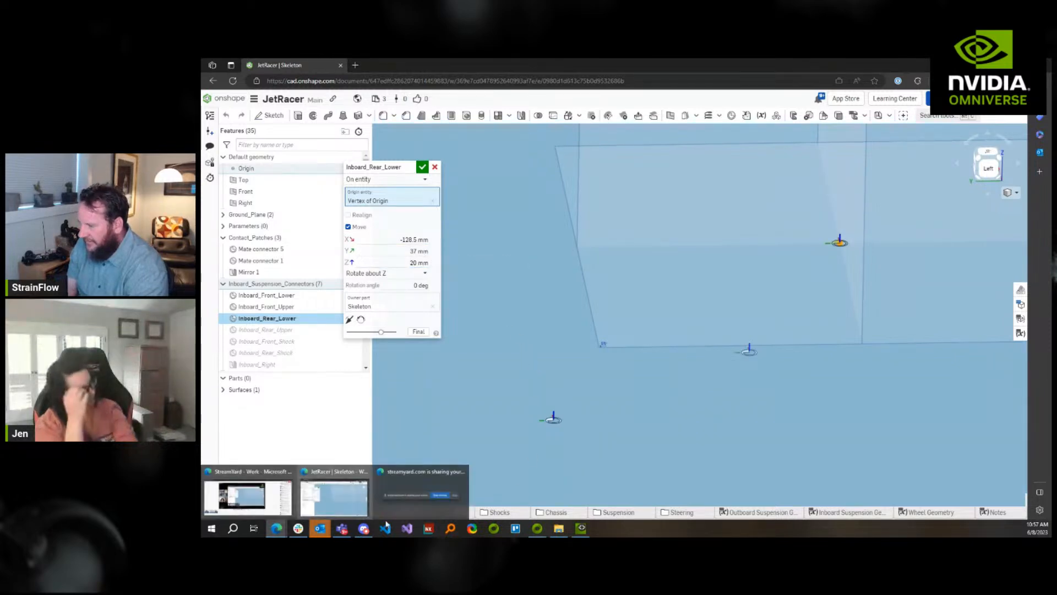
# Switch back to Omniverse Code and set the rear left lower inboard joint's Local Position 0 to -128.5, 37, 20
pyautogui.click(584, 528)
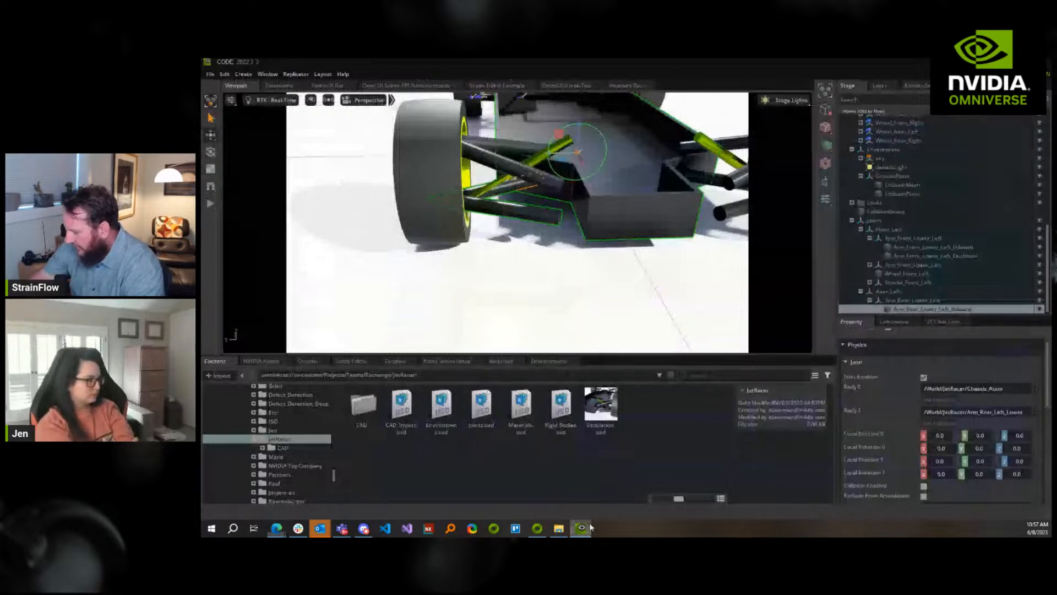
pyautogui.doubleClick(943, 435)
pyautogui.write('-128')
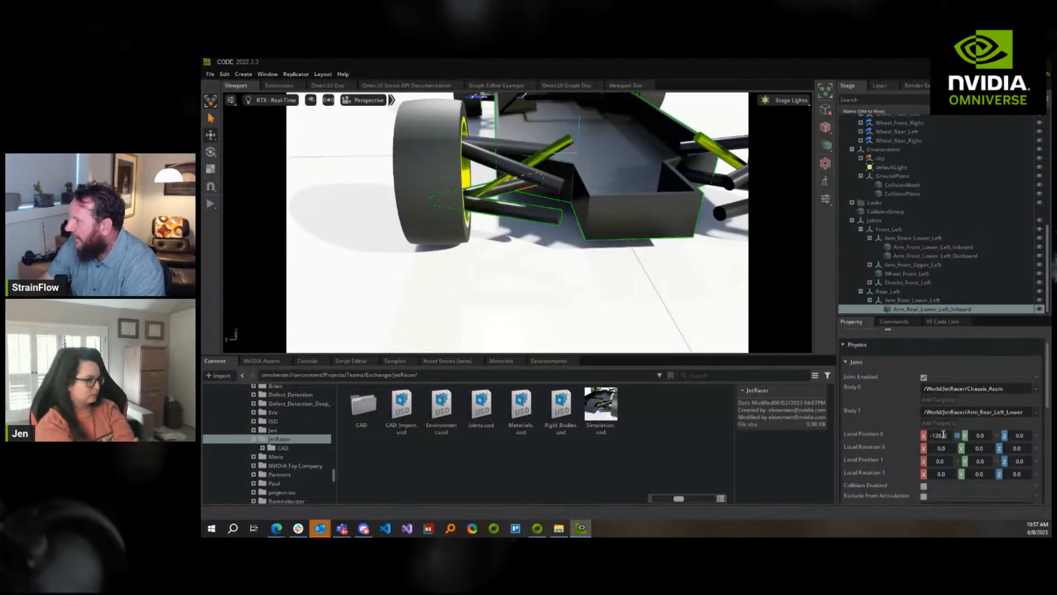
pyautogui.write('.5')
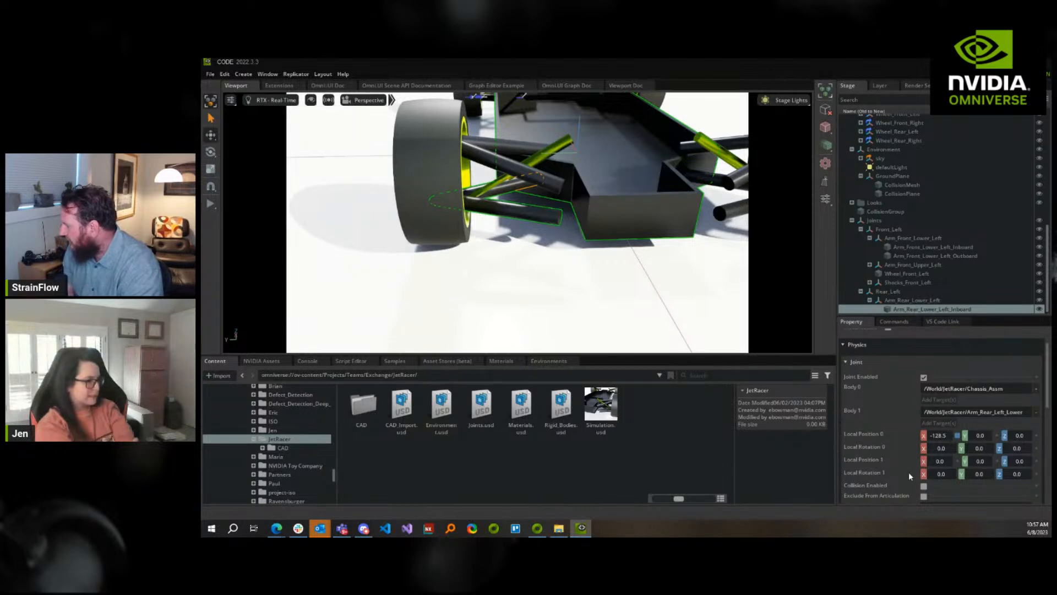
pyautogui.press('Tab')
pyautogui.write('37')
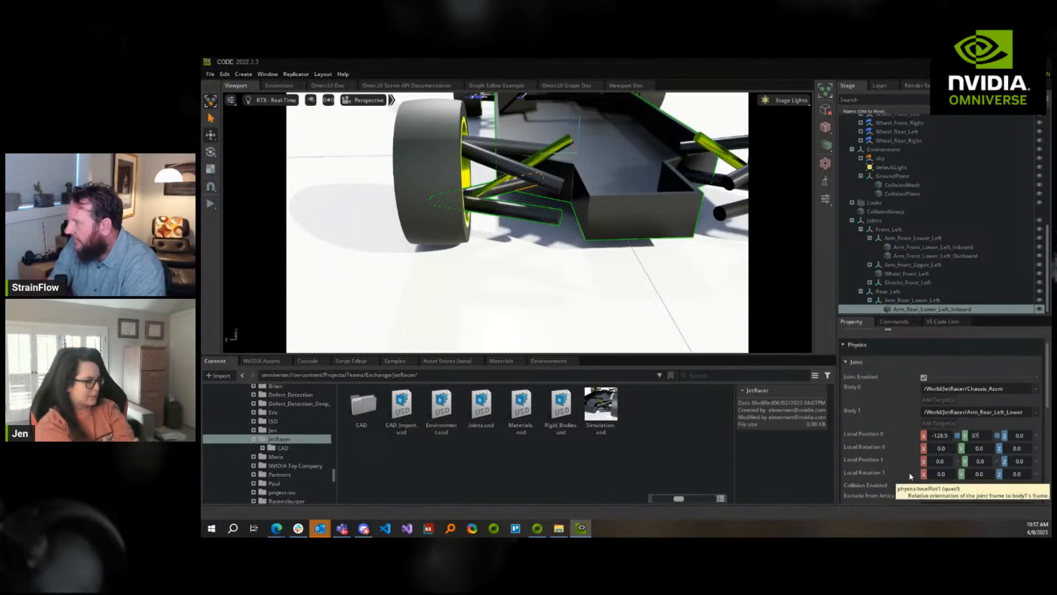
pyautogui.press('Tab')
pyautogui.write('20')
pyautogui.press('Tab')
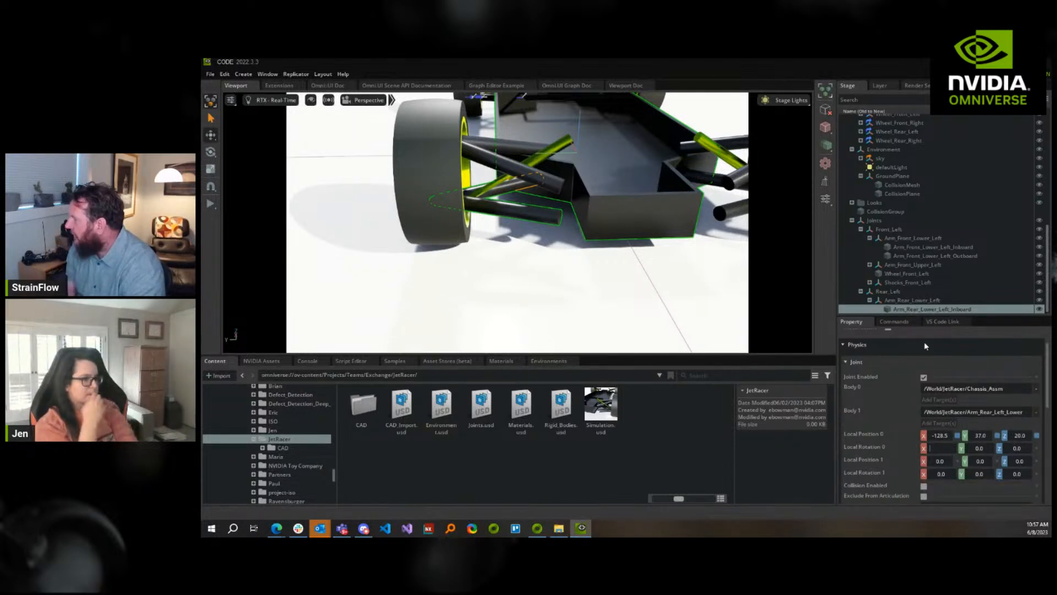
# Set Local Position 0 of the Arm_Rear_Lower_Left_Inboard joint to X -12.85, Y 3.7, Z 2
pyautogui.click(914, 301)
pyautogui.click(915, 306)
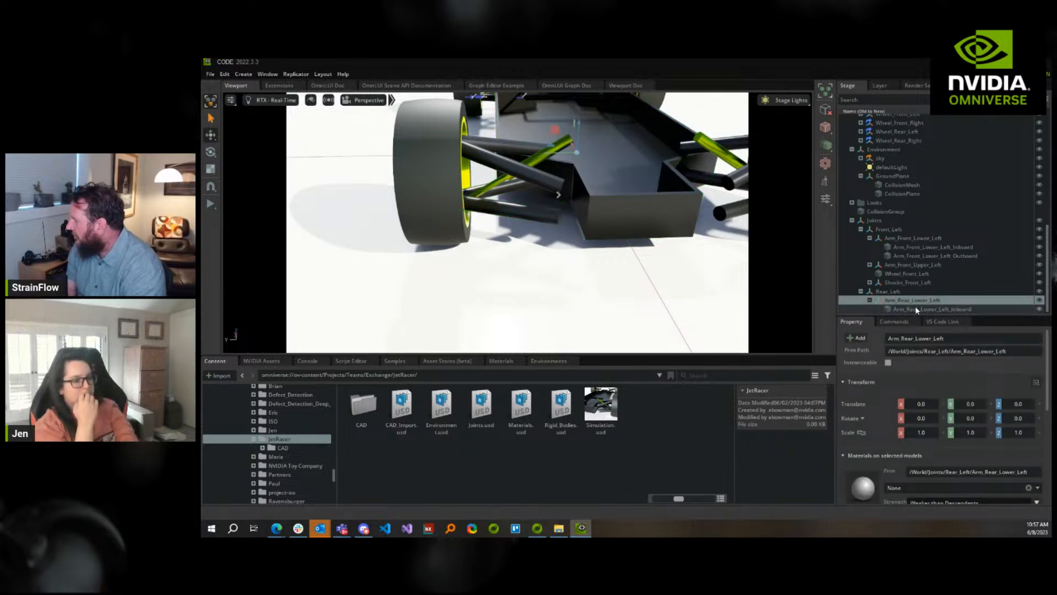
pyautogui.scroll(-3, 614, 300)
pyautogui.press('s')
pyautogui.moveTo(619, 295); pyautogui.dragTo(613, 269, button='right')
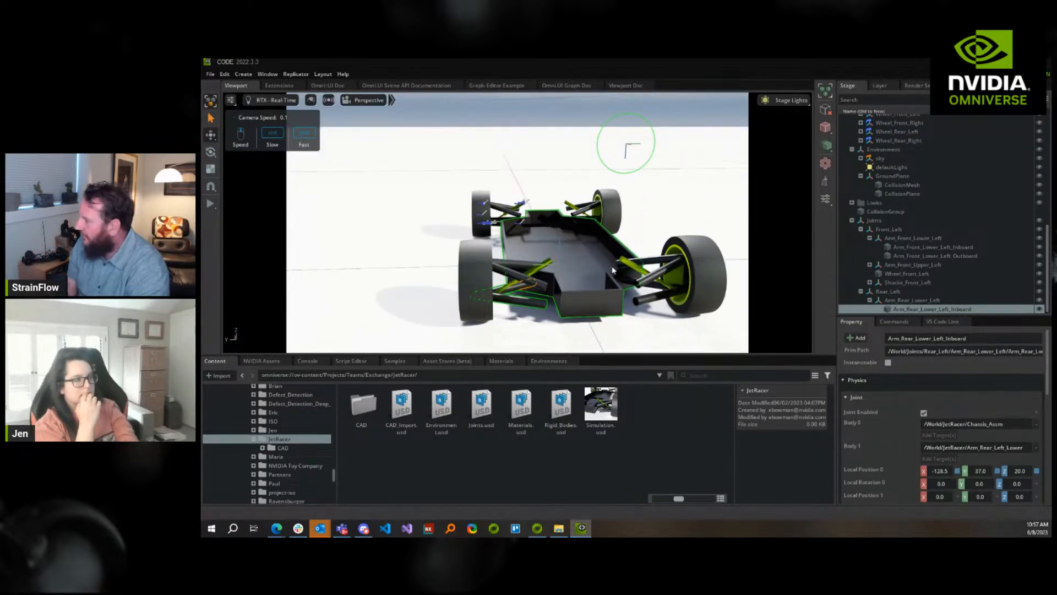
pyautogui.scroll(-1, 951, 458)
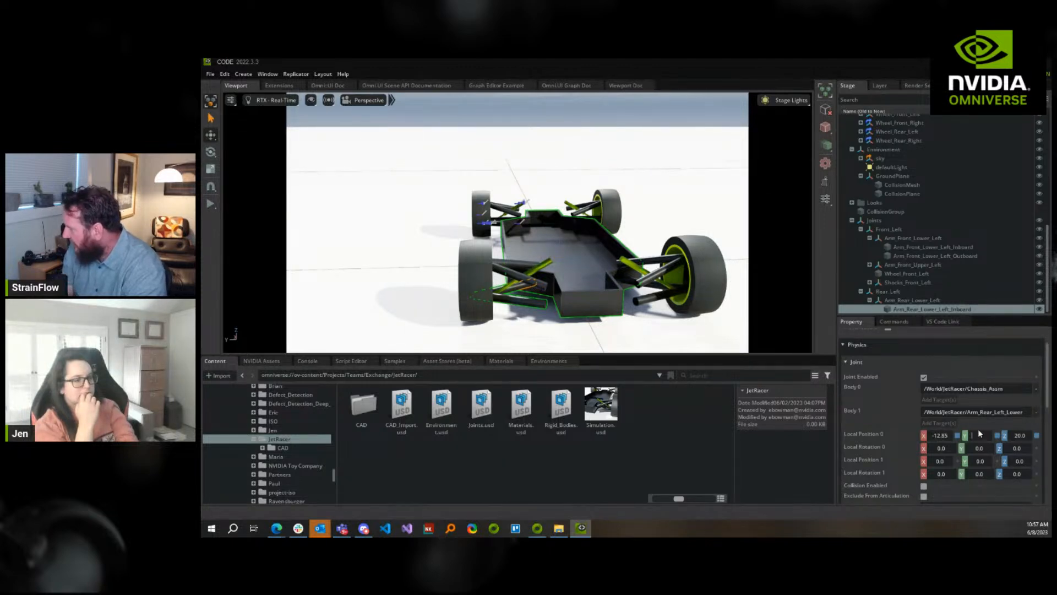
pyautogui.press('Tab')
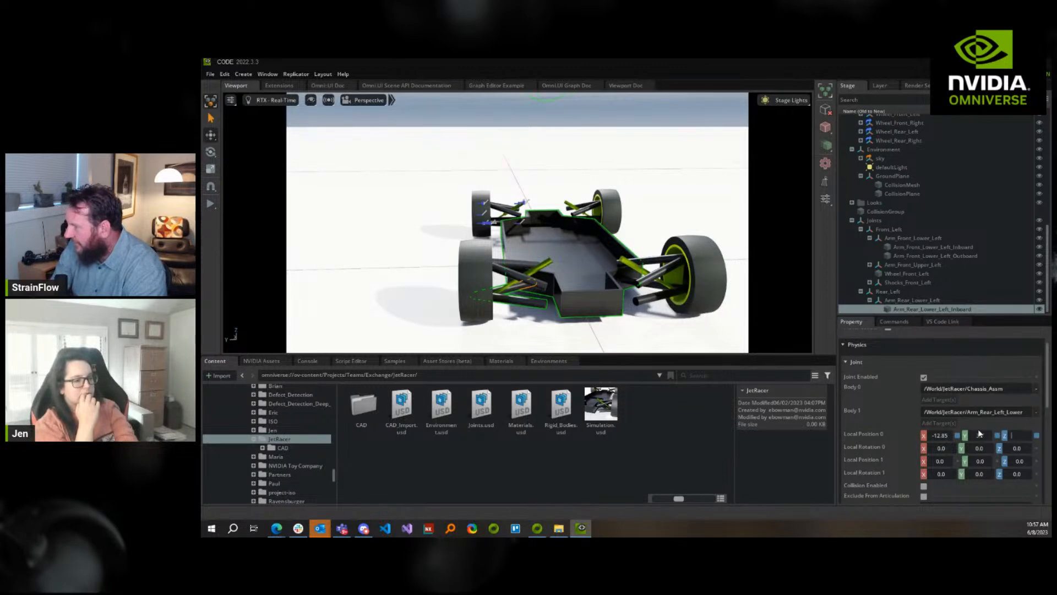
pyautogui.write('2')
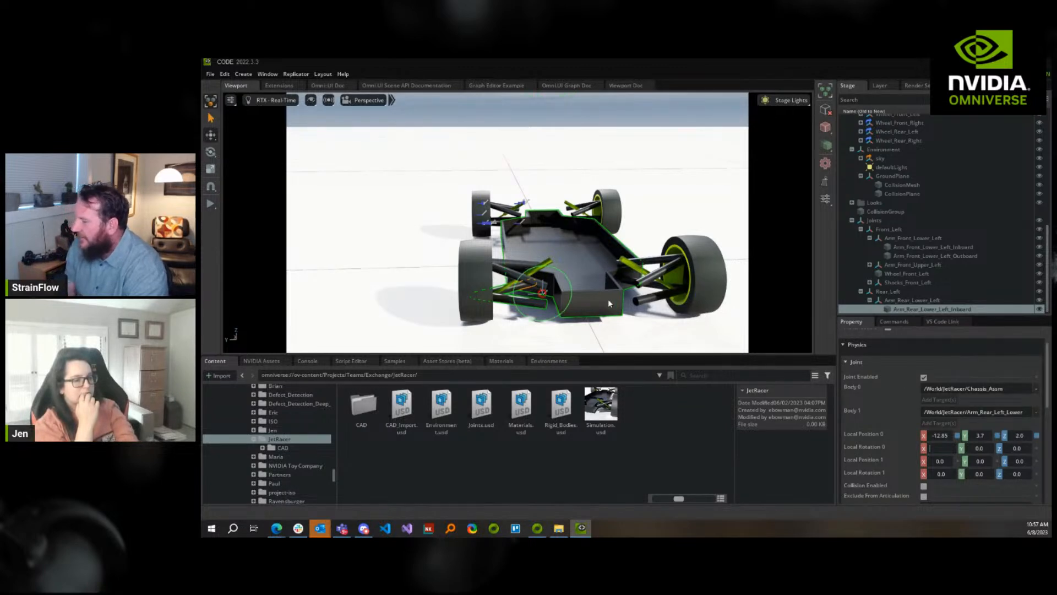
# Set Local Position 1 of the Arm_Rear_Lower_Left_Inboard joint to X -12.85, Y 3.7, Z 2
pyautogui.press('w')
pyautogui.moveTo(607, 298); pyautogui.dragTo(463, 164, button='right')
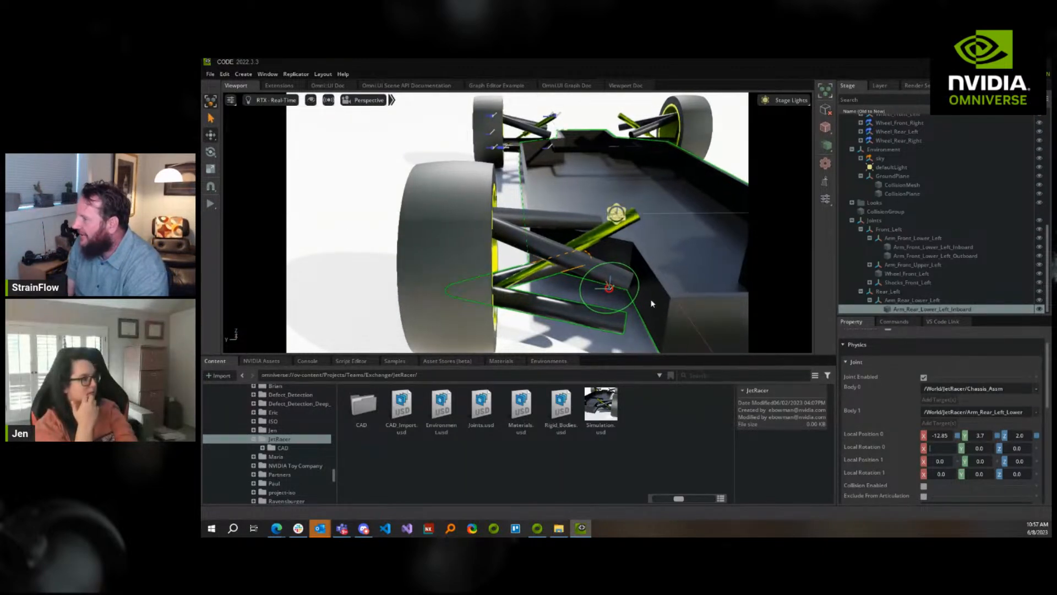
pyautogui.press('s')
pyautogui.moveTo(651, 303)
pyautogui.mouseDown(button='right')
pyautogui.moveTo(641, 308)
pyautogui.moveTo(660, 321)
pyautogui.mouseUp(button='right')
pyautogui.press('w')
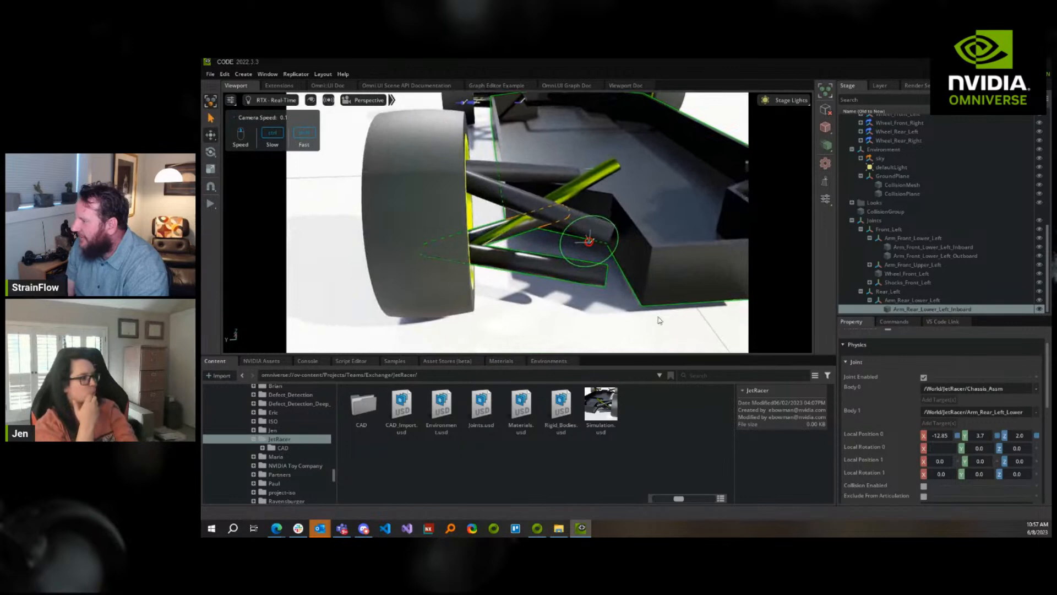
pyautogui.doubleClick(942, 461)
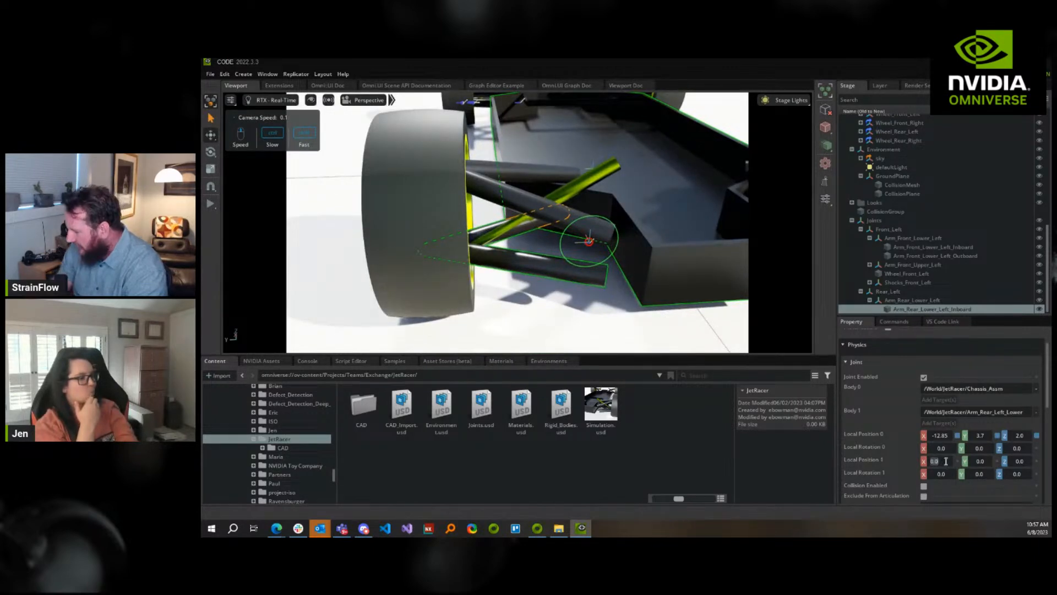
pyautogui.write('-12.85')
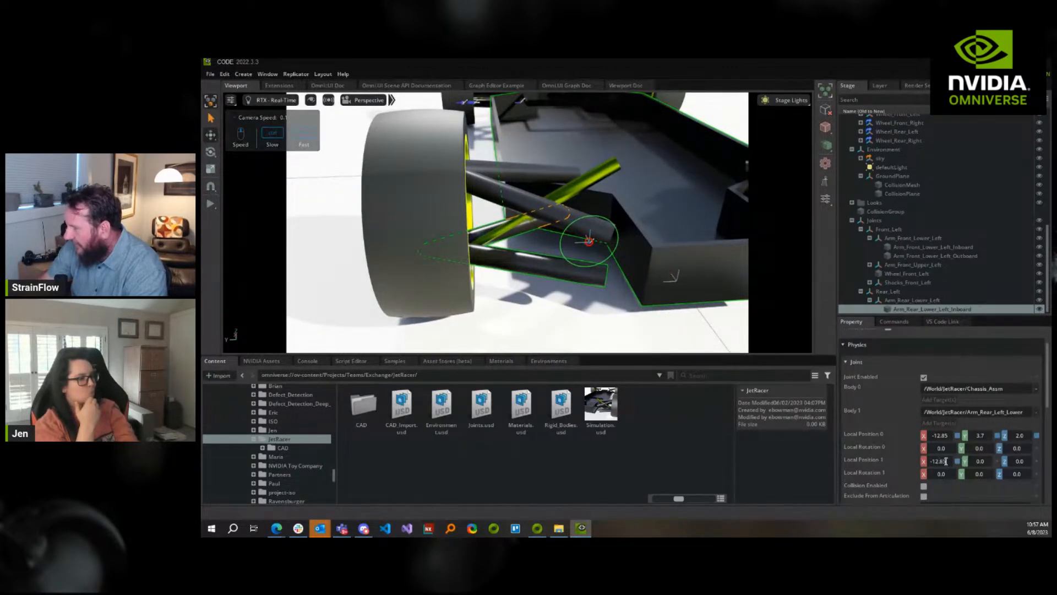
pyautogui.write('3.7')
pyautogui.press('Tab')
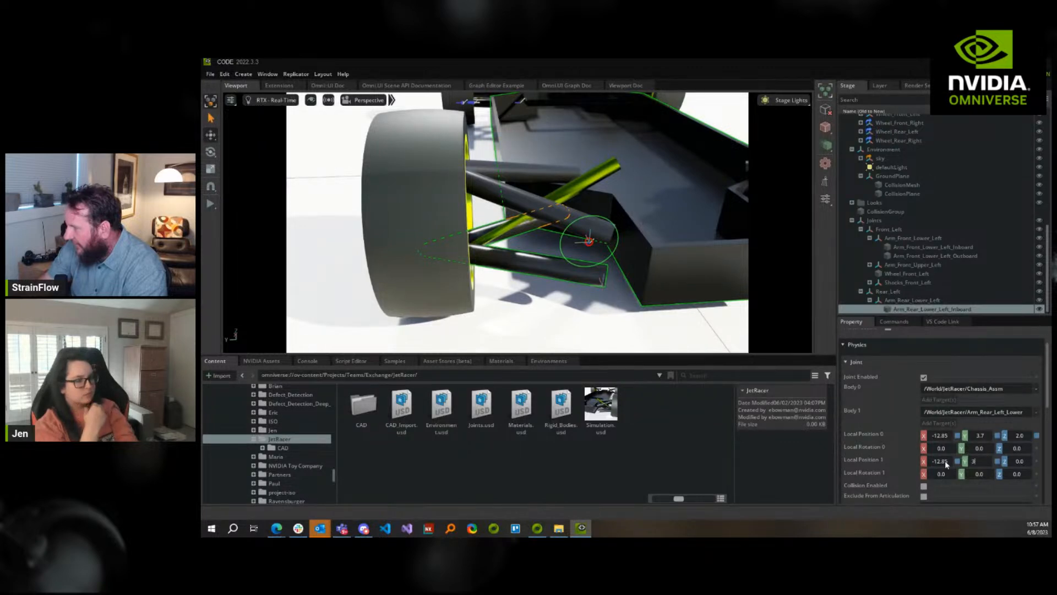
pyautogui.write('2')
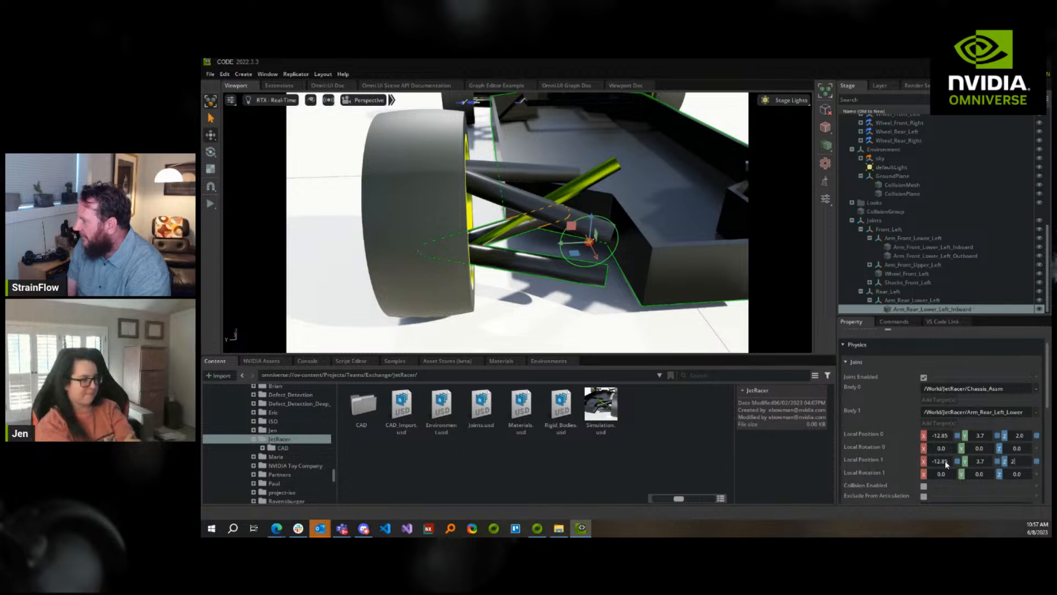
# Check the revolute joint's axis setting and start the physics simulation to test the rear left lower arm
pyautogui.scroll(-5, 945, 460)
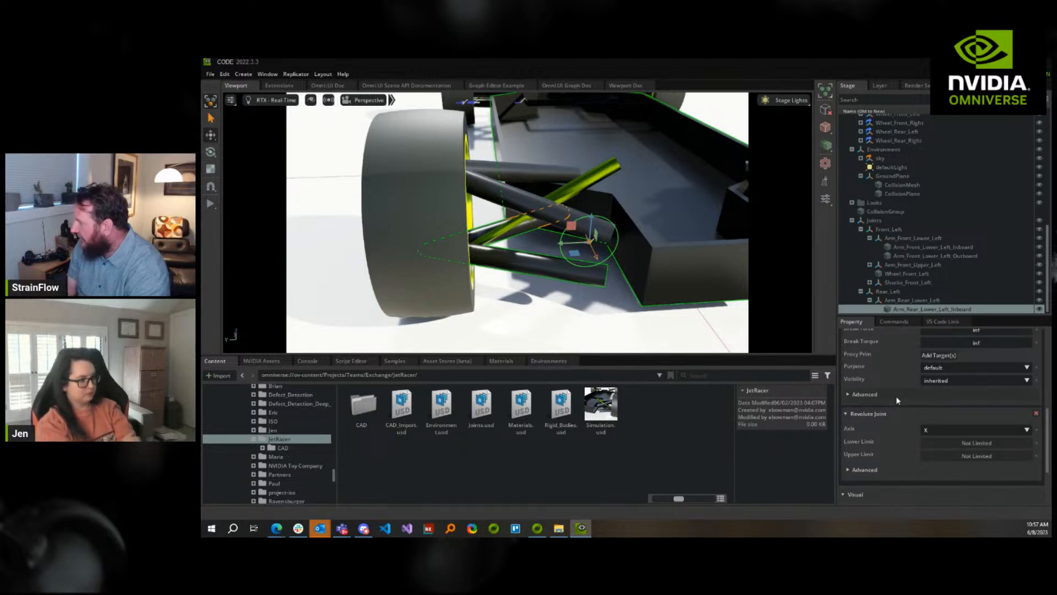
pyautogui.click(209, 204)
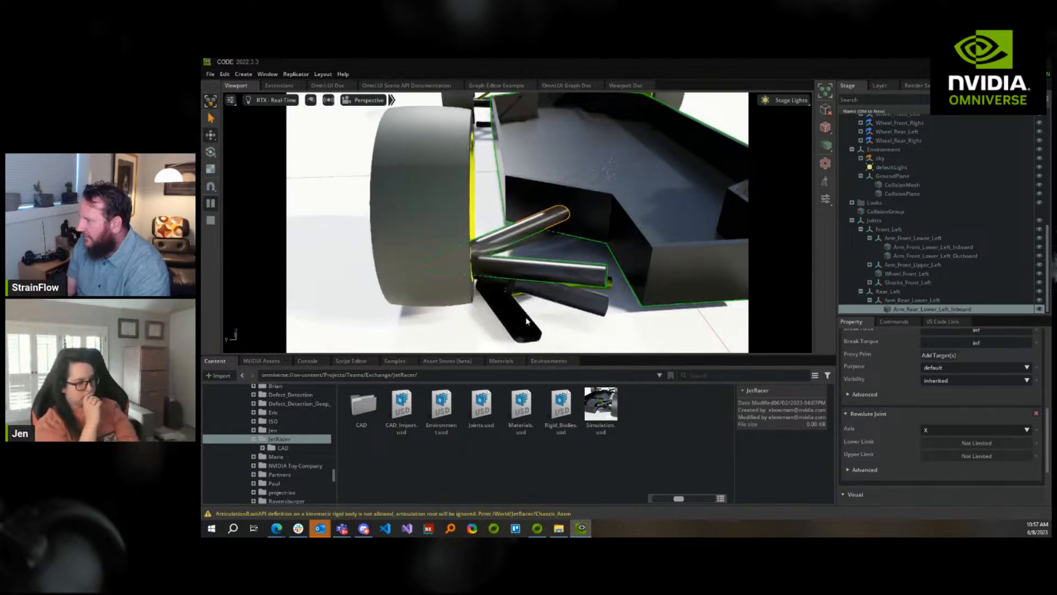
# Pull on the rear suspension arms in the running simulation to test the inboard joint, and stop the simulation
pyautogui.keyDown('shift'); pyautogui.moveTo(552, 103); pyautogui.dragTo(570, 62); pyautogui.keyUp('shift')
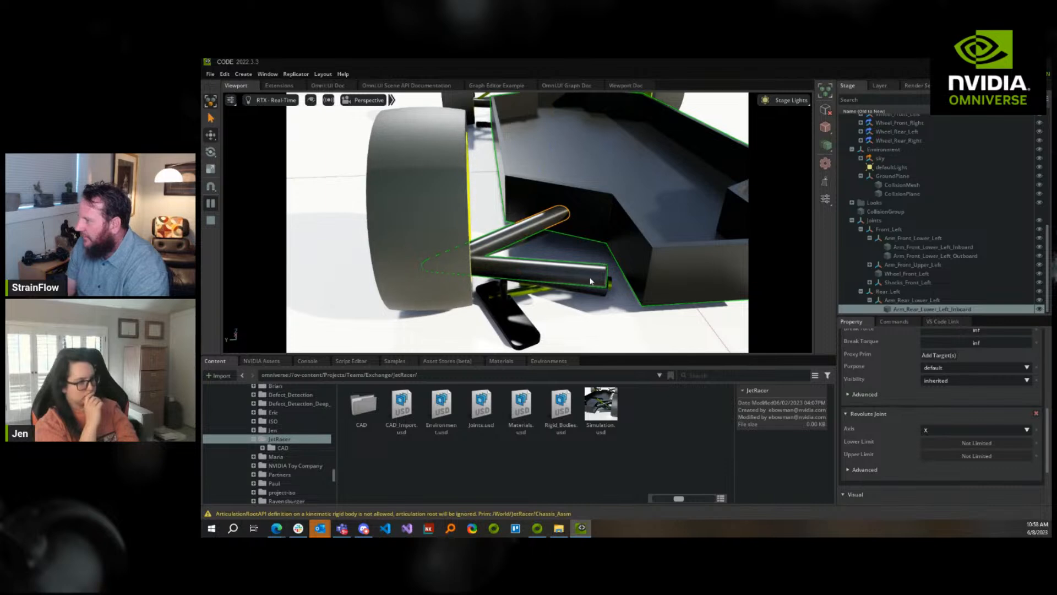
pyautogui.moveTo(590, 279); pyautogui.dragTo(541, 285, button='right')
pyautogui.keyDown('shift'); pyautogui.moveTo(477, 203); pyautogui.dragTo(496, 62); pyautogui.keyUp('shift')
pyautogui.keyDown('shift'); pyautogui.moveTo(468, 226); pyautogui.dragTo(505, 65); pyautogui.keyUp('shift')
pyautogui.keyDown('shift'); pyautogui.moveTo(466, 226); pyautogui.dragTo(527, 65); pyautogui.keyUp('shift')
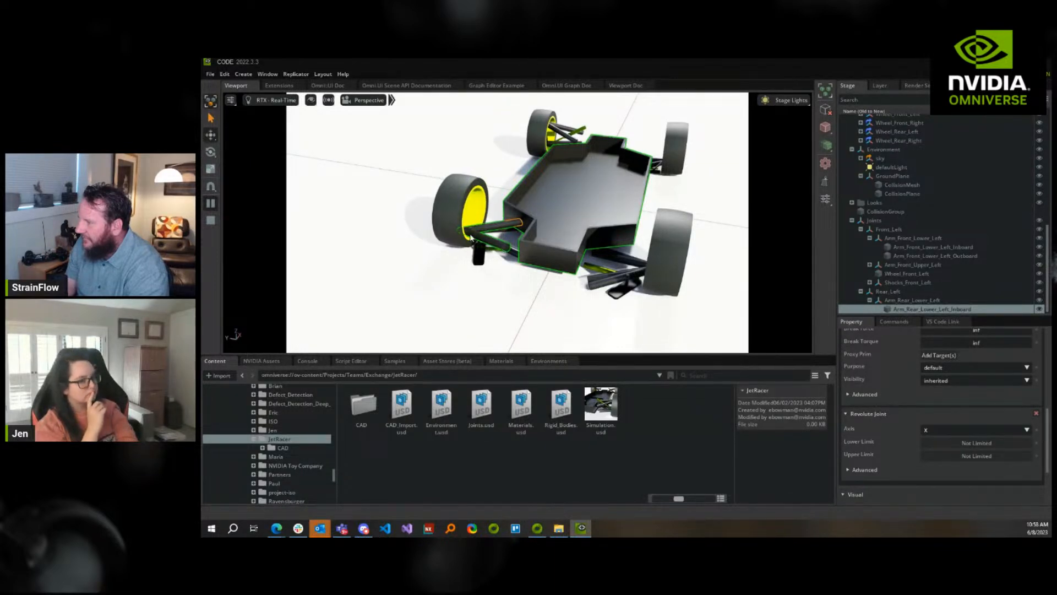
pyautogui.keyDown('shift'); pyautogui.moveTo(469, 227); pyautogui.dragTo(597, 64); pyautogui.keyUp('shift')
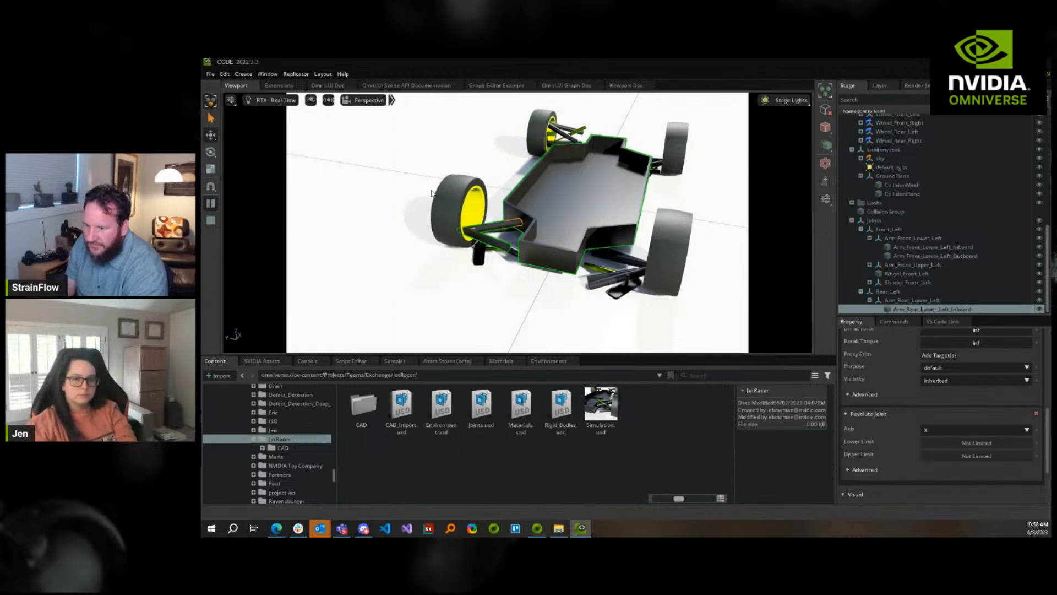
pyautogui.click(211, 221)
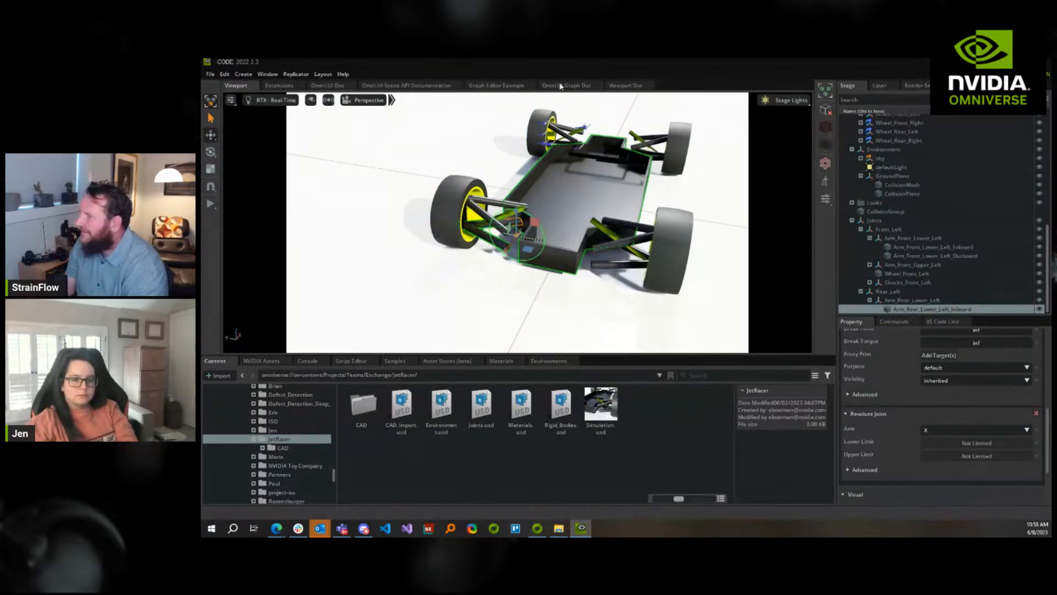
# Check the authoring layer and the front left outboard joint, and duplicate the Arm_Rear_Lower_Left_Inboard joint
pyautogui.click(879, 86)
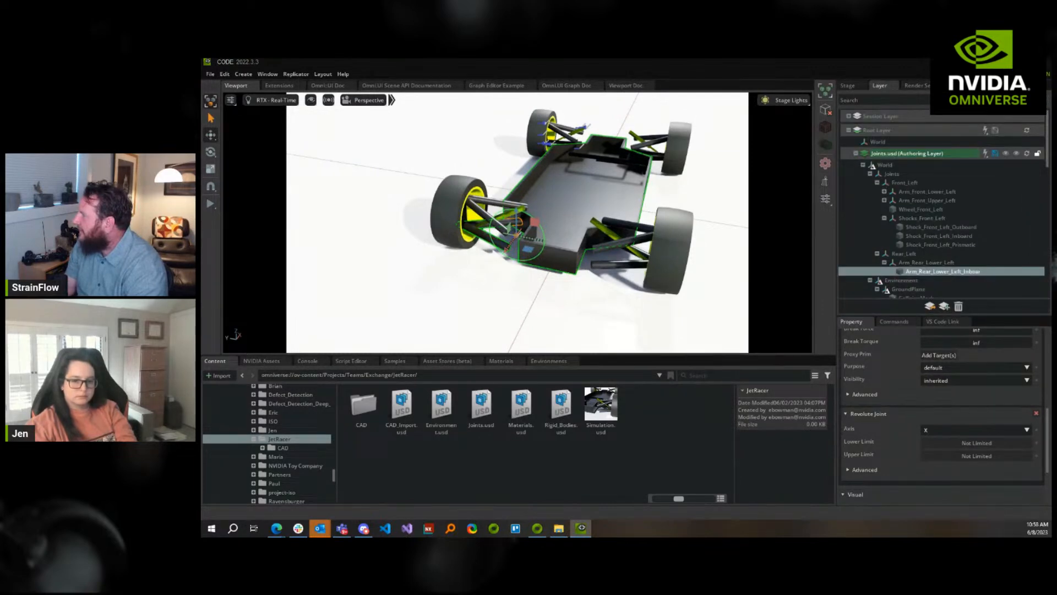
pyautogui.click(848, 85)
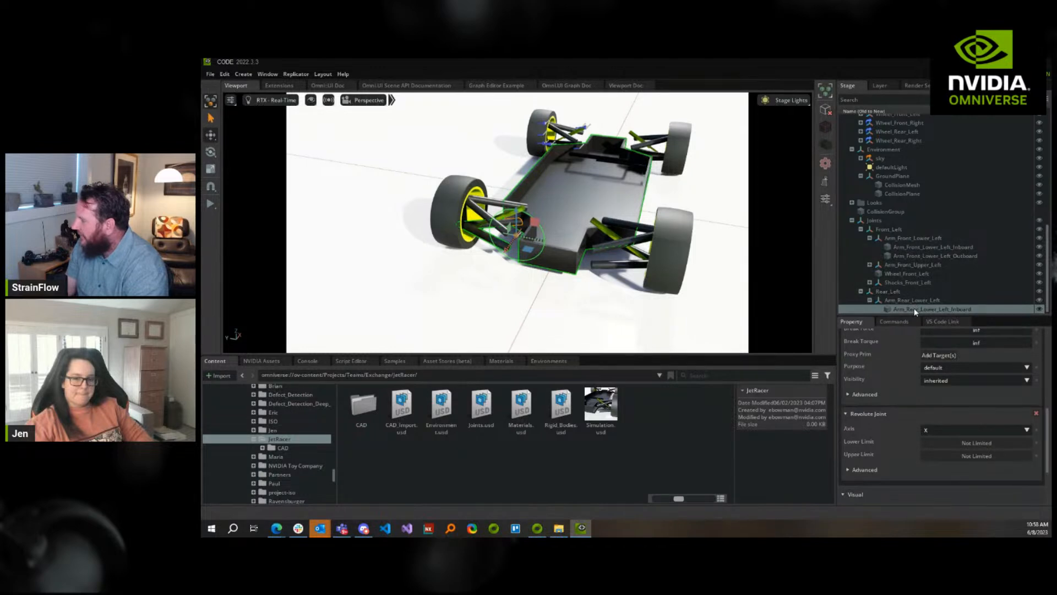
pyautogui.click(927, 257)
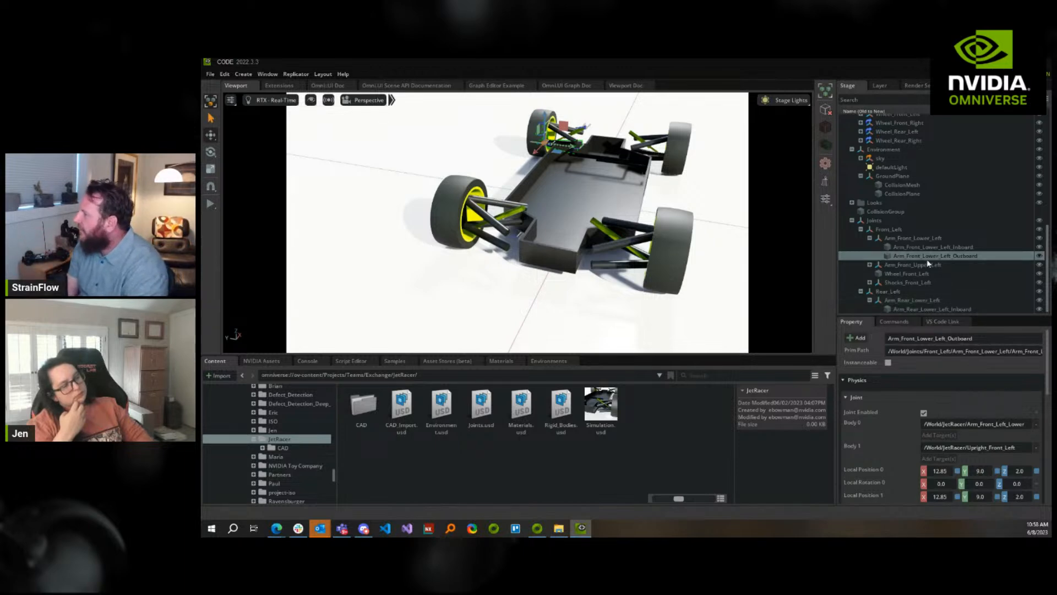
pyautogui.rightClick(924, 310)
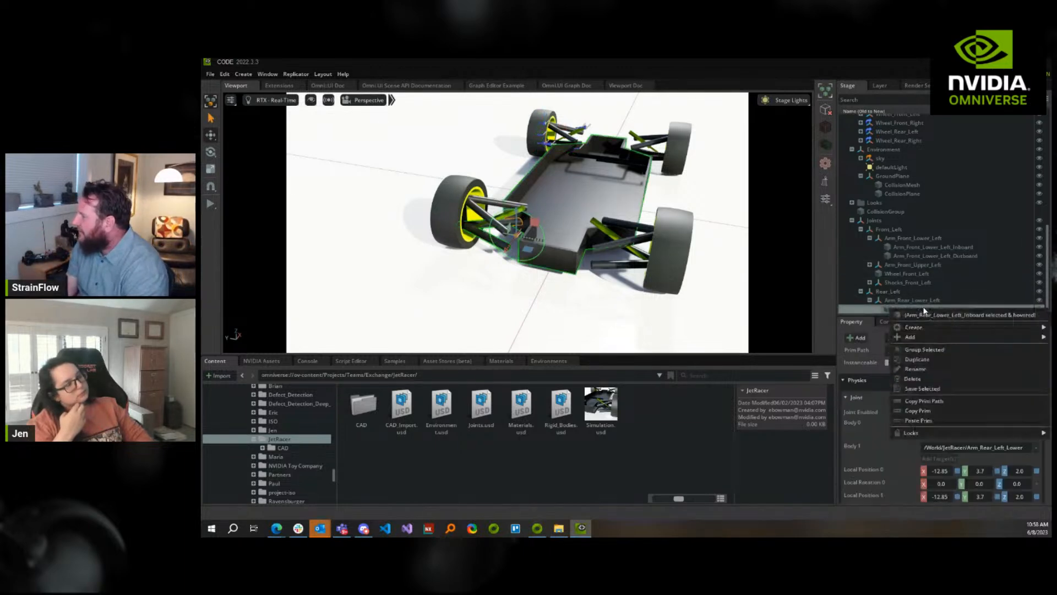
pyautogui.click(923, 359)
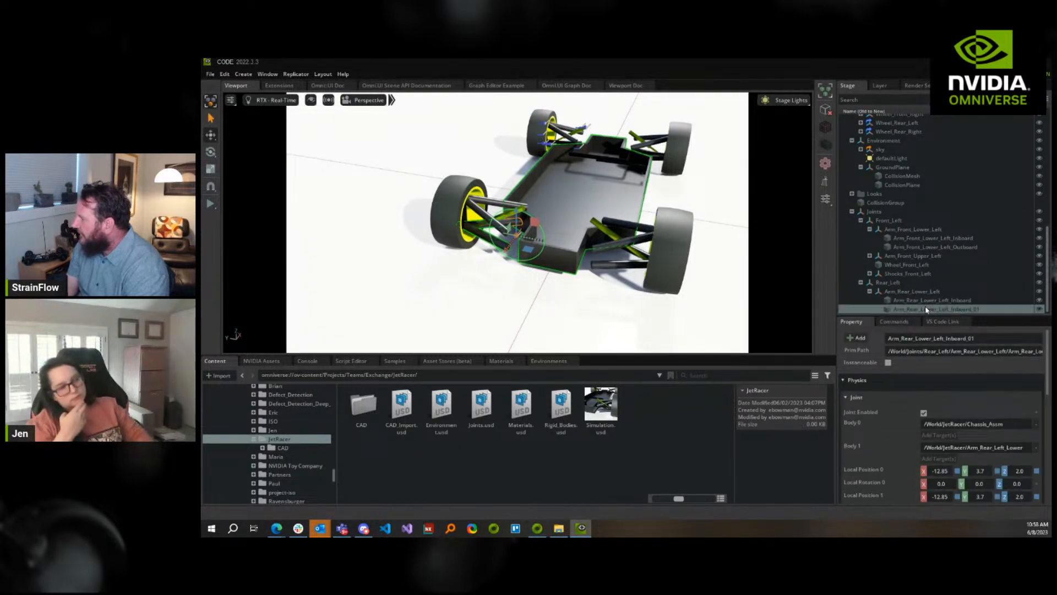
# Rename the duplicated rear left joint as Arm_Rear_Lower_Left_Outboard
pyautogui.rightClick(925, 309)
pyautogui.moveTo(909, 328)
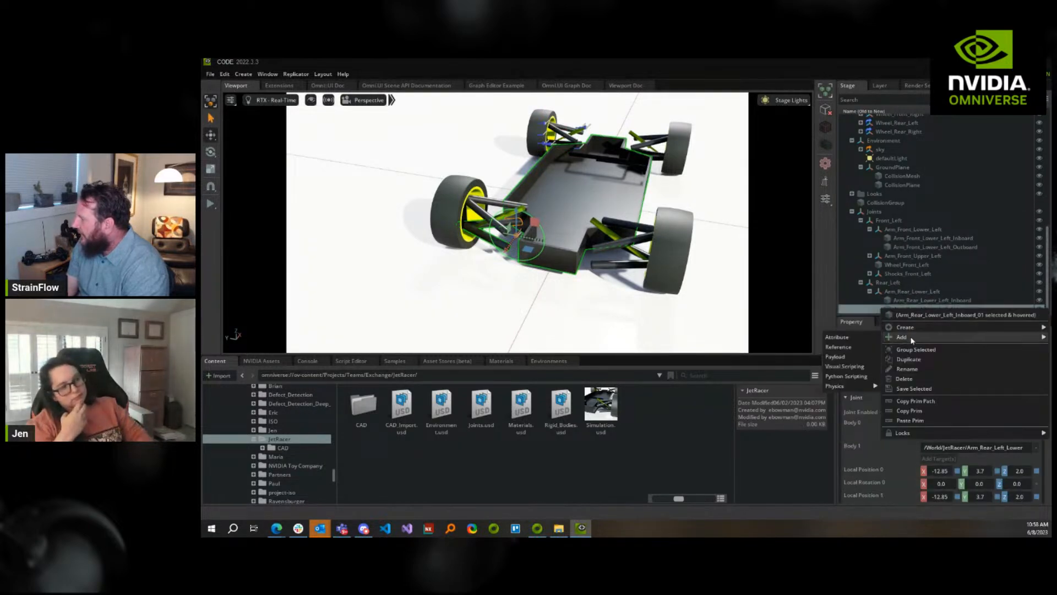
pyautogui.click(907, 368)
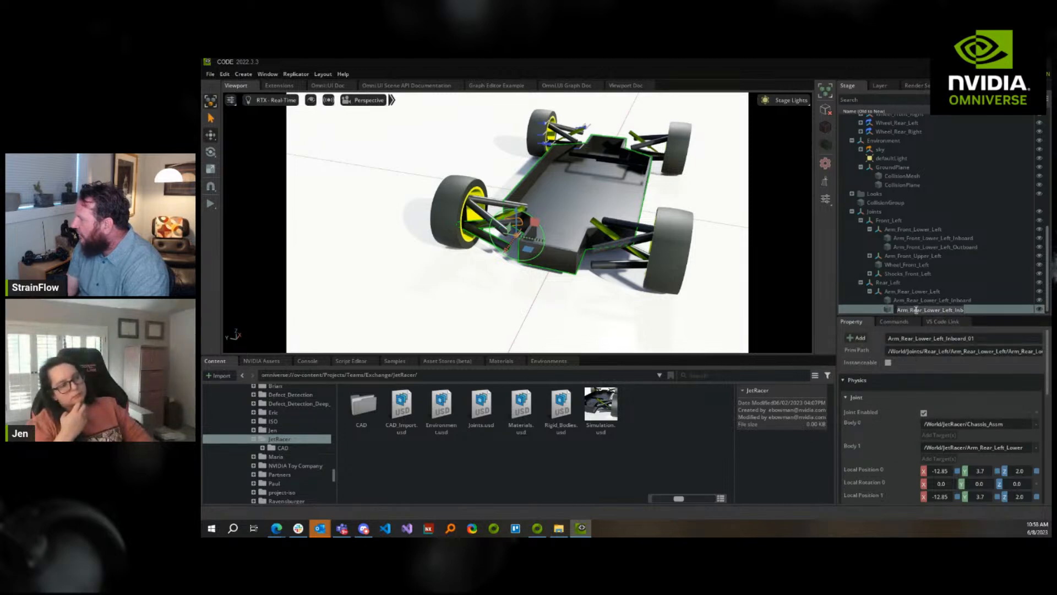
pyautogui.click(953, 310)
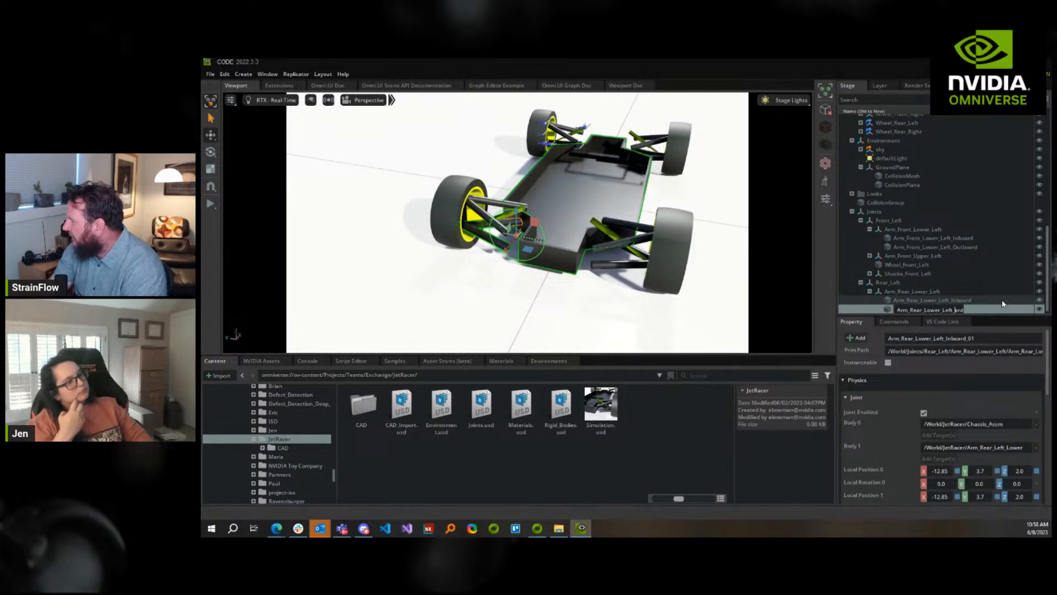
pyautogui.write('O')
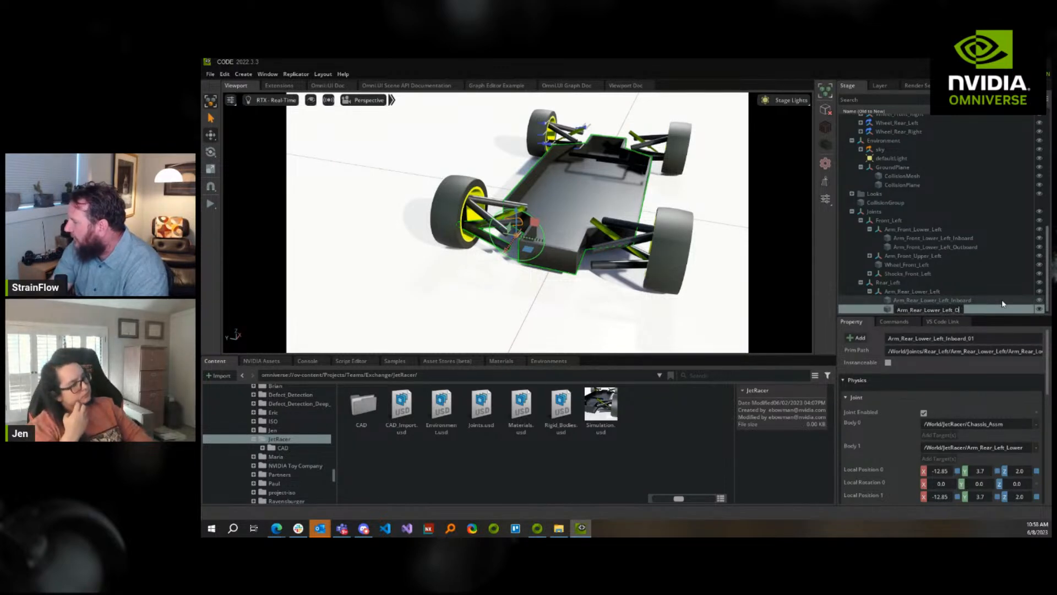
pyautogui.write('utboard')
pyautogui.press('Return')
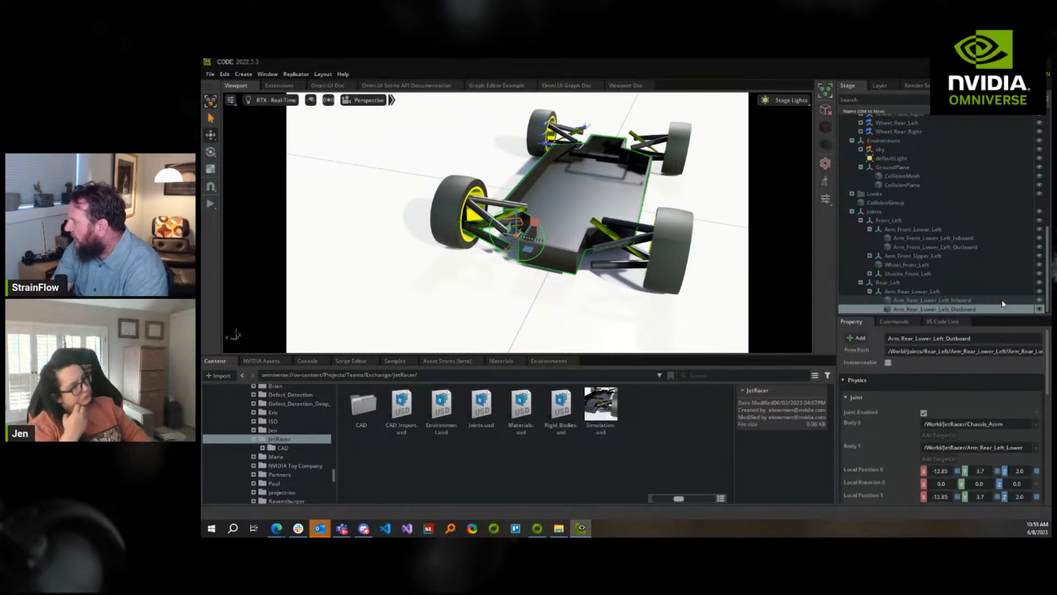
# Clear the outboard joint's Body 0 and Body 1 targets and search for a new Body 0 target with arm_rear_lower_left
pyautogui.click(1035, 422)
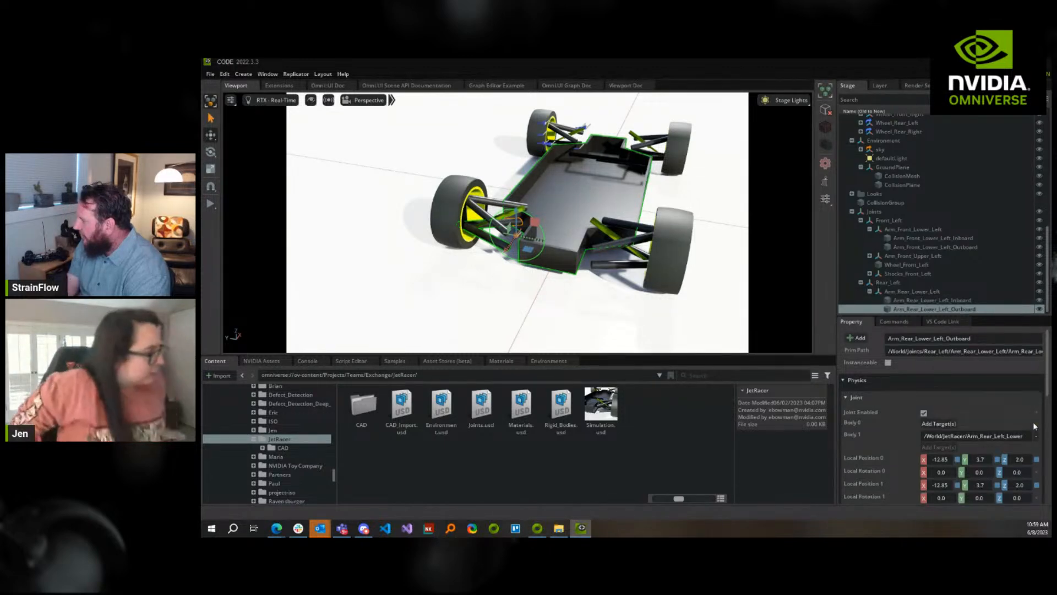
pyautogui.click(940, 425)
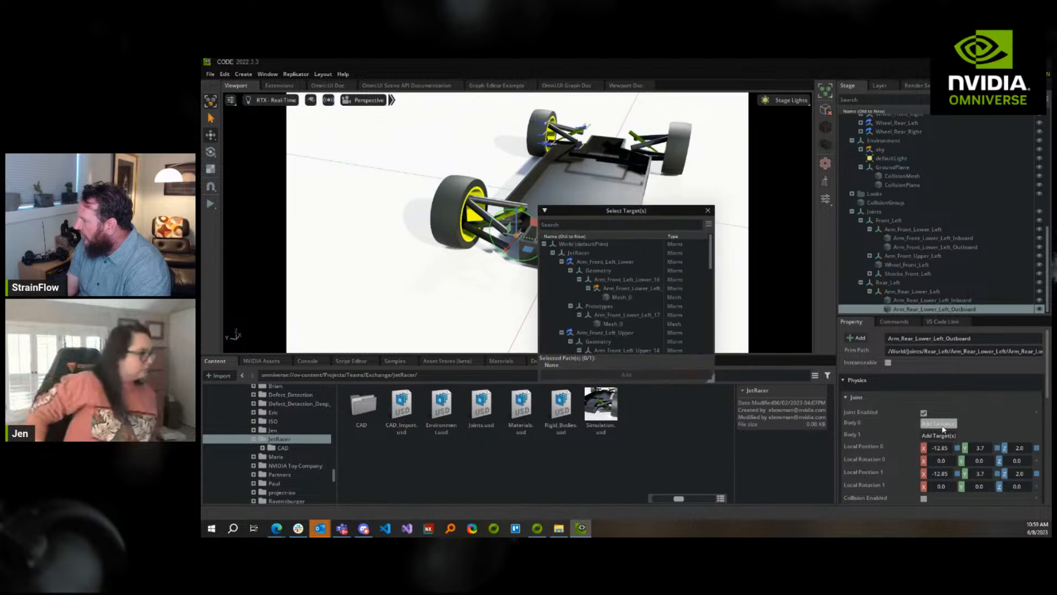
pyautogui.write('ar')
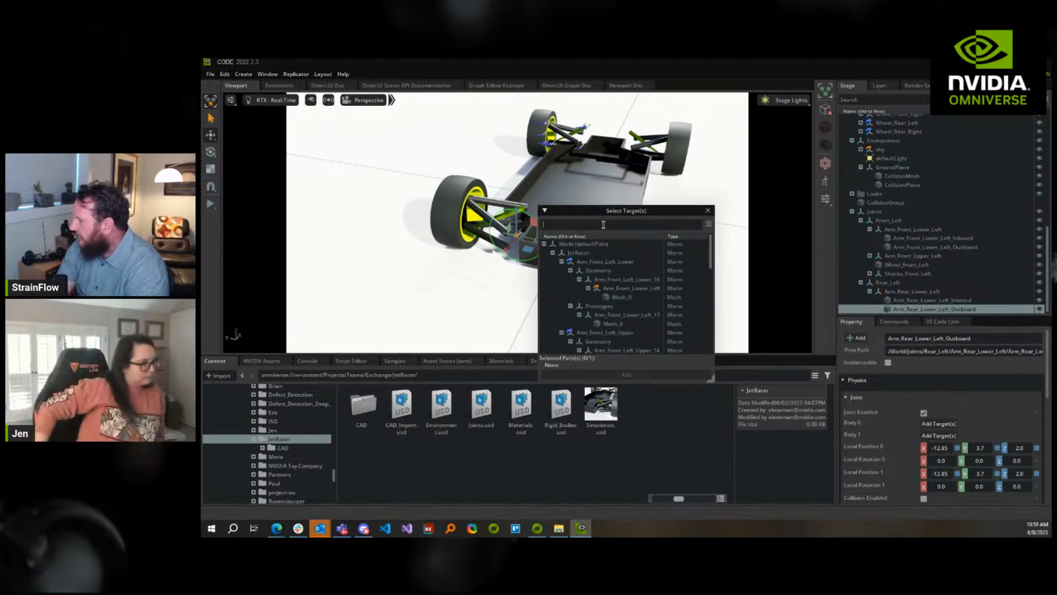
pyautogui.write('m')
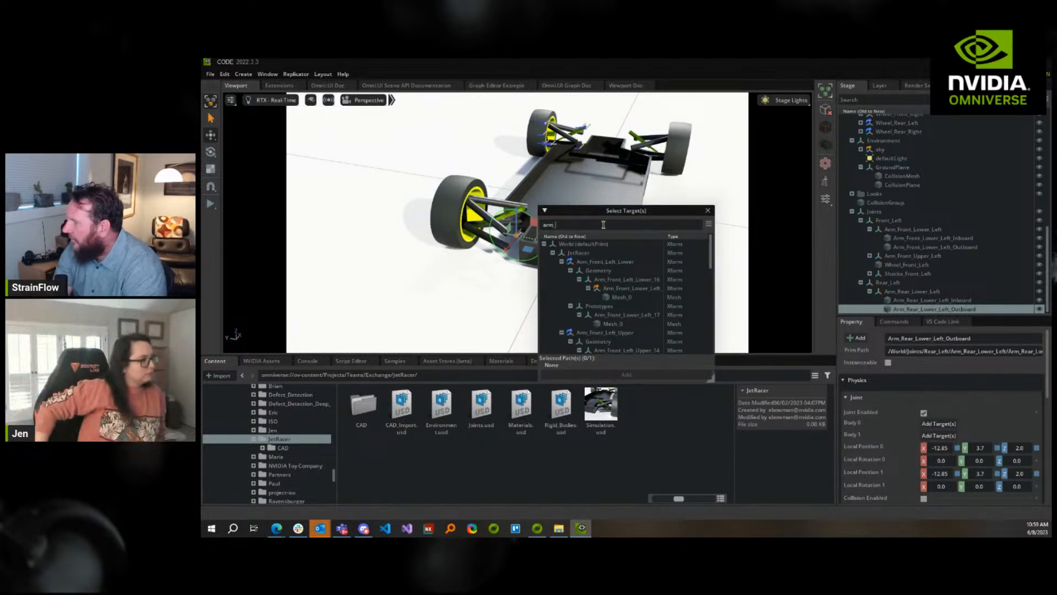
pyautogui.write('_')
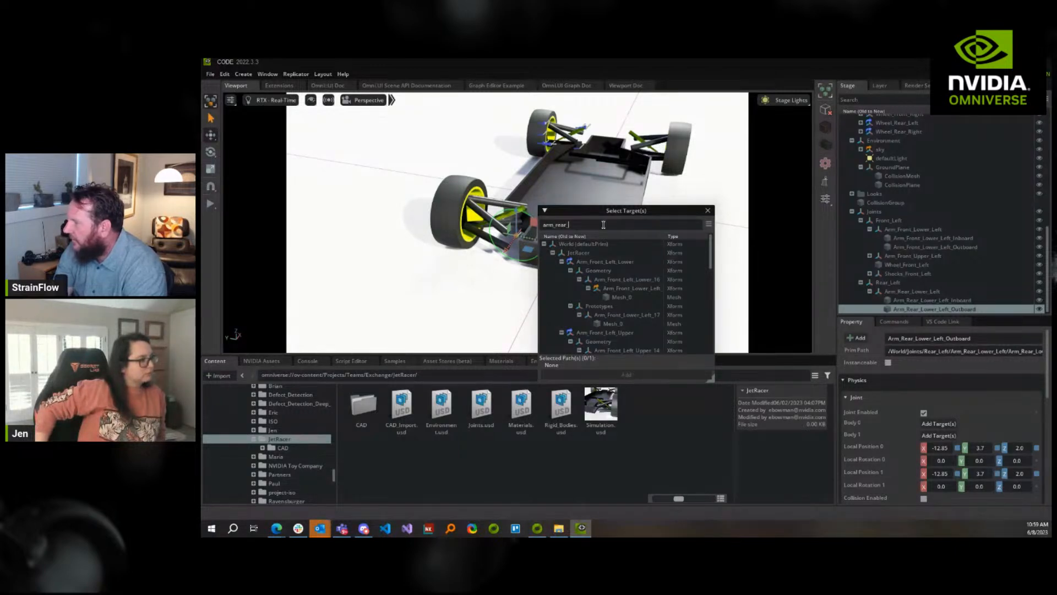
pyautogui.write('rear_lower_left')
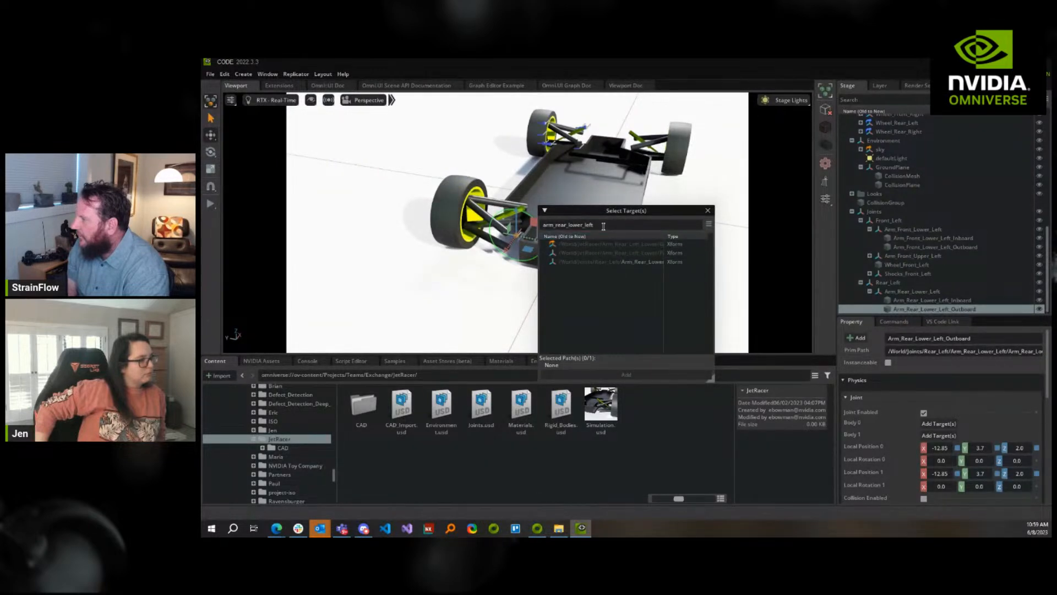
pyautogui.press('BackSpace')
pyautogui.press('BackSpace')
pyautogui.press('BackSpace')
pyautogui.press('BackSpace')
pyautogui.press('BackSpace')
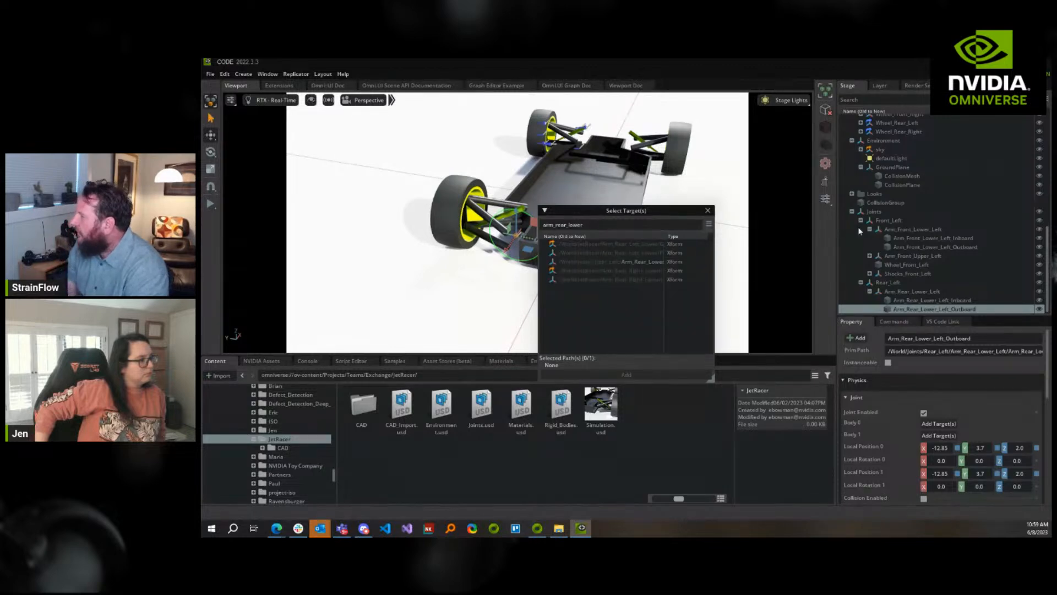
# Change the target search to arm_rear_left and set Body 0 to /World/JetRacer/Arm_Rear_Left_Lower
pyautogui.scroll(8, 904, 208)
pyautogui.scroll(2, 907, 226)
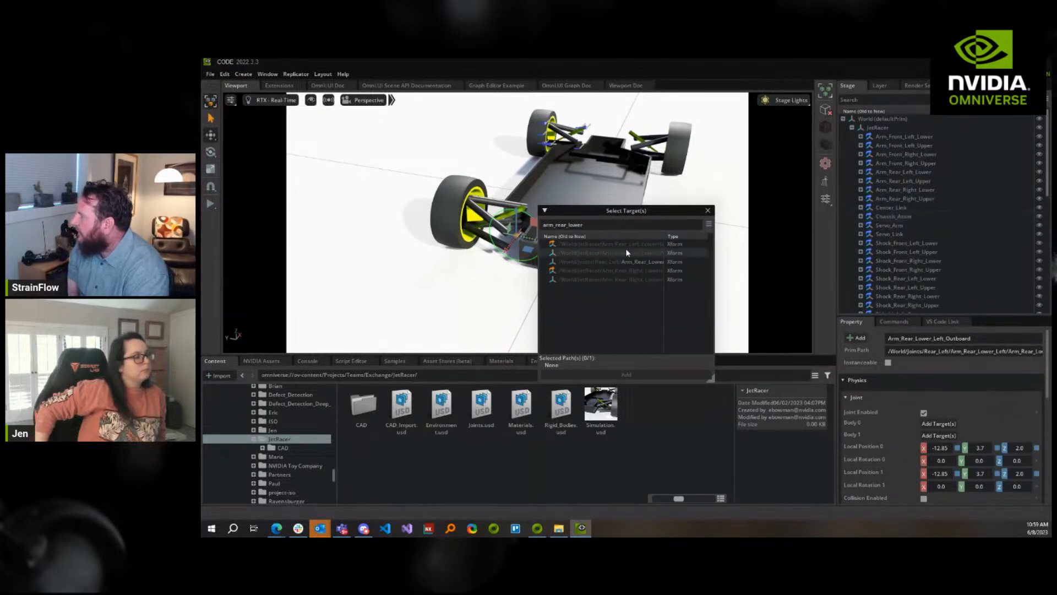
pyautogui.press('BackSpace')
pyautogui.press('BackSpace')
pyautogui.press('BackSpace')
pyautogui.press('BackSpace')
pyautogui.press('BackSpace')
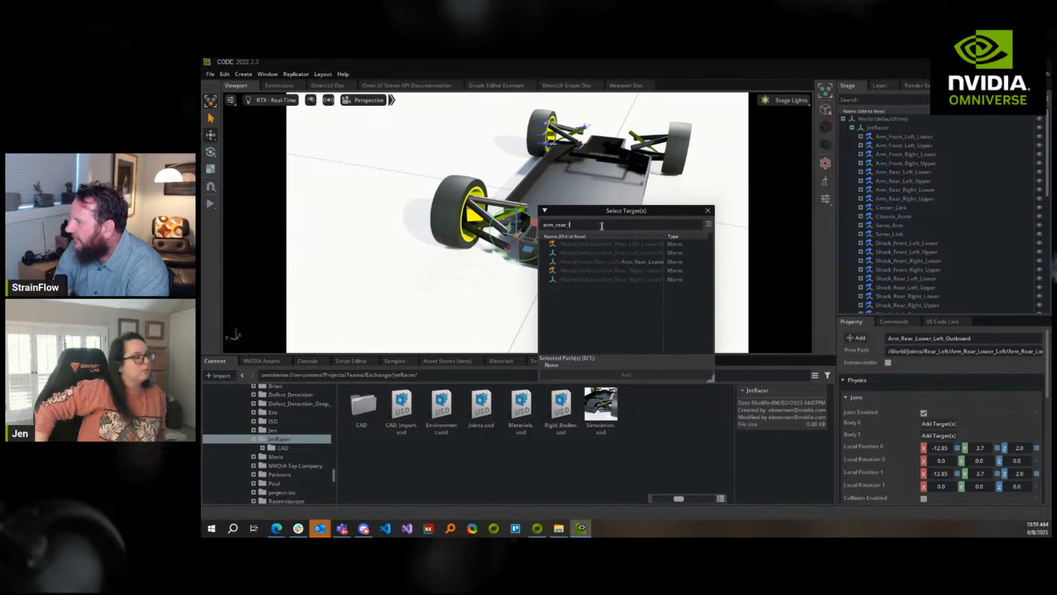
pyautogui.write('left')
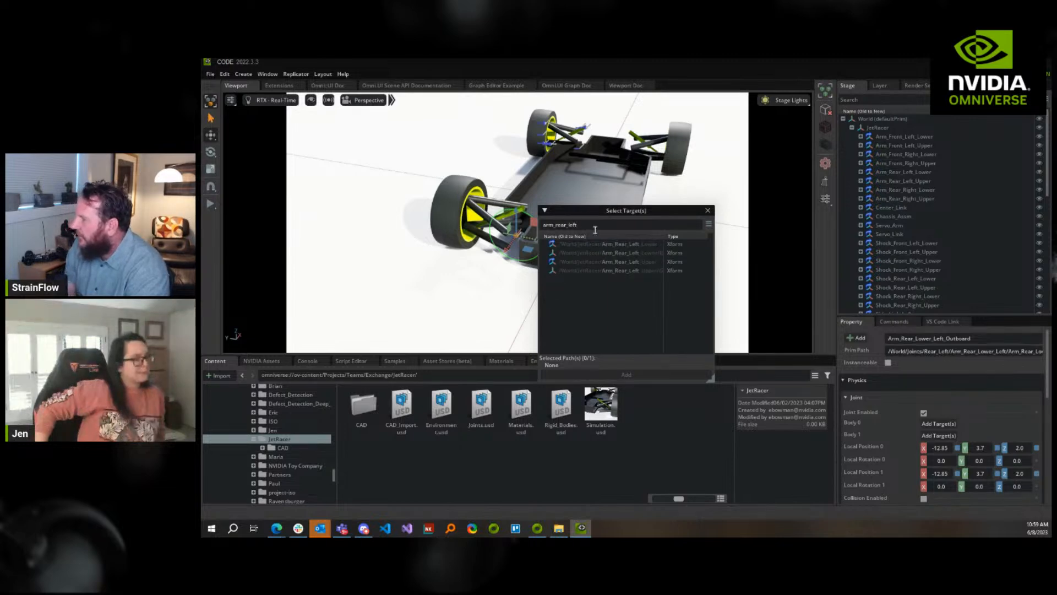
pyautogui.click(598, 244)
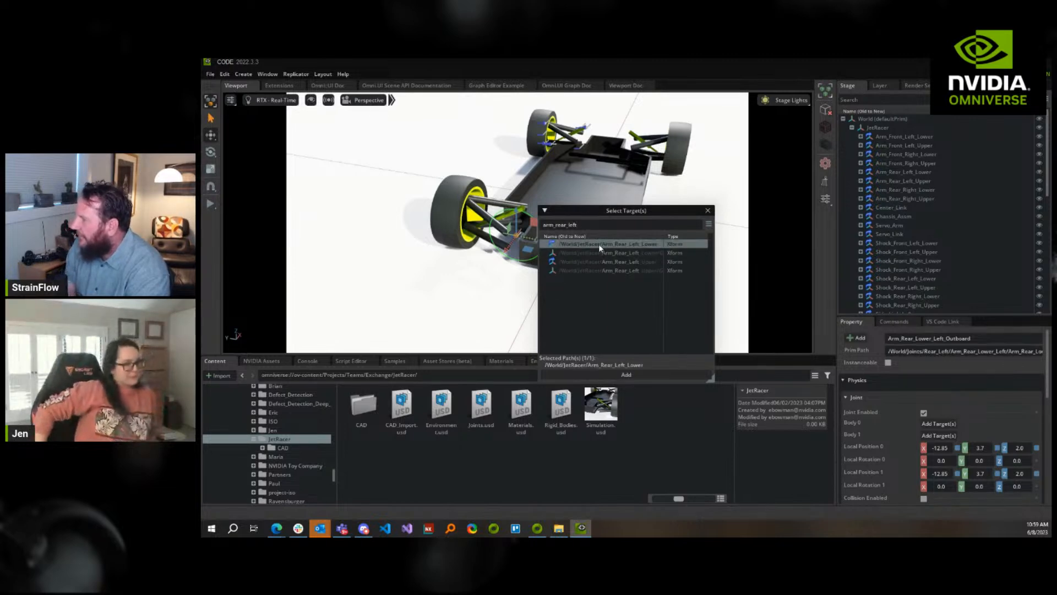
pyautogui.click(638, 374)
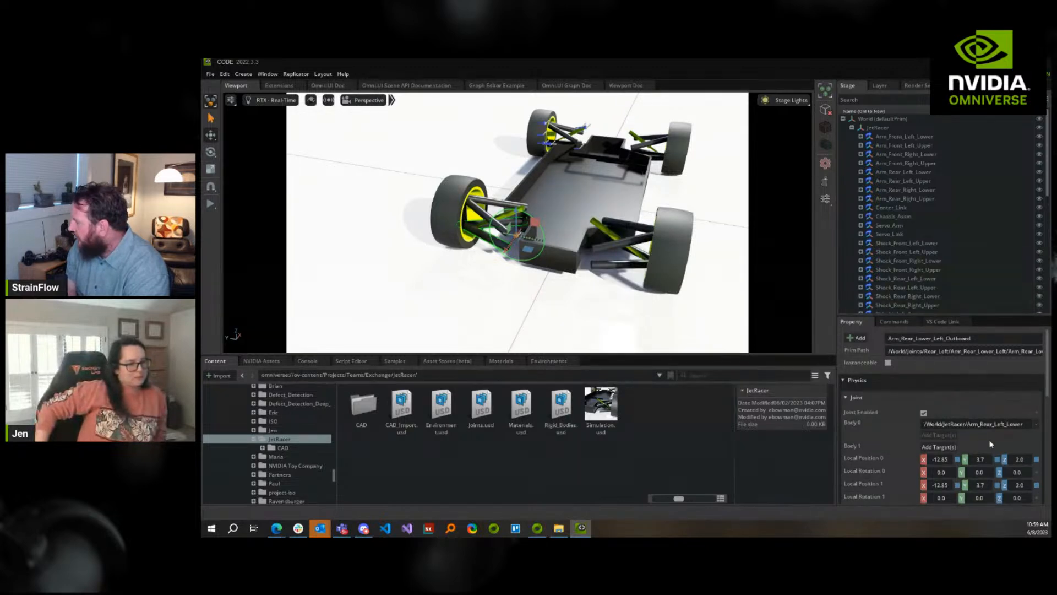
# Search the targets for wheel and set the outboard joint's Body 1 to /World/JetRacer/Wheel_Rear_Left
pyautogui.click(938, 447)
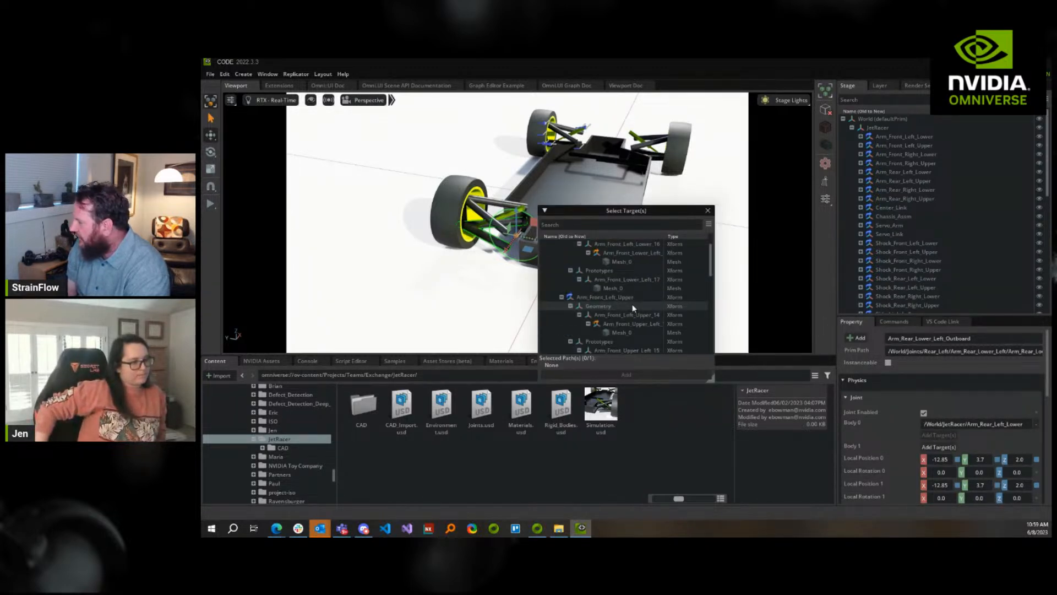
pyautogui.click(608, 226)
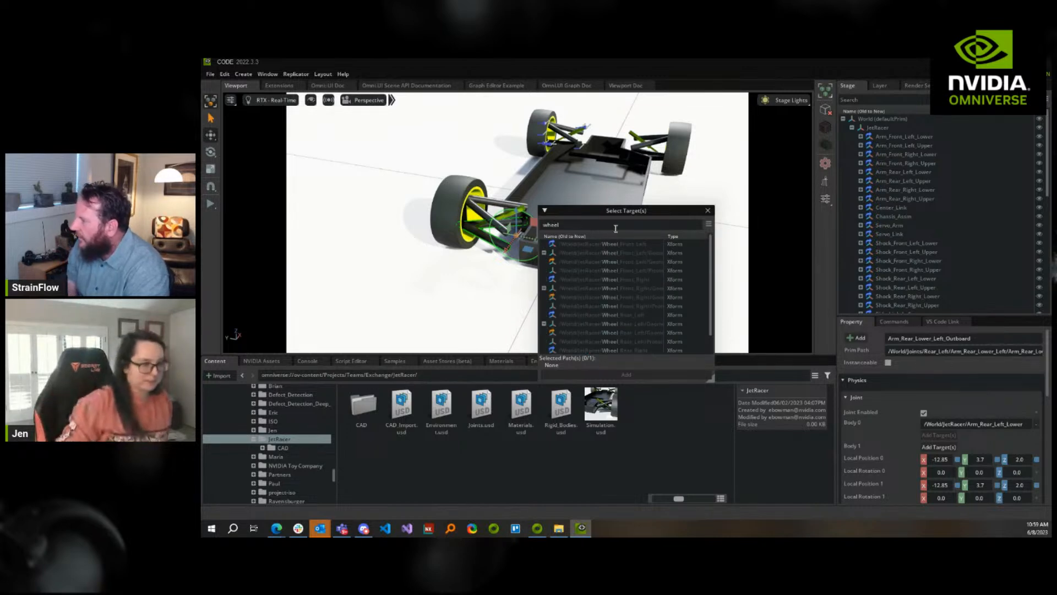
pyautogui.doubleClick(637, 315)
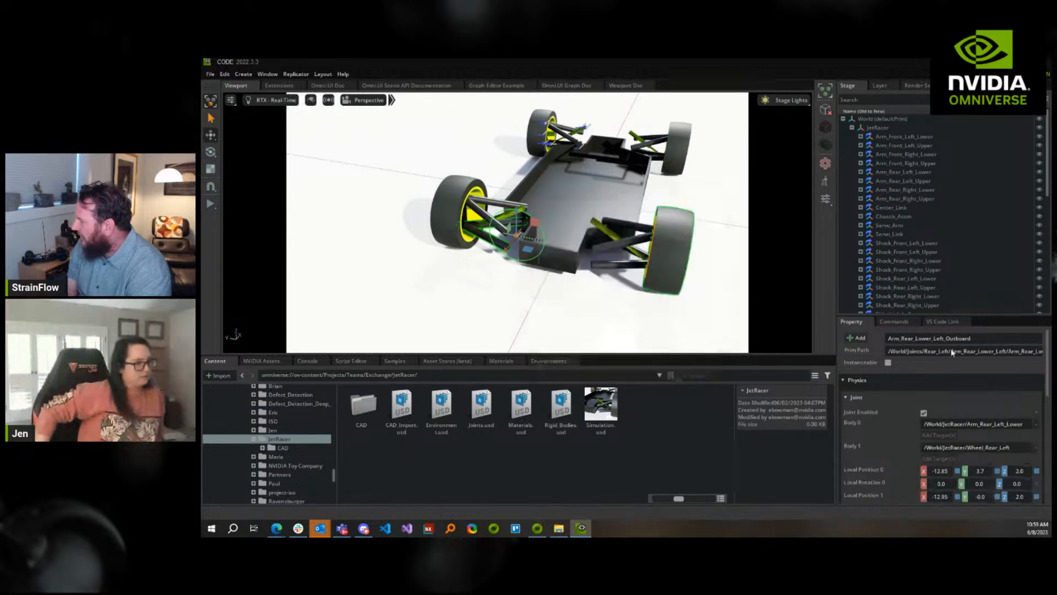
pyautogui.scroll(-10, 928, 262)
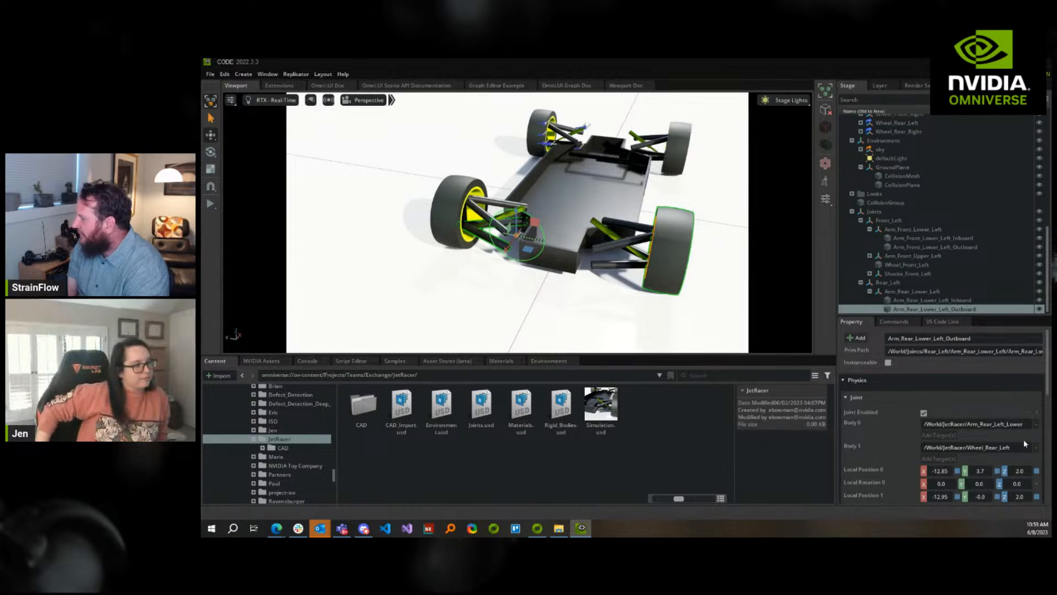
# Replace the outboard joint's Body 1 target with /World/JetRacer/Wheel_Rear_Right
pyautogui.click(1040, 452)
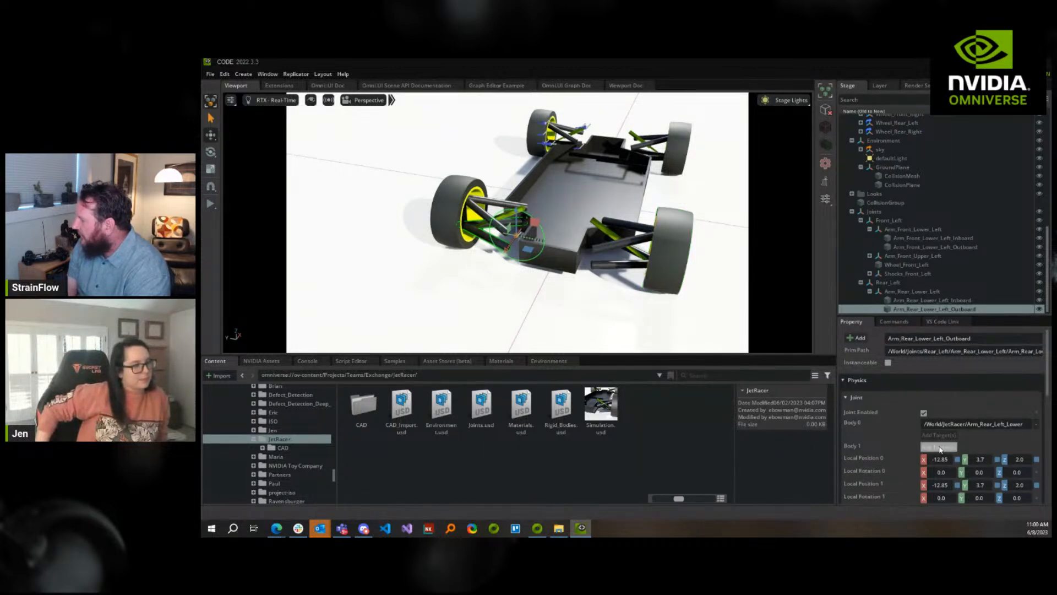
pyautogui.click(939, 447)
pyautogui.write('wheel')
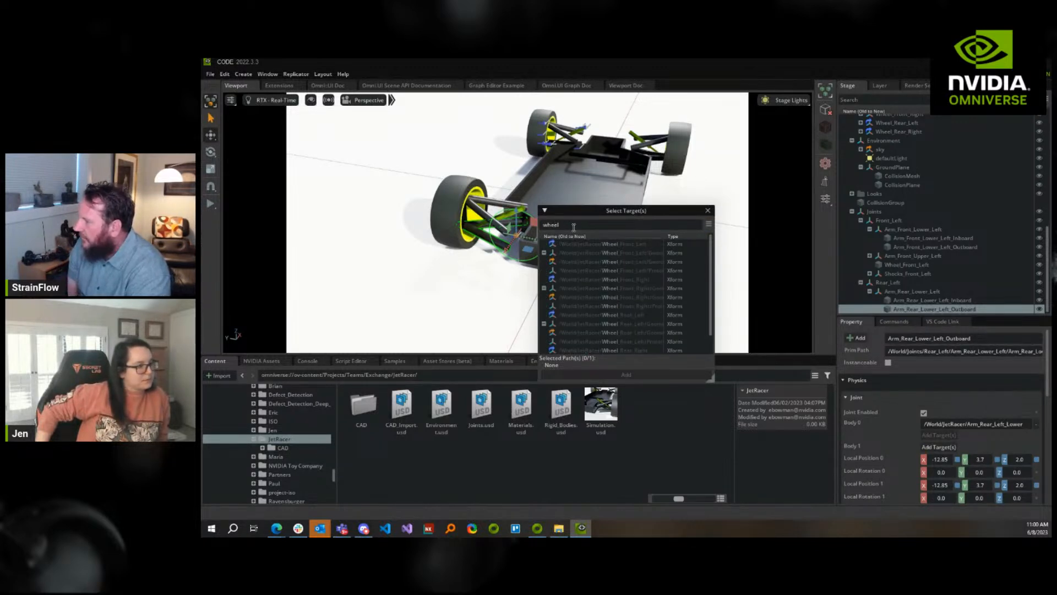
pyautogui.click(622, 350)
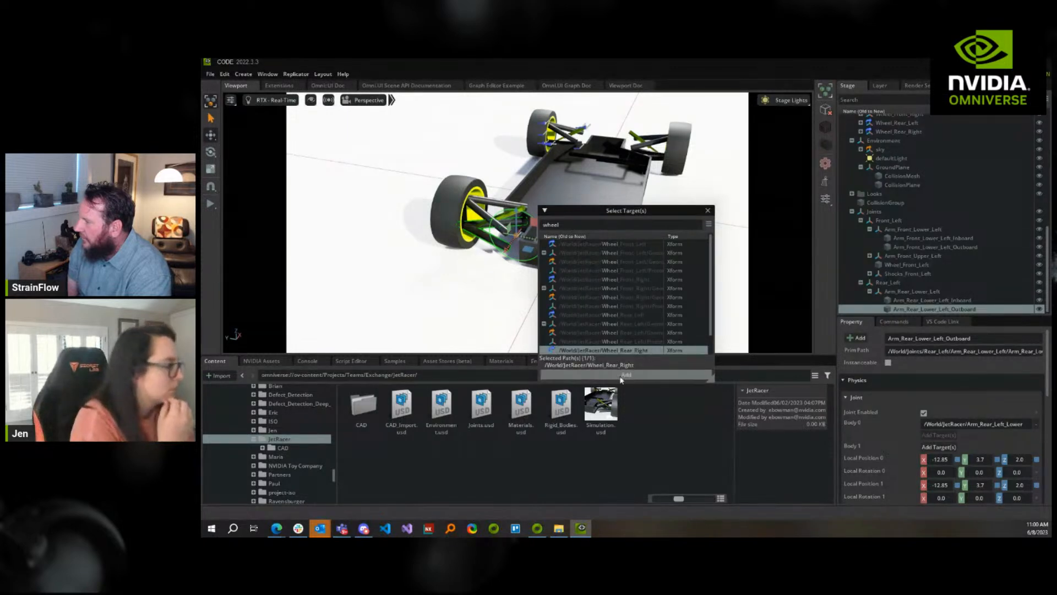
pyautogui.click(622, 375)
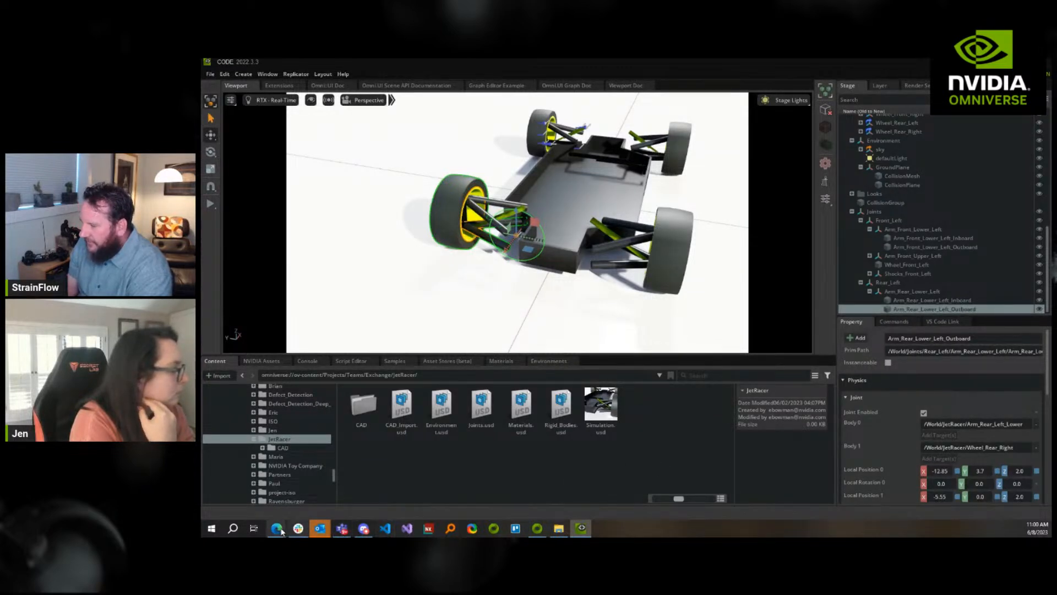
# Switch to the Onshape JetRacer skeleton, close Inboard_Rear_Lower, and look up the move offsets of the Outboard_Rear_Lower connector
pyautogui.moveTo(276, 528)
pyautogui.moveTo(268, 501)
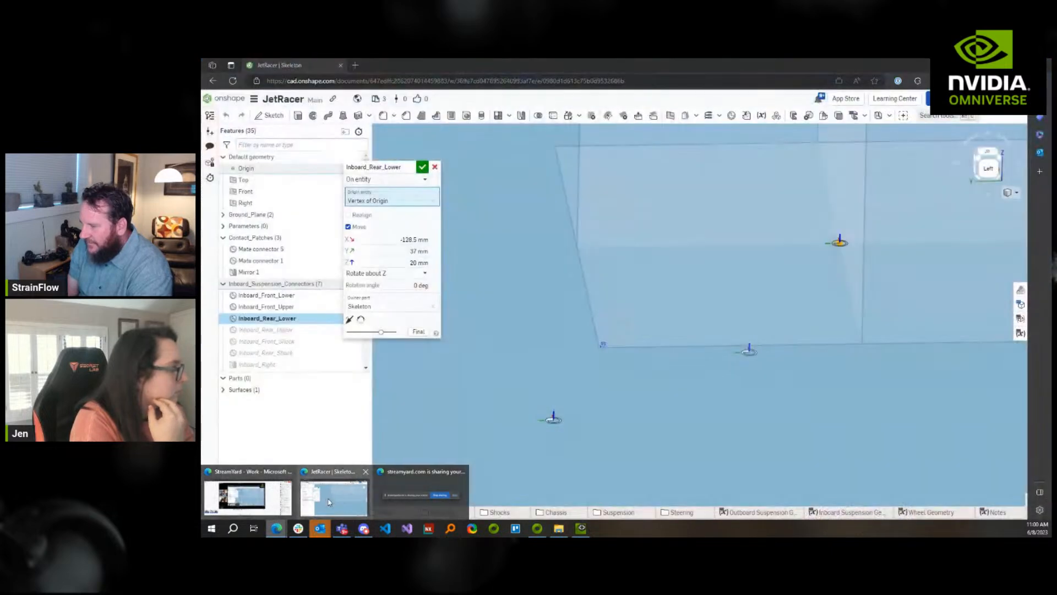
pyautogui.click(329, 501)
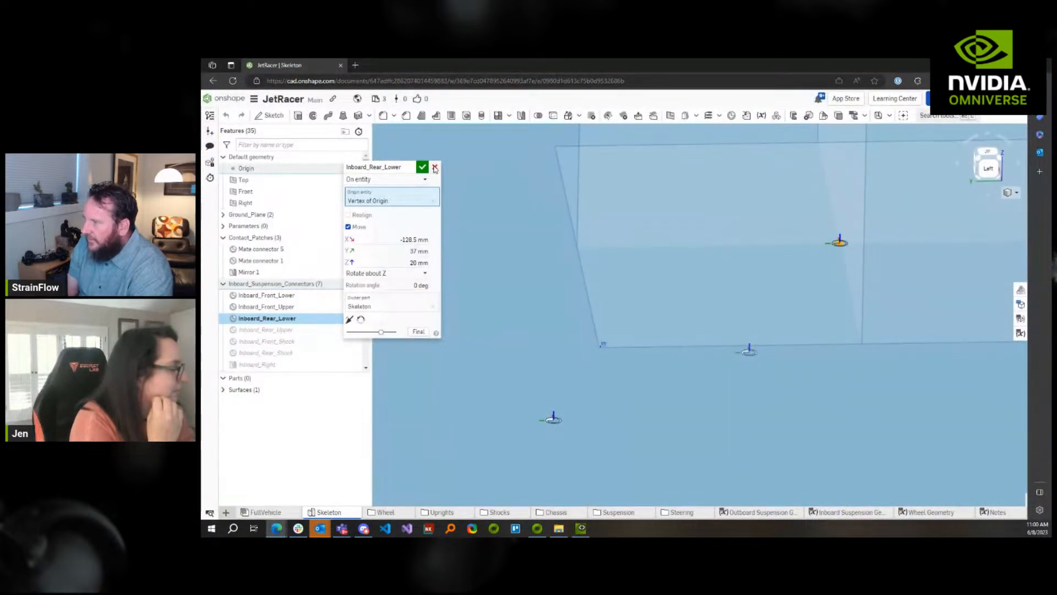
pyautogui.click(435, 166)
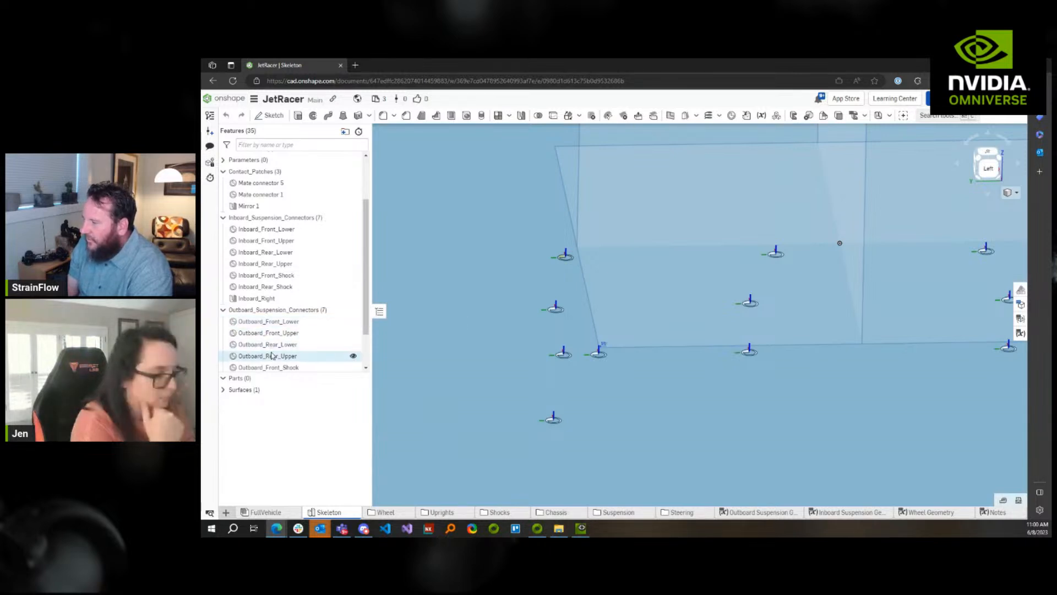
pyautogui.doubleClick(267, 344)
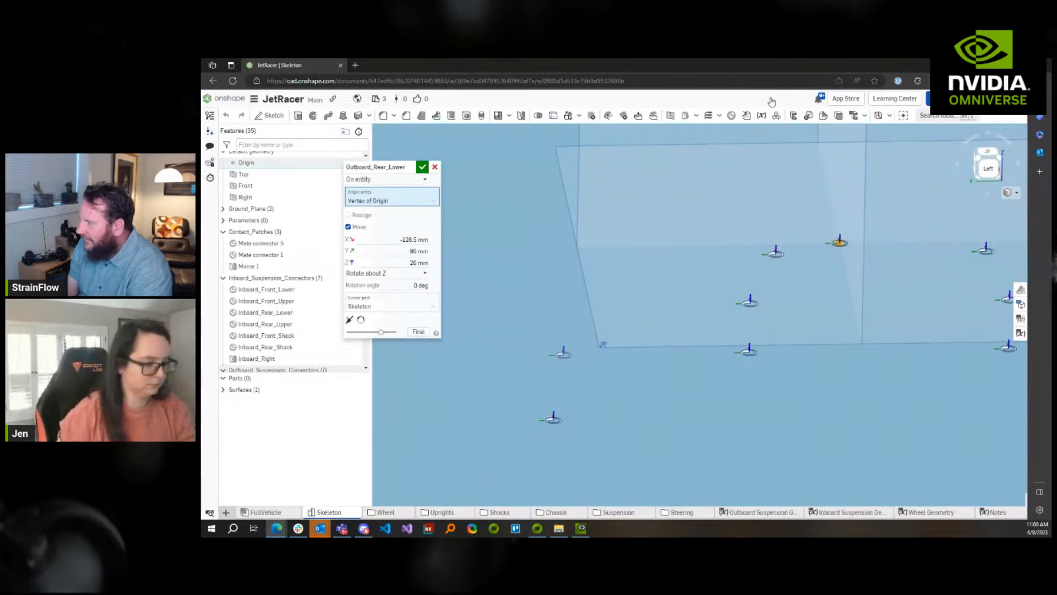
pyautogui.click(433, 167)
# Return to Omniverse Code and set the outboard joint's Local Position 0 Y to 9.0
pyautogui.click(580, 529)
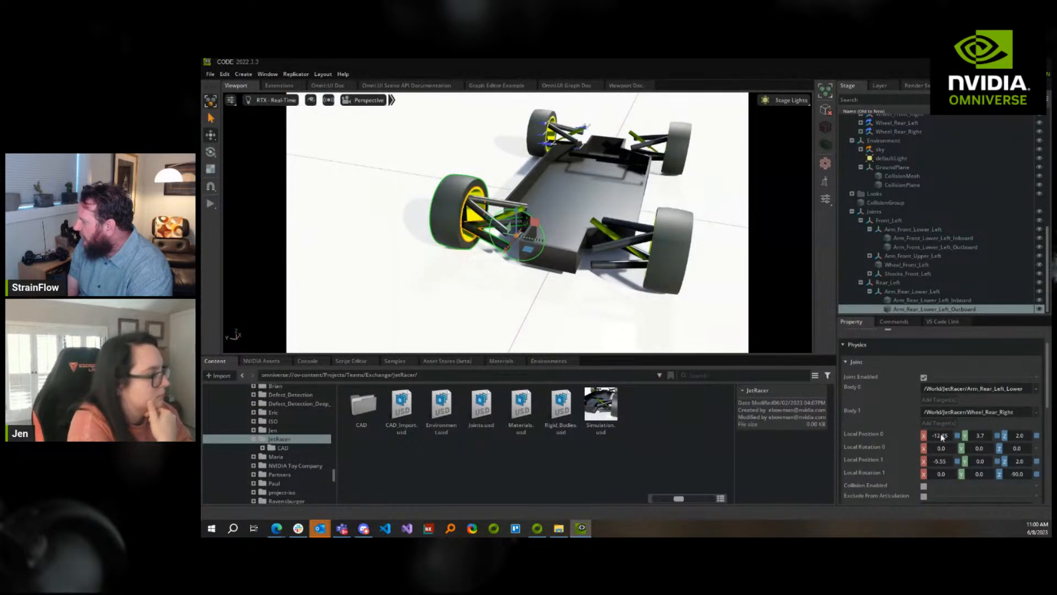
pyautogui.press('Tab')
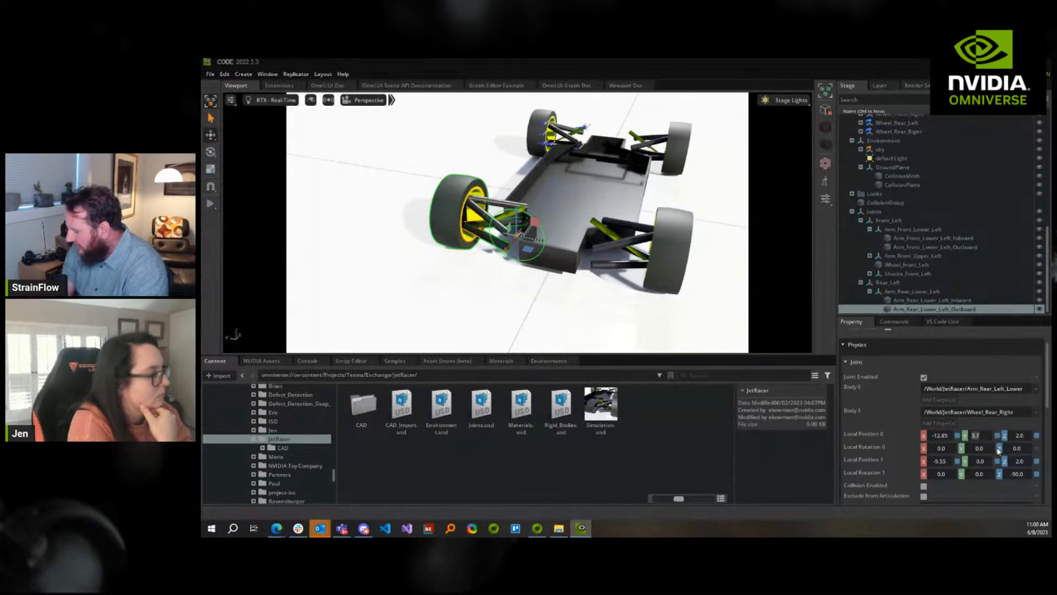
pyautogui.write('9')
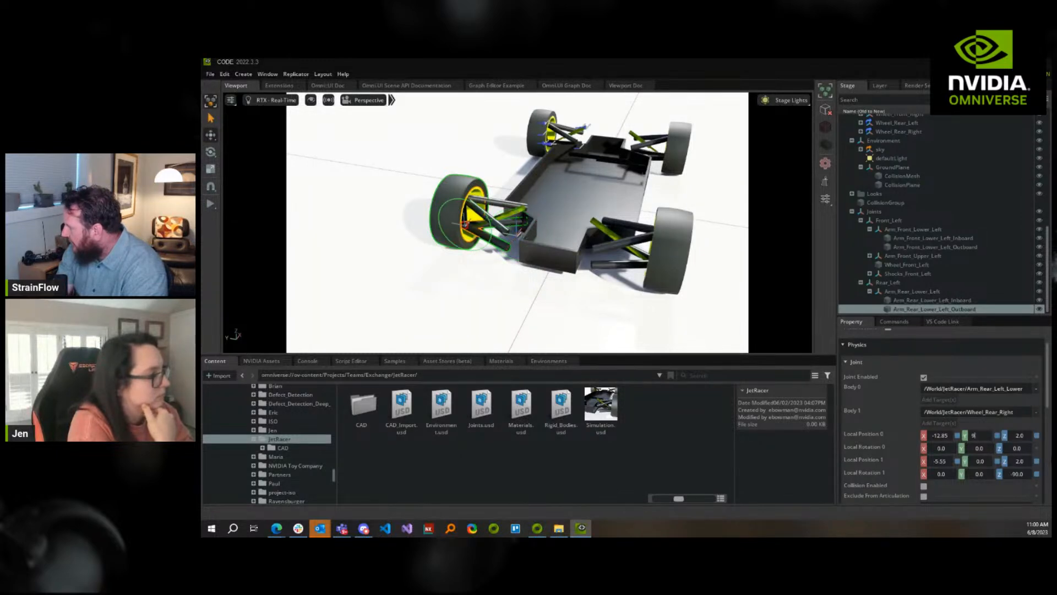
pyautogui.press('Tab')
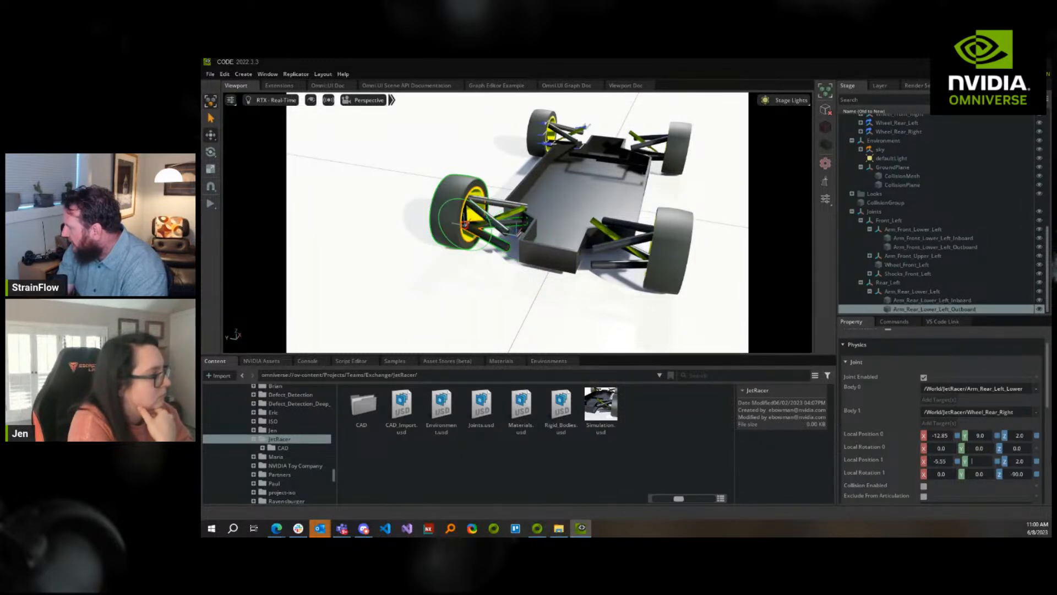
# Try Local Position 1 values of X -12.85 and Y 9.0 on Arm_Rear_Lower_Left_Outboard, keeping that joint selected
pyautogui.write('9')
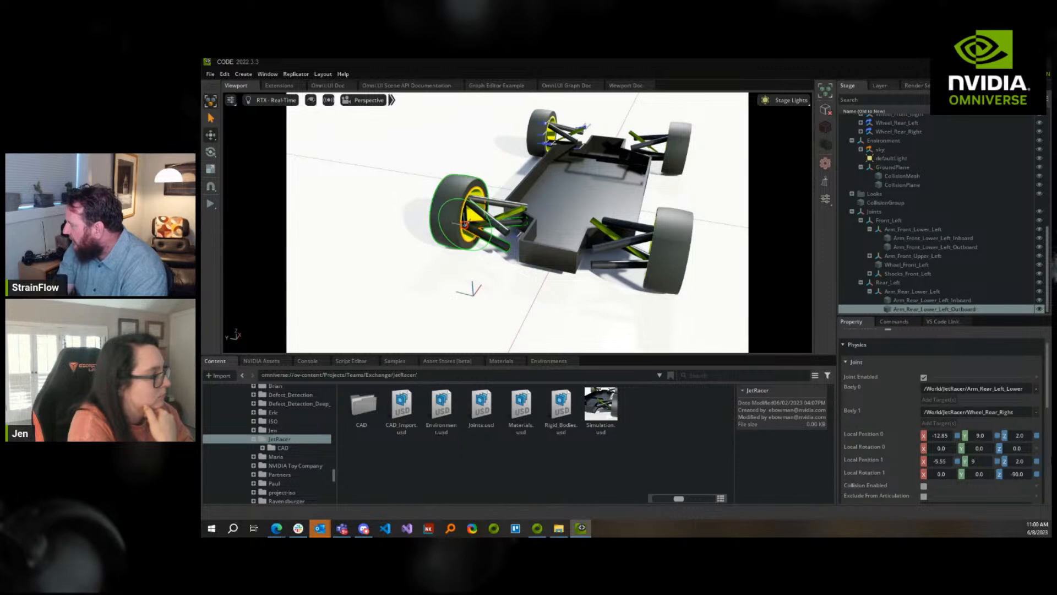
pyautogui.hotkey('shift', 'Tab')
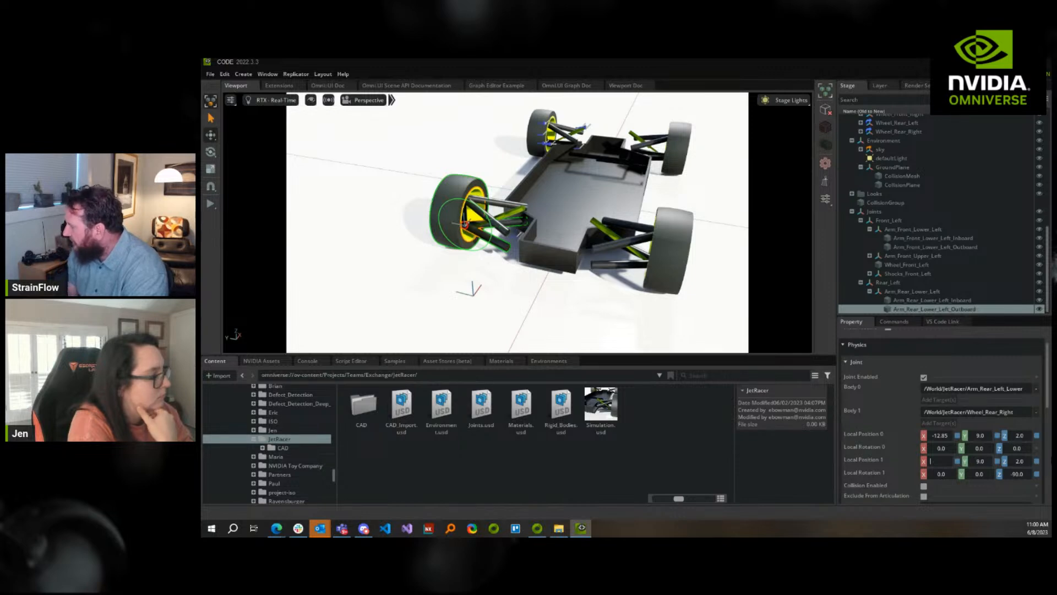
pyautogui.write('-12.852')
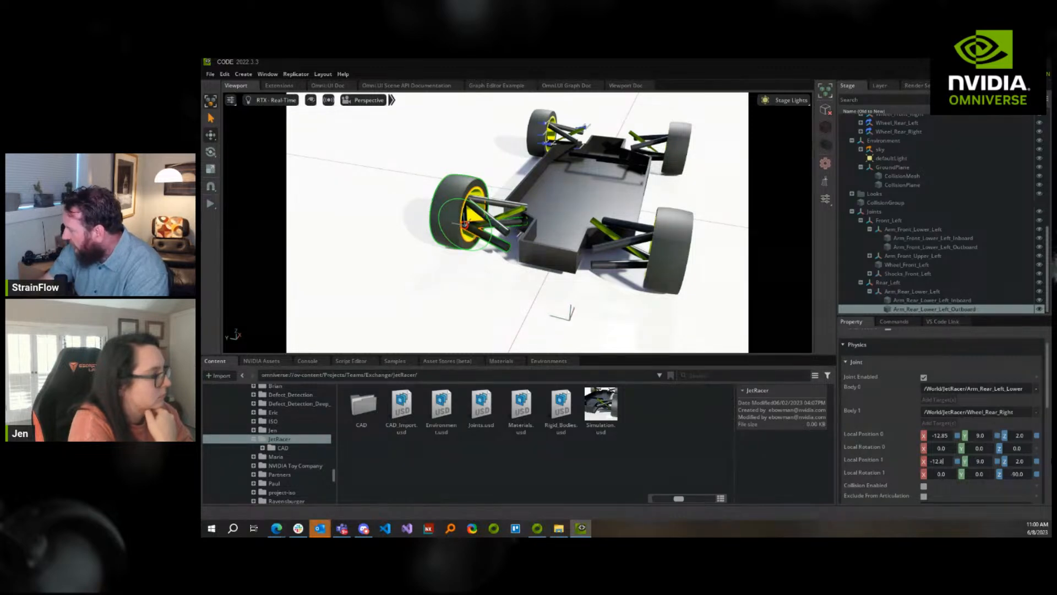
pyautogui.press('Tab')
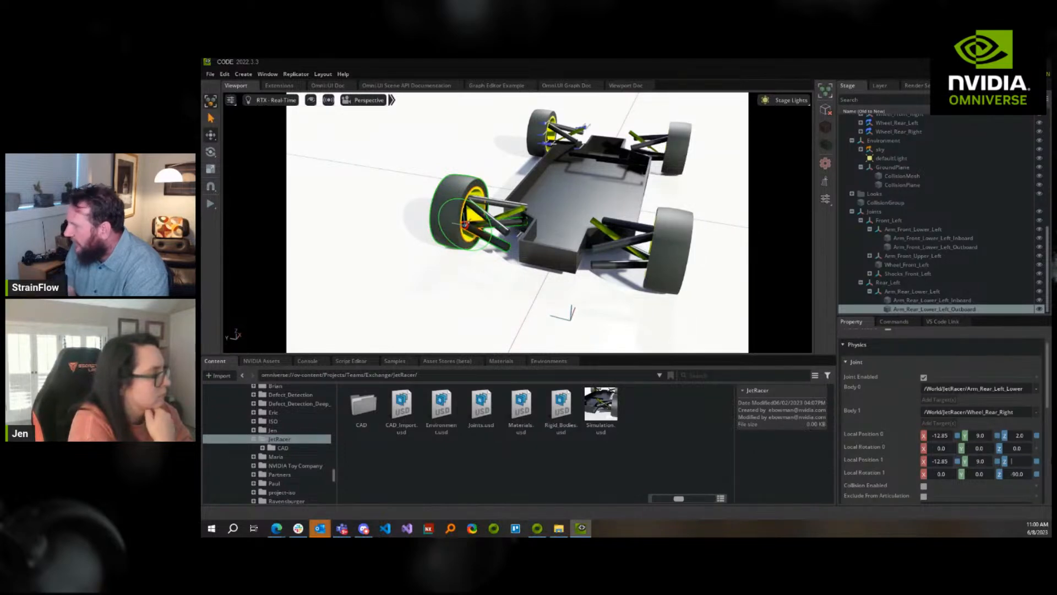
pyautogui.click(939, 176)
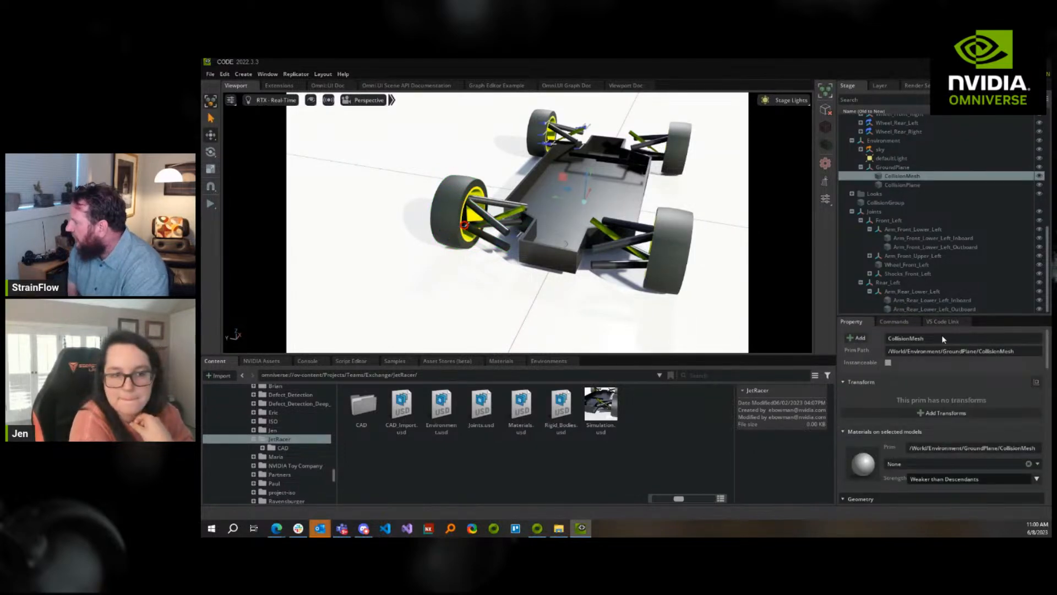
pyautogui.click(944, 307)
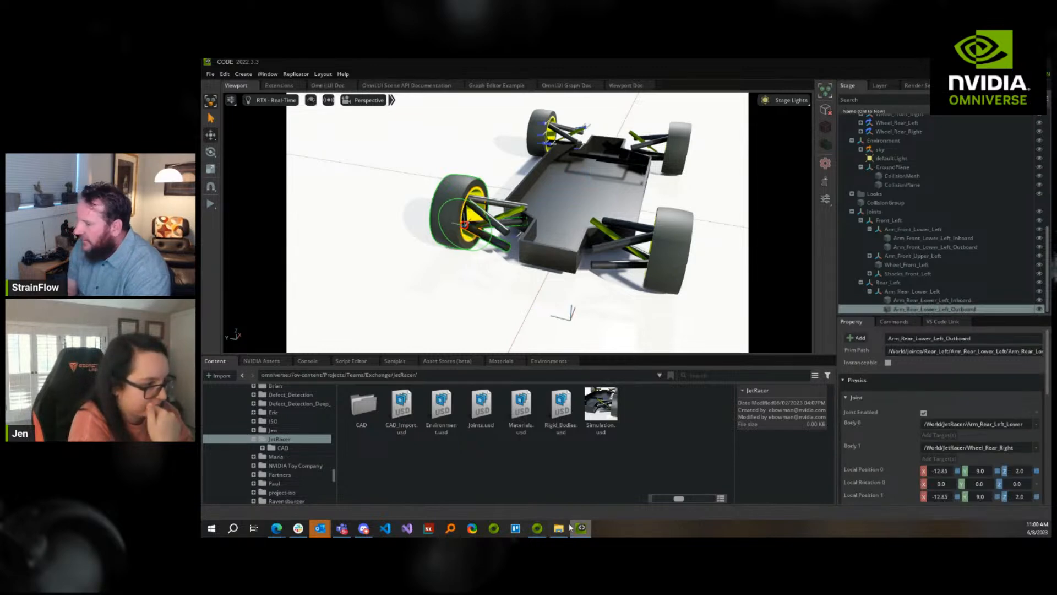
# Switch to the Onshape skeleton and measure the offset between Mate connector 1 and the Outboard_Rear_Lower connector
pyautogui.moveTo(277, 528)
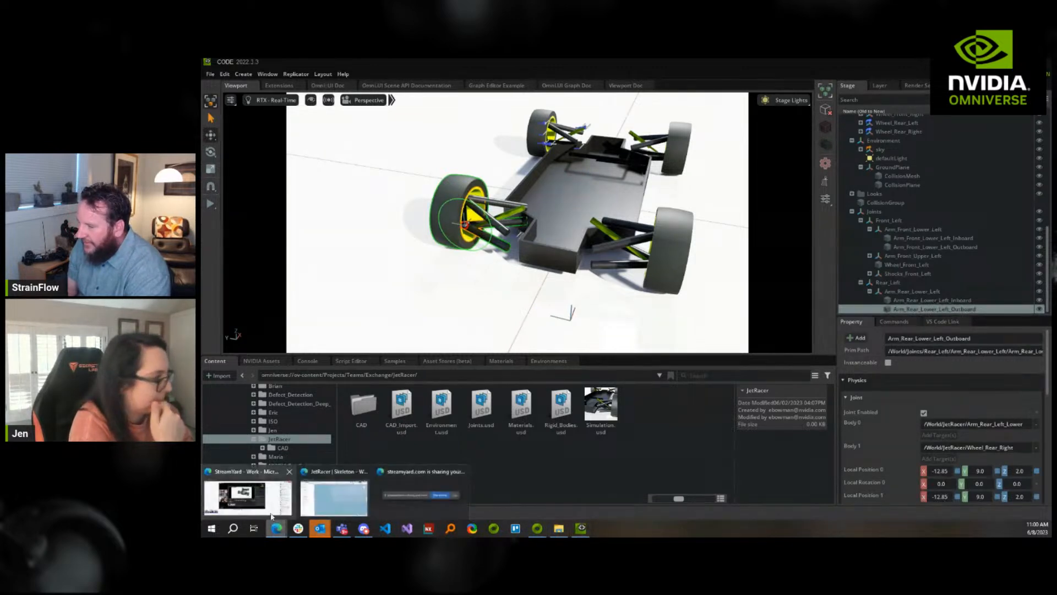
pyautogui.click(435, 486)
pyautogui.press('s')
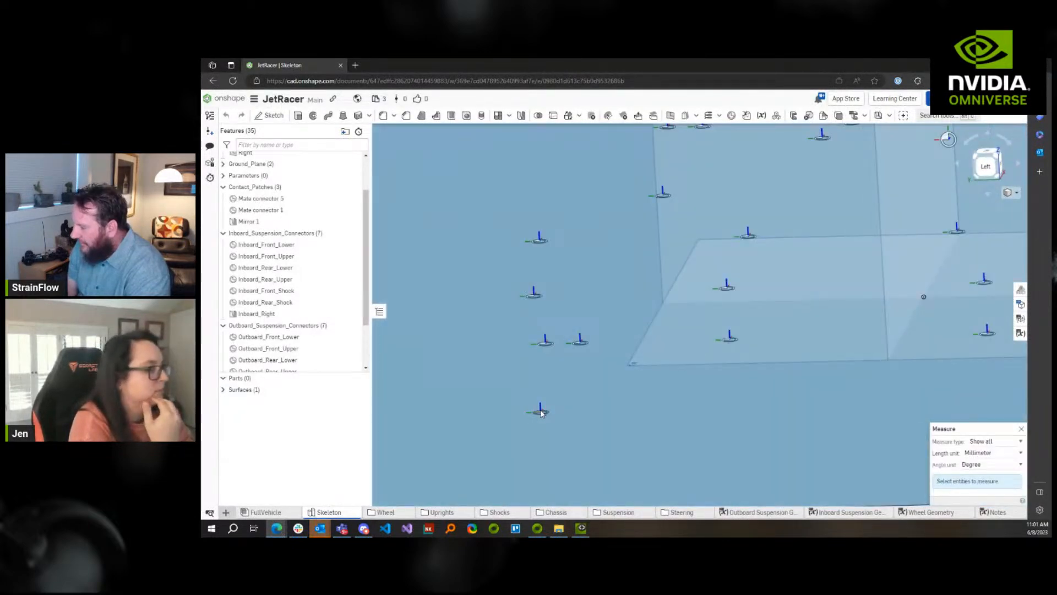
pyautogui.click(542, 412)
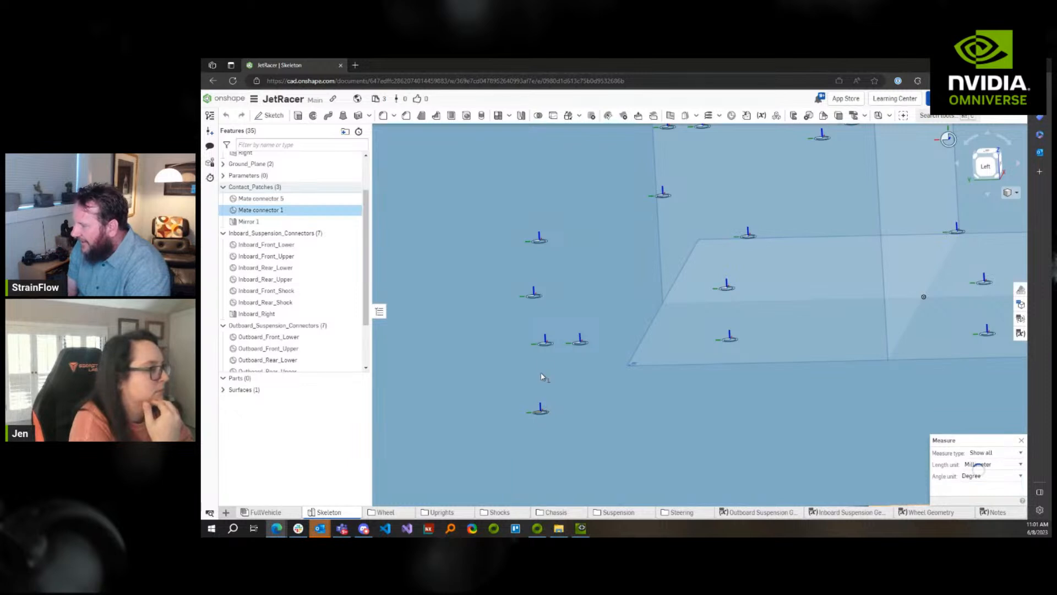
pyautogui.click(546, 344)
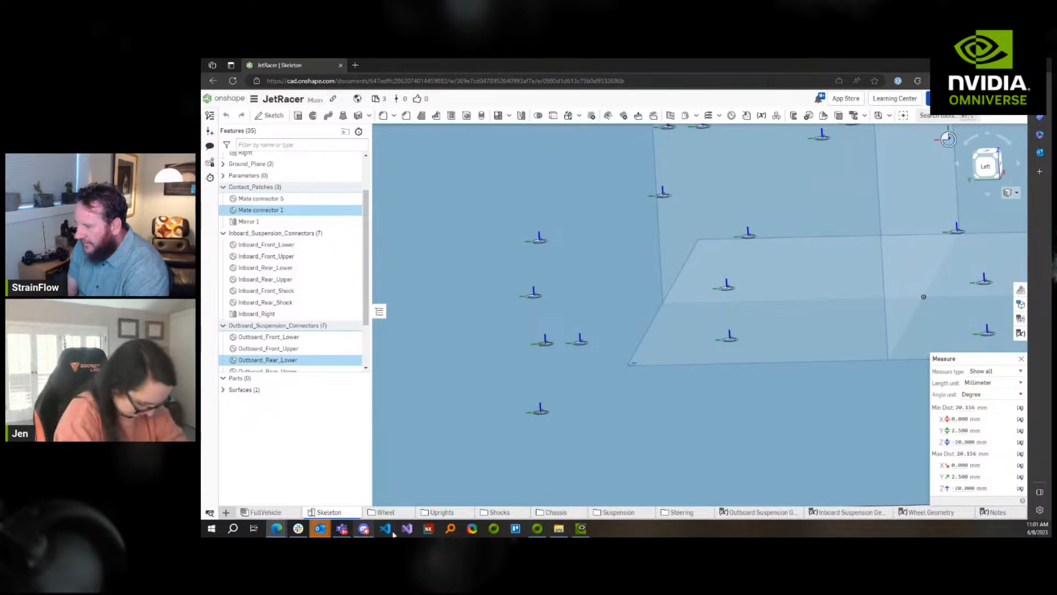
# Back in Omniverse Code, set the outboard joint's Local Position 1 X to -0.25 and reset its Y to 0.0
pyautogui.click(581, 529)
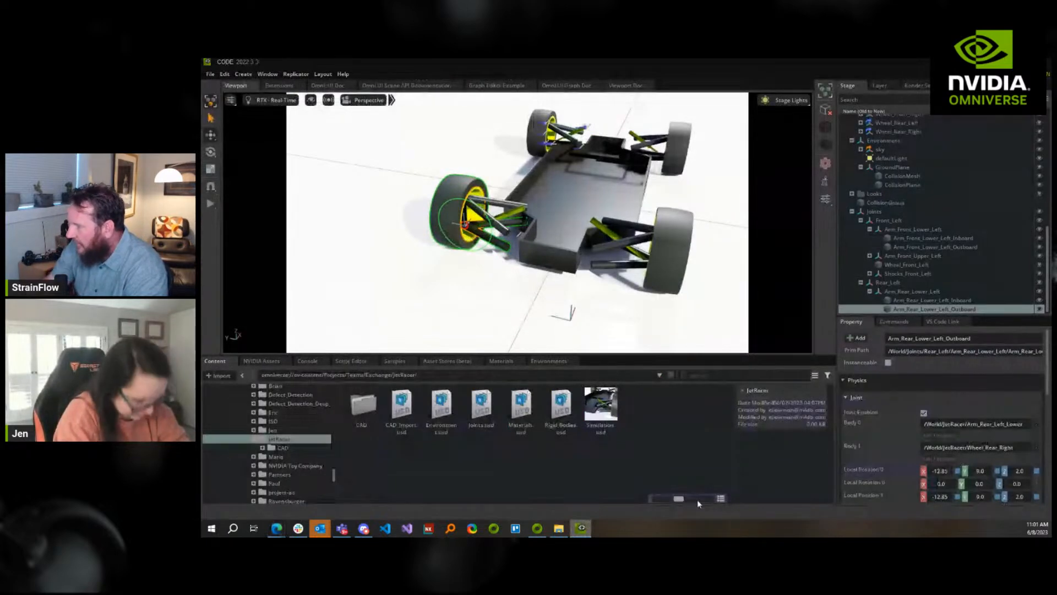
pyautogui.doubleClick(940, 497)
pyautogui.write('-0.25')
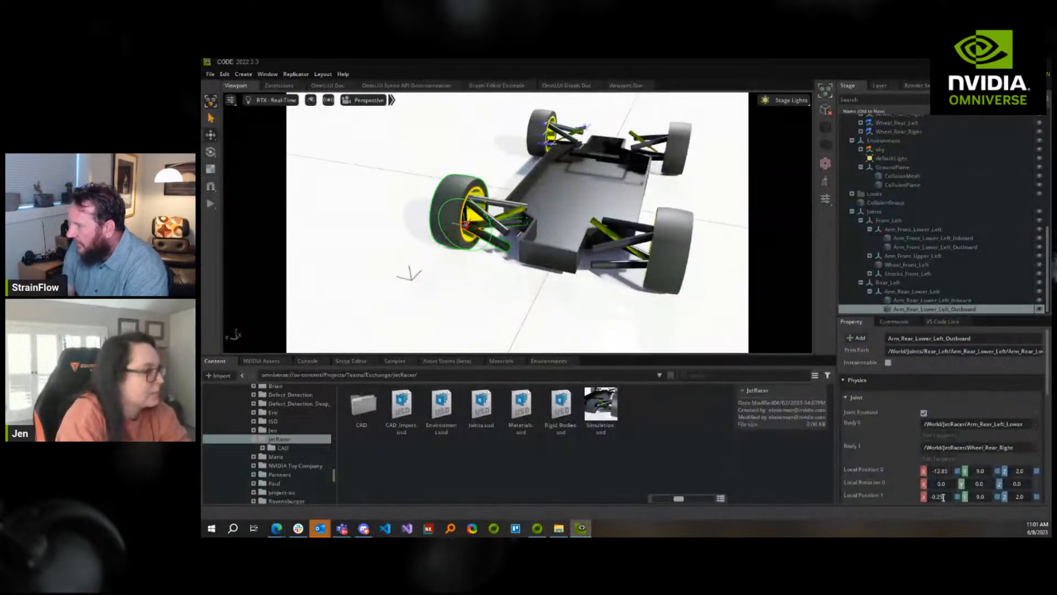
pyautogui.doubleClick(987, 496)
pyautogui.click(997, 496)
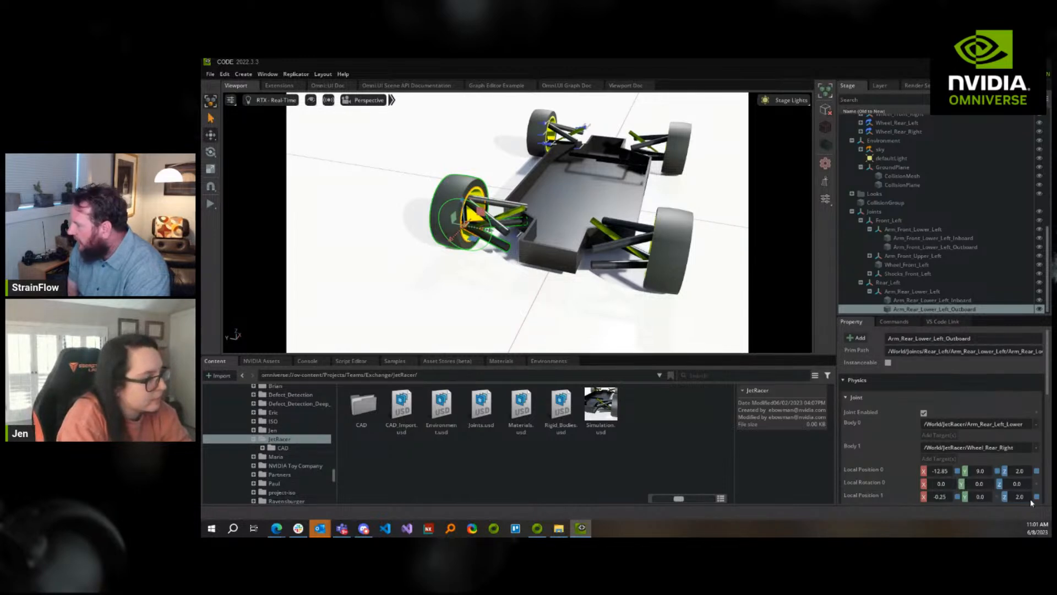
# Inspect the joint at the wheel up close, try 180 for Local Rotation 0 X, and reset that rotation
pyautogui.press('w')
pyautogui.moveTo(485, 310); pyautogui.dragTo(443, 295, button='right')
pyautogui.scroll(-5, 444, 298)
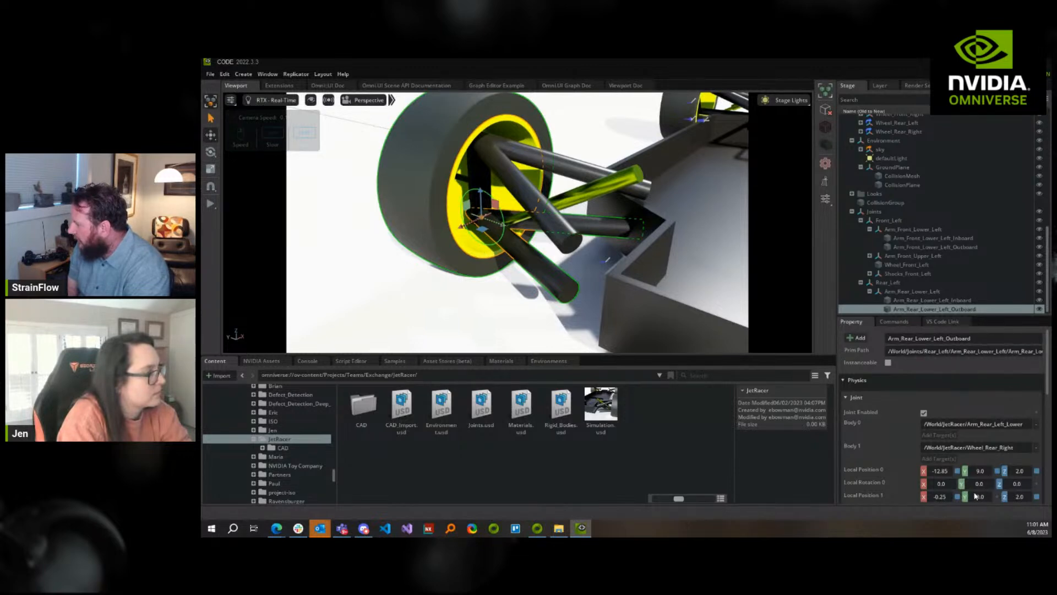
pyautogui.doubleClick(940, 483)
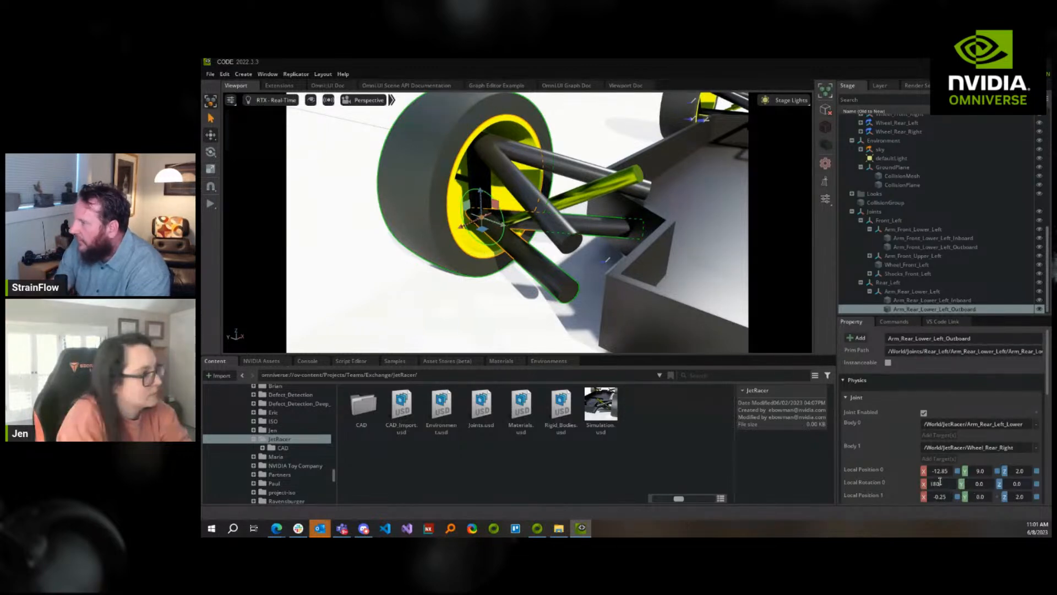
pyautogui.write('180')
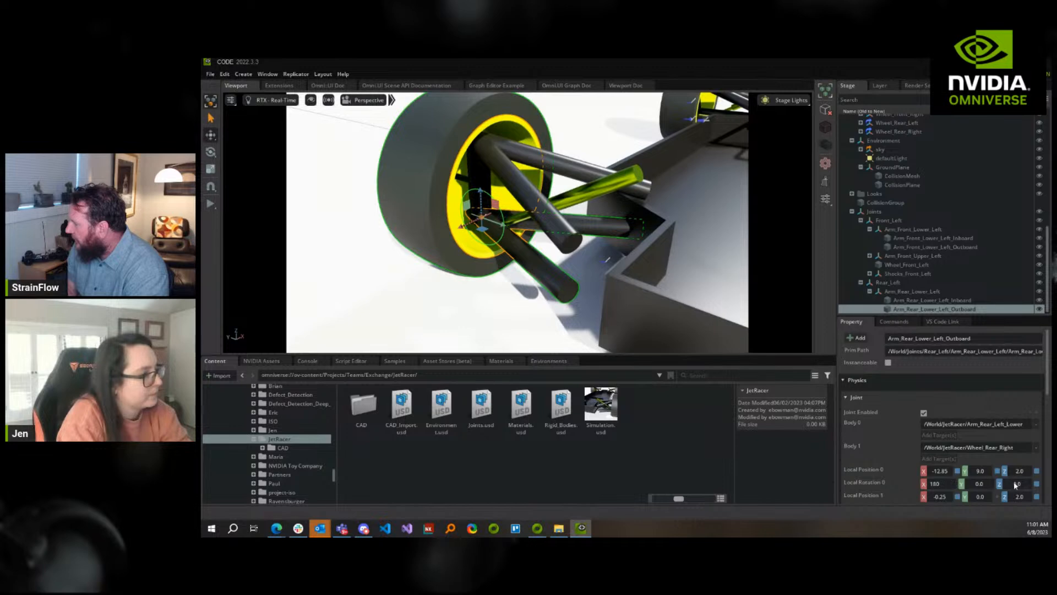
pyautogui.click(1037, 485)
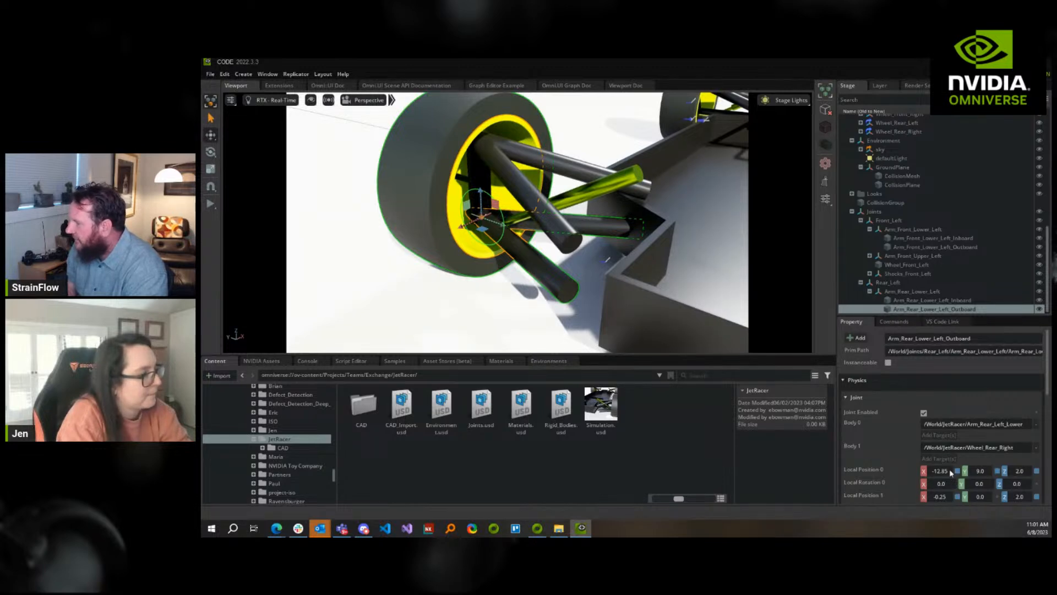
# Try Local Rotation 1 Z values of 0 and 90 on the outboard joint
pyautogui.scroll(-3, 955, 470)
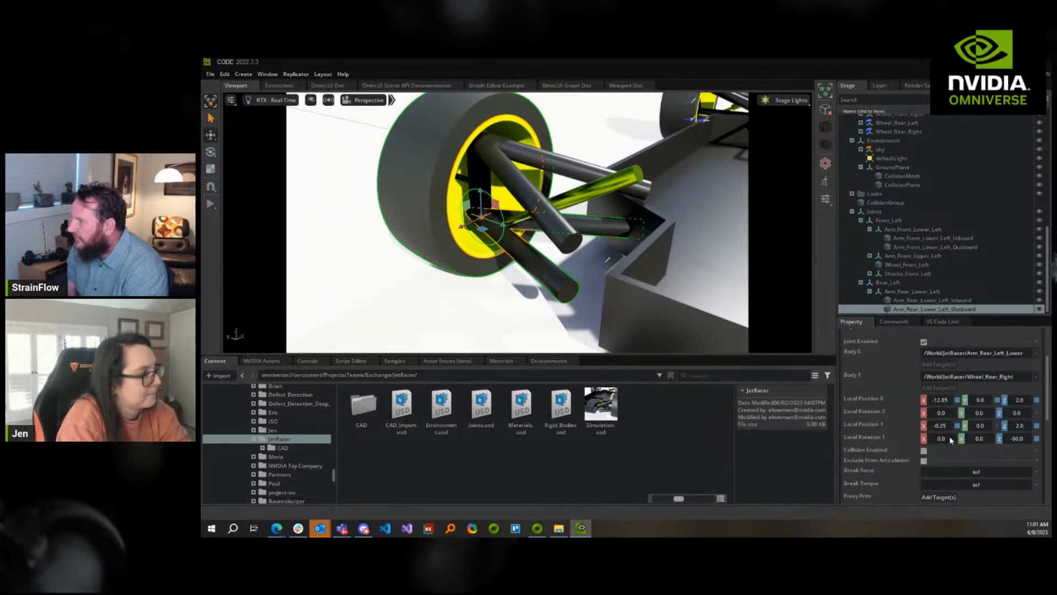
pyautogui.doubleClick(1014, 438)
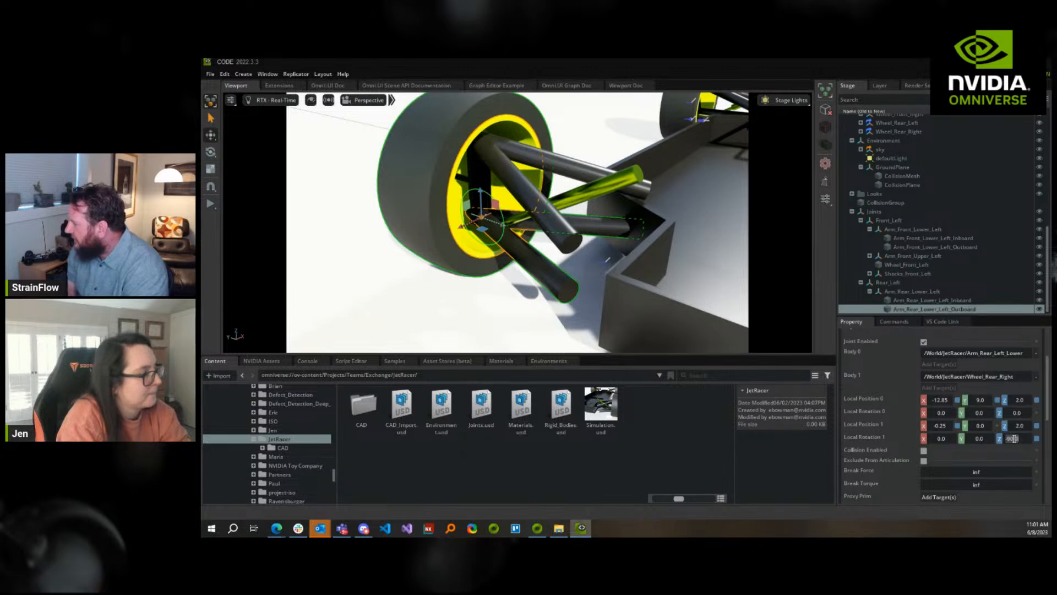
pyautogui.write('0')
pyautogui.press('Return')
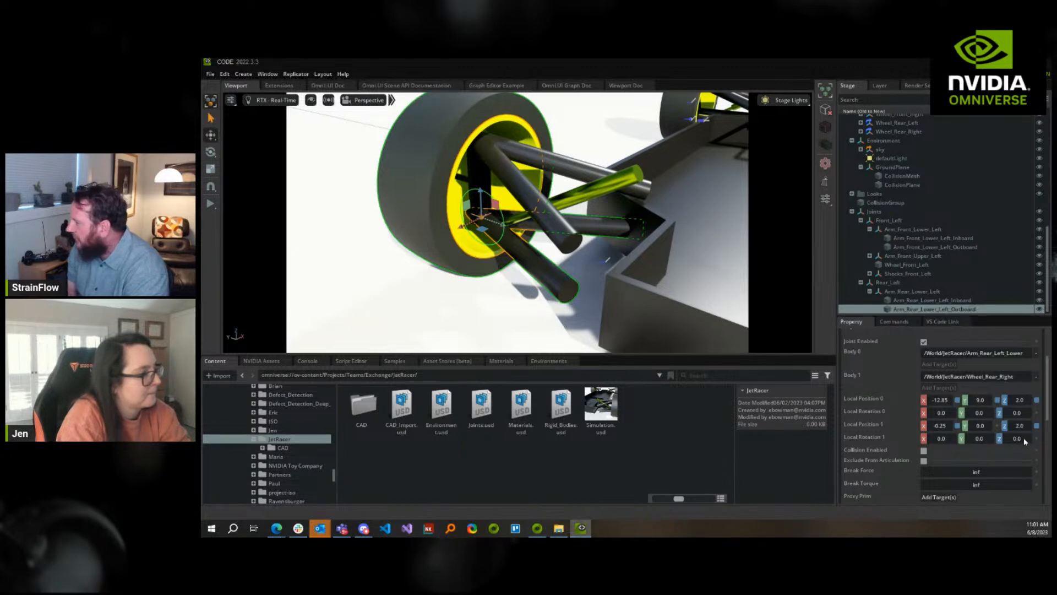
pyautogui.doubleClick(1021, 438)
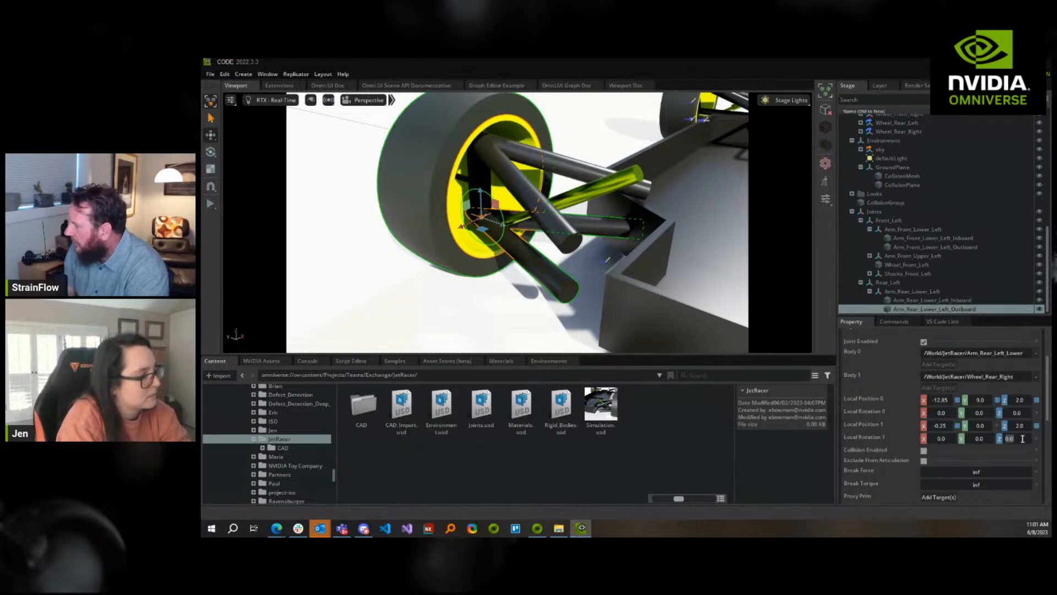
pyautogui.write('90')
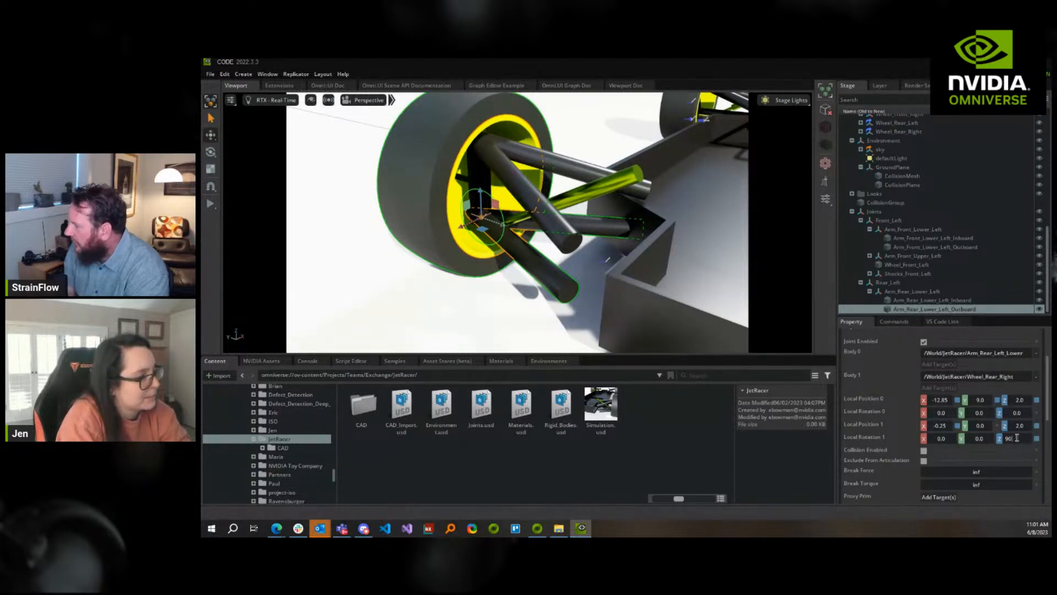
pyautogui.press('Return')
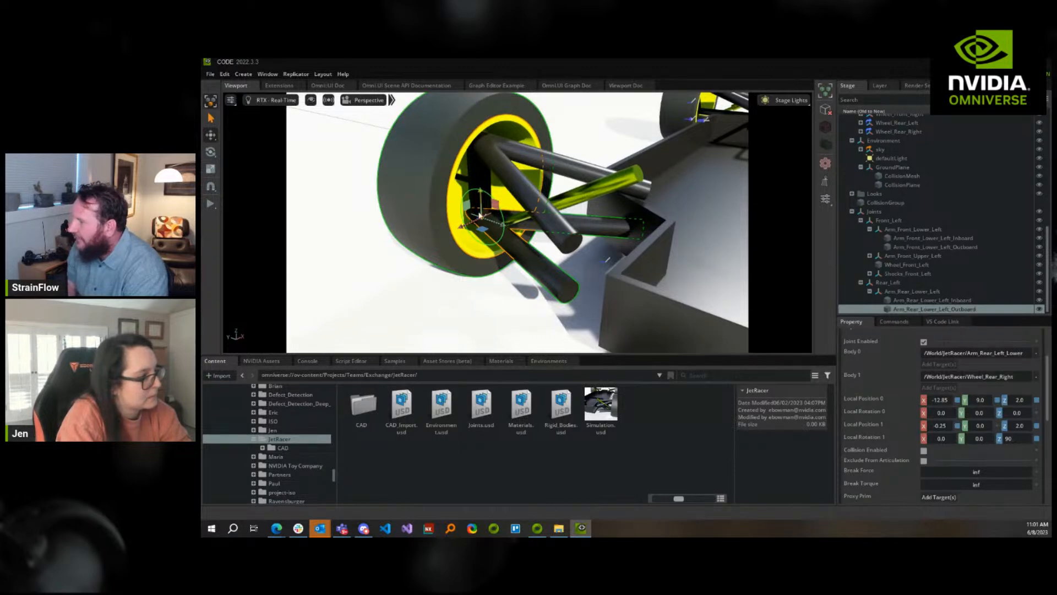
# Change the outboard joint's Local Position 1 Z to 1.3 and set its Local Rotation 1 Z to -90
pyautogui.moveTo(1022, 428); pyautogui.dragTo(1018, 424)
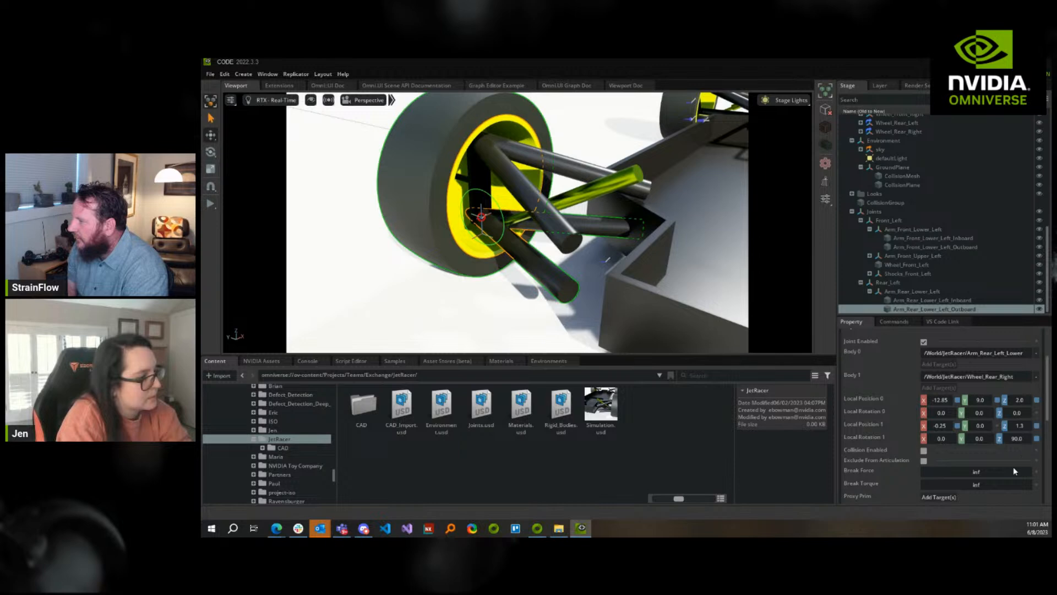
pyautogui.doubleClick(1013, 439)
pyautogui.write('180')
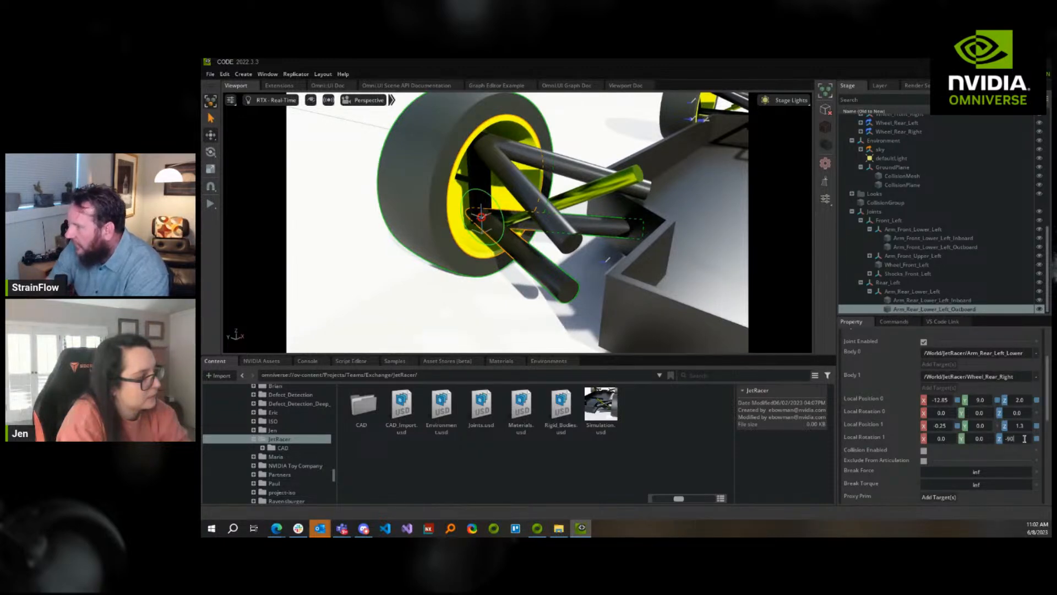
pyautogui.press('Return')
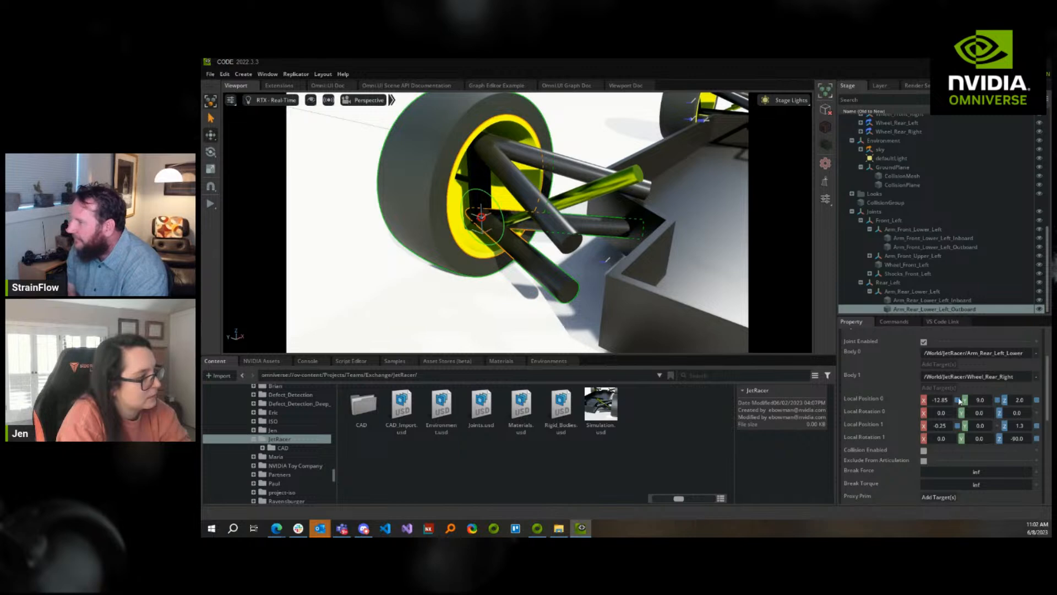
# Re-enter -90 for the outboard joint's Local Rotation 1 Z, set its Local Position 1 Z to 2, and keep the joint selected
pyautogui.doubleClick(1020, 439)
pyautogui.write('2')
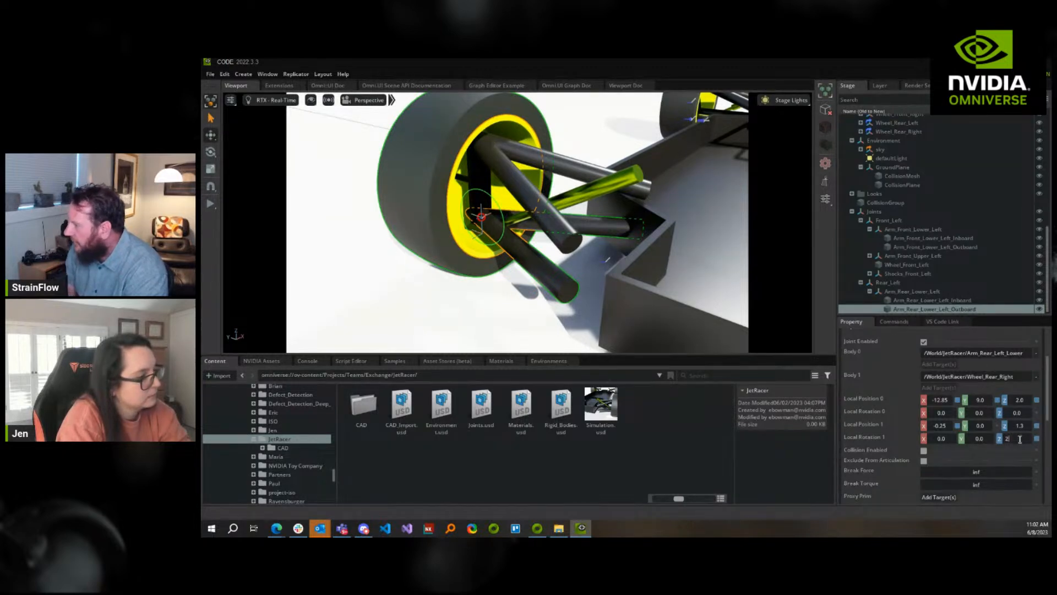
pyautogui.press('BackSpace')
pyautogui.write('-90')
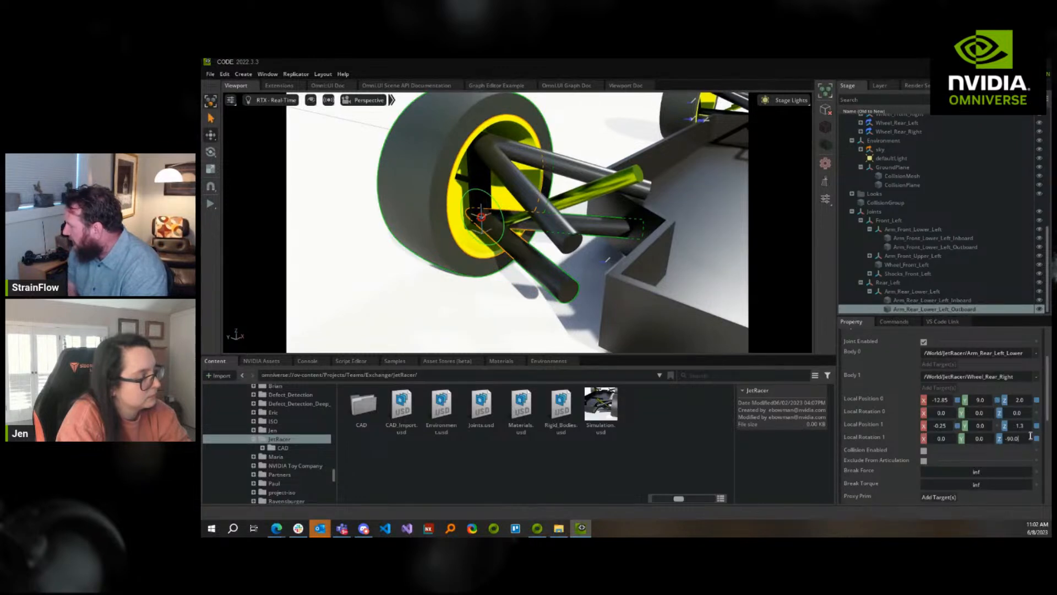
pyautogui.doubleClick(1027, 427)
pyautogui.write('2')
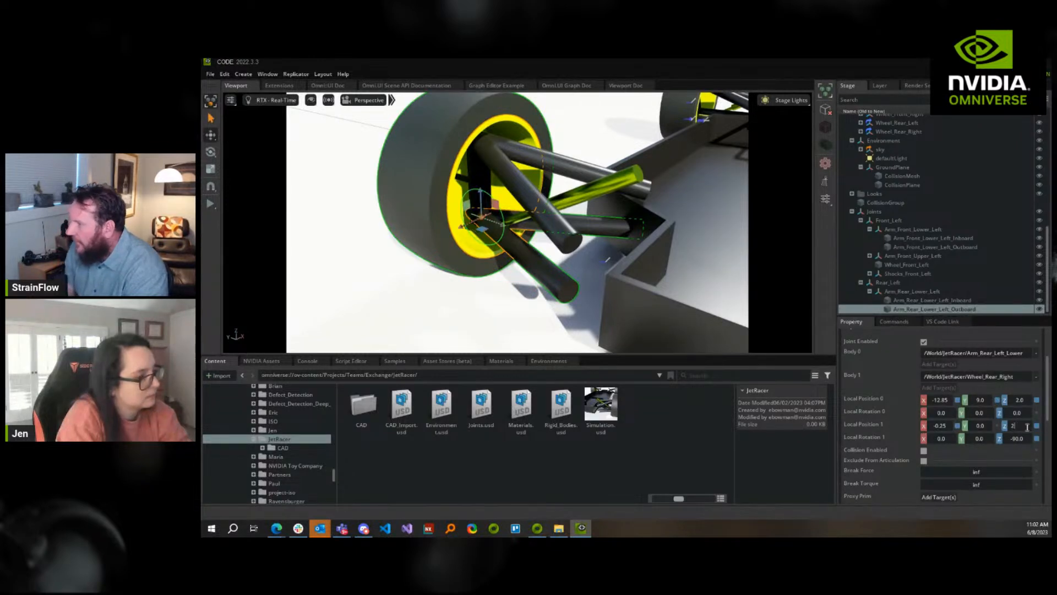
pyautogui.click(493, 327)
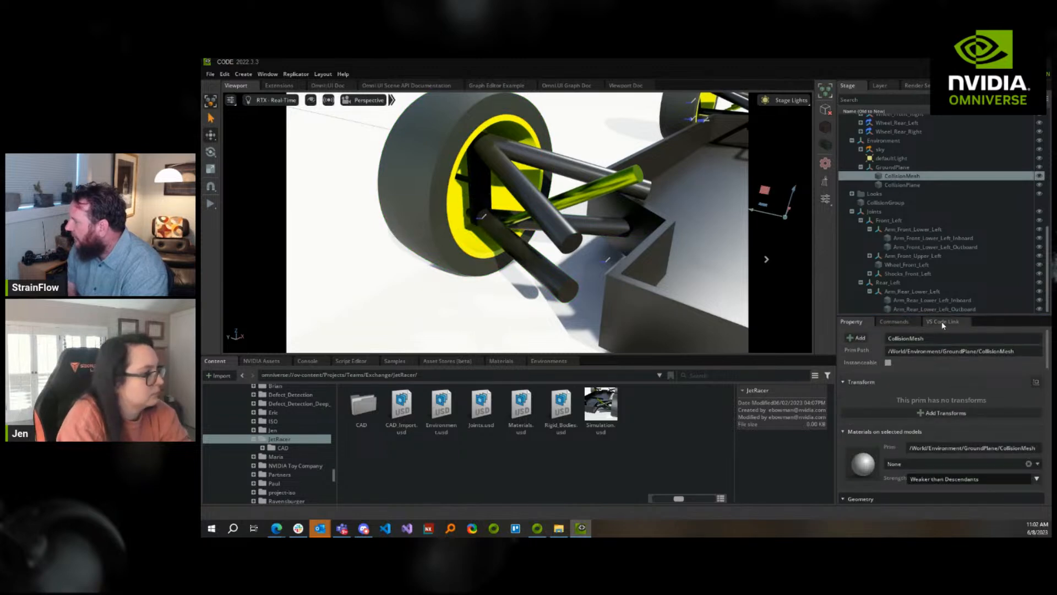
pyautogui.click(917, 306)
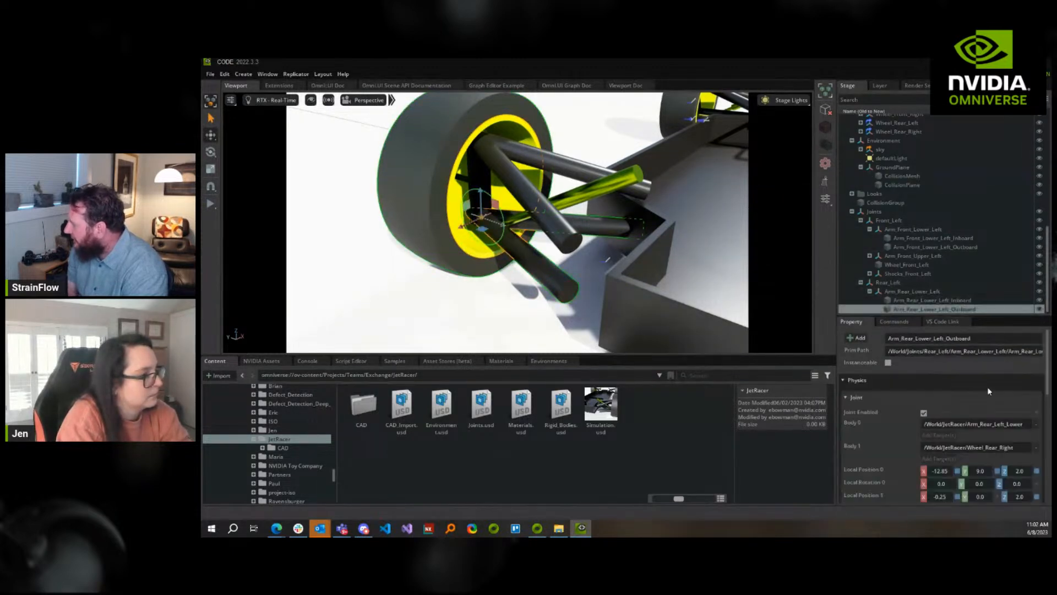
# Try nudging the outboard joint's Local Rotation 0 Z and Local Position 1 Z, returning them to 0.0 and 2.0
pyautogui.moveTo(1016, 485); pyautogui.dragTo(1014, 485)
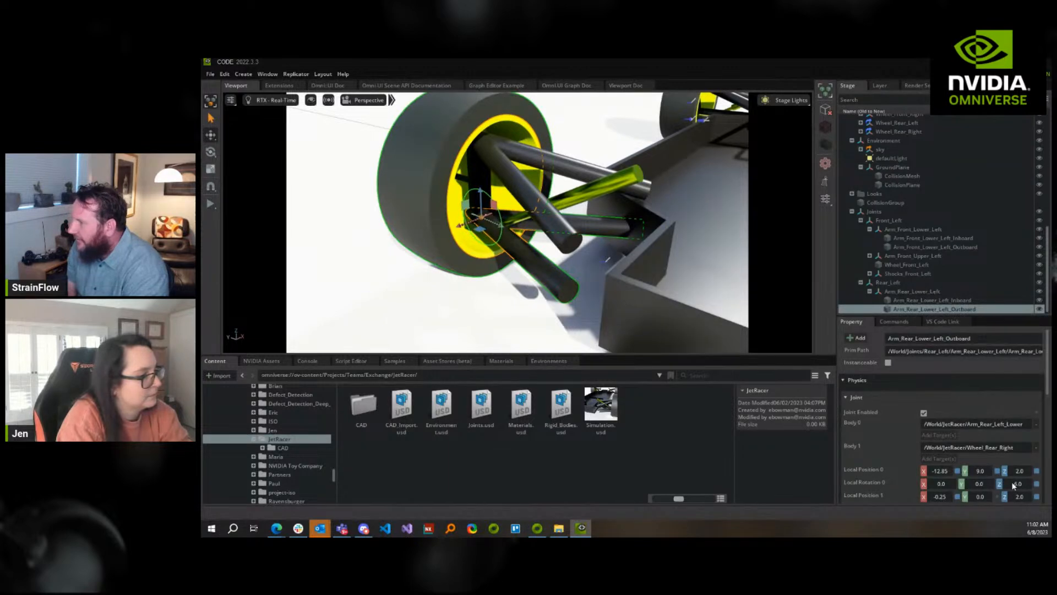
pyautogui.click(1037, 485)
pyautogui.scroll(-3, 1027, 435)
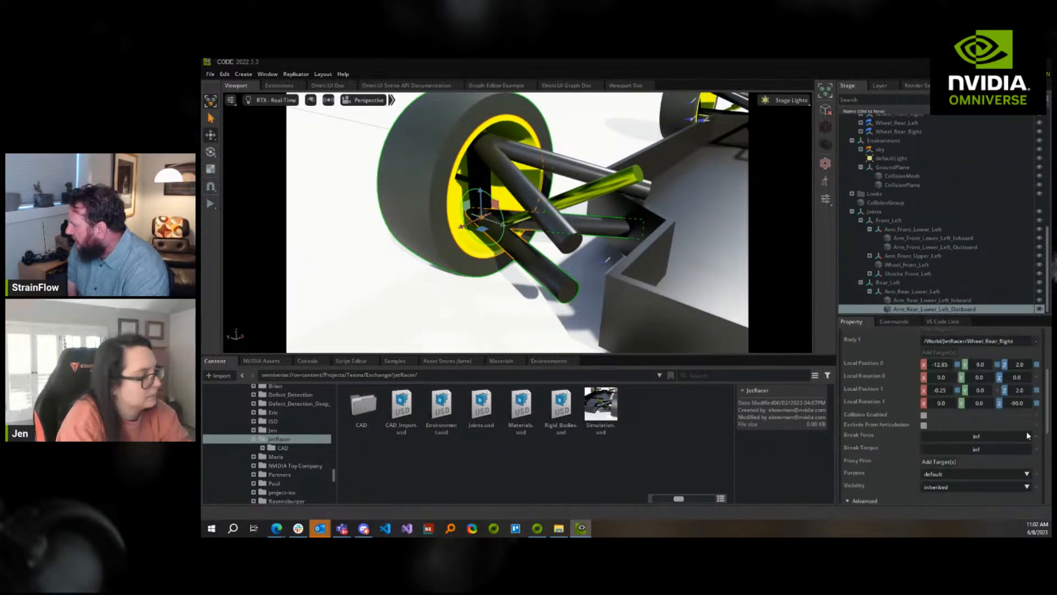
pyautogui.moveTo(1025, 392); pyautogui.dragTo(1022, 394)
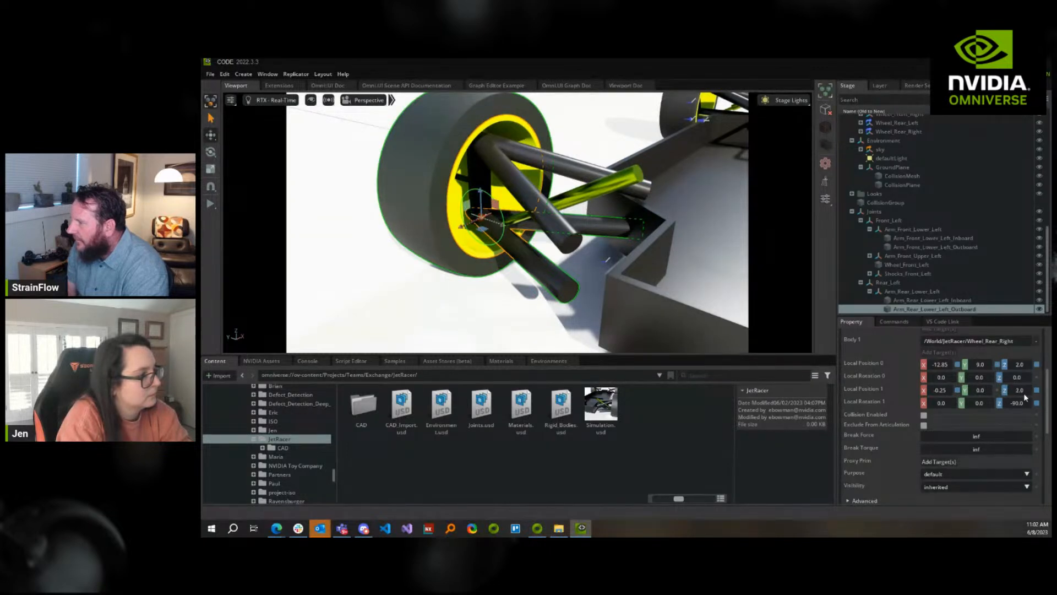
pyautogui.moveTo(1023, 392); pyautogui.dragTo(1024, 392)
pyautogui.scroll(-1, 1024, 403)
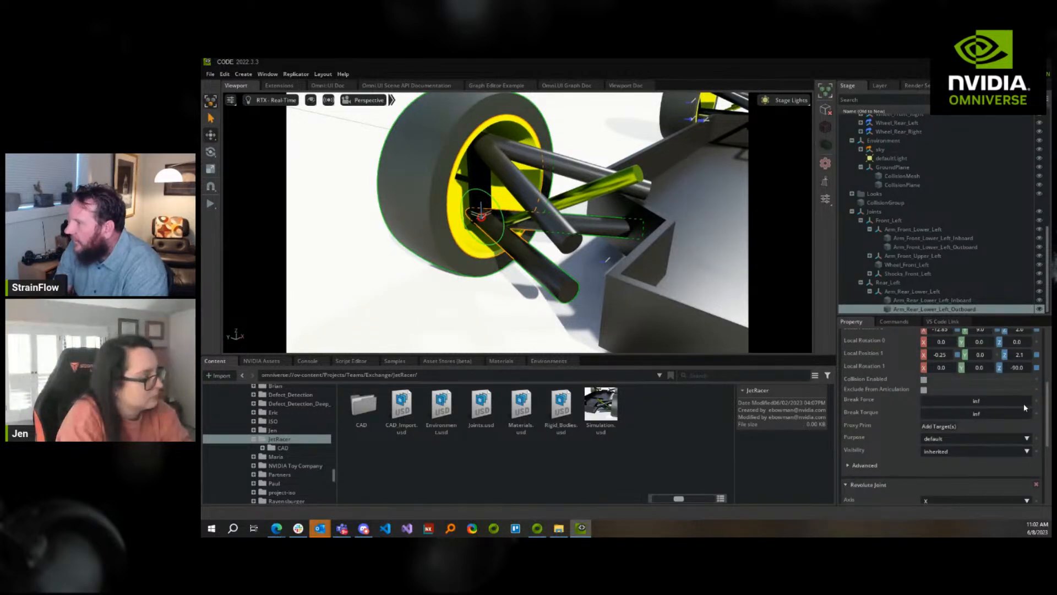
# Run the physics simulation and pull the rear left wheel around to test how the outboard joint moves
pyautogui.press('space')
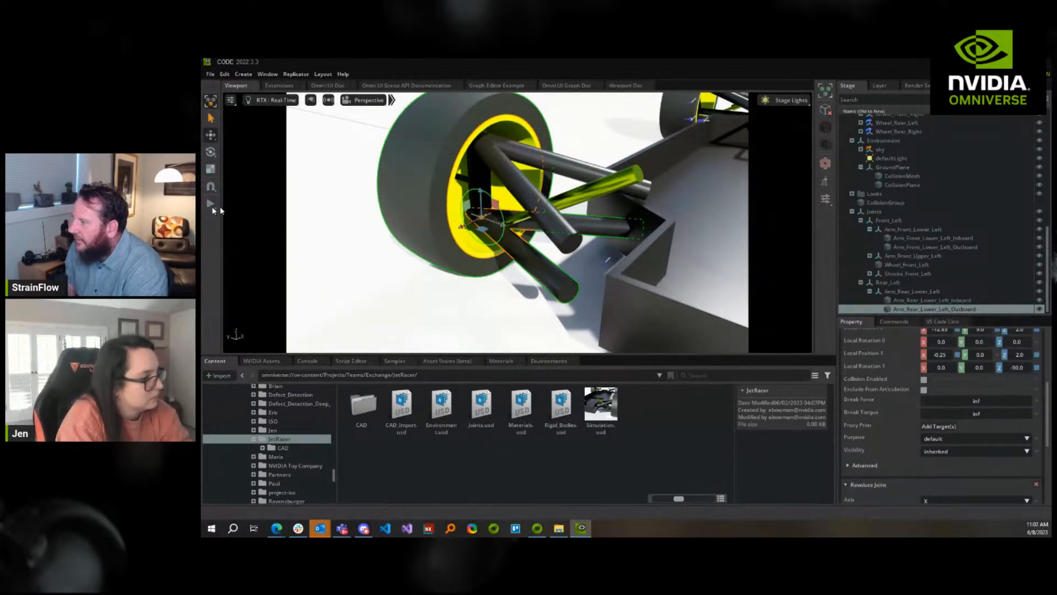
pyautogui.press('s')
pyautogui.press('a')
pyautogui.moveTo(406, 289); pyautogui.dragTo(484, 279, button='right')
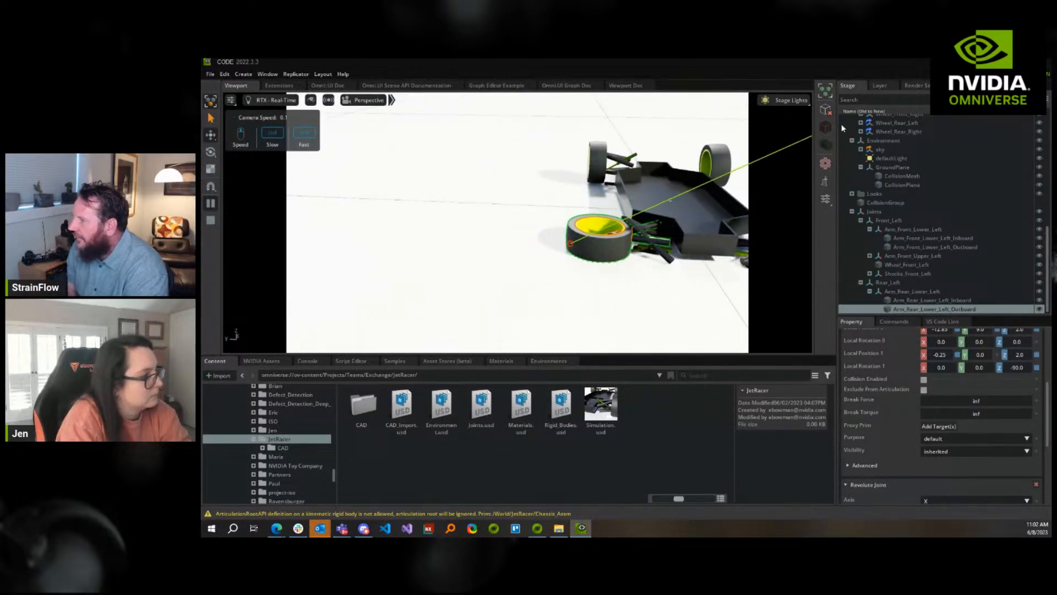
pyautogui.keyDown('shift'); pyautogui.moveTo(610, 63); pyautogui.dragTo(643, 156); pyautogui.keyUp('shift')
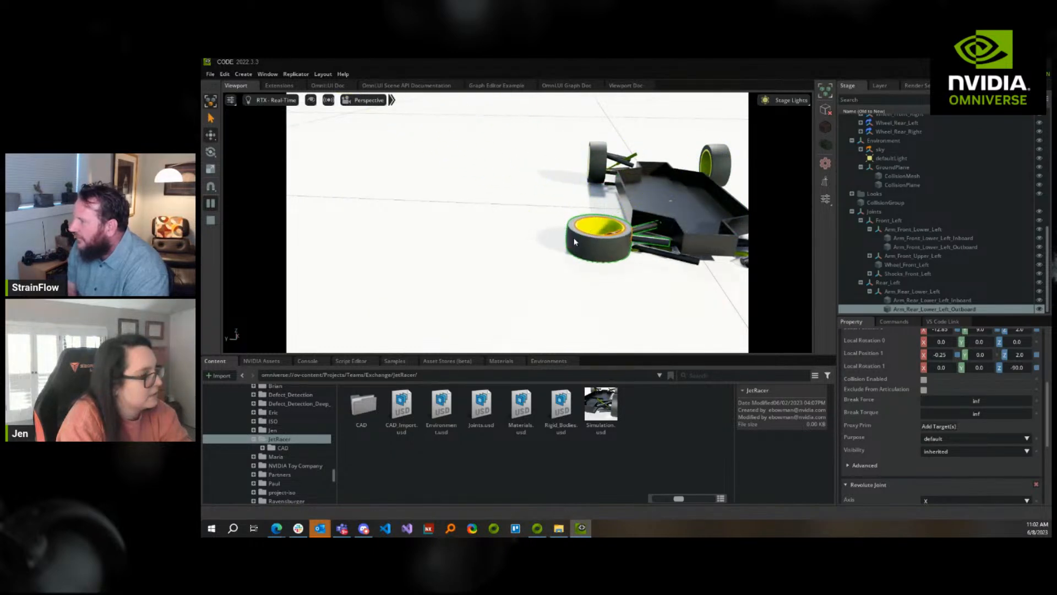
pyautogui.keyDown('shift'); pyautogui.moveTo(574, 235); pyautogui.dragTo(639, 168); pyautogui.keyUp('shift')
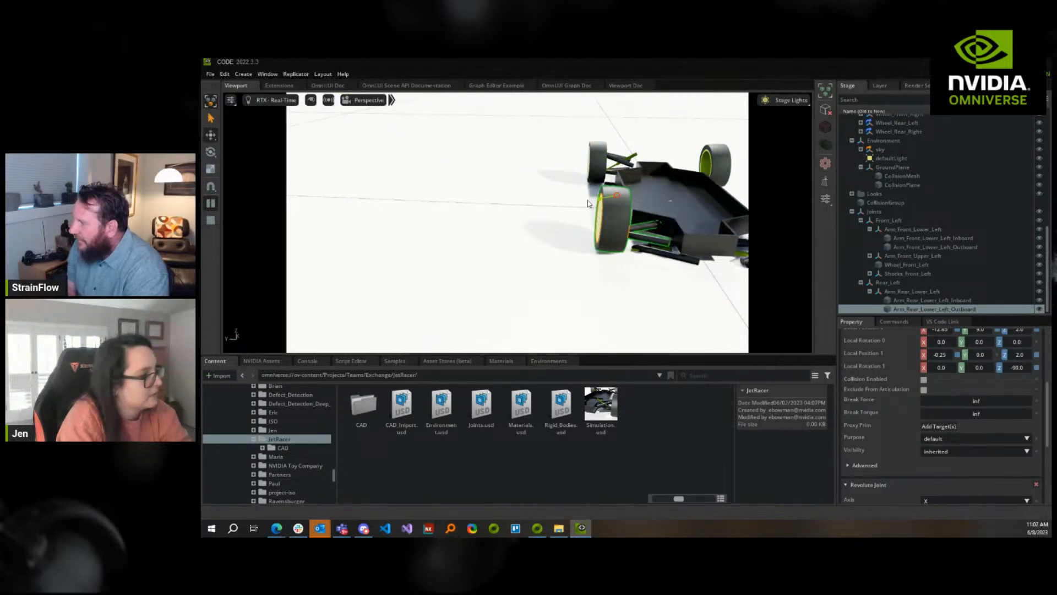
pyautogui.keyDown('shift'); pyautogui.moveTo(664, 108); pyautogui.dragTo(678, 61); pyautogui.keyUp('shift')
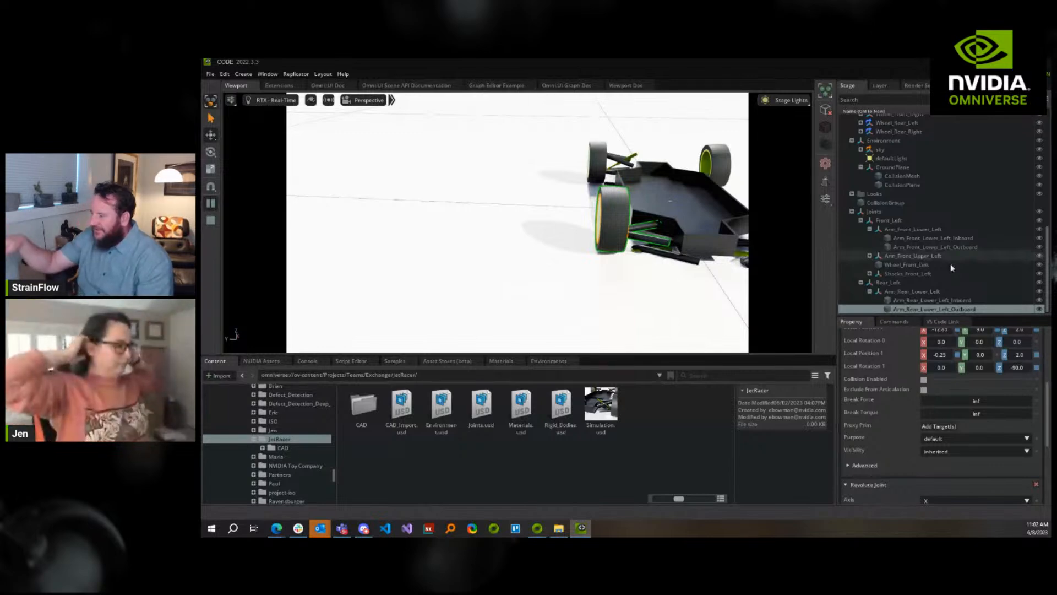
# Select the Arm_Rear_Lower_Left joint group and switch to the JetRacer Skeleton in Onshape
pyautogui.click(919, 291)
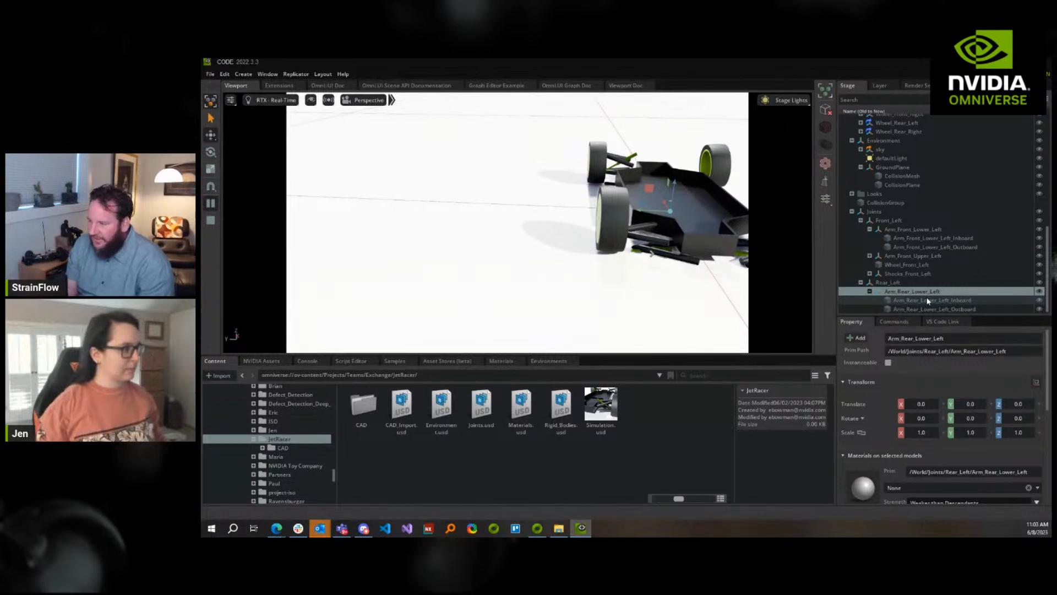
pyautogui.moveTo(281, 533)
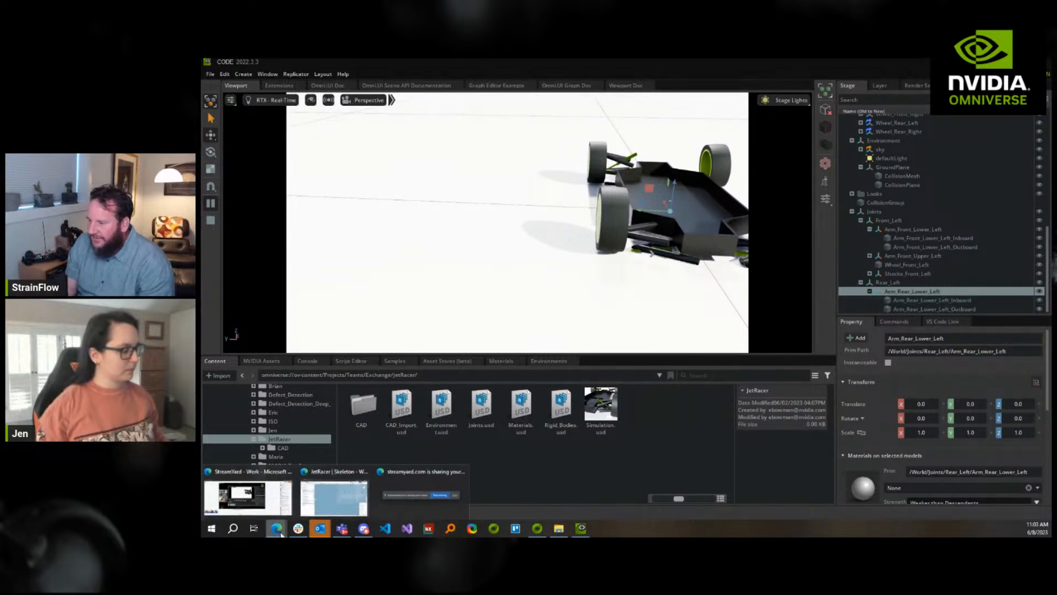
pyautogui.click(333, 496)
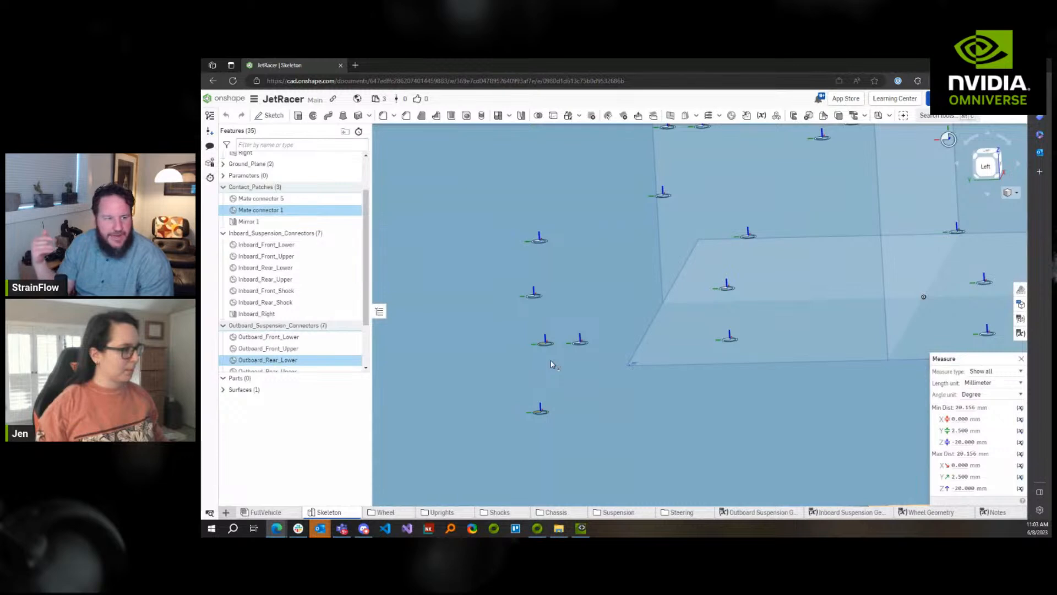